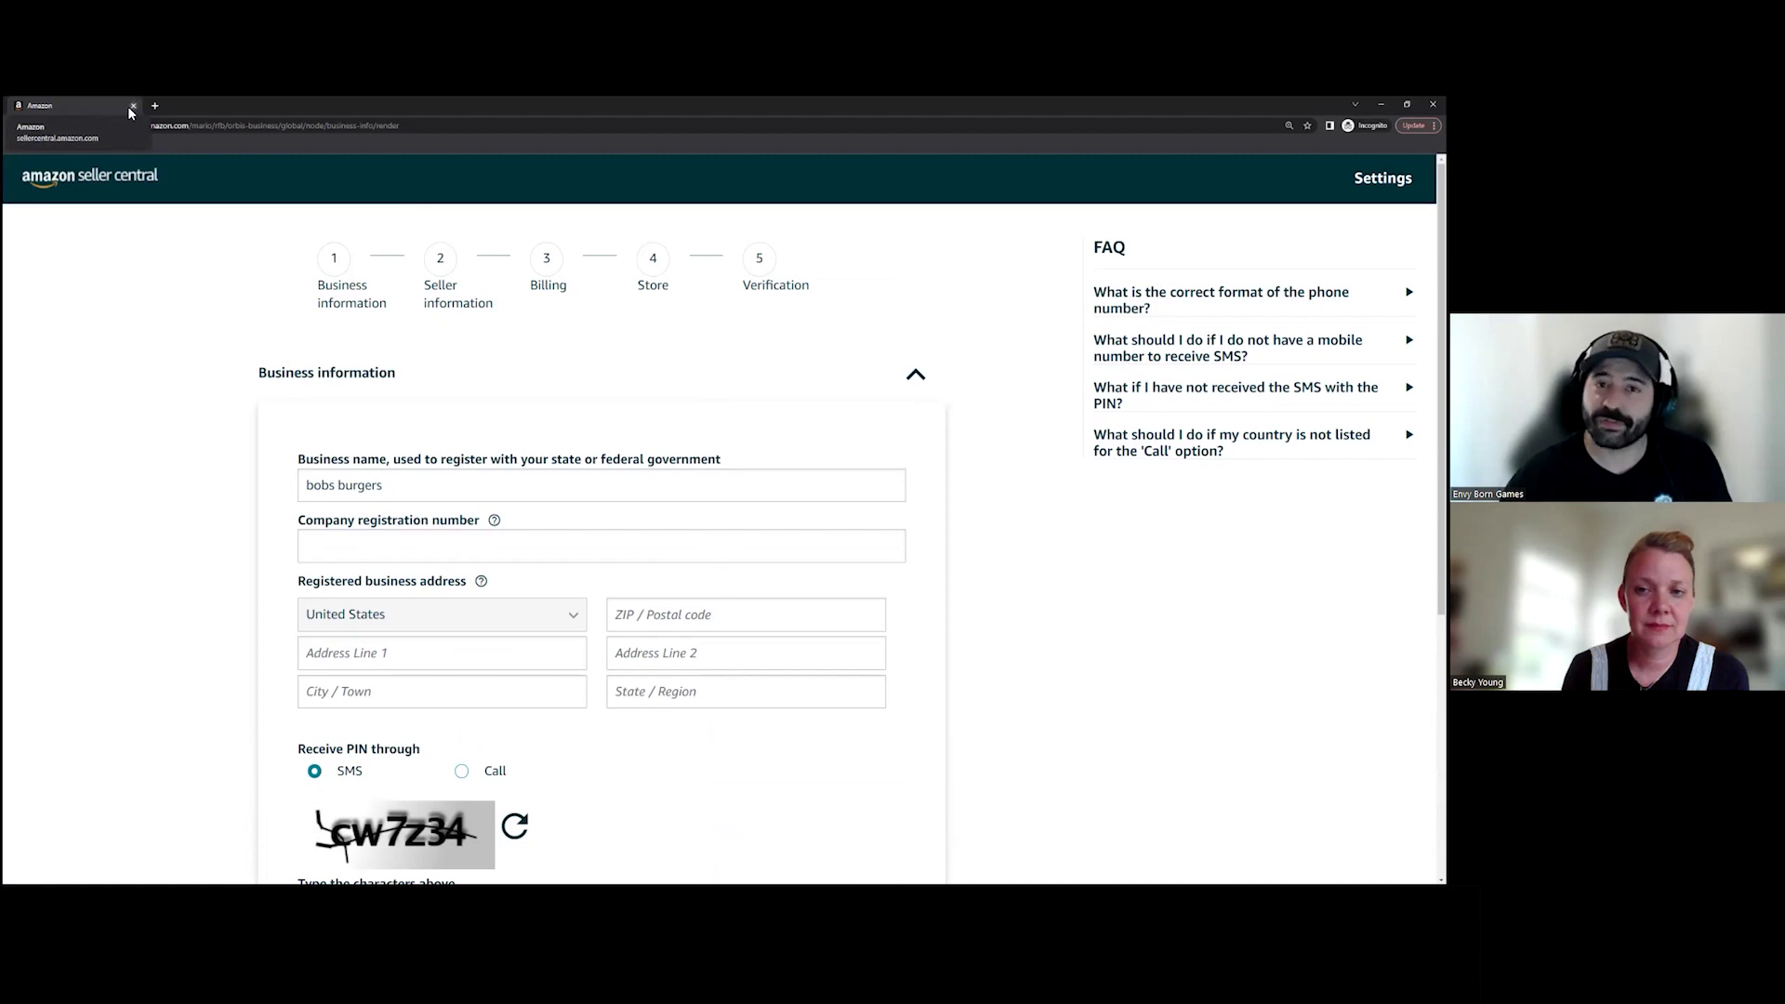
Step: Close the seller registration form and look over the Seller Central home dashboard
left_click(132, 106)
scroll(285, 563, "down", 2)
scroll(285, 563, "up", 2)
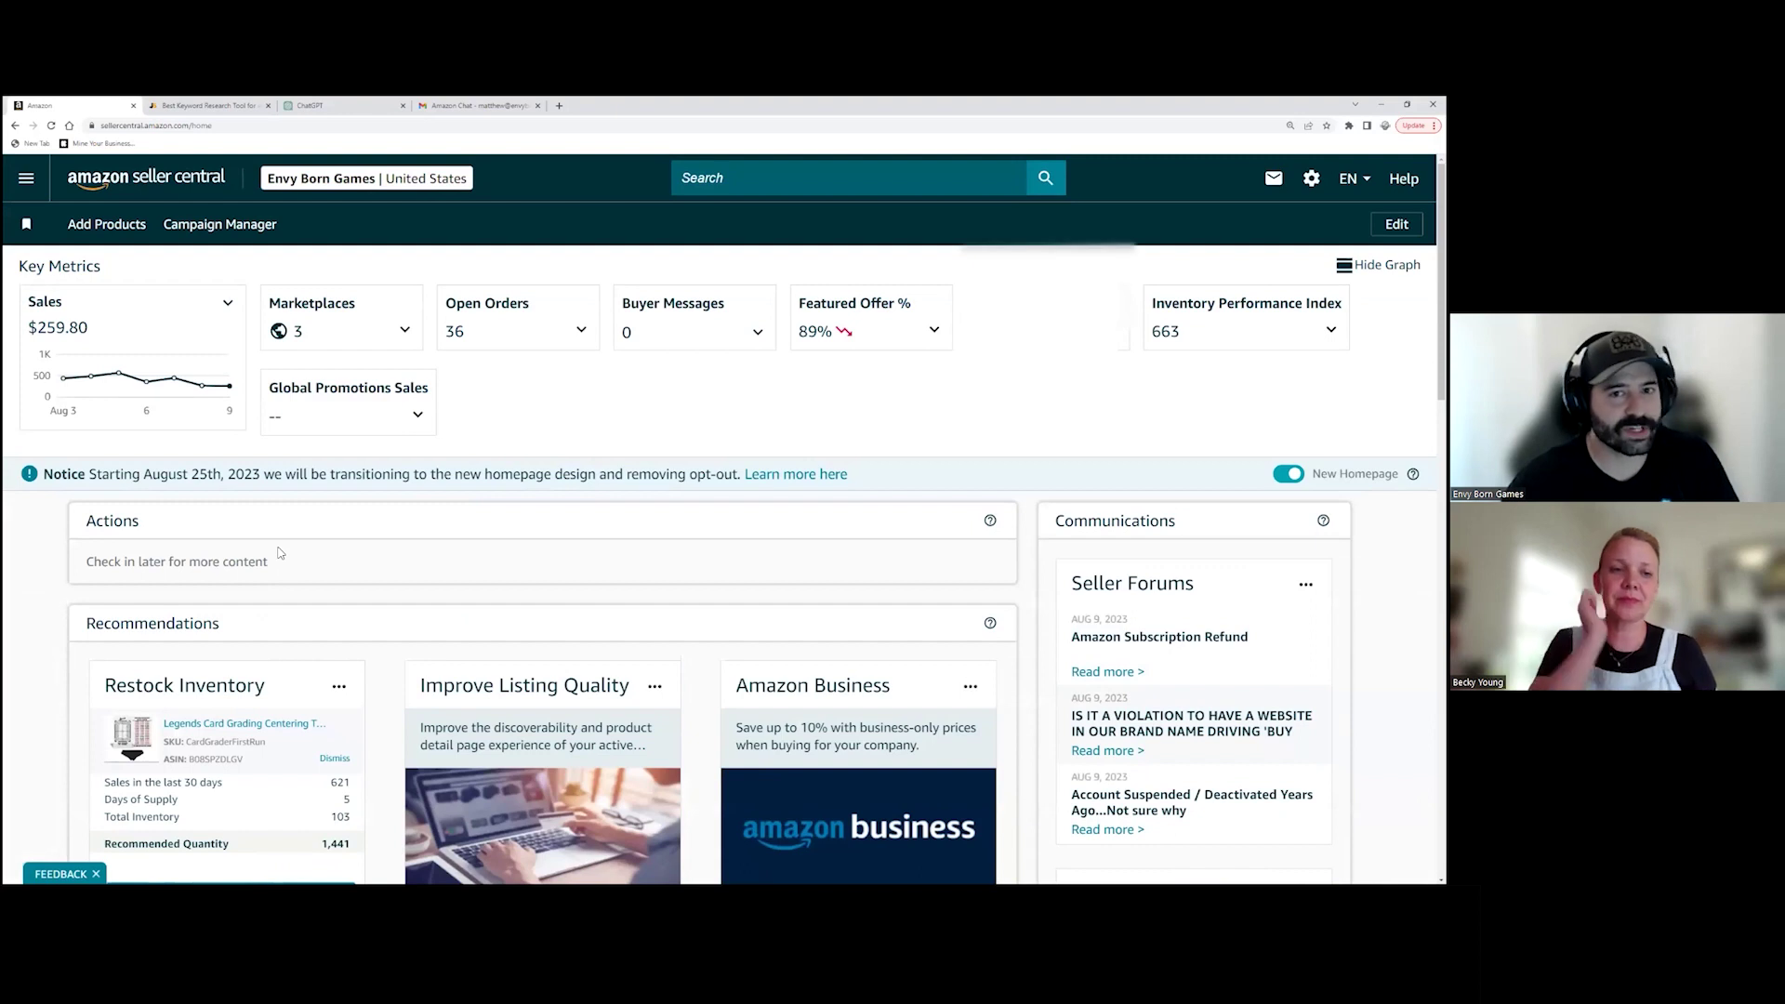
scroll(288, 555, "down", 3)
scroll(293, 521, "up", 3)
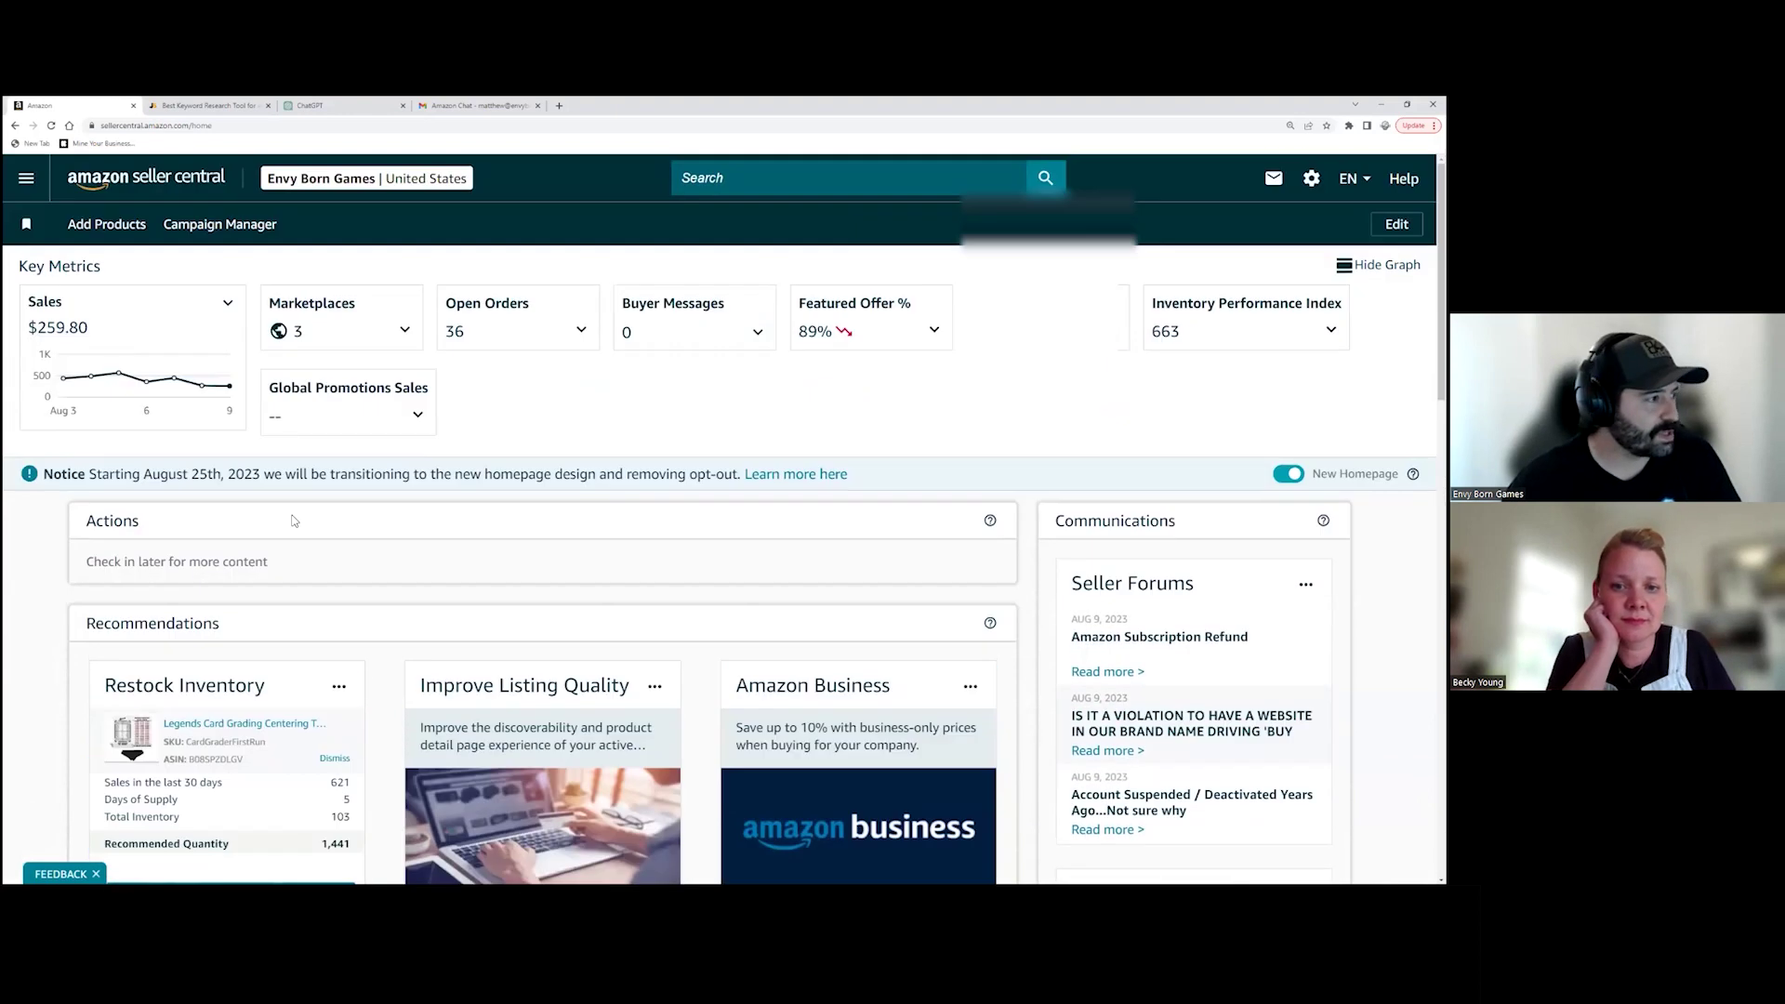
Step: Open the Add Products page from the catalog functions
left_click(28, 179)
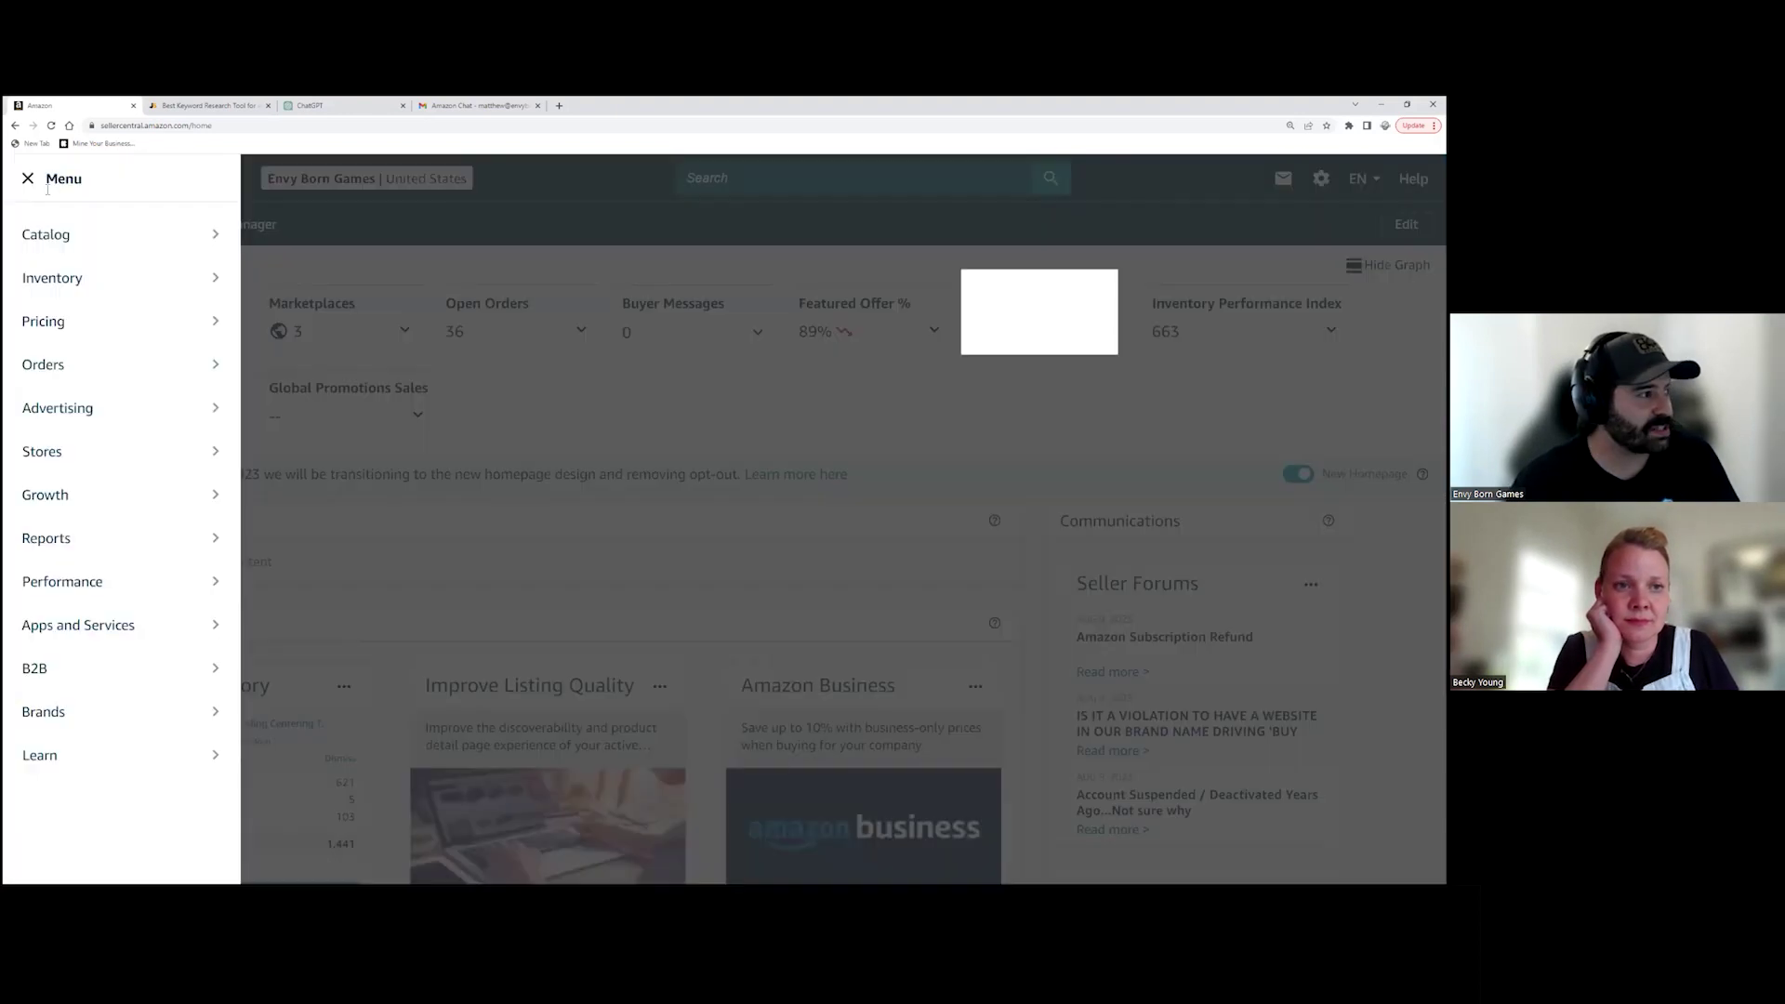
mouse_move(96, 241)
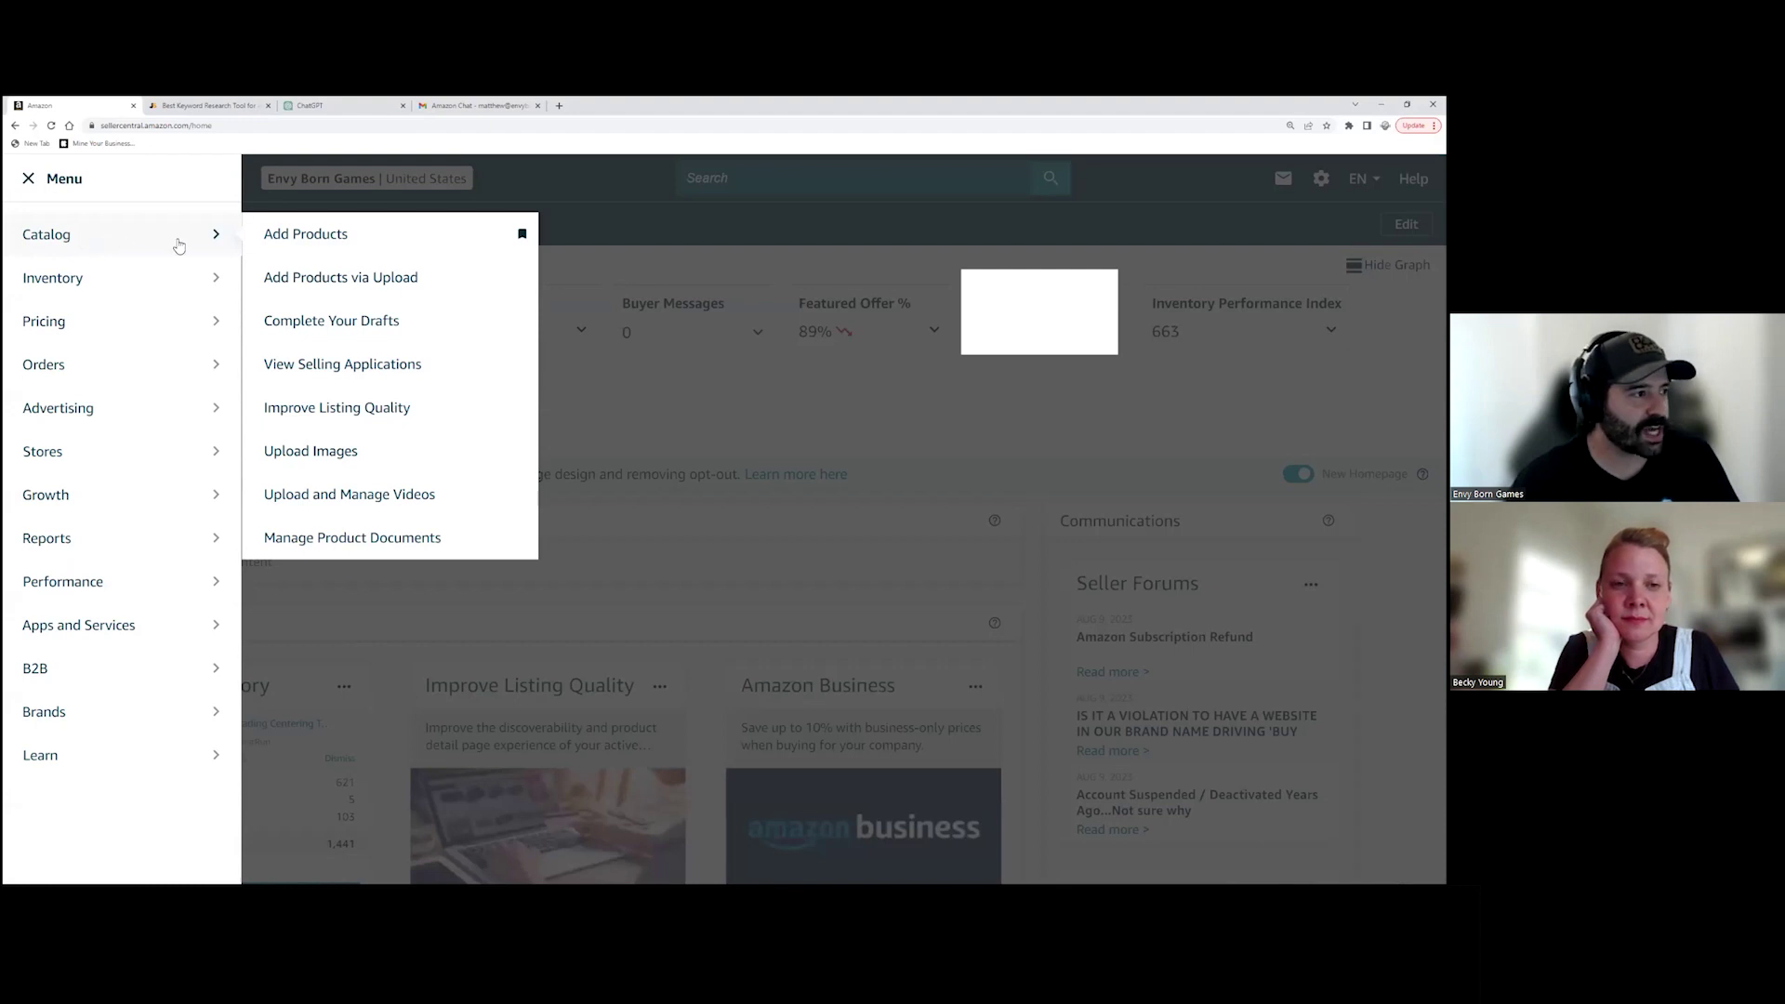
mouse_move(123, 283)
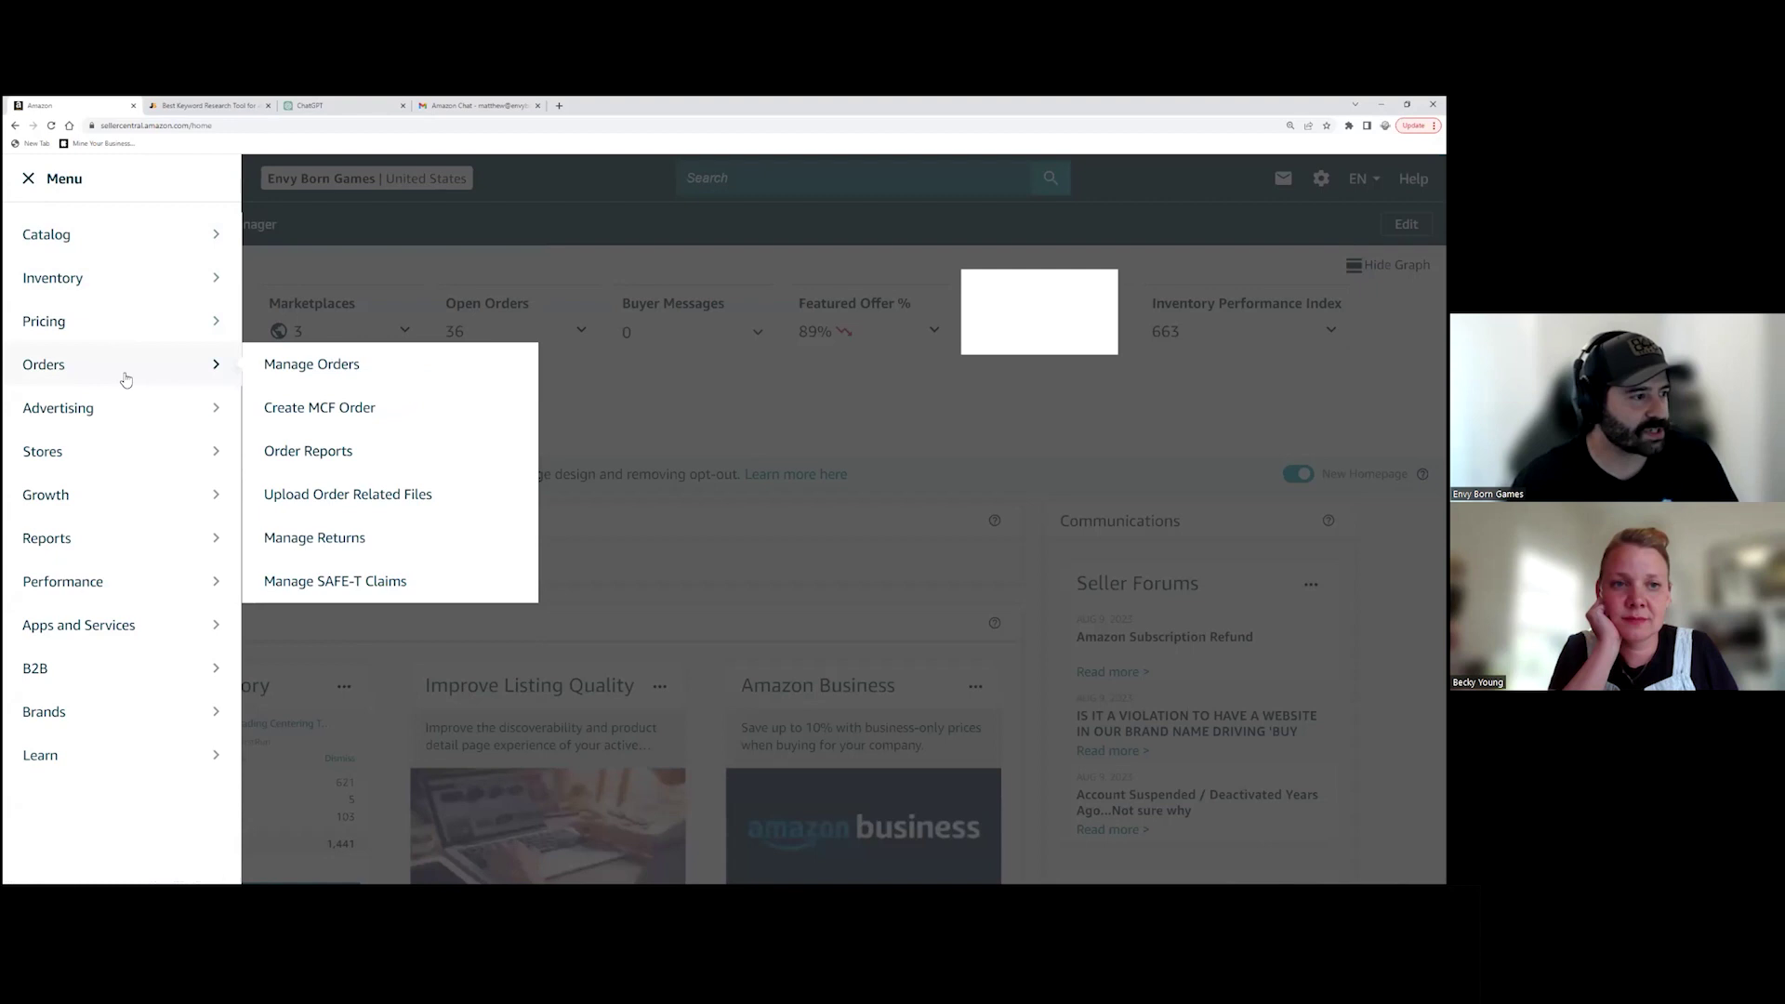
mouse_move(128, 410)
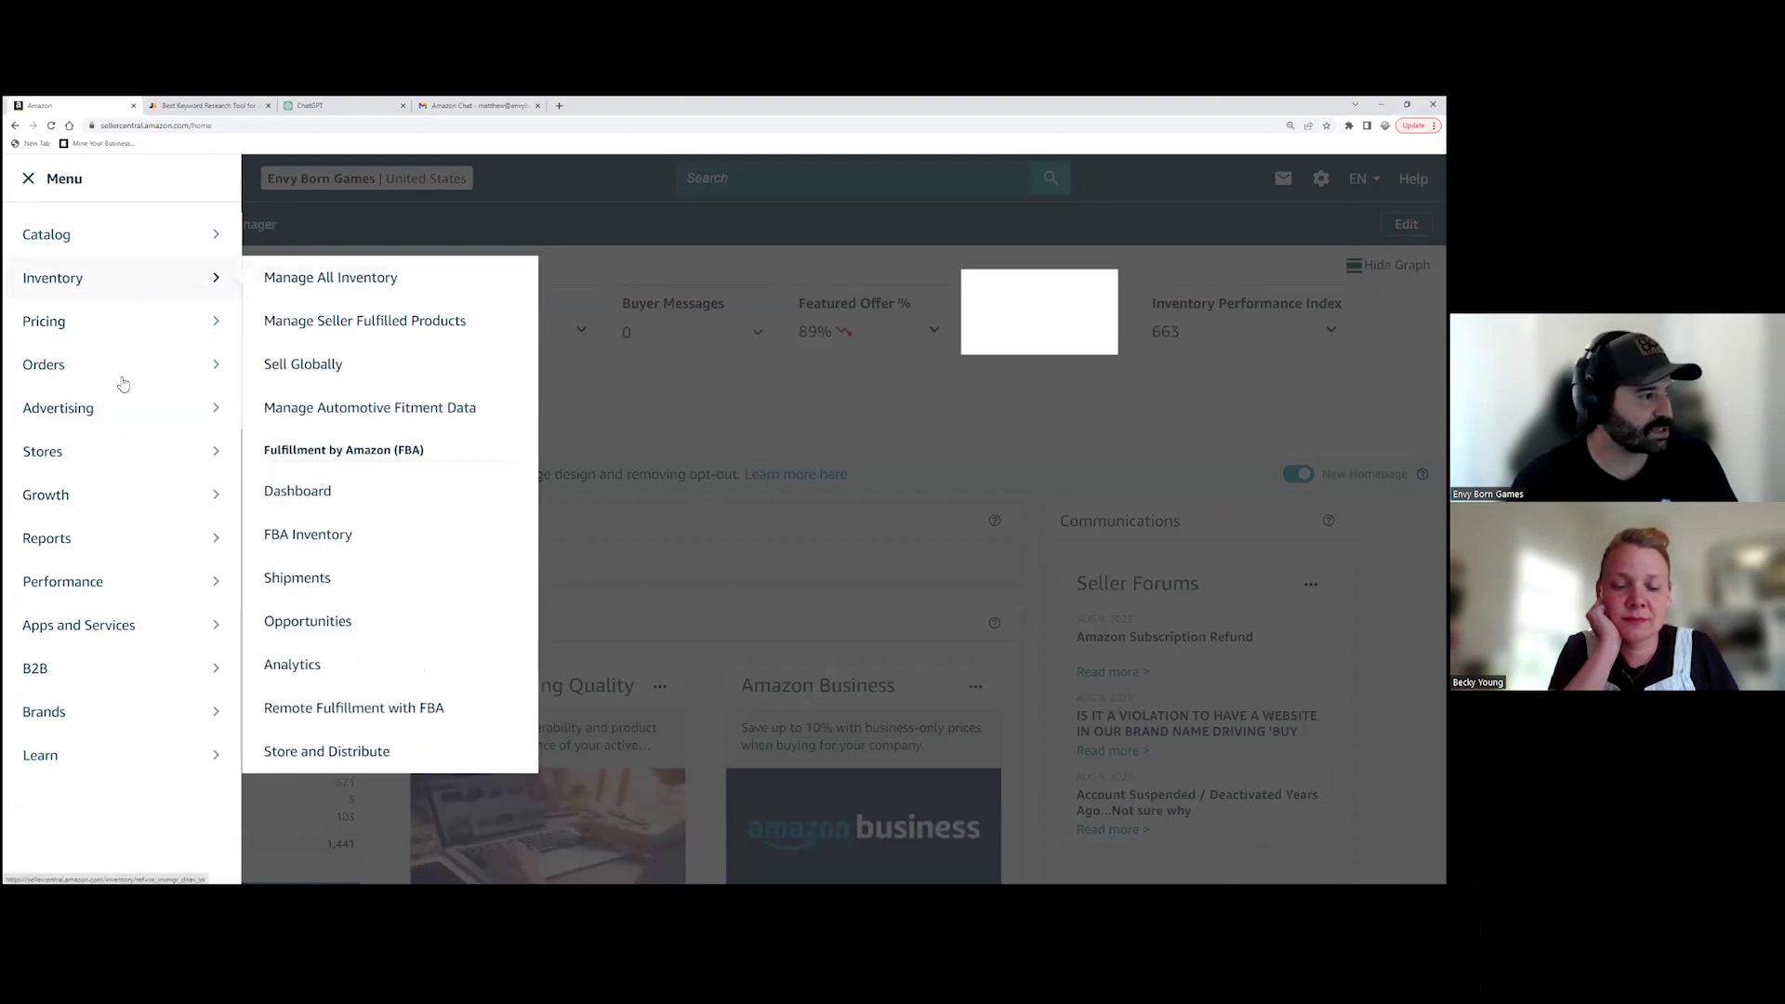
mouse_move(147, 366)
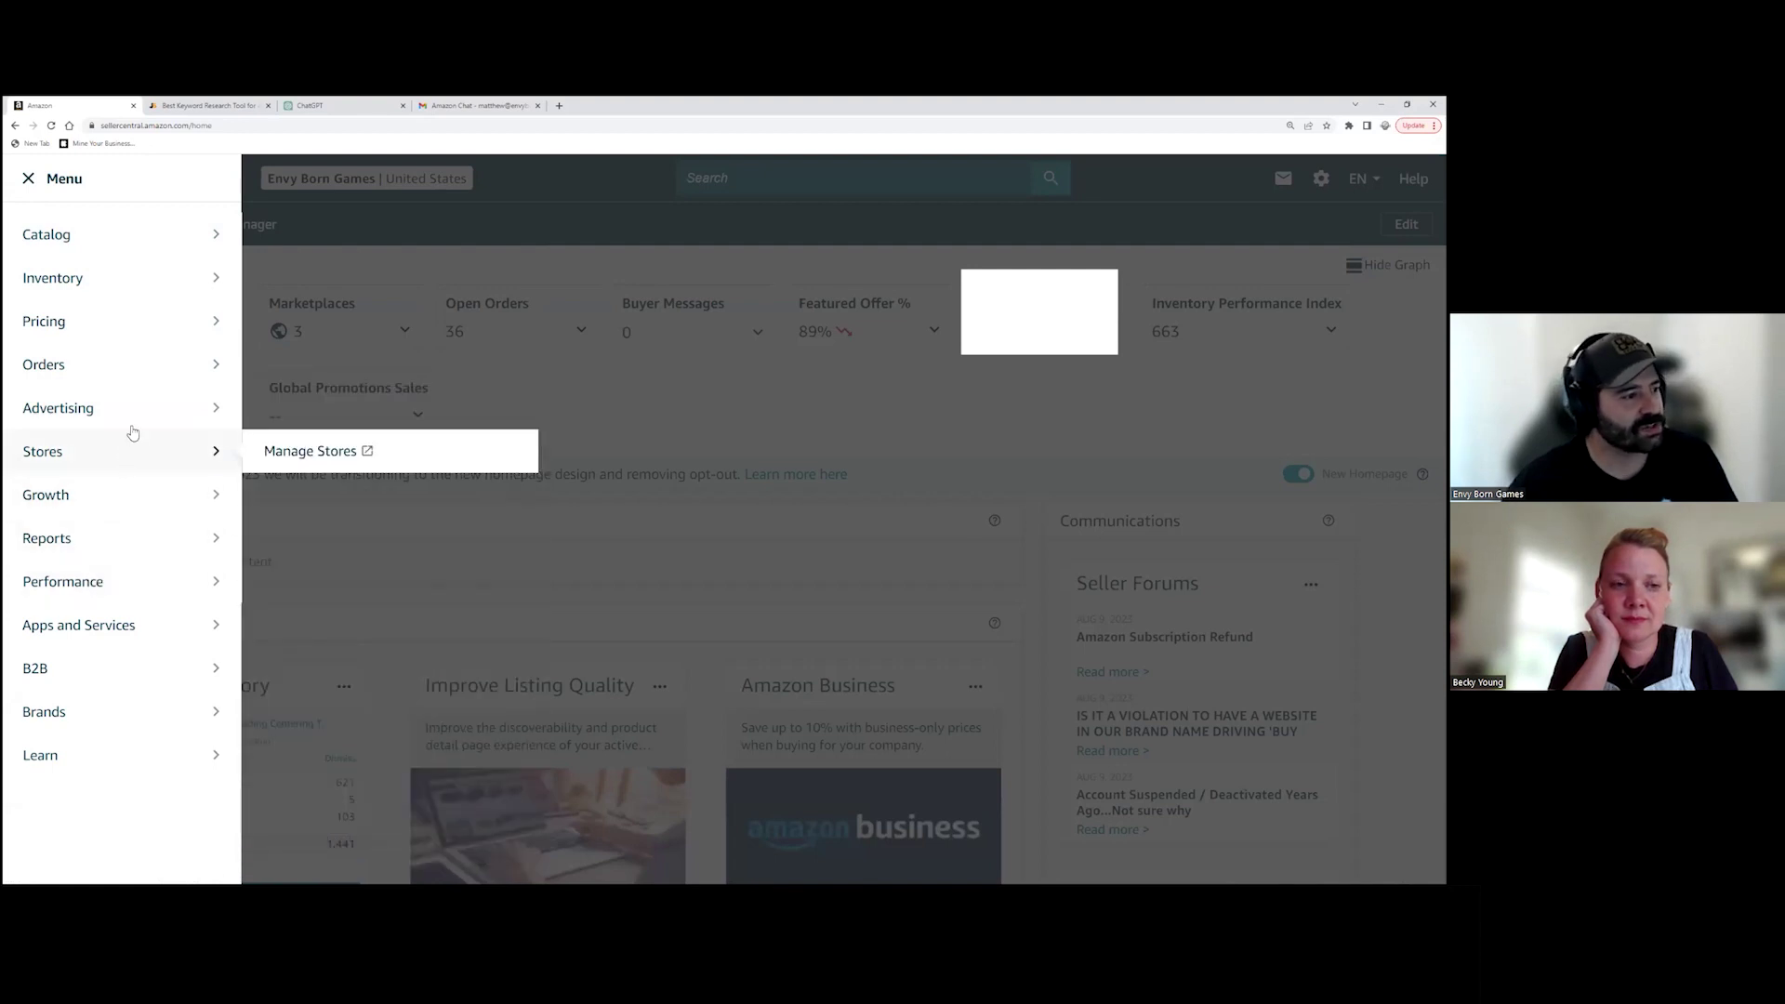
mouse_move(104, 650)
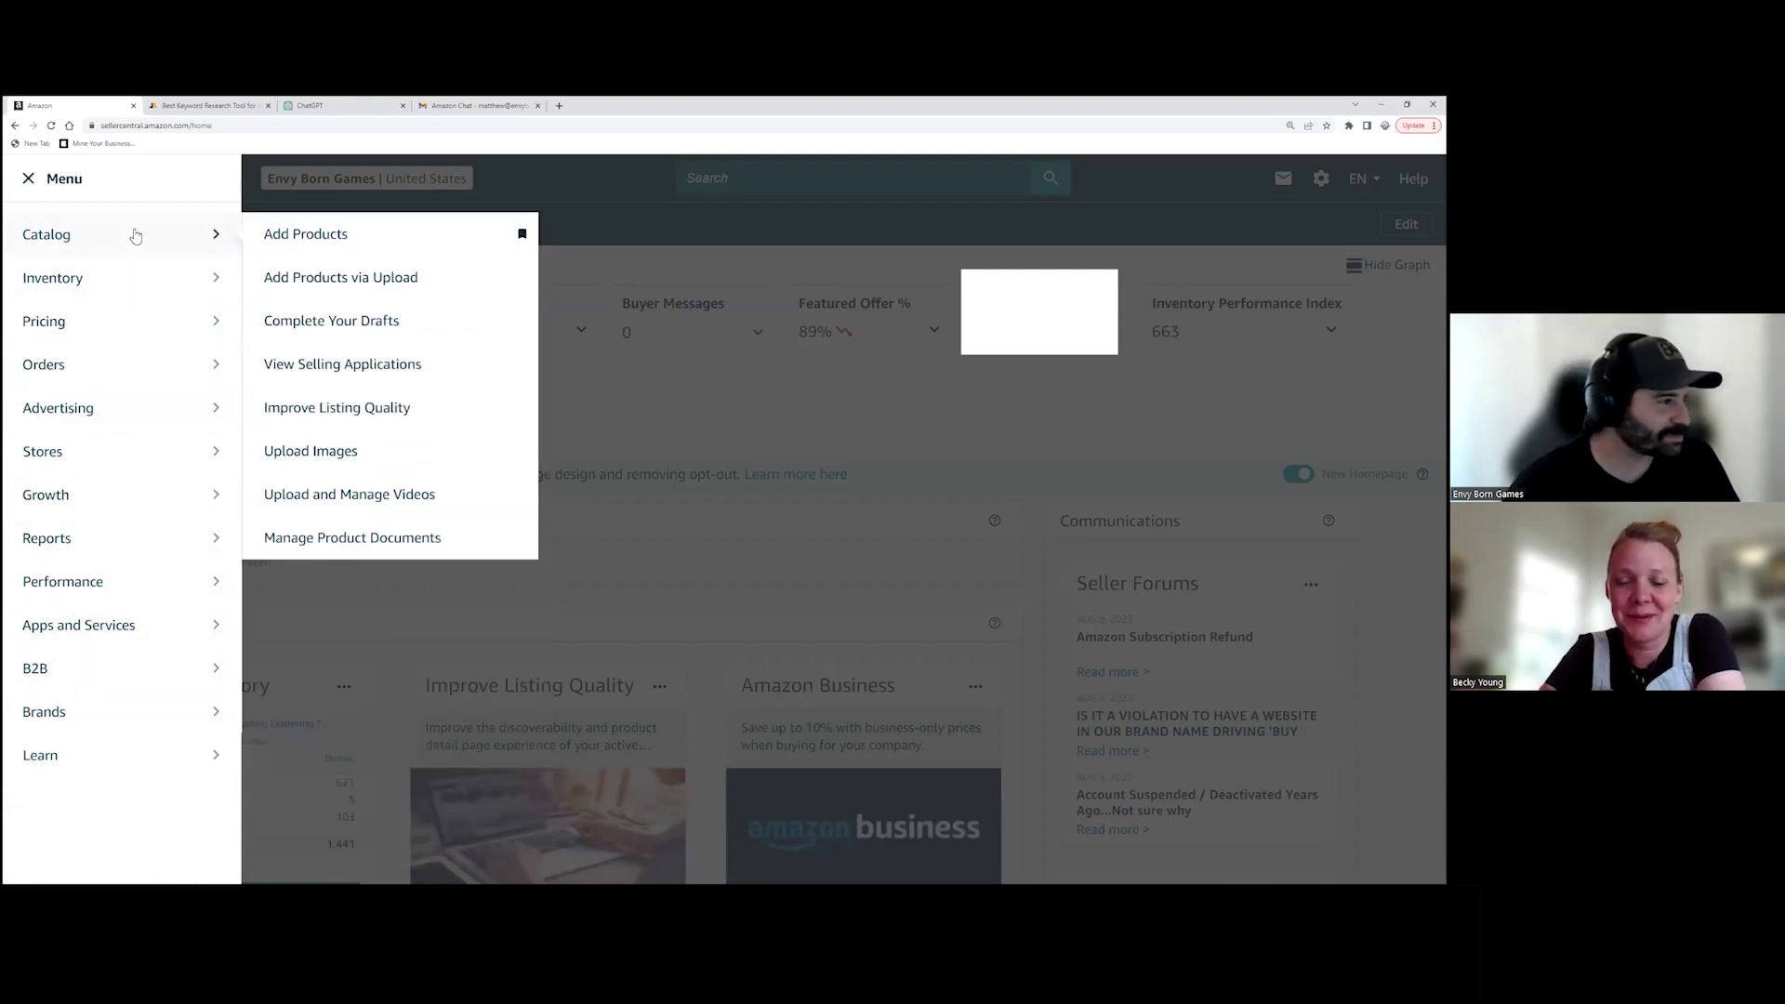
left_click(342, 240)
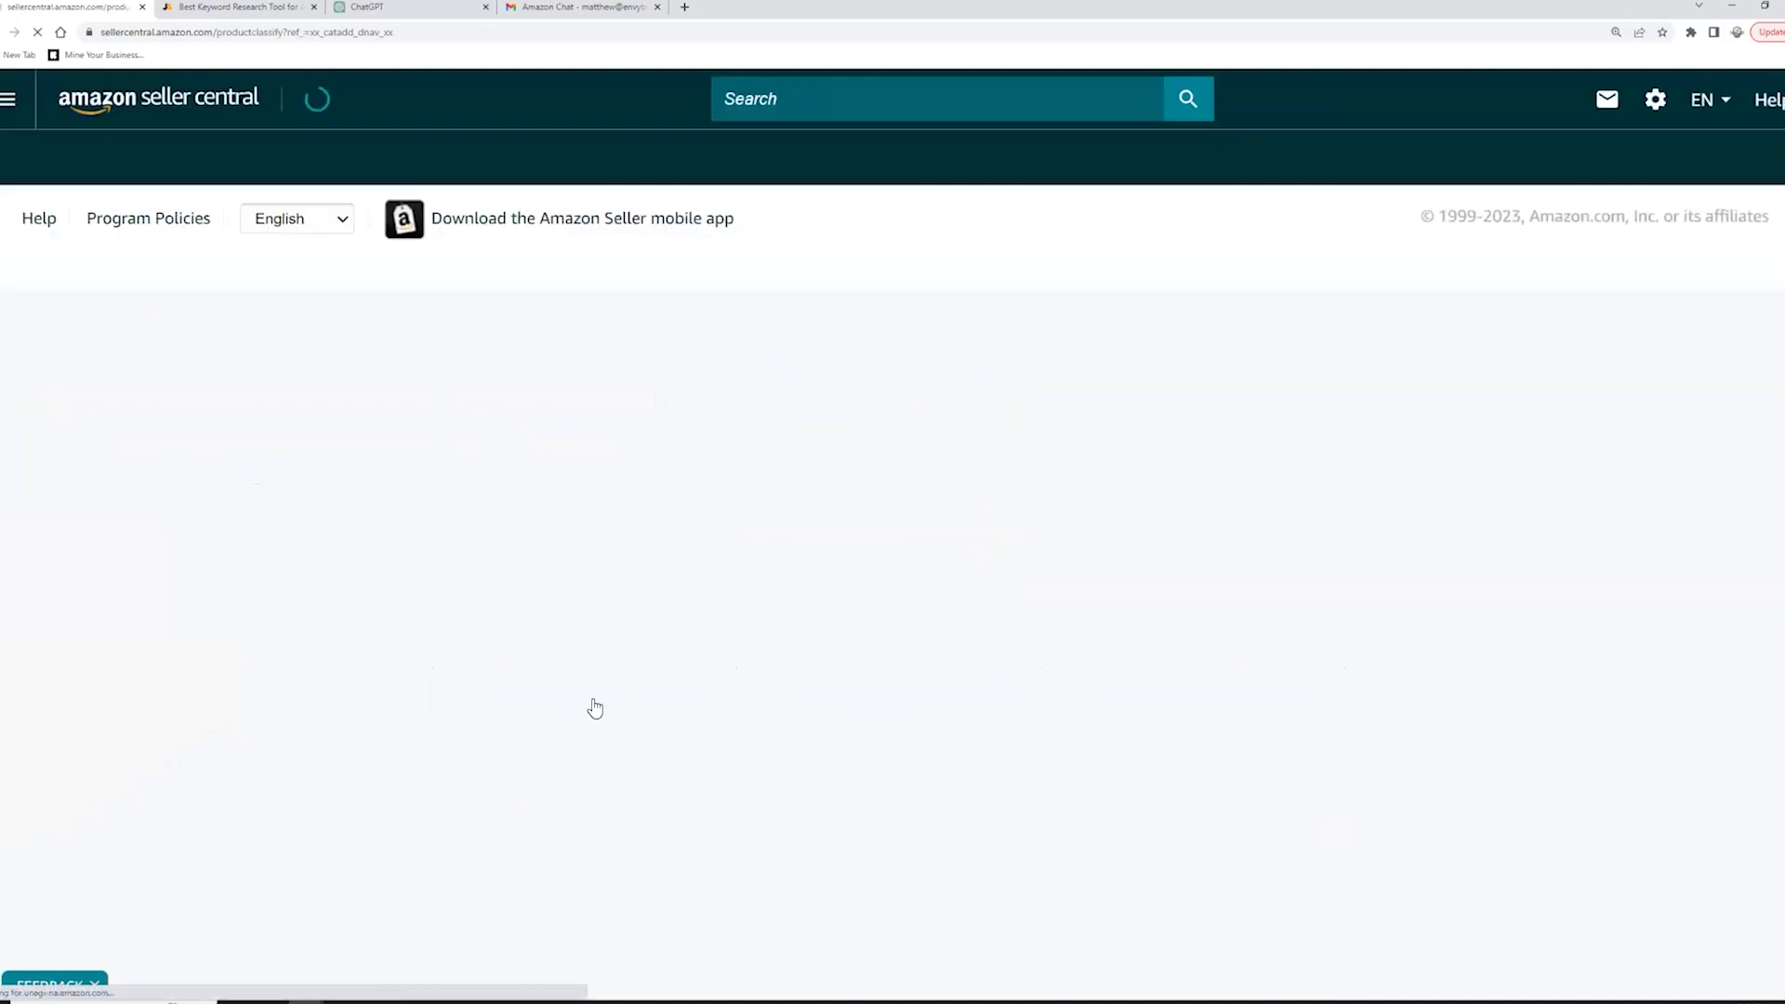
scroll(674, 679, "down", 2)
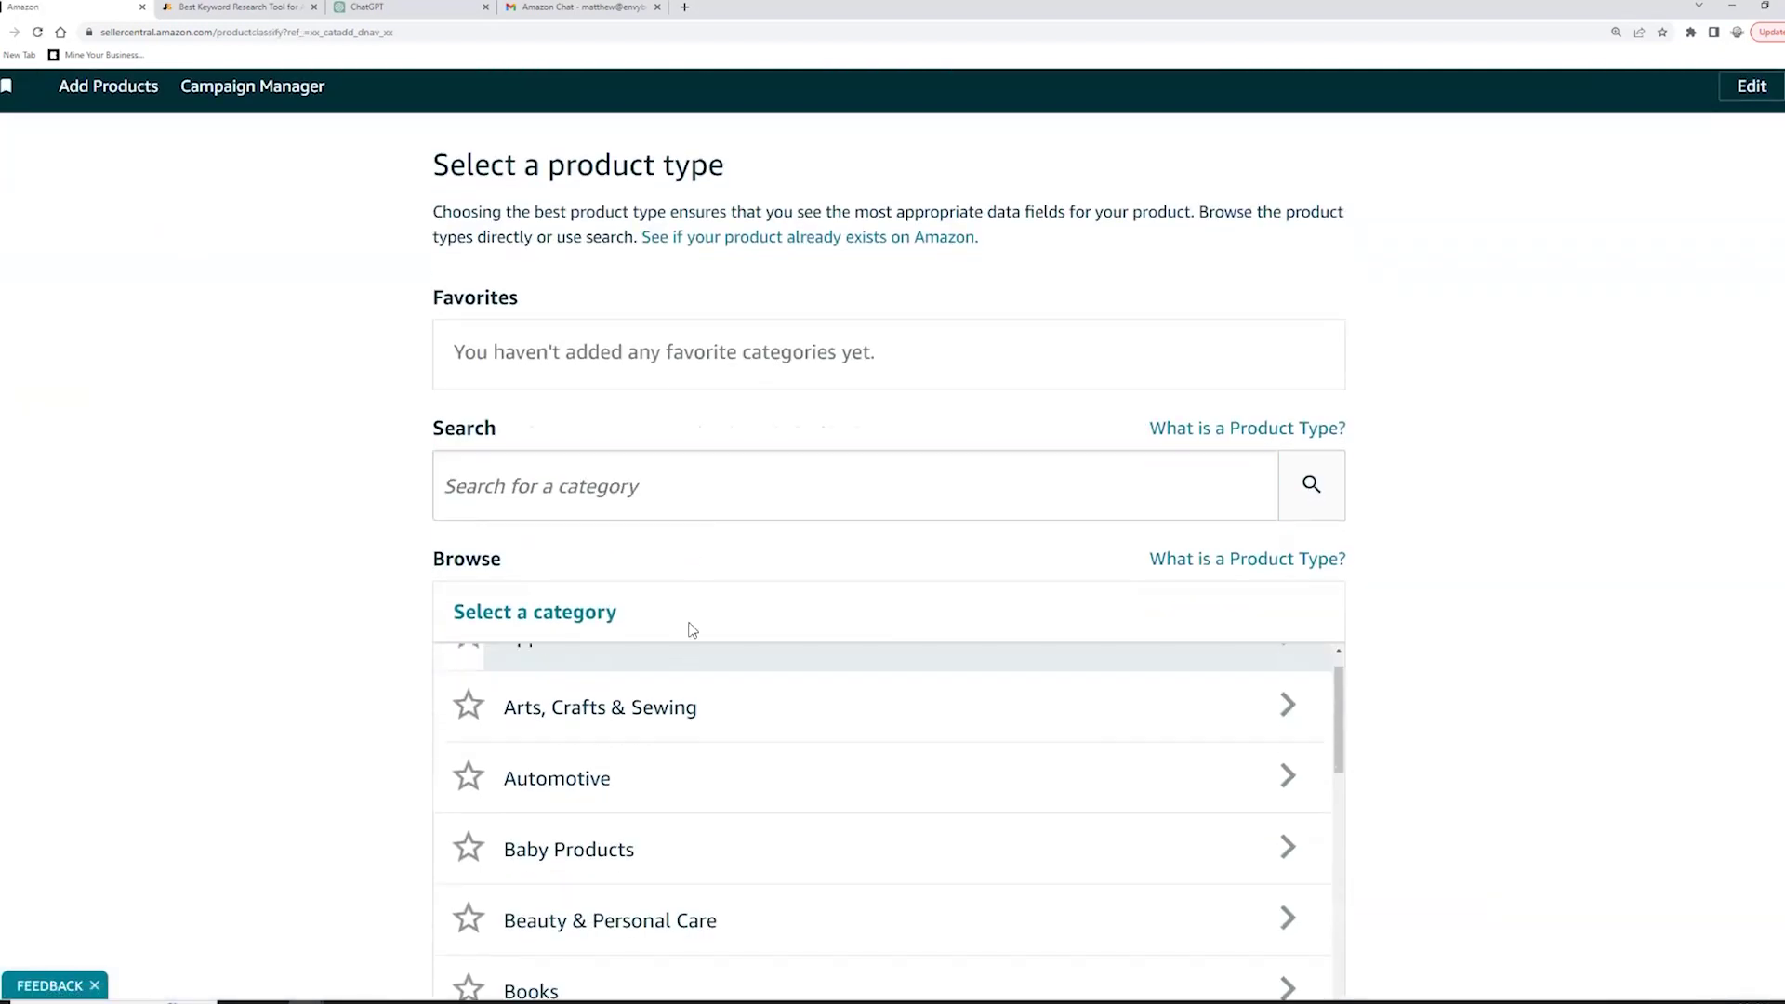
scroll(661, 701, "up", 2)
scroll(1430, 609, "down", 1)
scroll(1430, 609, "down", 1)
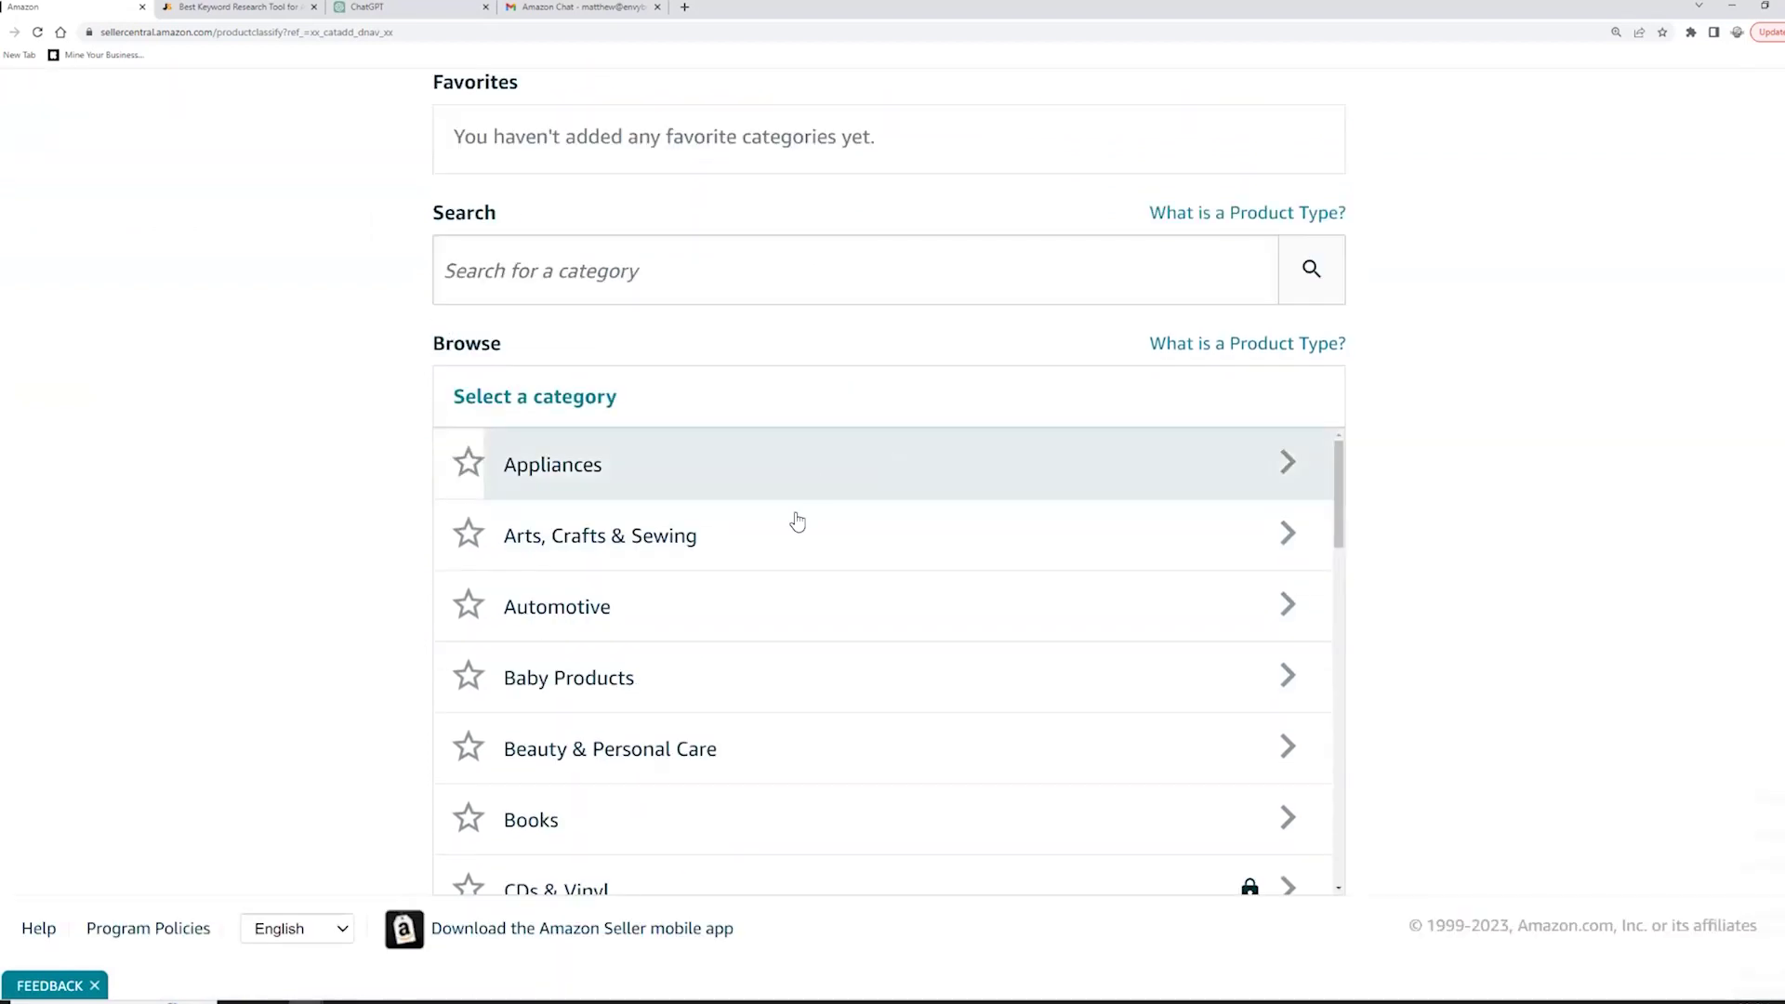
left_click(1106, 616)
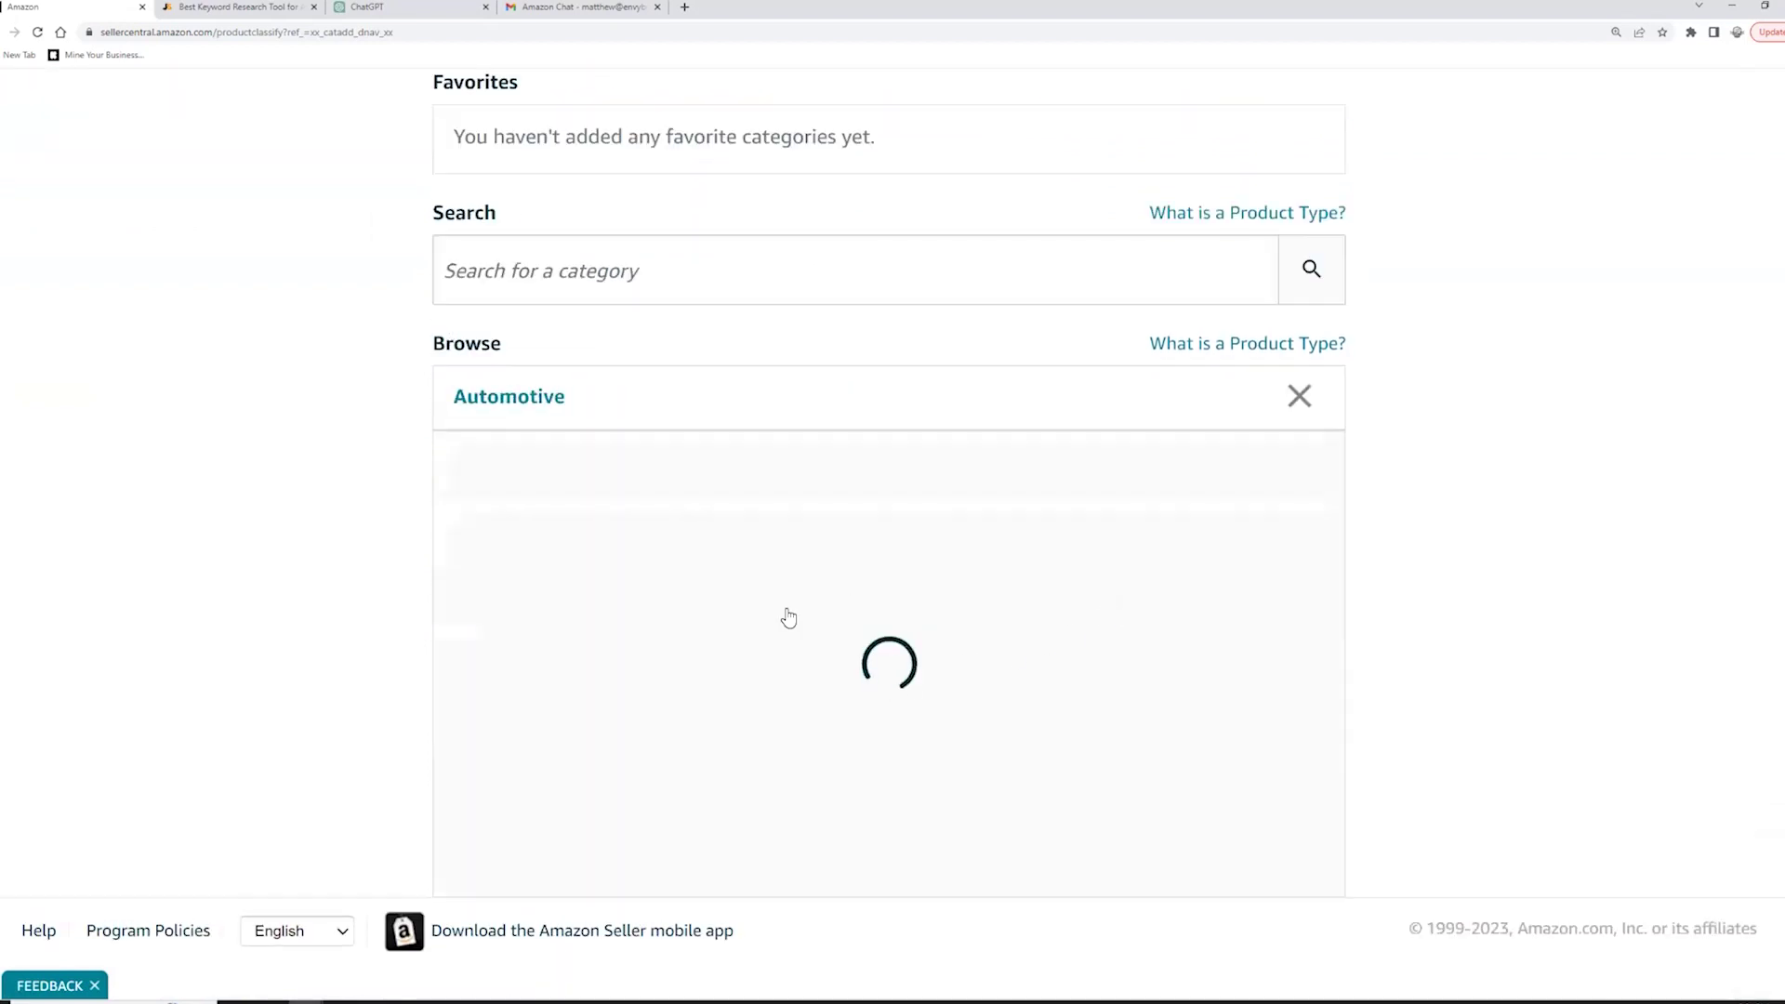
left_click(714, 553)
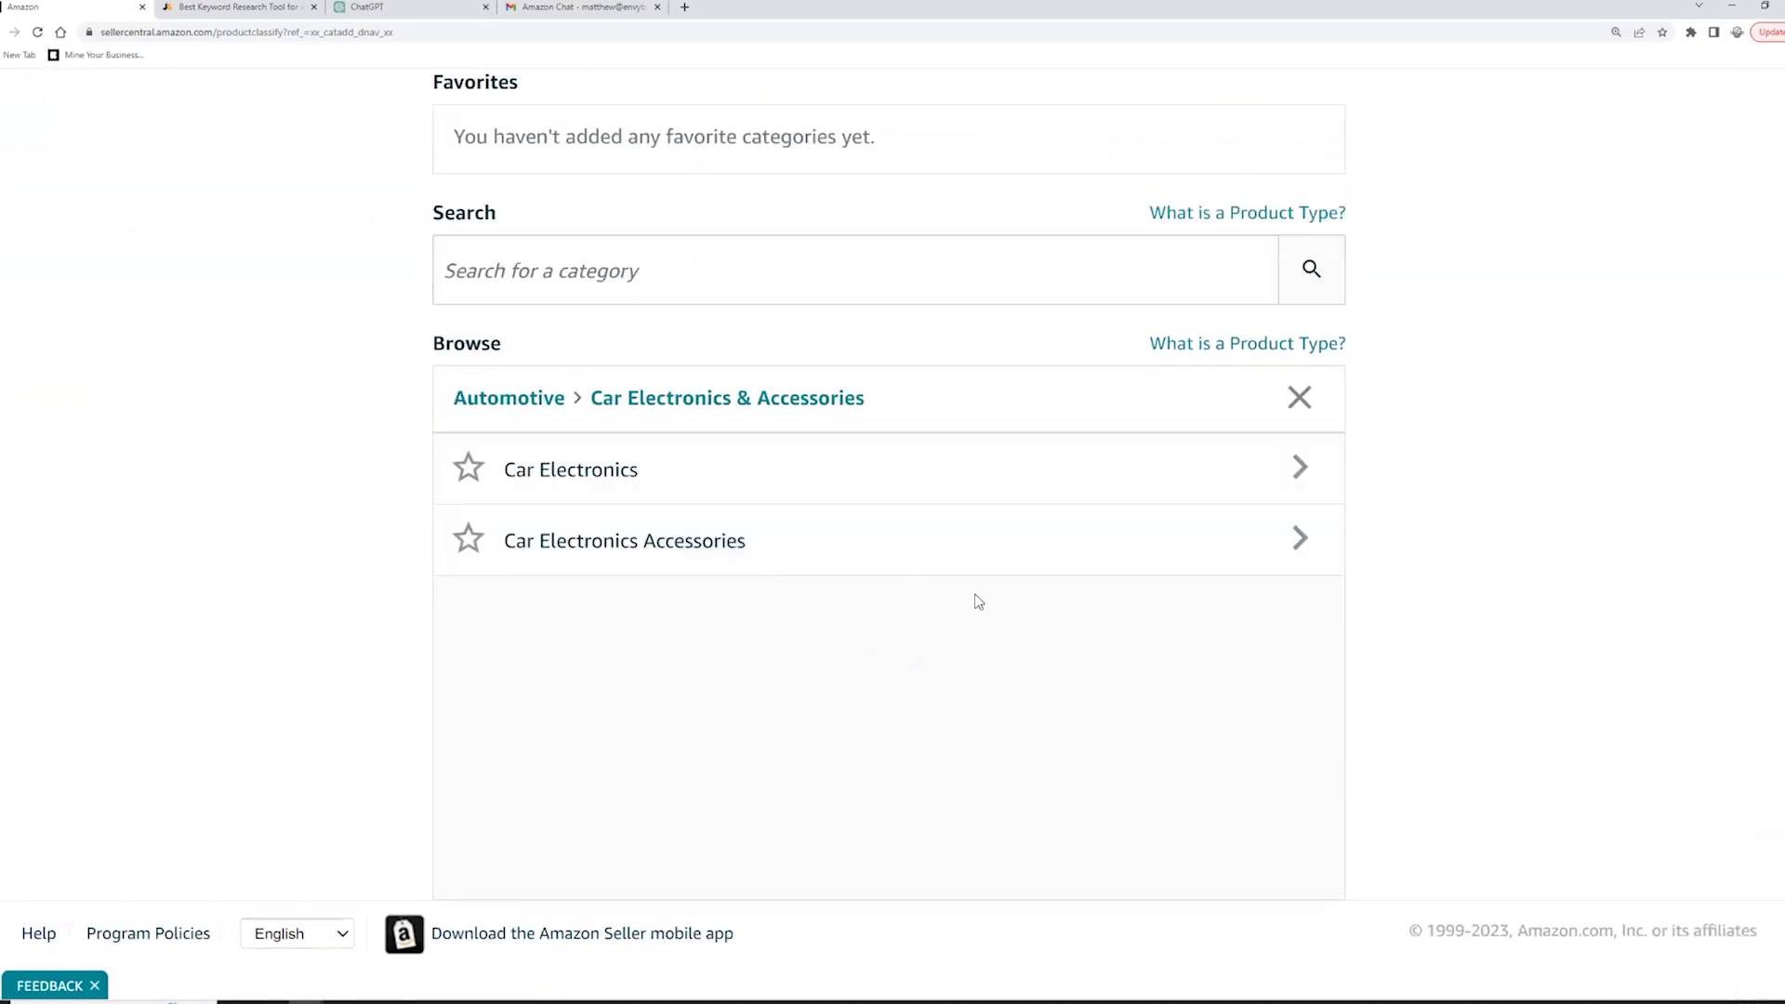
left_click(1297, 398)
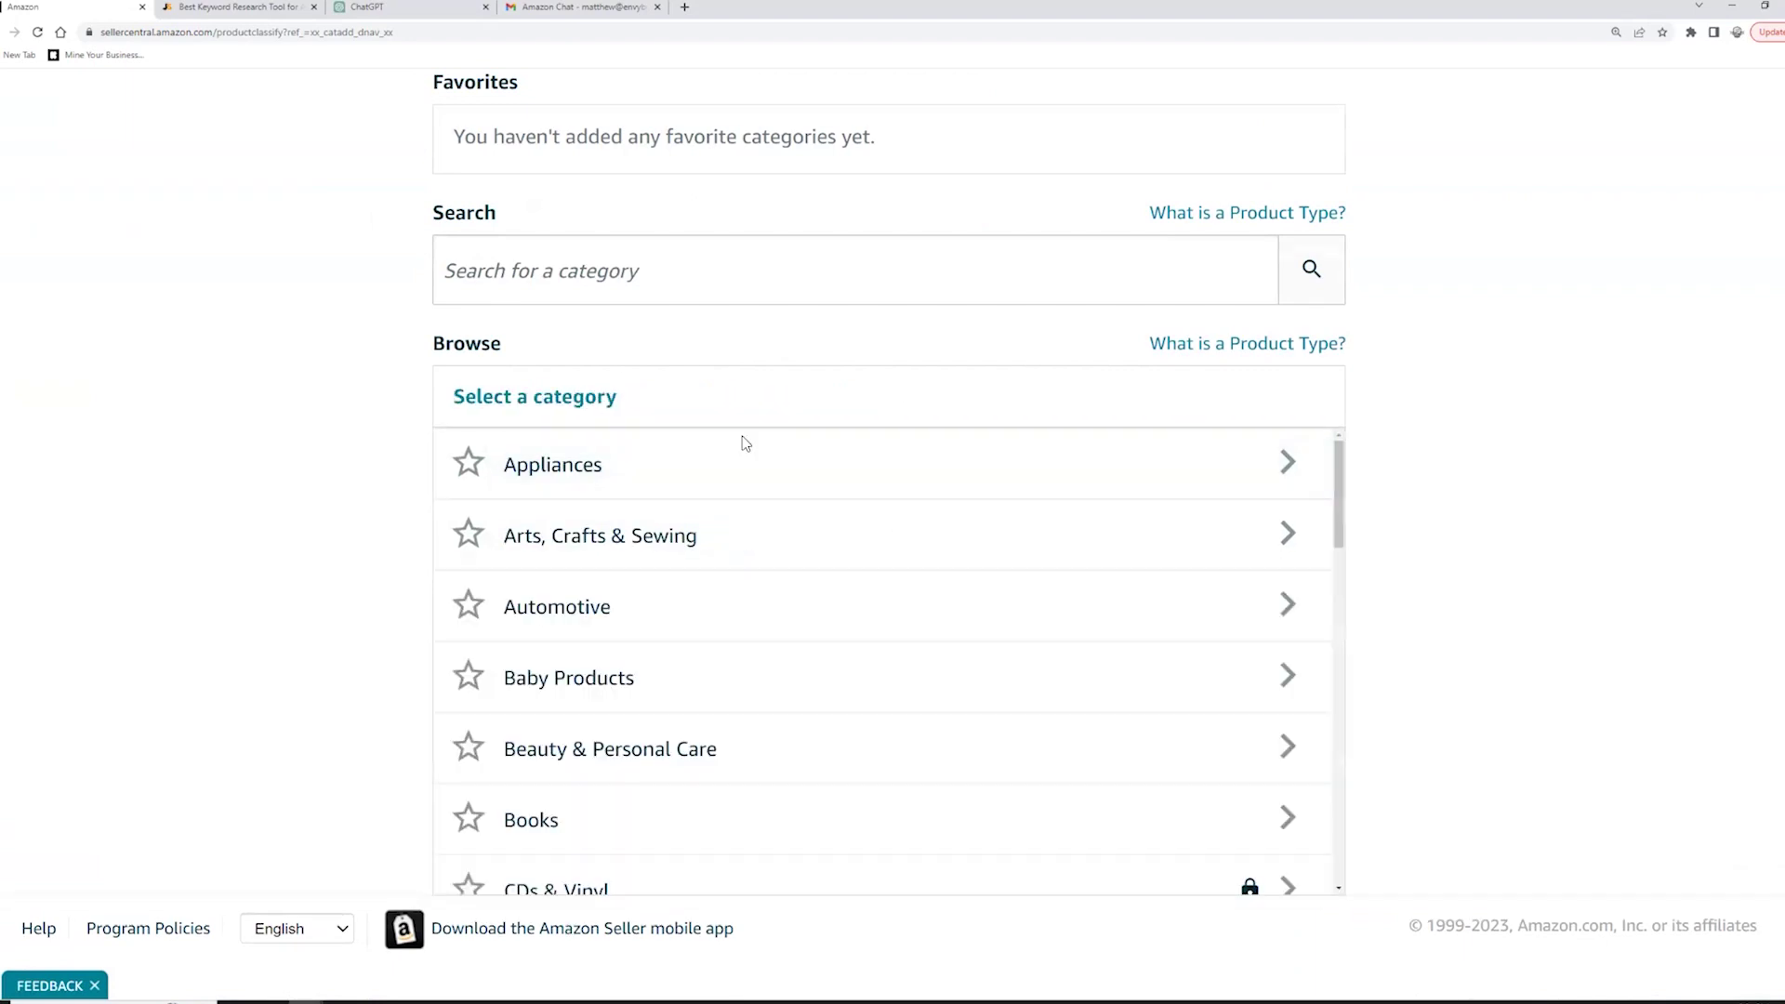
Step: Search the product types for "Board games" and select BOARD GAME under Toys & Games > Games & Accessories > Board Games
scroll(741, 438, "up", 3)
left_click(681, 497)
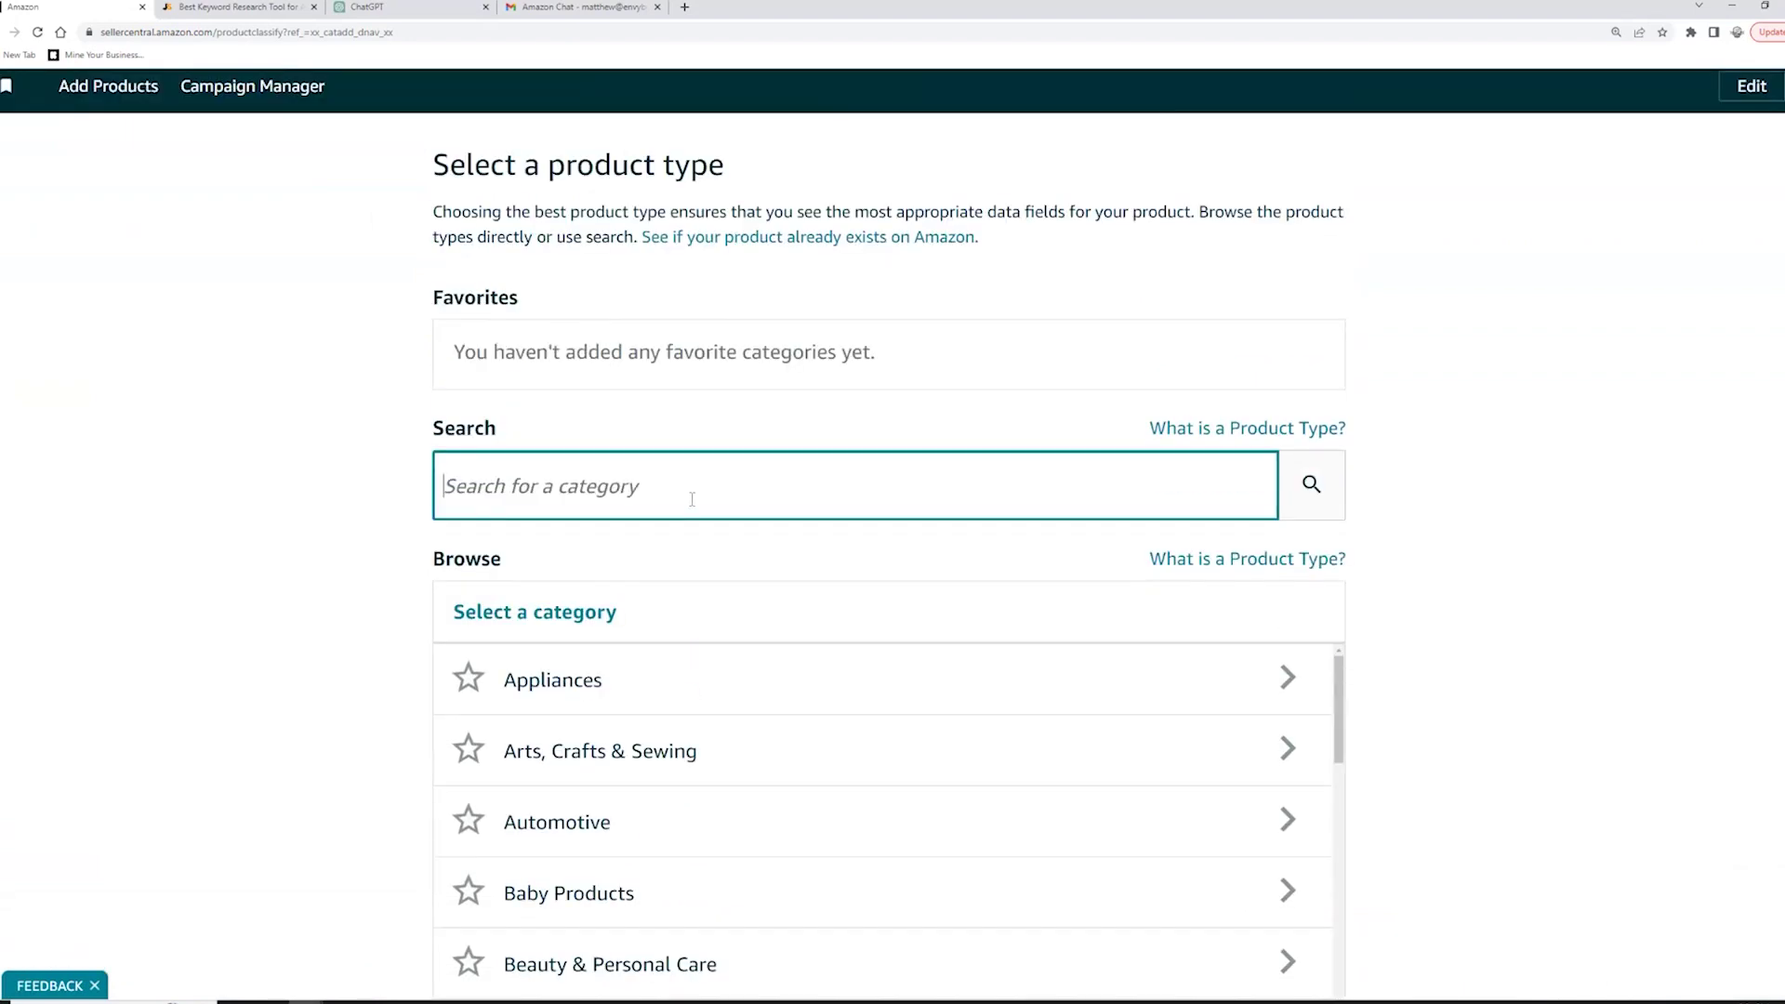
type("Board game")
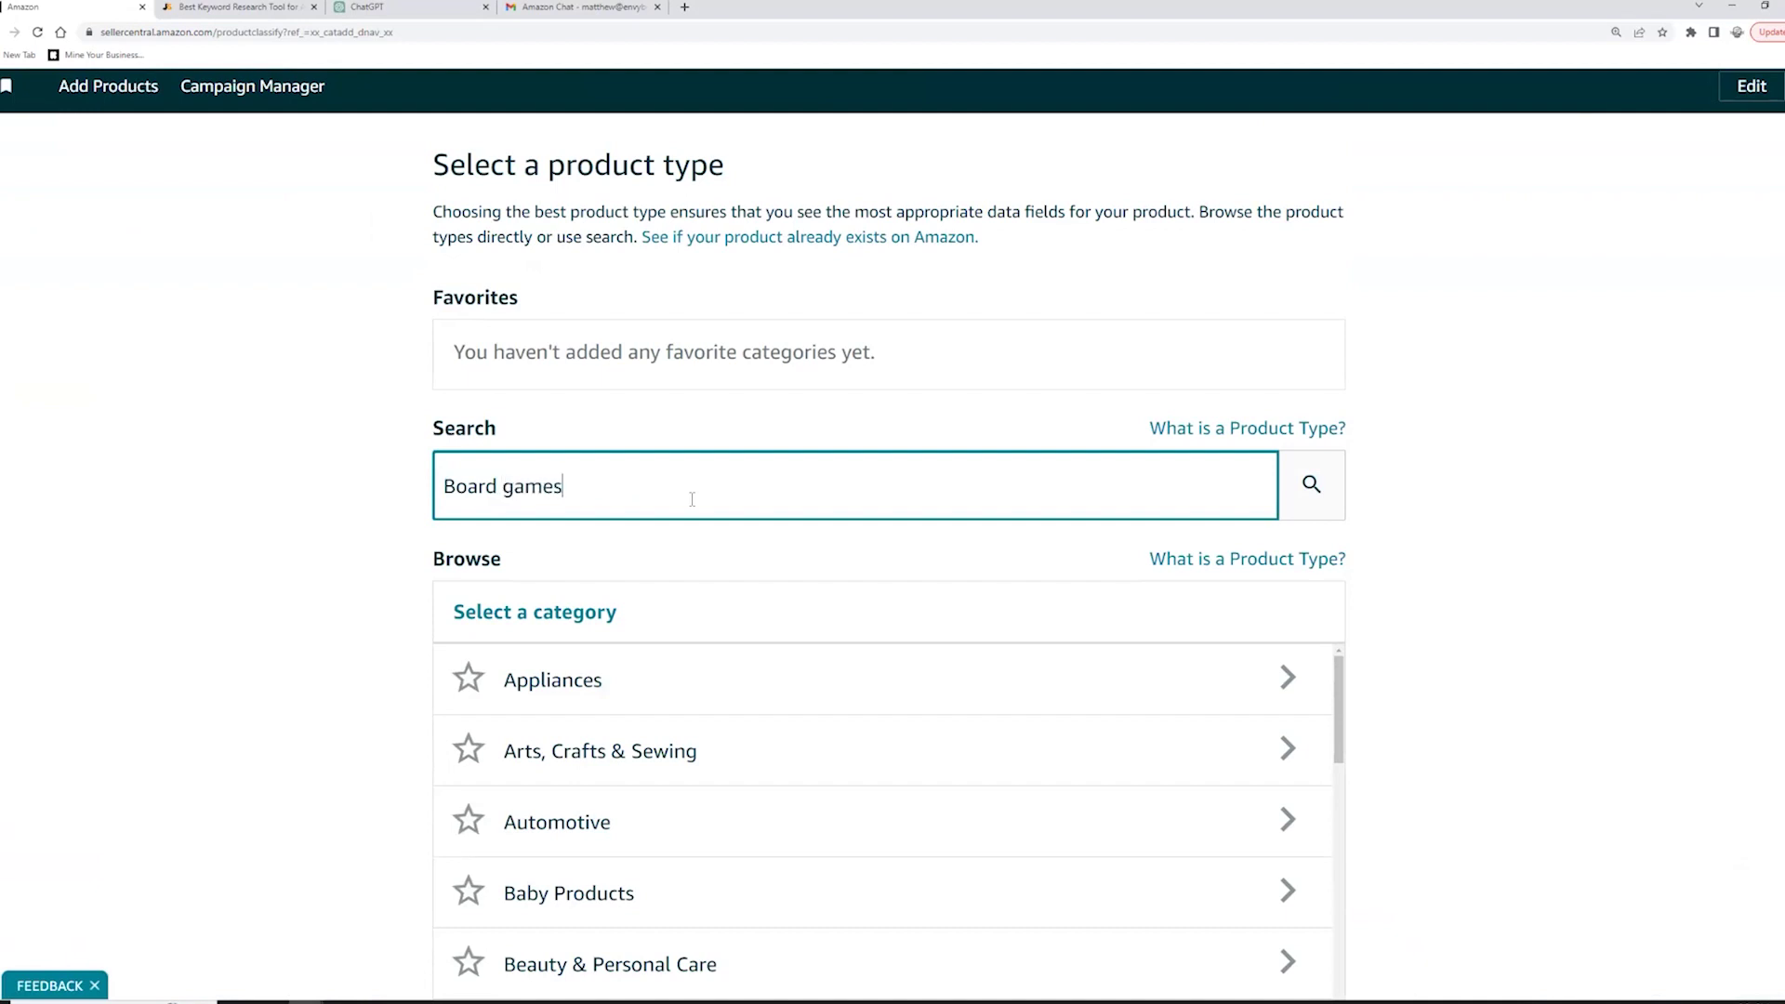
type("s")
left_click(1307, 490)
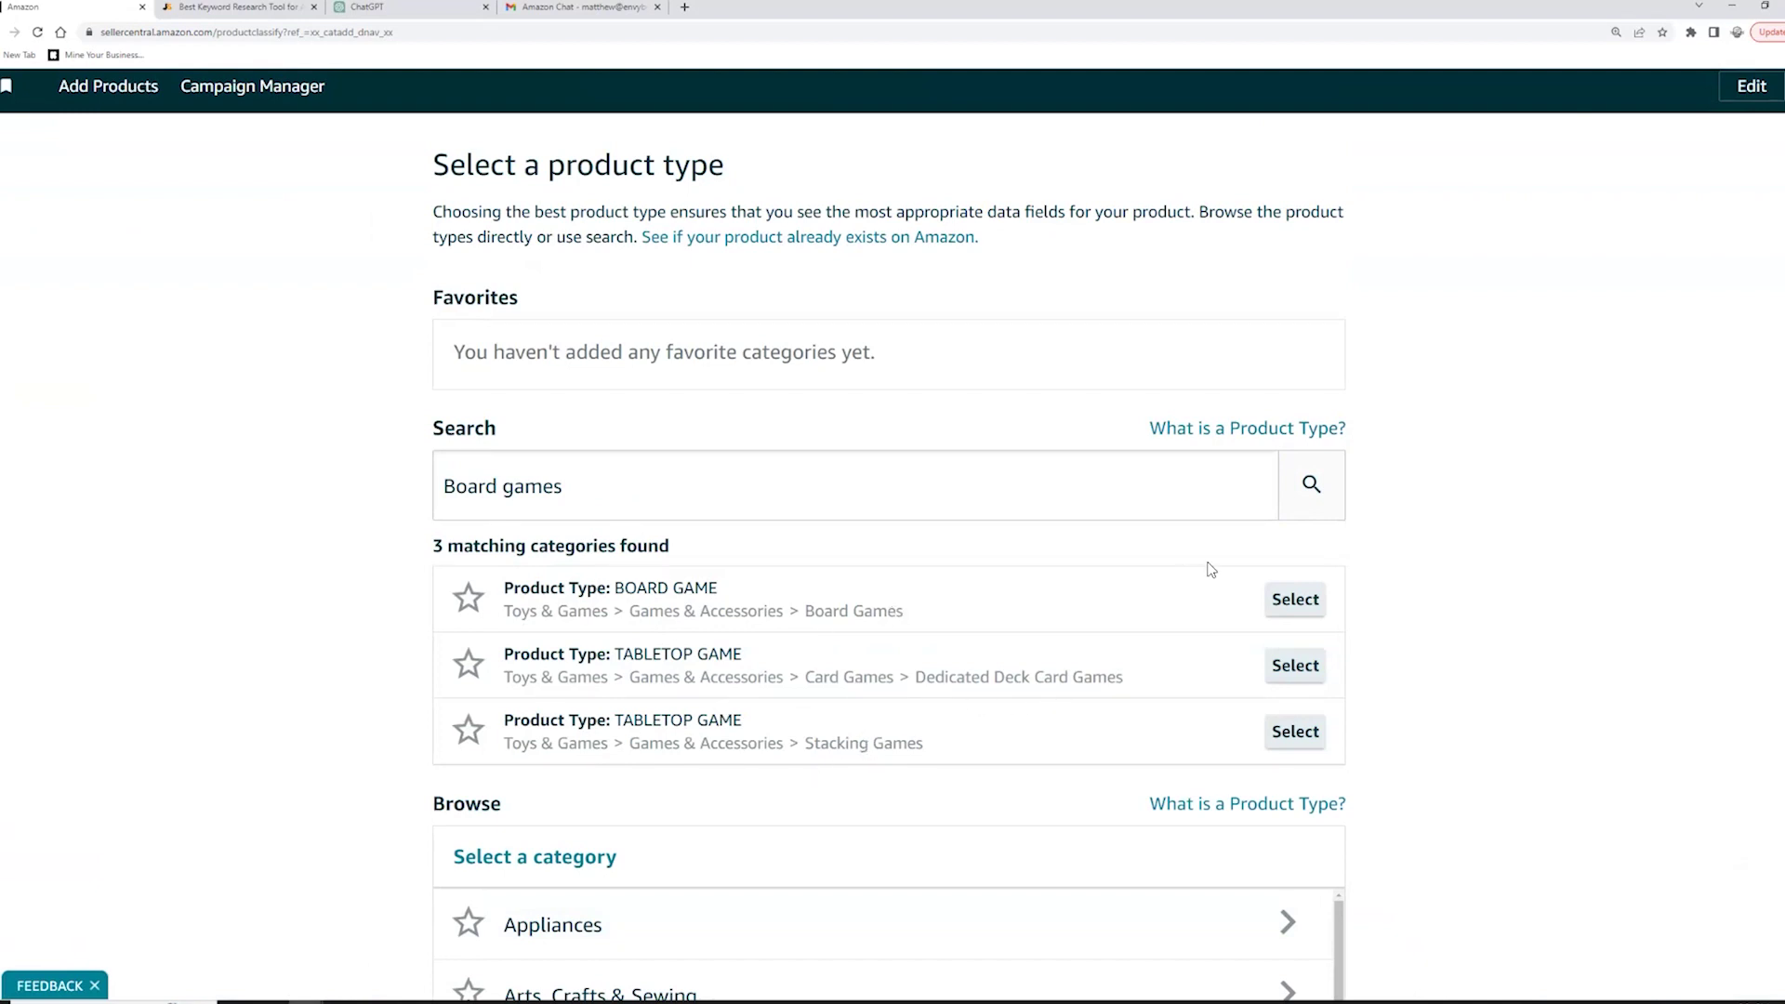
left_click(1311, 612)
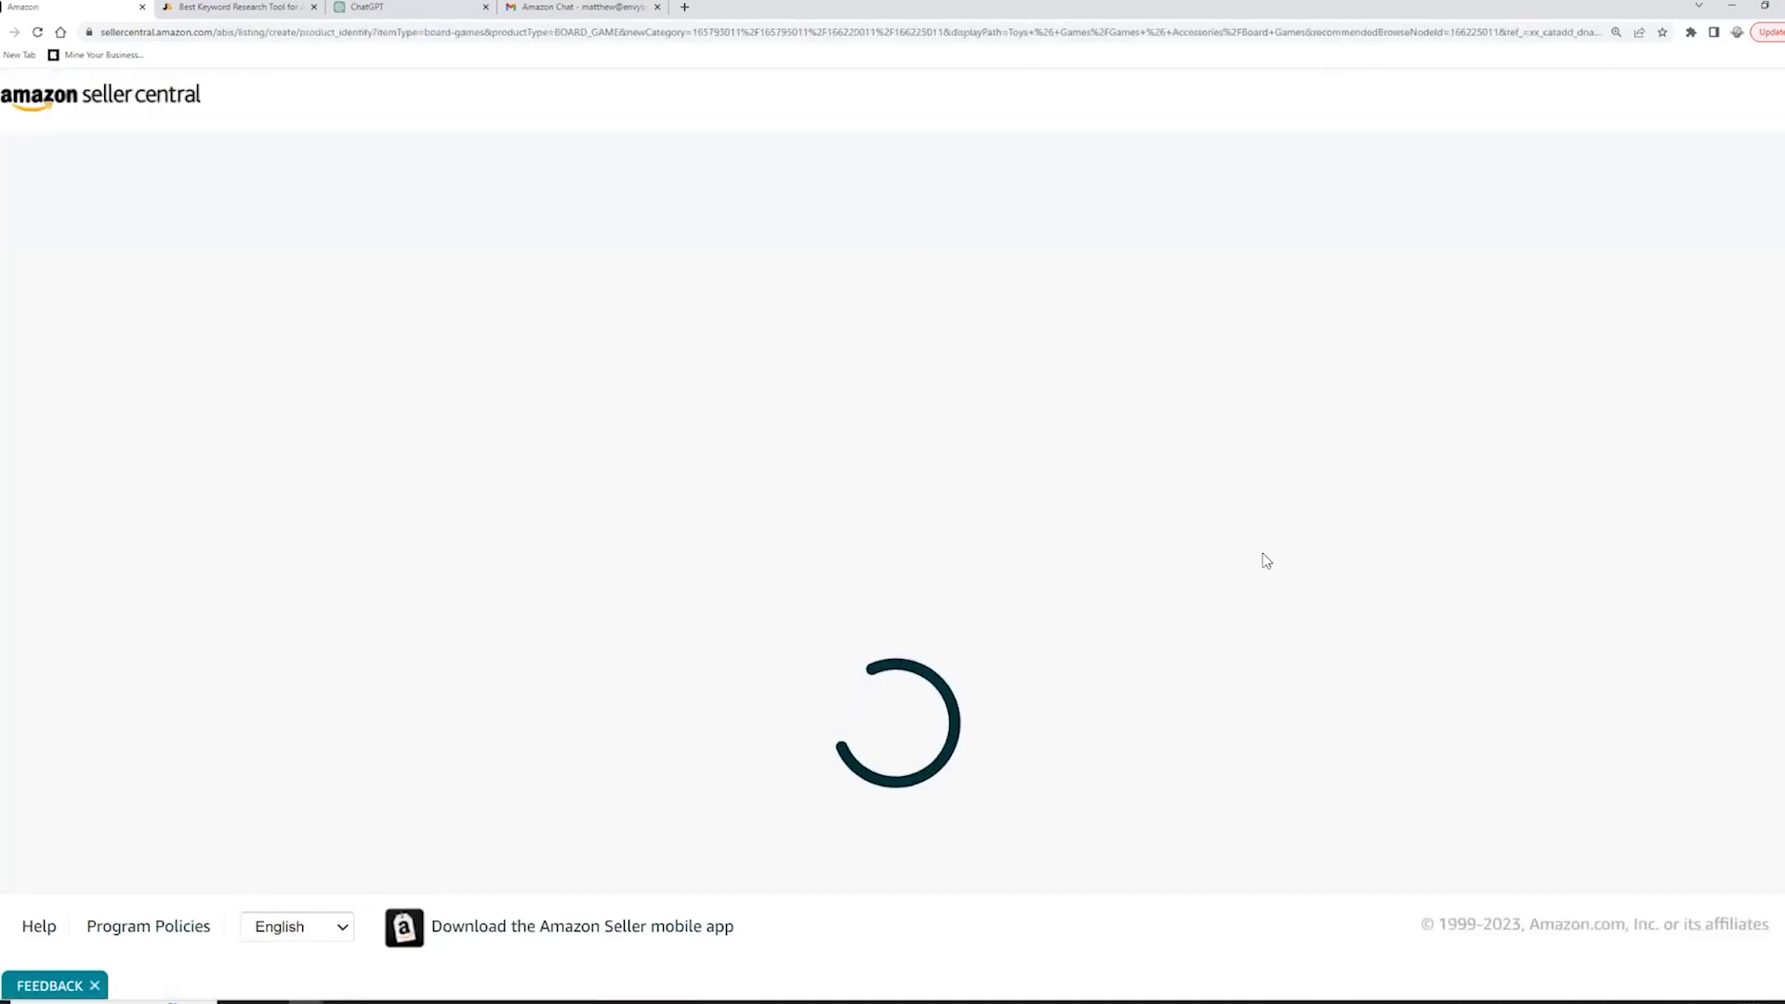
scroll(894, 493, "up", 2)
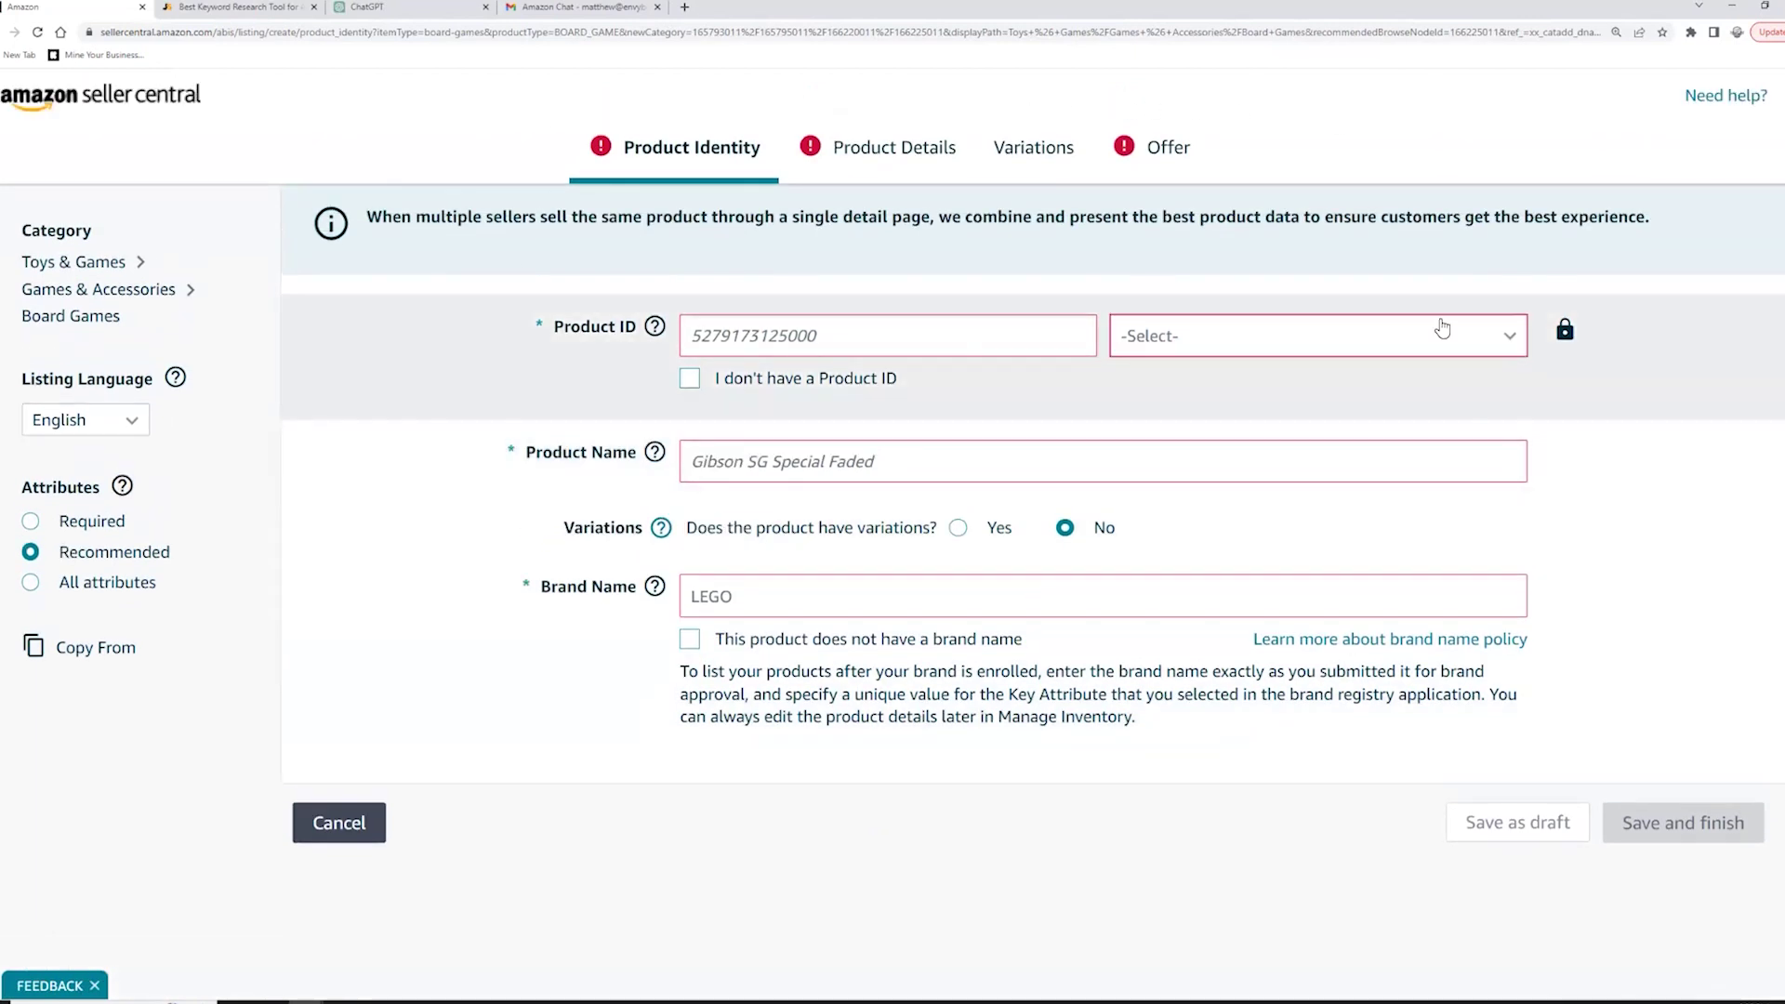
Step: Choose UPC as the type of Product ID for the new board game listing
left_click(865, 349)
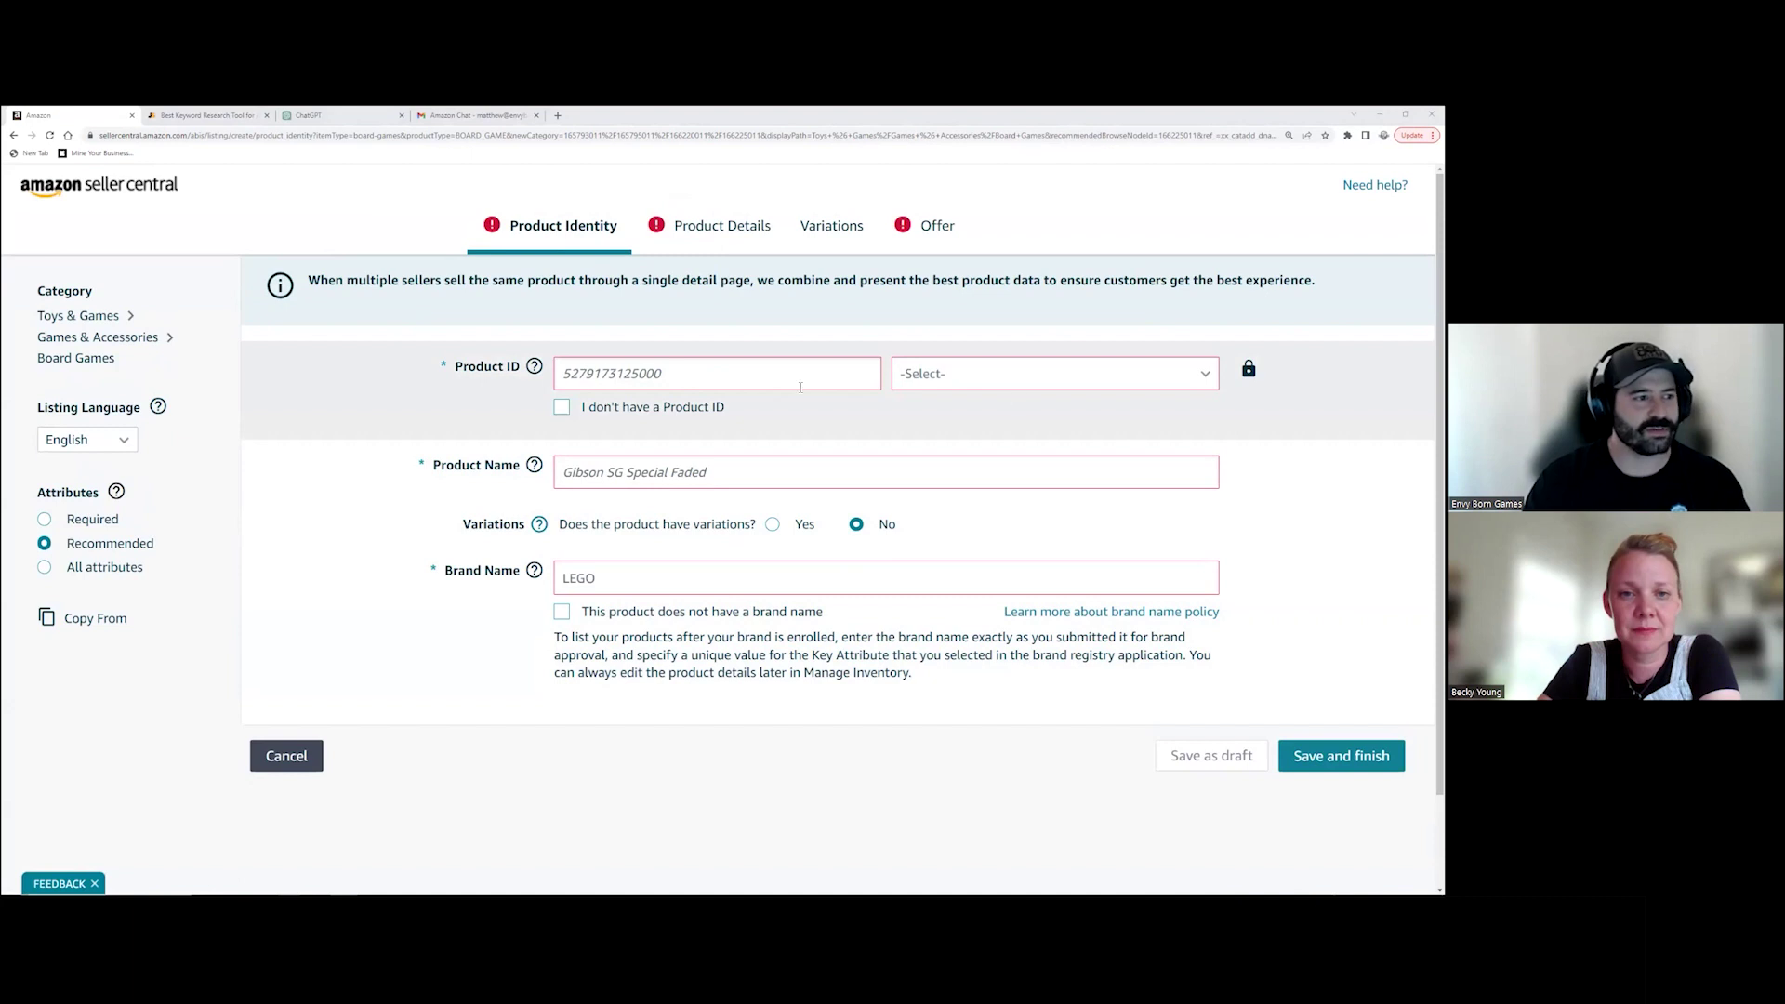
left_click(988, 382)
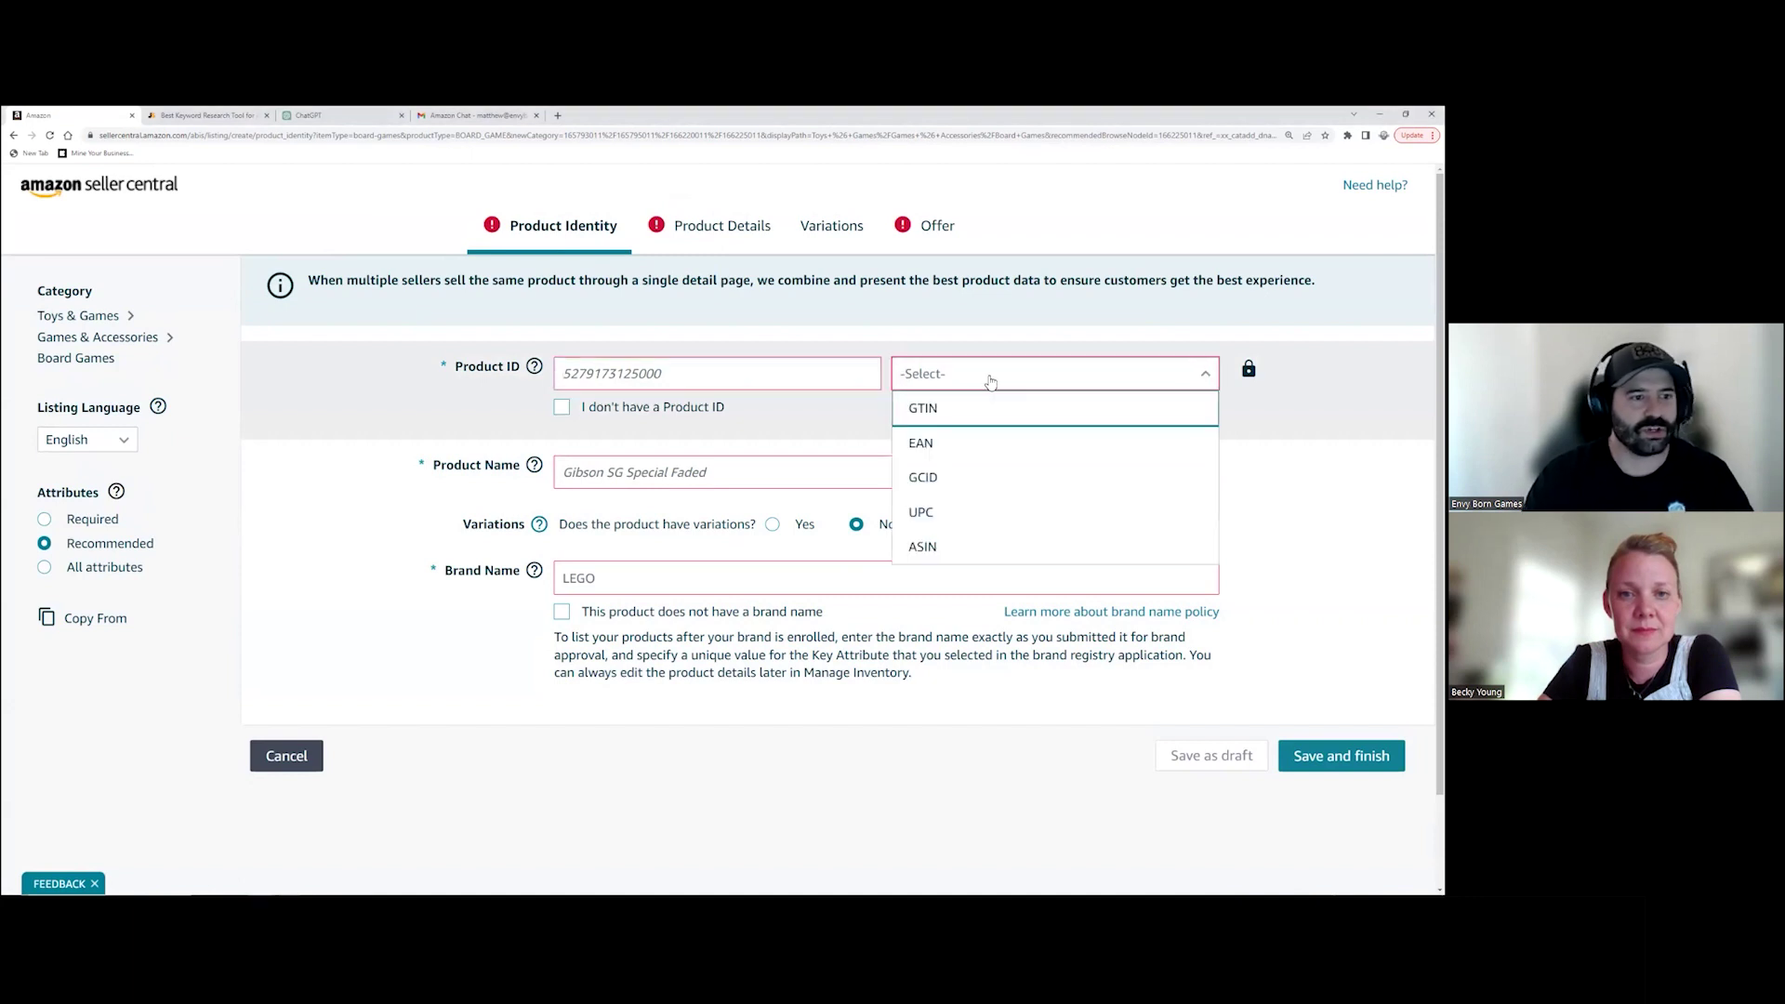
left_click(995, 510)
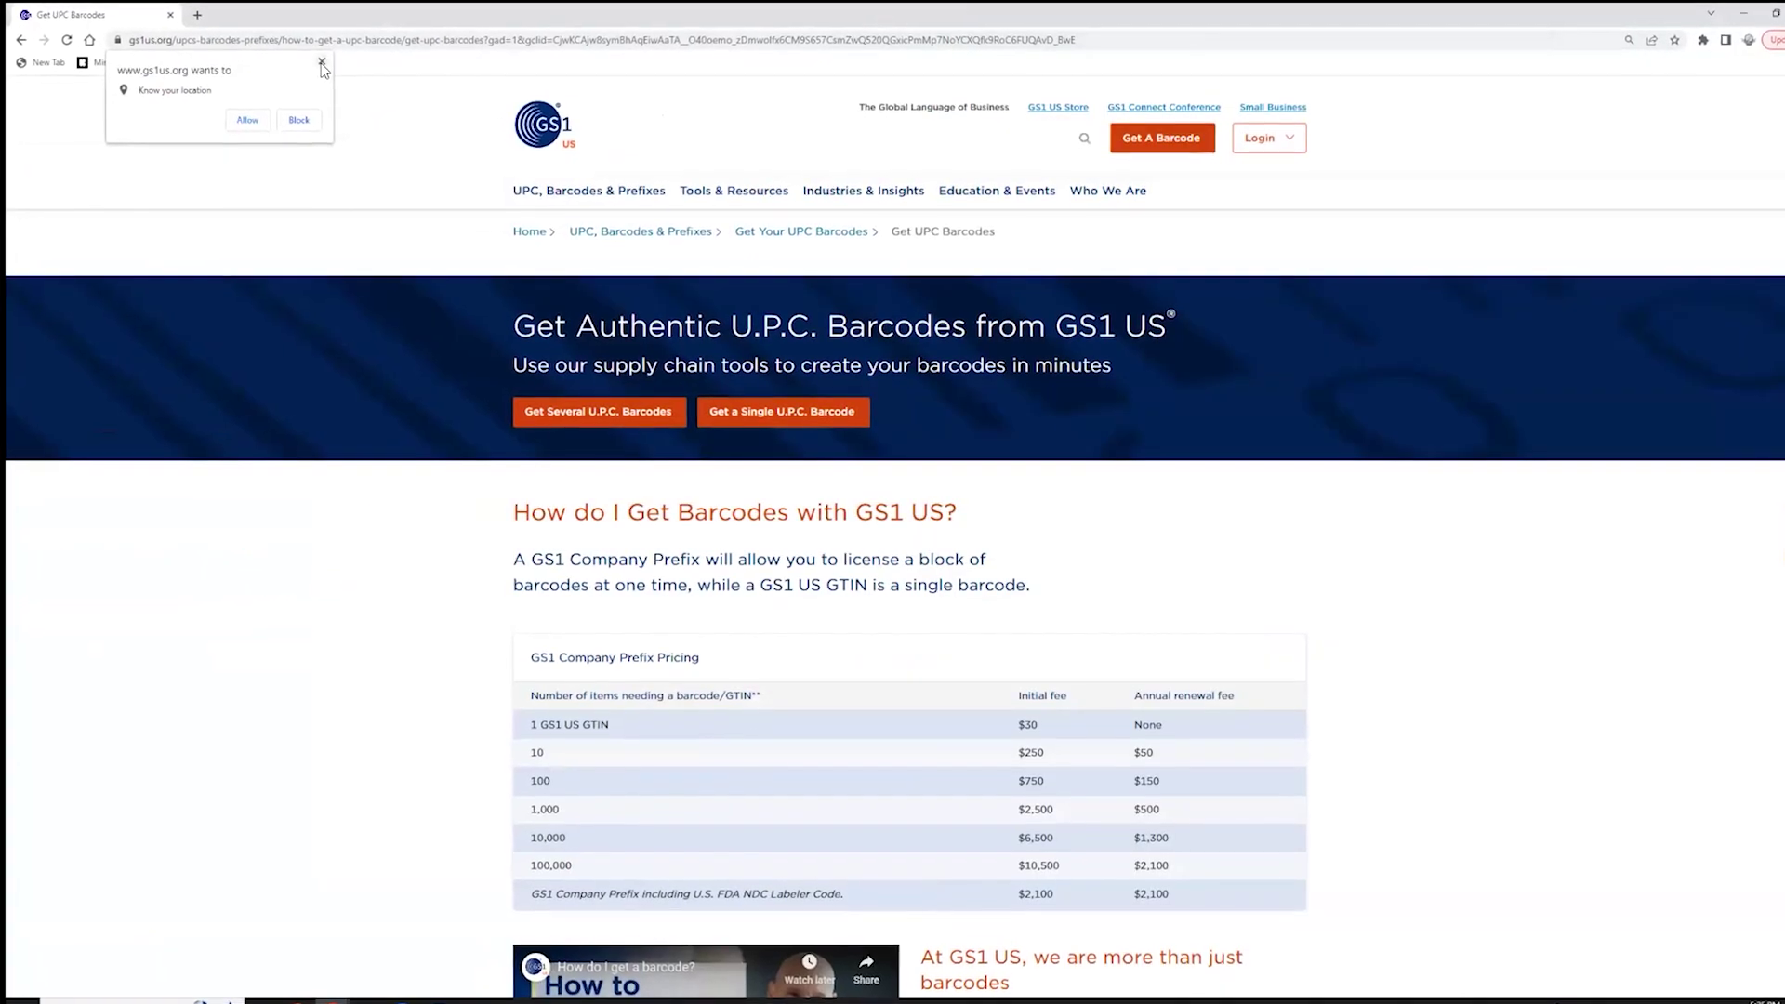
Step: Dismiss the location request on the GS1 US site and examine its pricing table for UPC barcodes
left_click(322, 63)
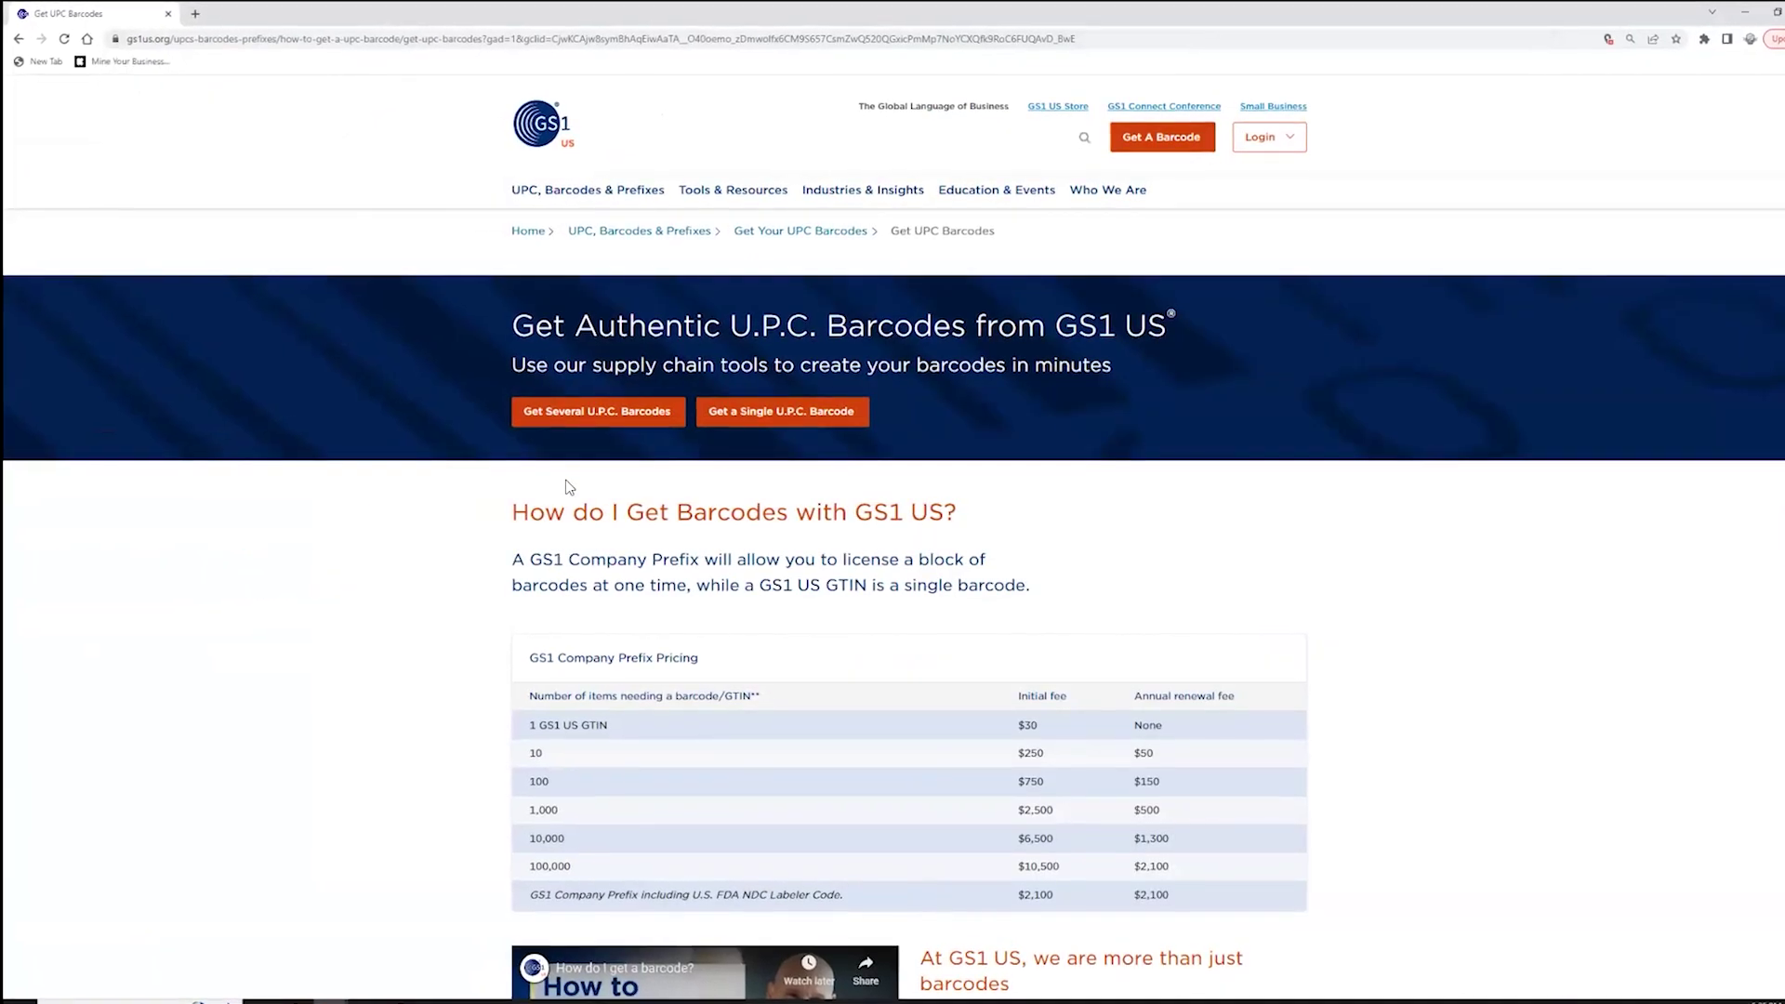
scroll(546, 470, "down", 5)
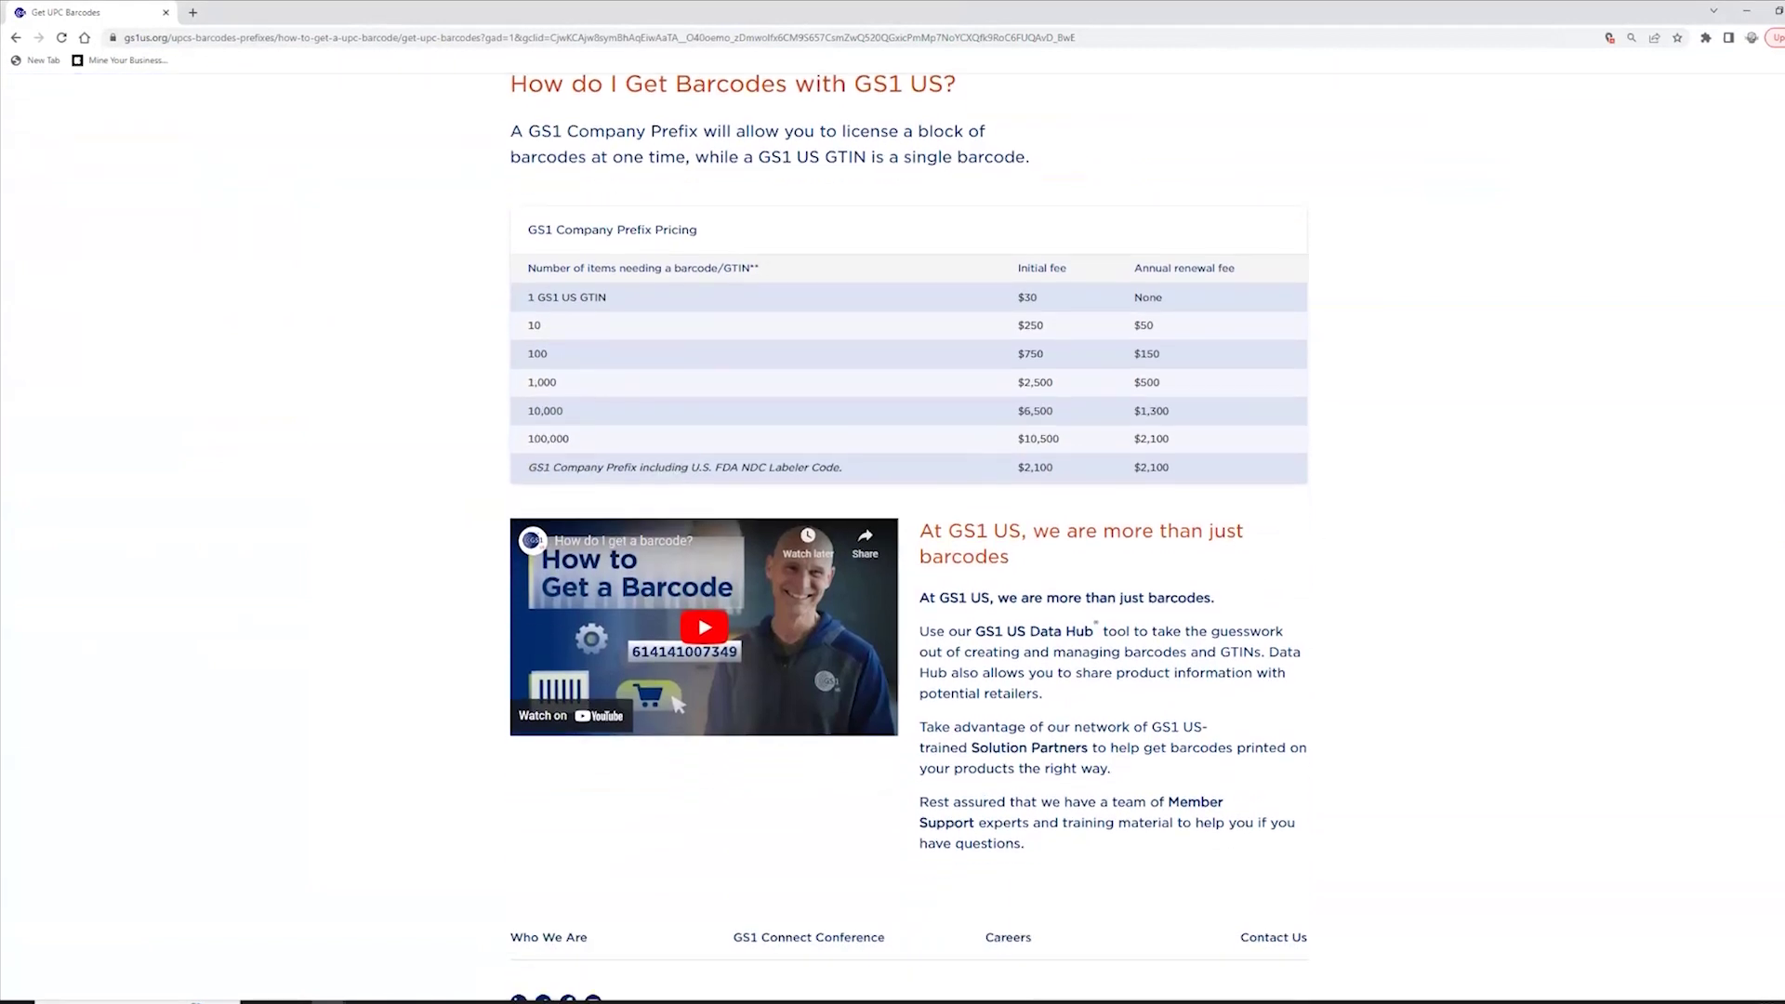
scroll(892, 538, "up", 5)
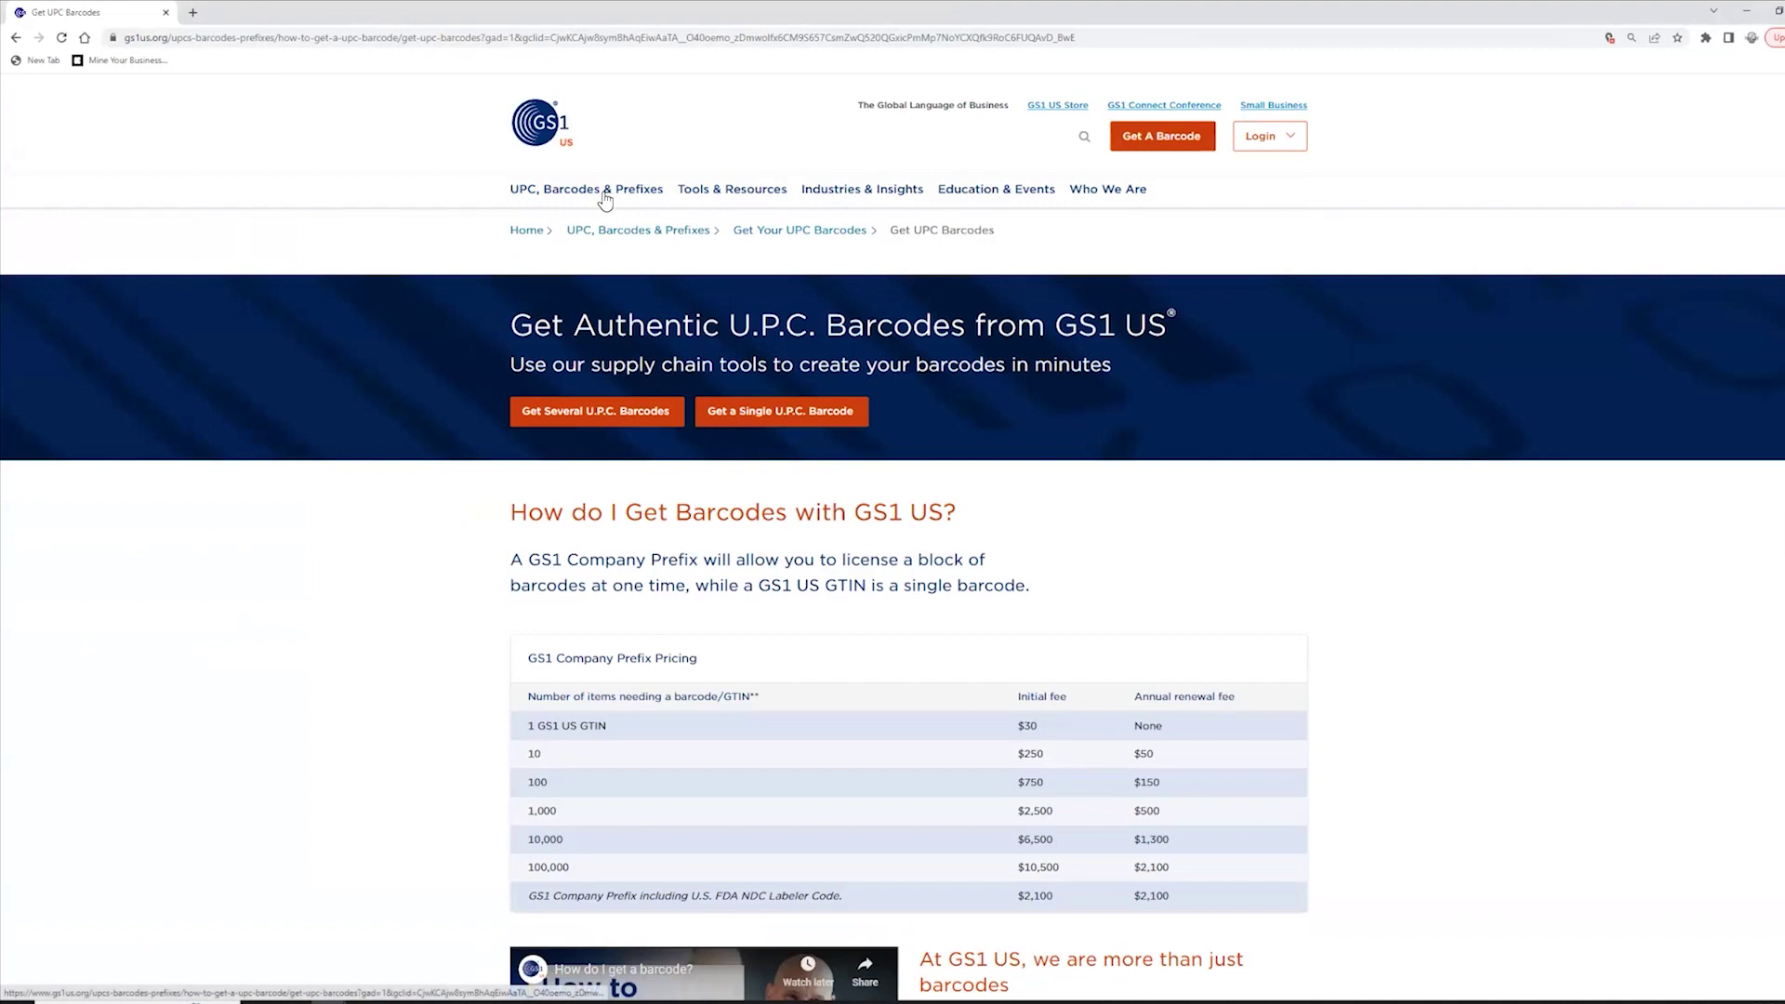
scroll(1004, 535, "down", 2)
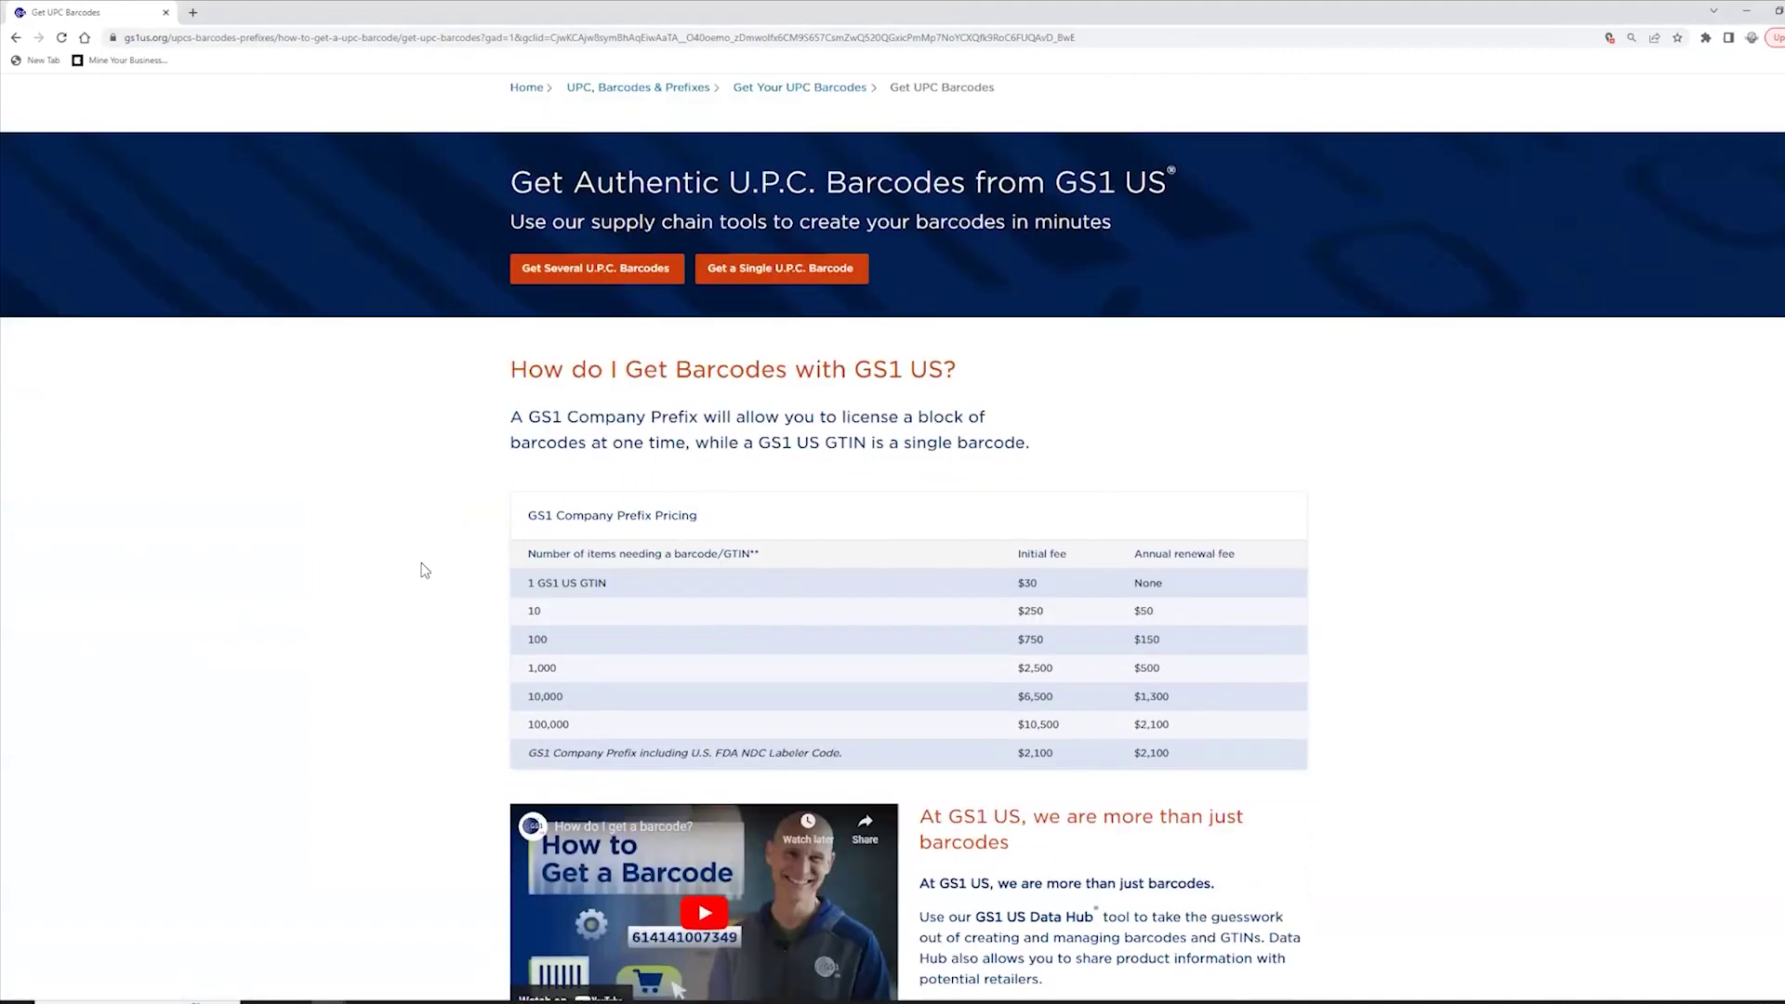
scroll(460, 537, "up", 2)
scroll(465, 538, "down", 3)
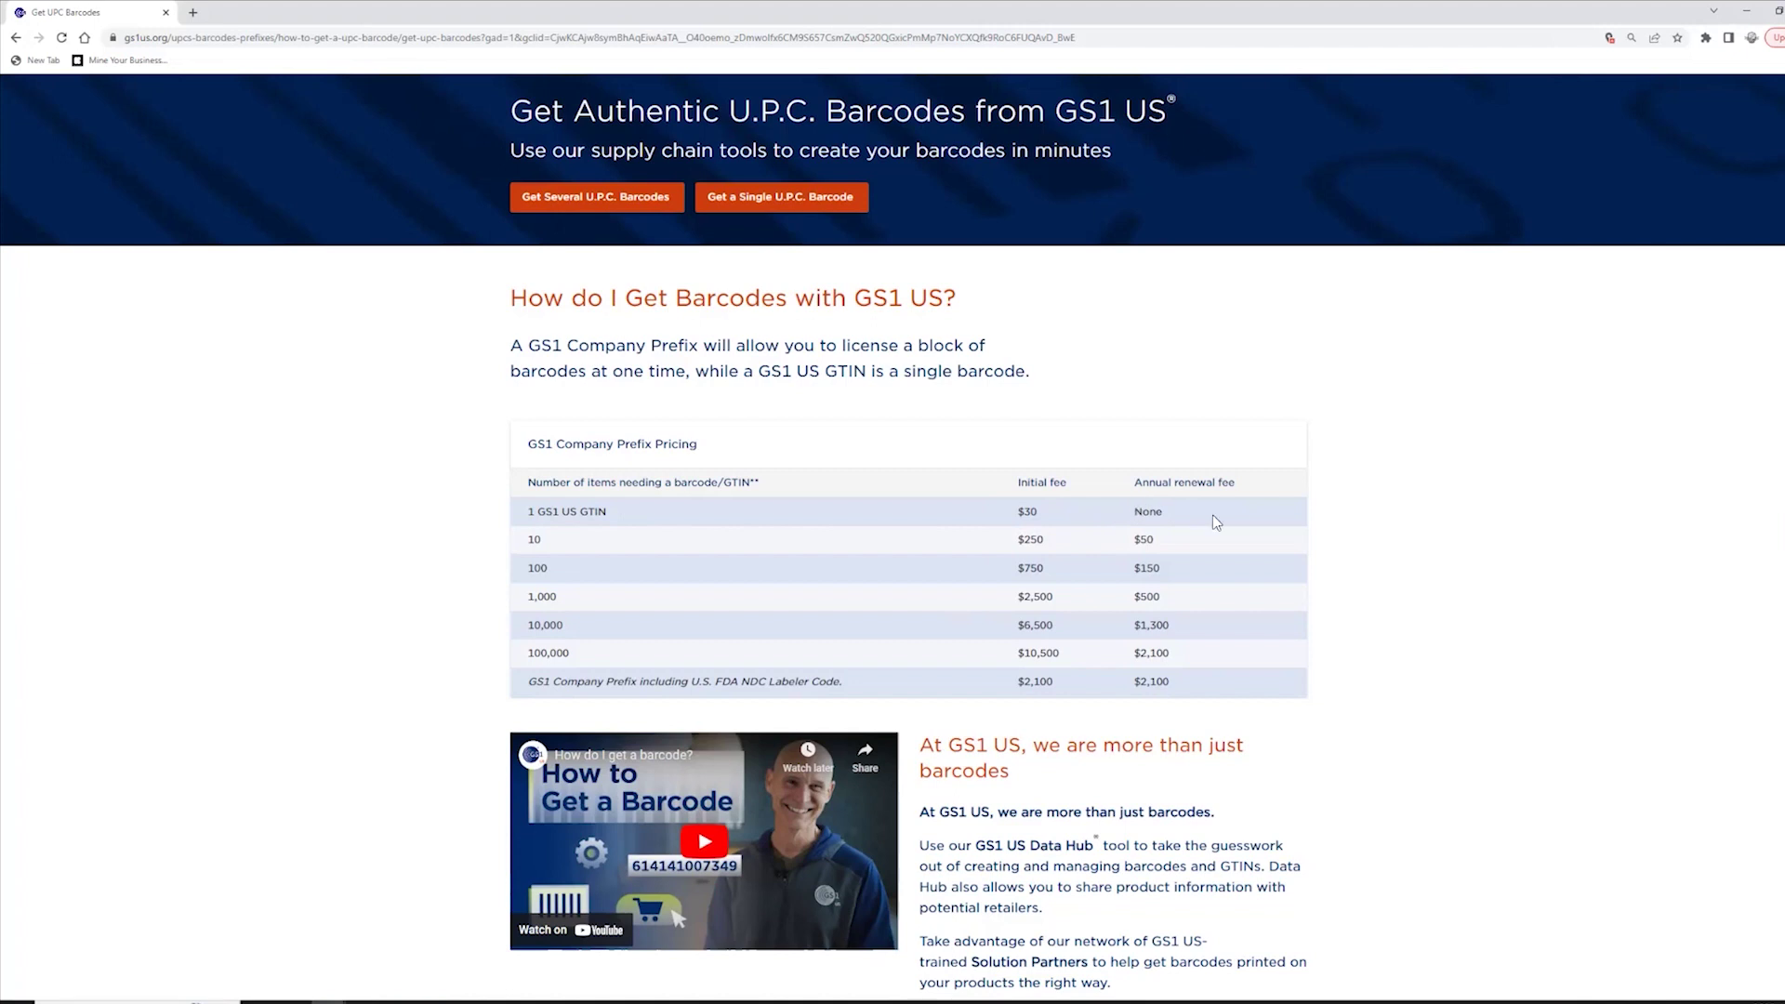
scroll(1069, 540, "down", 2)
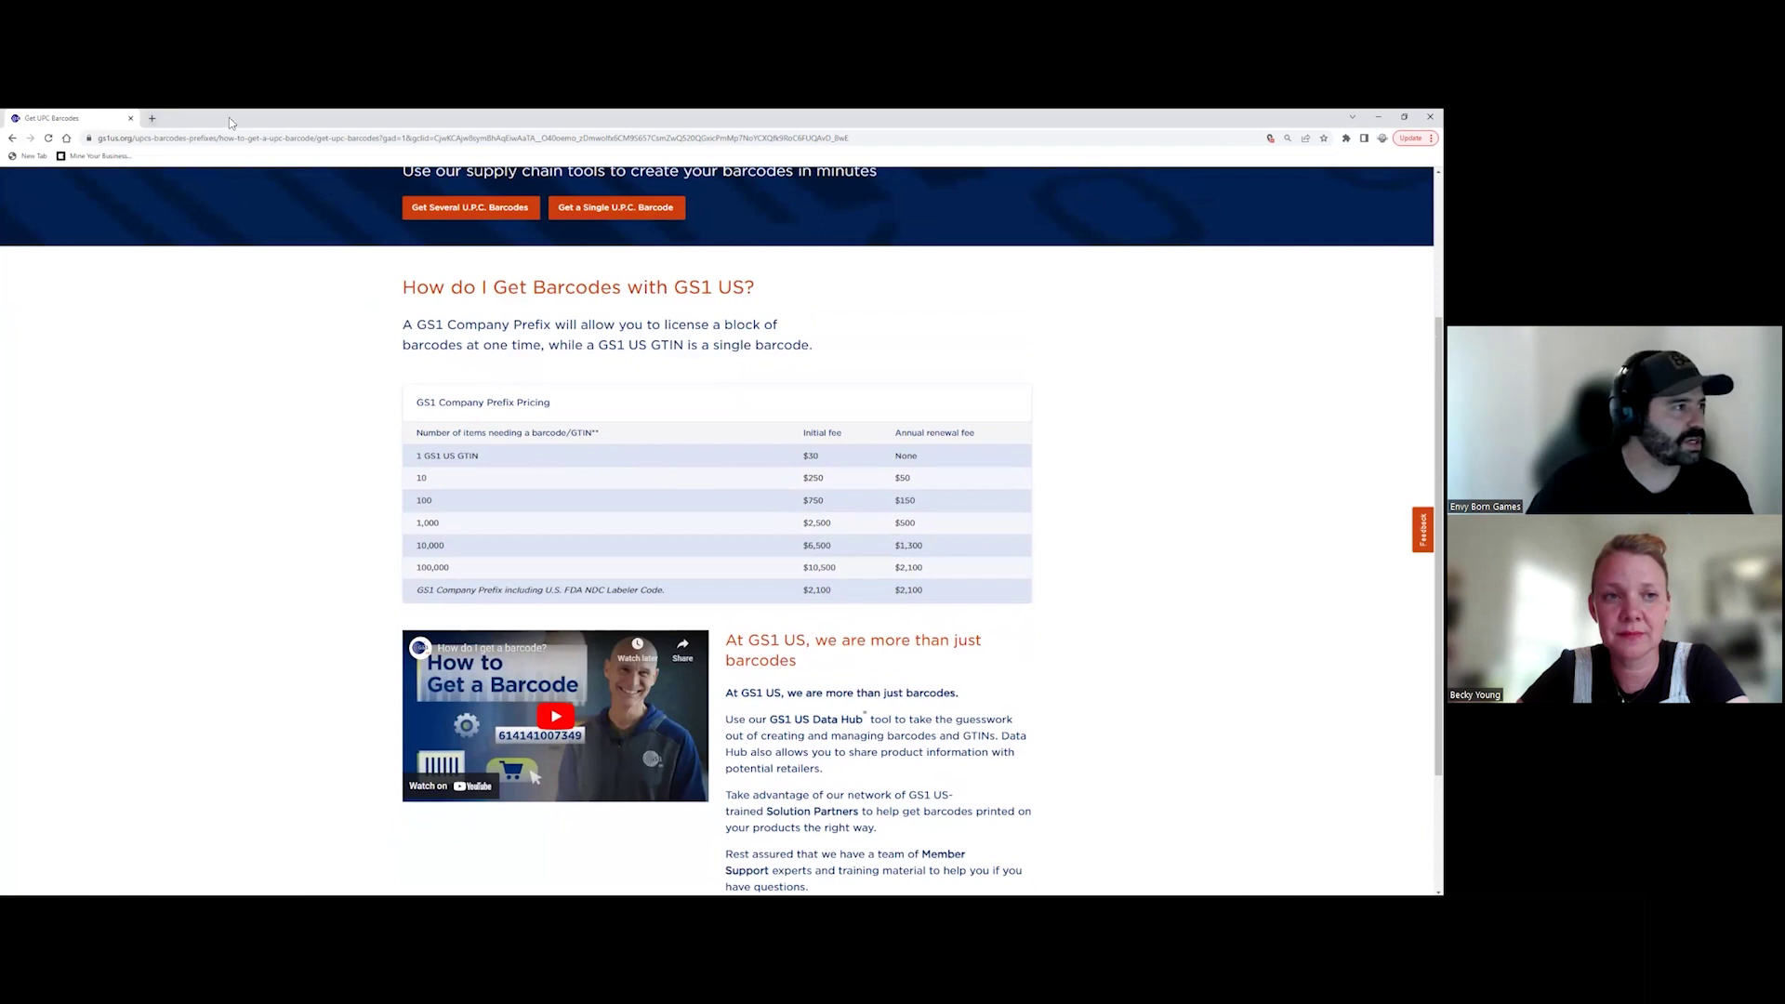
Step: Switch back to the Amazon listing and try the option for not having a Product ID
key("alt+Tab")
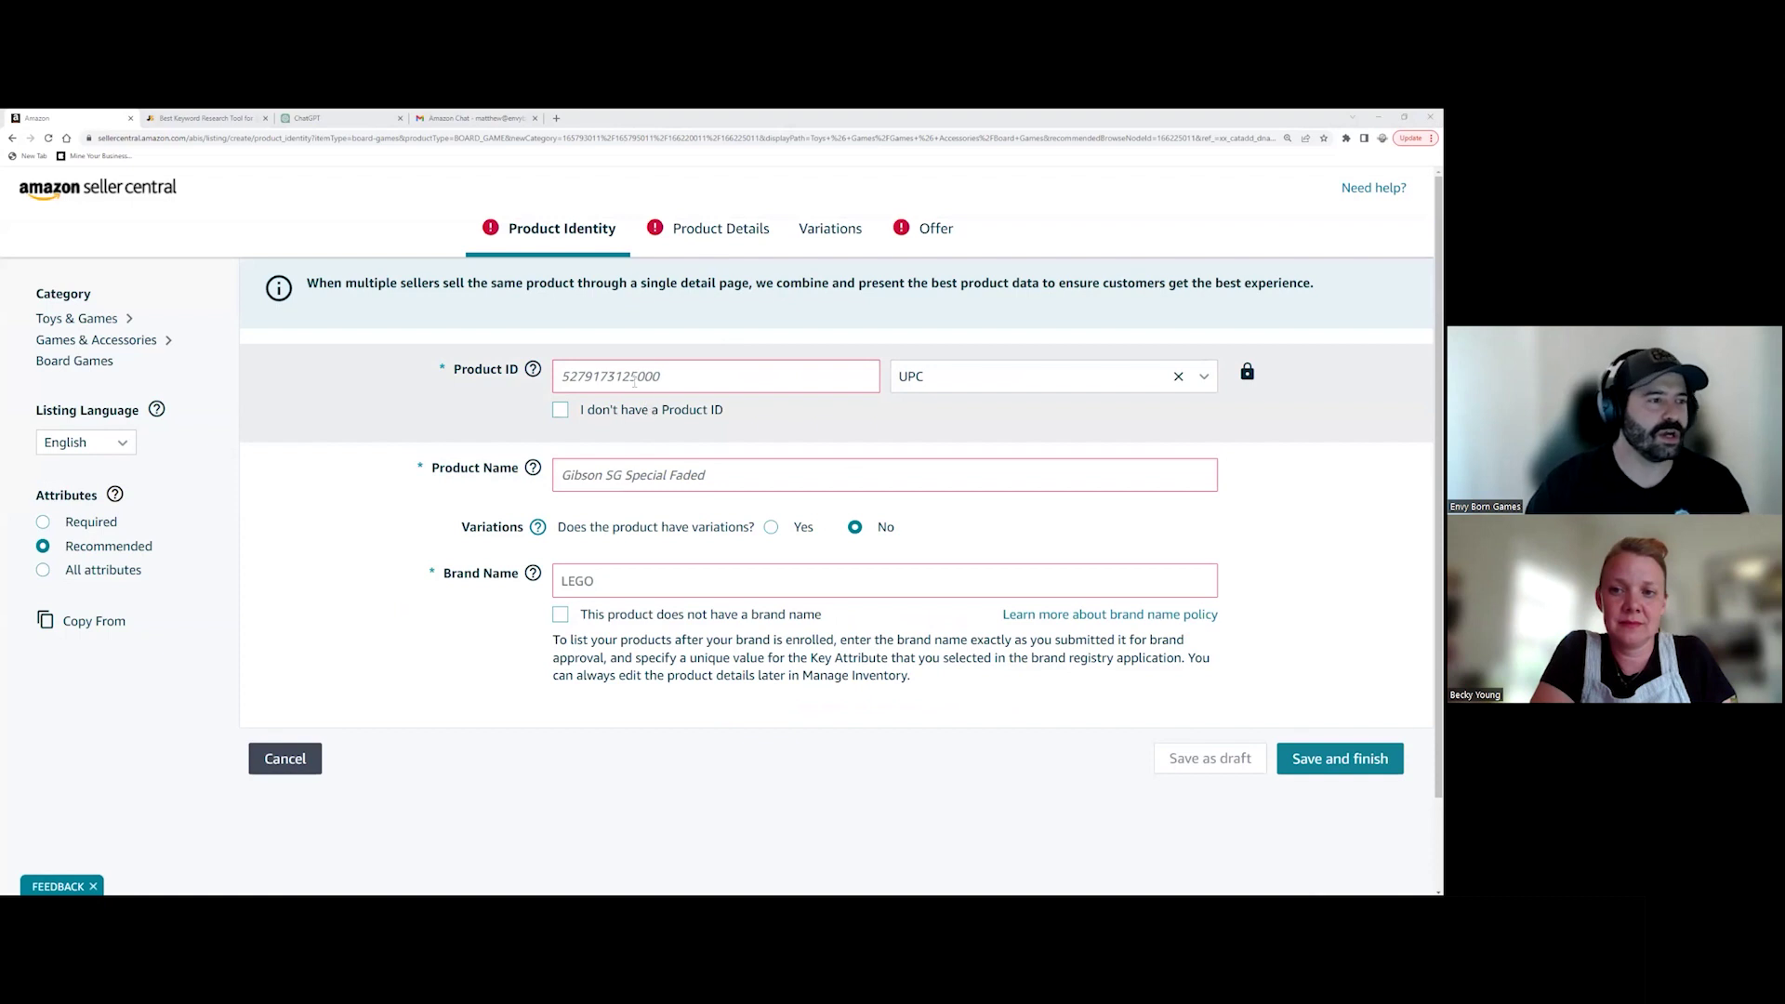
left_click(599, 418)
left_click(599, 417)
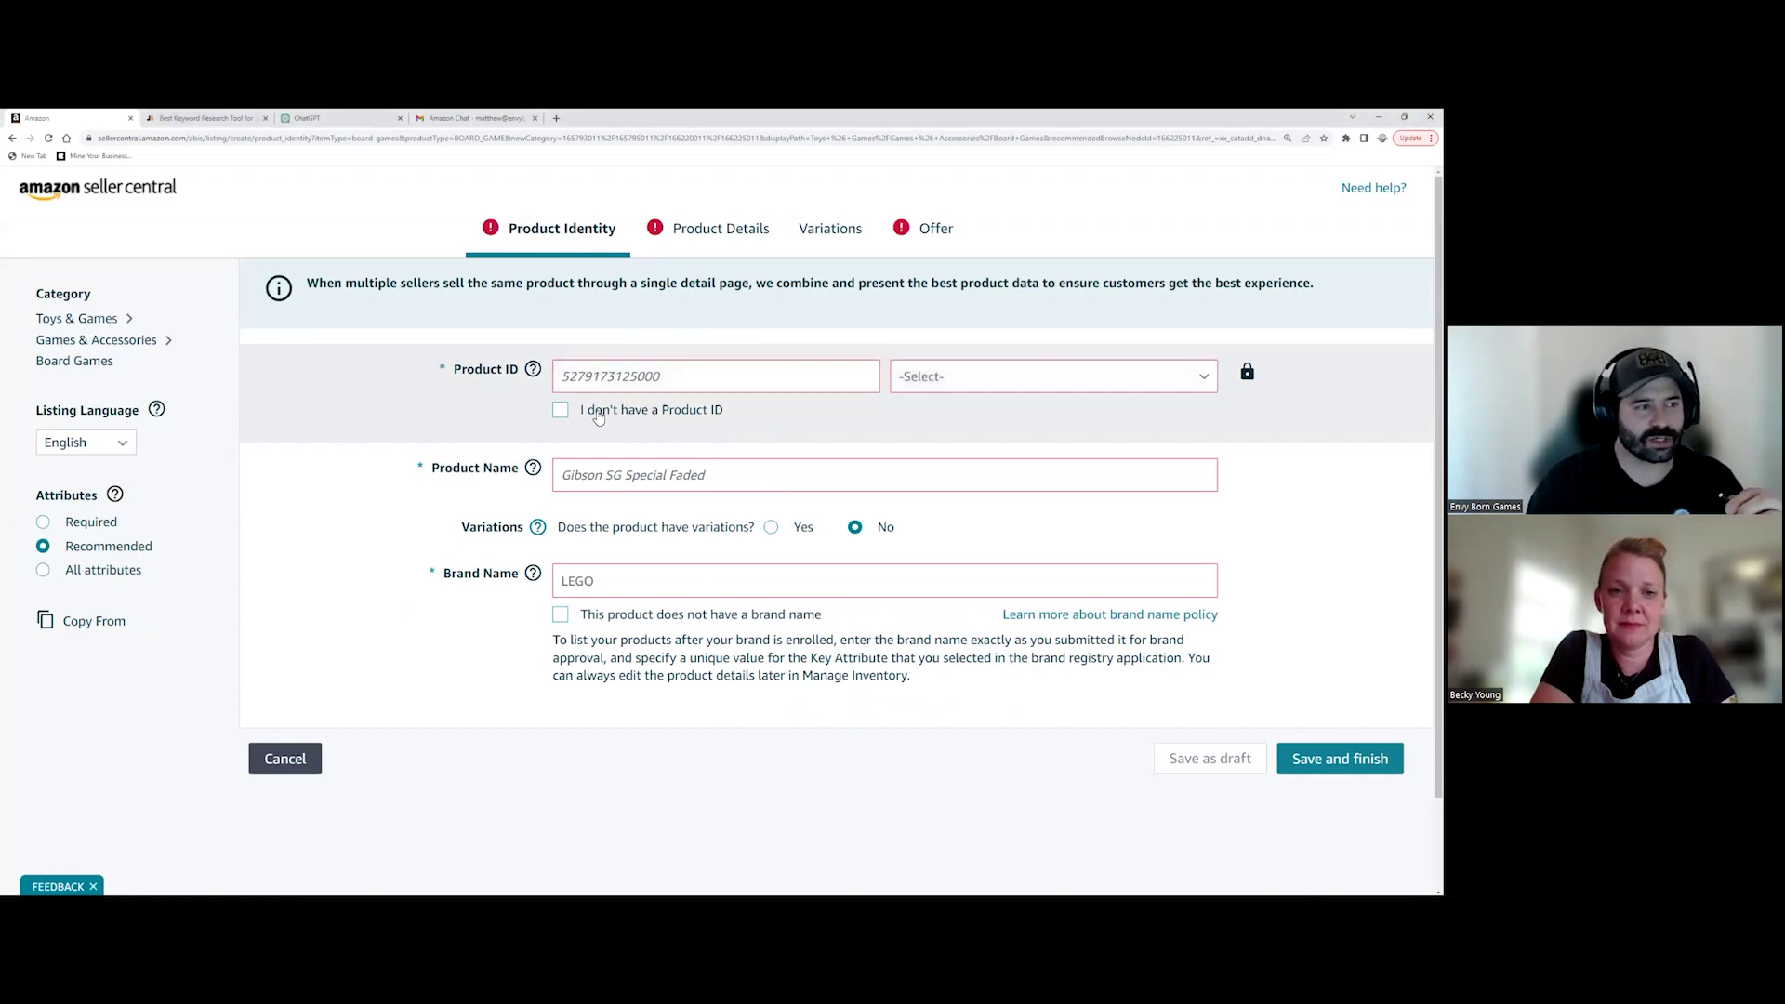
key("alt+Tab")
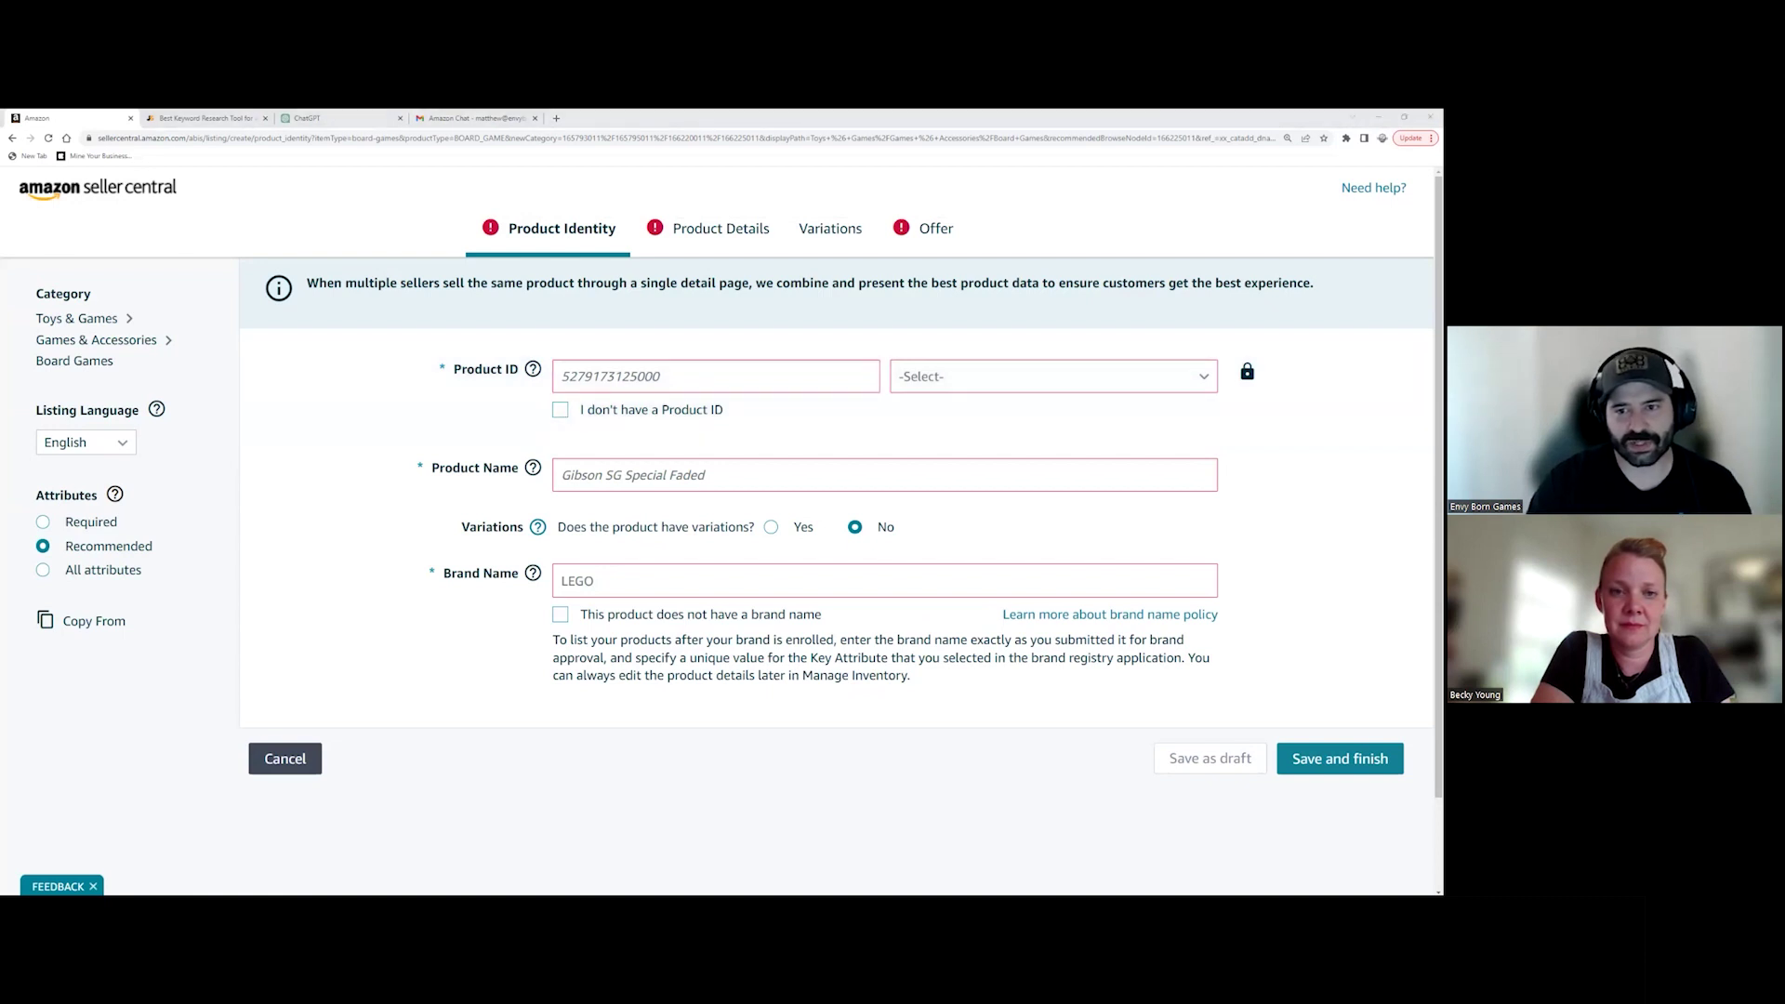
key("alt+Tab")
key("ctrl+v")
left_click(993, 374)
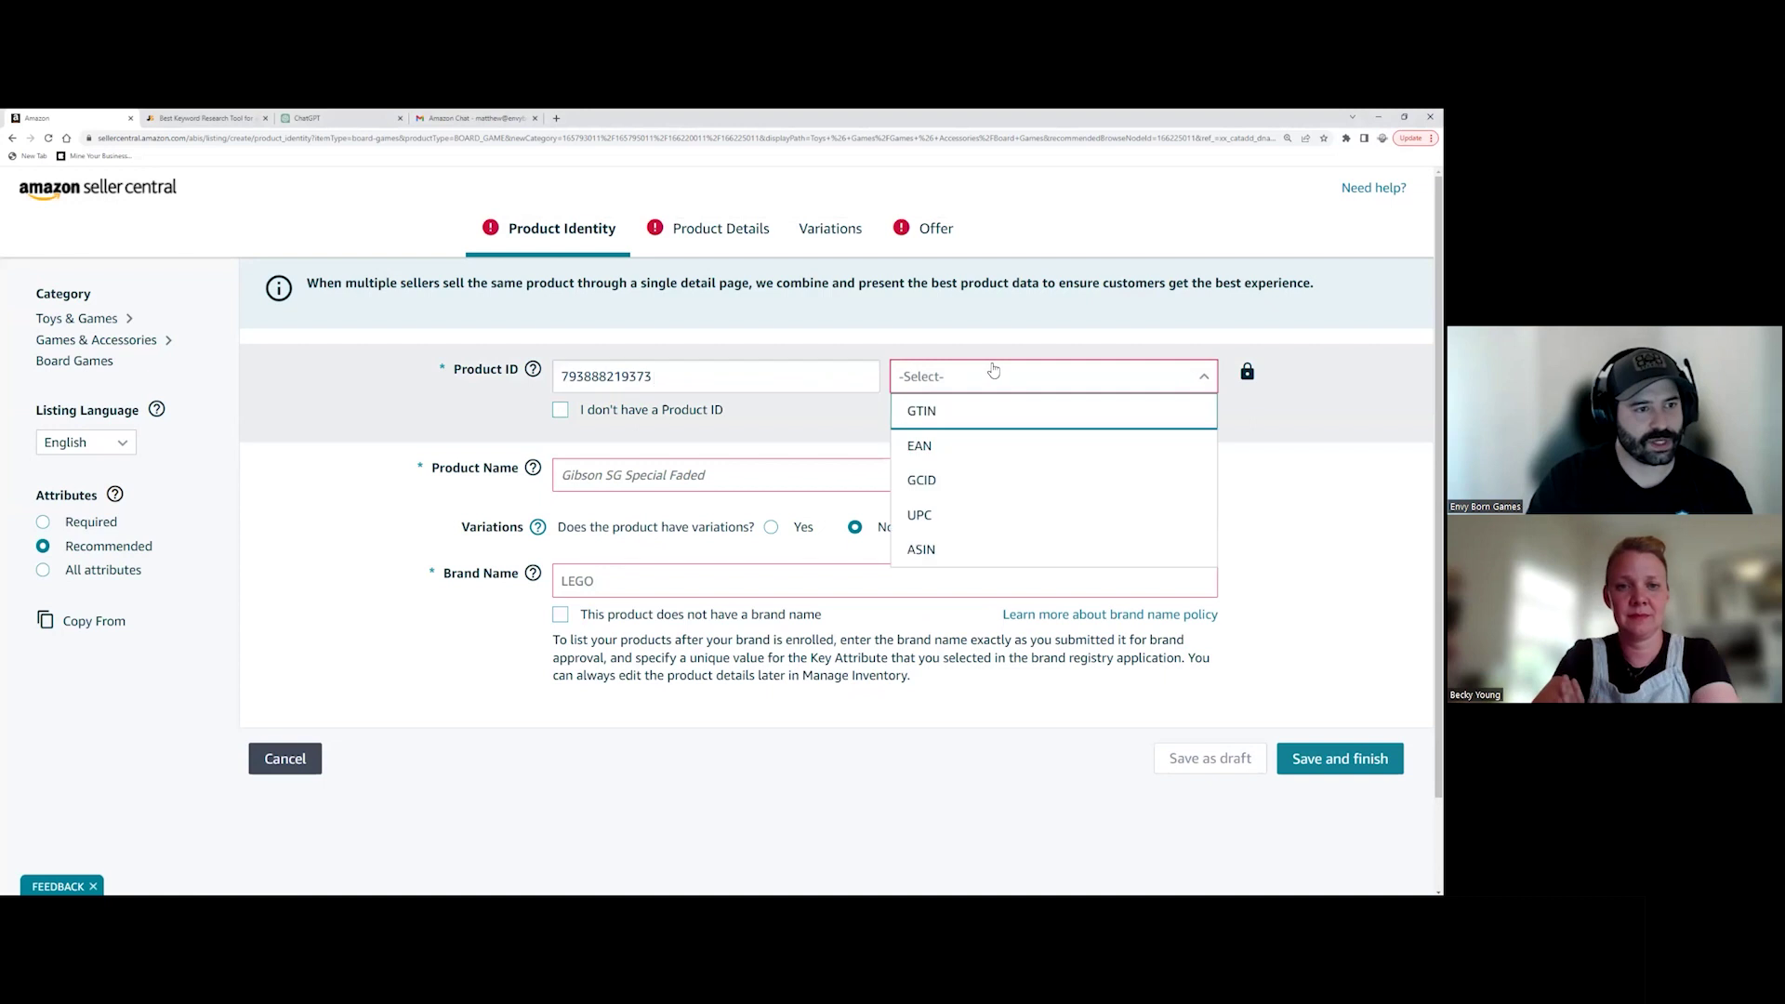
double_click(967, 556)
left_click(964, 514)
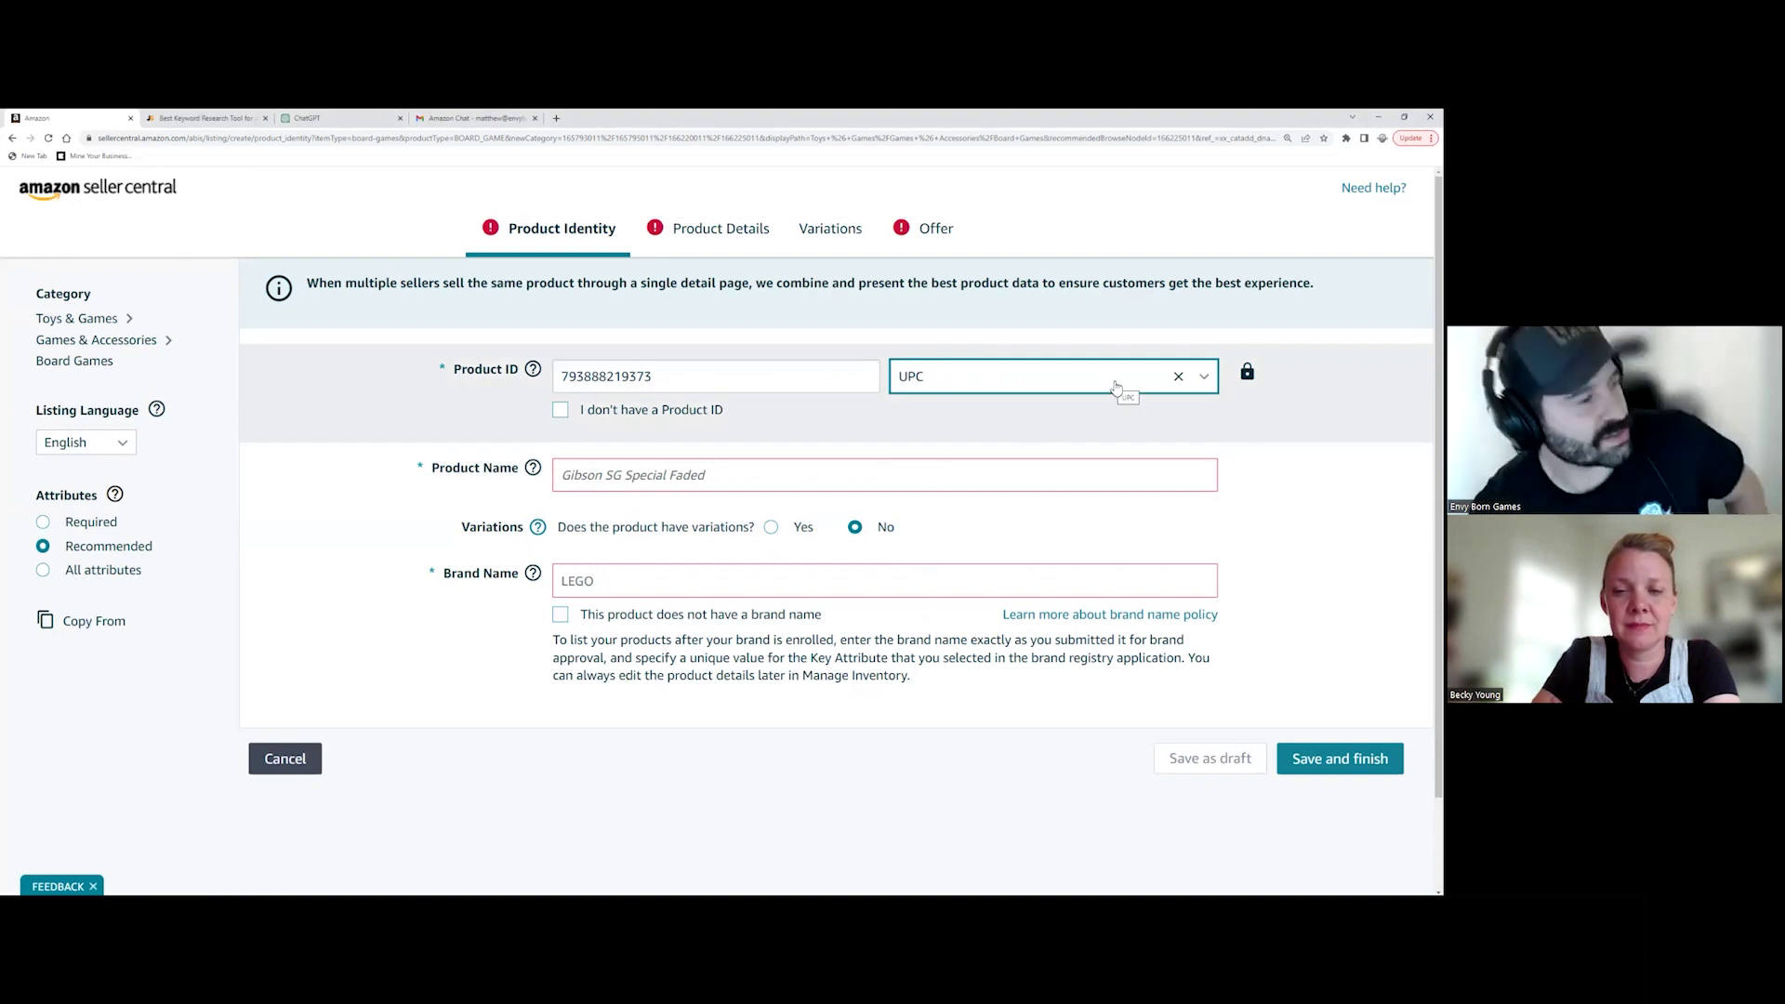
Step: Enter Mine Your Business as the Product Name of the new listing
left_click(810, 484)
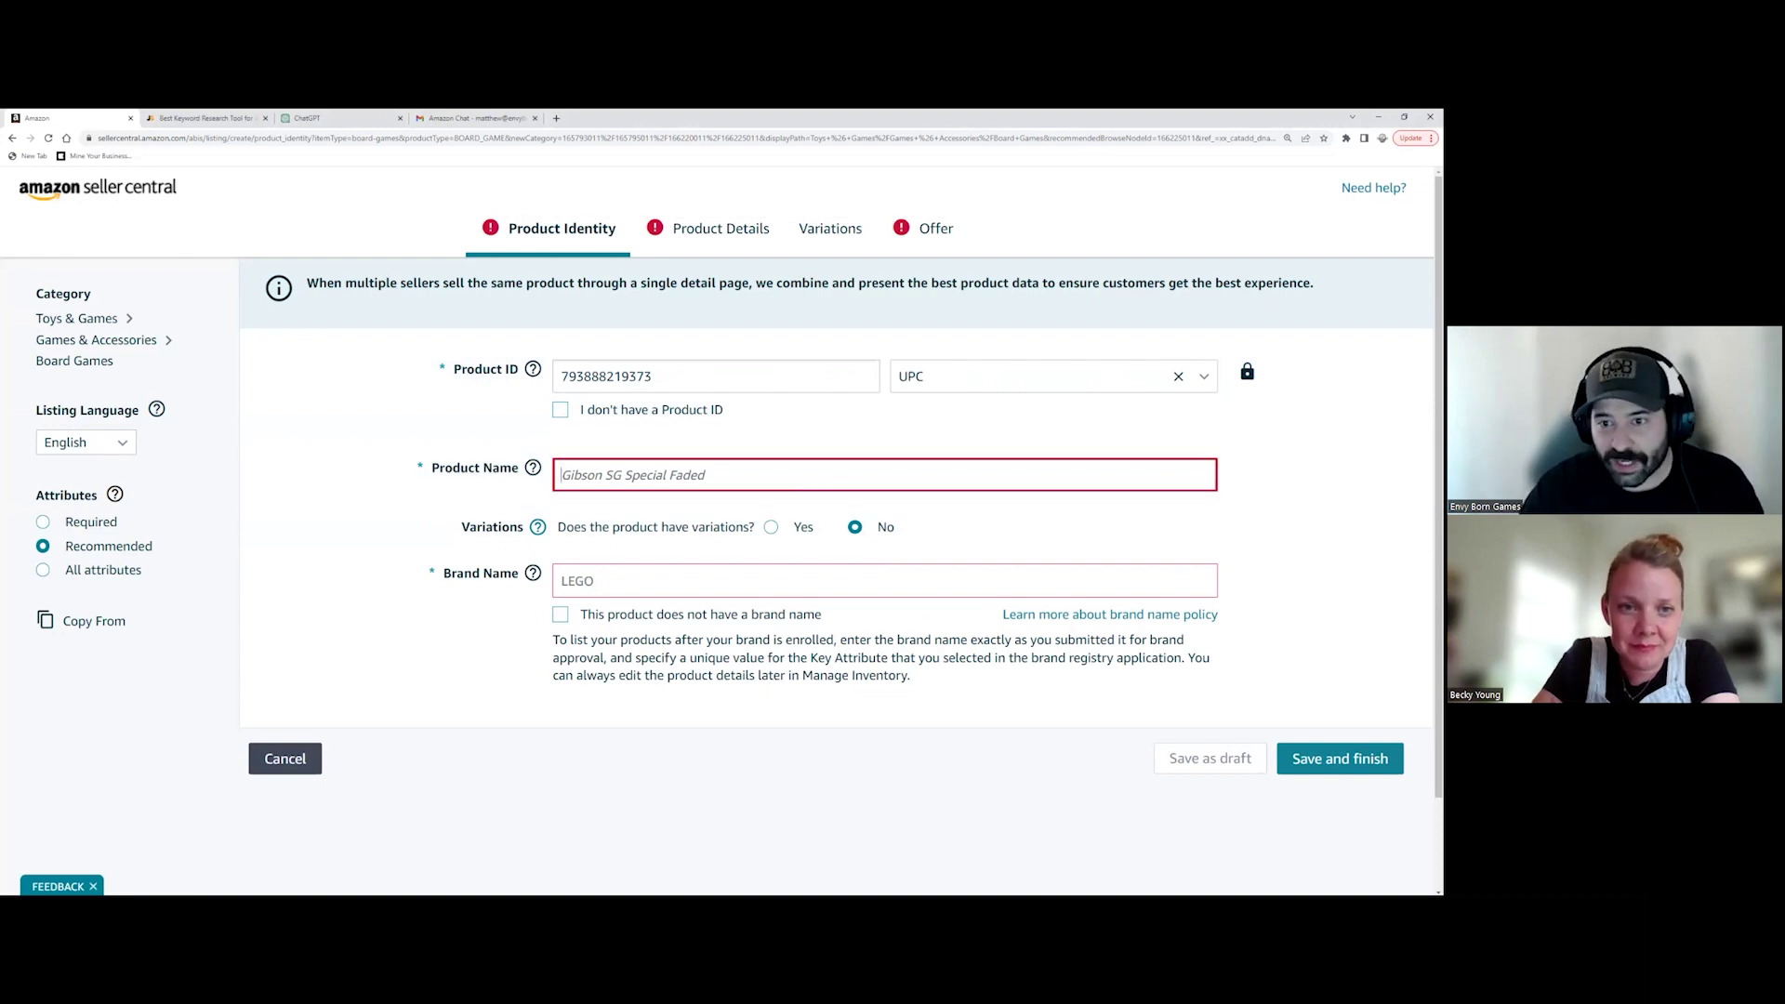
key("alt+Tab")
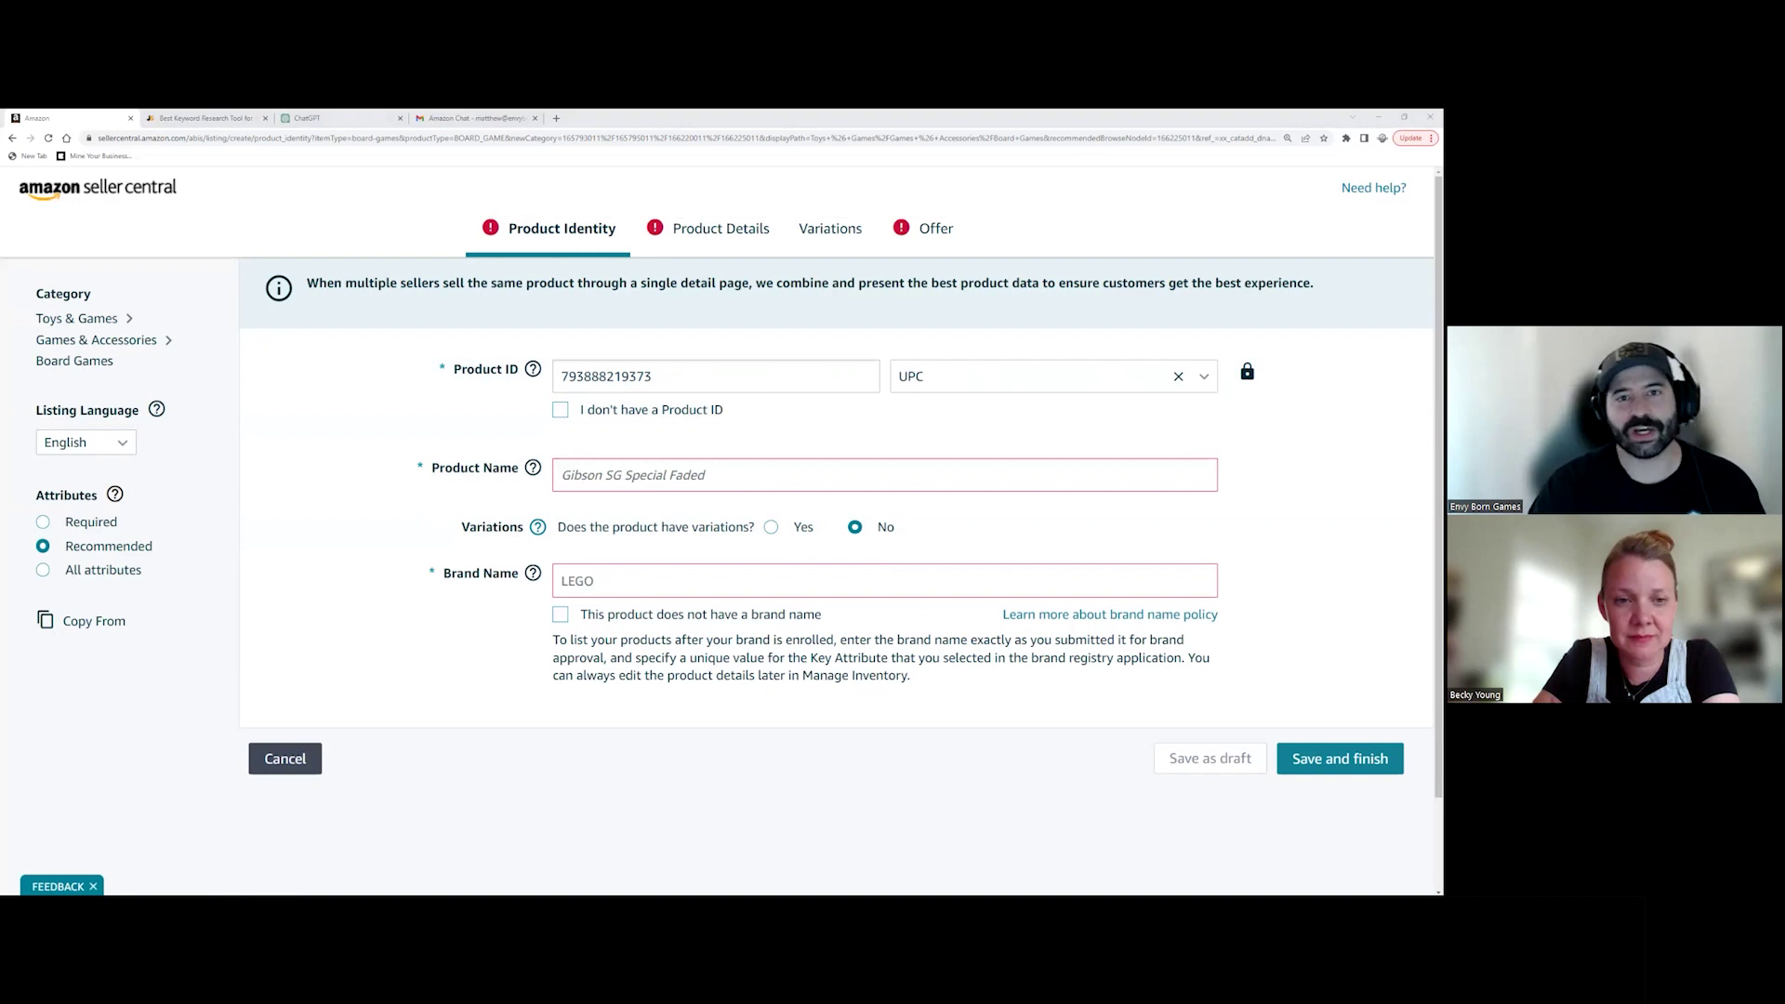
left_click(742, 475)
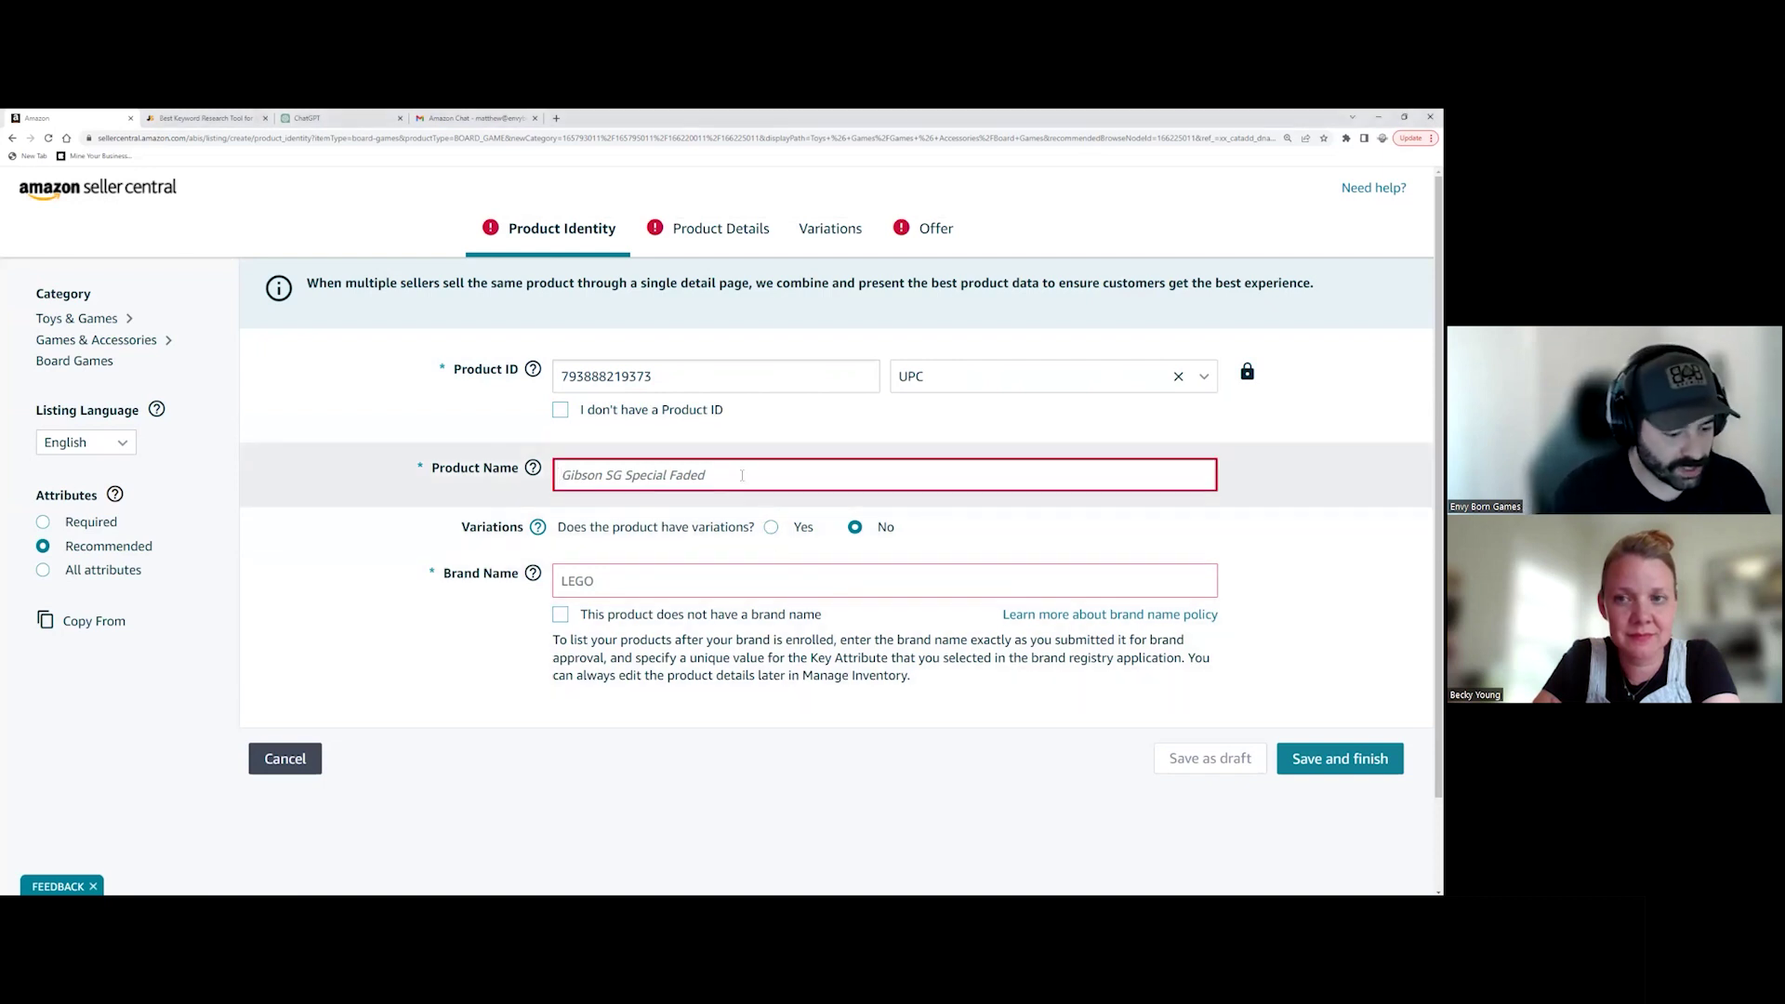
type("Mine You")
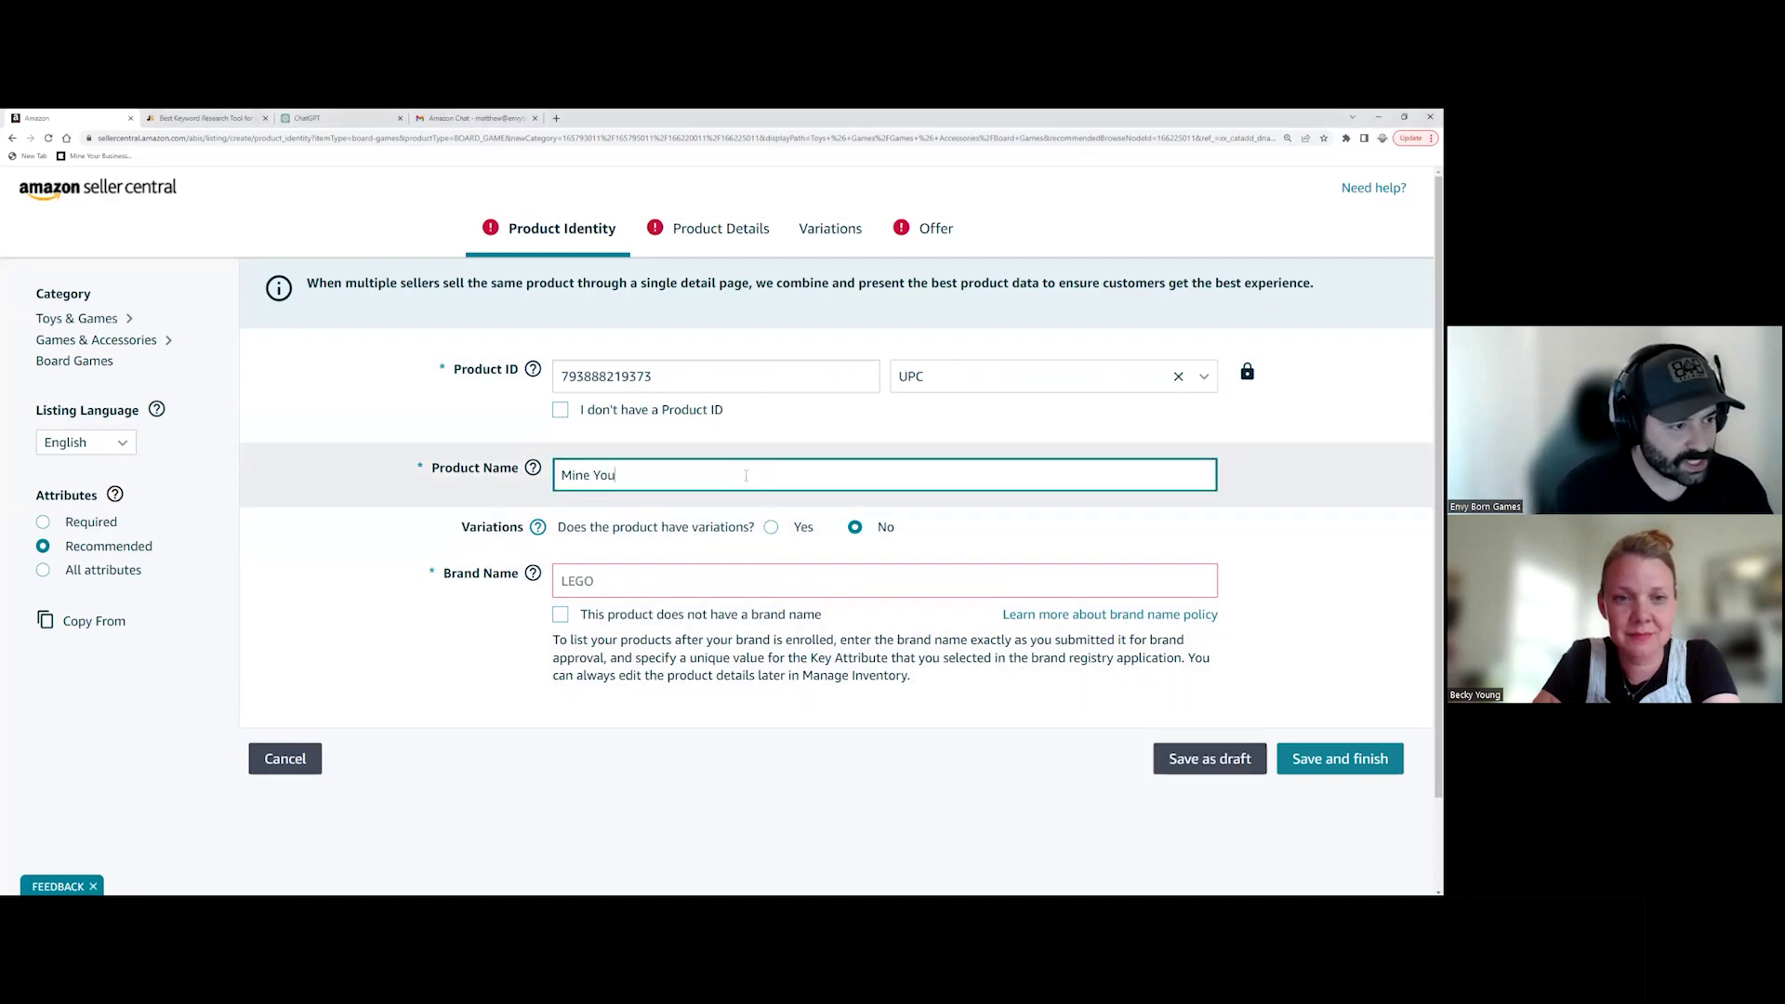
type("r Business")
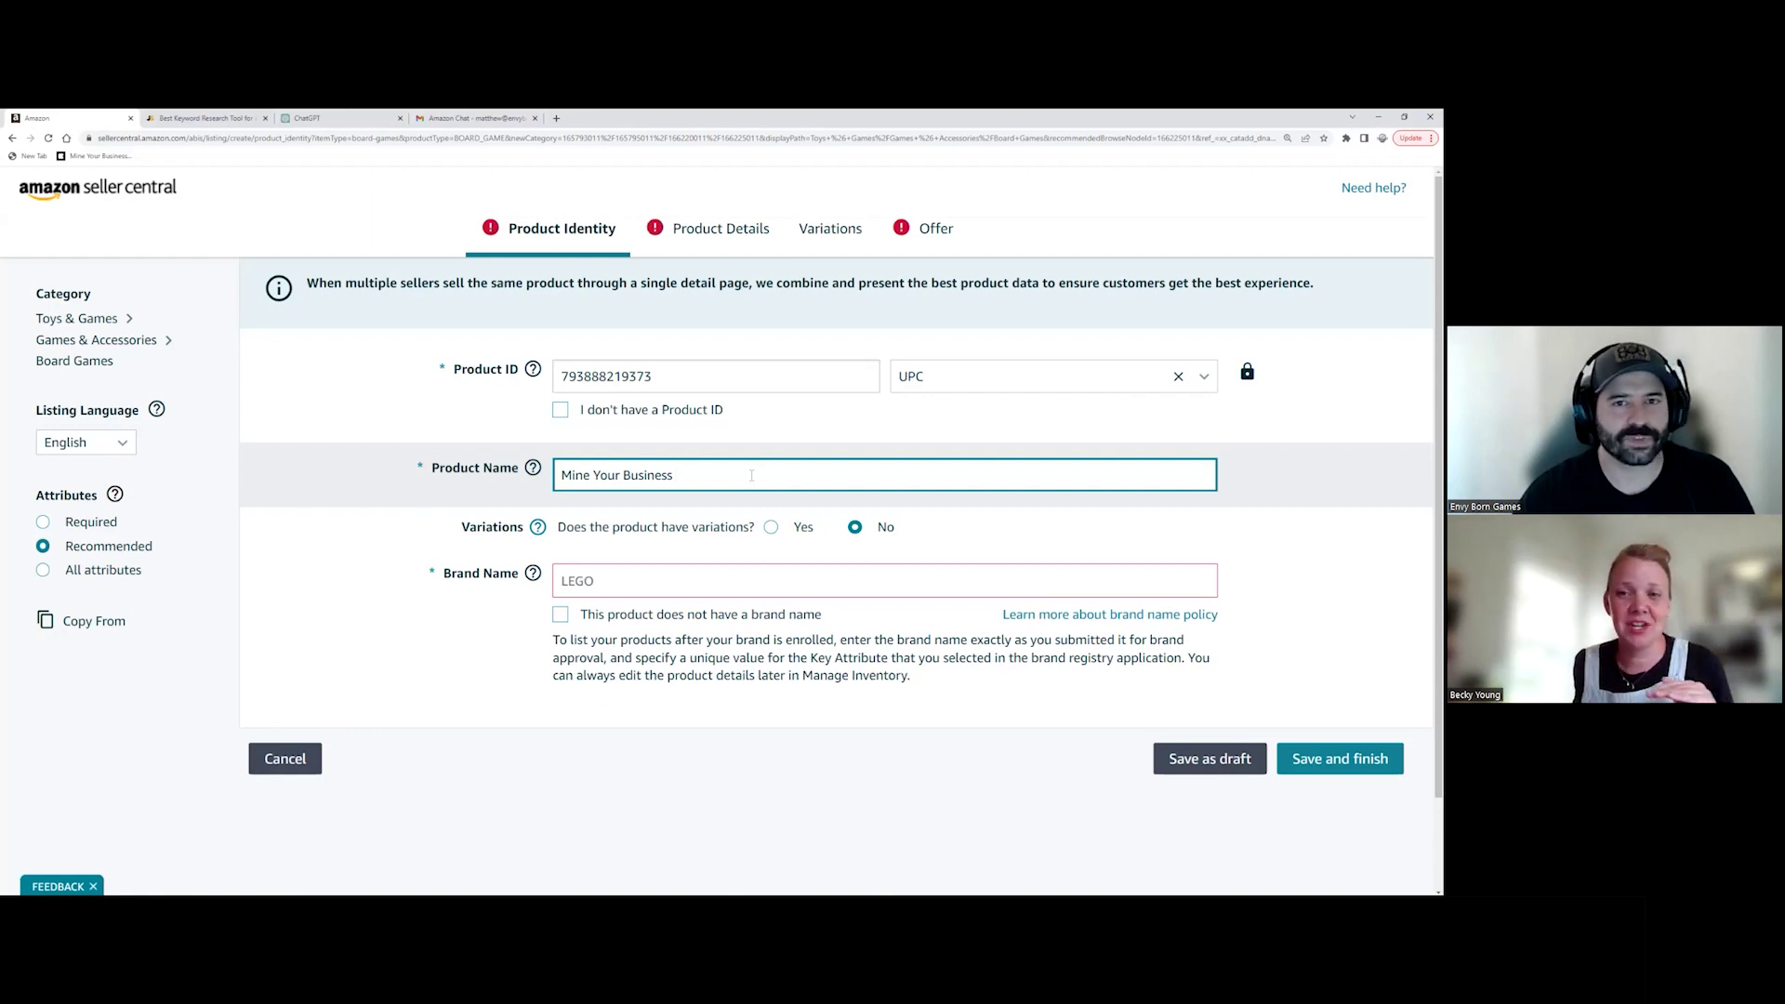
Step: Open the full inventory and examine the Amazon product page of the Don't GET Drunk party board game, including its title and images
left_click(214, 306)
left_click(205, 118)
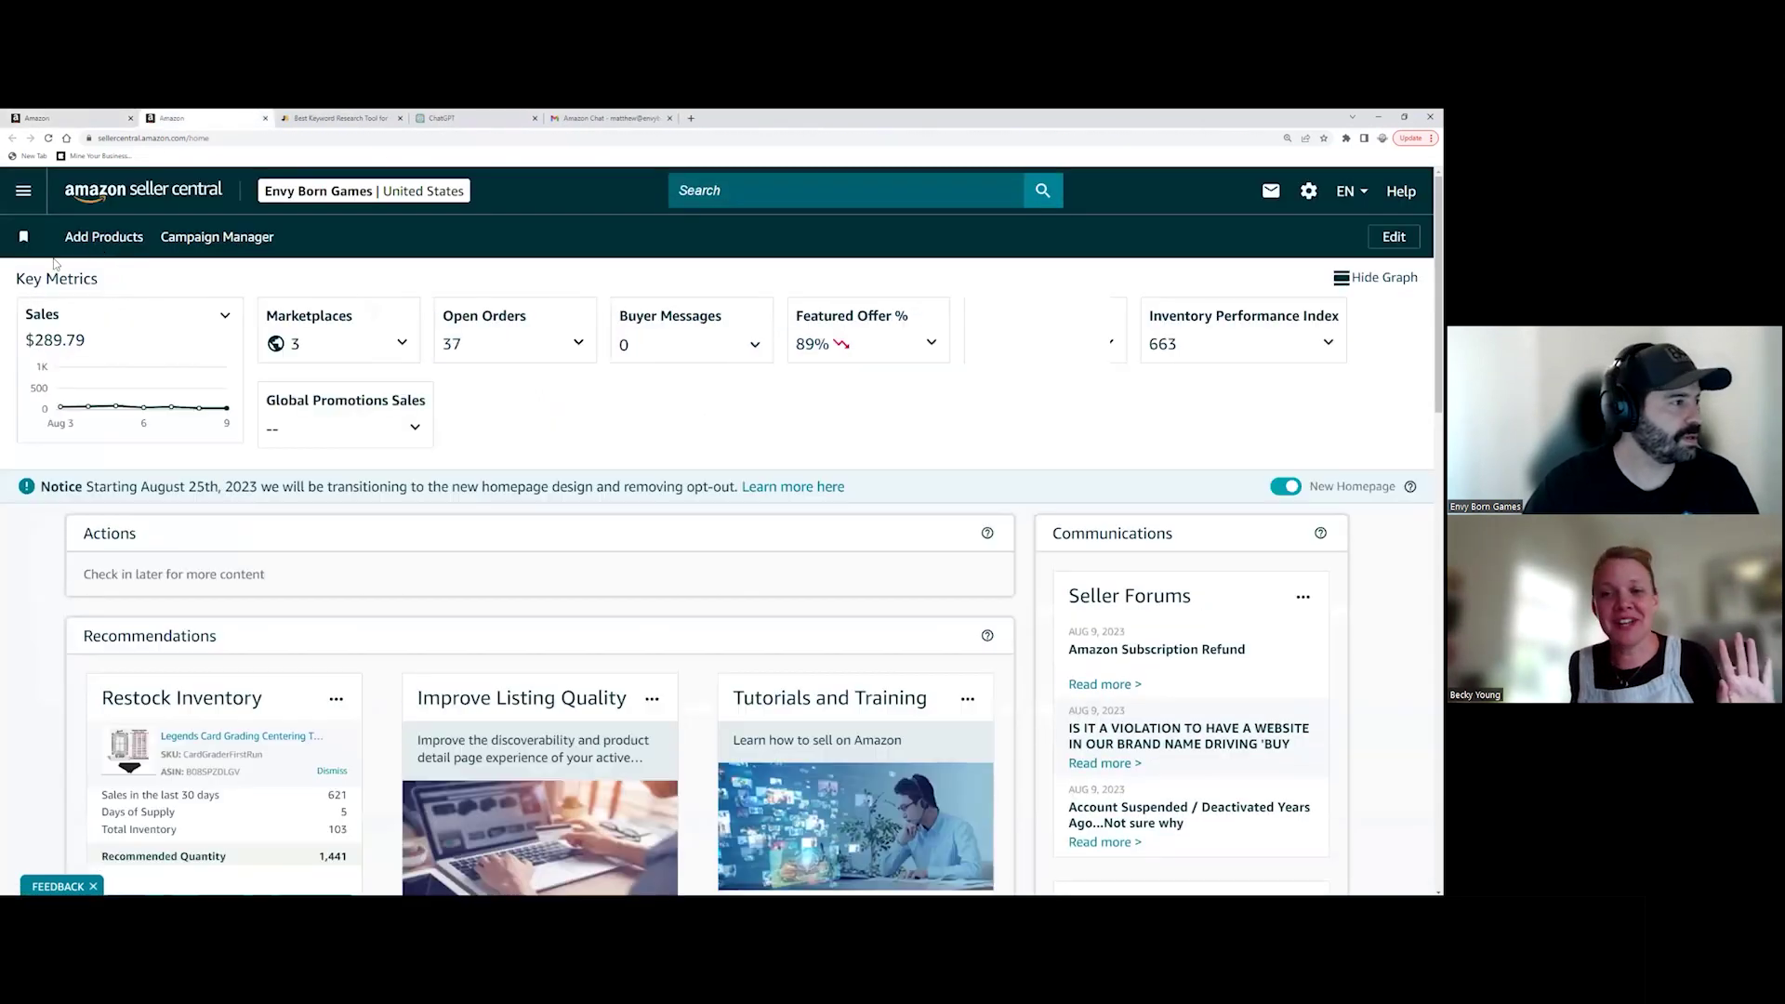
left_click(21, 194)
mouse_move(211, 289)
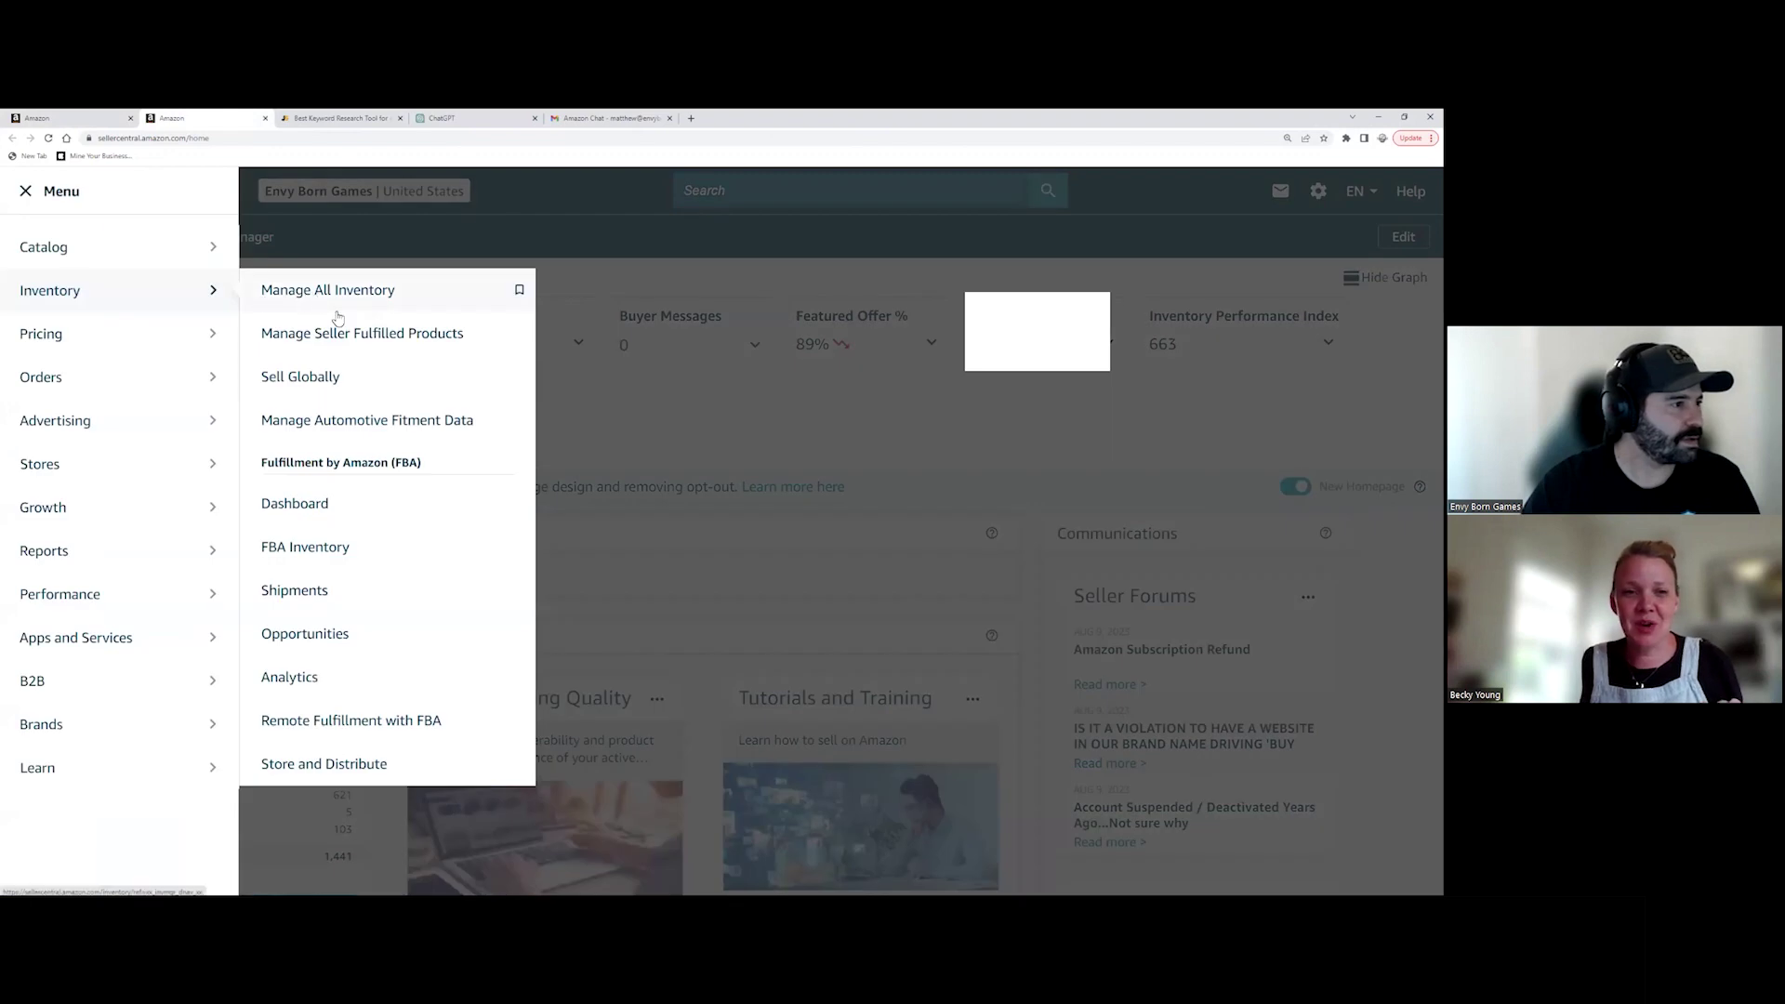
left_click(518, 288)
scroll(507, 705, "down", 4)
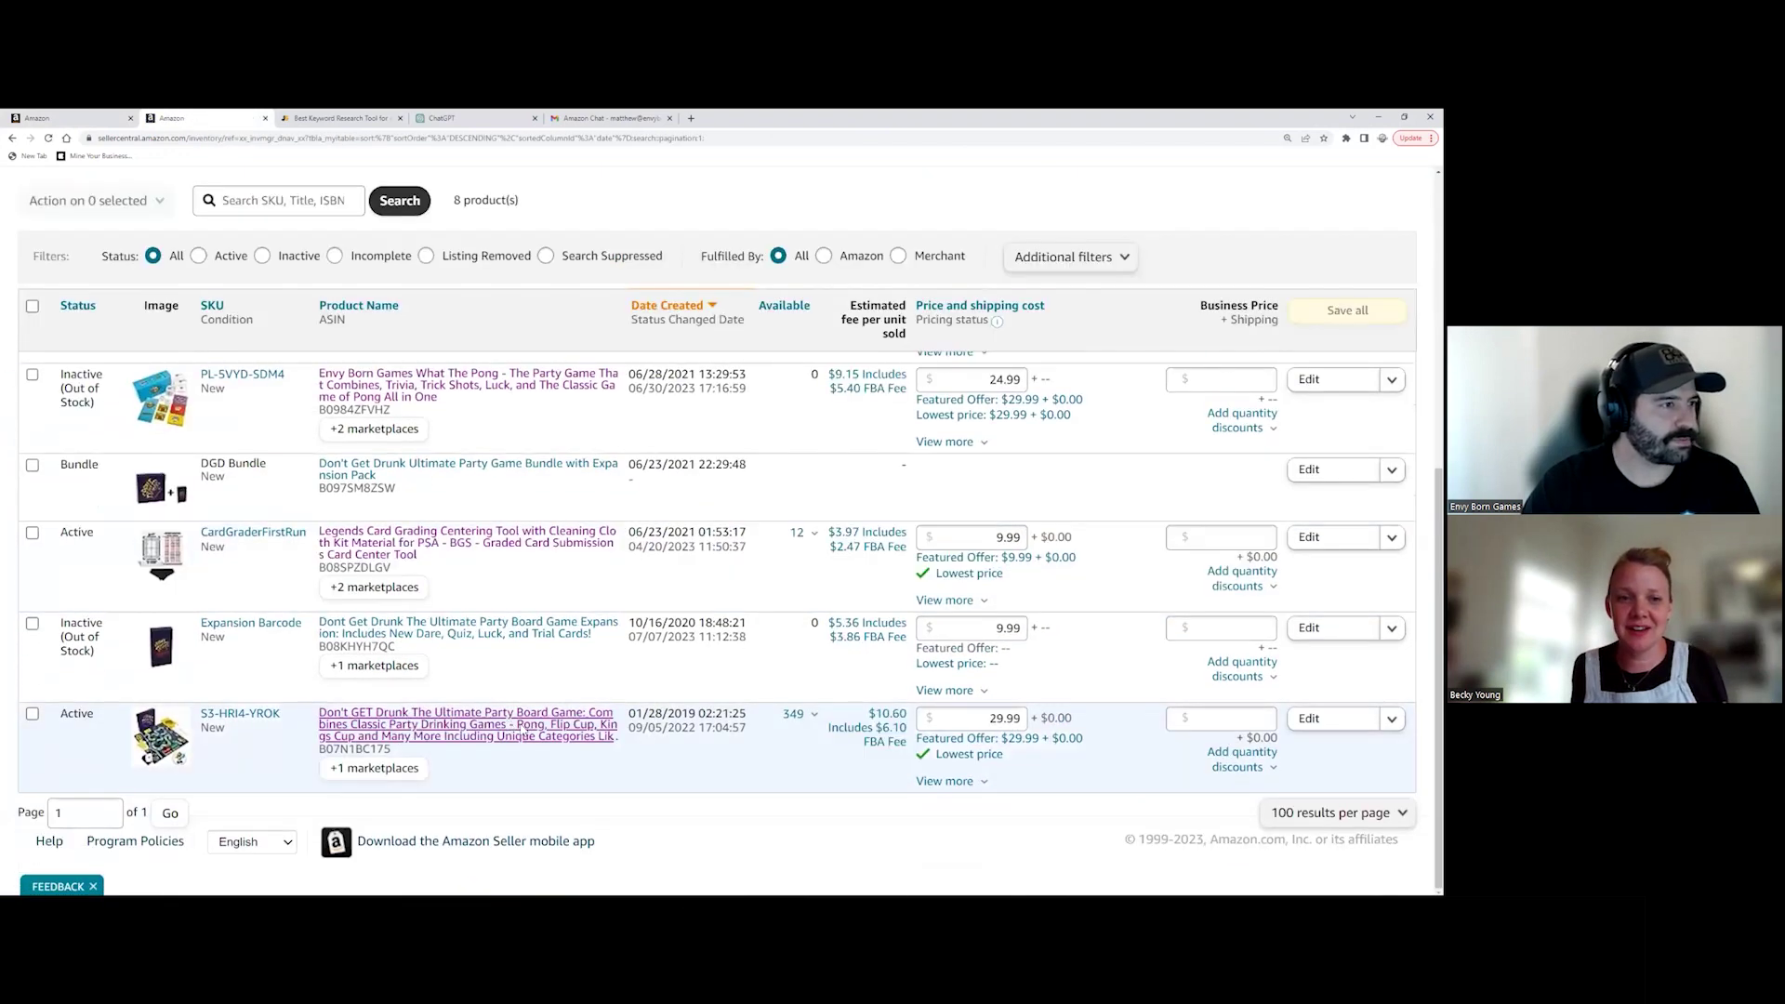
left_click(759, 372)
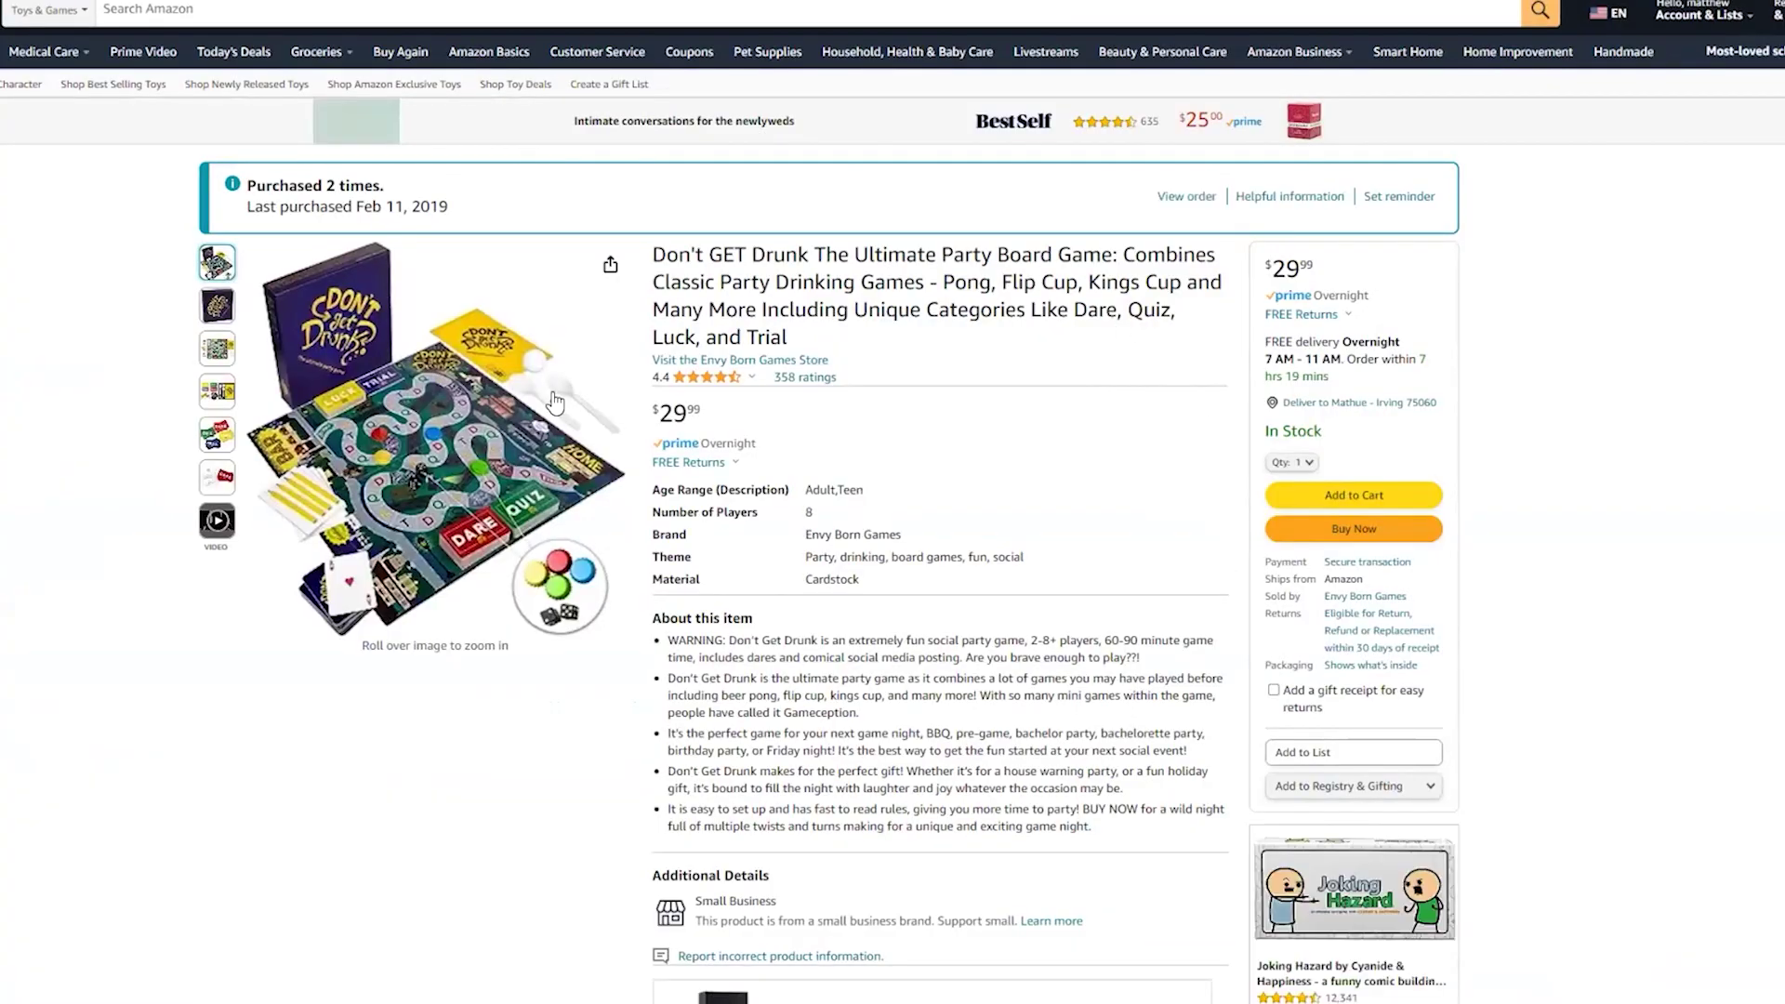
mouse_move(362, 448)
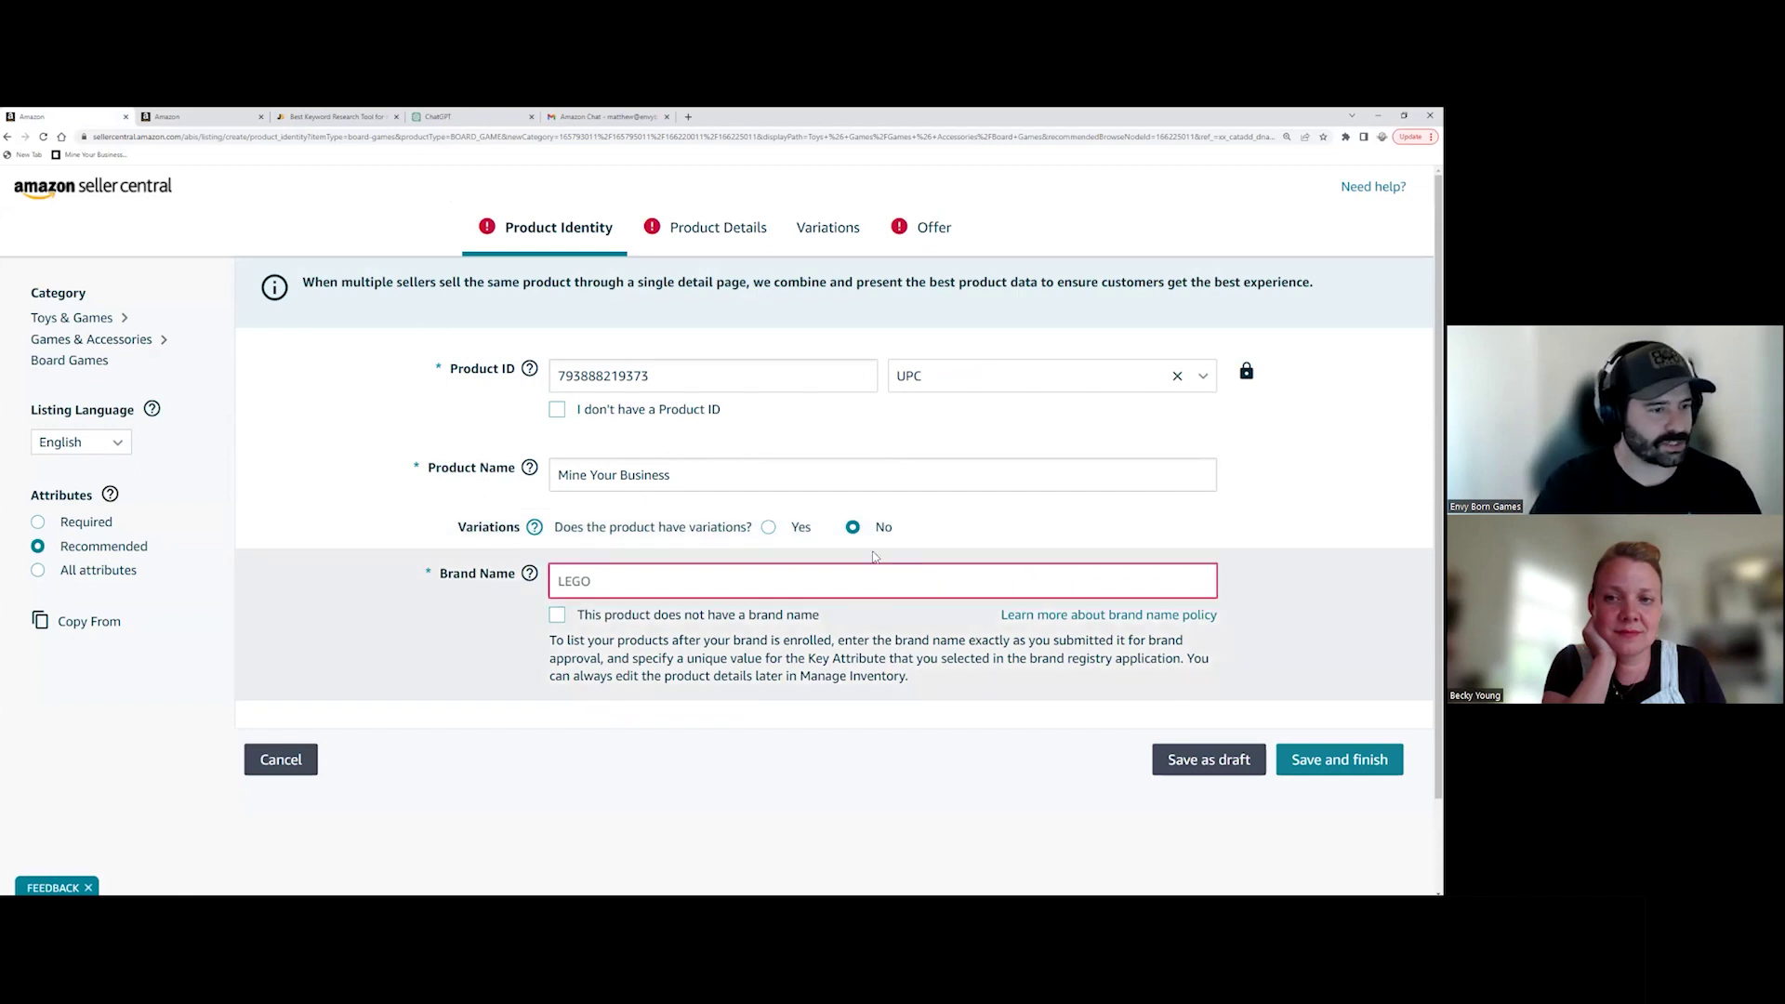
Step: Set the Brand Name of the Mine Your Business listing to Envy Born Games
left_click(860, 581)
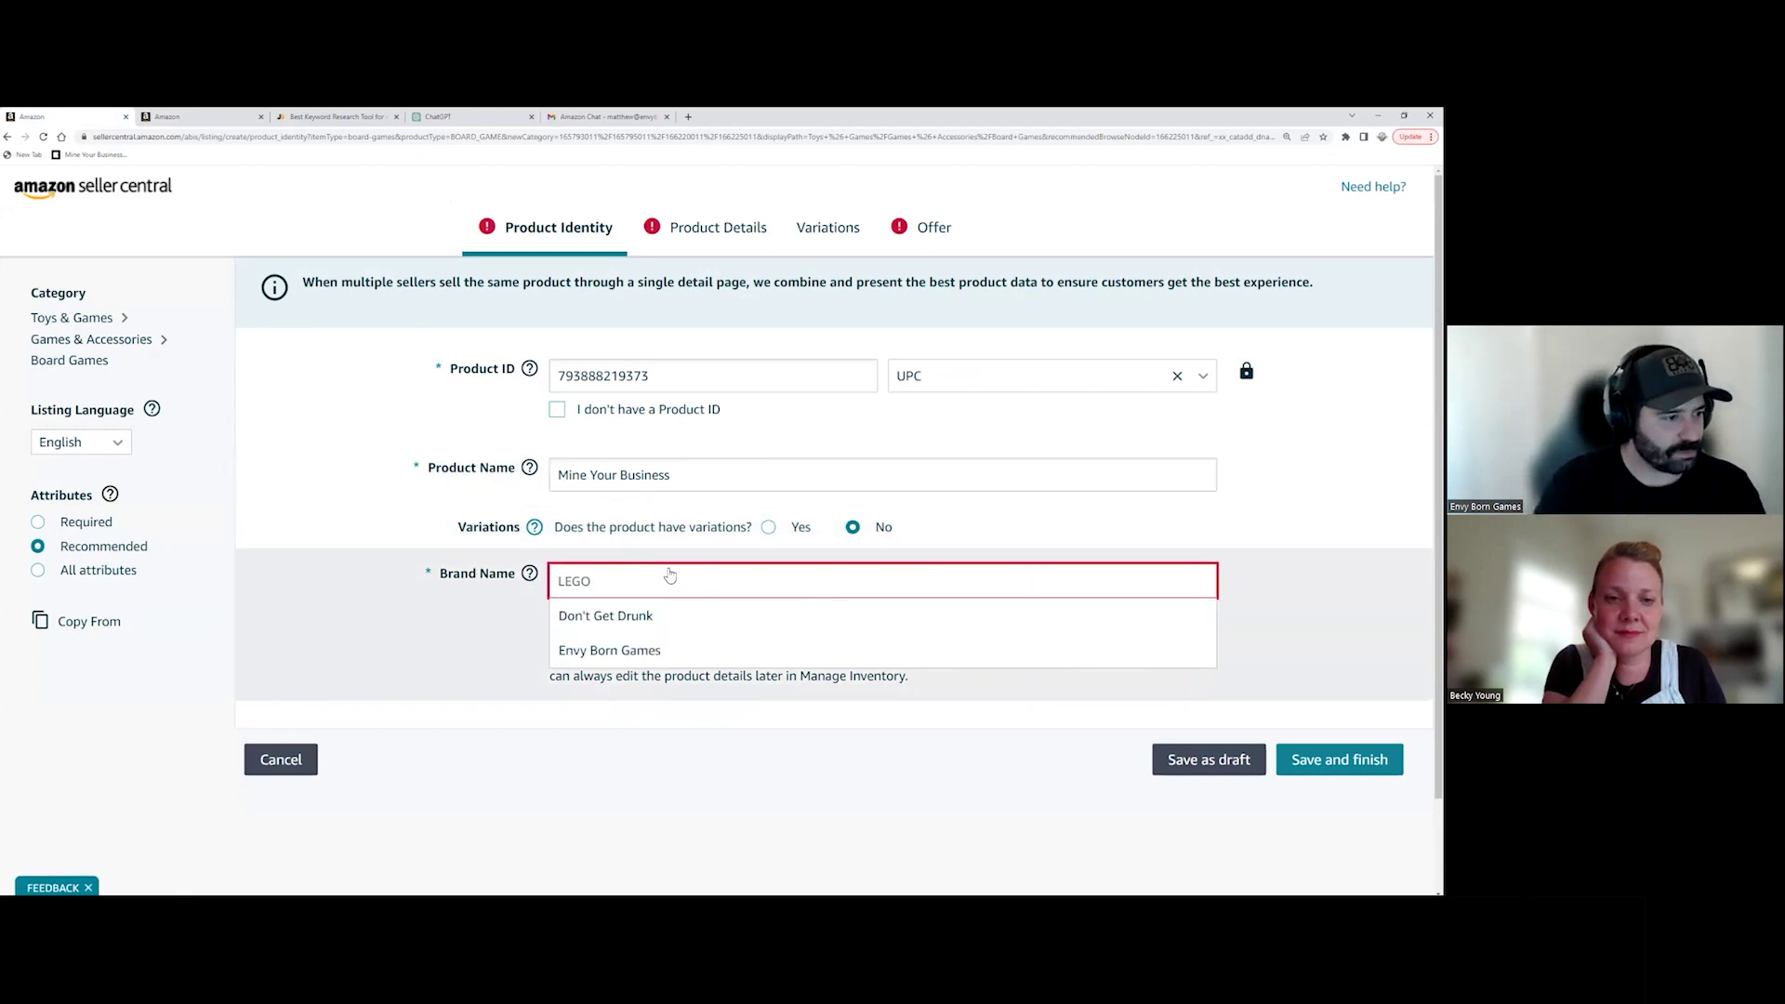
left_click(558, 588)
left_click(606, 582)
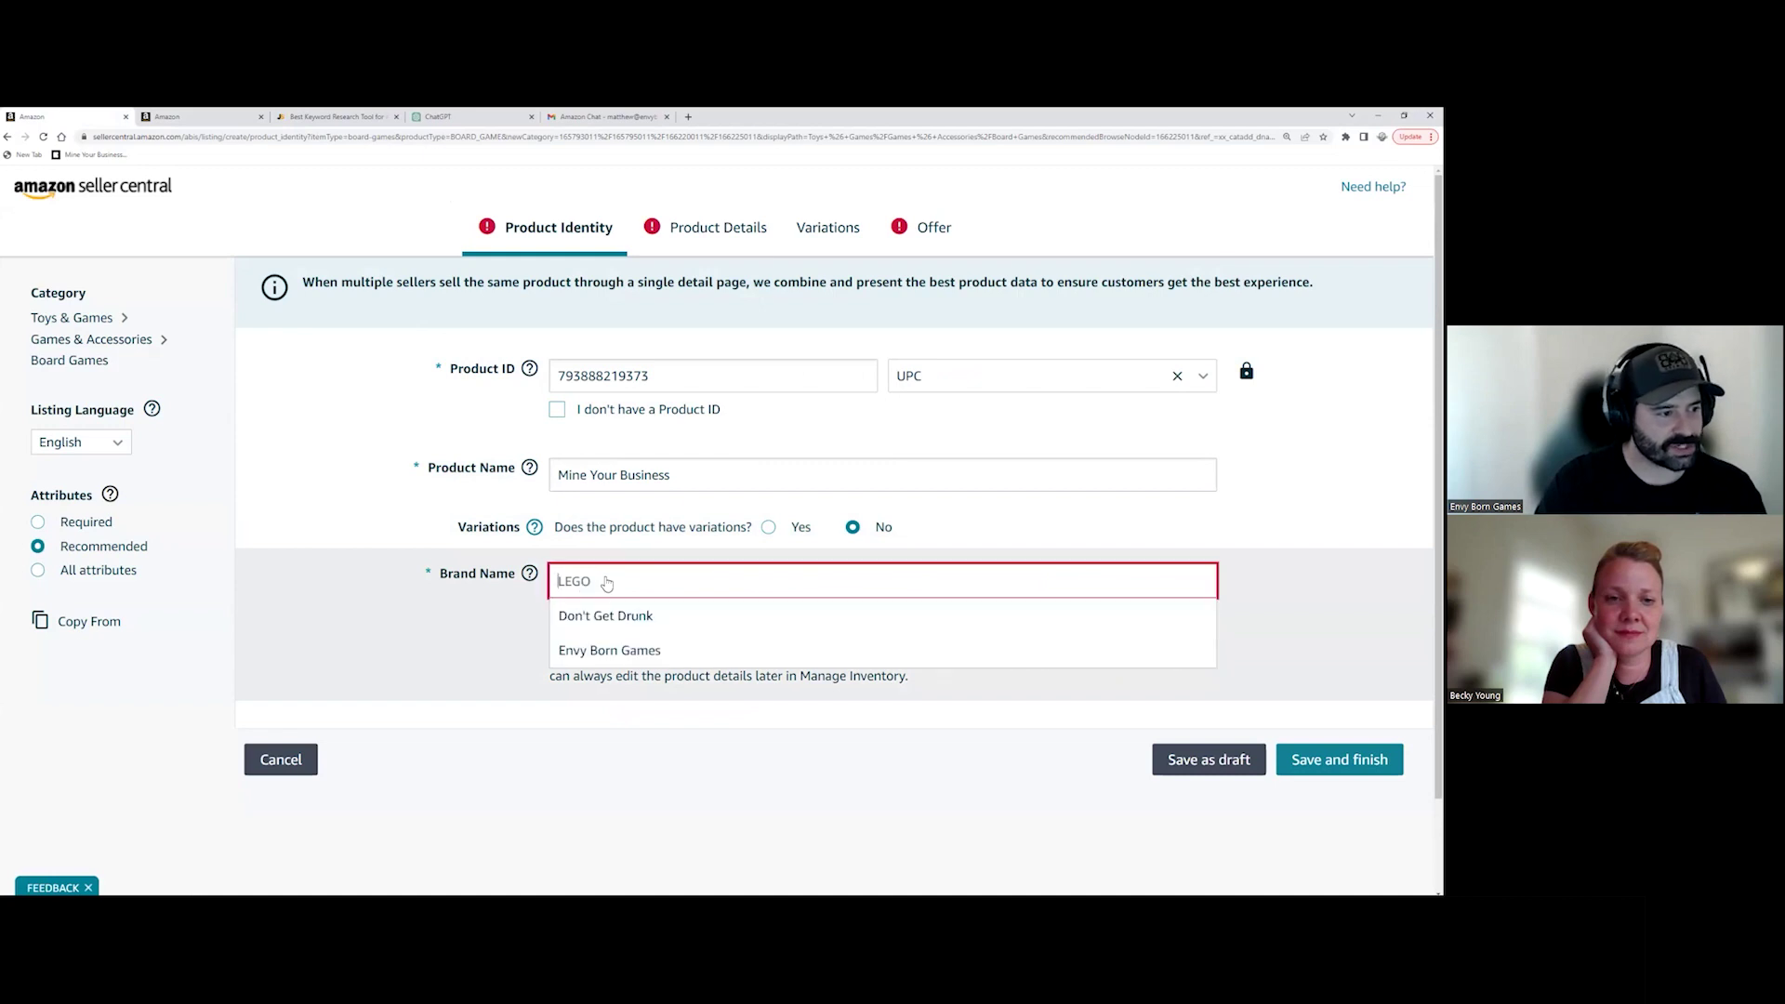
left_click(611, 654)
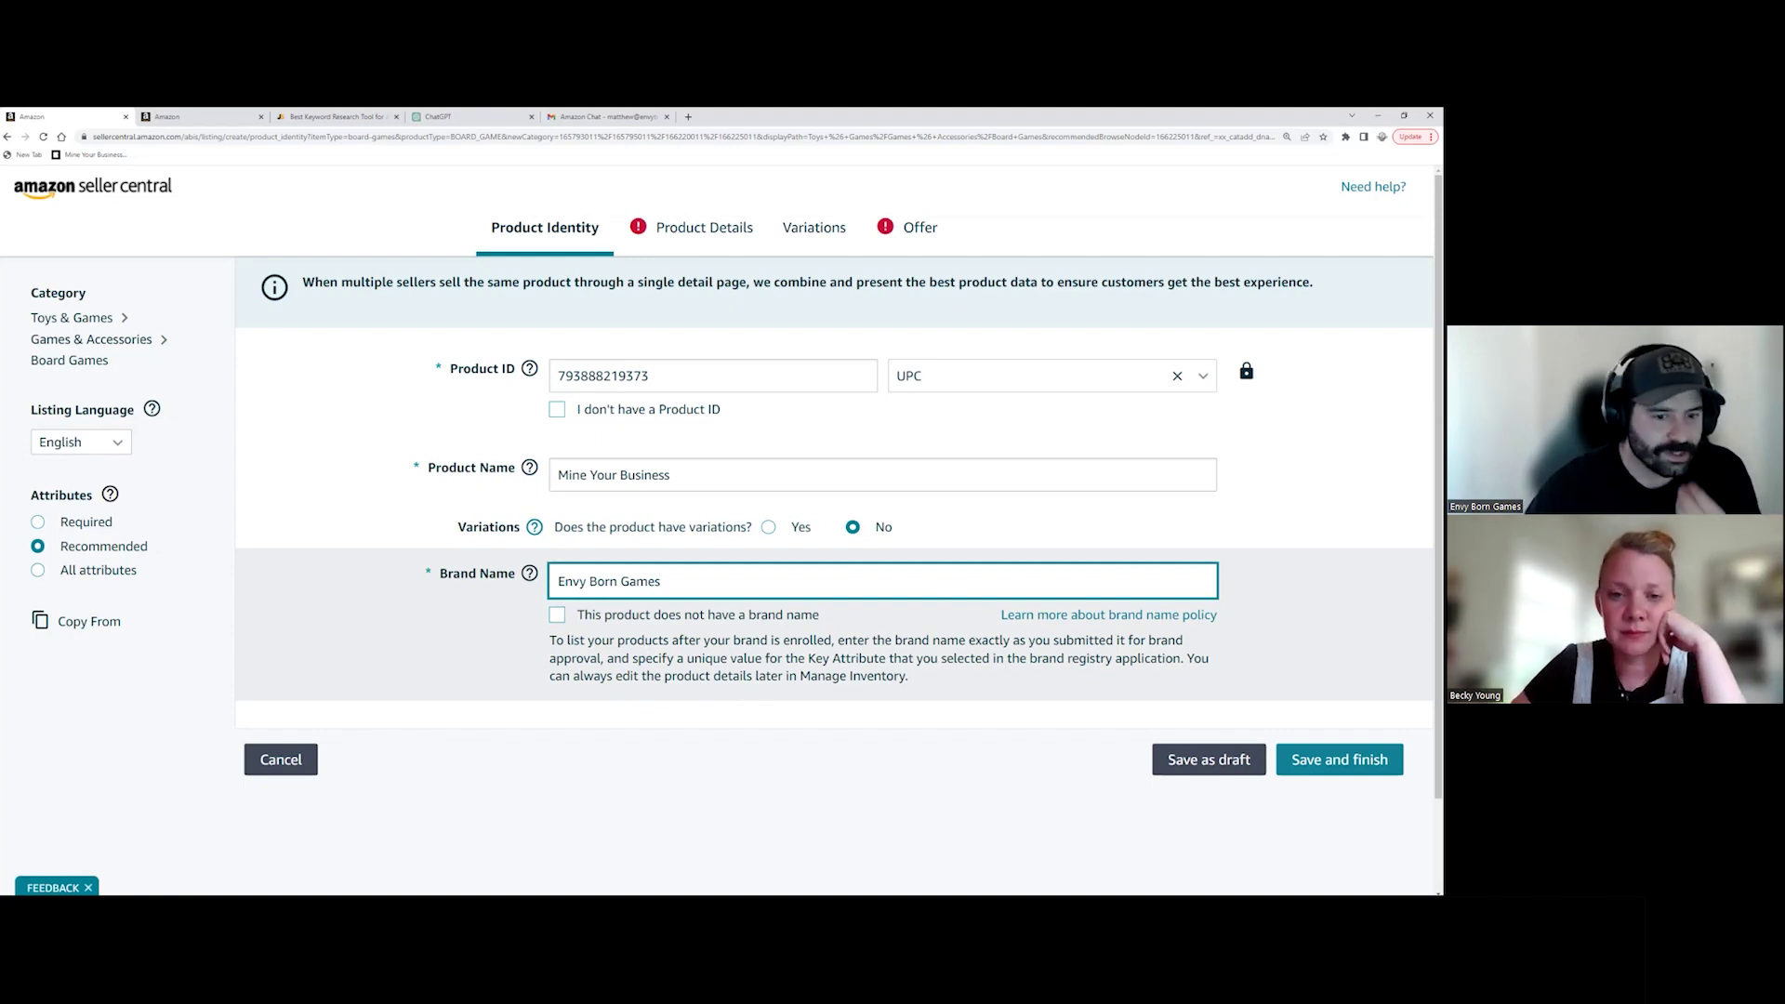
Step: Go to the product details and enter "Women, Men, board gamers, card players" as the first Target Audience
left_click(701, 233)
left_click(597, 378)
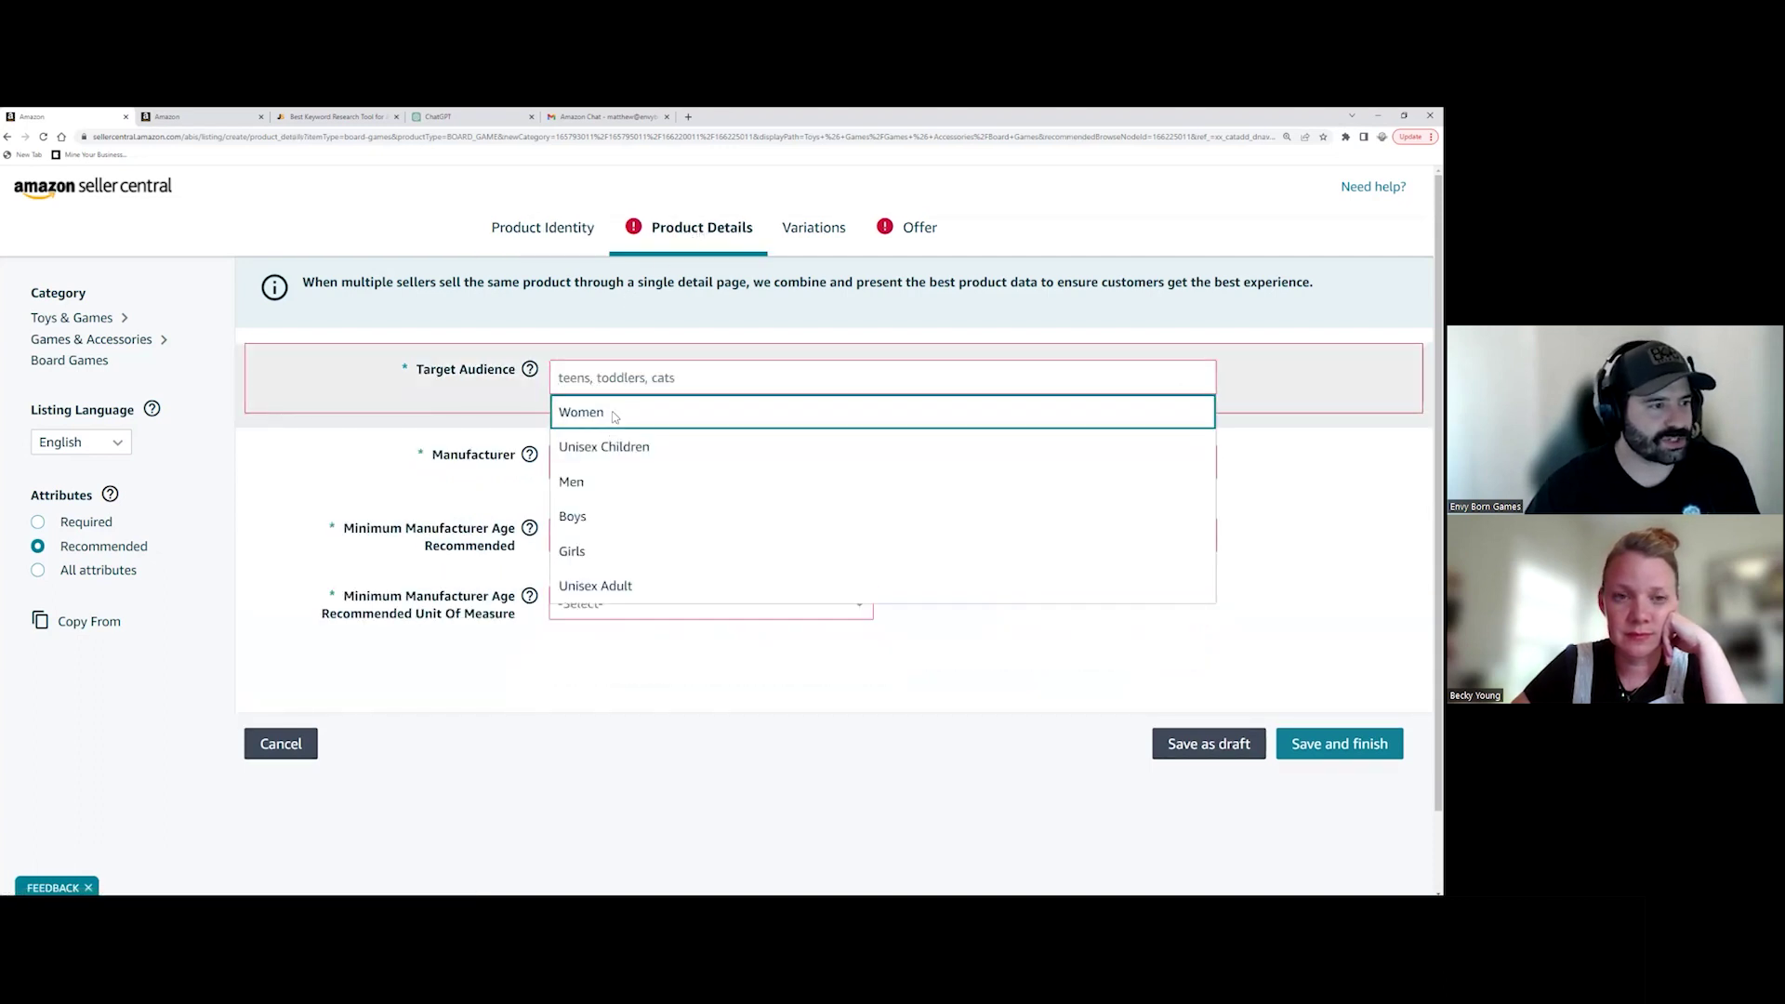
left_click(618, 416)
type("n, n")
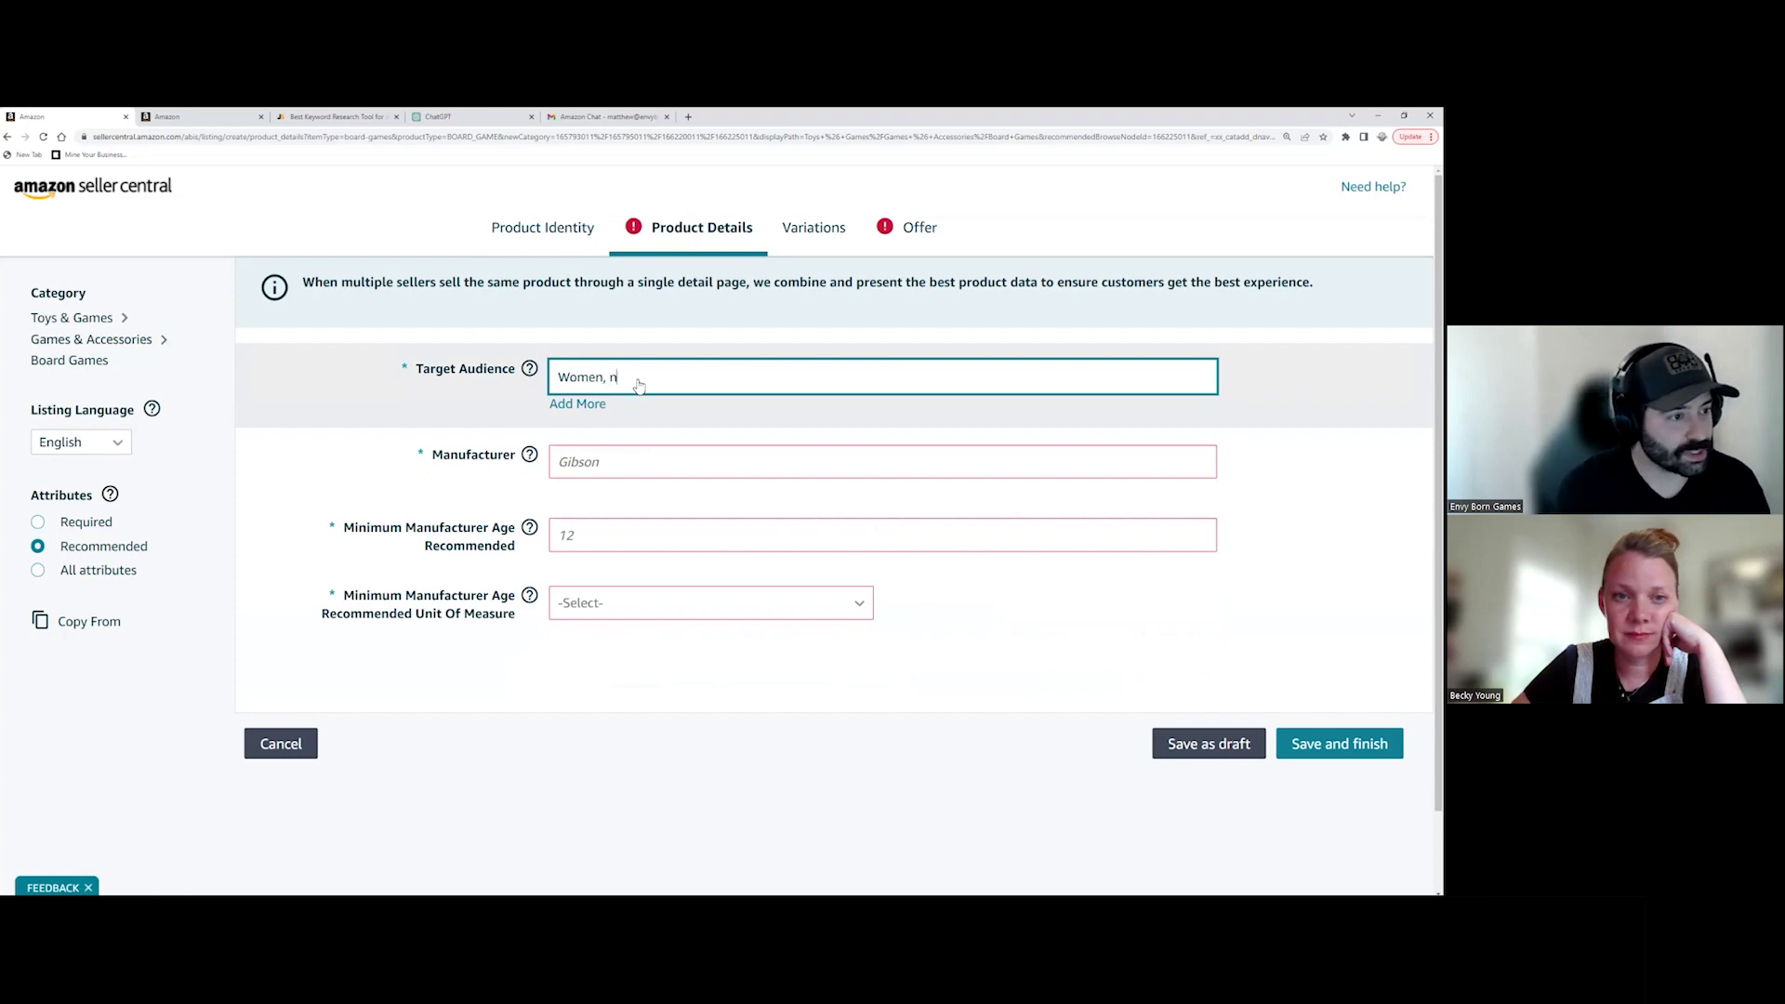
key("BackSpace")
type("Men")
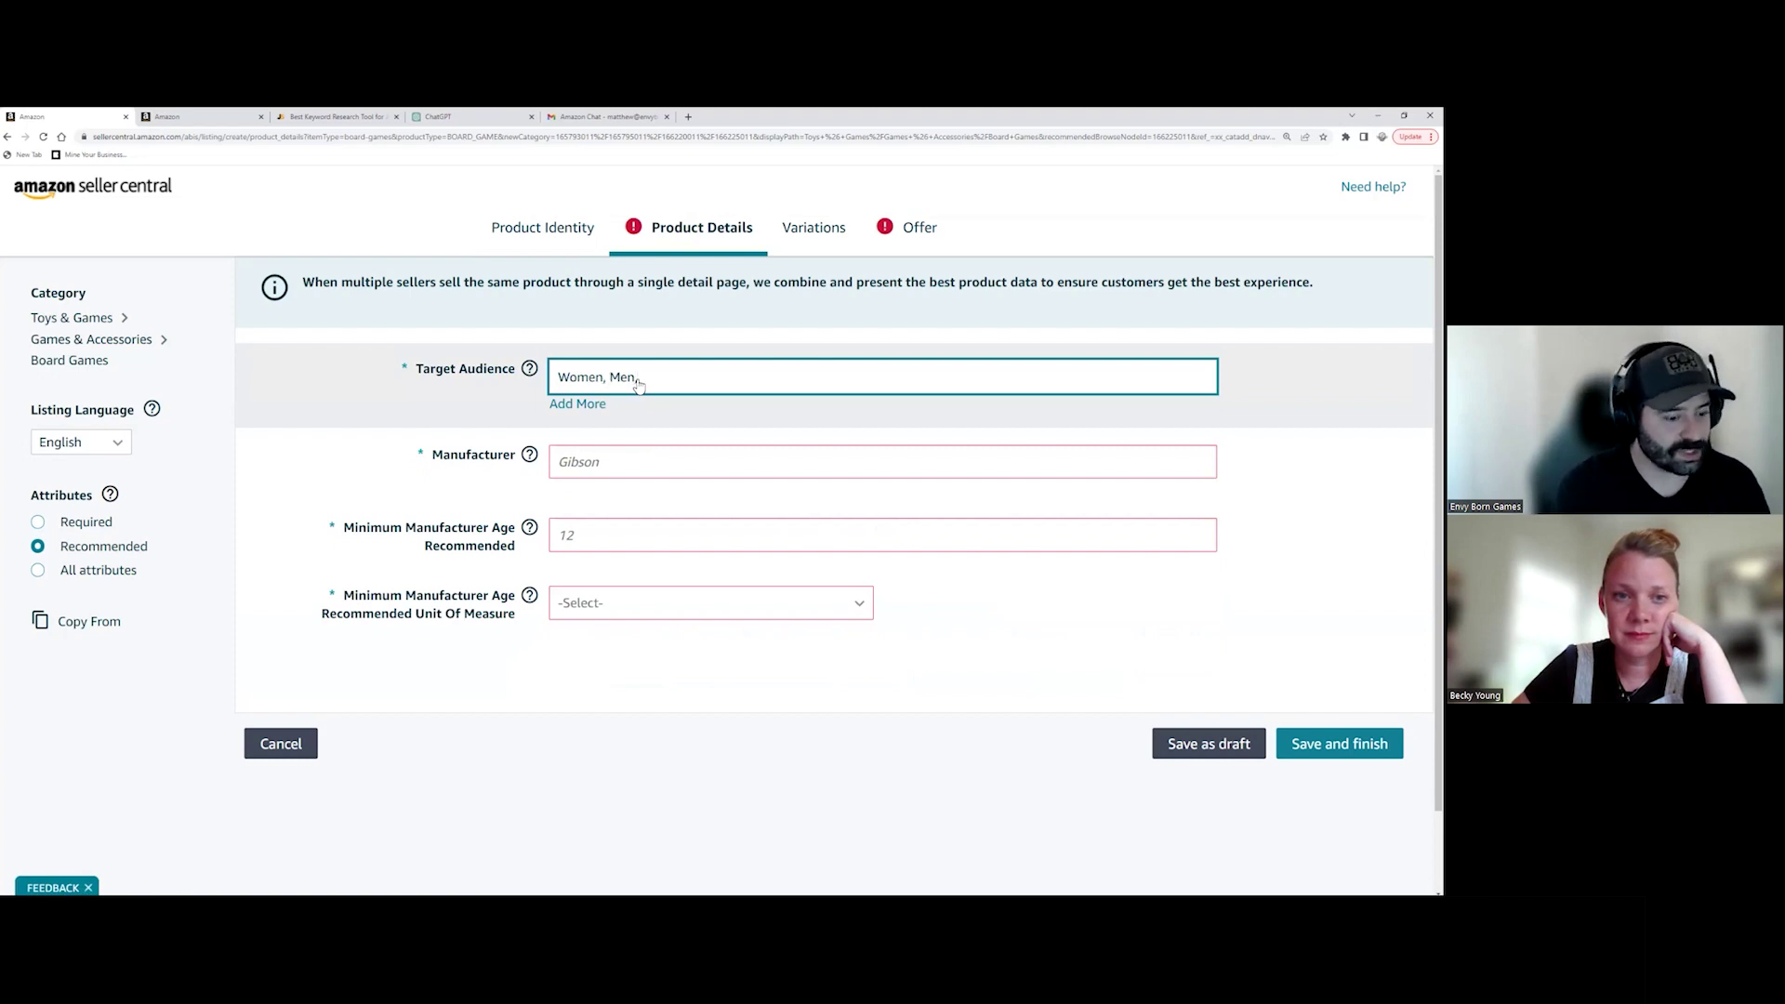
type(", board gamers,")
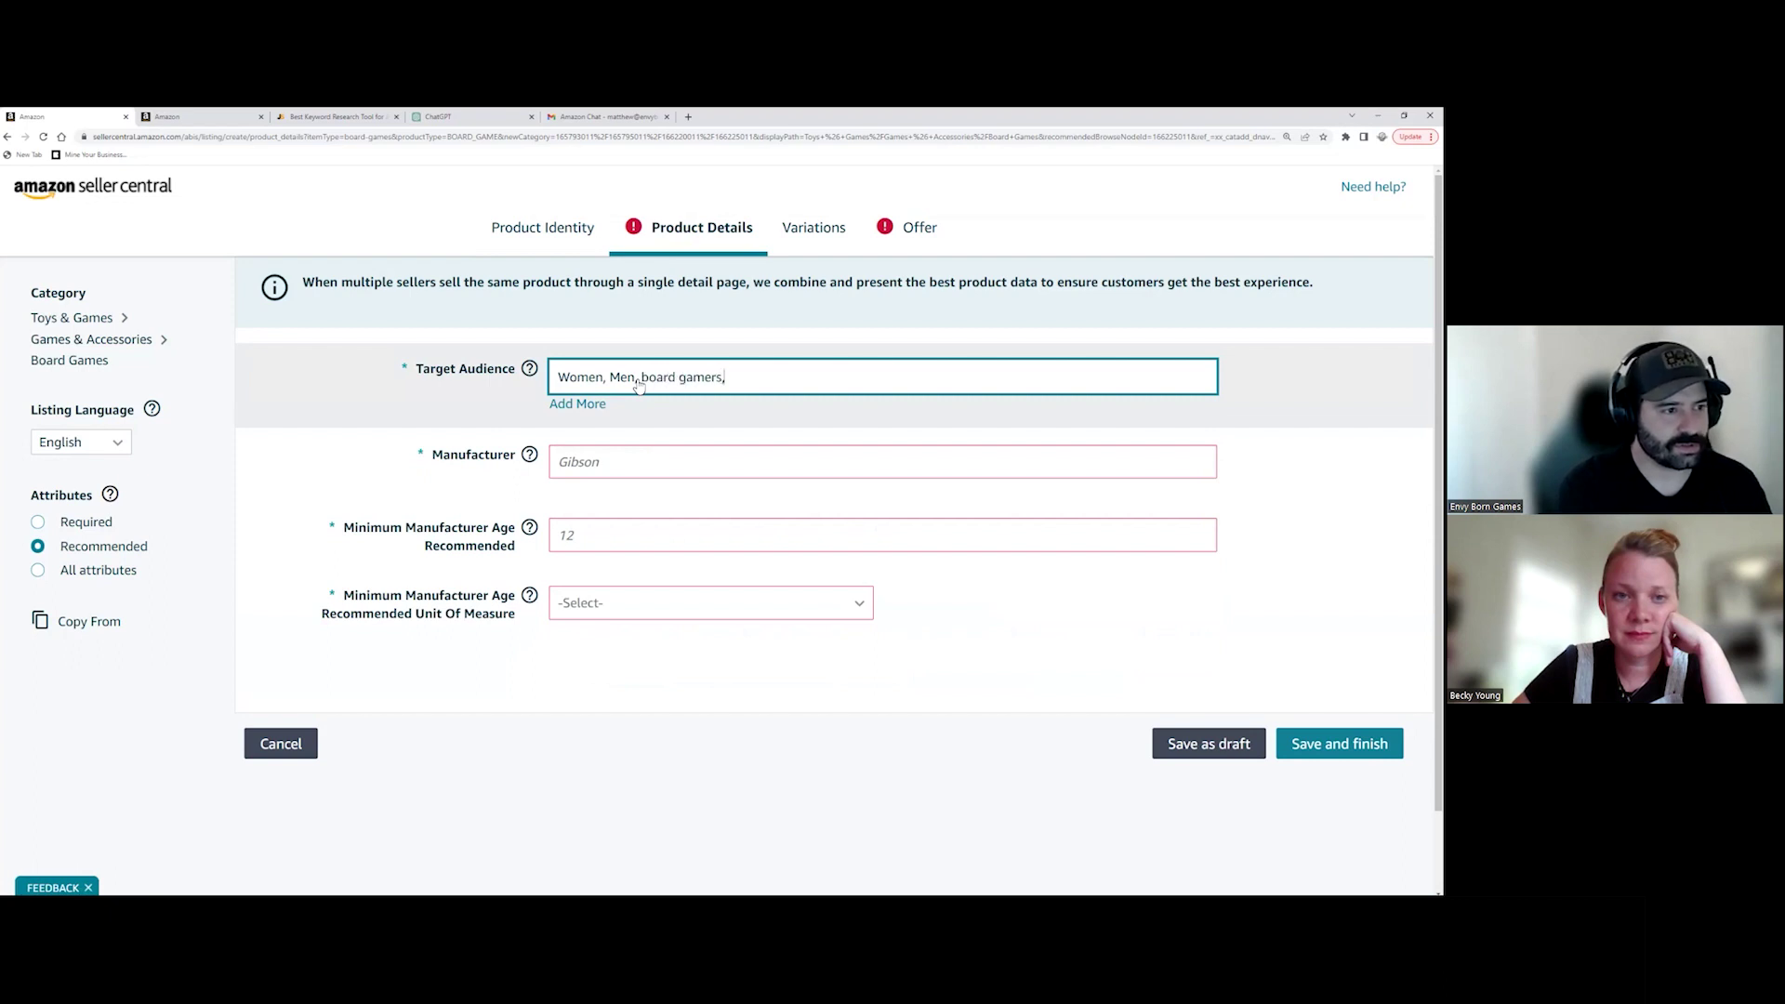
type("card players")
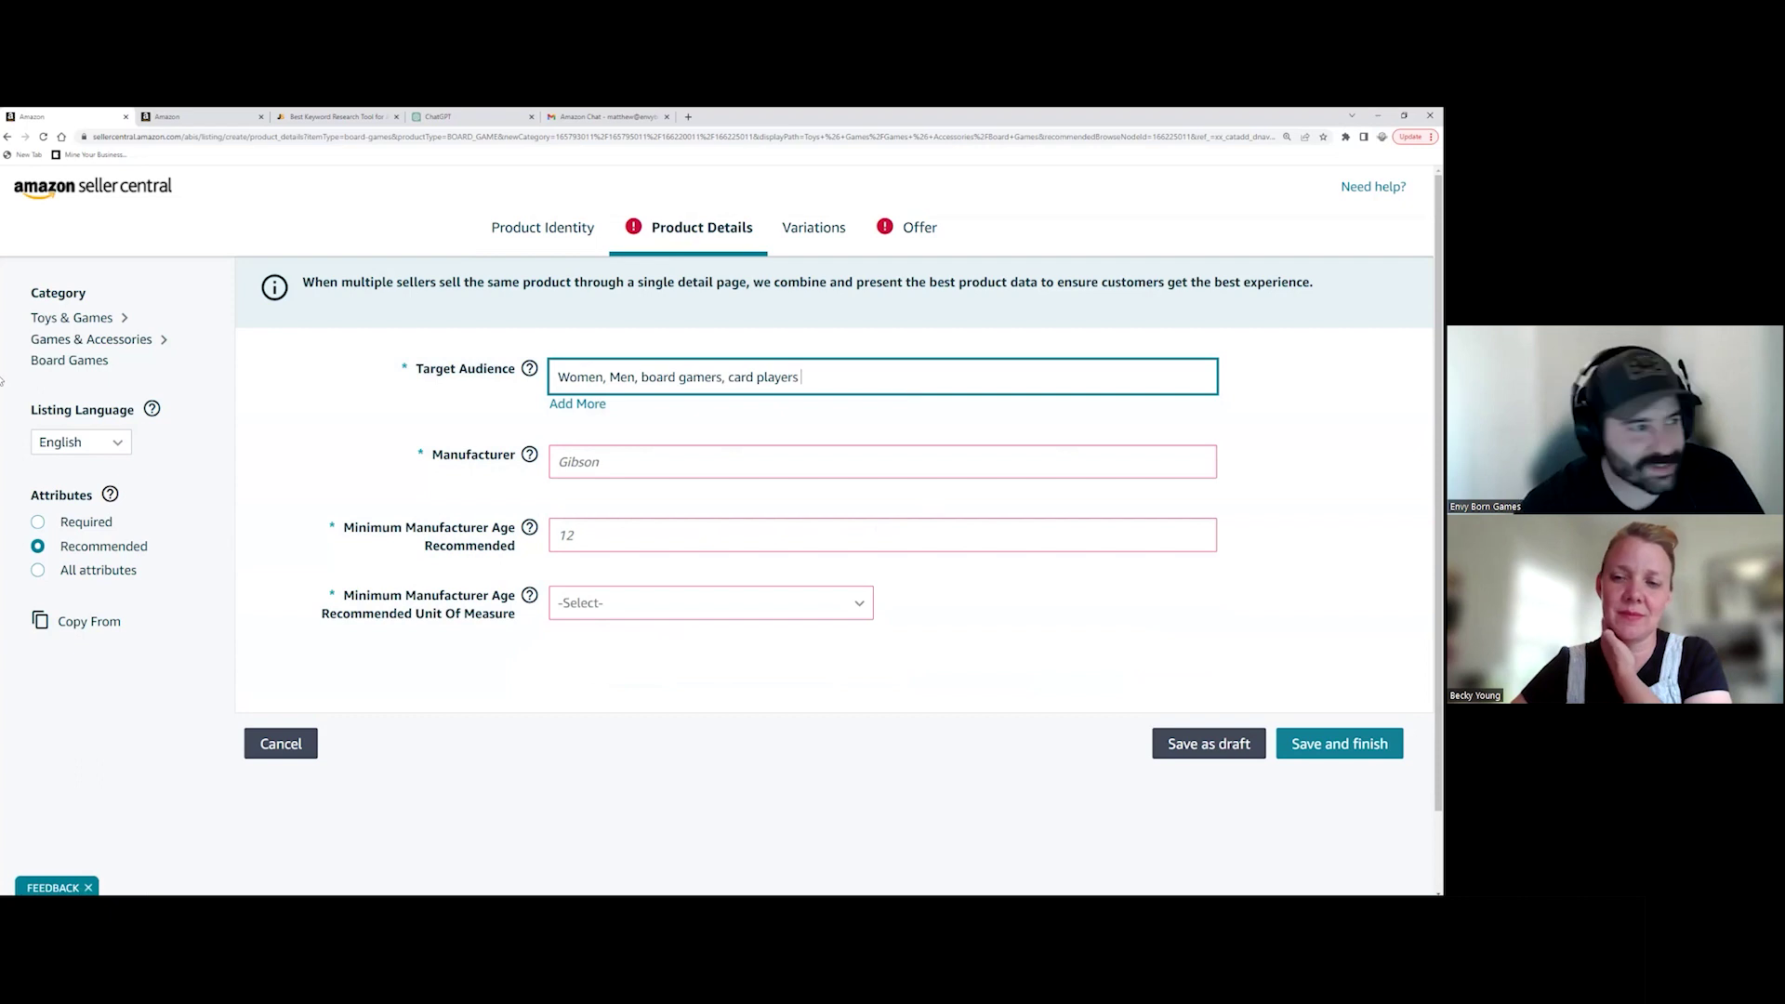
Step: Add Boys and Unisex Adult as further Target Audience entries, plus one more blank entry
left_click(577, 404)
left_click(621, 416)
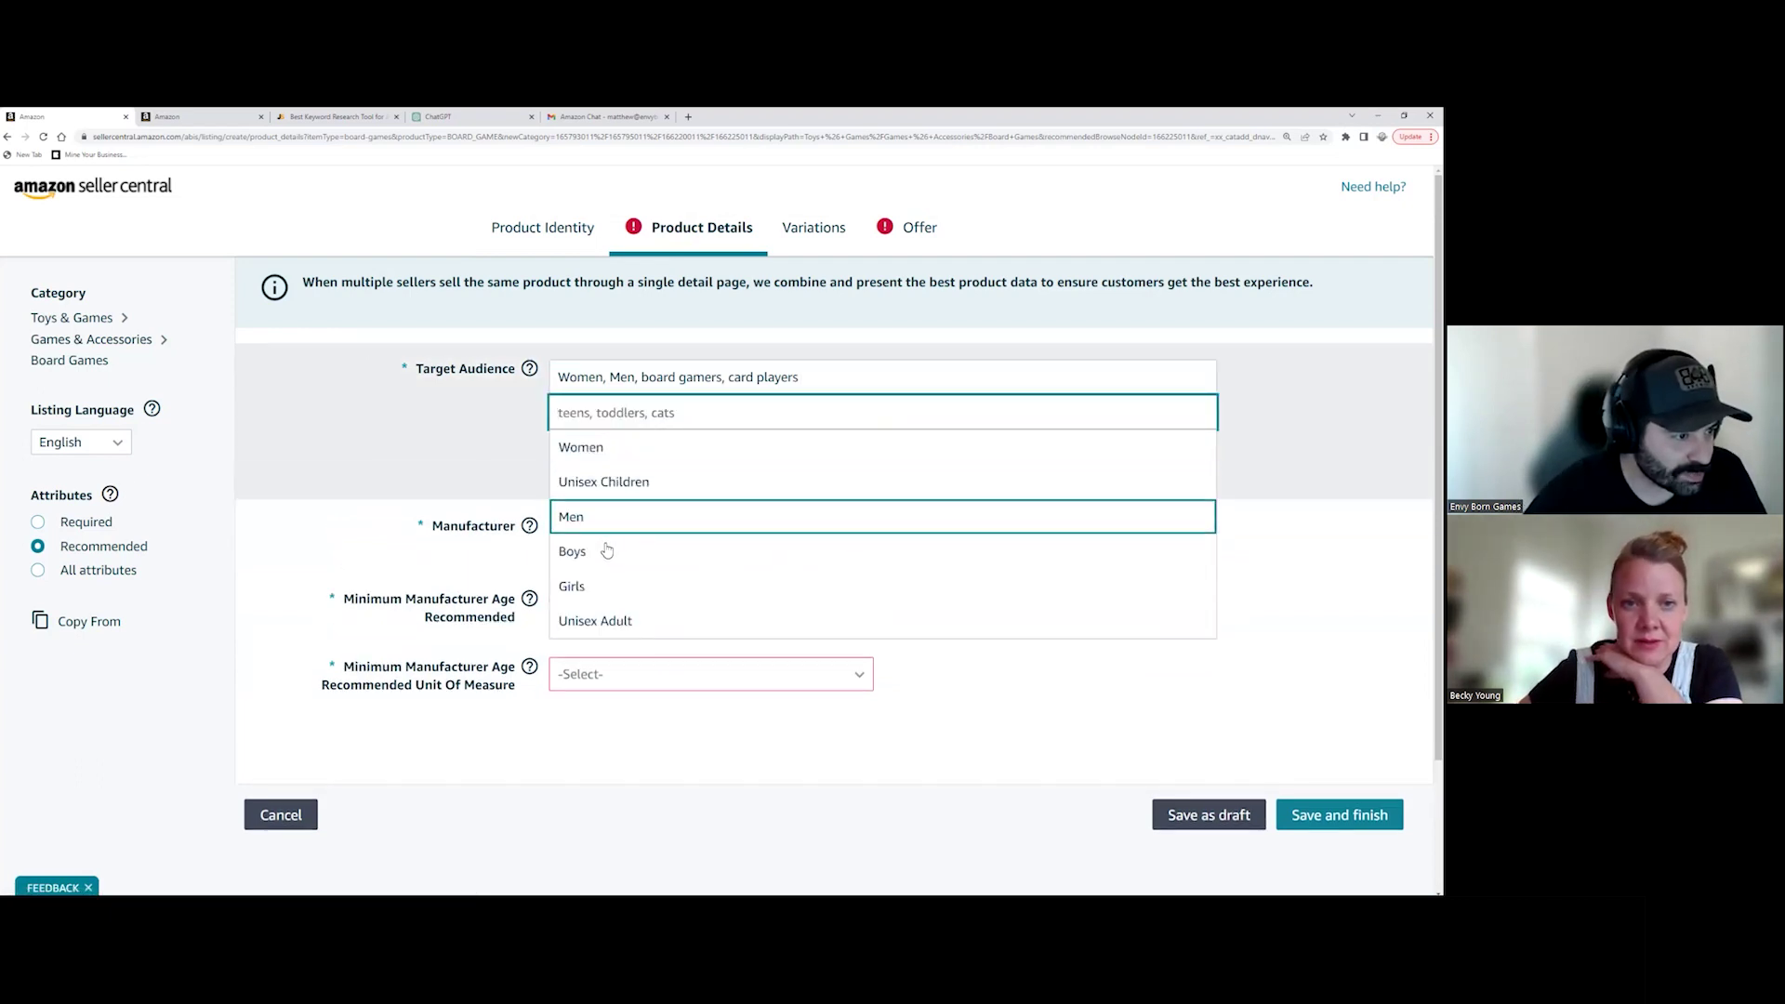
left_click(607, 550)
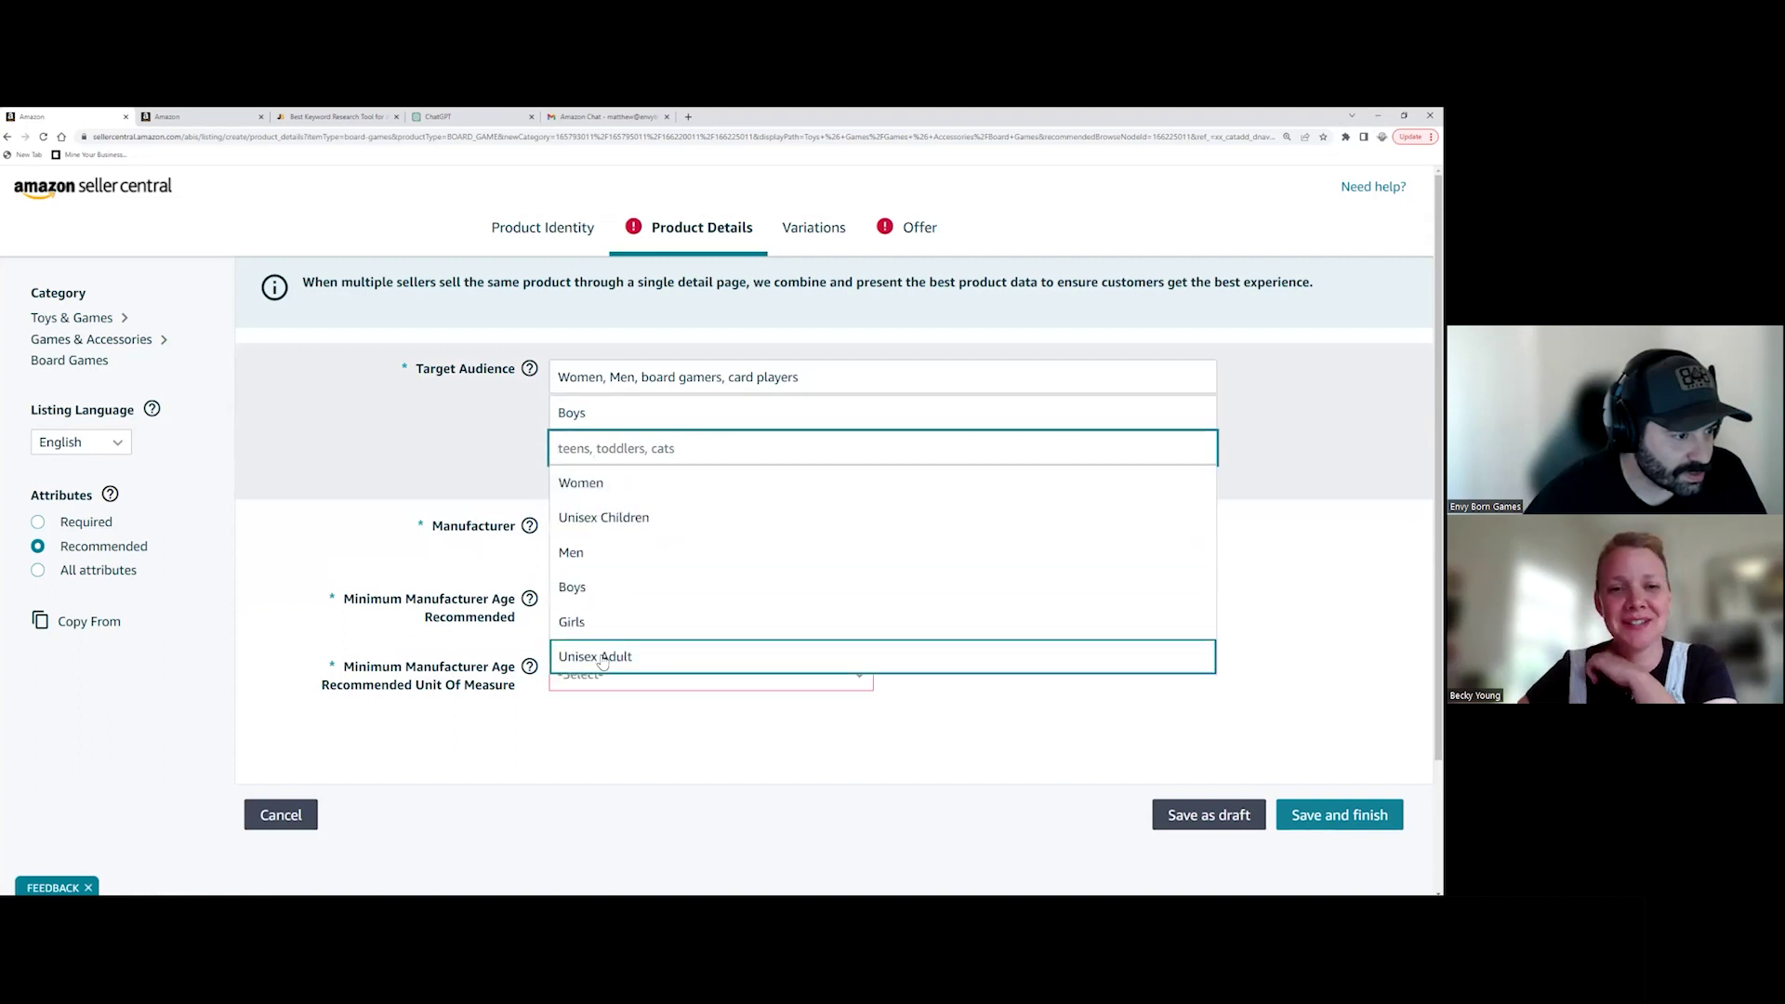
left_click(601, 660)
left_click(577, 475)
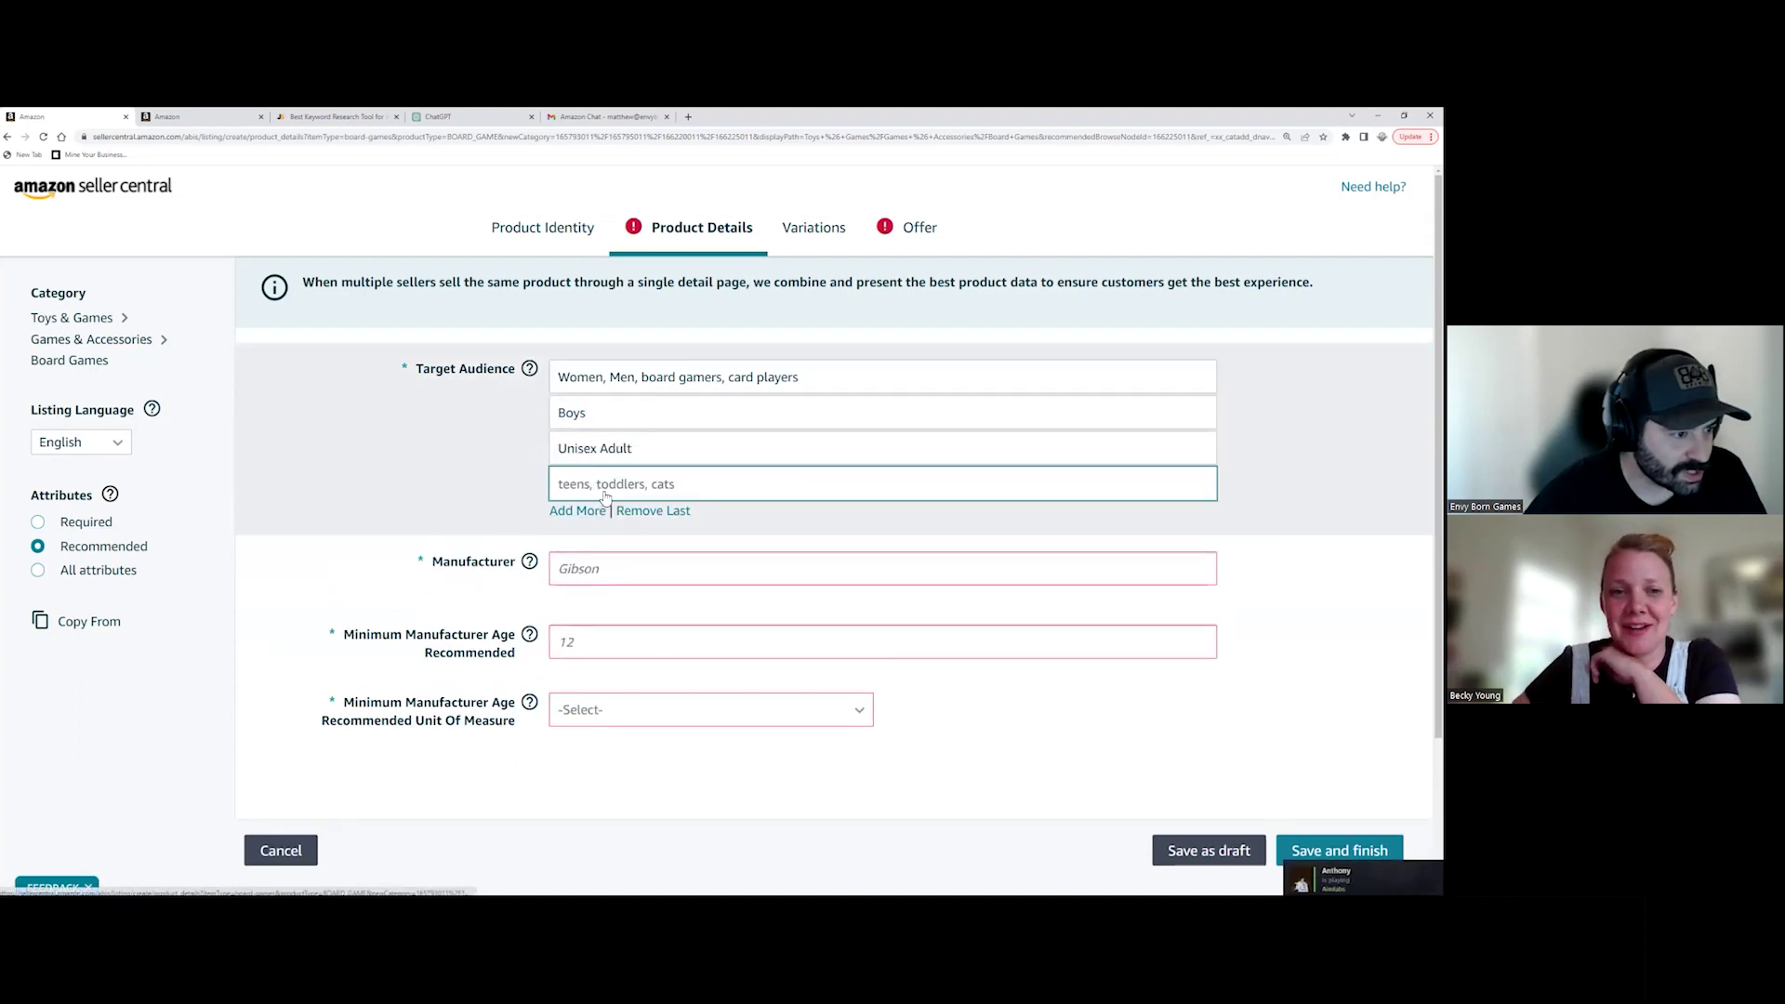
type("cats")
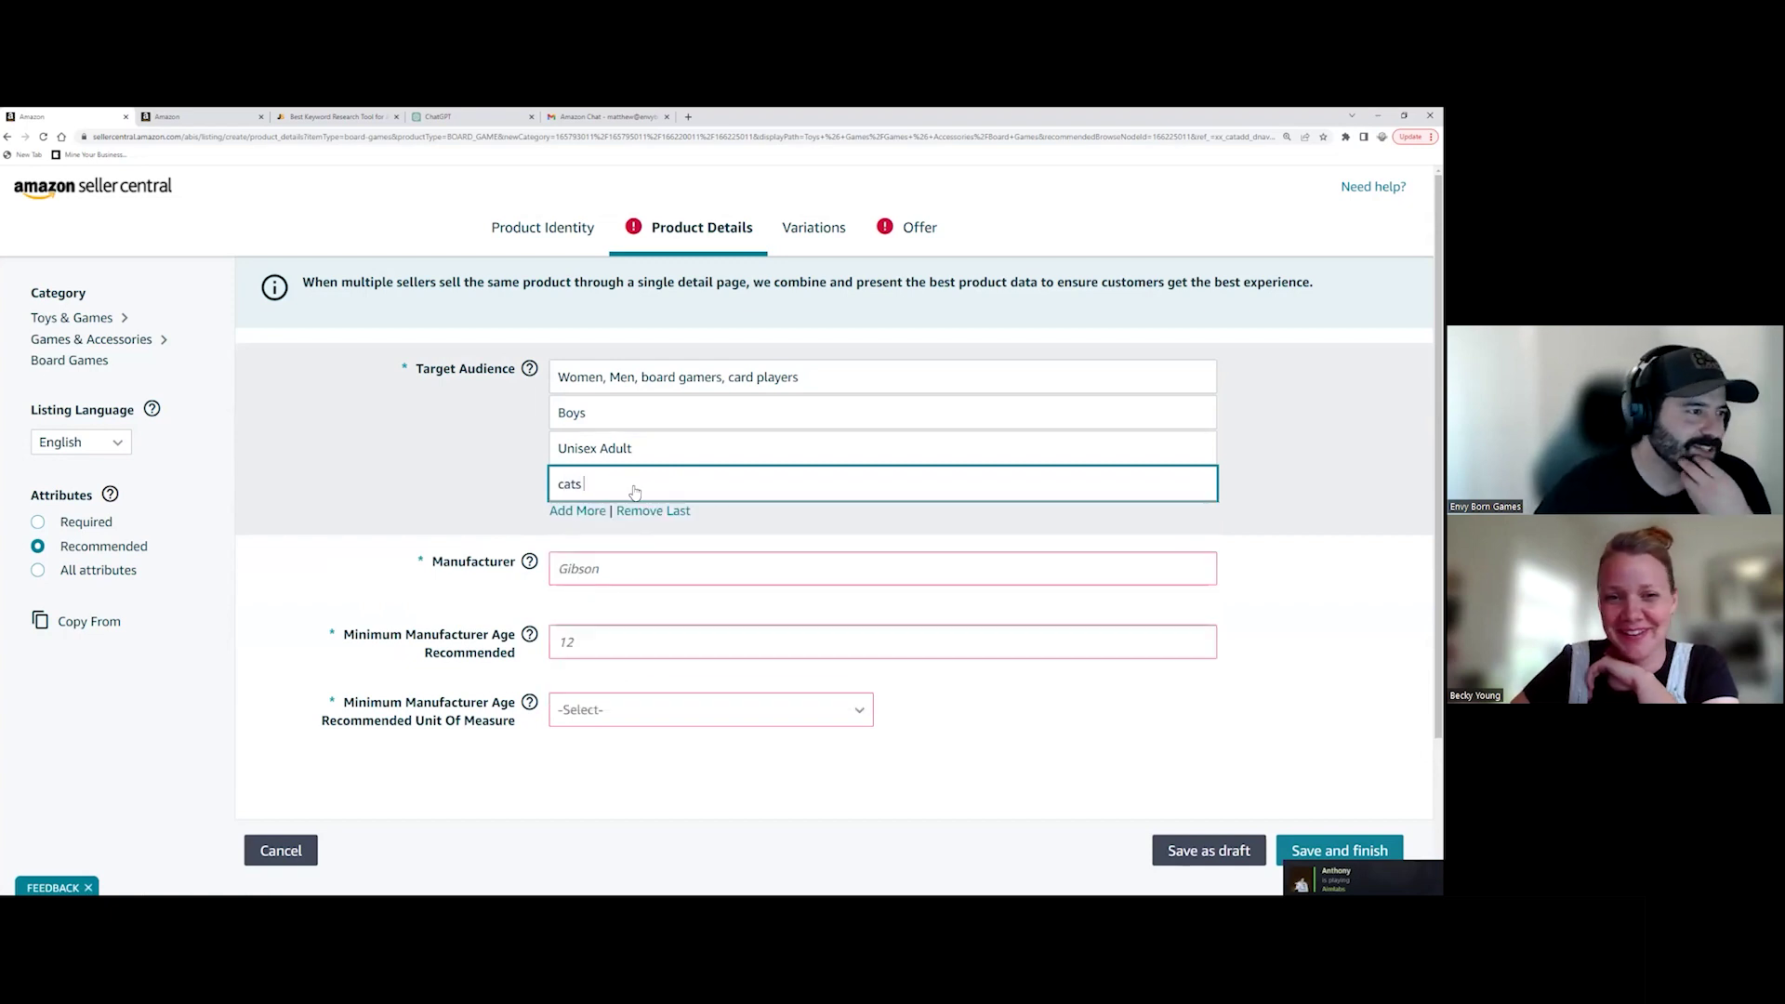
double_click(622, 488)
left_click(654, 494)
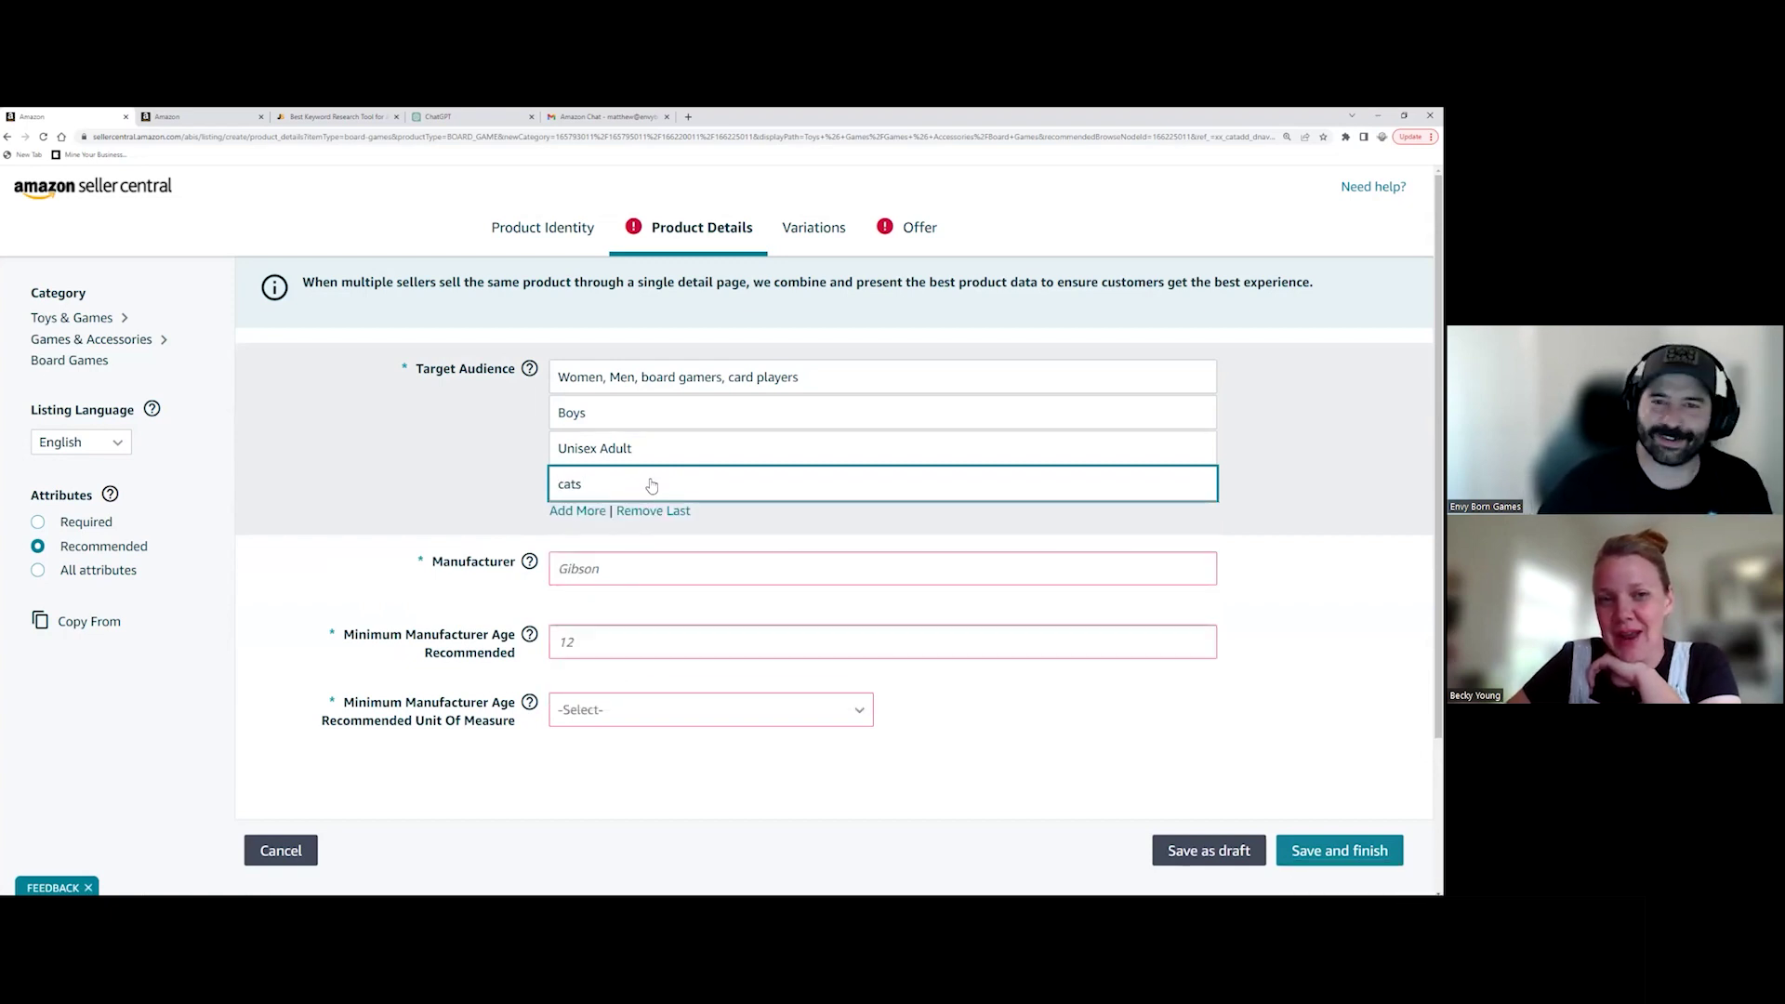
left_click_drag(677, 502, 536, 496)
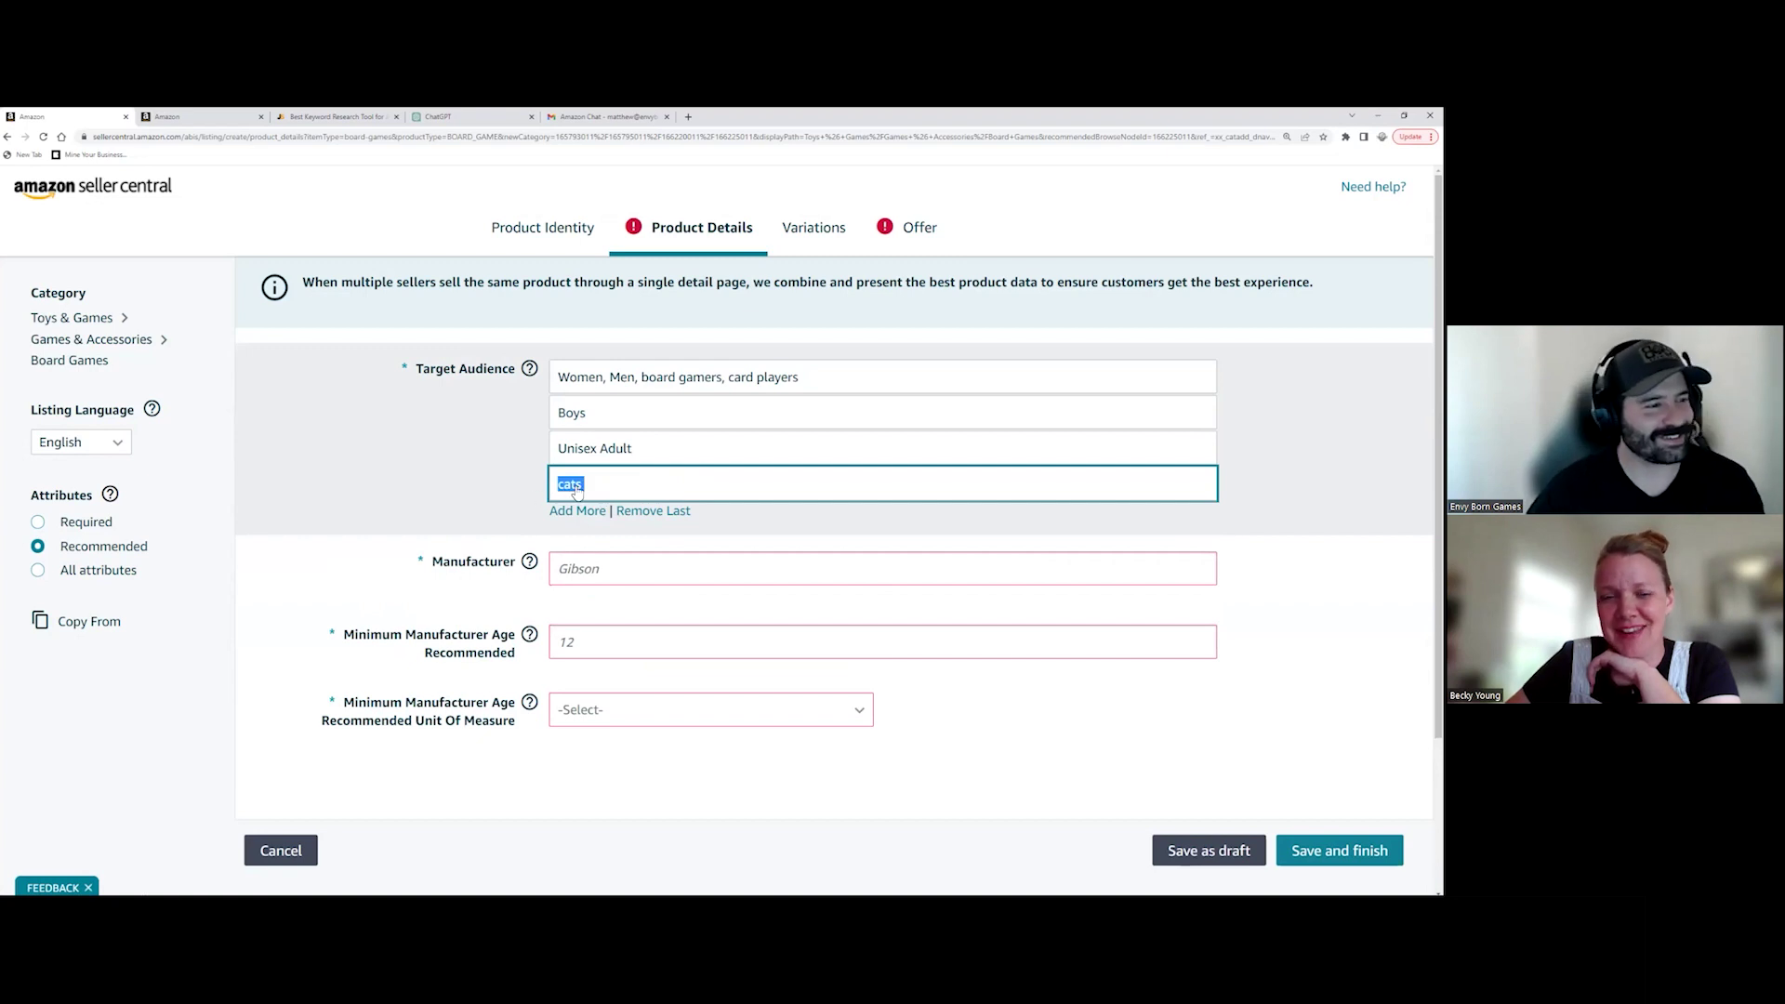
key("BackSpace")
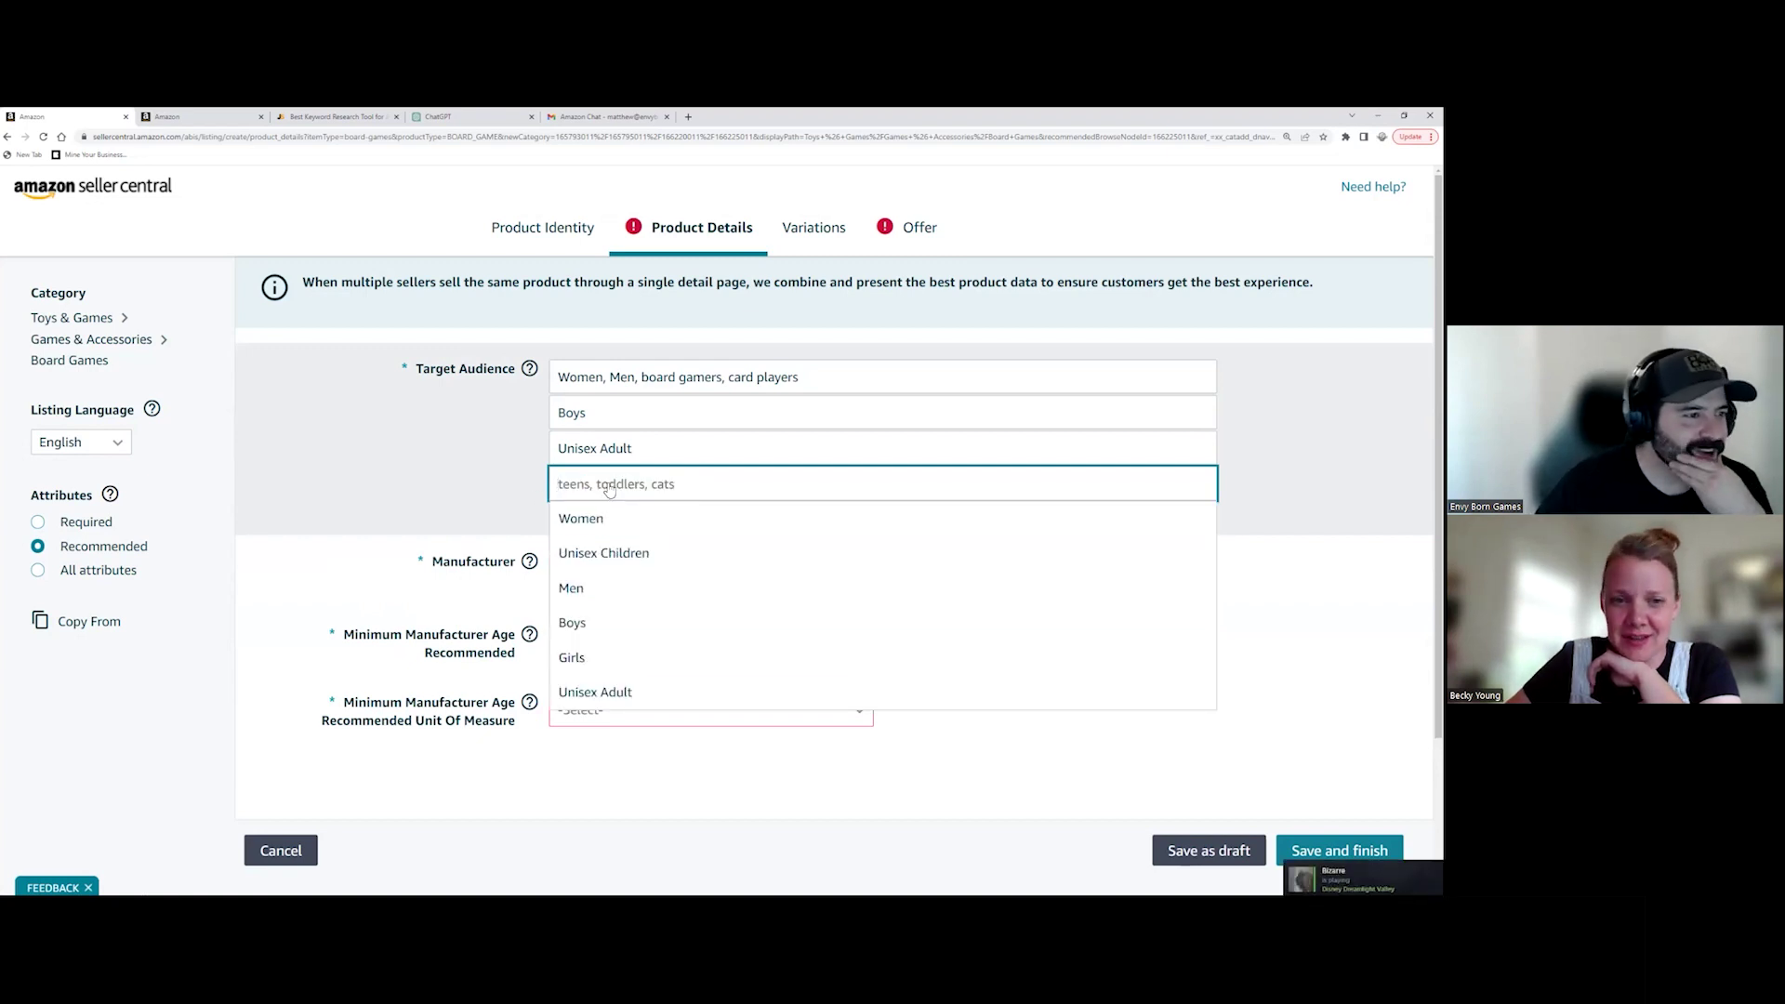
Step: Choose Girls for the blank Target Audience entry and add Unisex Children as the fifth entry
left_click(598, 657)
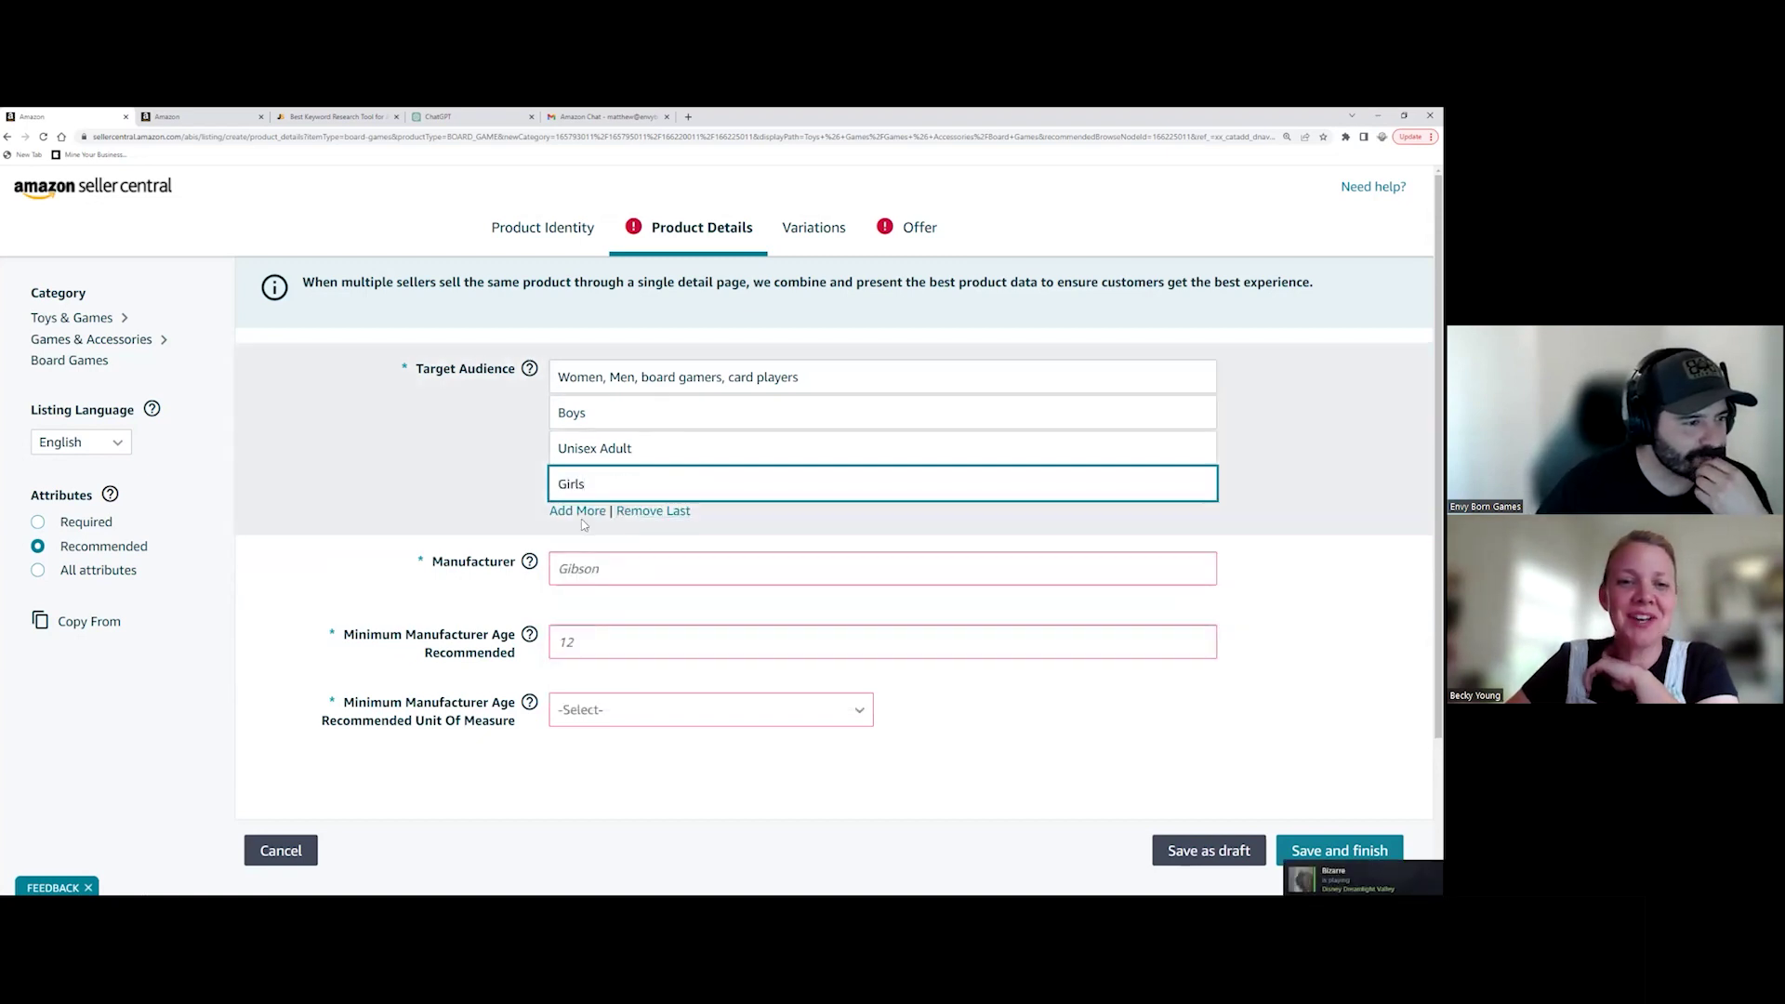
left_click(575, 511)
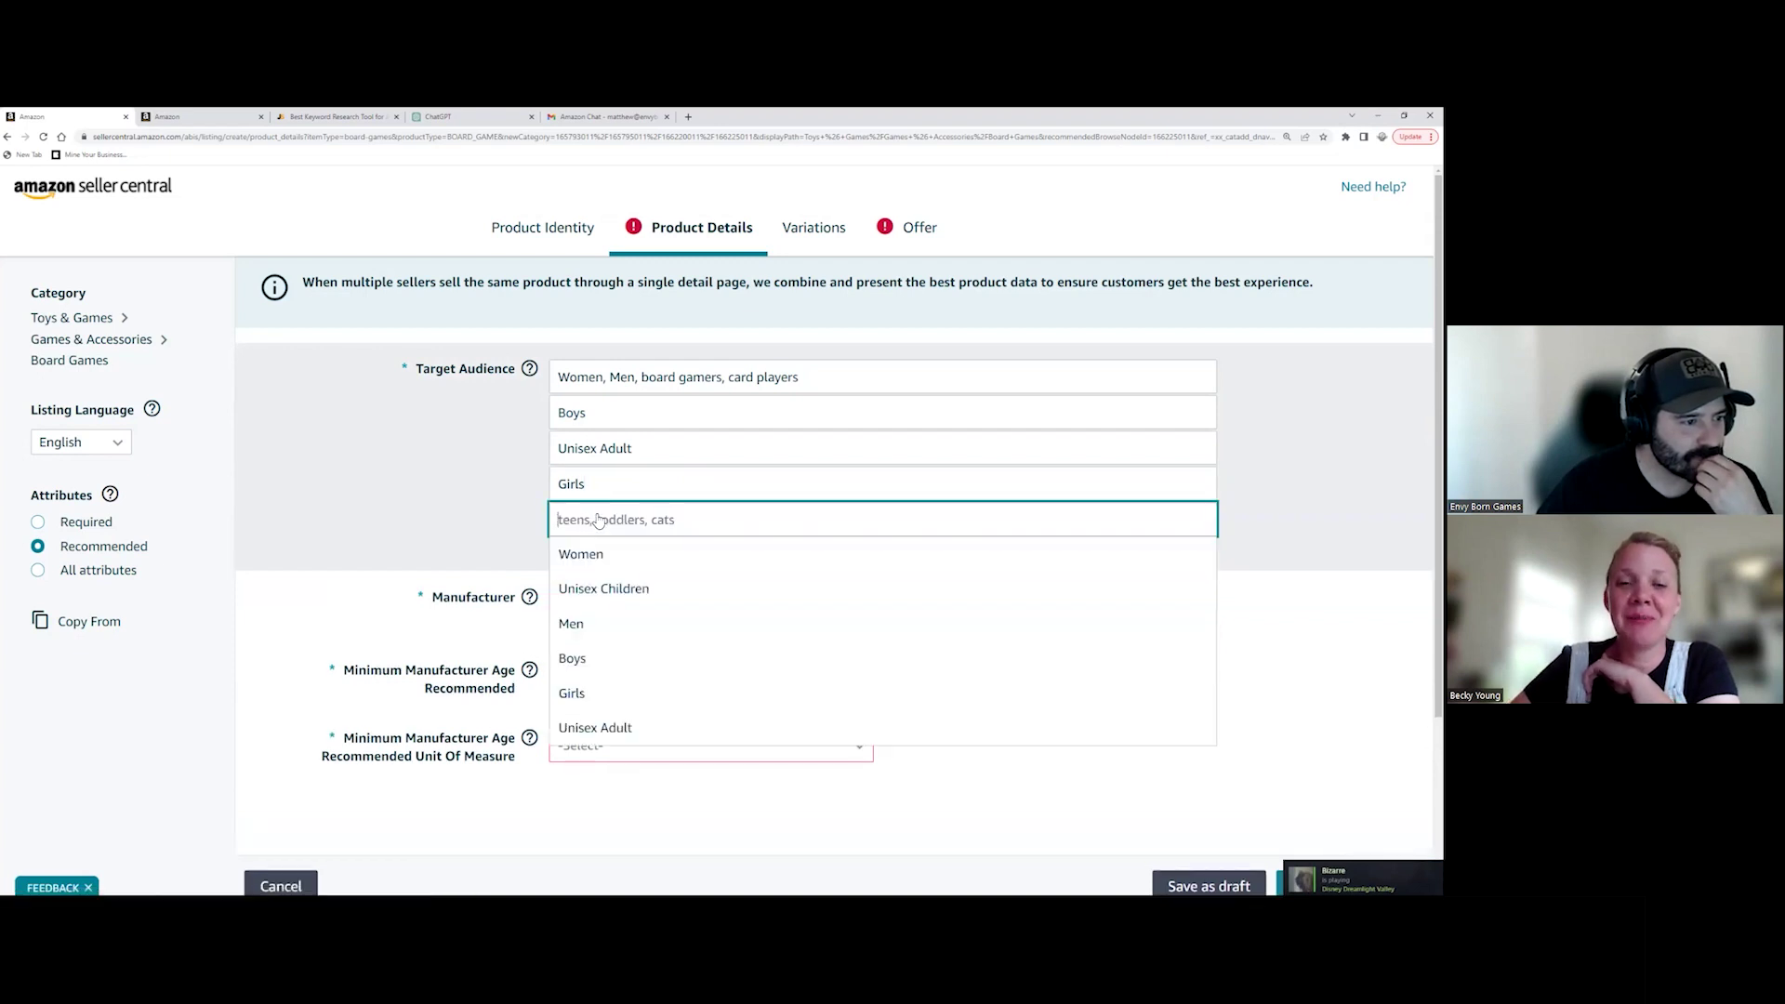
left_click(743, 415)
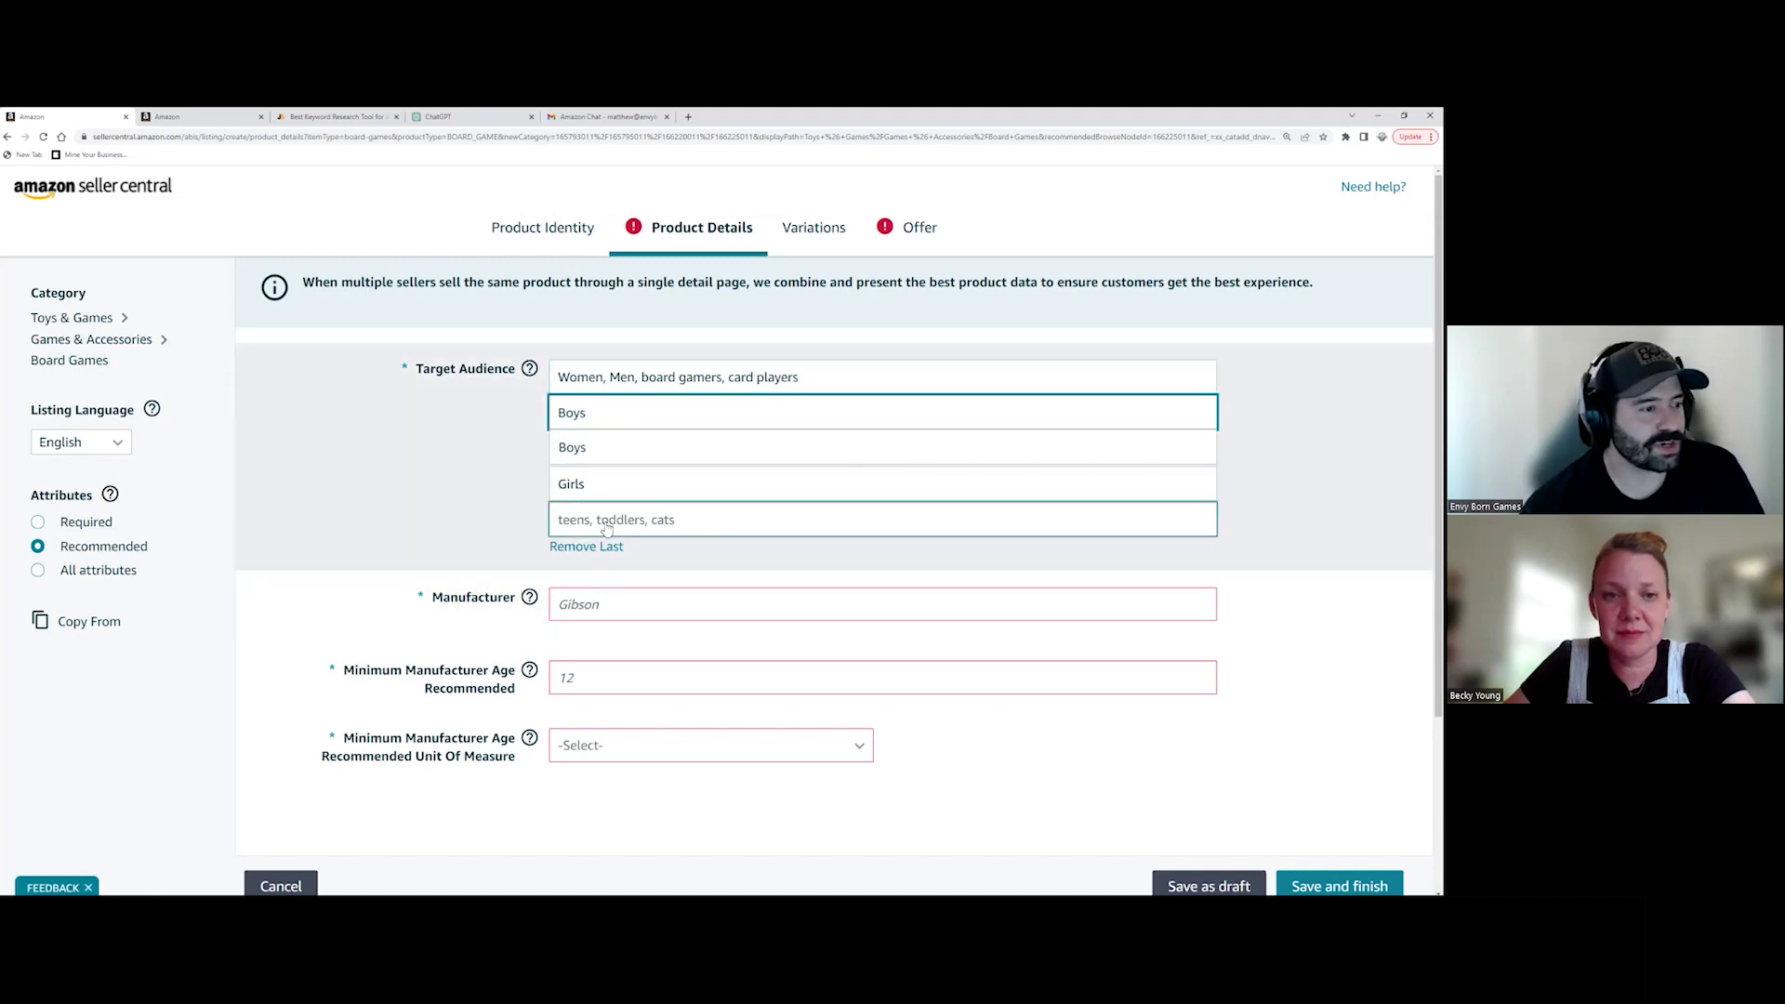
left_click(607, 523)
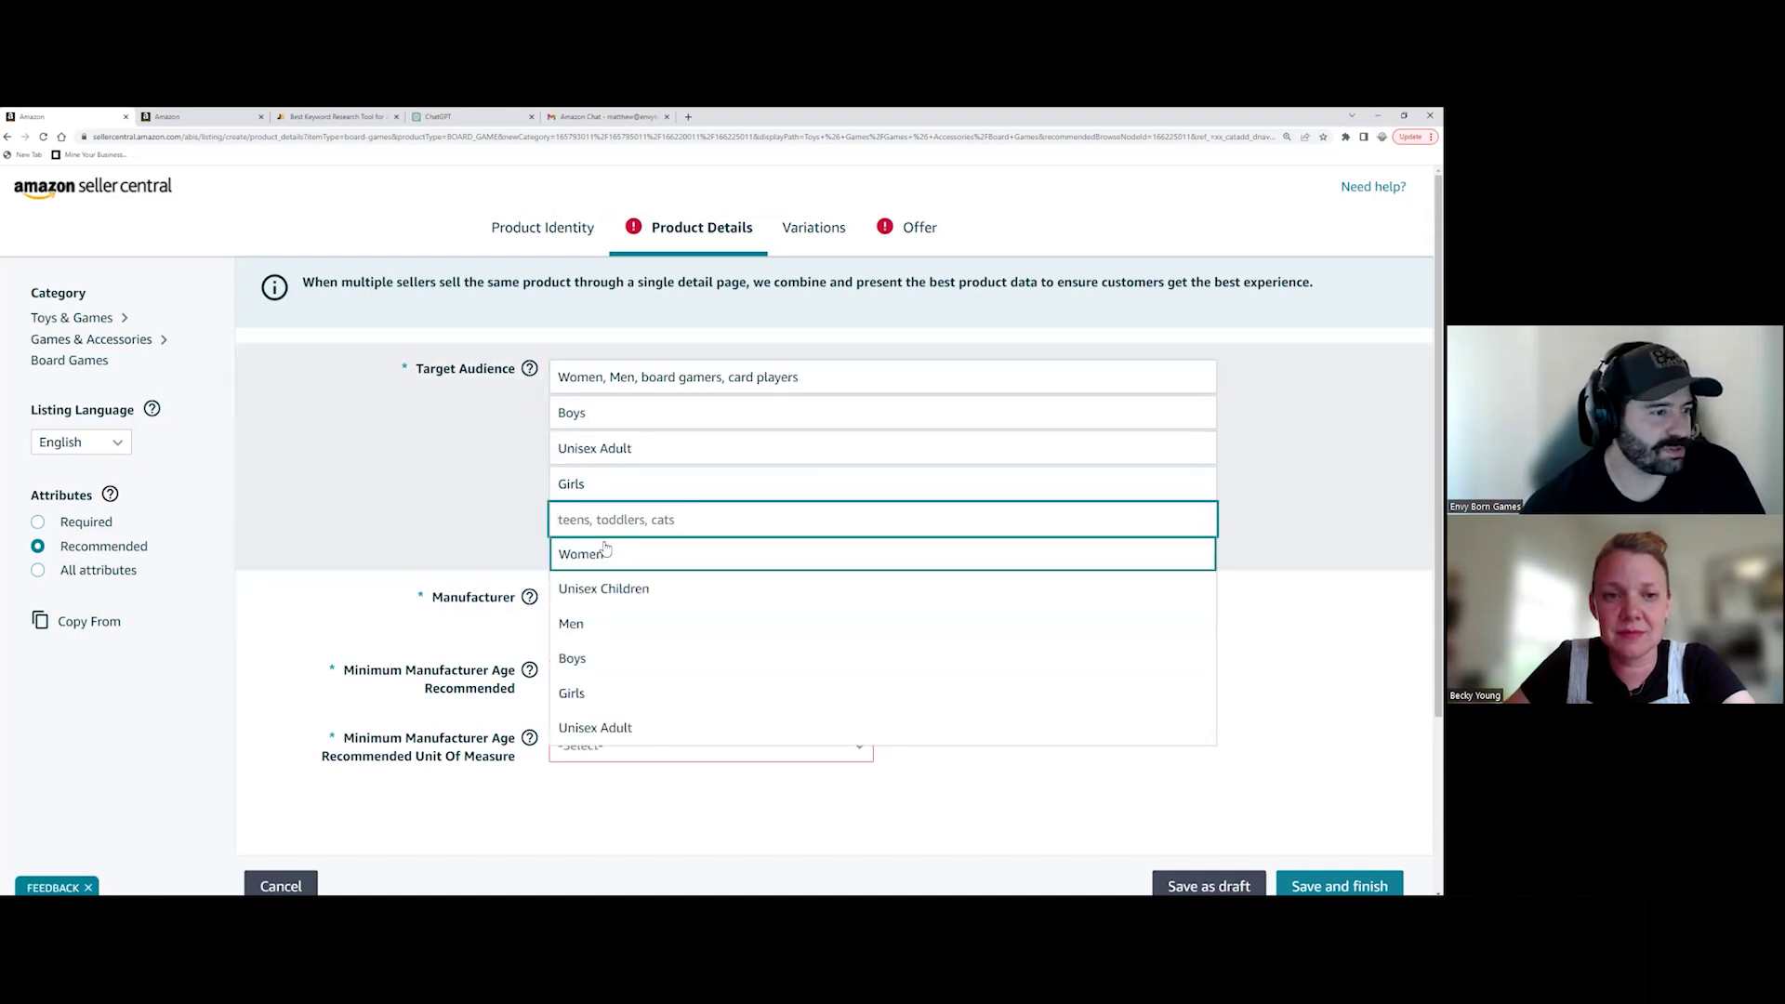
left_click(642, 590)
scroll(621, 481, "down", 1)
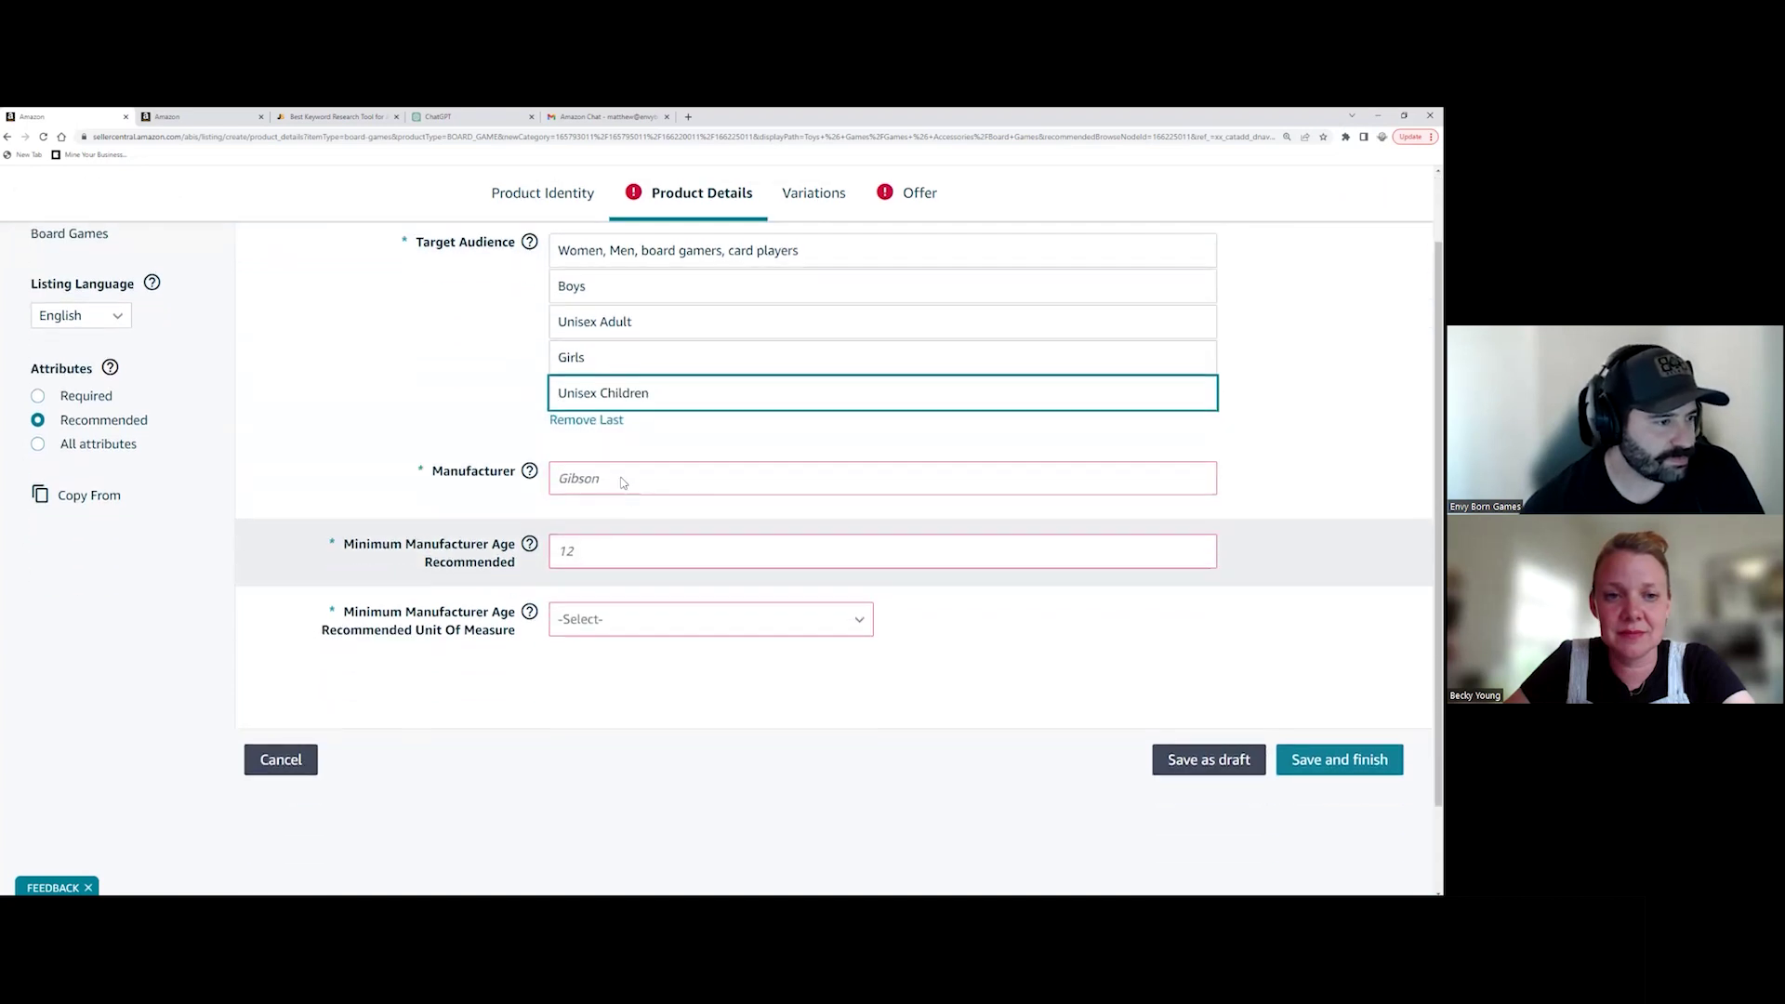
scroll(622, 482, "up", 1)
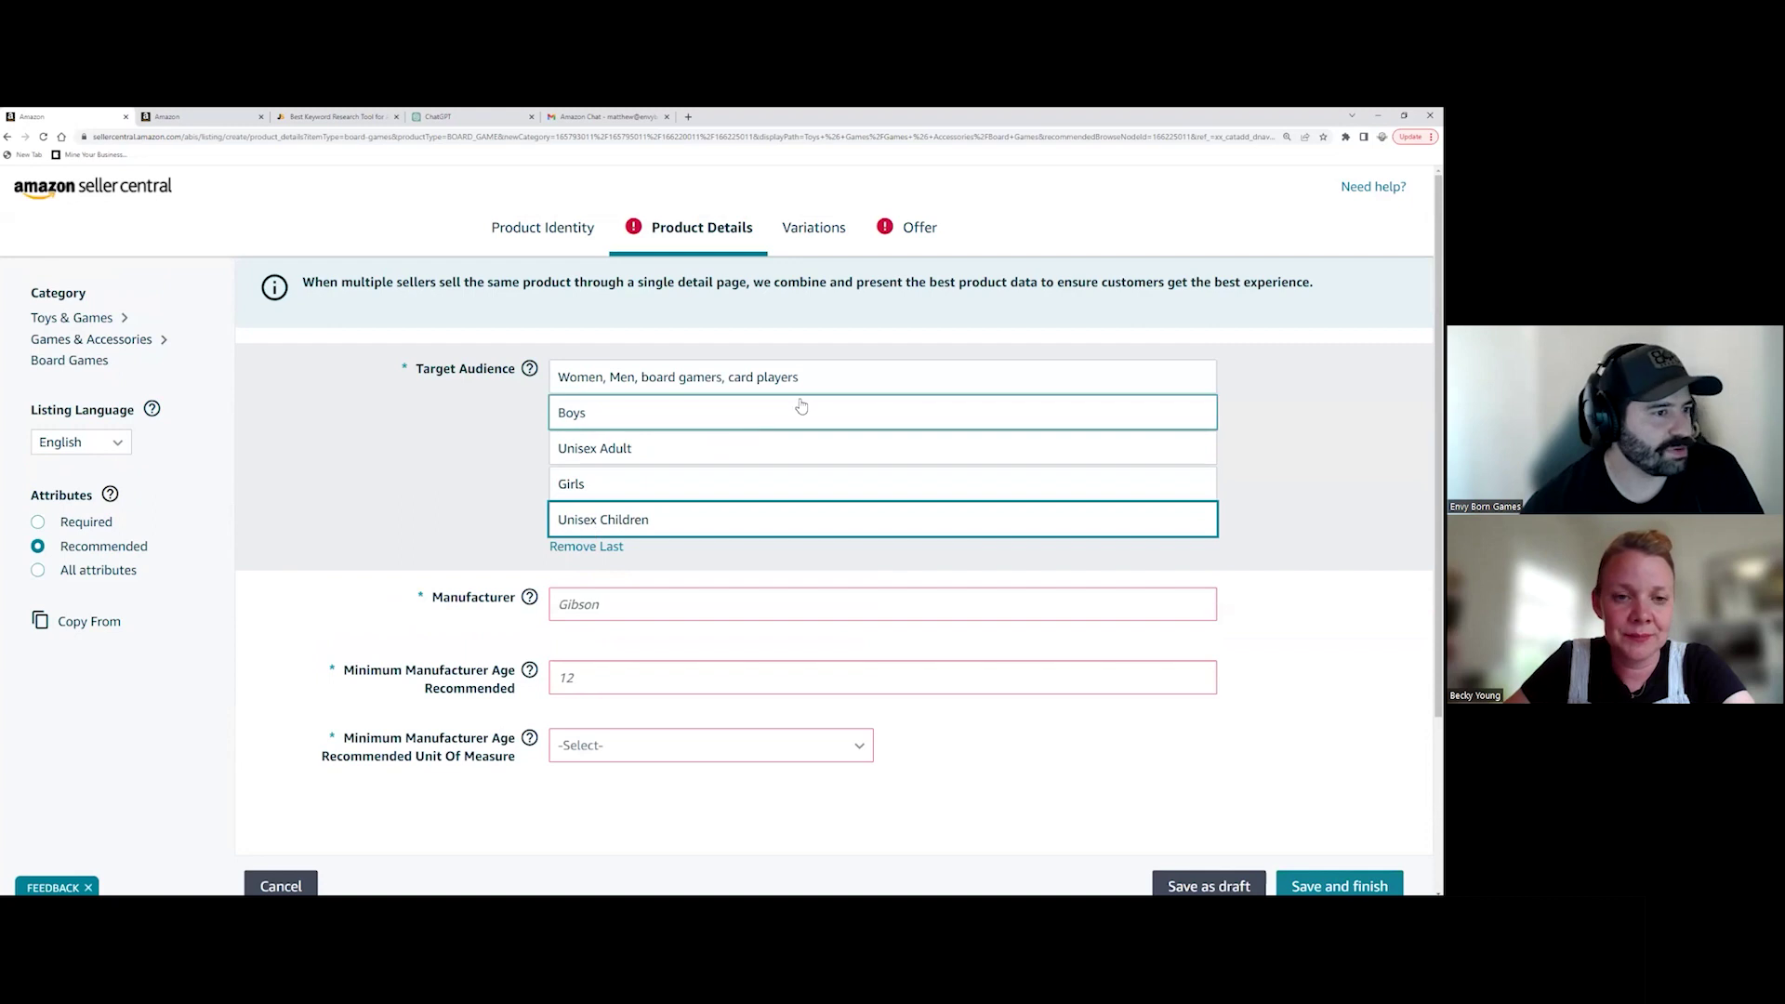
Step: Enter Envy Born Games as the Manufacturer and set the minimum recommended age's unit of measure to Years
scroll(629, 518, "down", 2)
left_click(639, 391)
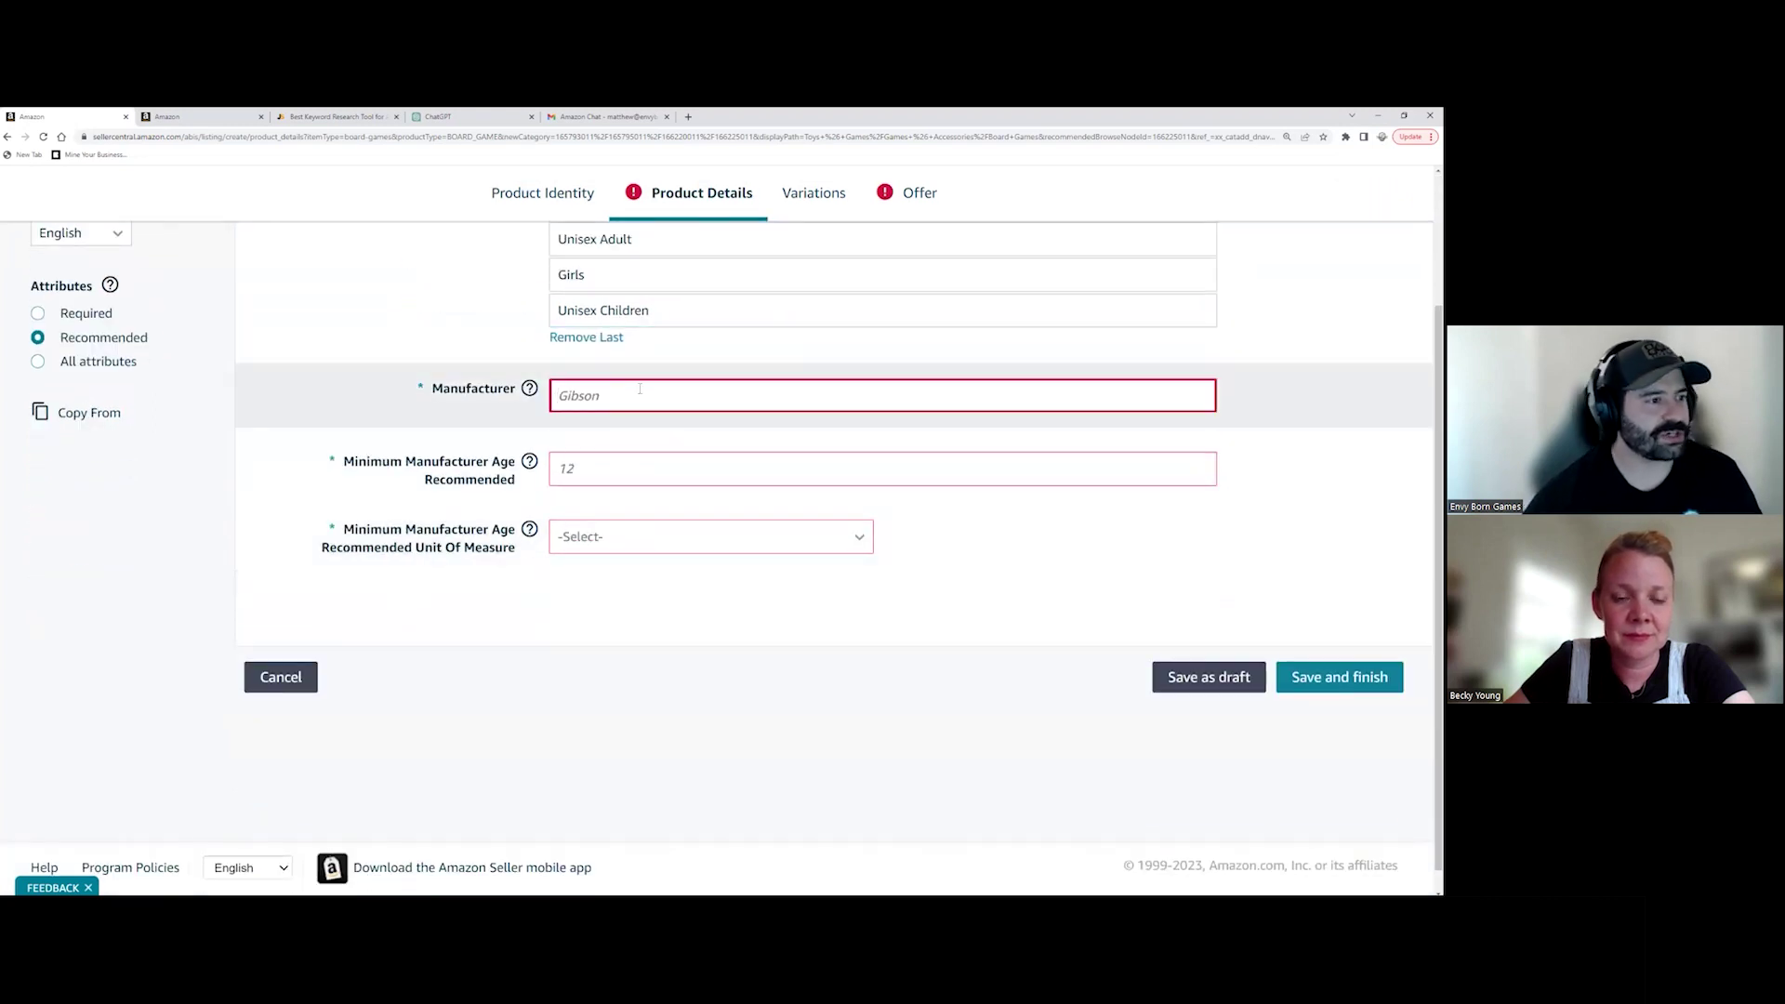
type("Envy Br")
type("on Ga")
key("BackSpace")
key("BackSpace")
type("orn Games")
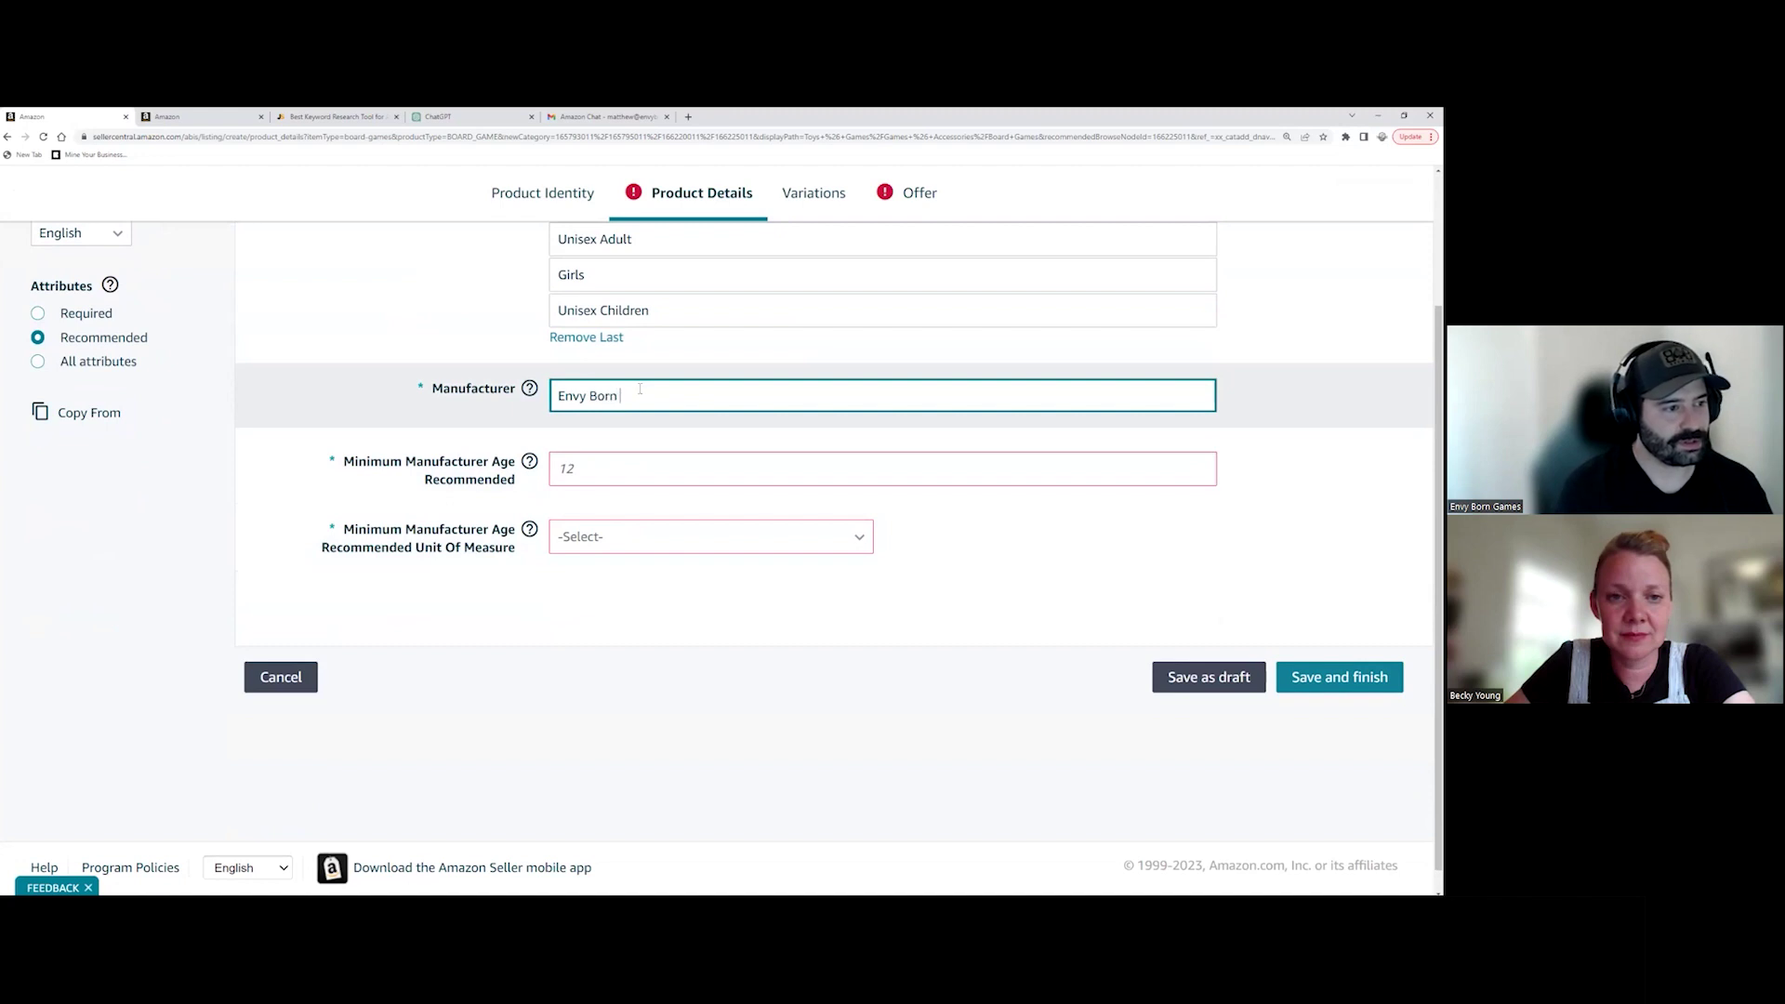
mouse_move(529, 397)
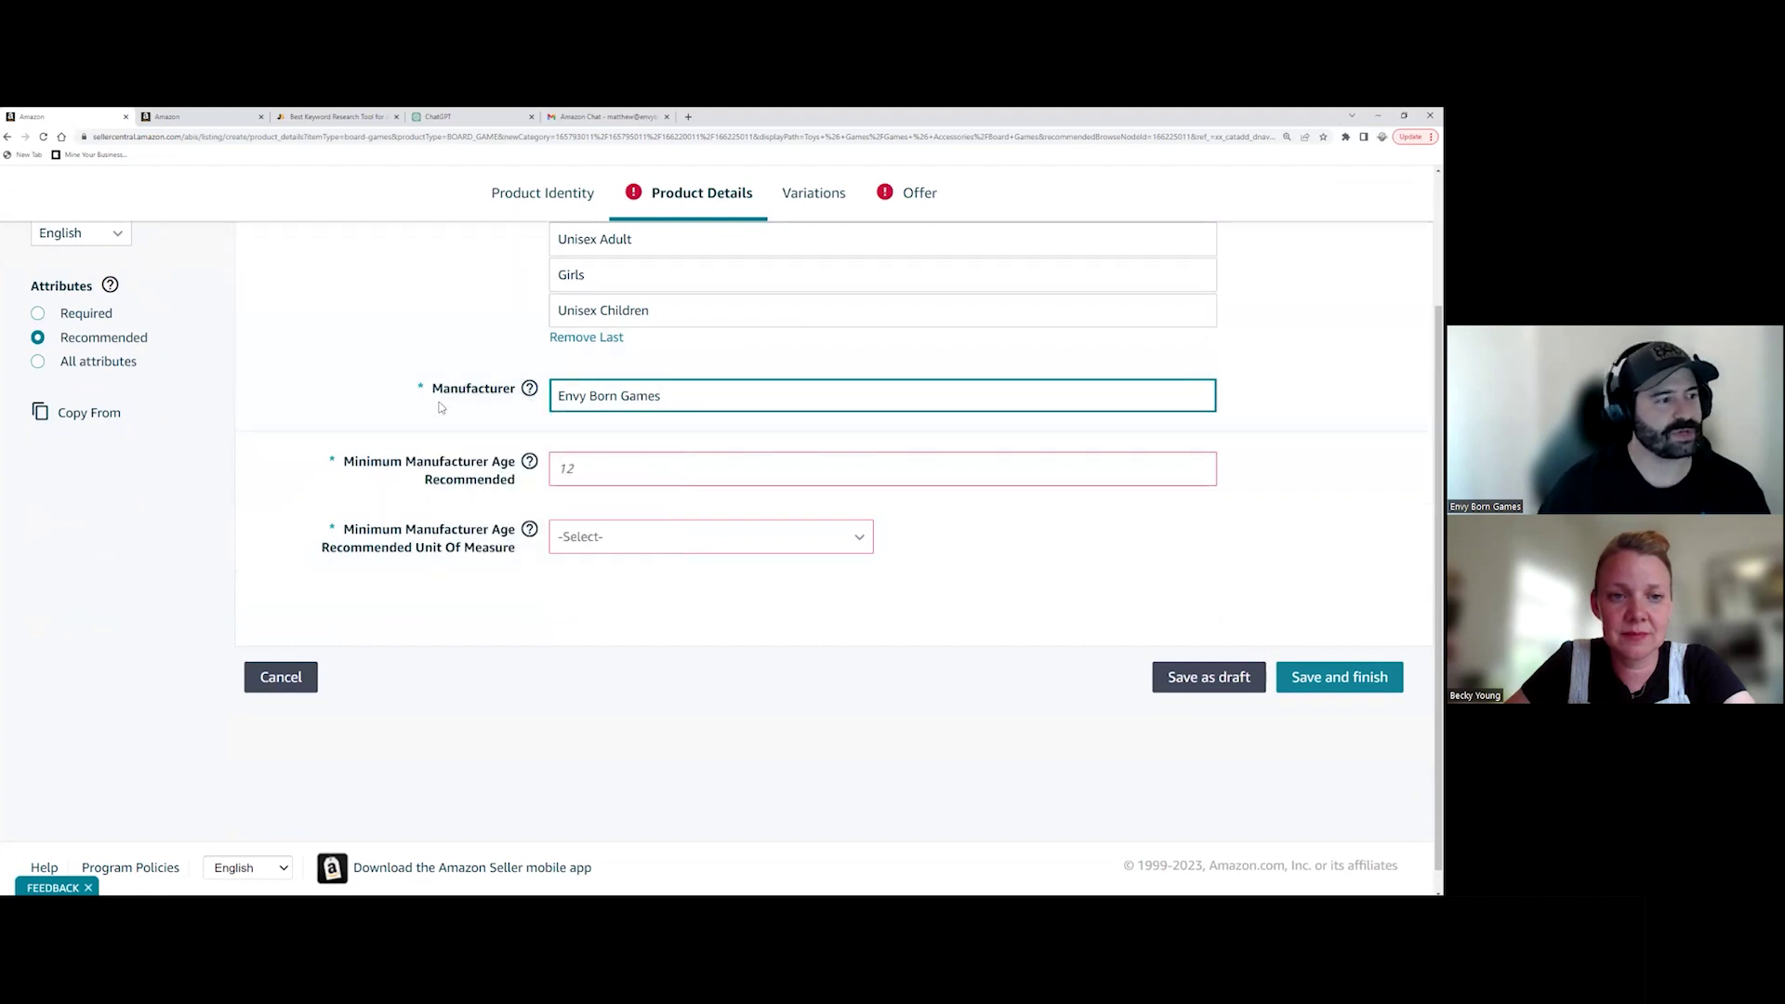
left_click(656, 610)
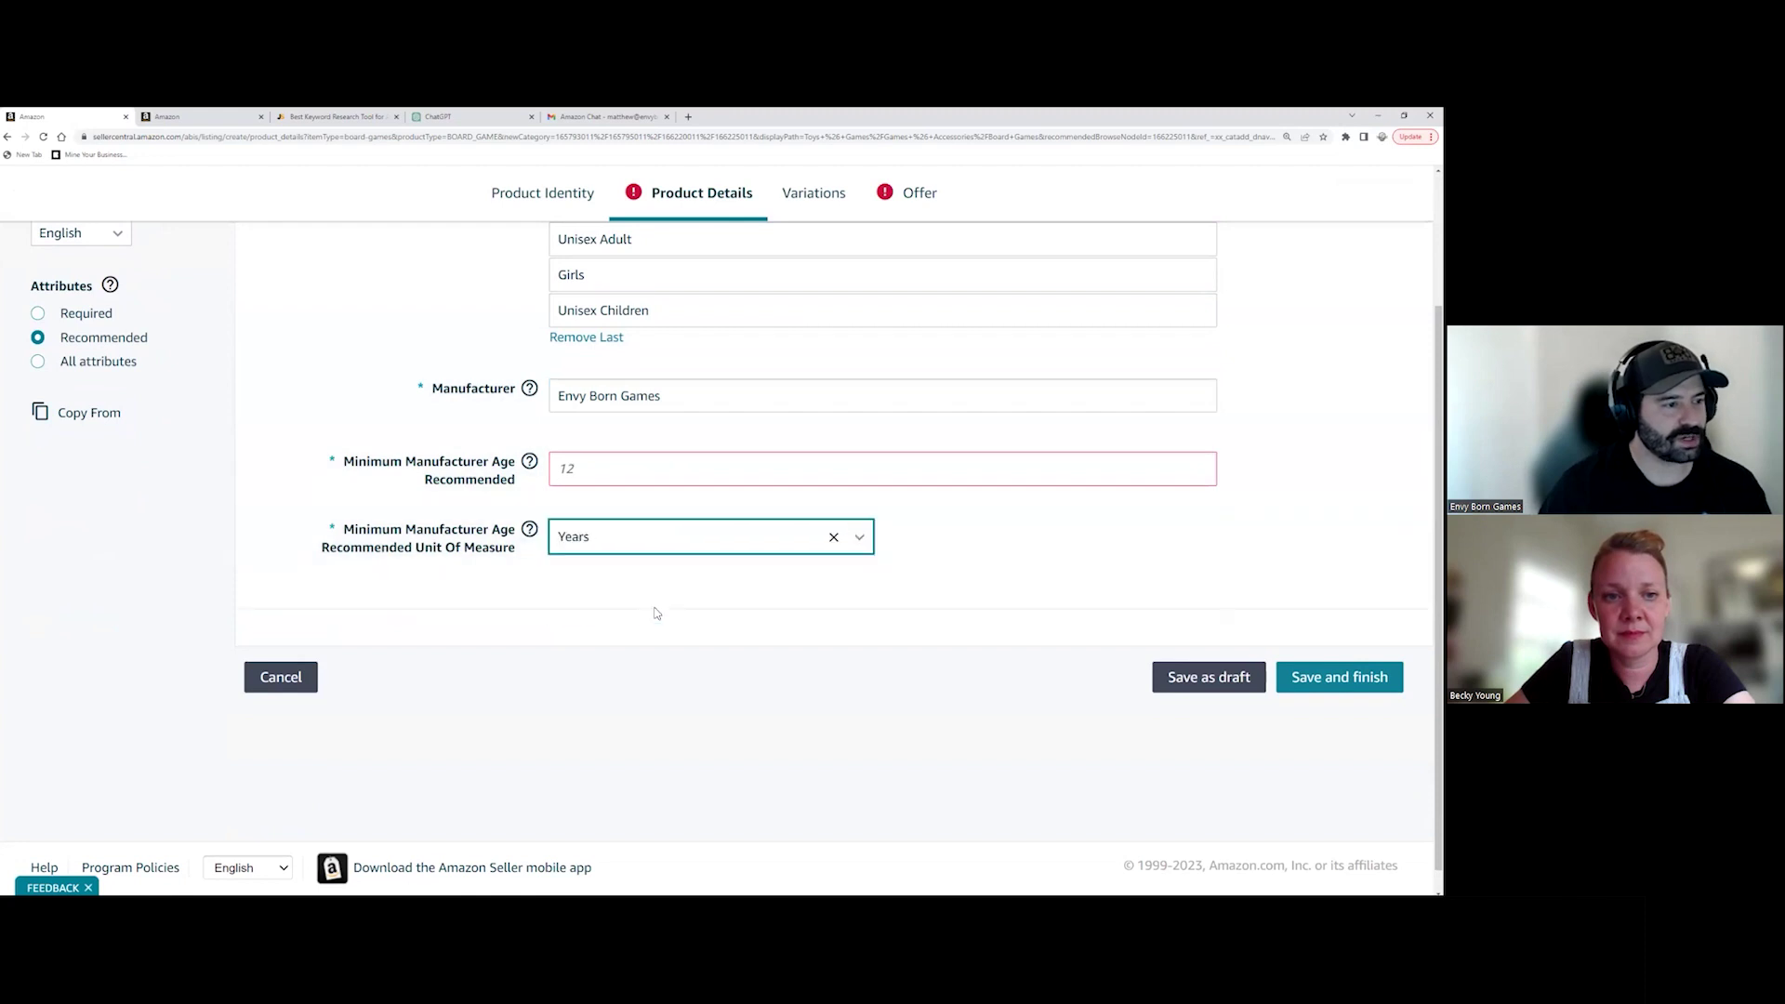
Step: Set the minimum manufacturer age recommended for the game to 14
left_click(665, 443)
type("14")
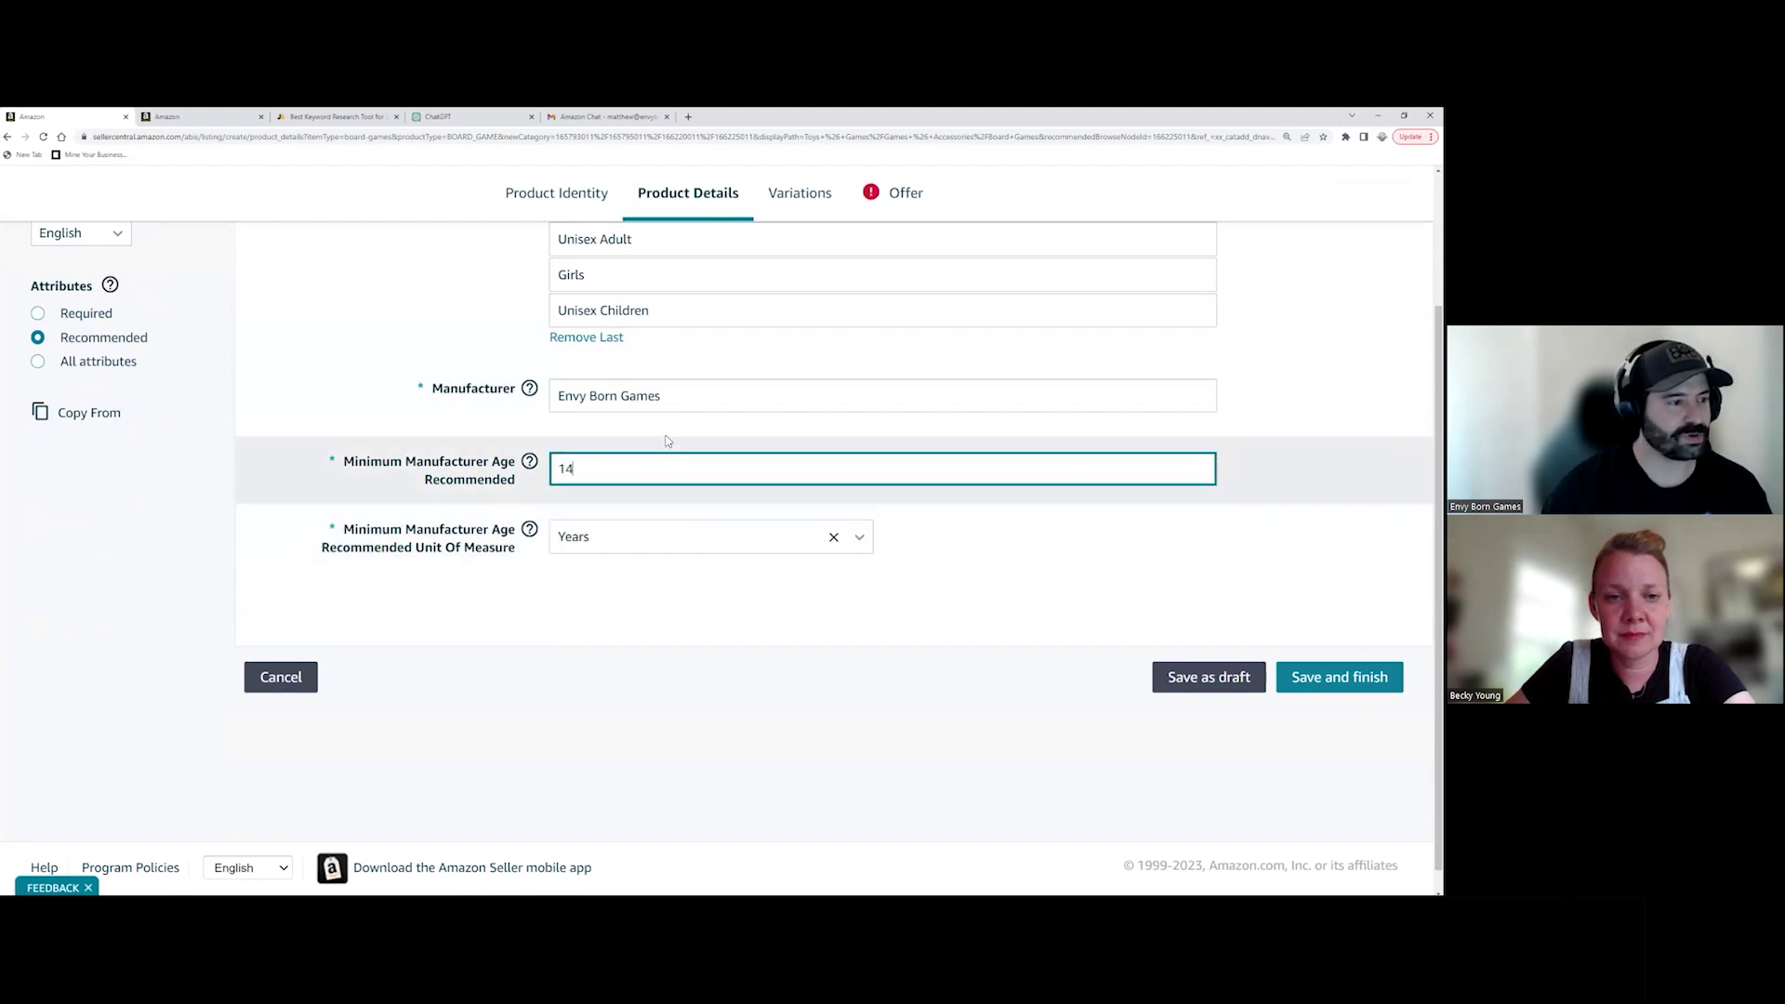
left_click(1027, 602)
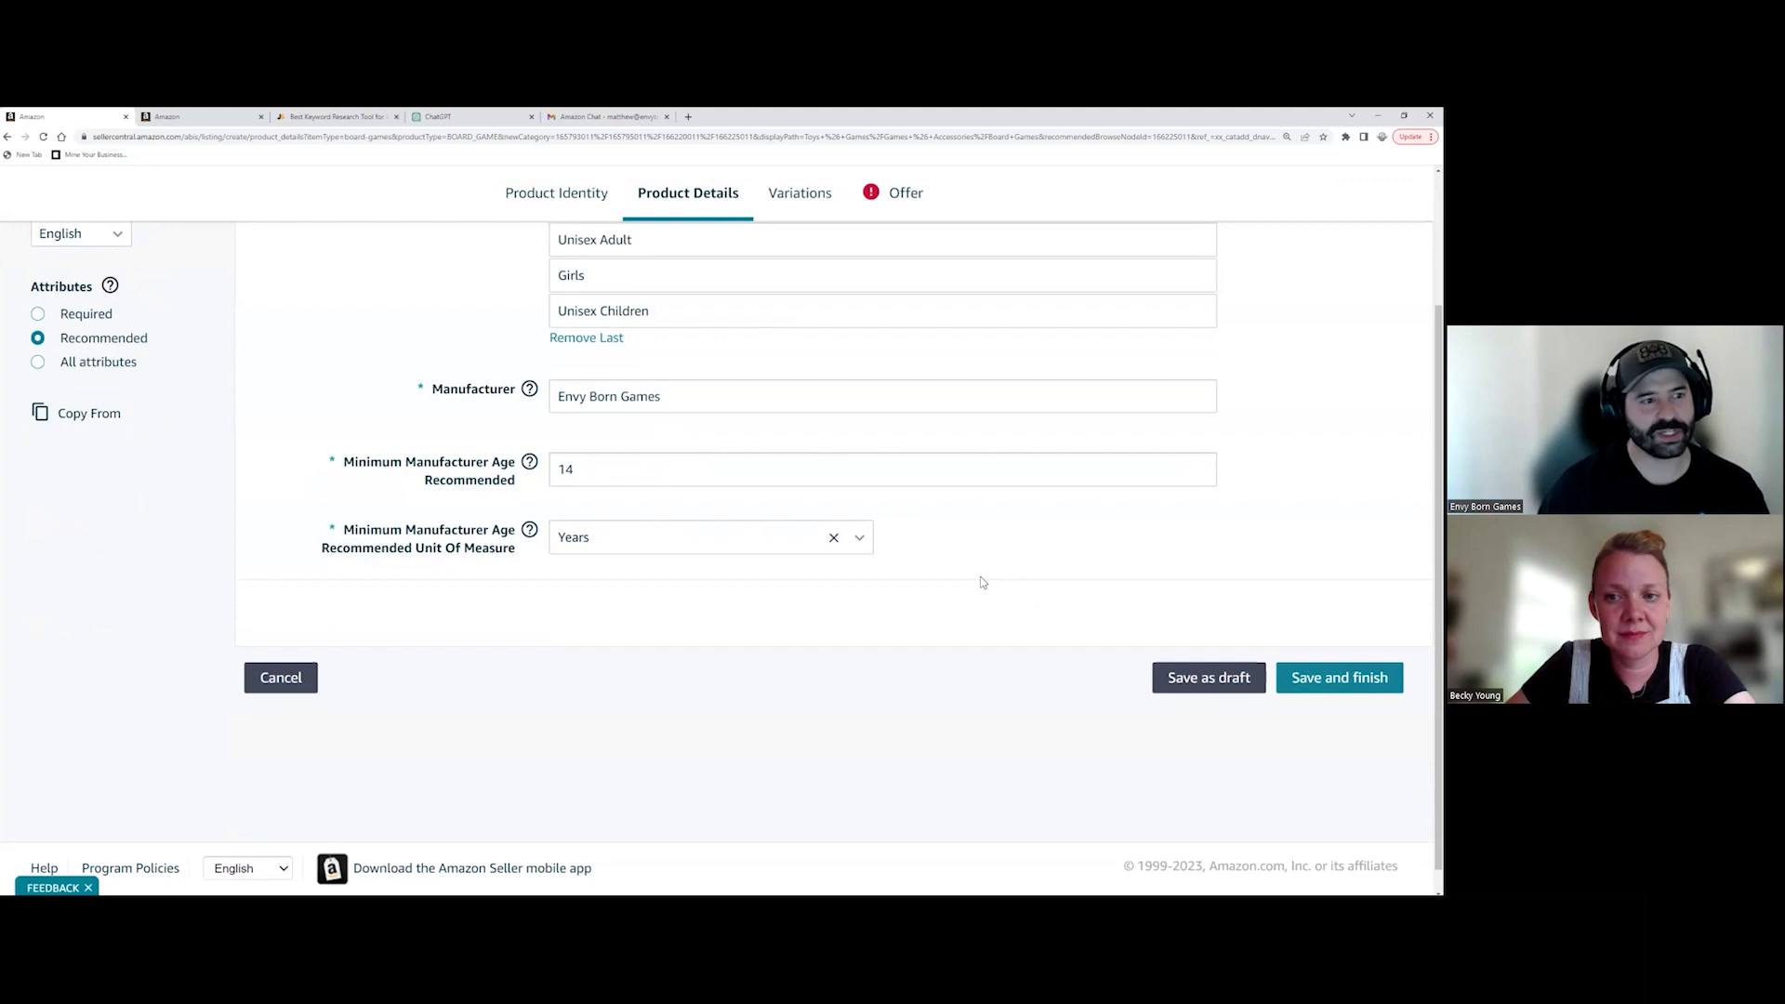
scroll(985, 578, "up", 1)
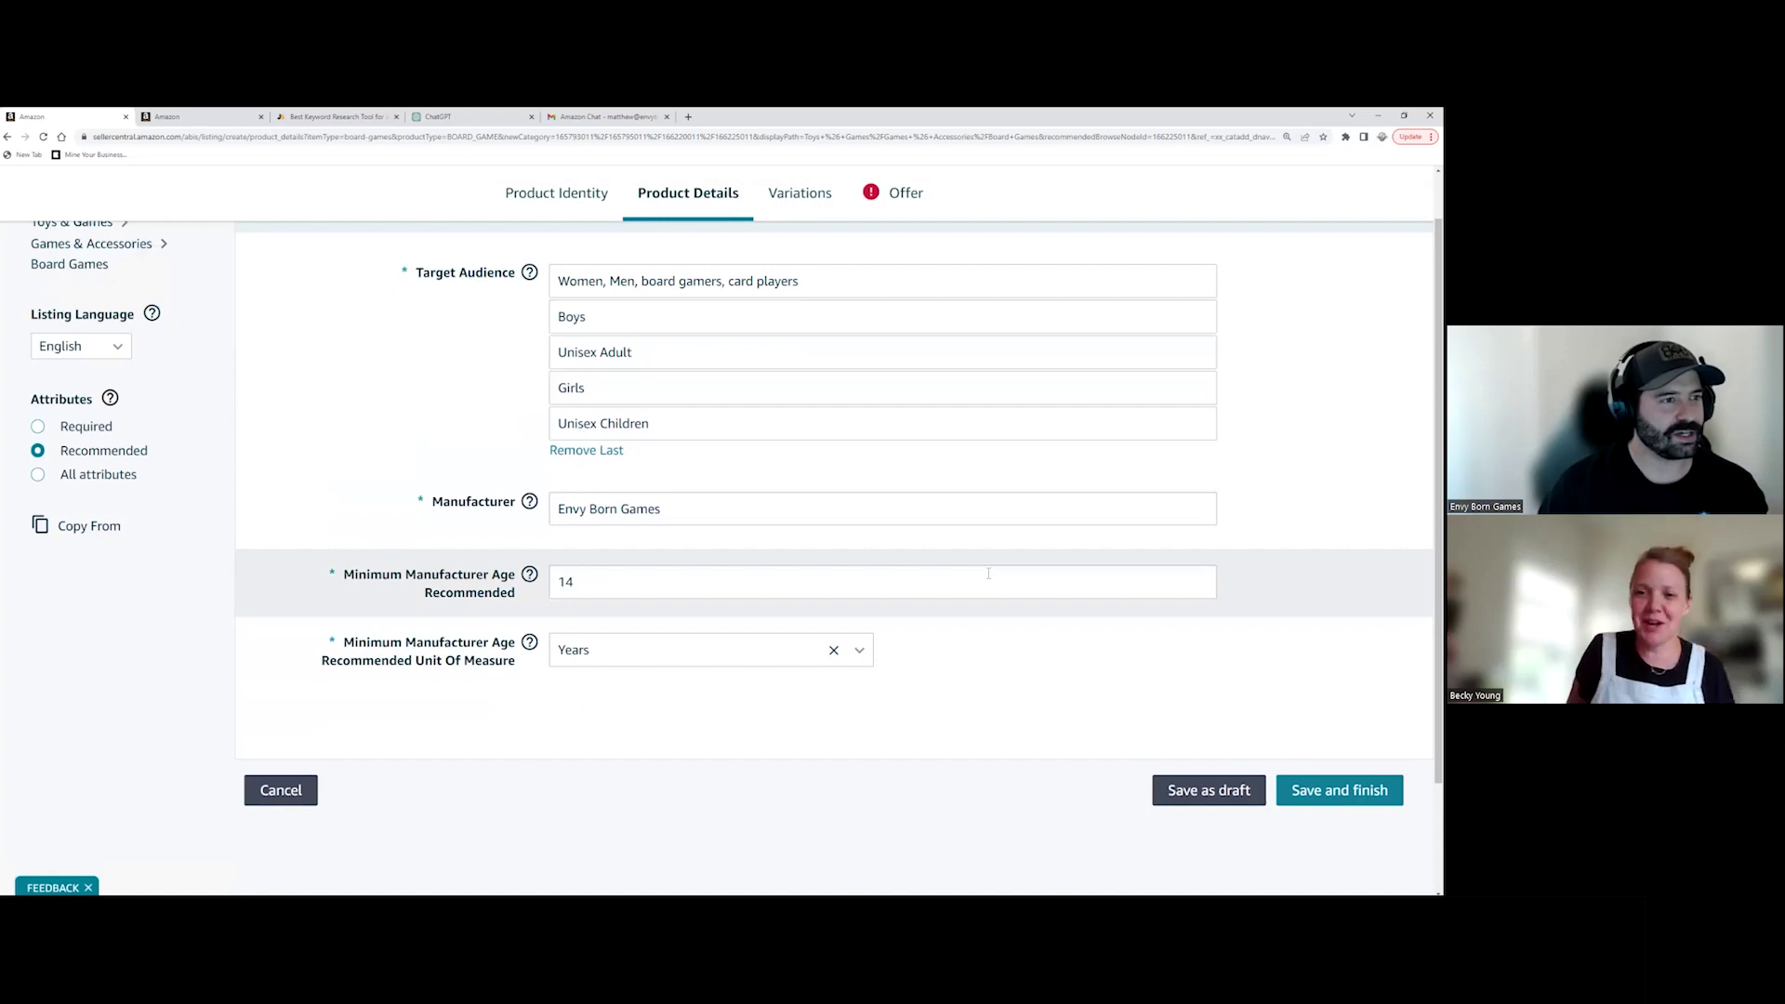
scroll(988, 574, "up", 1)
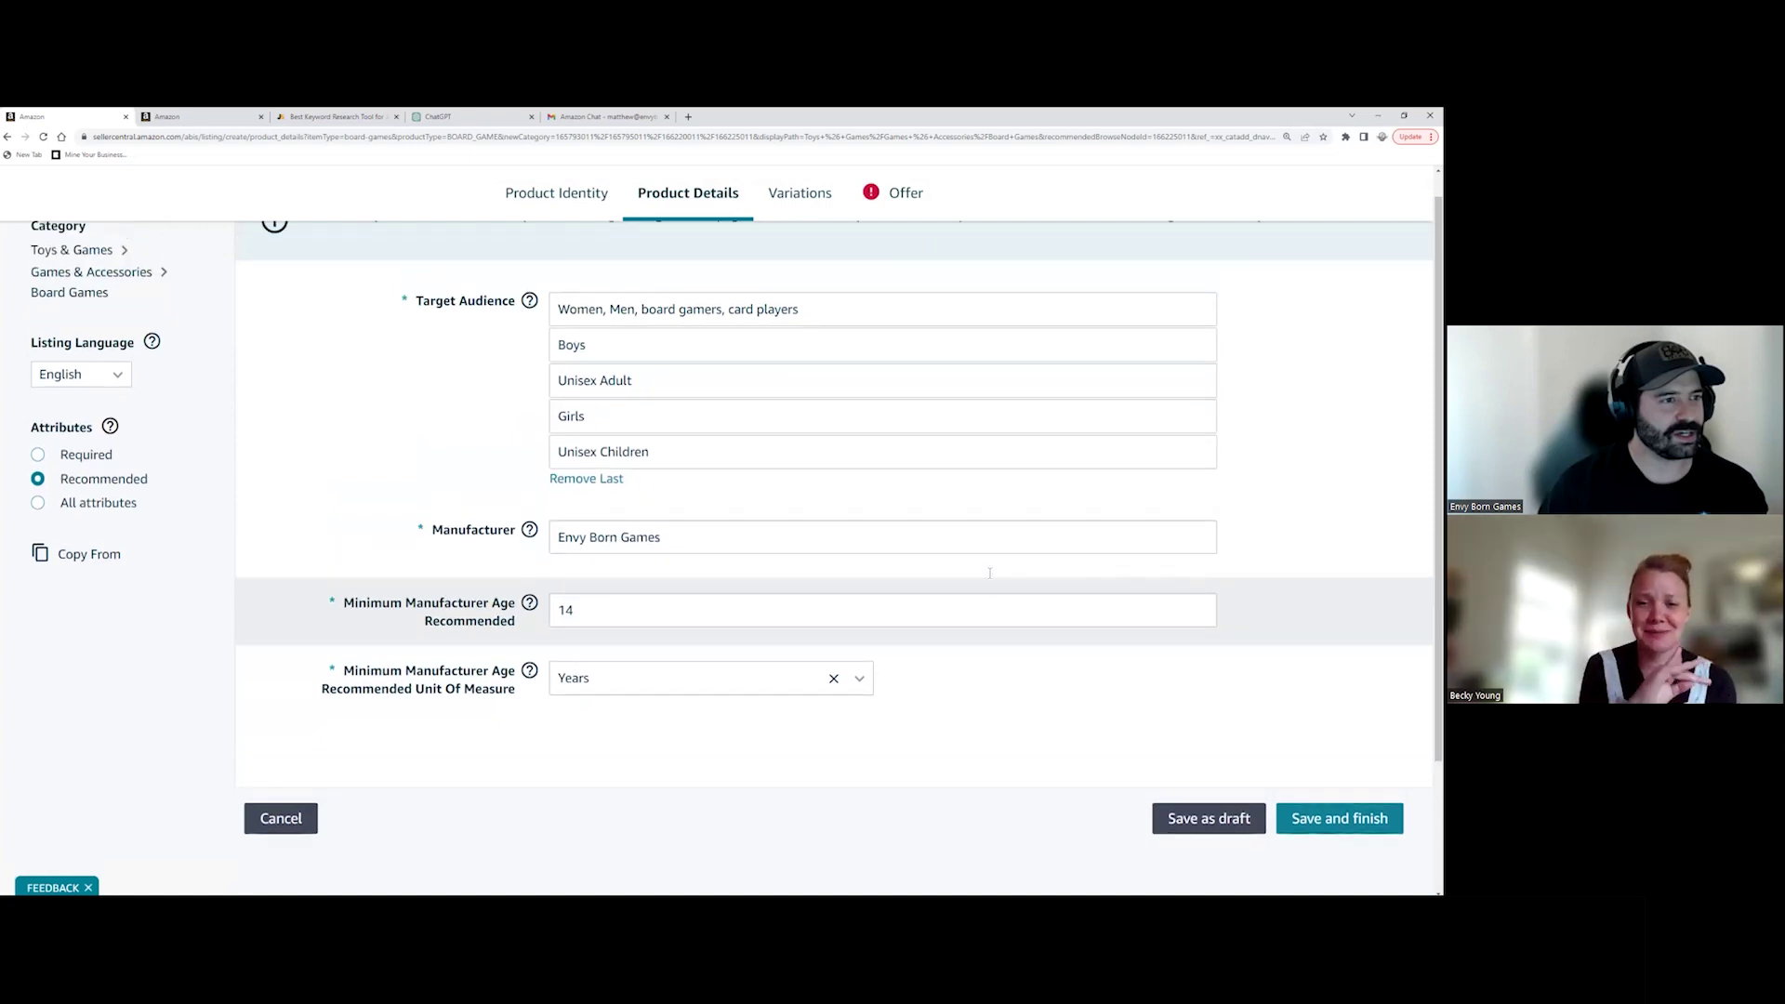
scroll(989, 572, "up", 1)
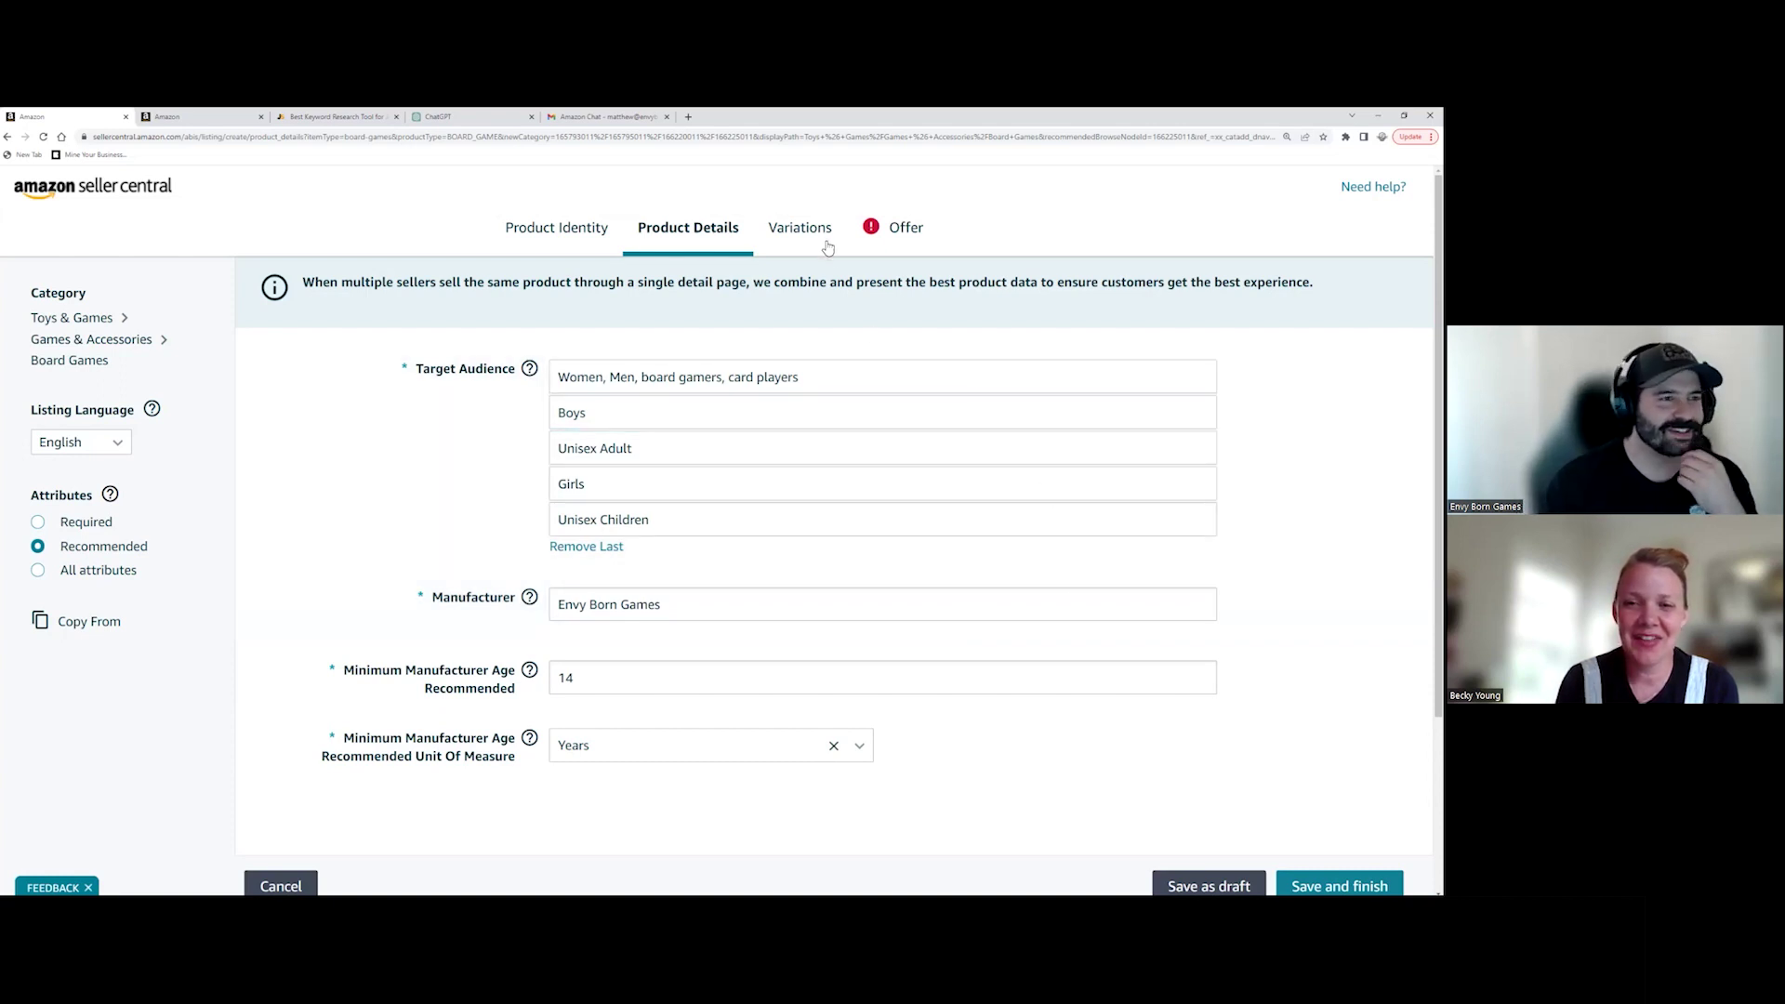
Step: Look over the available variation types and the product identity entries
left_click(825, 238)
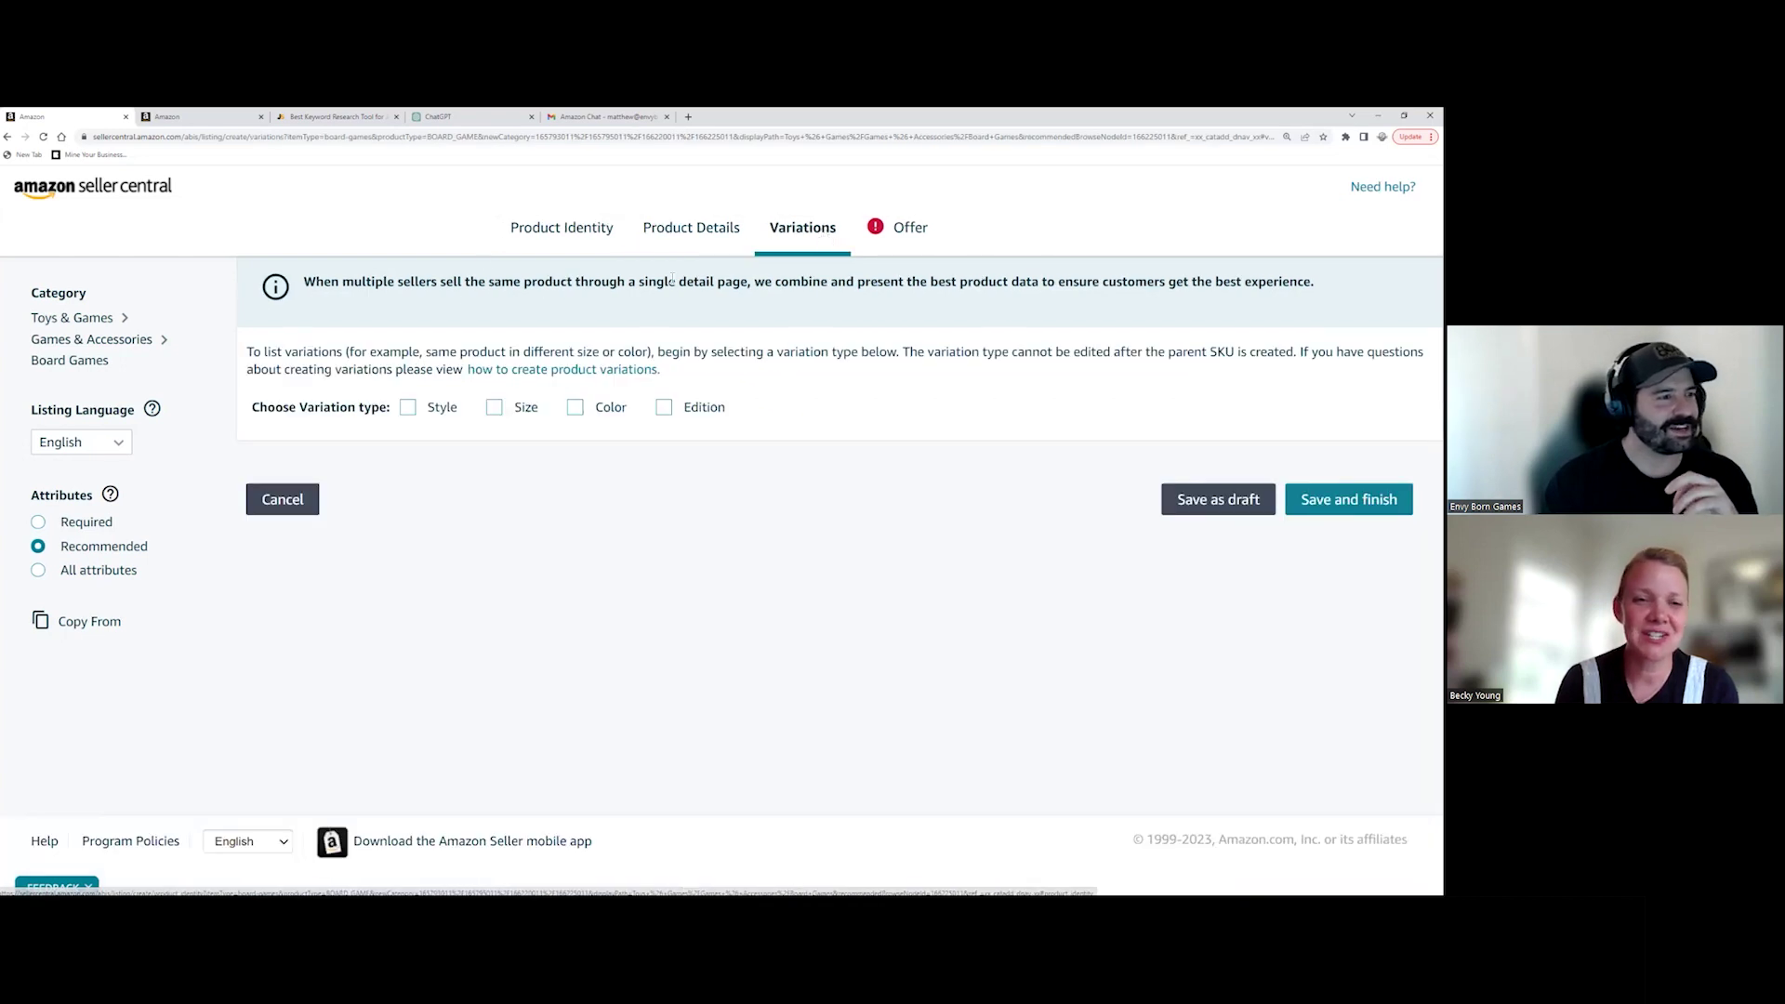
left_click(668, 225)
left_click(567, 235)
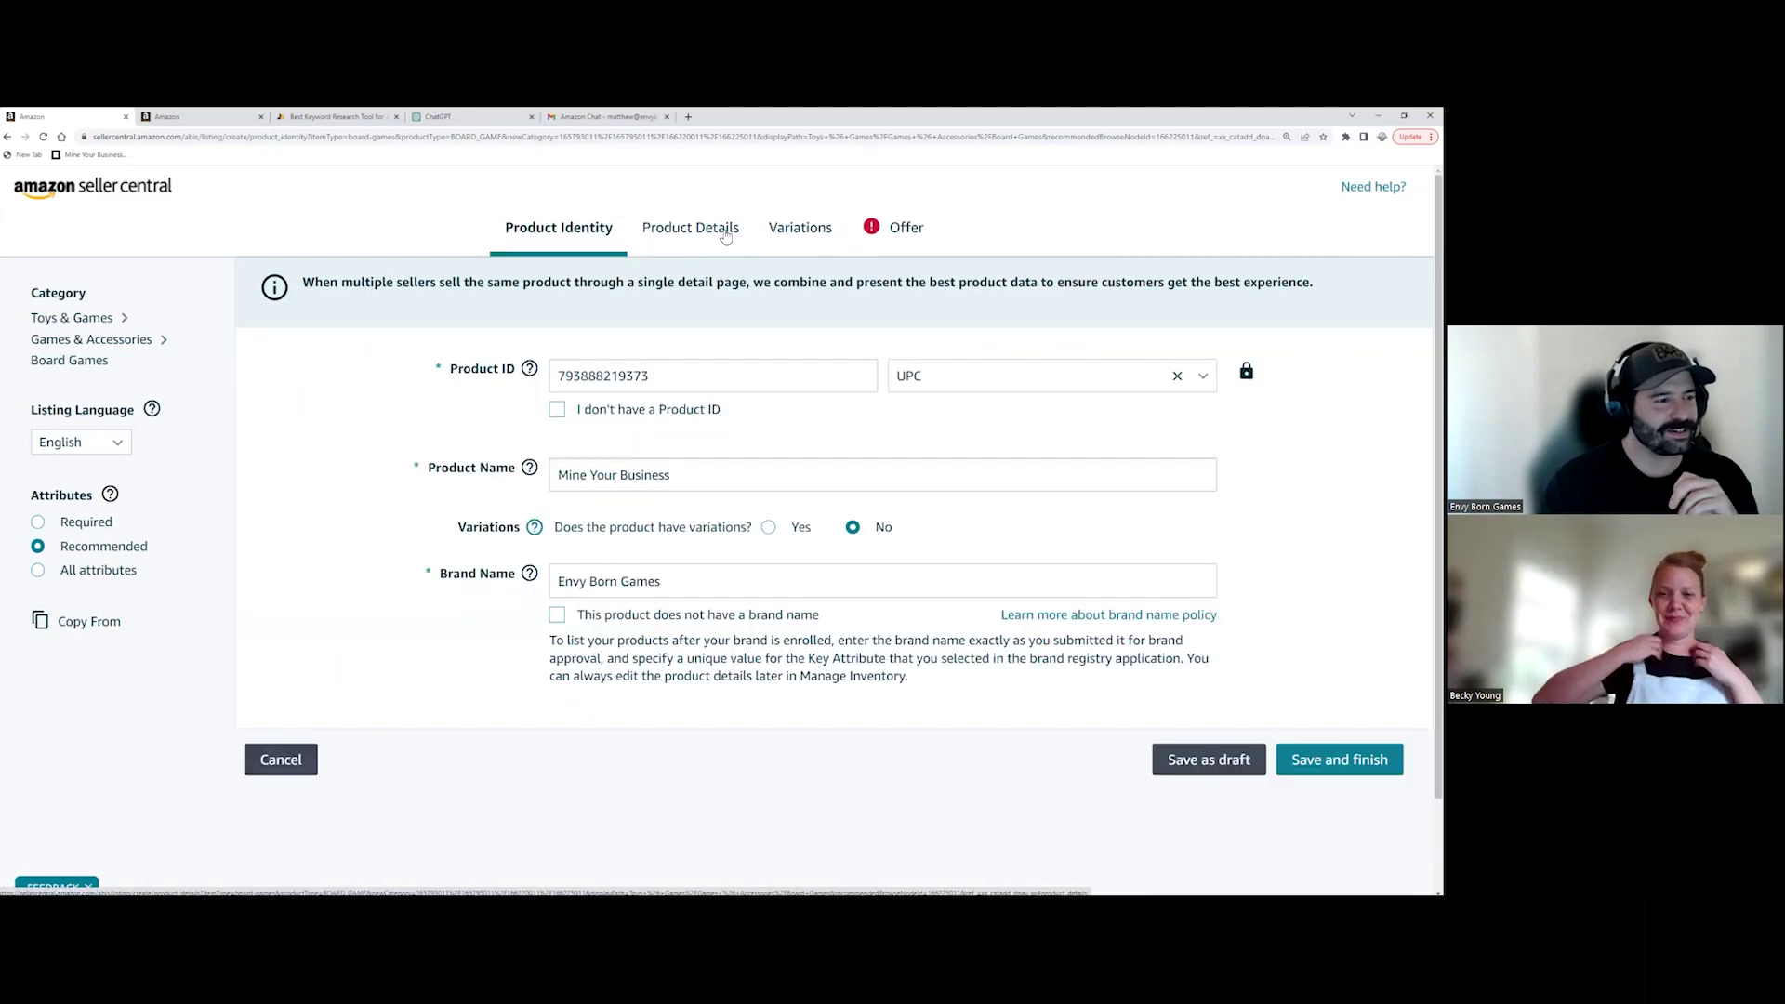
Step: Choose Edition as the listing's variation type and add Shovel as the first edition
left_click(806, 236)
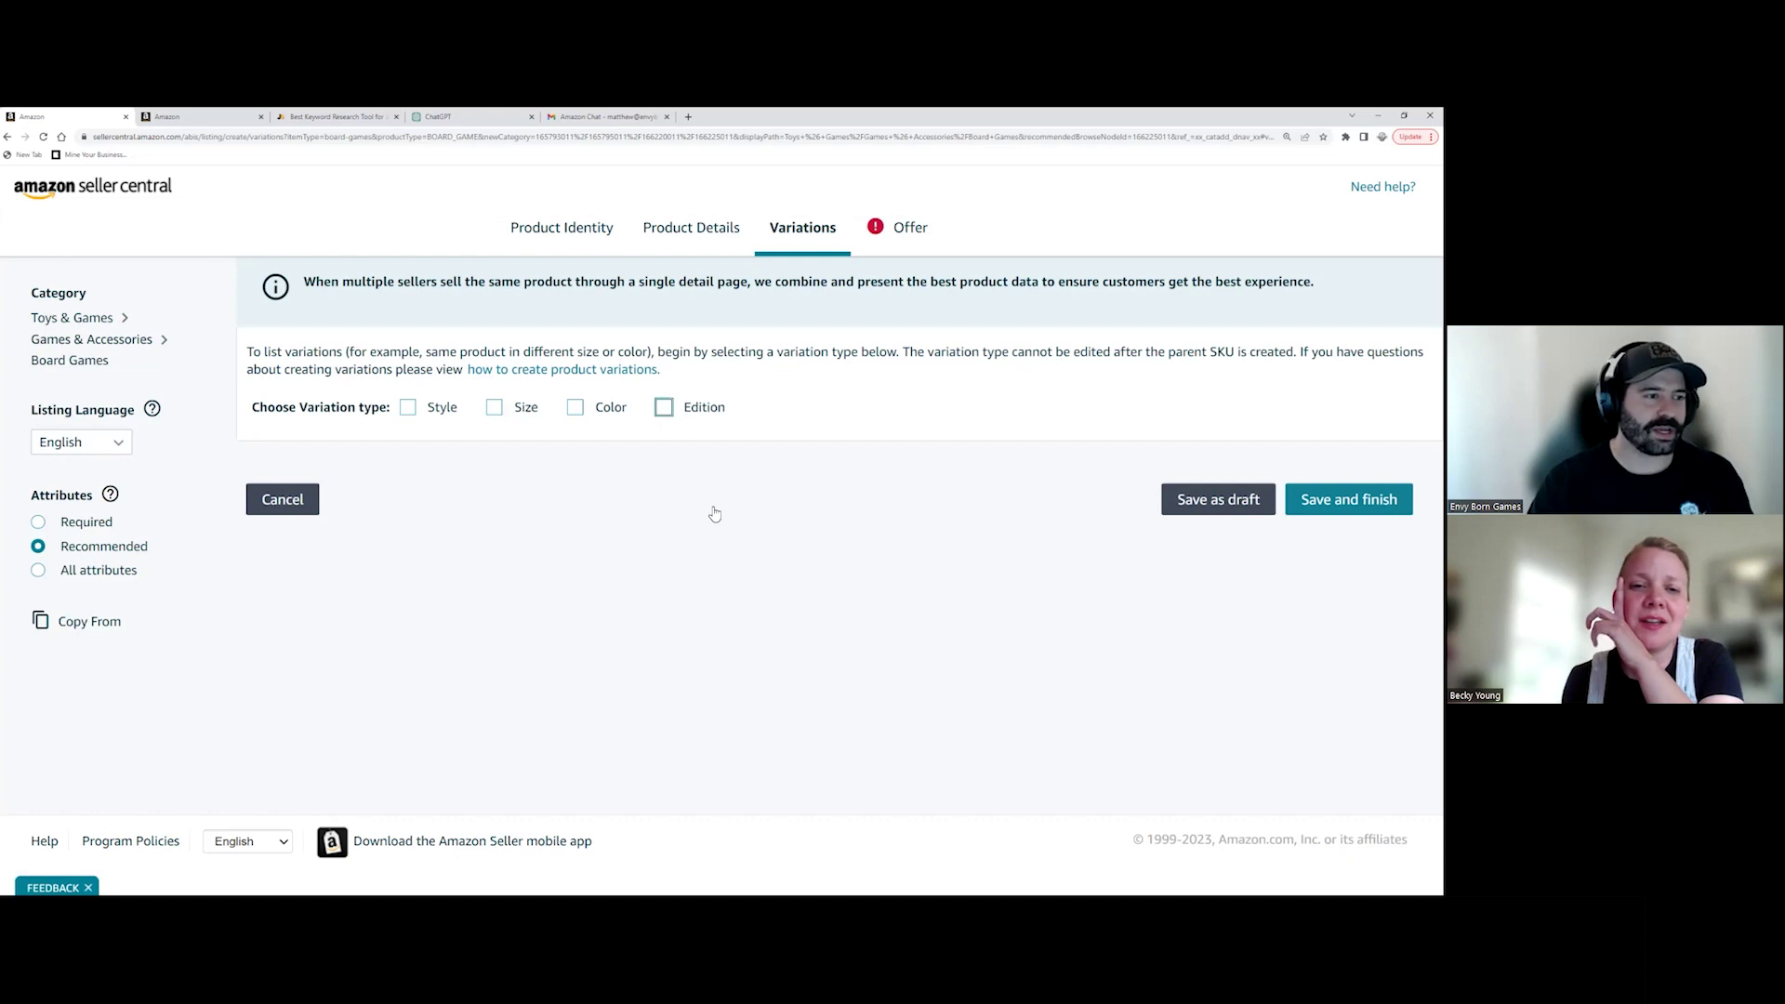
left_click(663, 408)
left_click(575, 606)
left_click(572, 607)
type("Shovel")
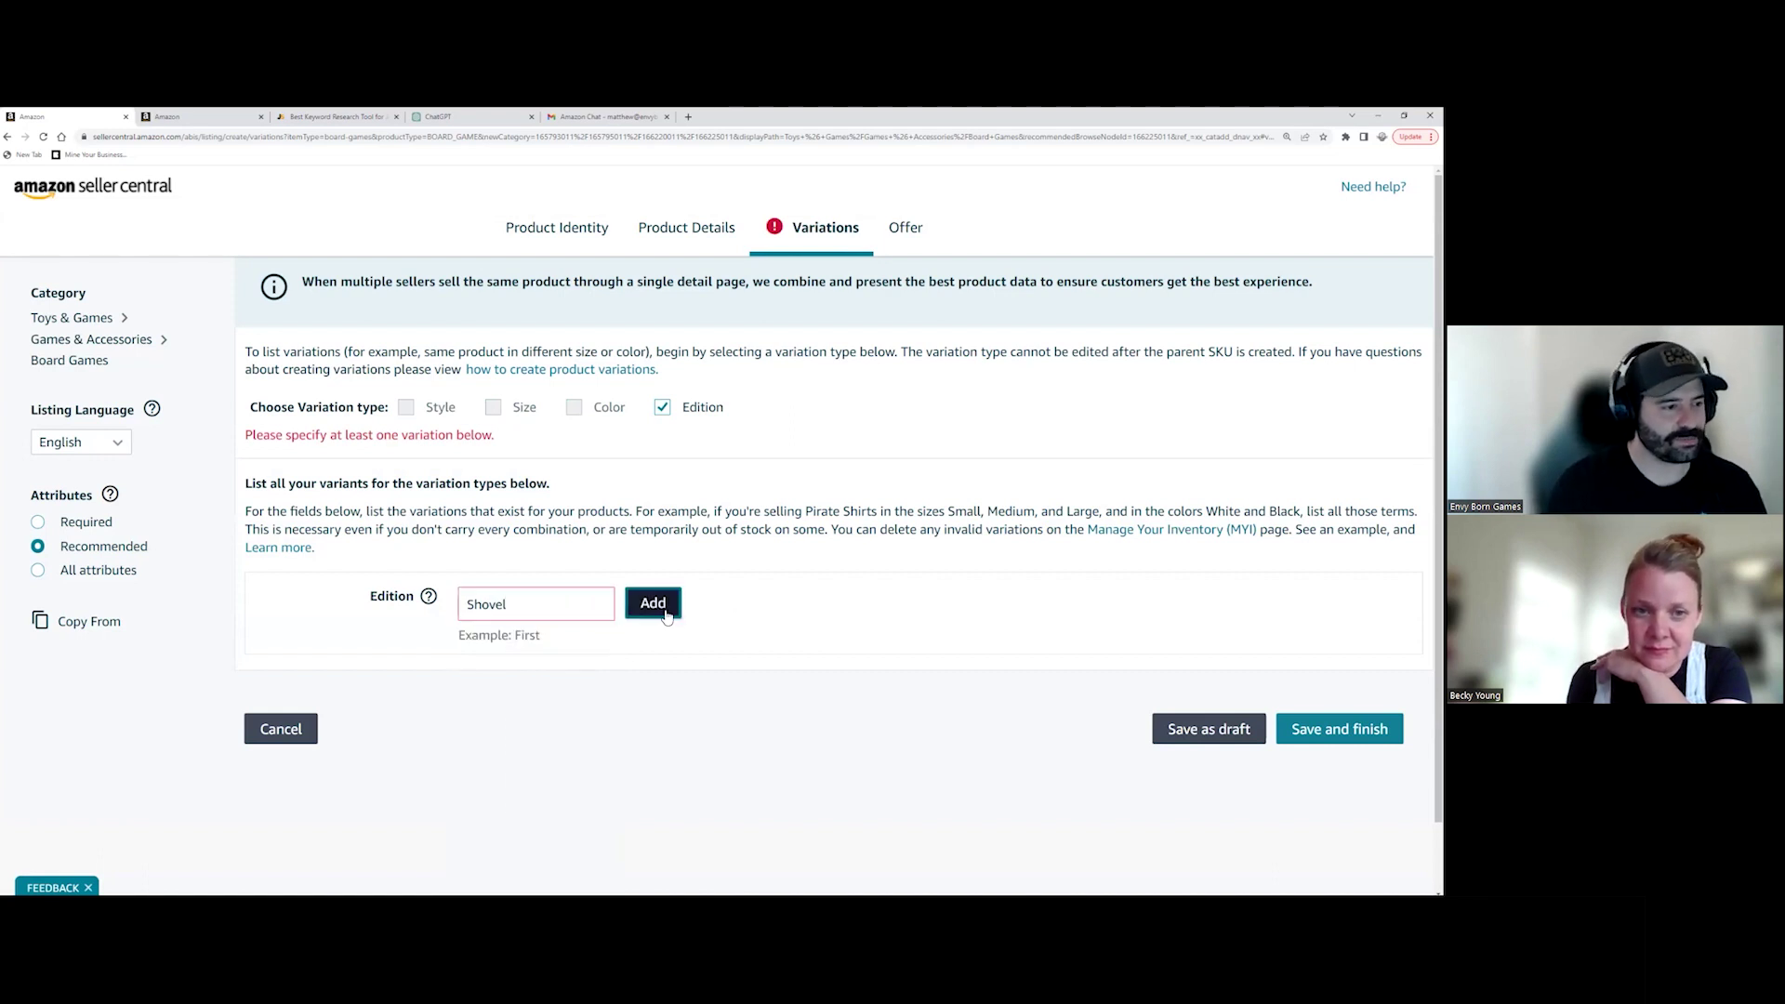
left_click(656, 604)
Step: Add Pickaxe as the second edition of the game
left_click(535, 596)
type("Pi")
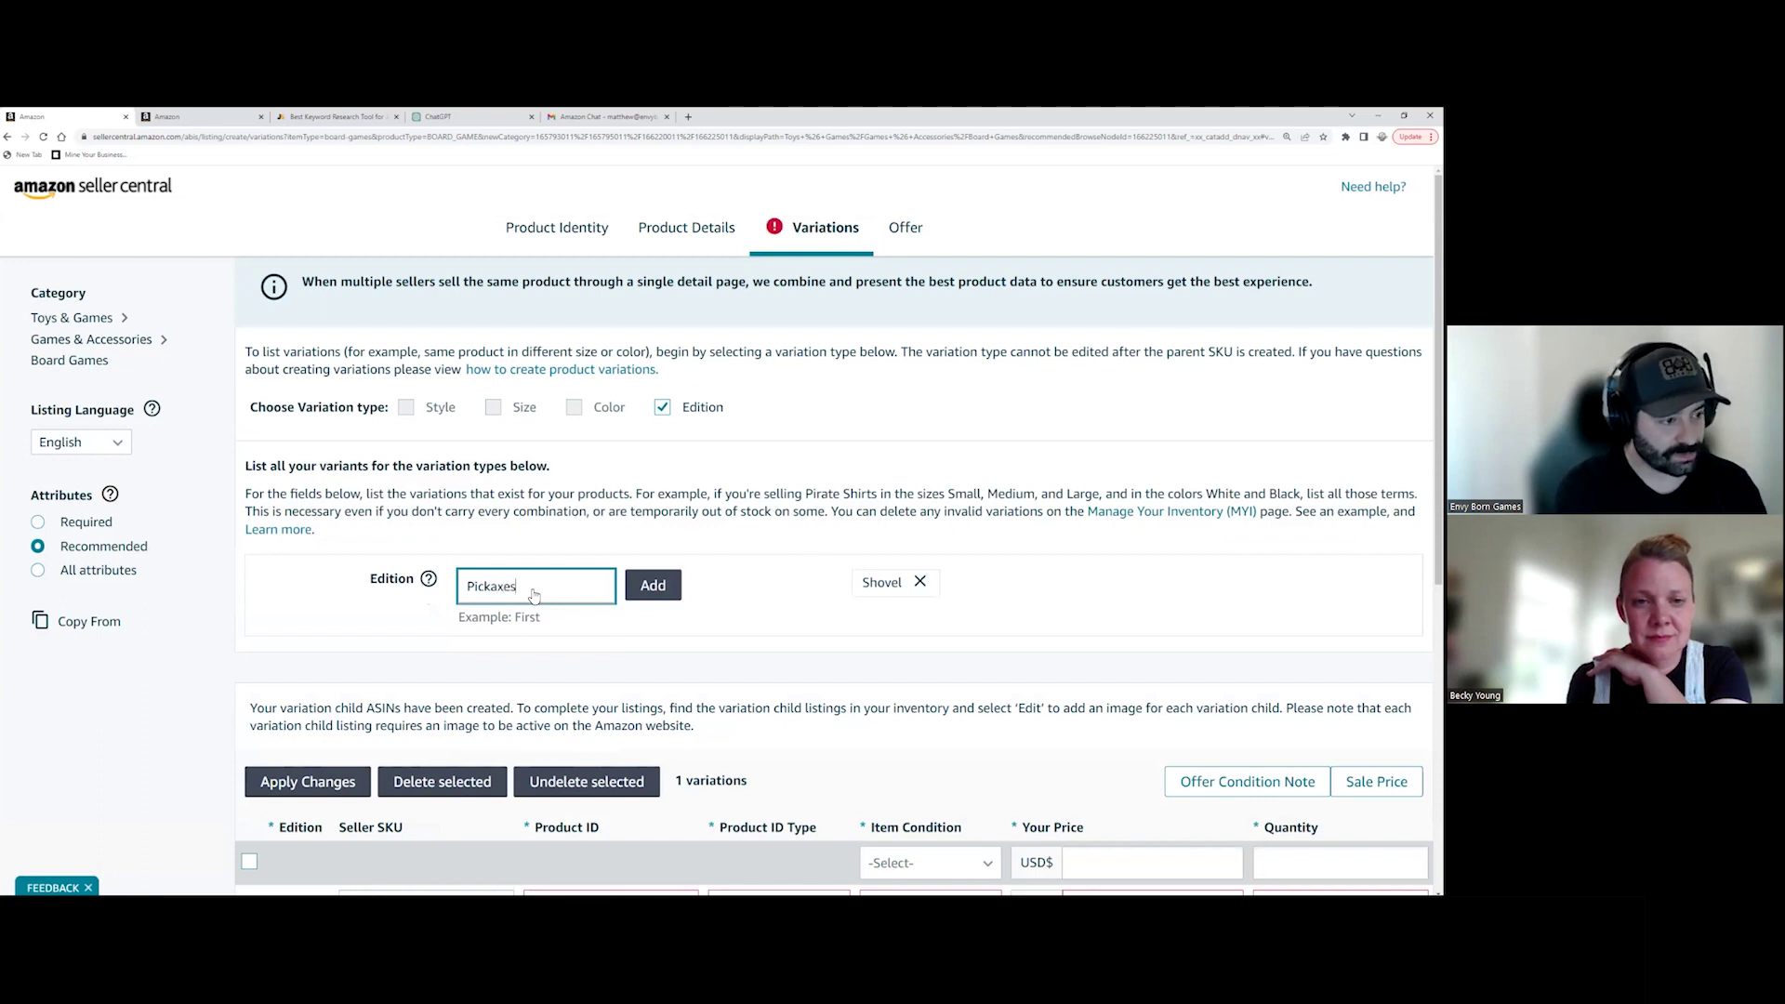
type("ckaxe")
left_click(656, 586)
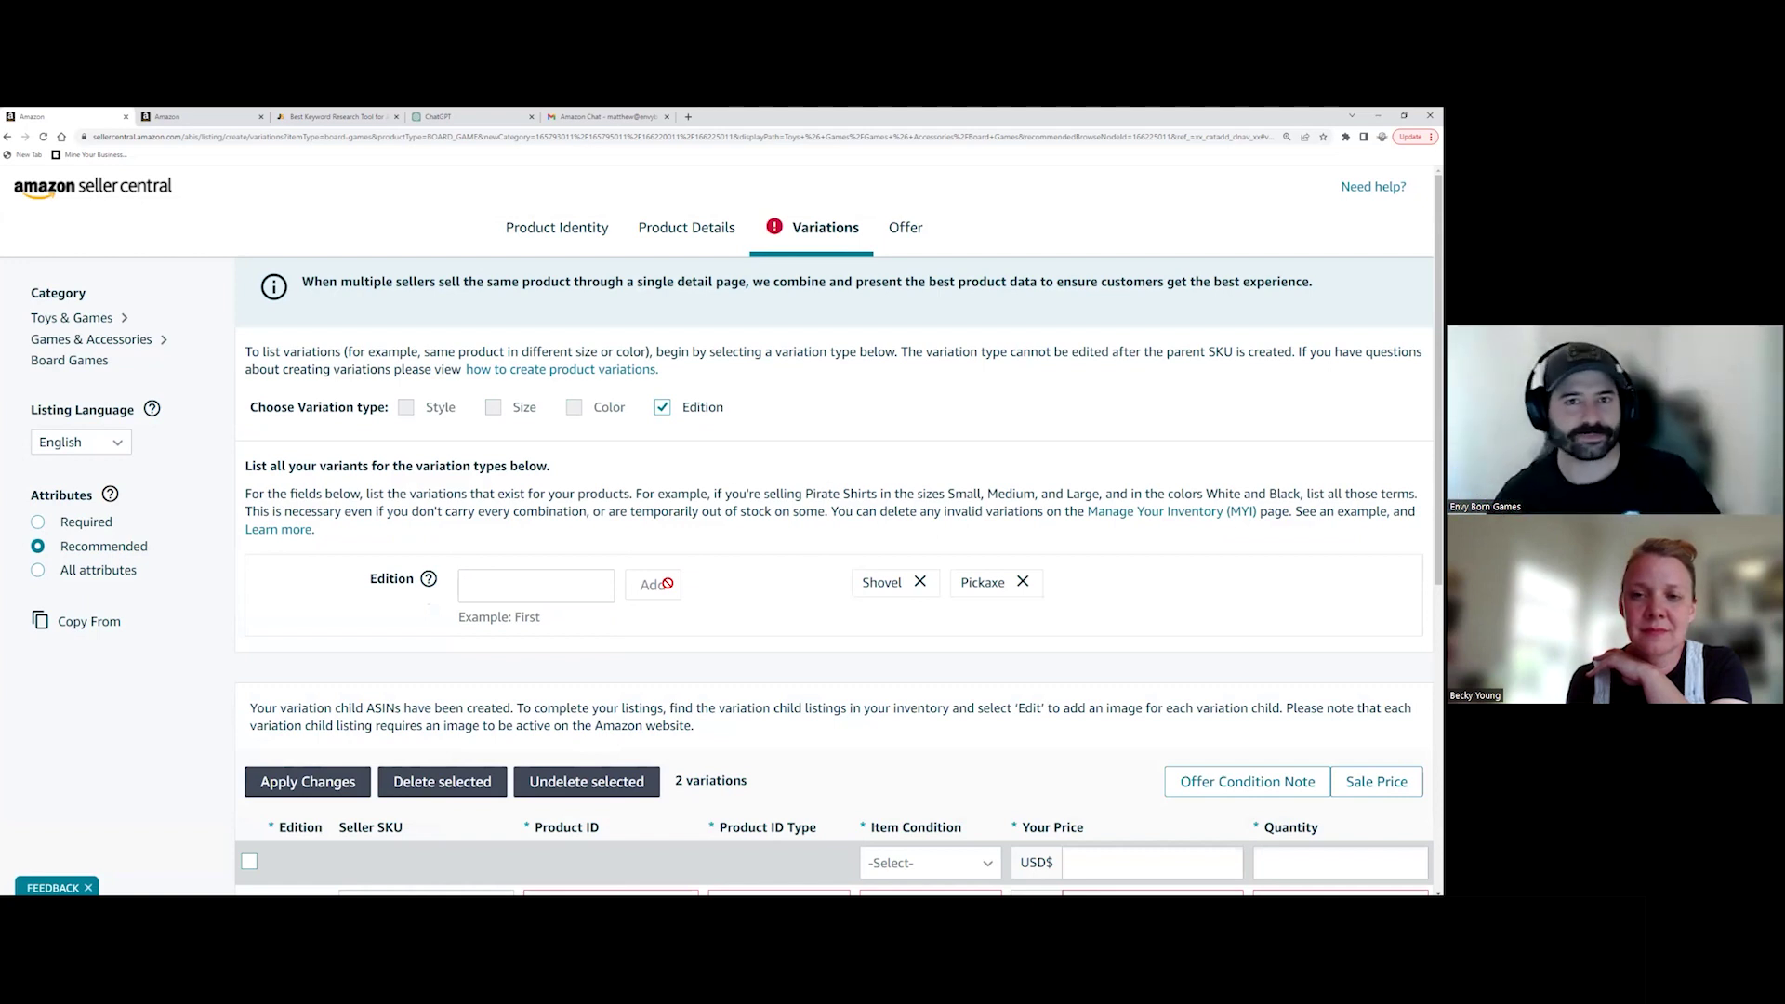
scroll(808, 548, "down", 3)
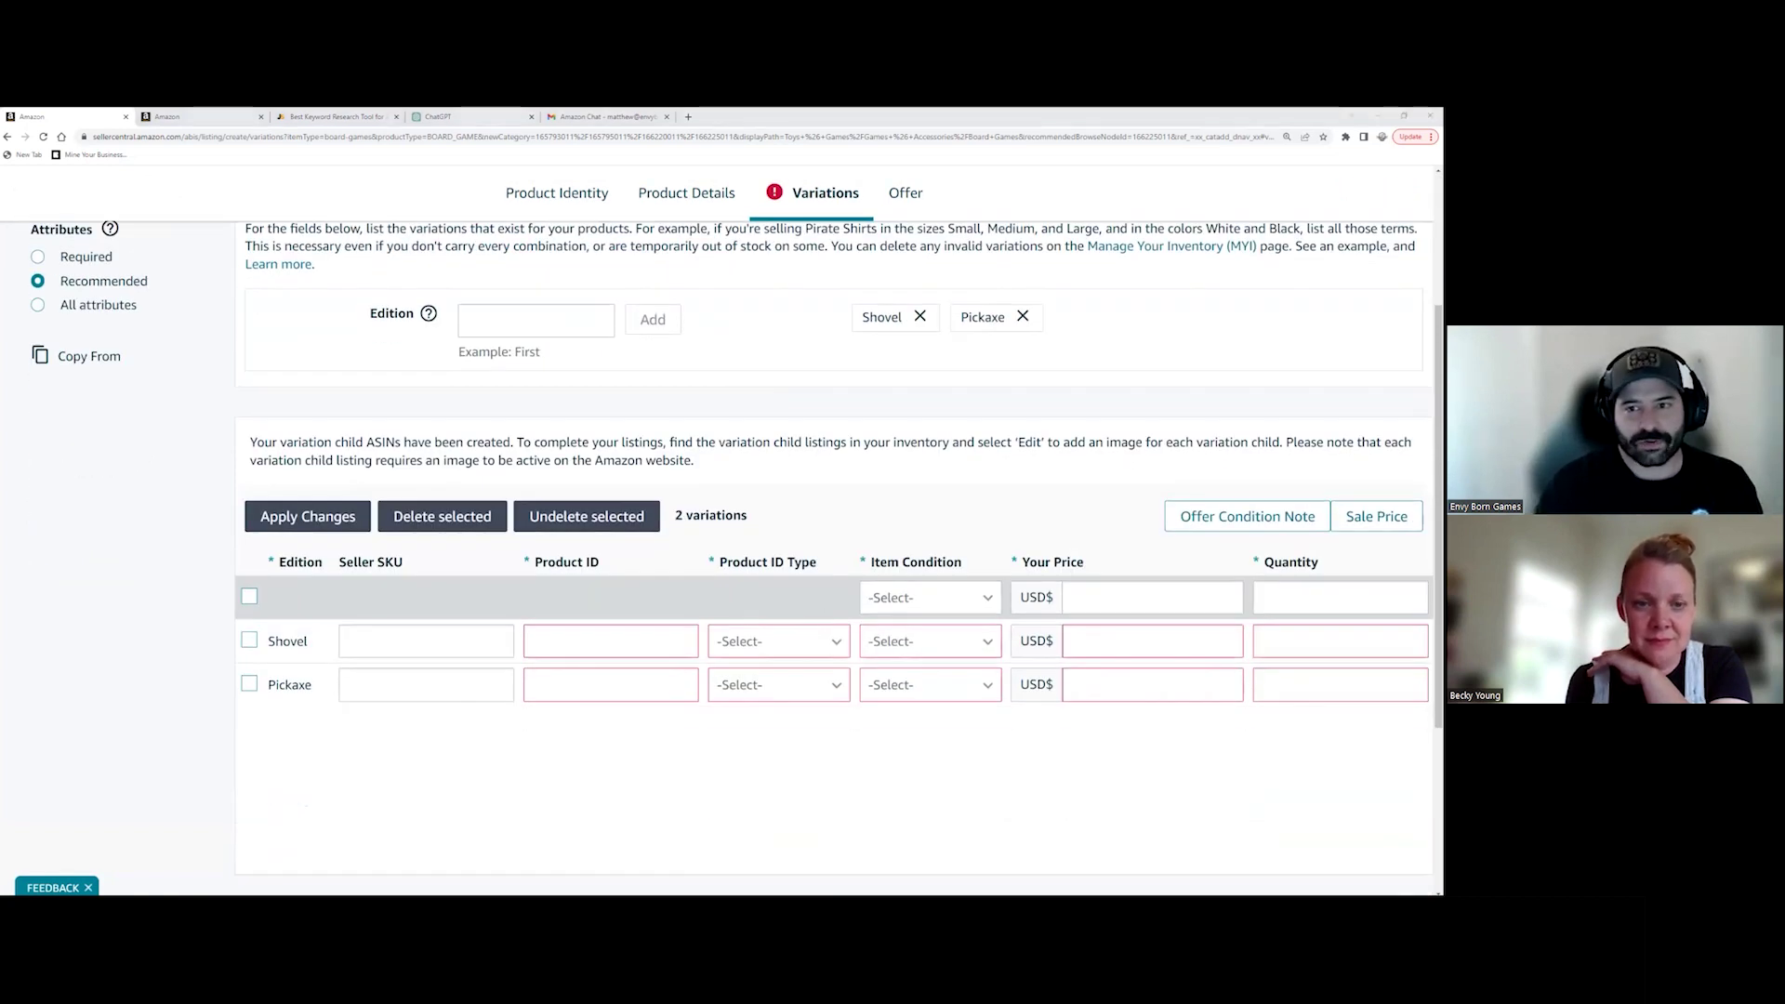
left_click(554, 693)
key("ctrl+v")
key("alt+Tab")
left_click(577, 642)
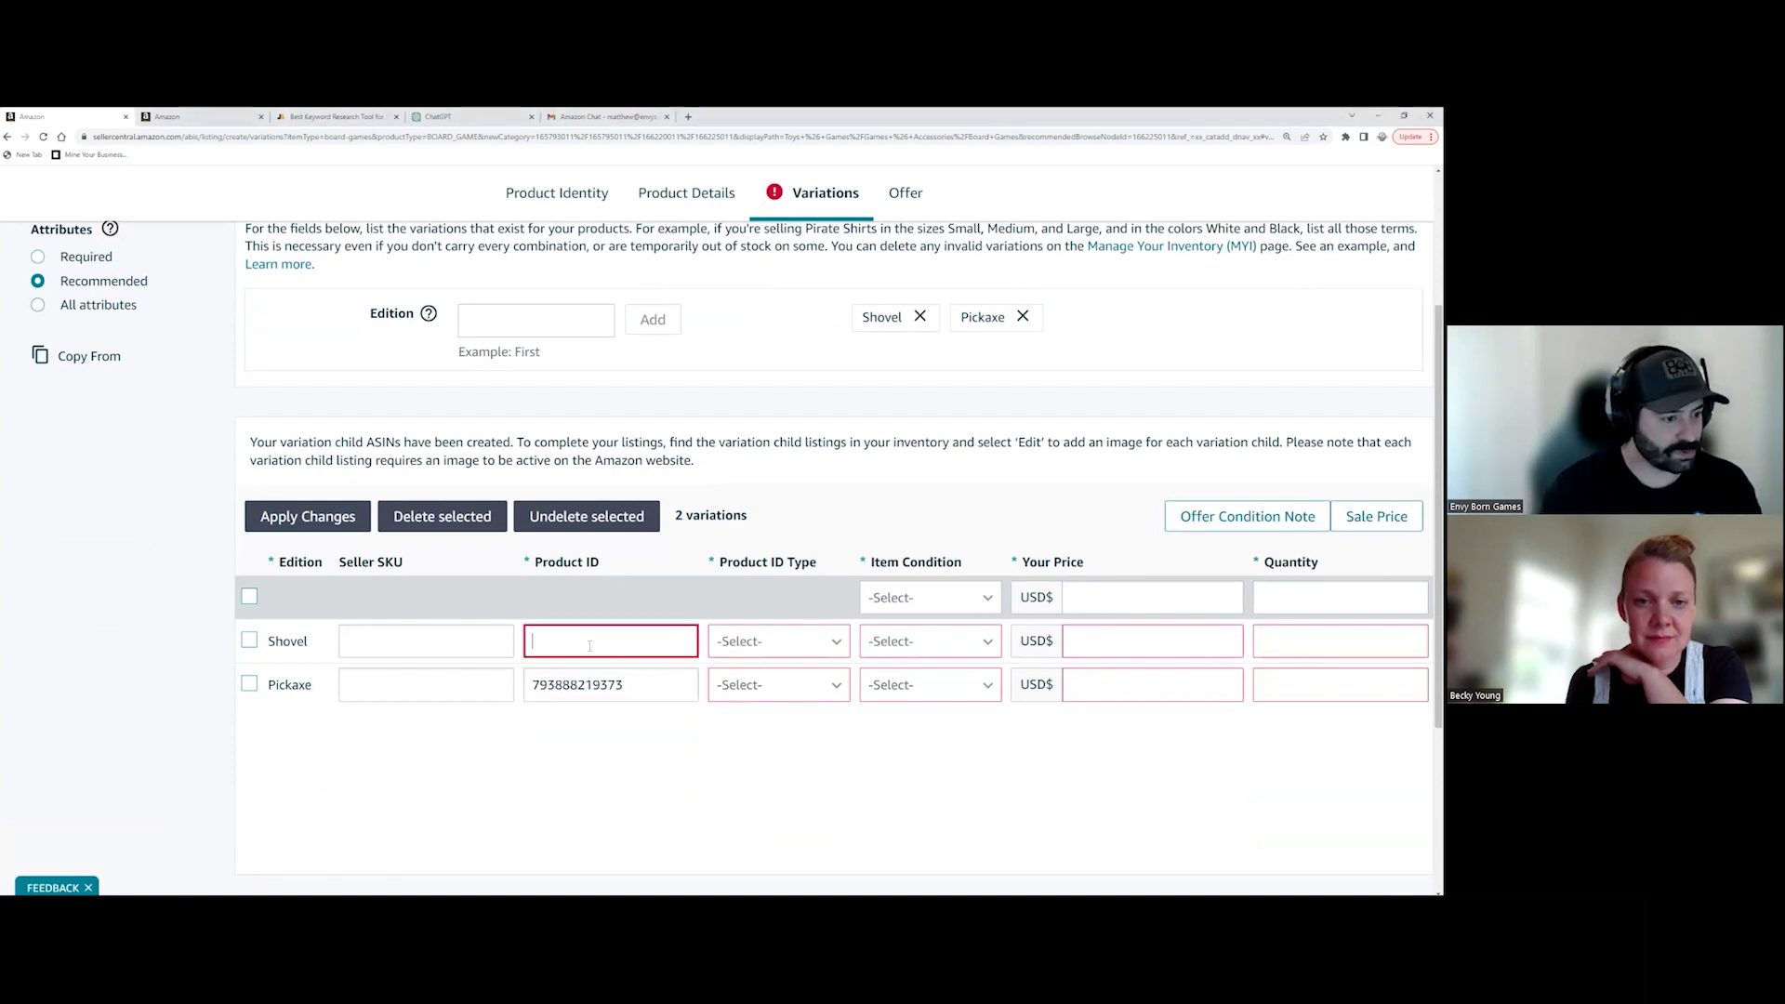
key("ctrl+v")
Step: Set the Product ID Type to UPC and the Item Condition to New for both the Shovel and Pickaxe variations
left_click(777, 641)
left_click(737, 780)
left_click(778, 684)
left_click(739, 822)
left_click(967, 641)
left_click(950, 676)
left_click(966, 684)
left_click(929, 720)
Step: Set the price to 25.00 USD and the quantity to 24 for both the Shovel and Pickaxe variations
left_click(1064, 640)
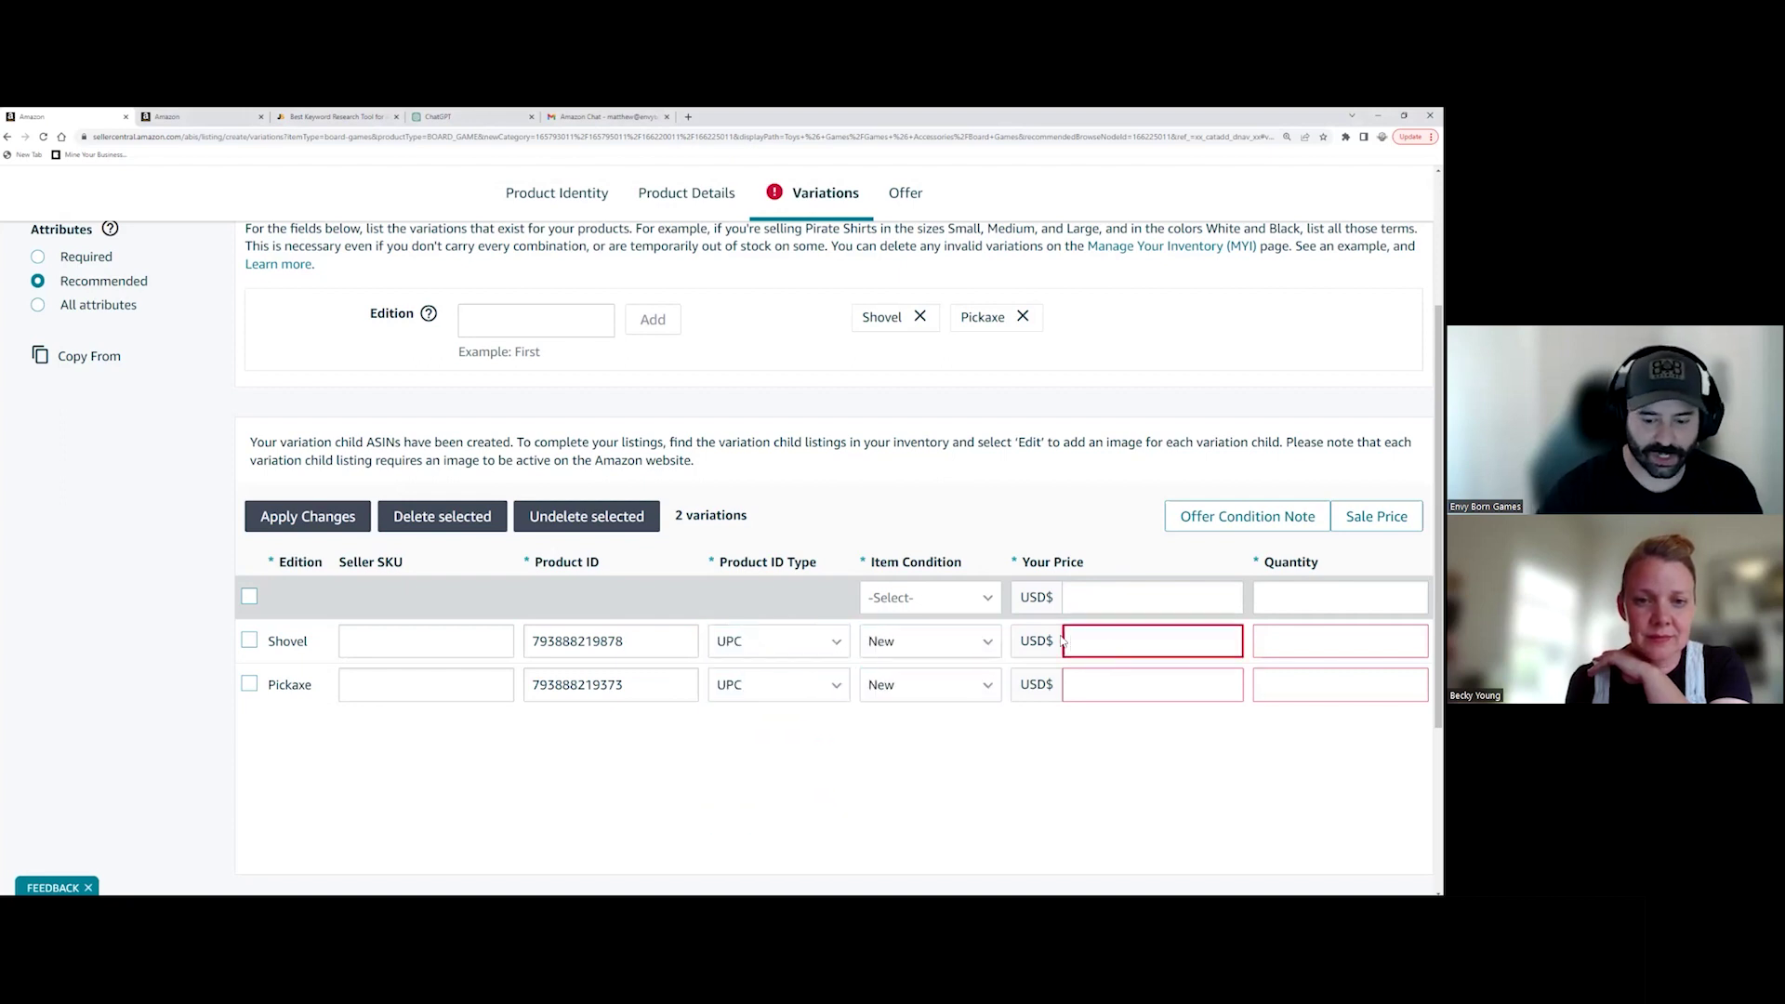
left_click(1069, 684)
type("25")
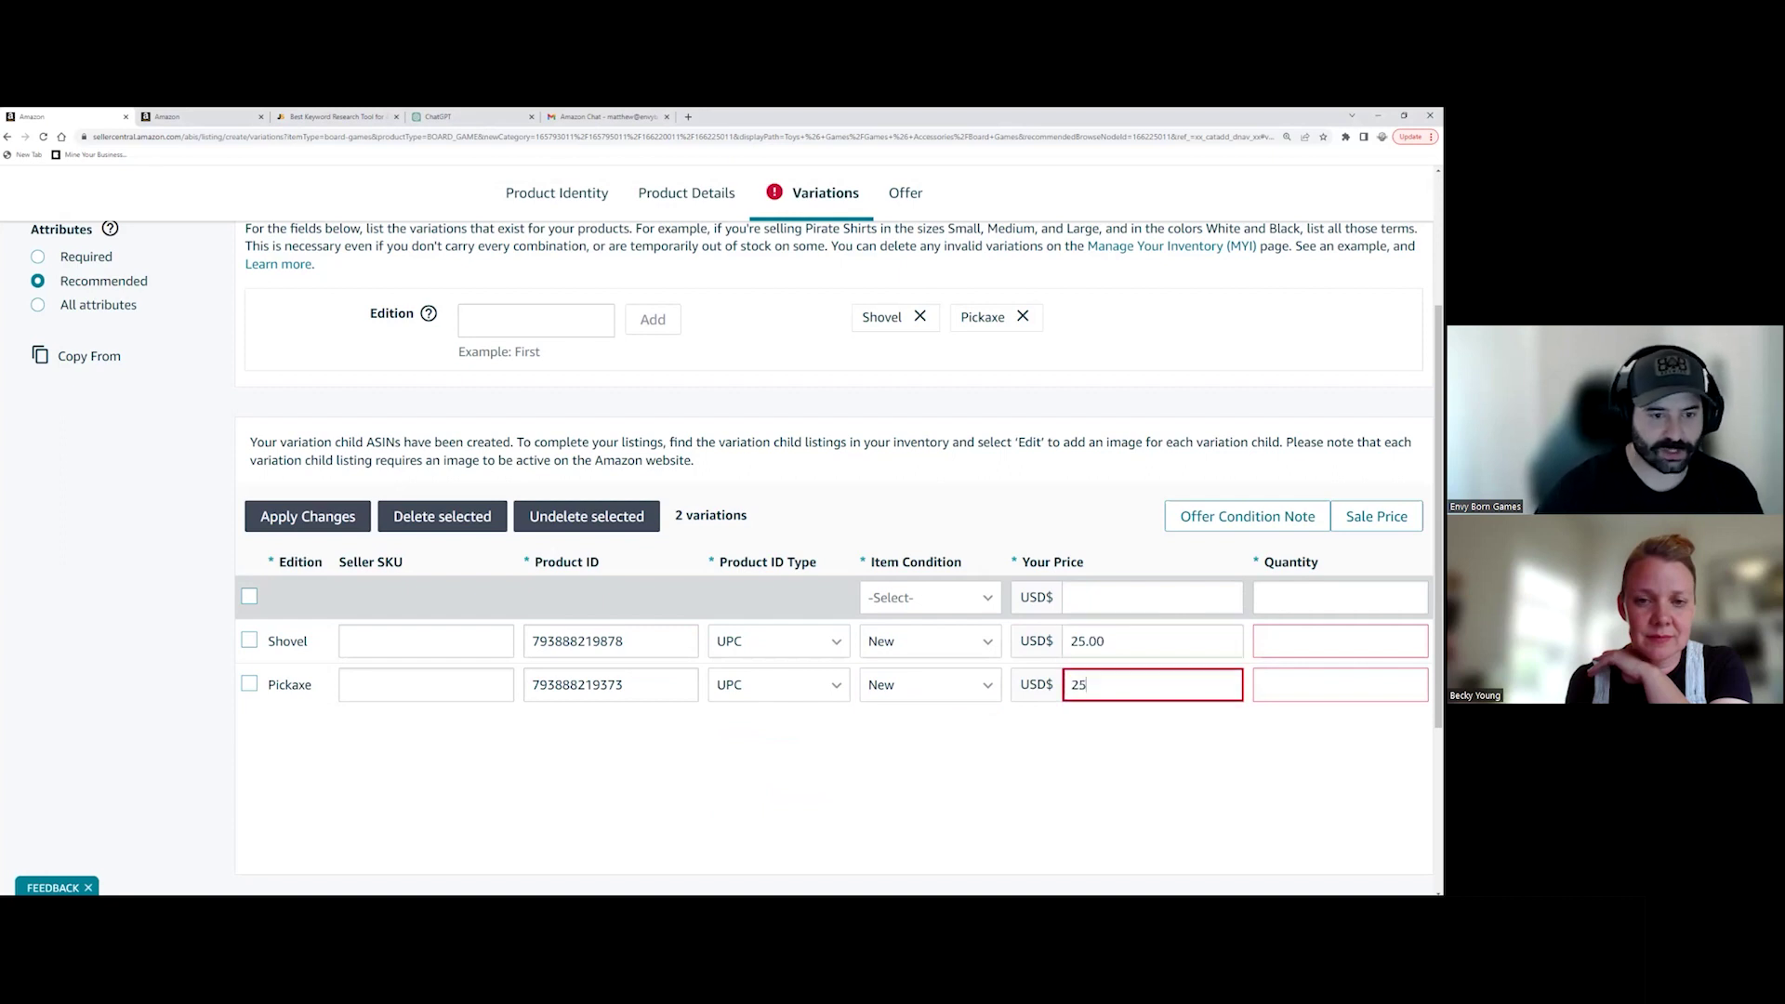
left_click(1338, 640)
type("24")
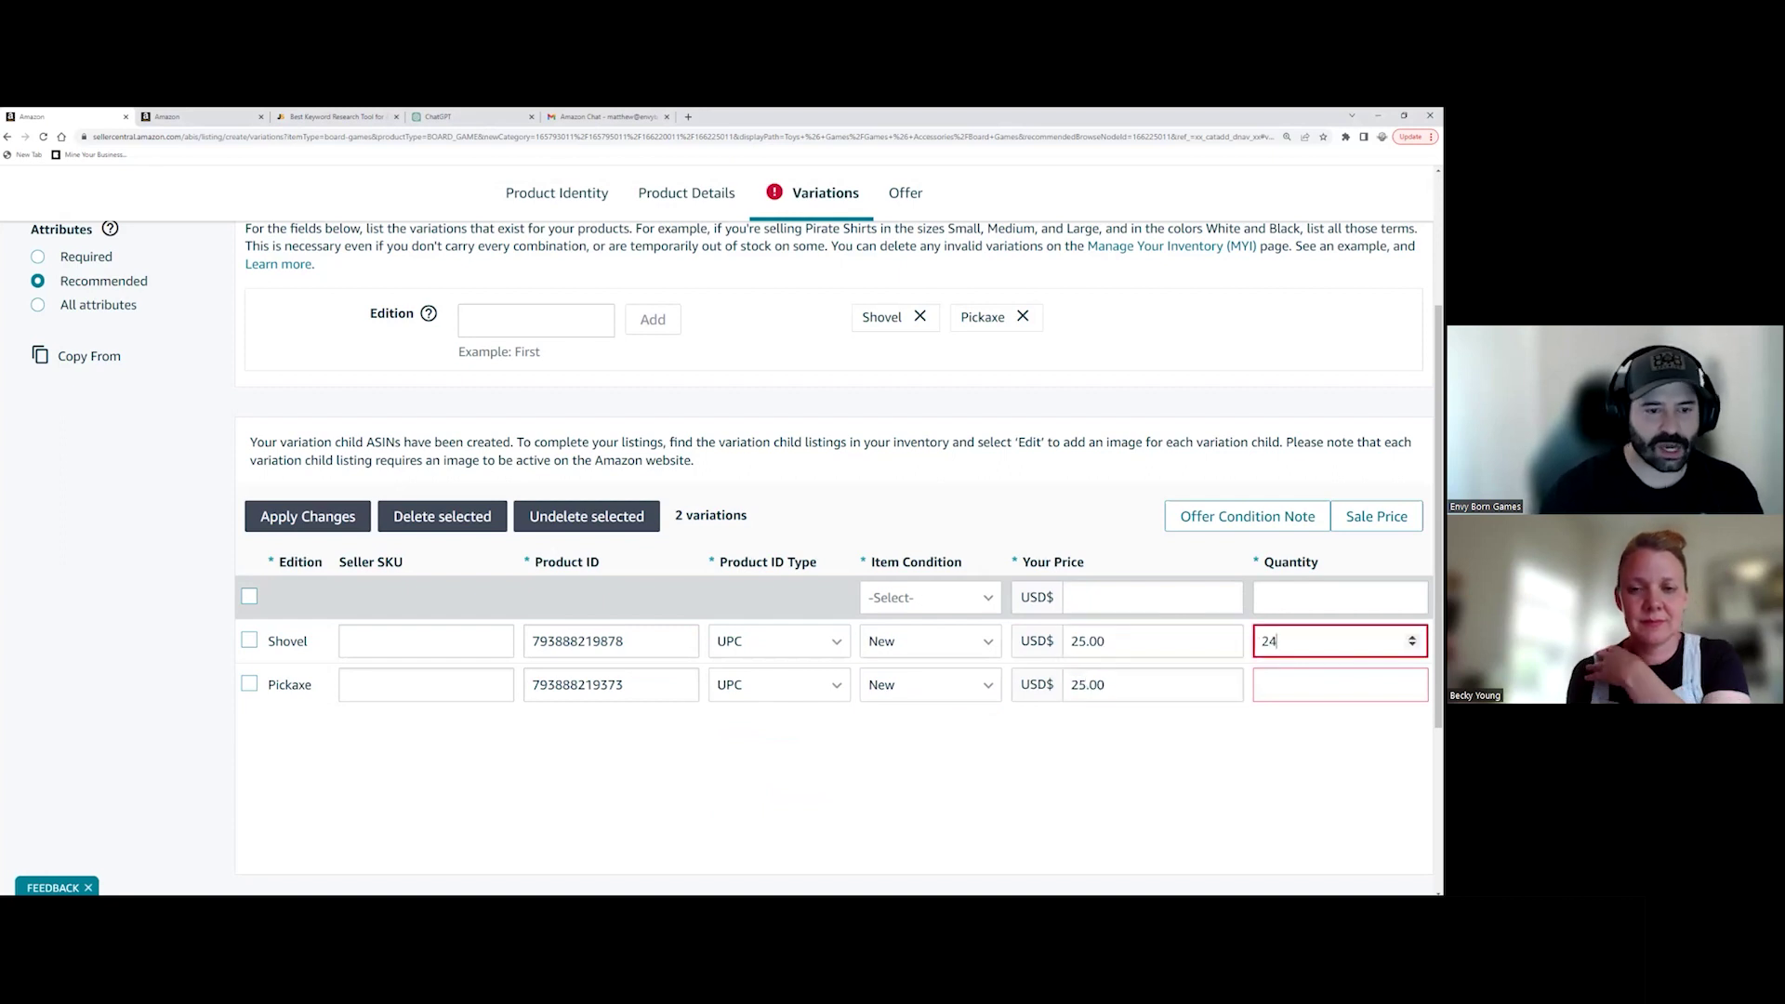
left_click(1338, 684)
type("24")
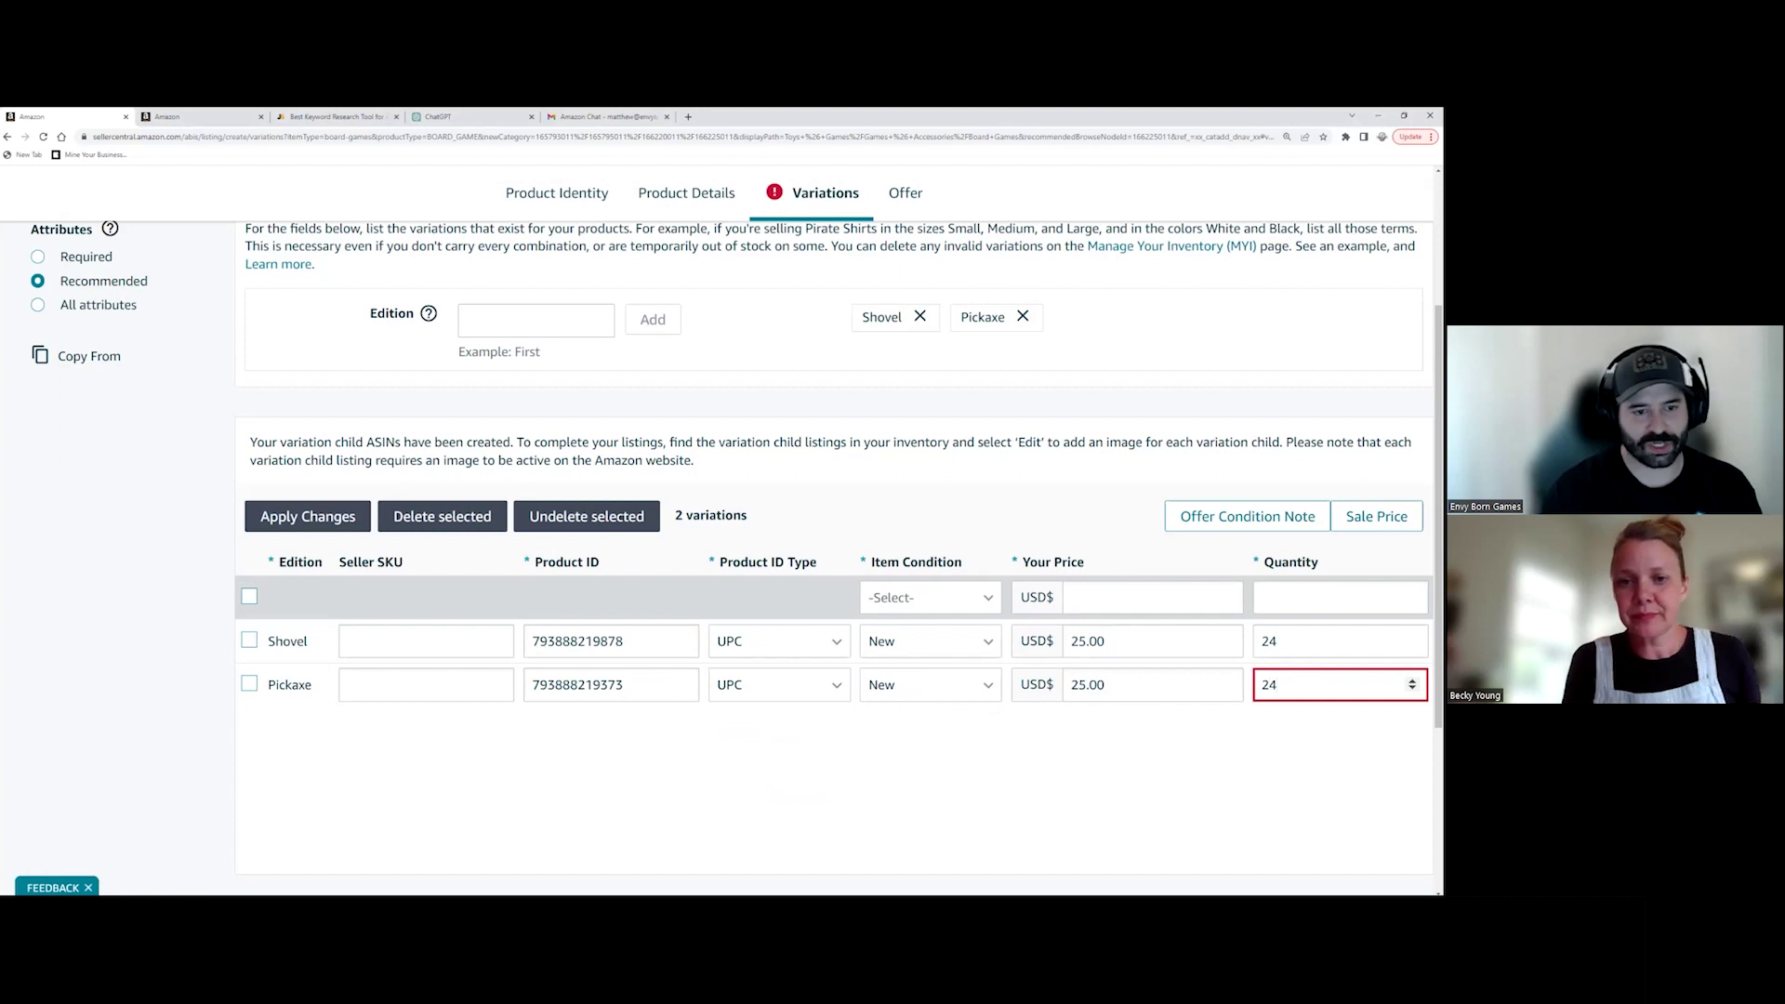
key("Tab")
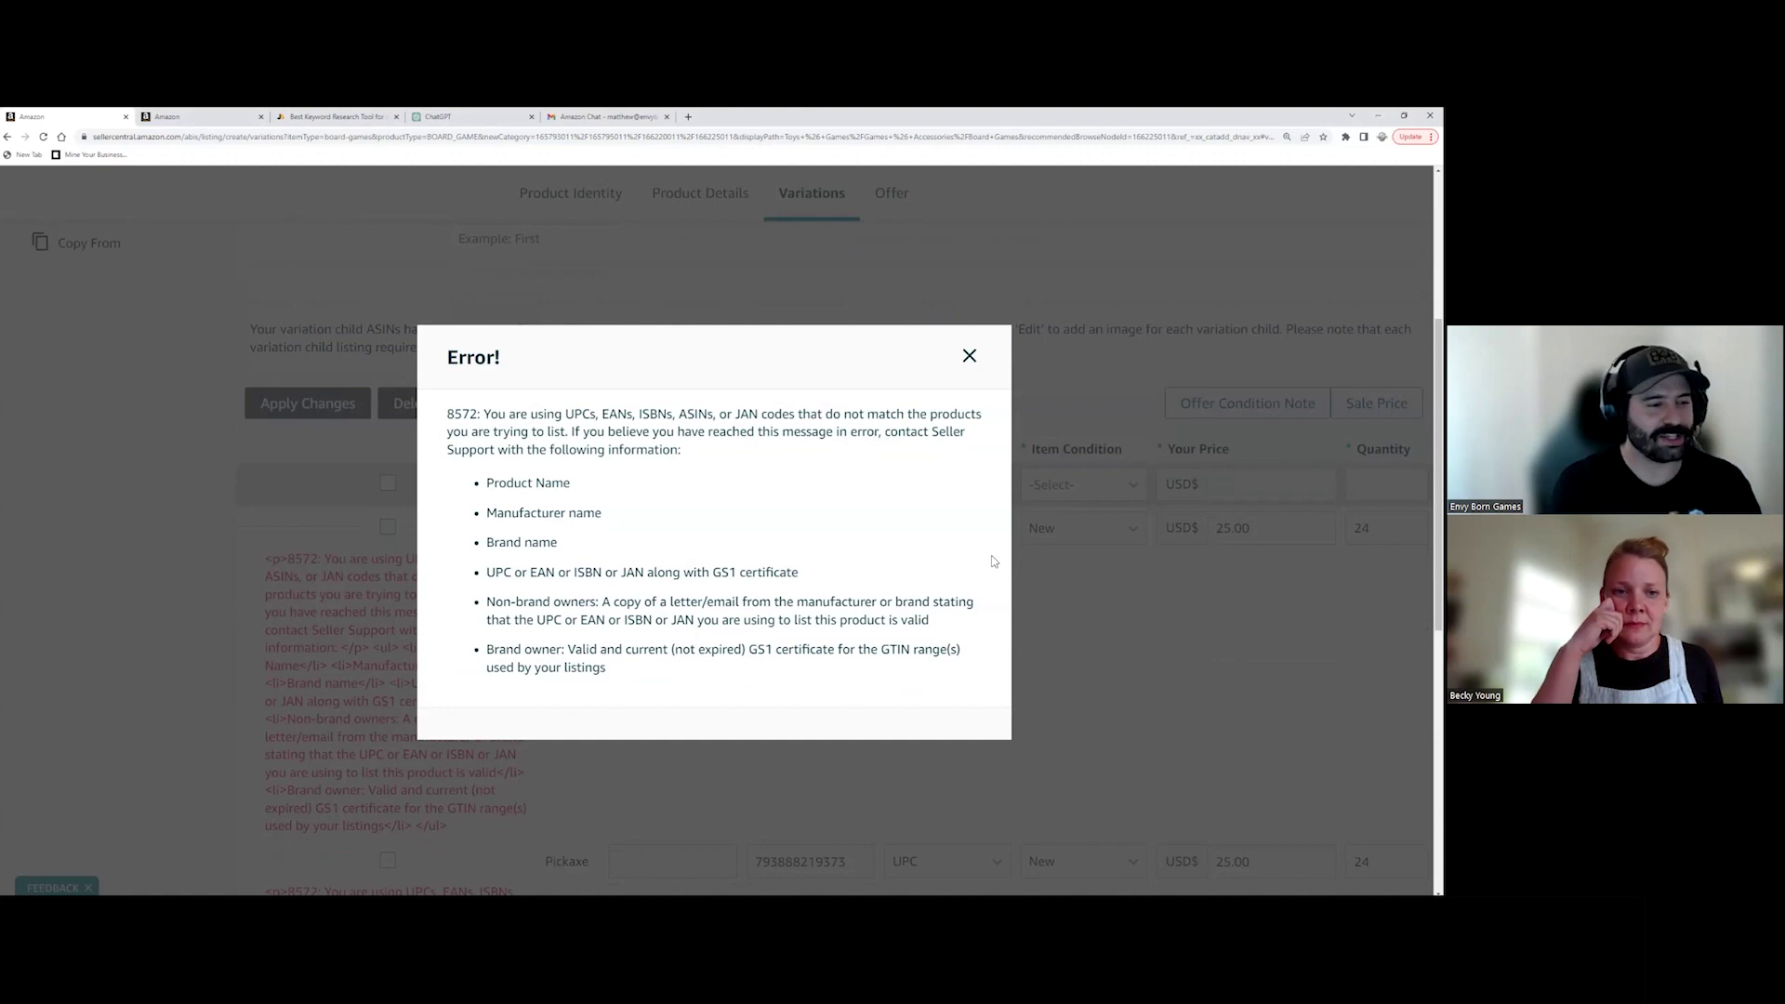
Step: Dismiss the error dialog and enter BBO501 as the Seller SKU of the Shovel variation
left_click(969, 356)
scroll(784, 658, "down", 2)
scroll(787, 648, "up", 6)
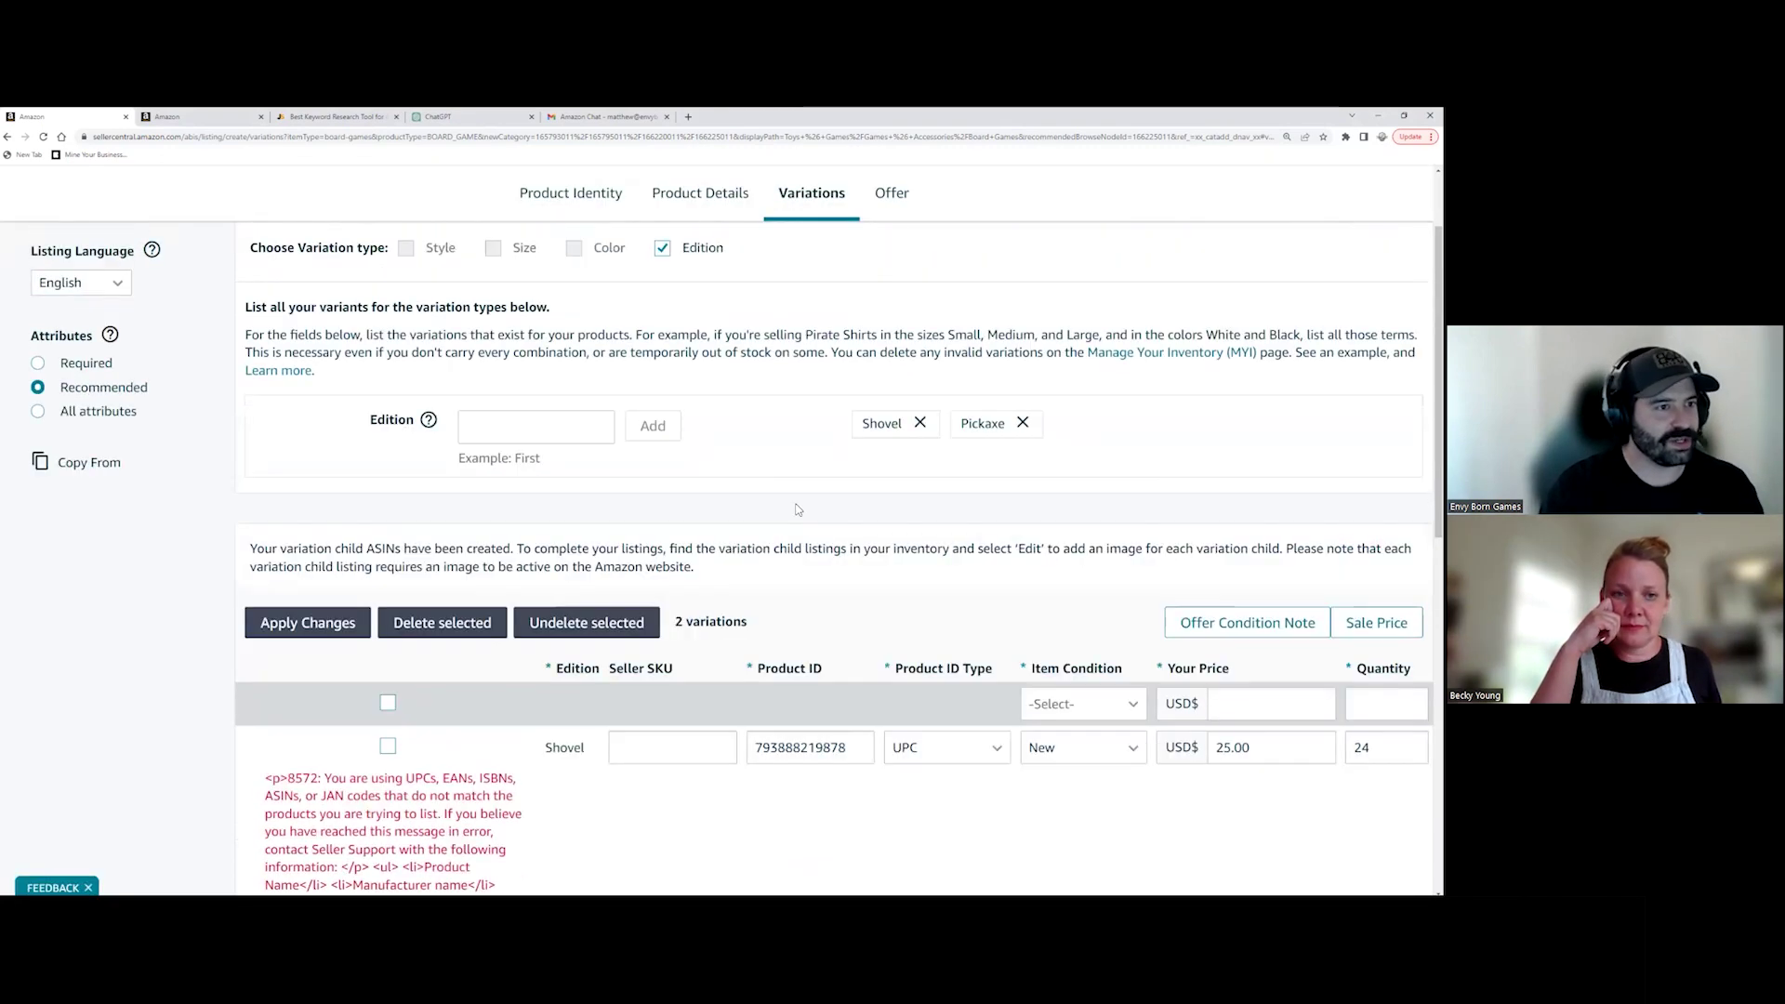
scroll(651, 688, "down", 6)
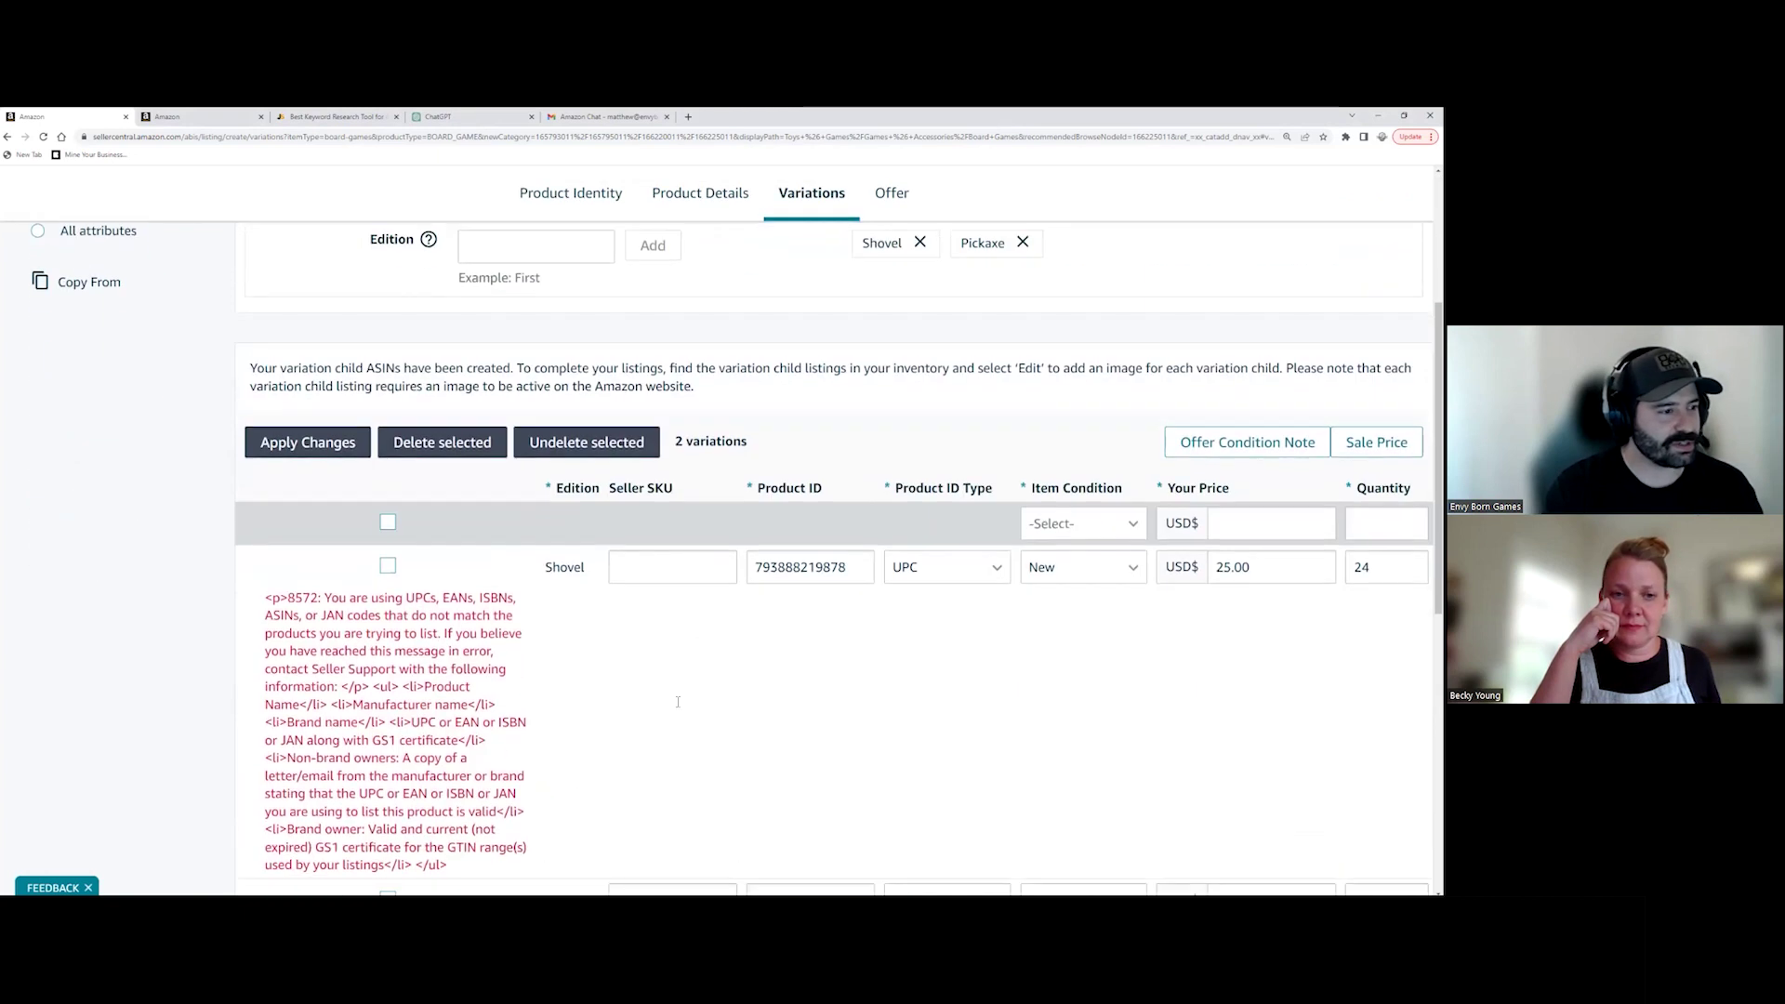
scroll(921, 583, "up", 1)
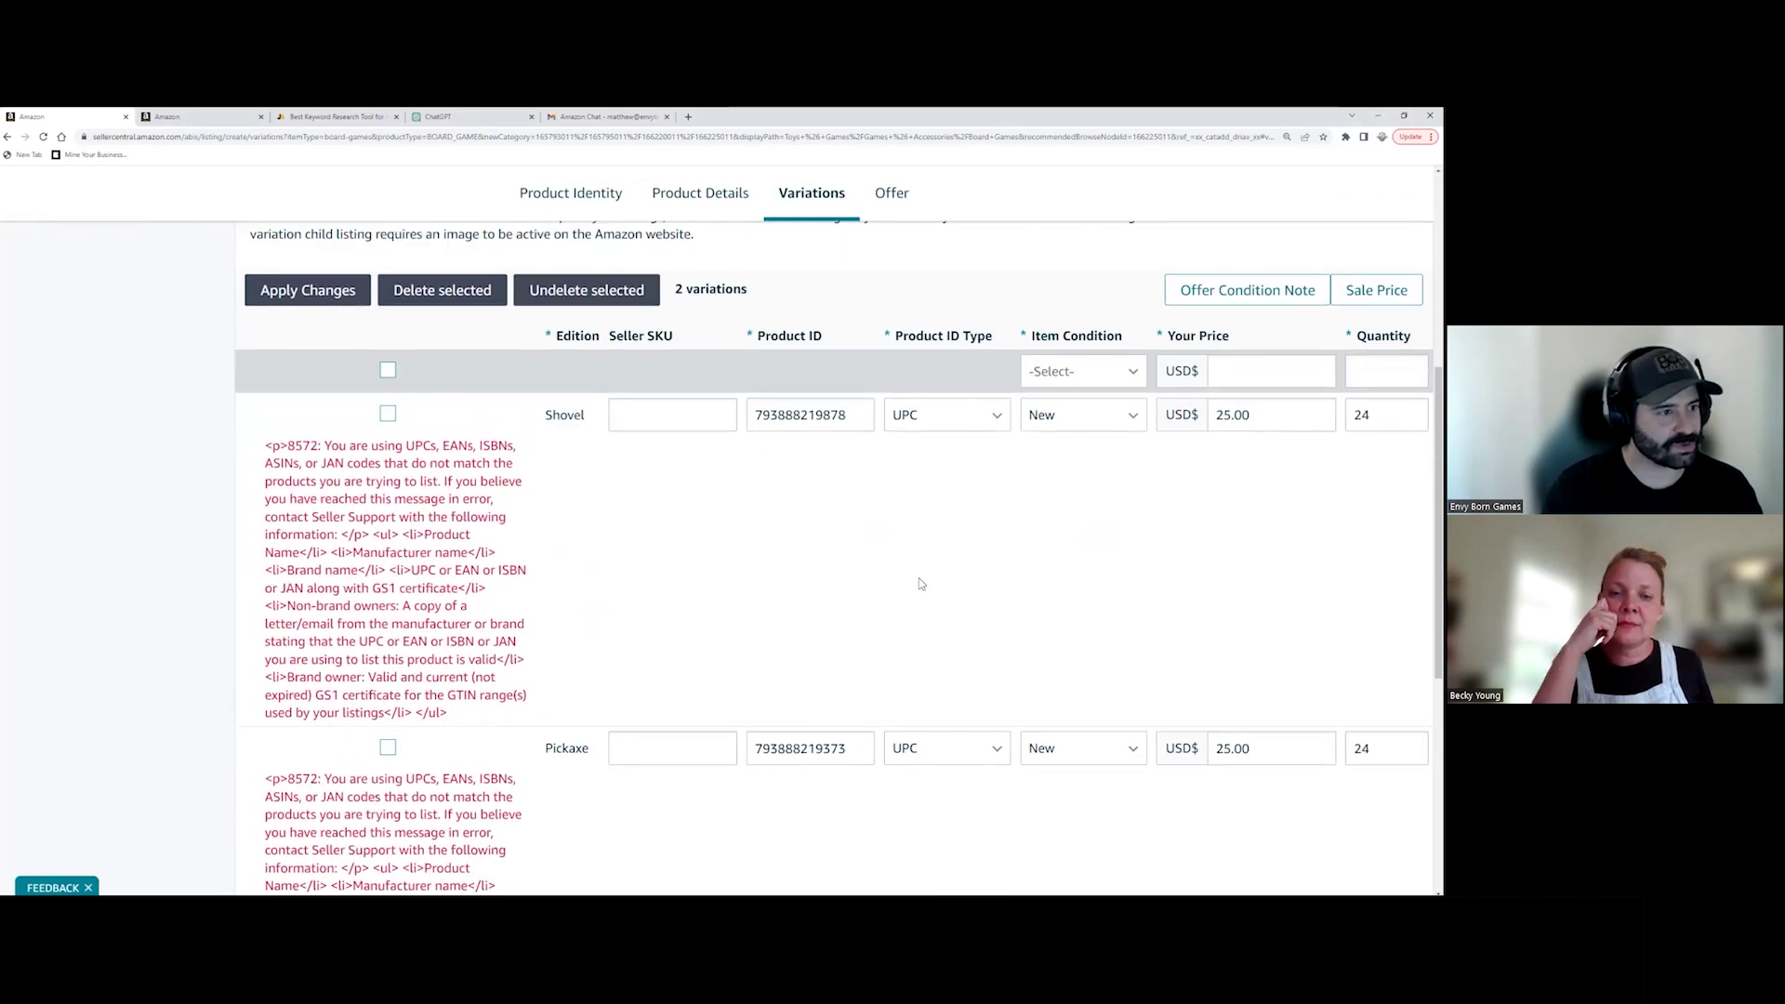
left_click(654, 418)
type("BBO")
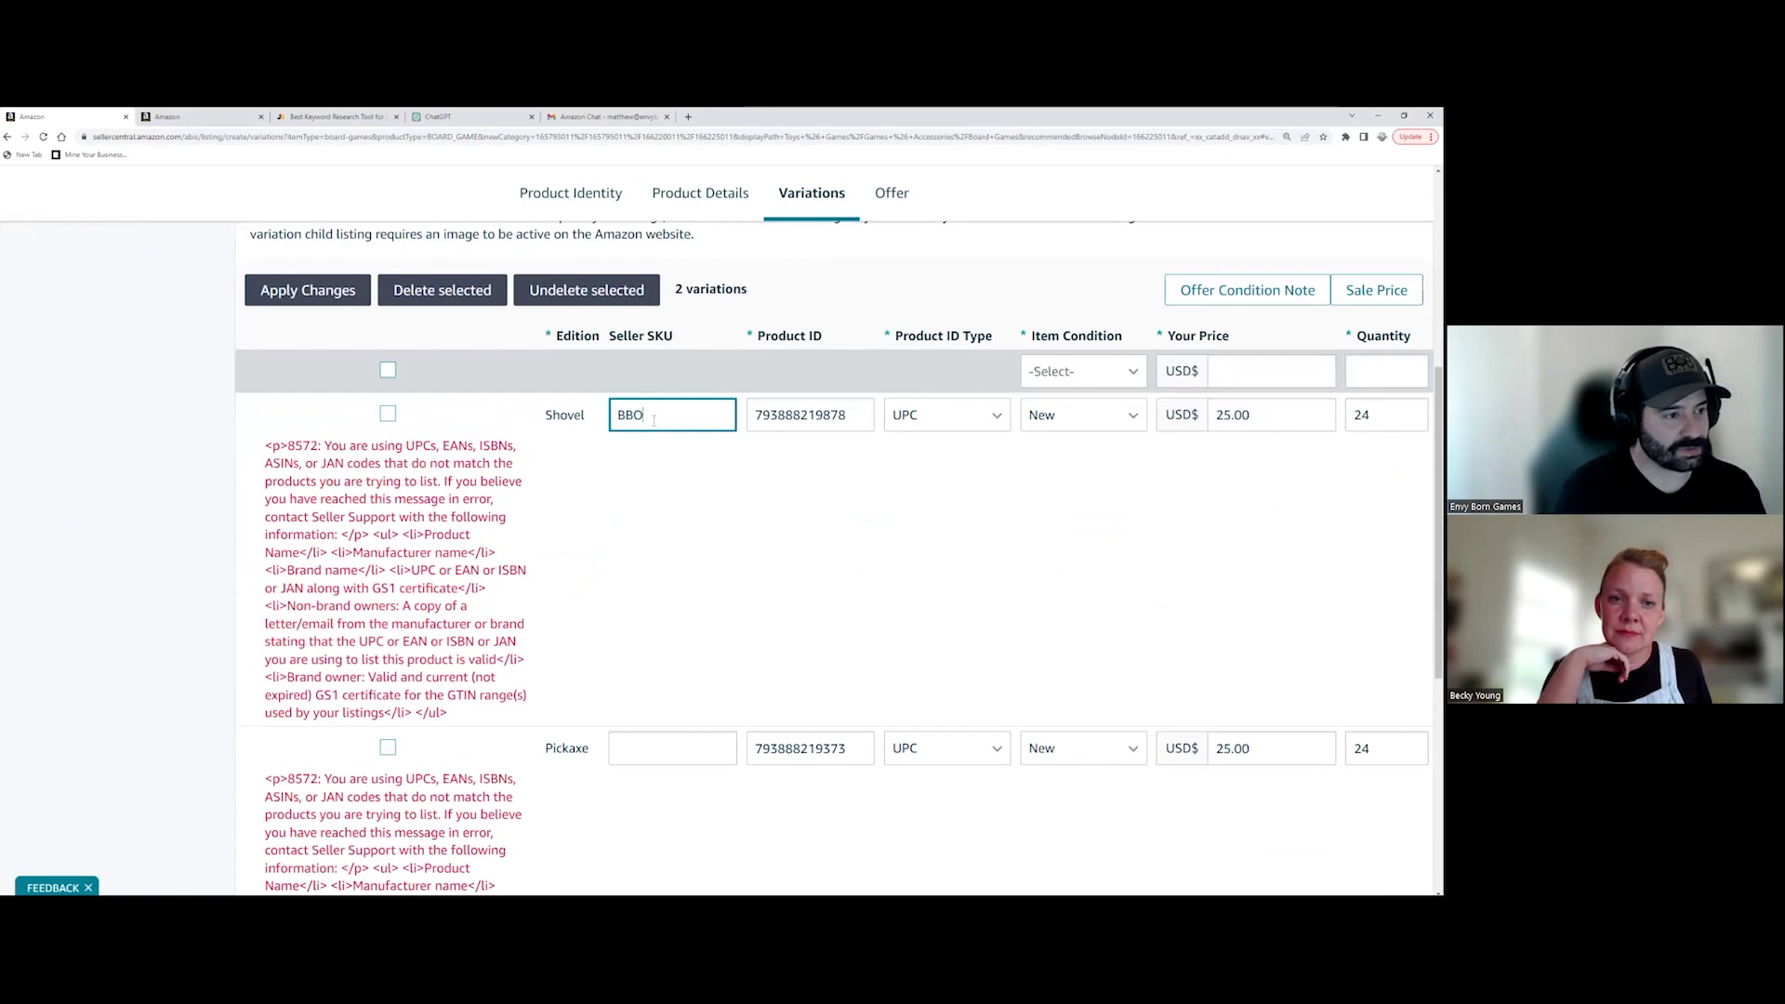
type("500")
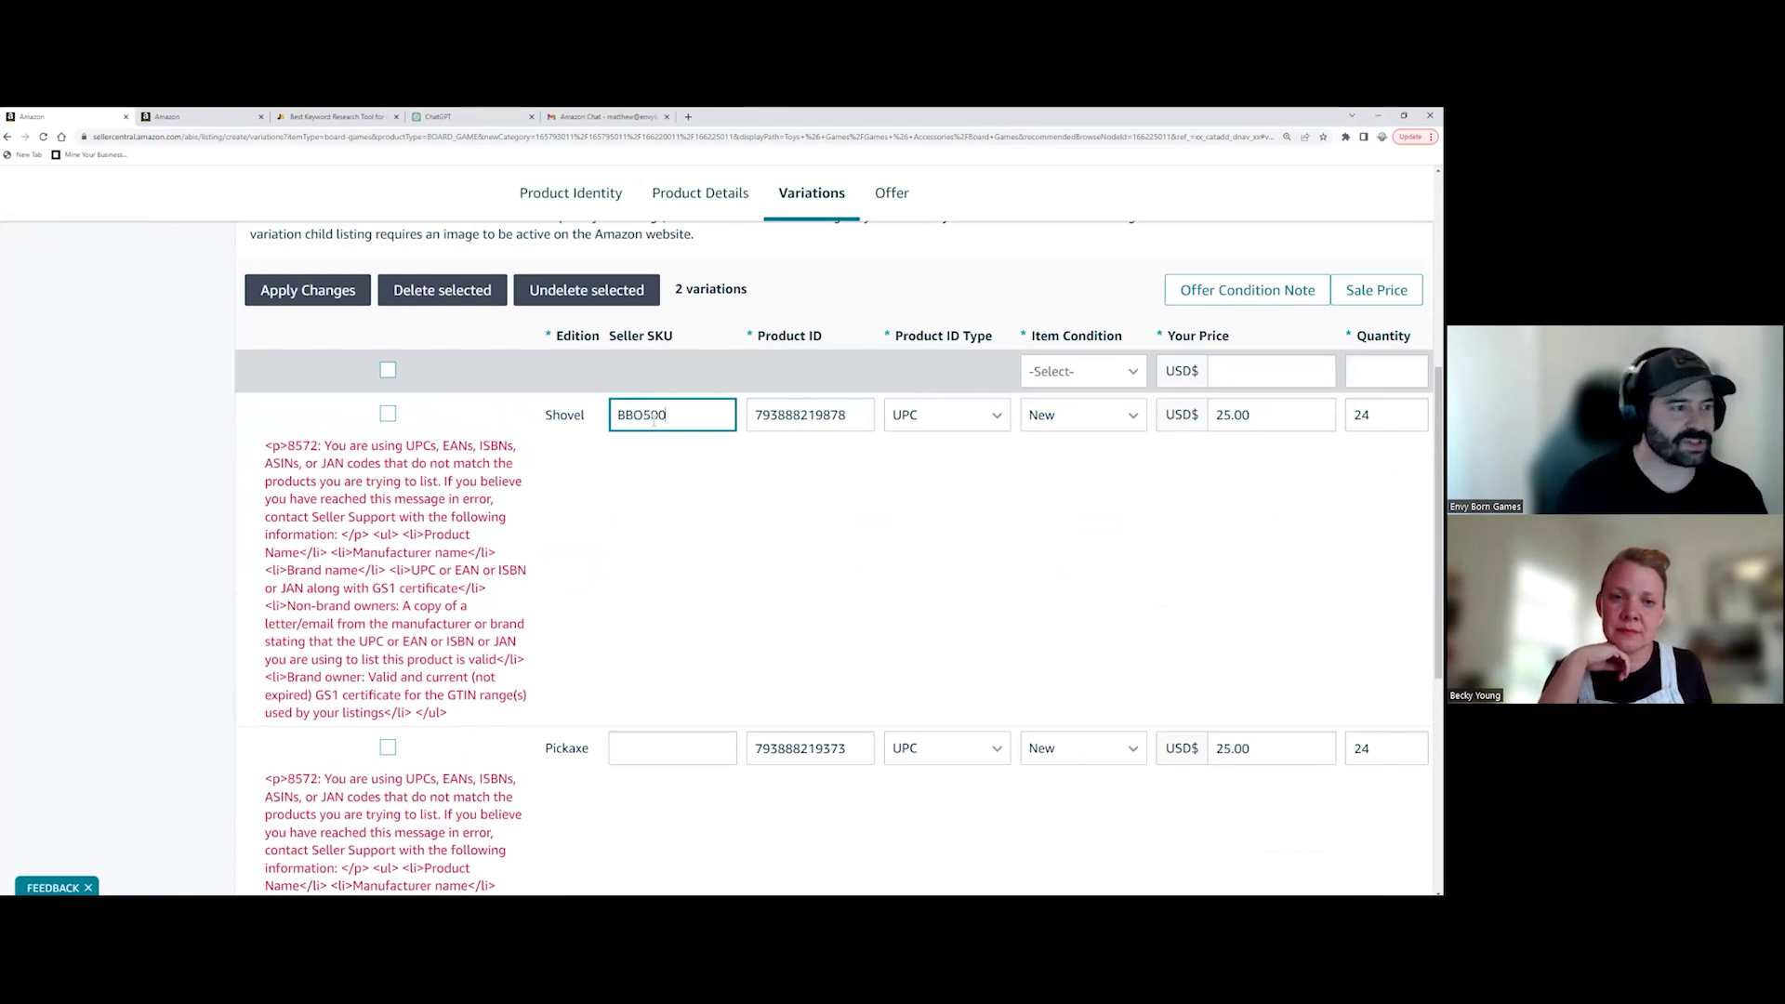
key("BackSpace")
type("1")
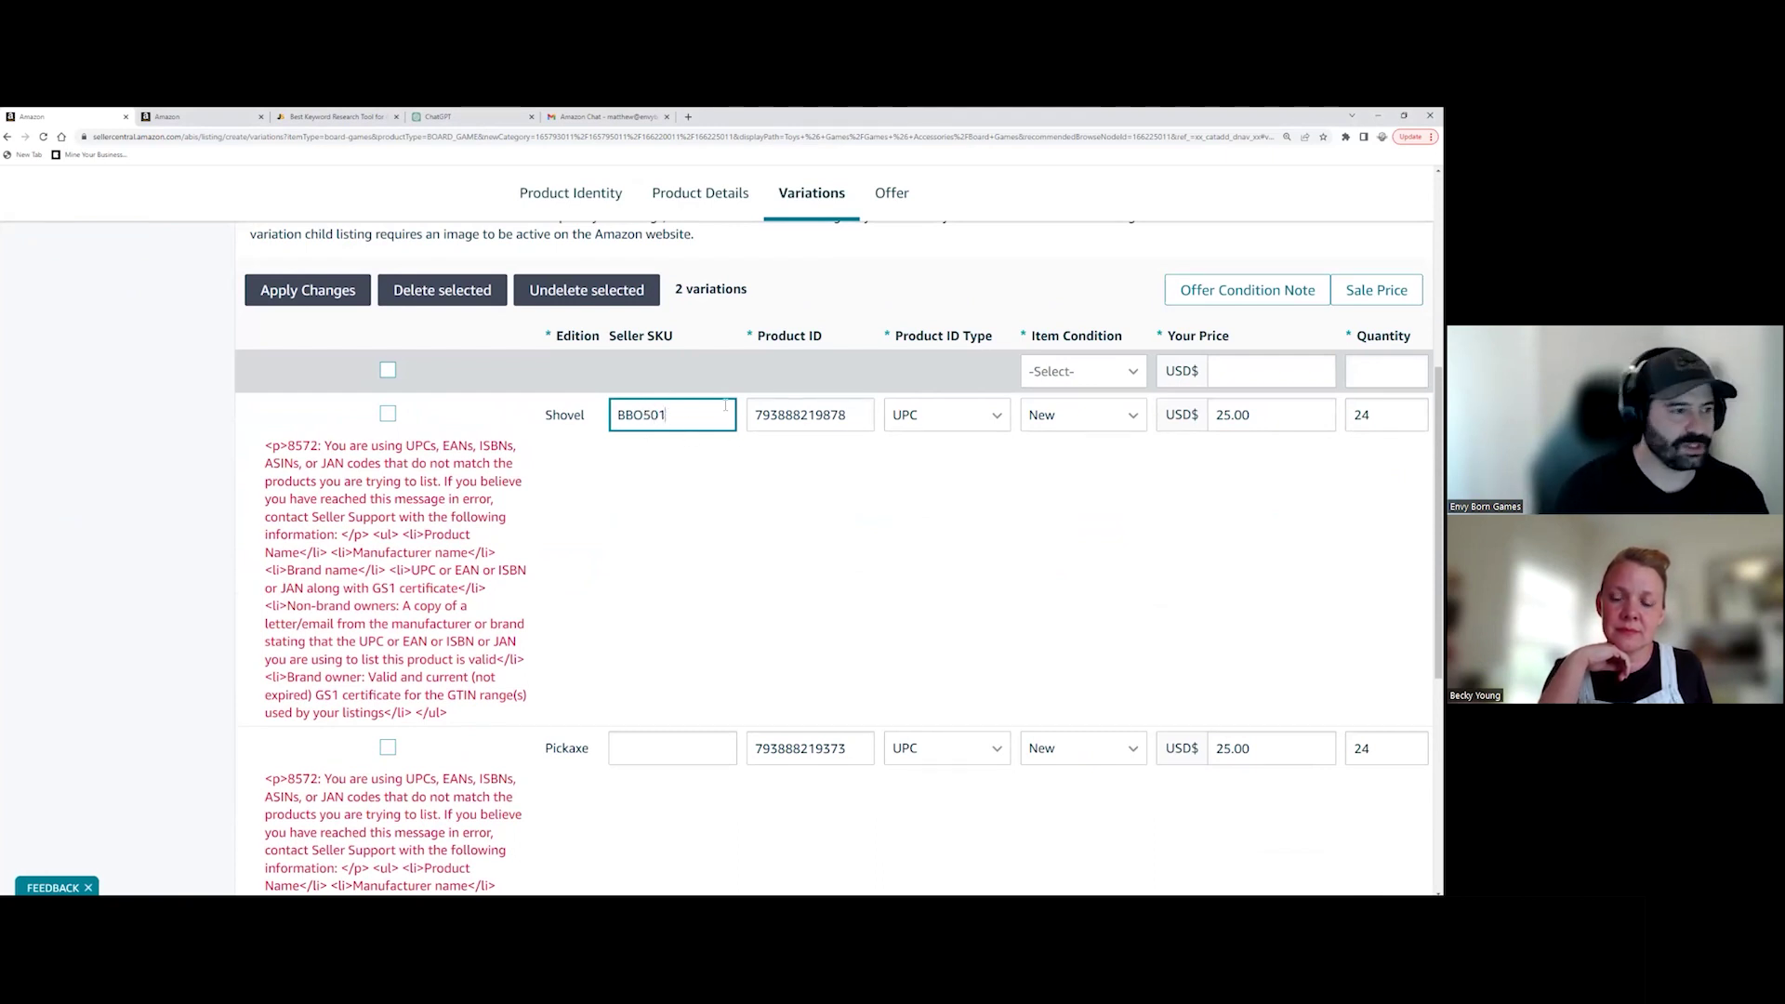
Step: Enter BBO500 as the Seller SKU of the Pickaxe variation and dismiss the error dialog
left_click(625, 746)
type("BBO")
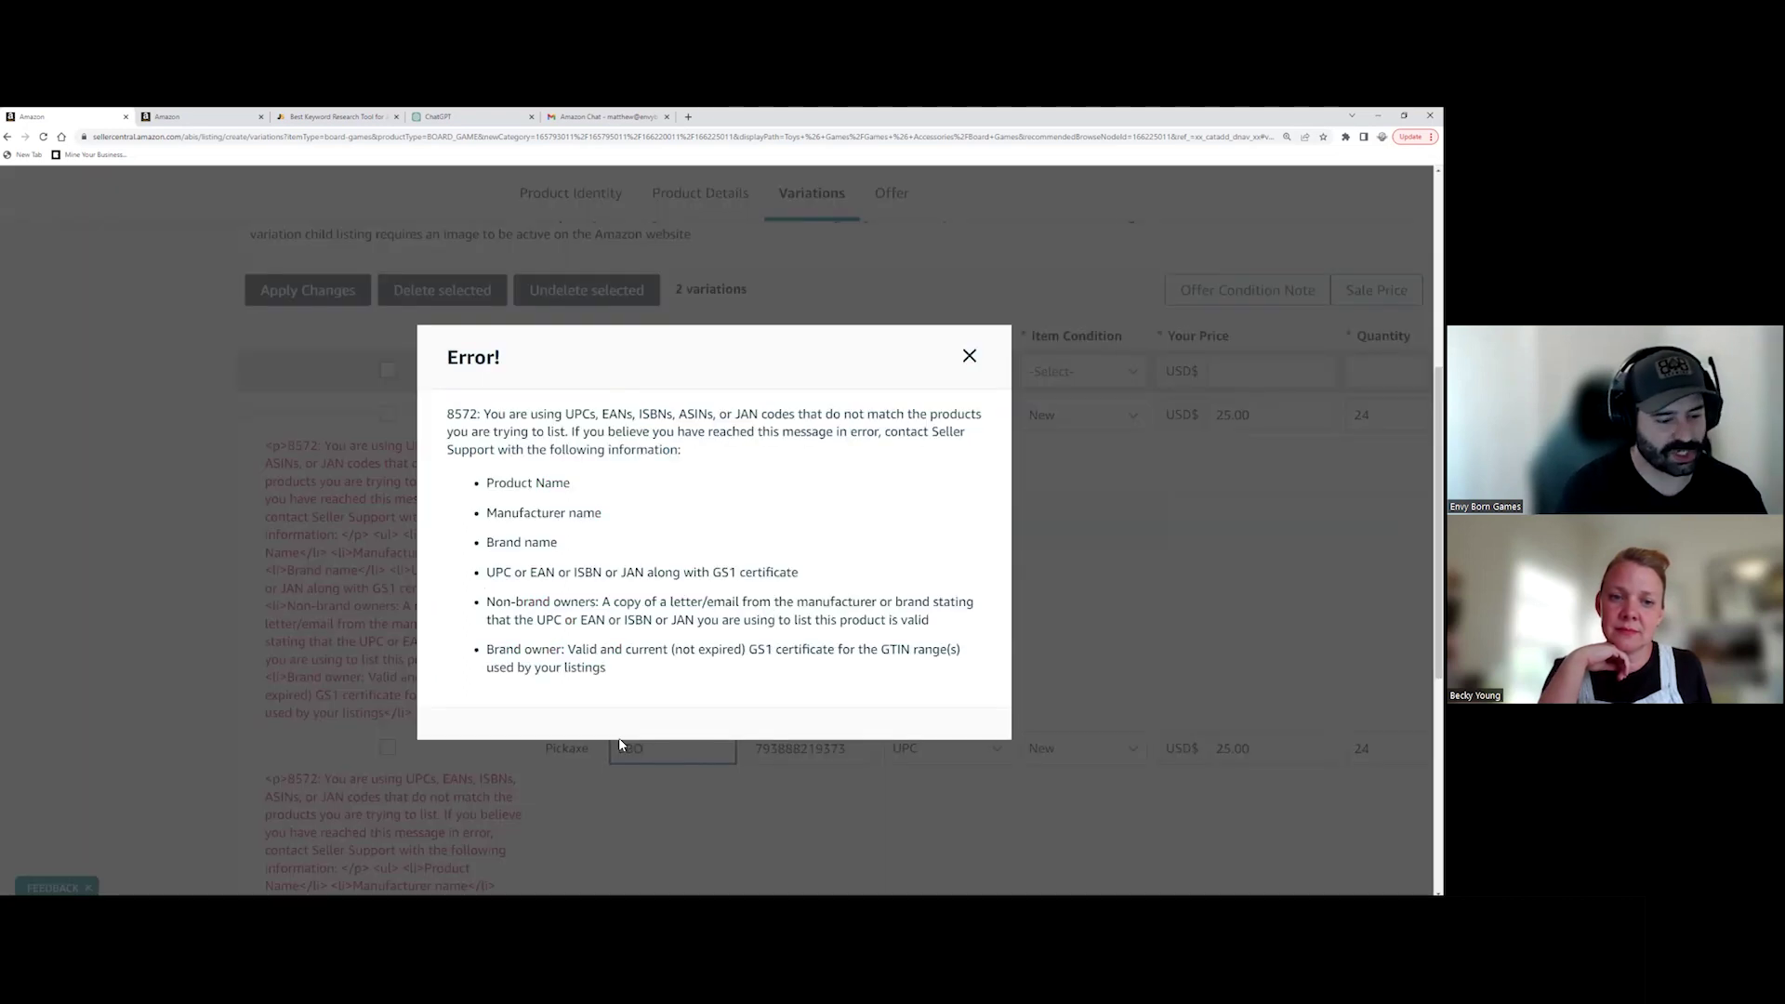
type("500")
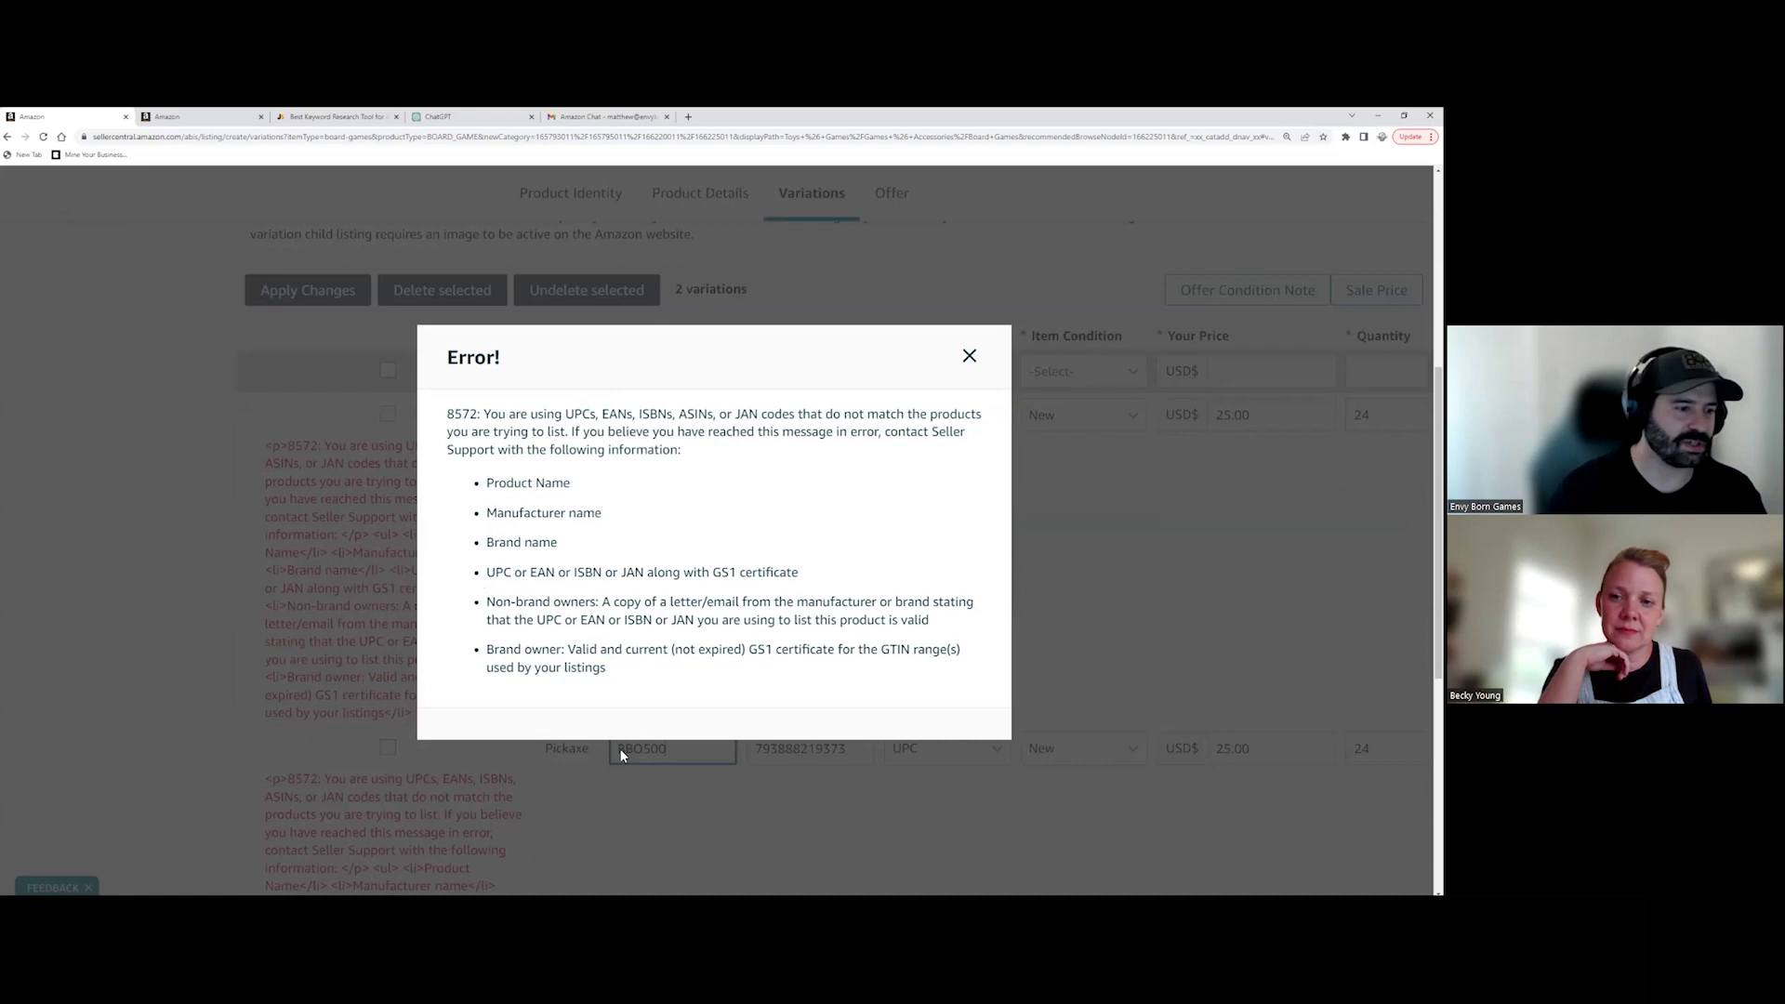
left_click(968, 358)
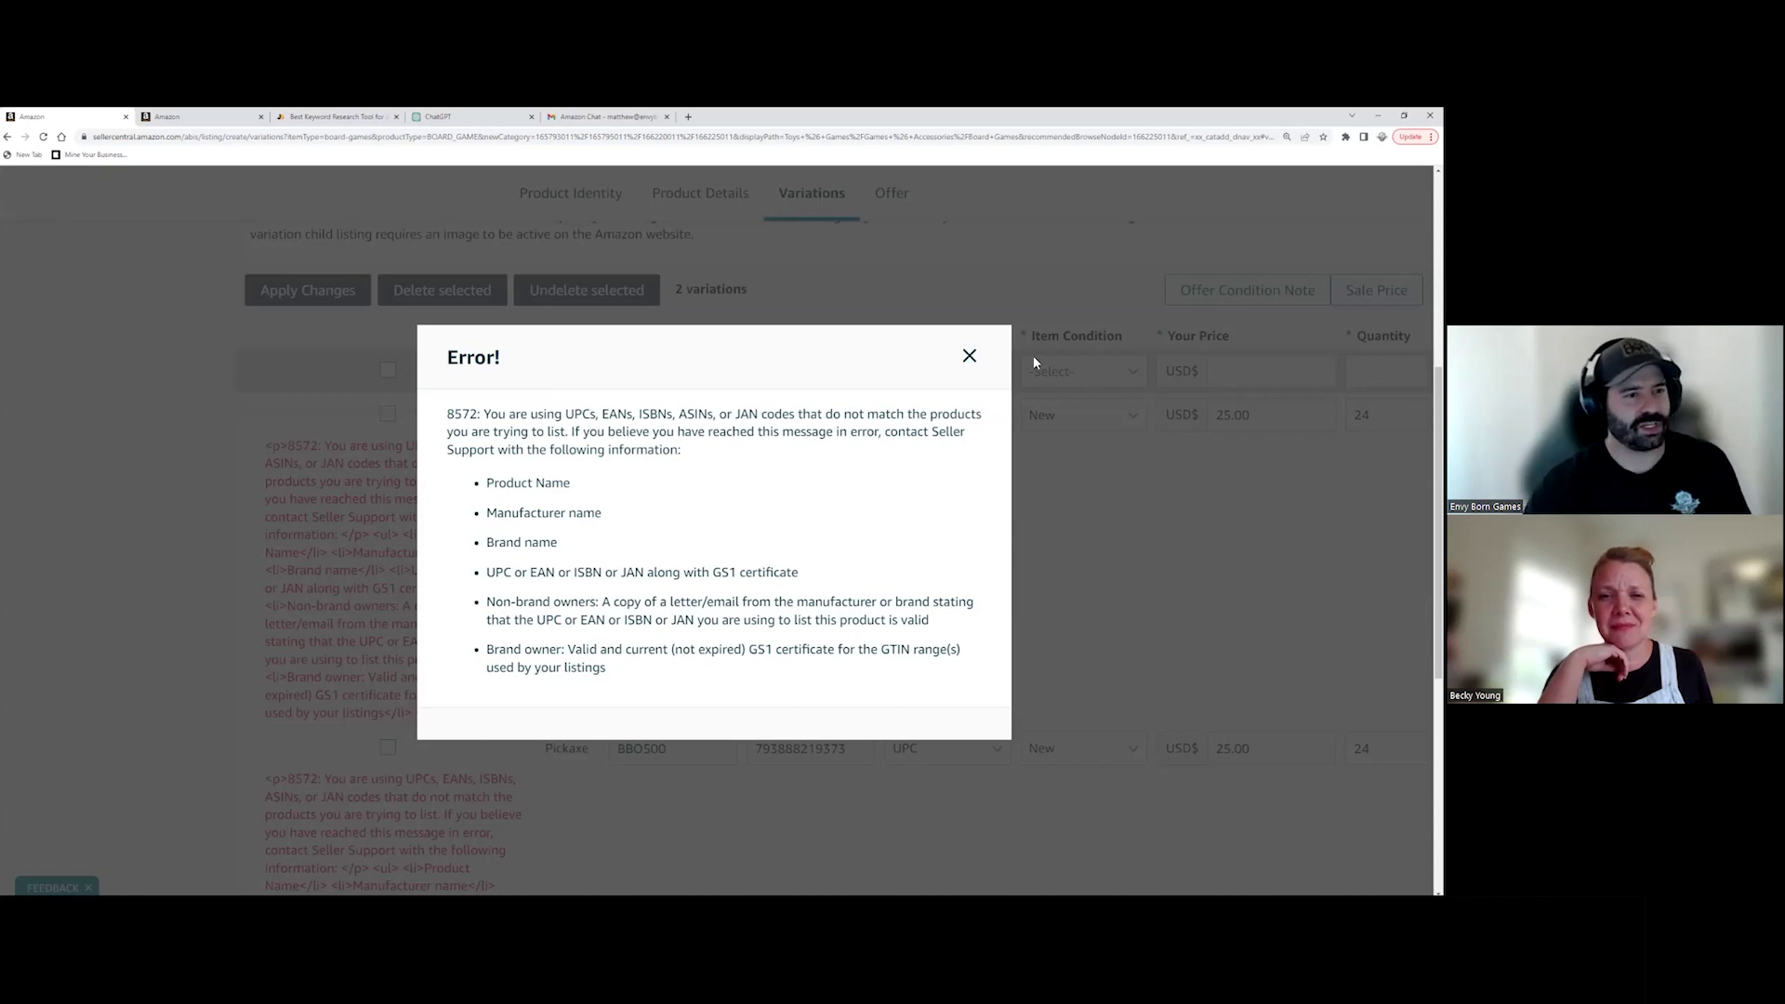
left_click(968, 356)
Step: Go to the offer details, set Your Price to 25.00 USD and choose New as the Item Condition
scroll(930, 251, "up", 4)
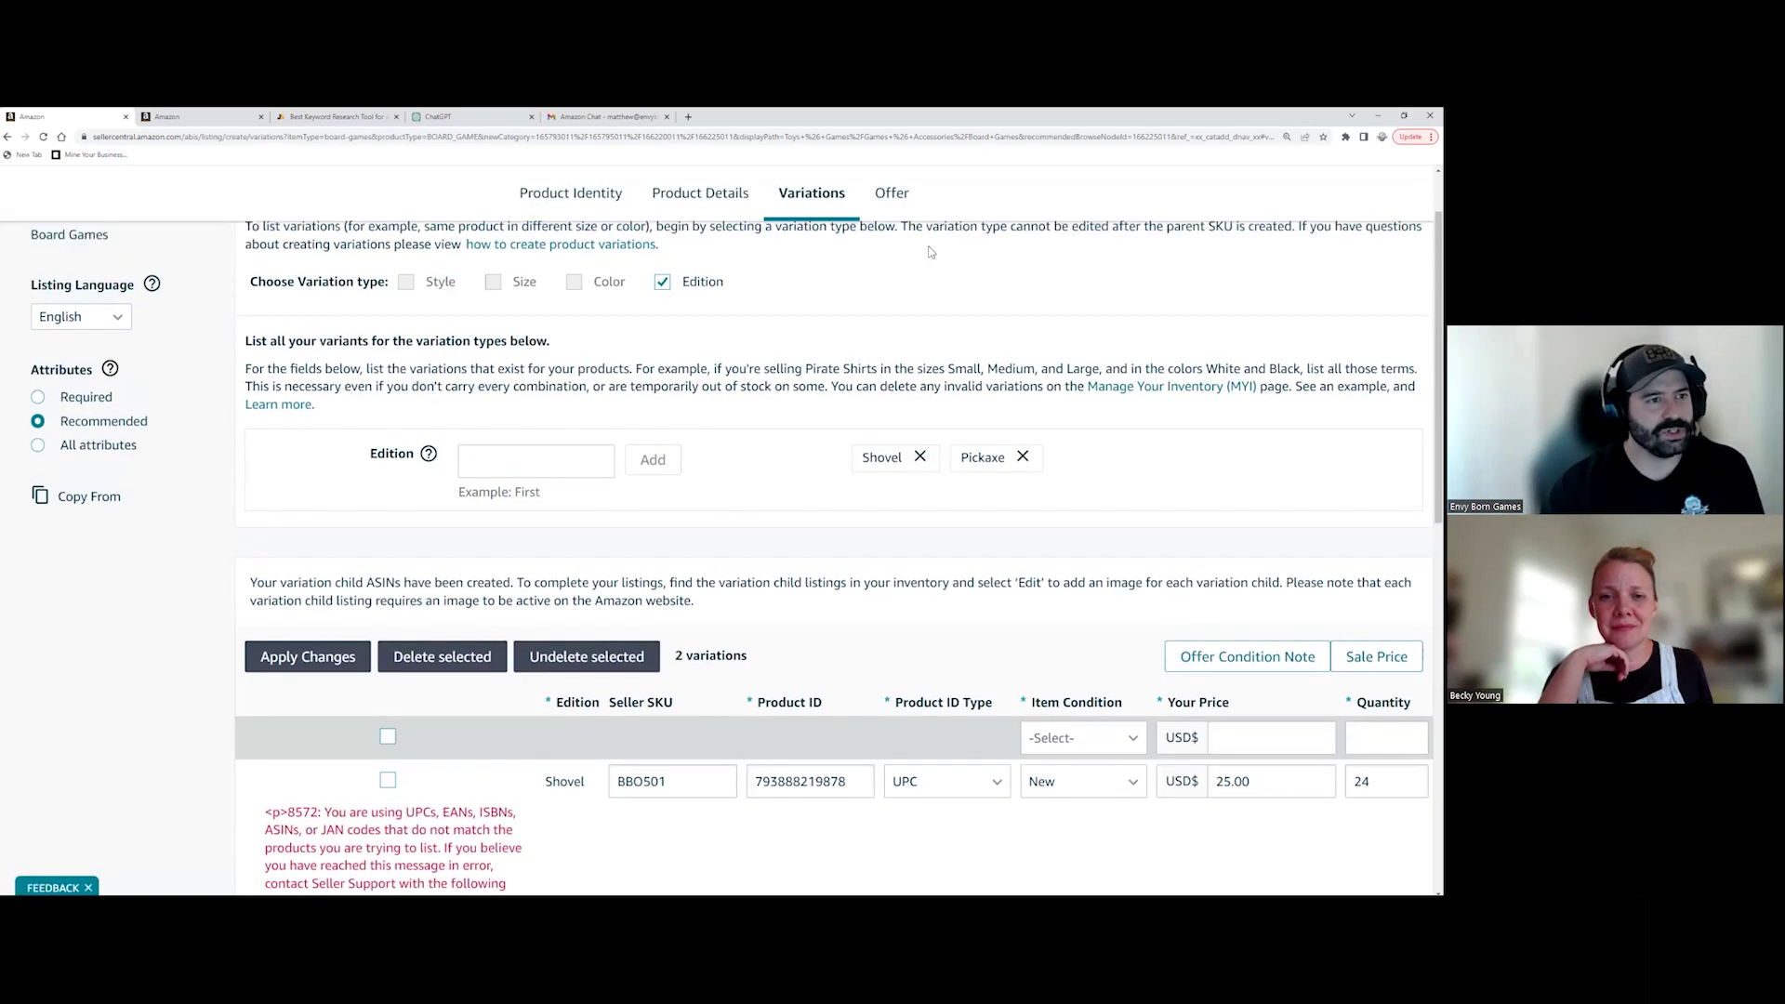
scroll(930, 251, "up", 2)
left_click(891, 227)
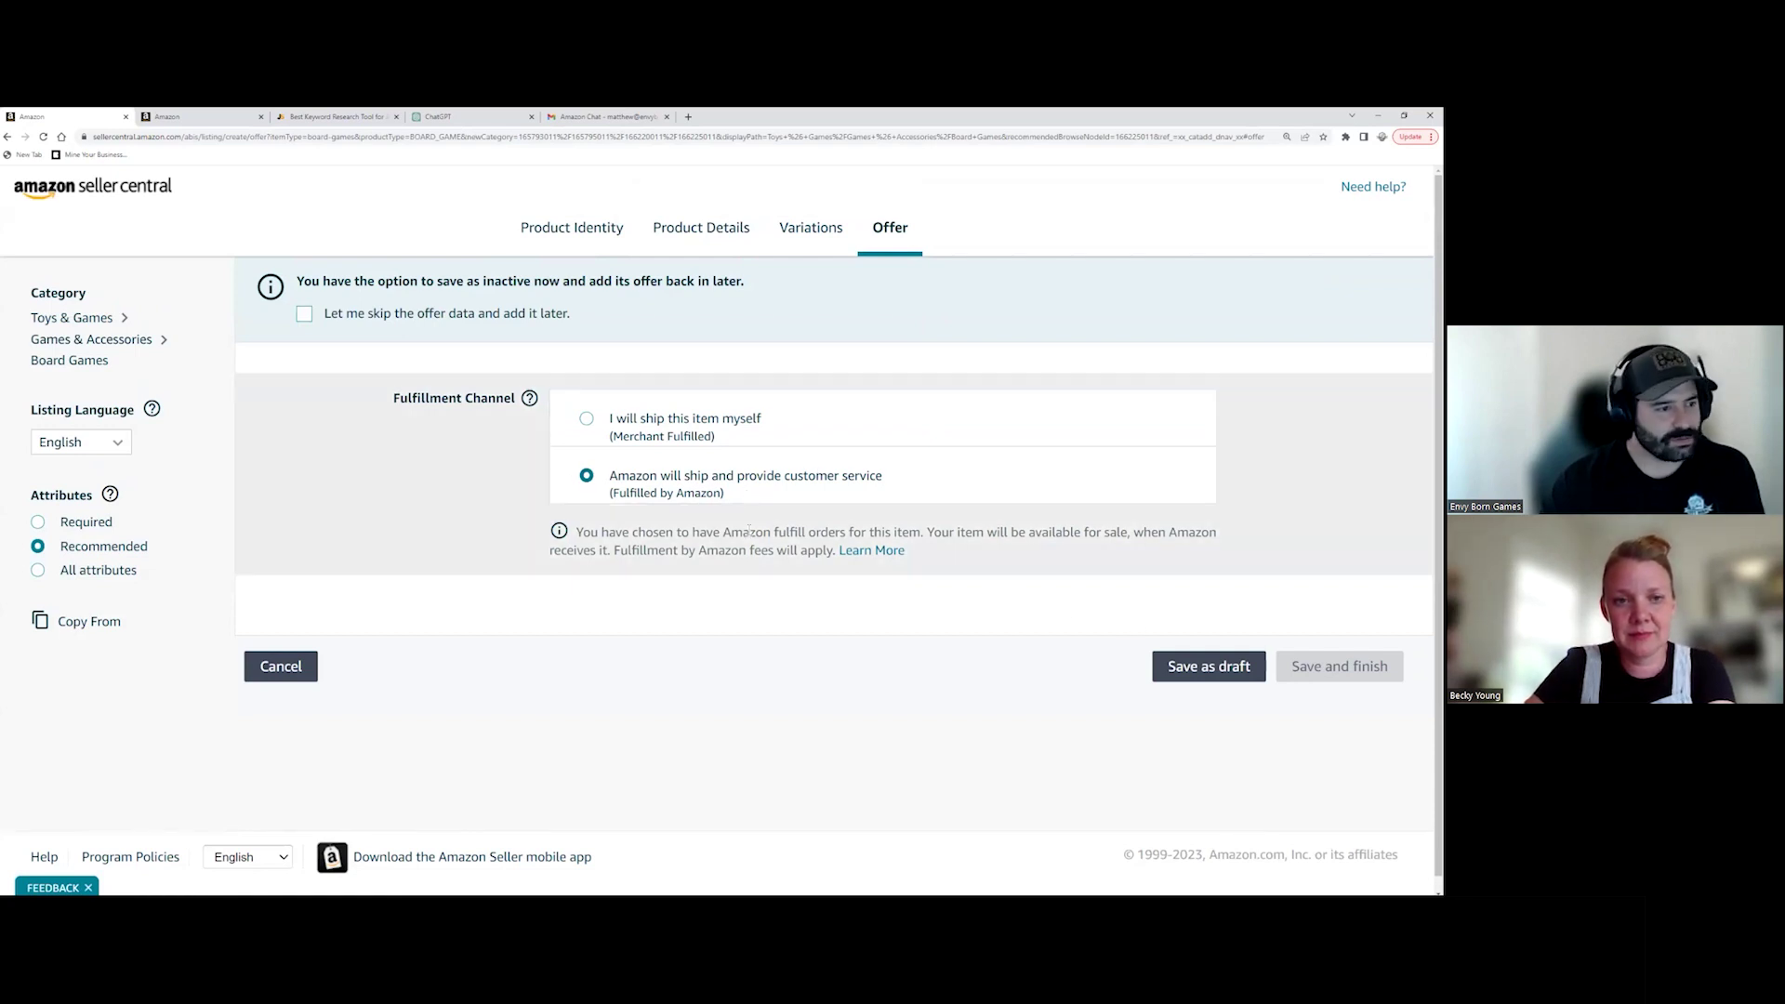
mouse_move(529, 398)
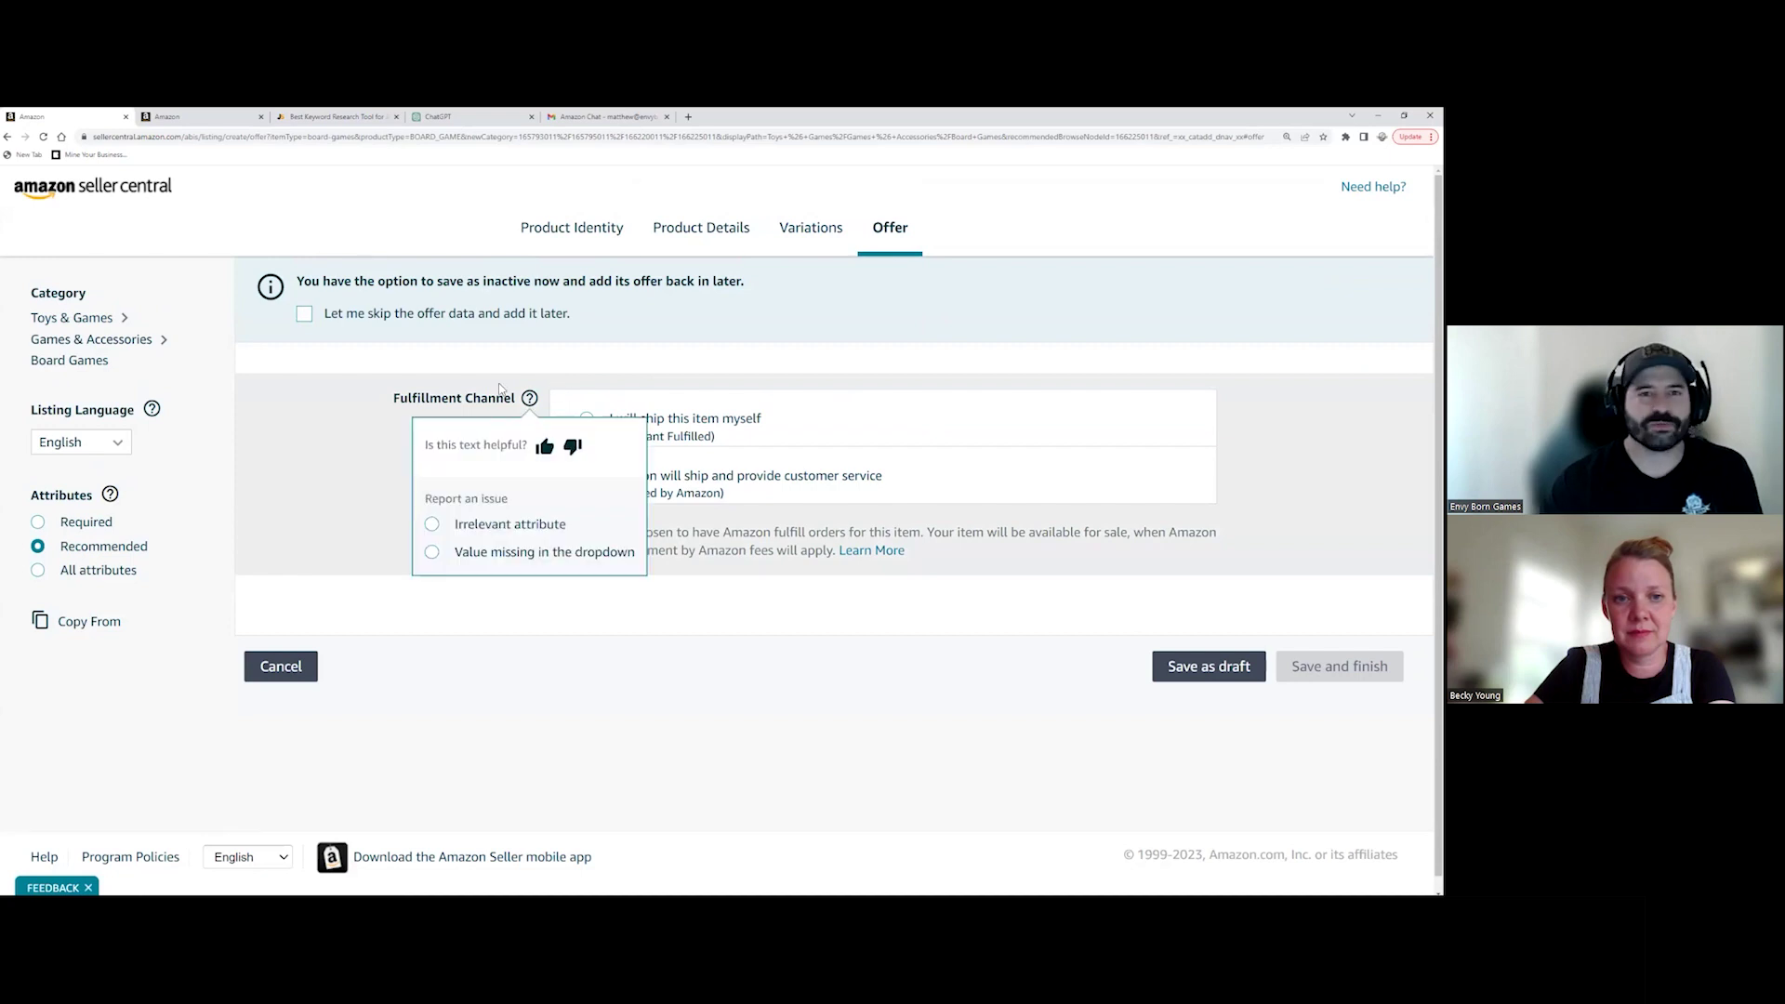
left_click(688, 475)
type("25.")
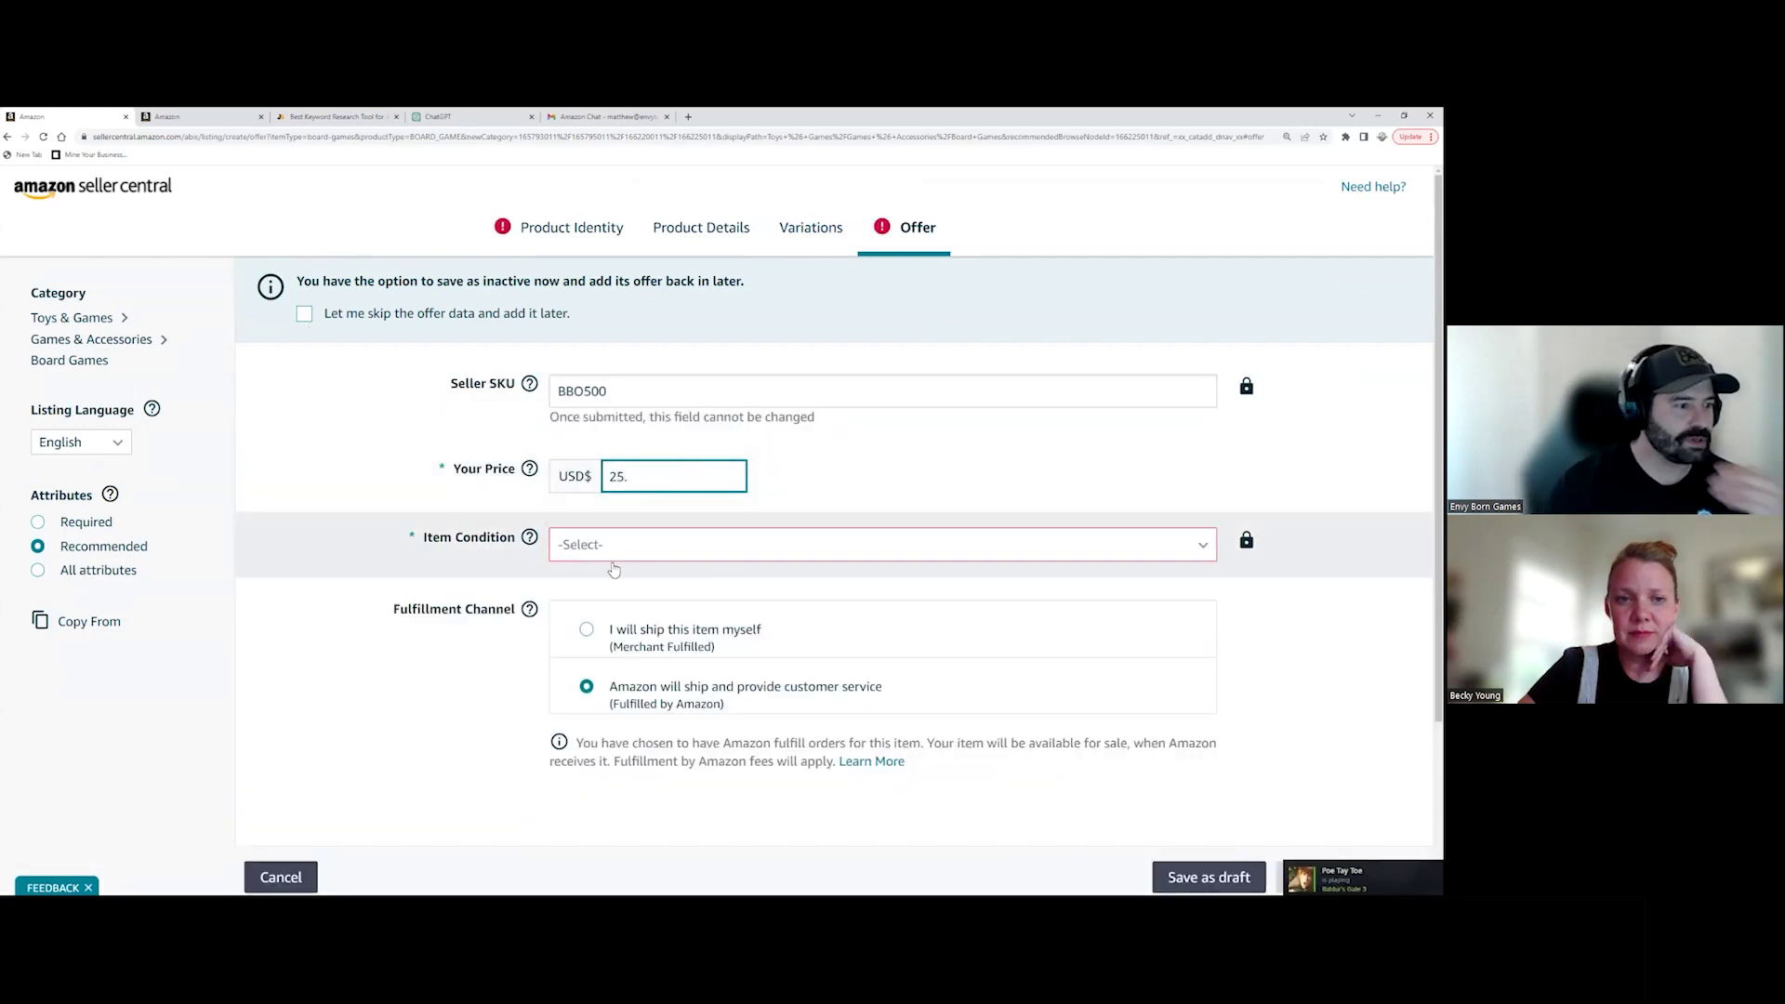
left_click(651, 545)
left_click(586, 581)
scroll(489, 554, "down", 3)
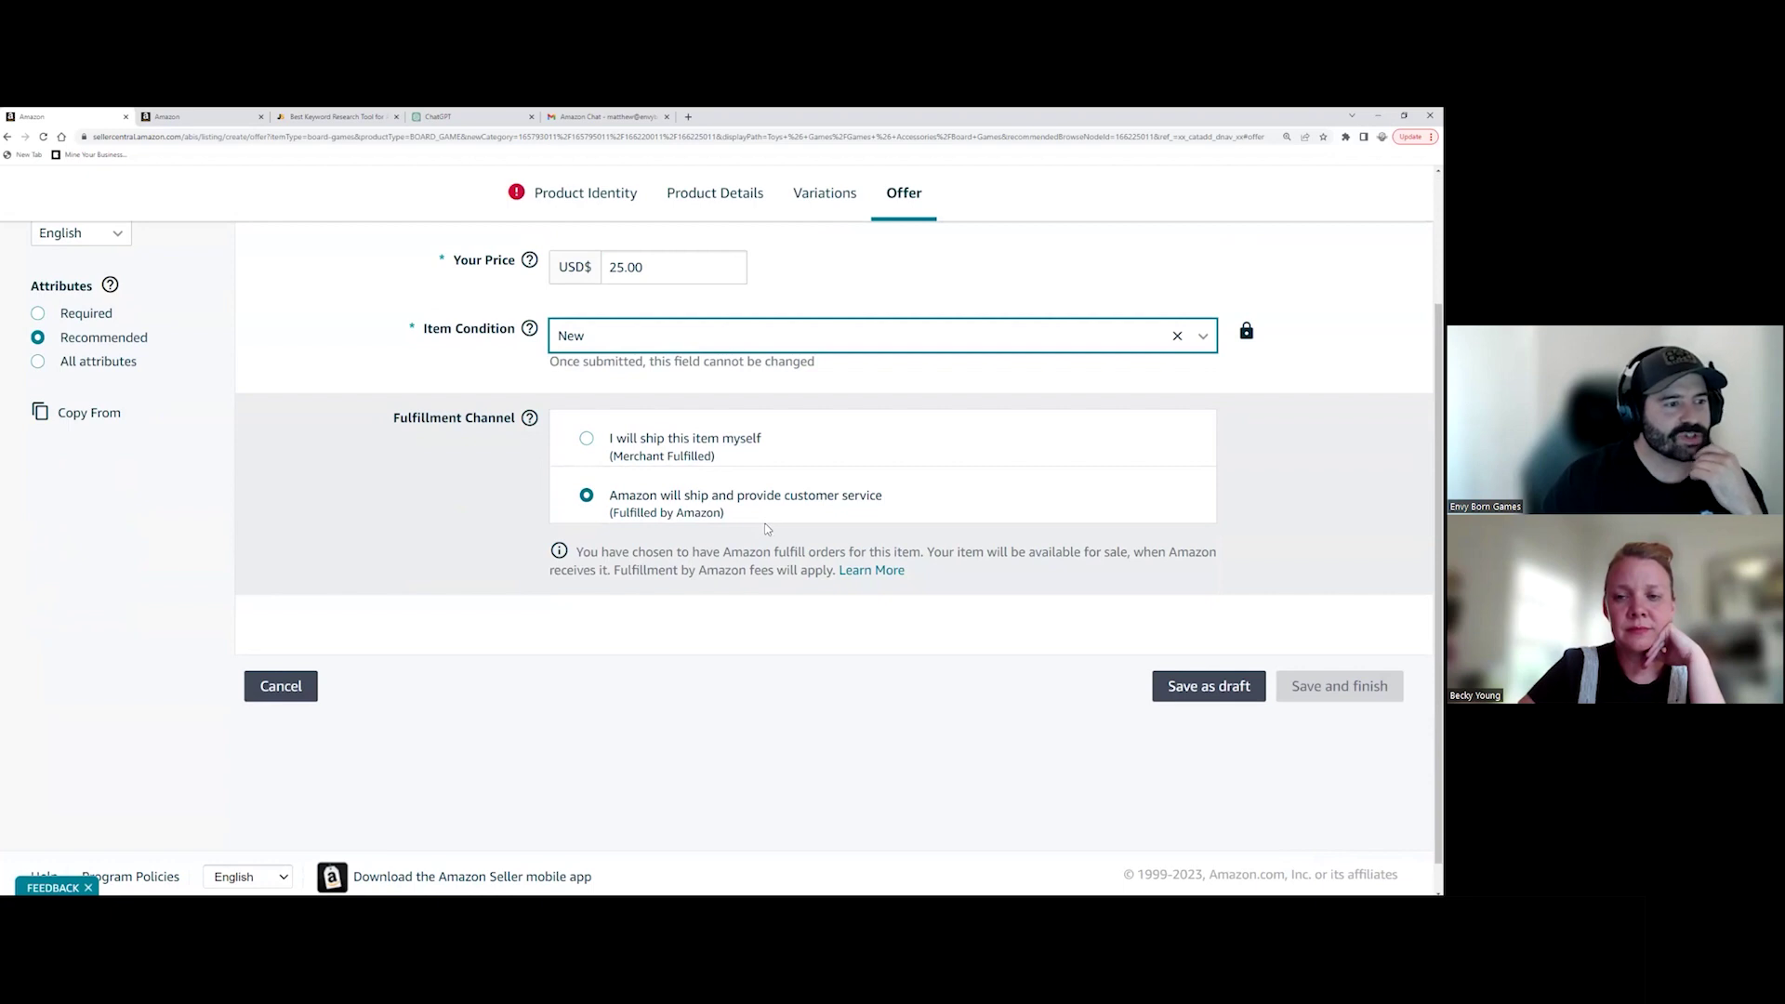
Step: Review the offer entries and return to the product details to check them
scroll(770, 530, "up", 1)
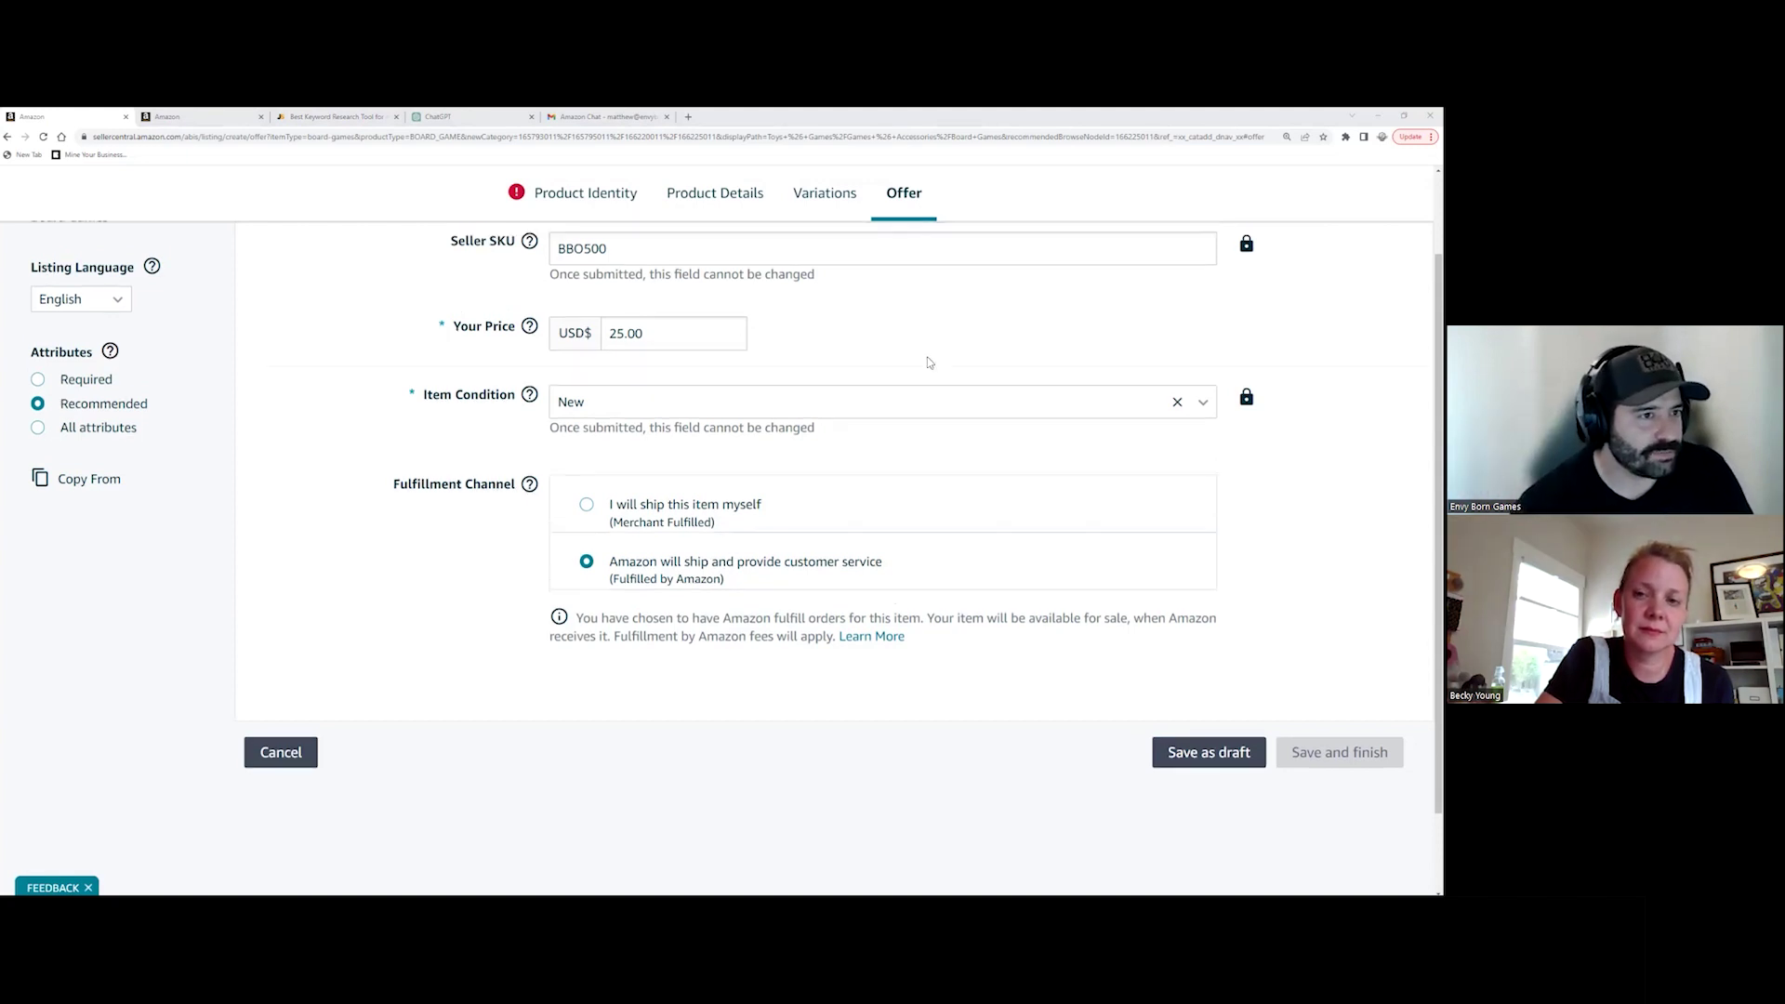
scroll(928, 362, "up", 2)
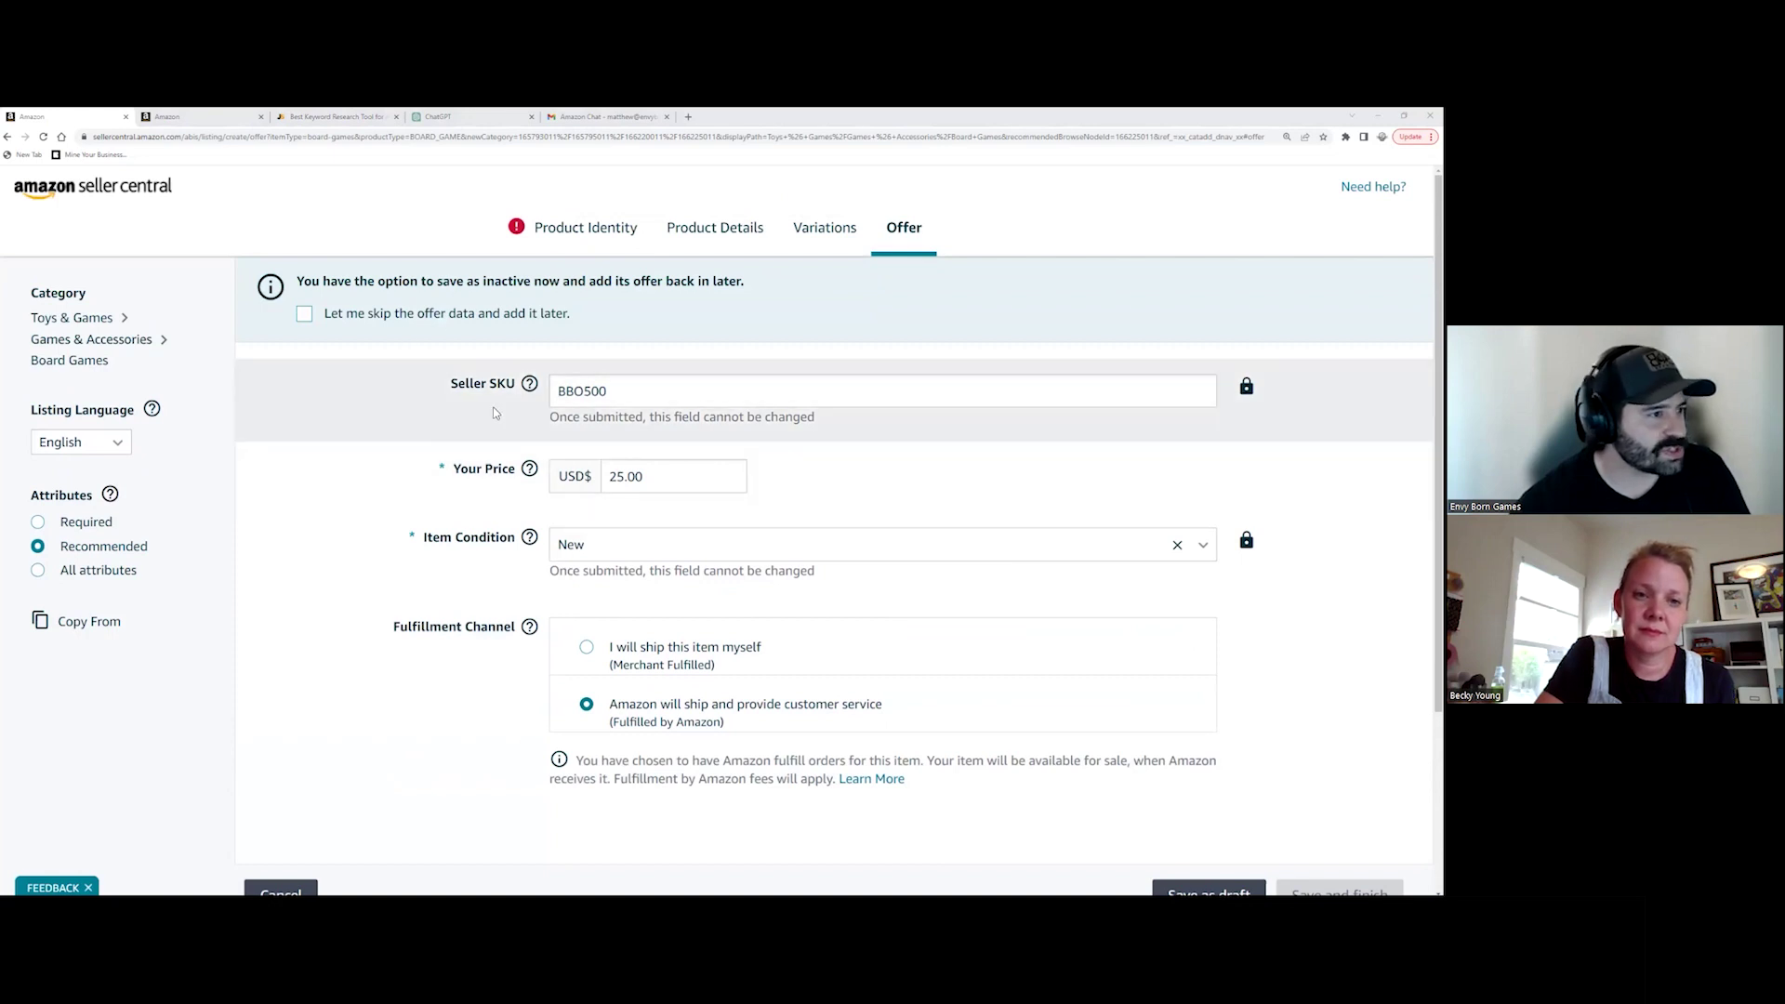
left_click(805, 231)
left_click(703, 240)
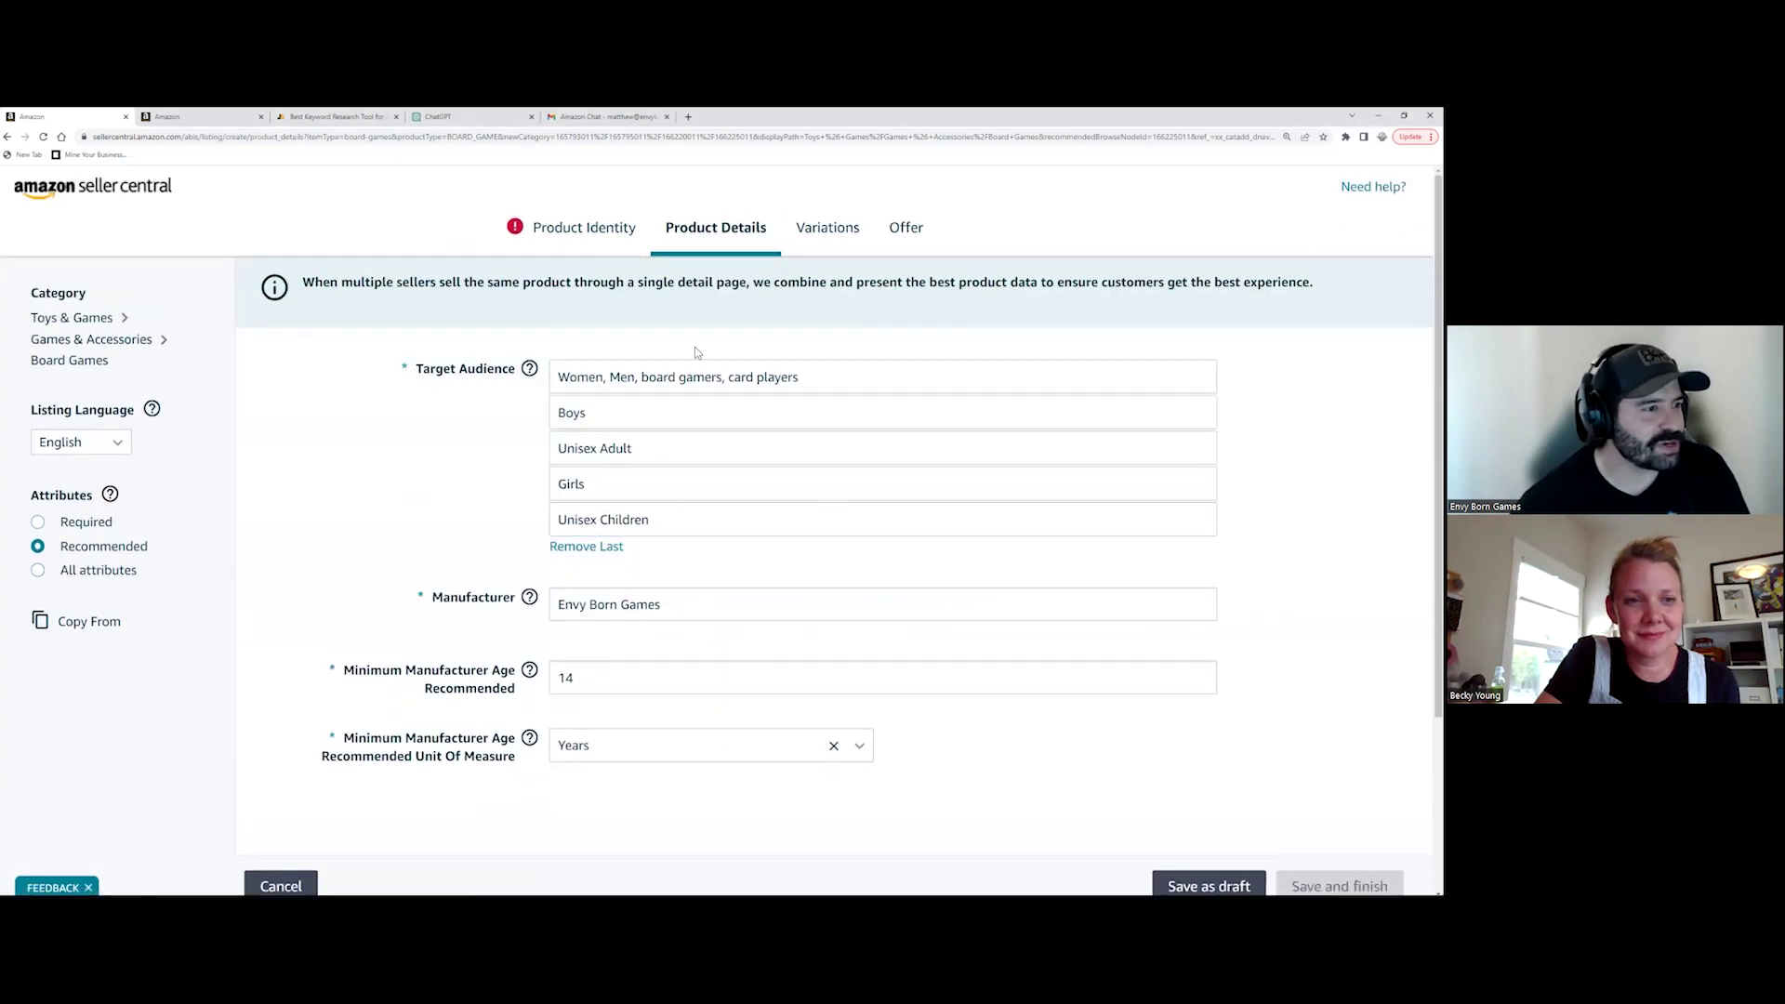
Step: Go back to the product identity section and declare that the game has no Product ID
left_click(569, 232)
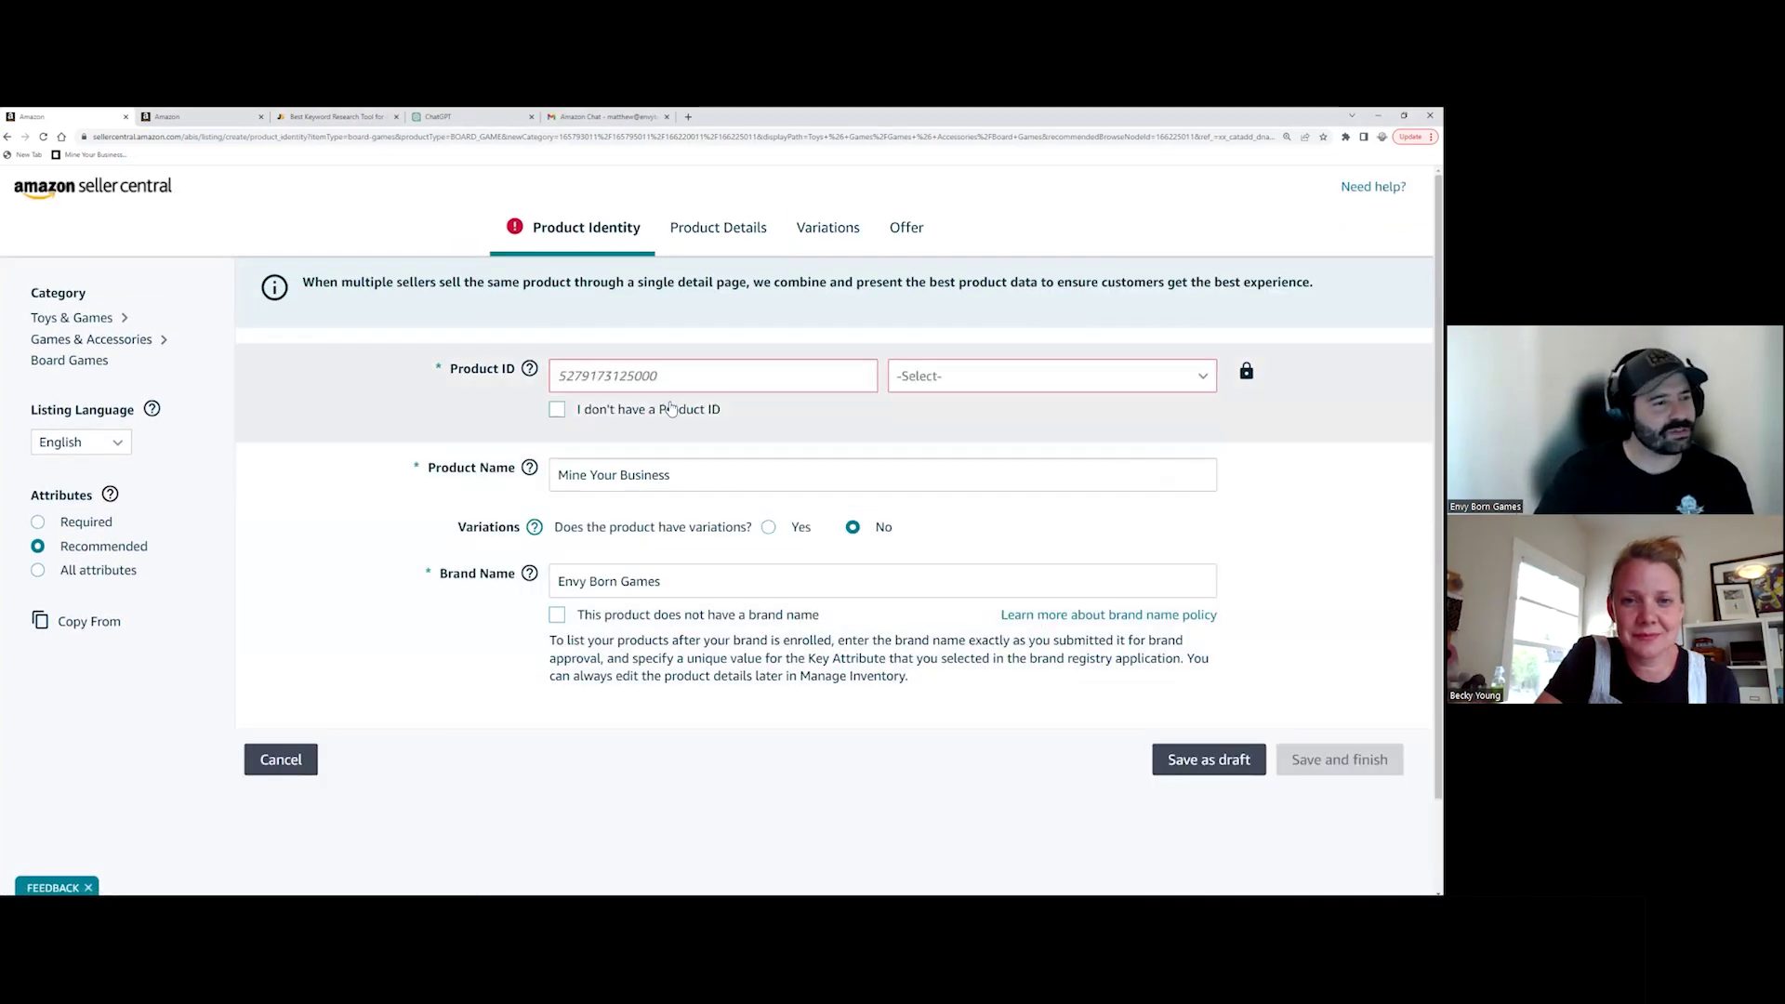
left_click(603, 411)
scroll(860, 455, "down", 2)
scroll(860, 455, "up", 2)
Step: Review the product details, variations and offer sections for remaining problems and return to the product identity section
left_click(703, 228)
scroll(810, 431, "down", 3)
scroll(811, 431, "up", 3)
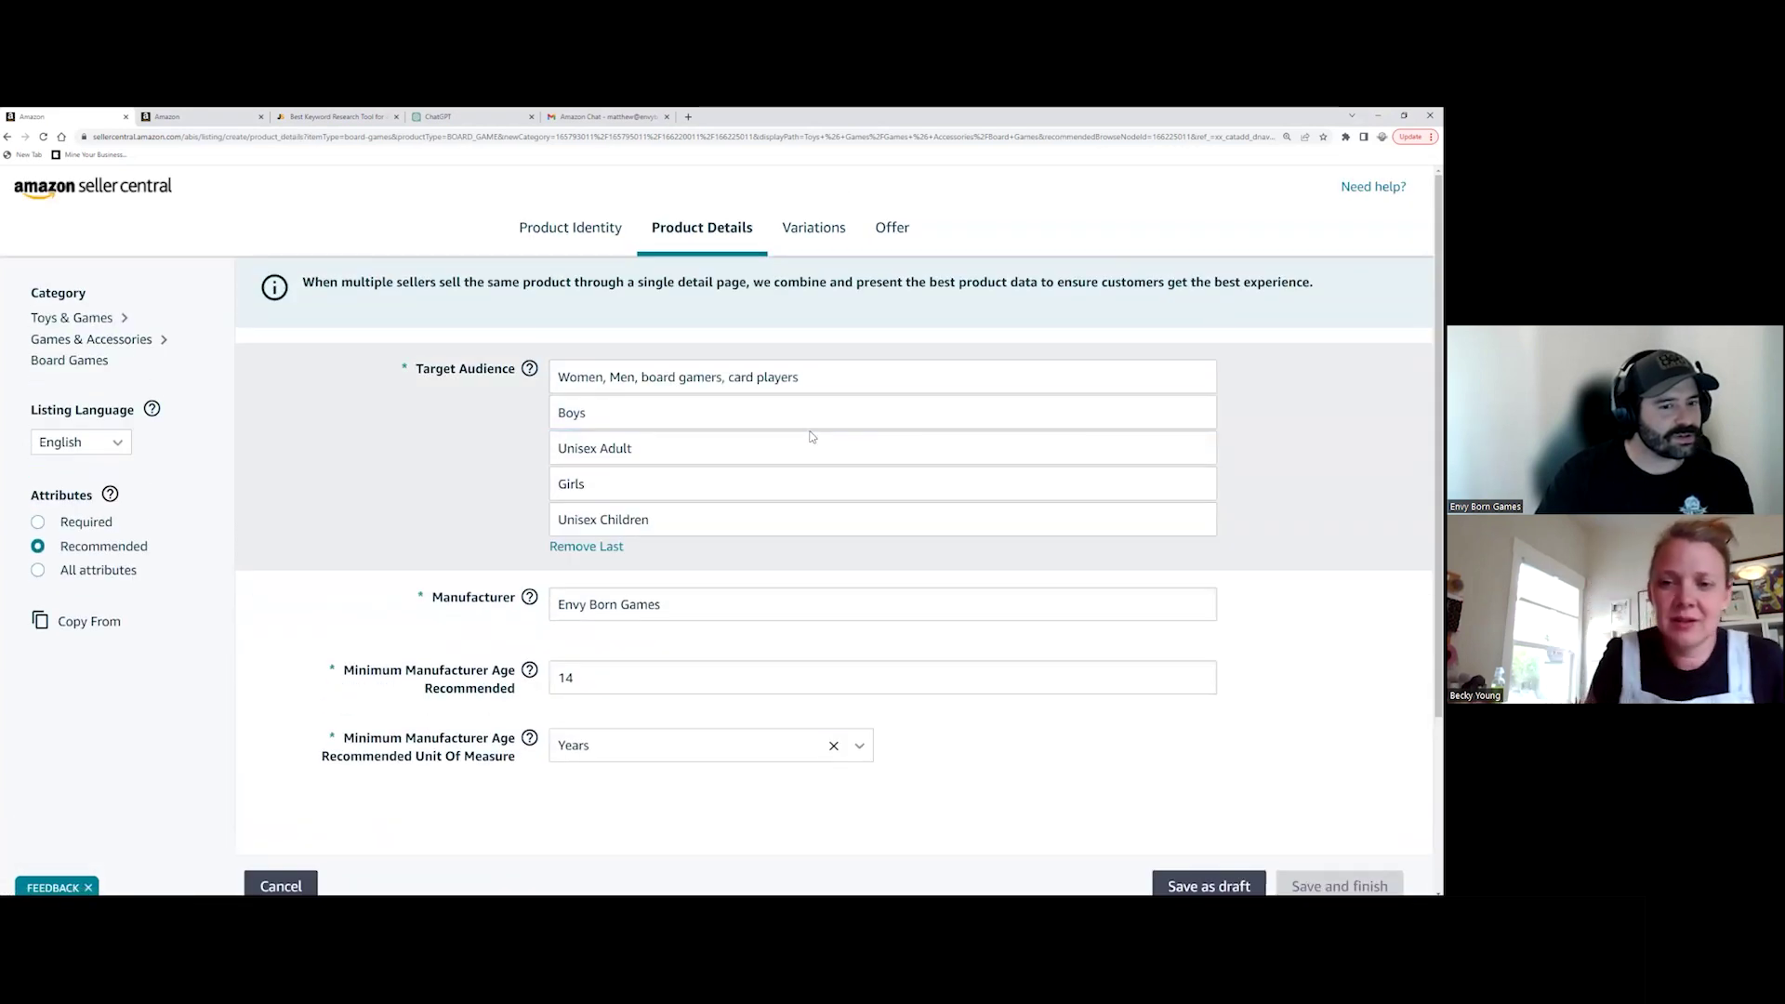
left_click(820, 233)
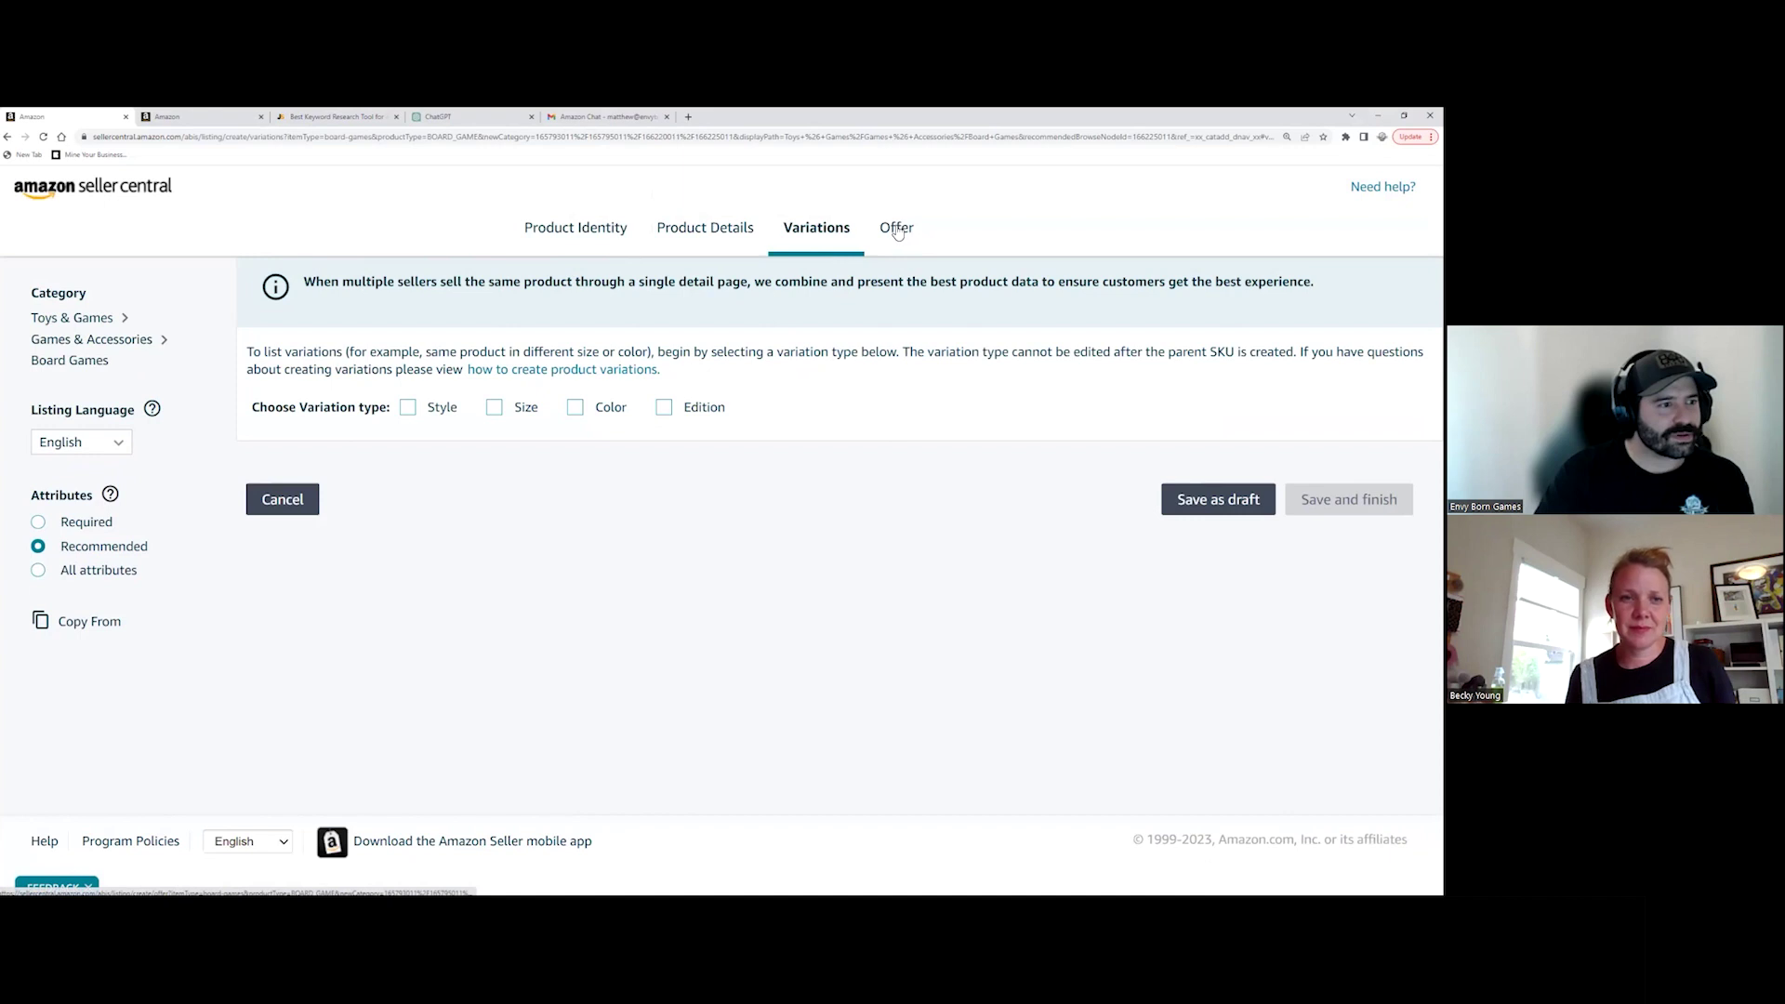
left_click(898, 230)
scroll(806, 319, "down", 3)
scroll(806, 320, "up", 3)
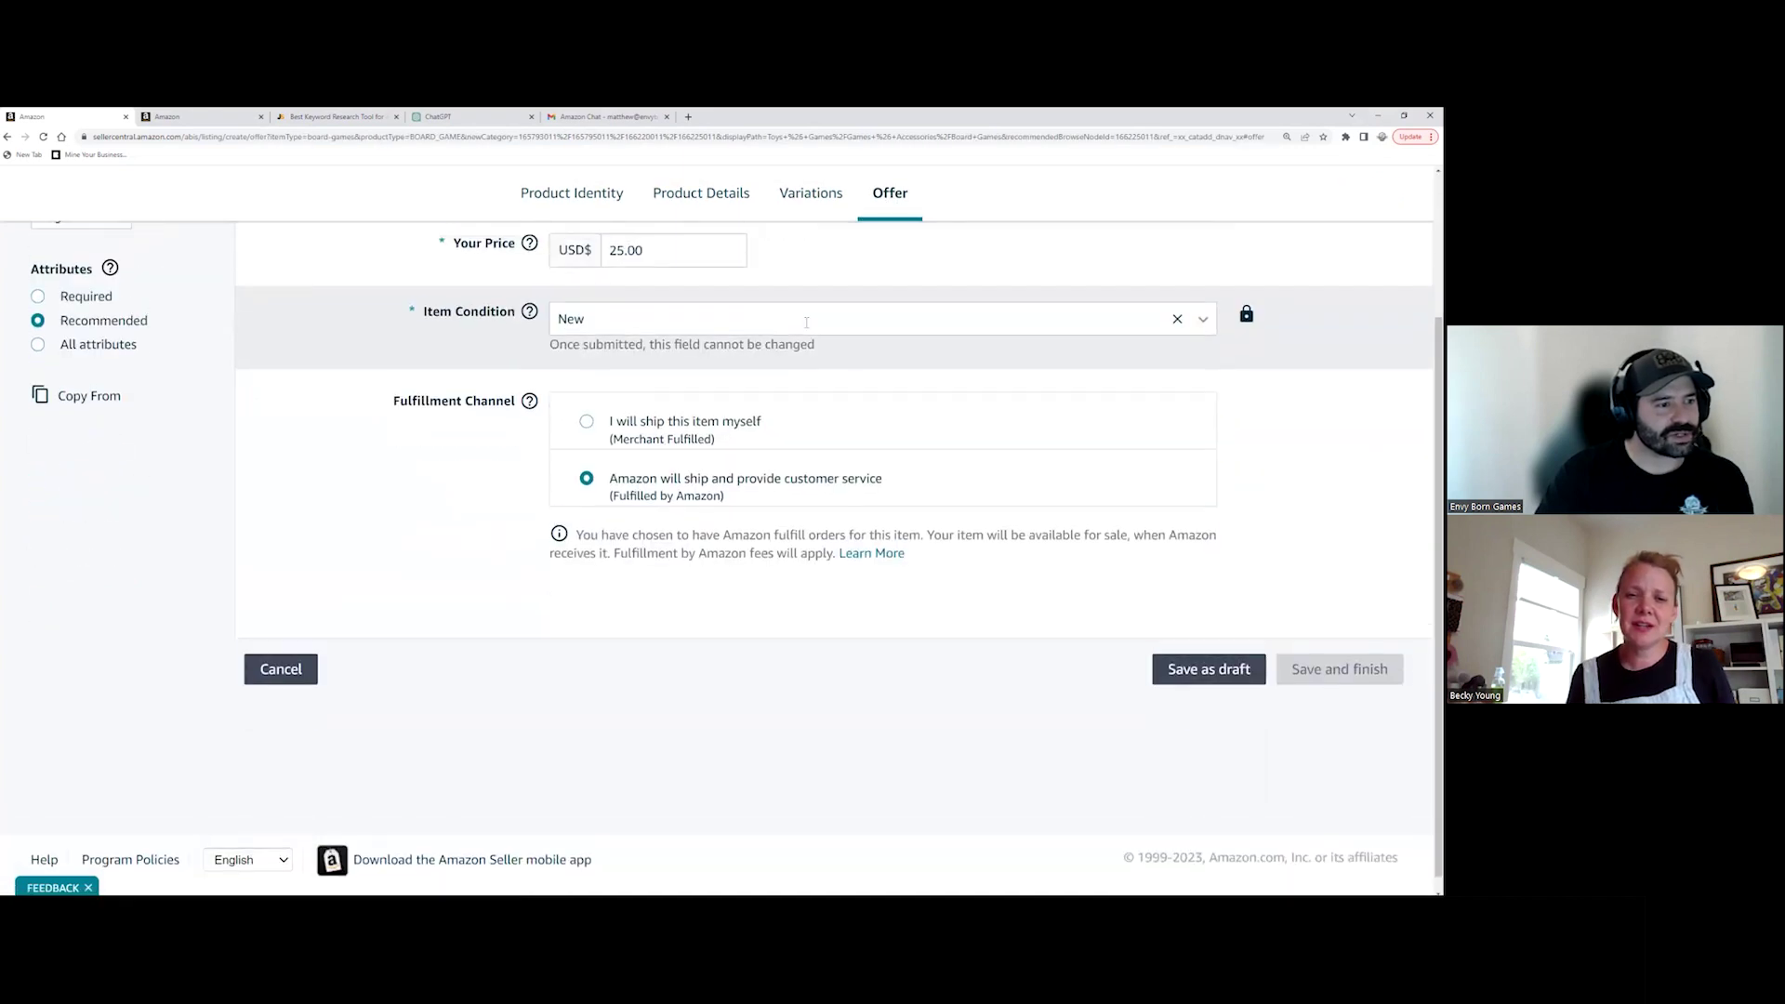
left_click(625, 240)
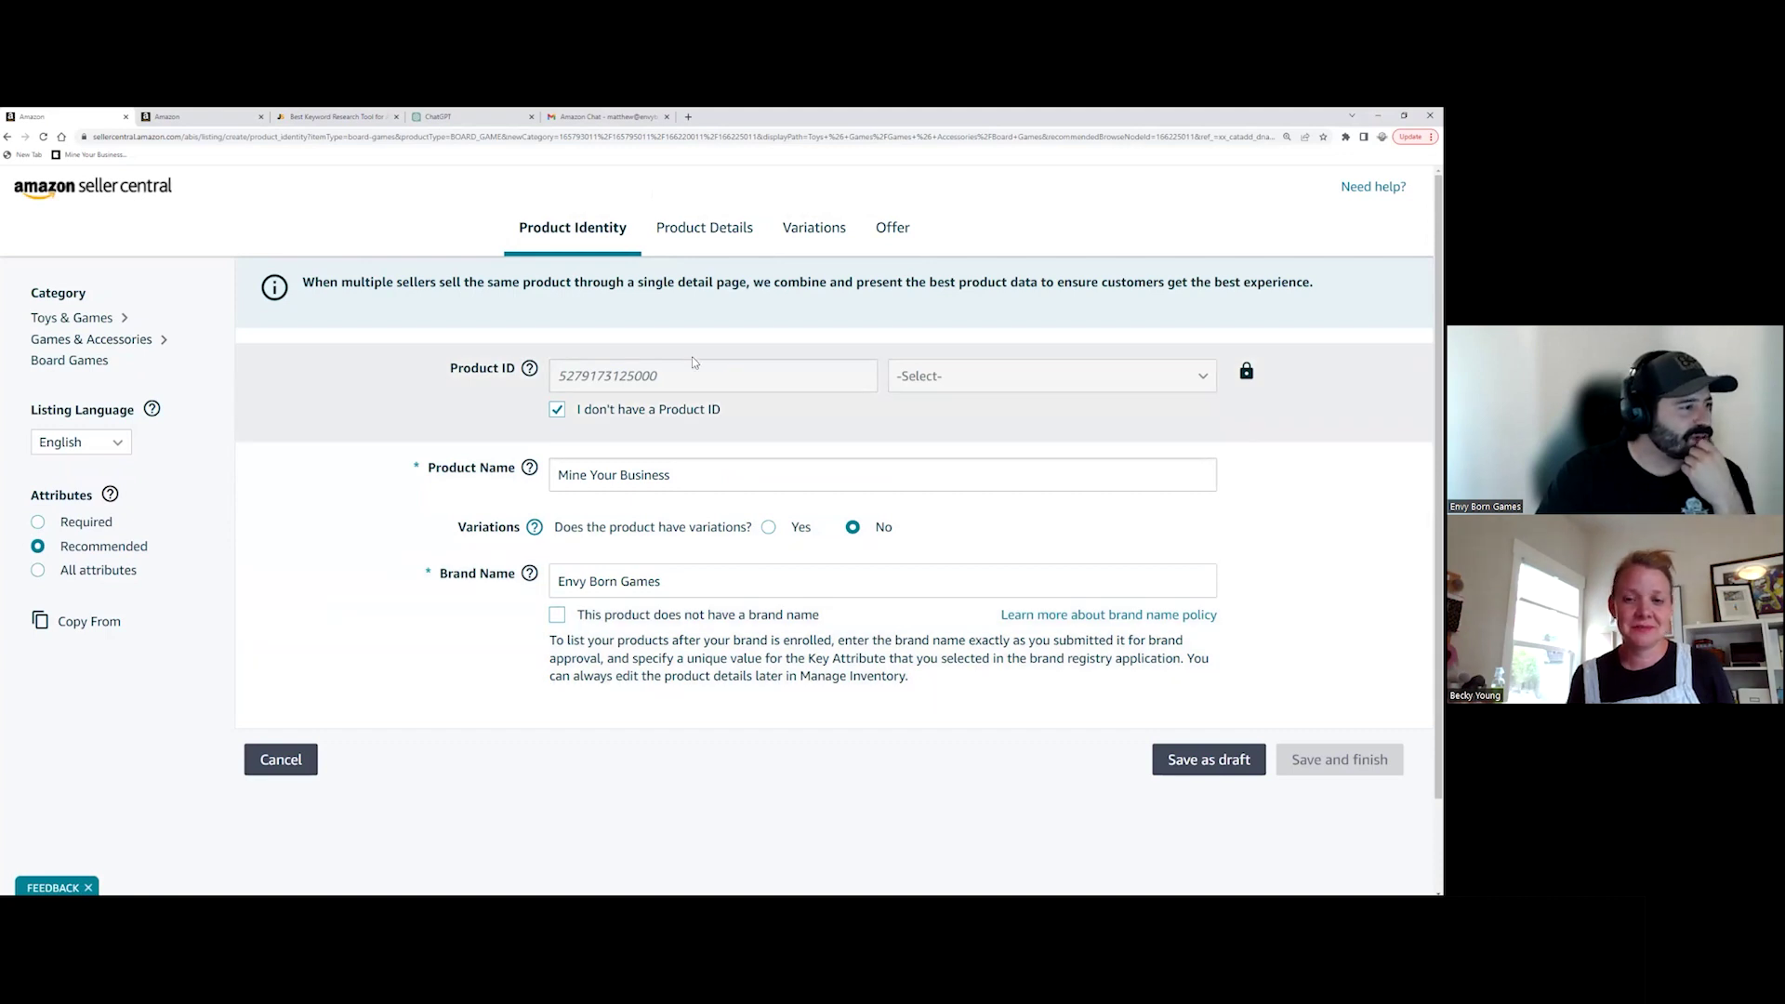
Step: Show all attributes and paste the prepared text starting "Mine Your Business is a quick and tricky spatial puzzle" as the Product Description
left_click(38, 576)
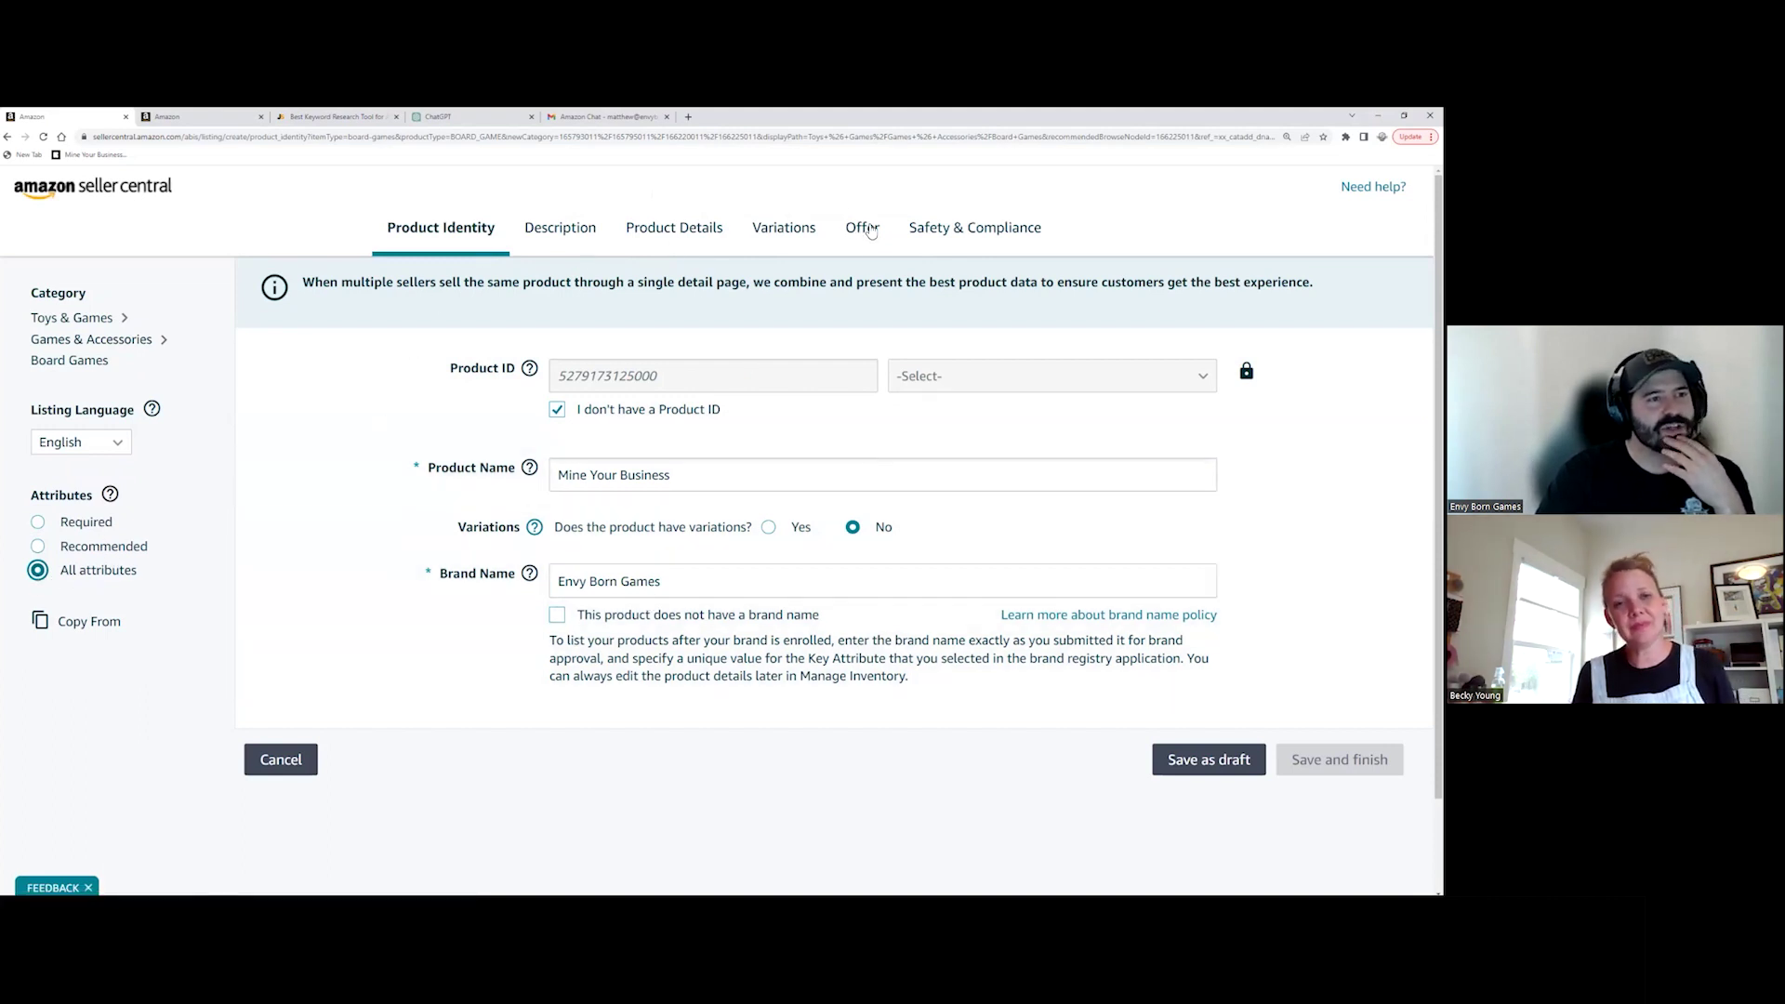
left_click(584, 236)
left_click(825, 484)
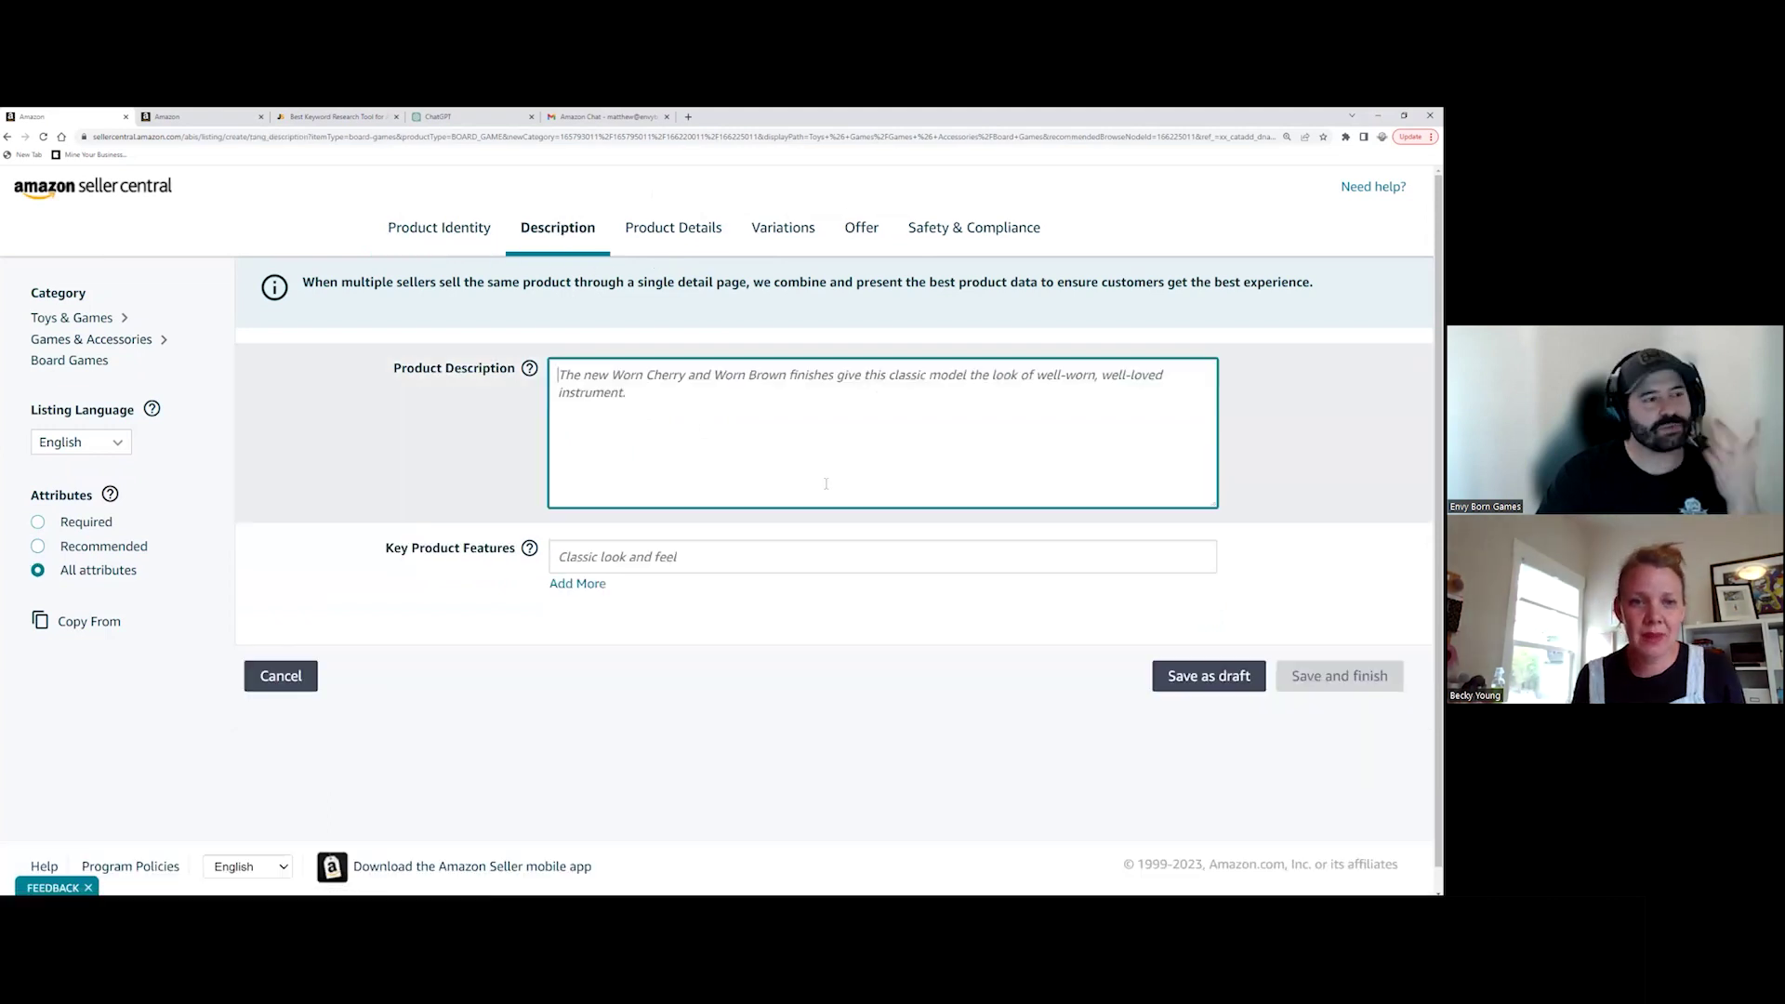
key("alt+Tab")
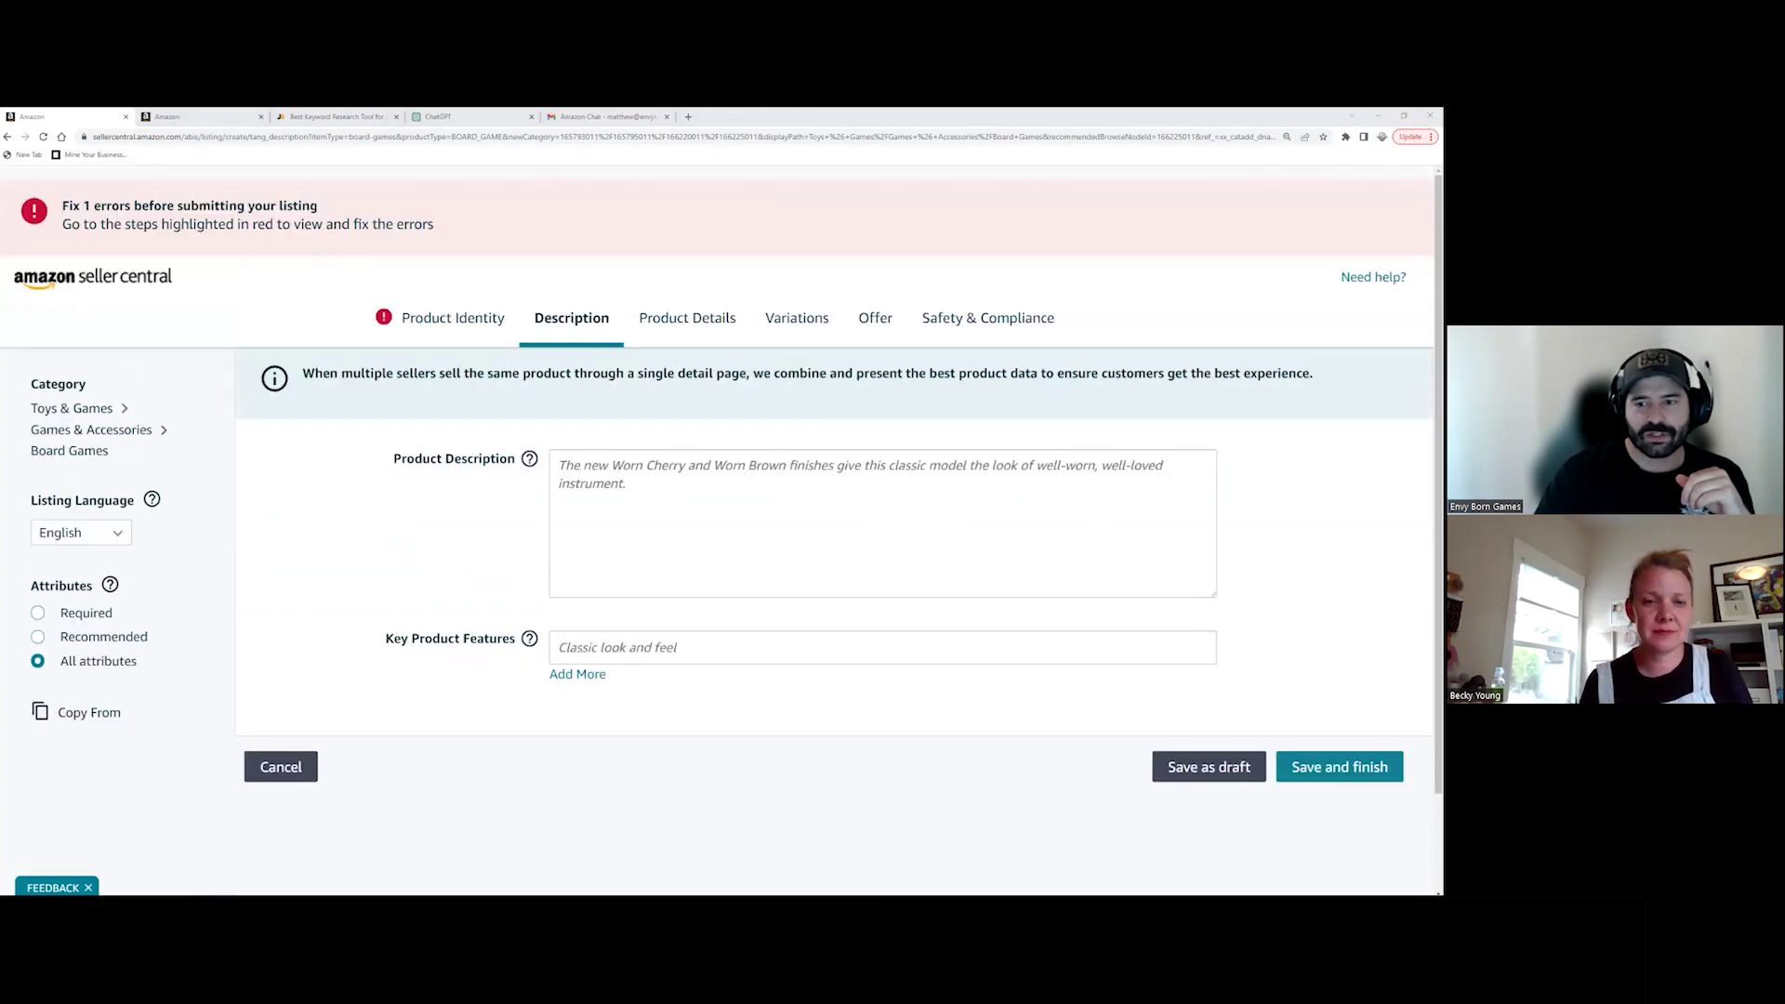
key("alt+Tab")
key("ctrl+v")
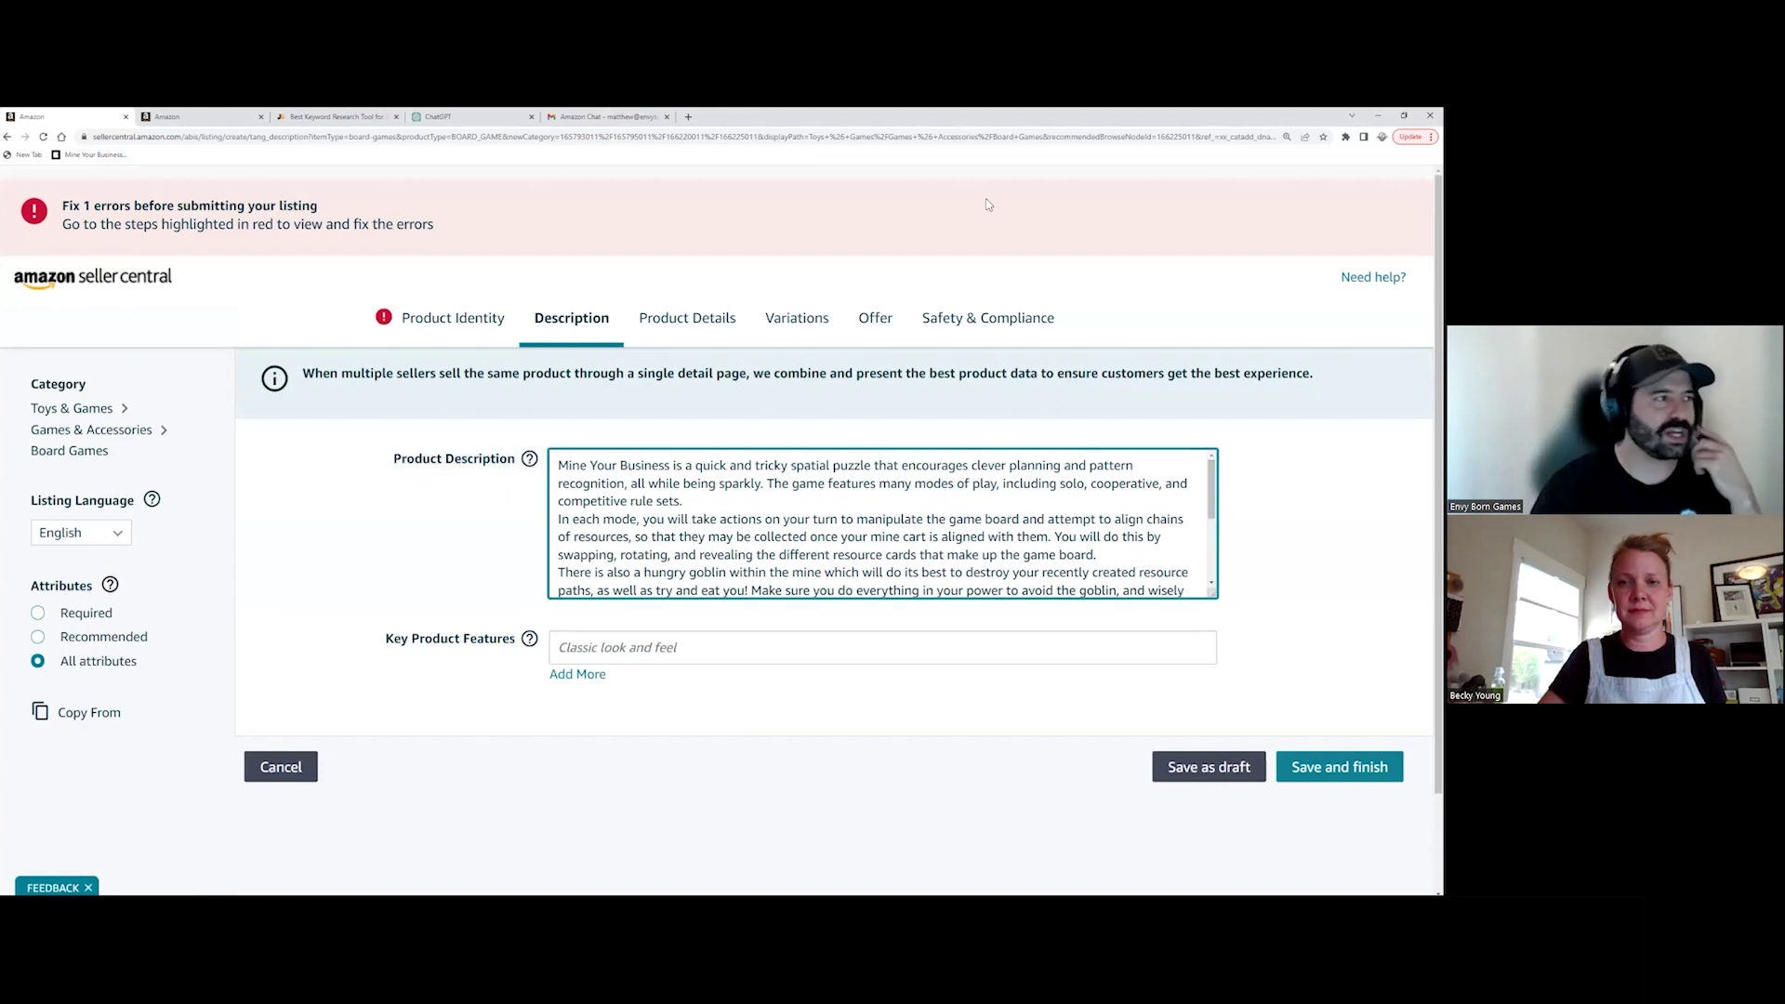
Step: Open the live Don't GET Drunk listing from the inventory and find its Product Description section
left_click(223, 117)
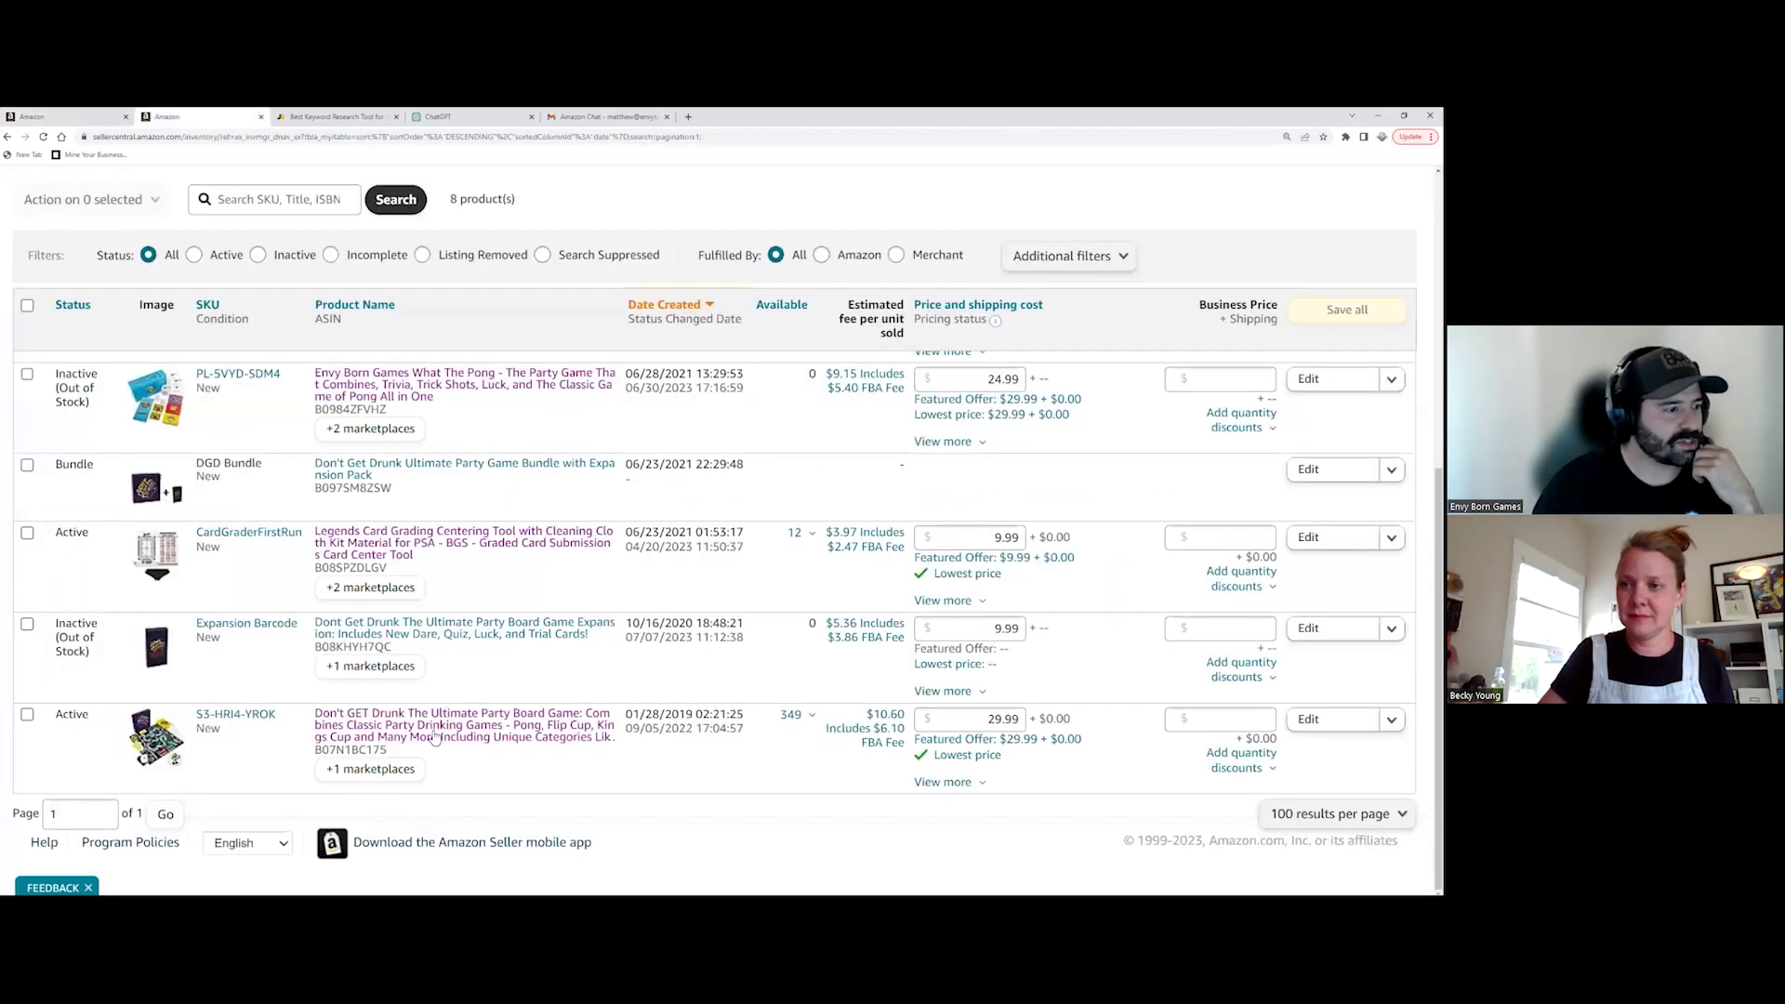
left_click(549, 739)
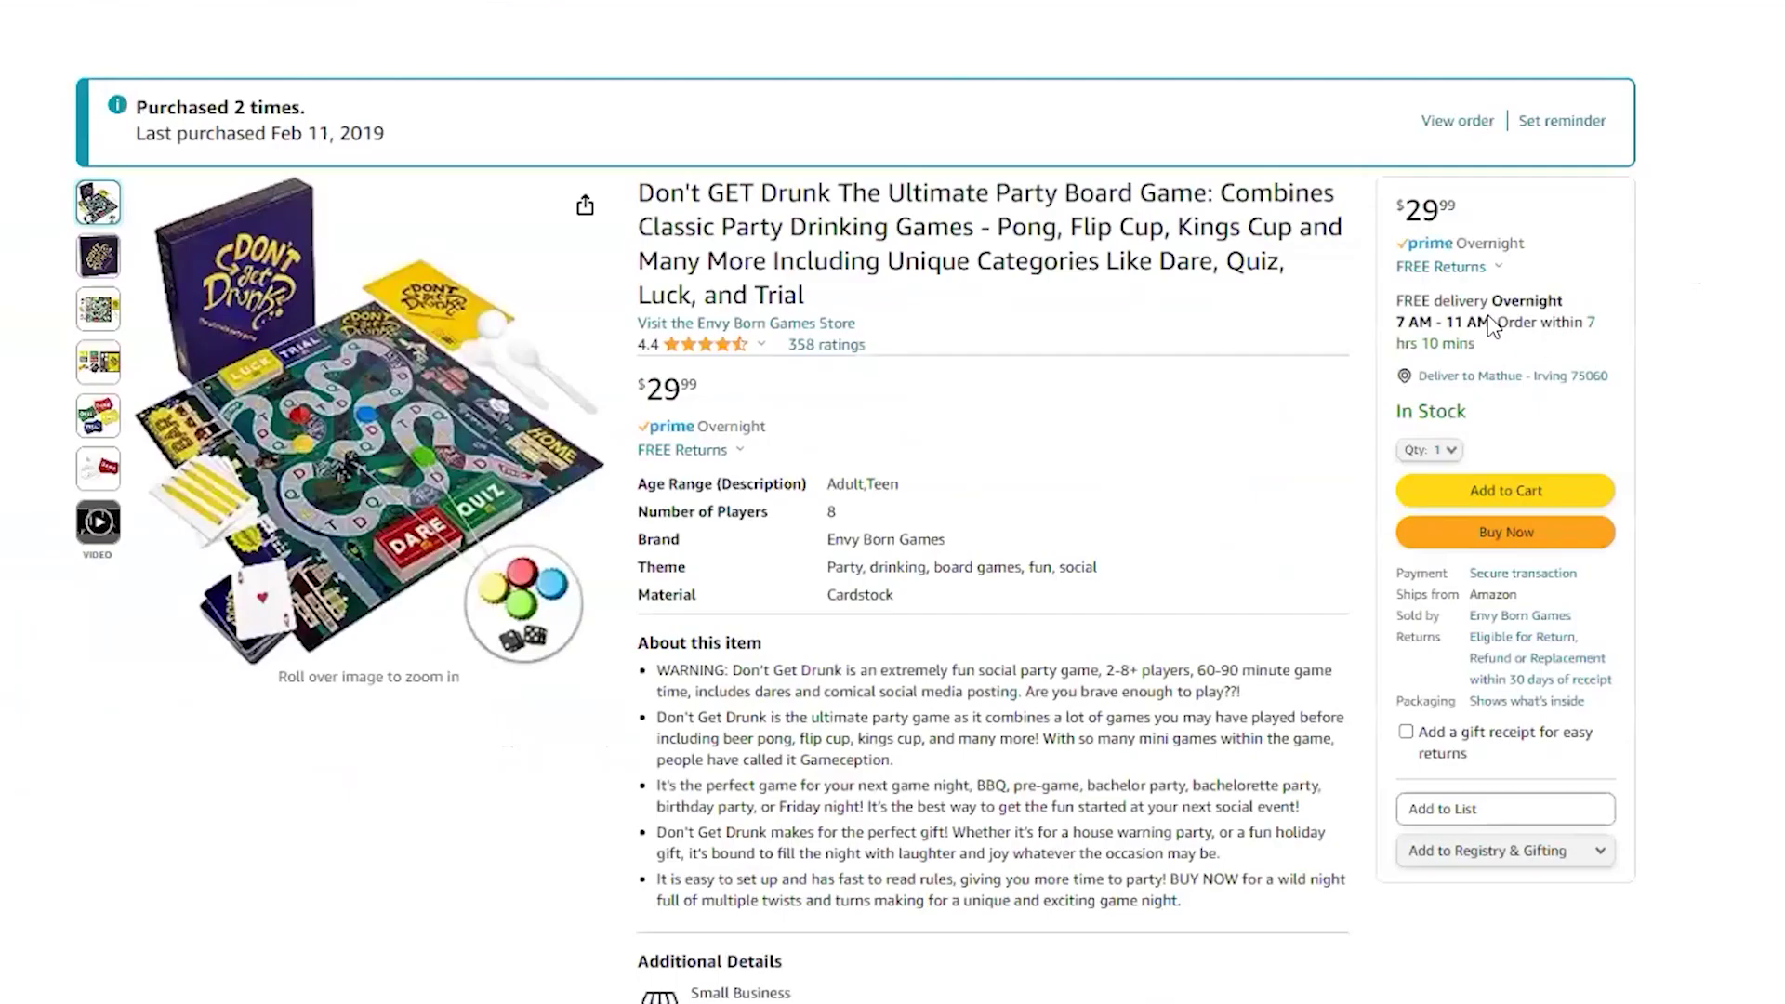
scroll(1492, 325, "down", 3)
scroll(846, 502, "down", 15)
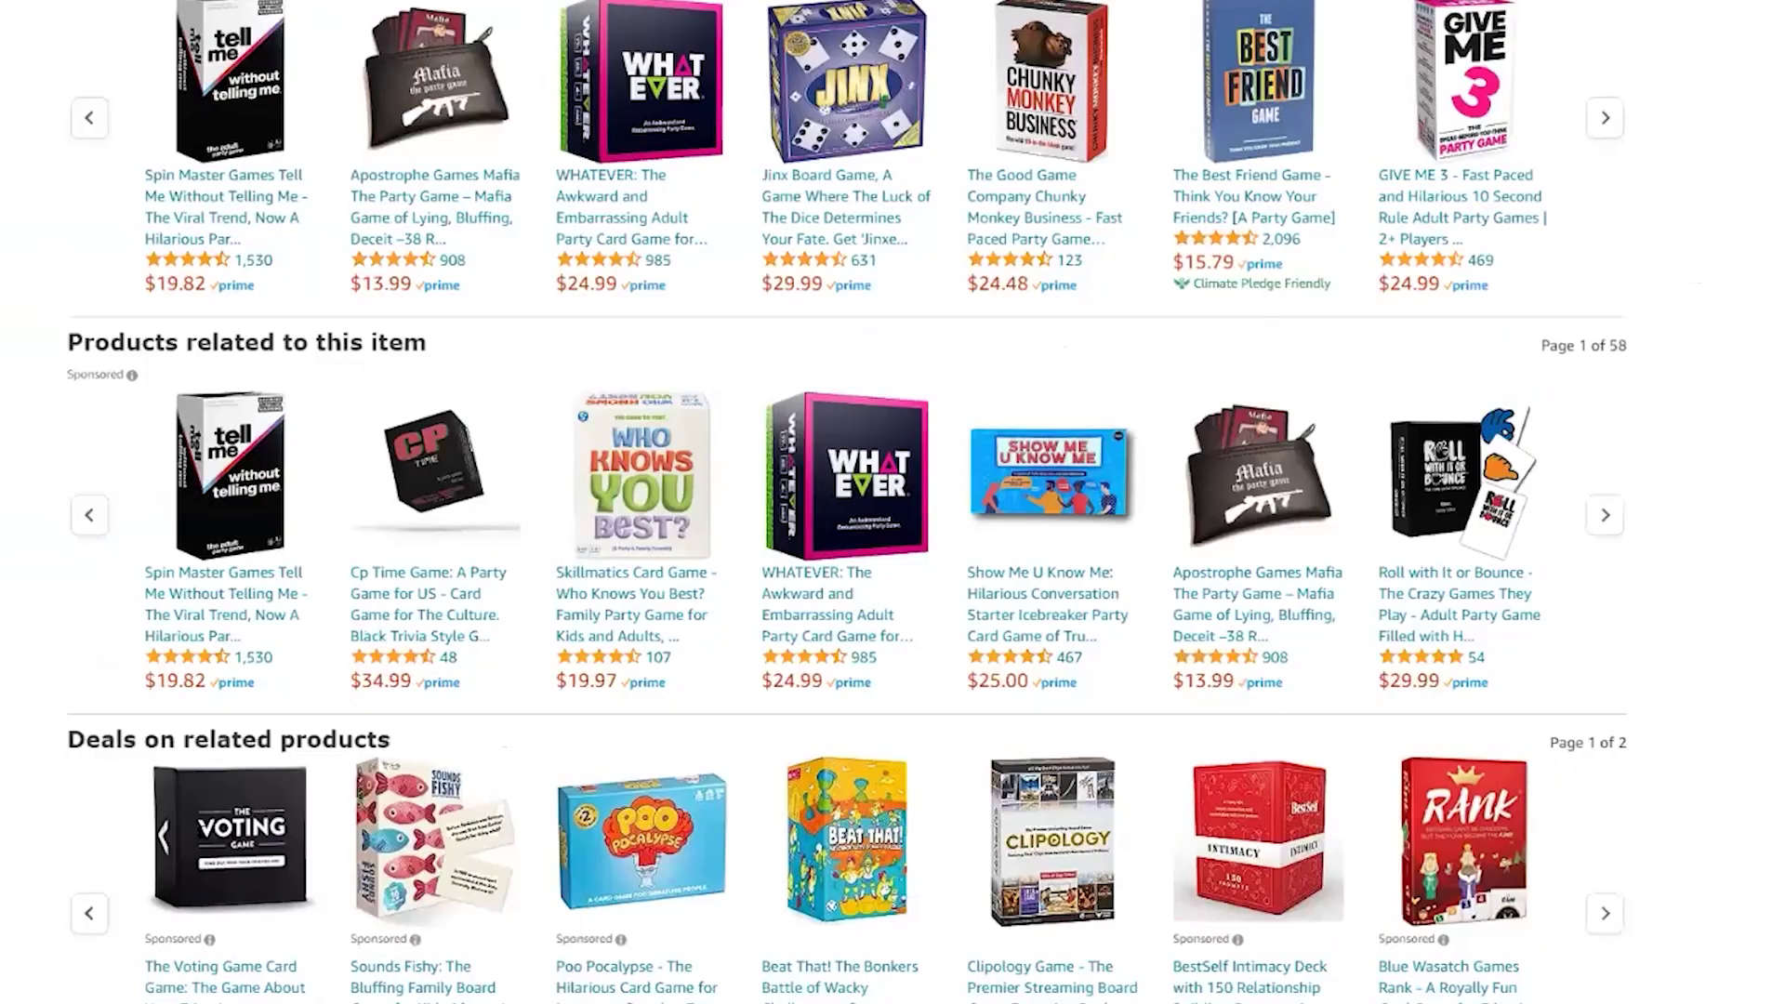
scroll(846, 502, "down", 10)
scroll(846, 502, "down", 3)
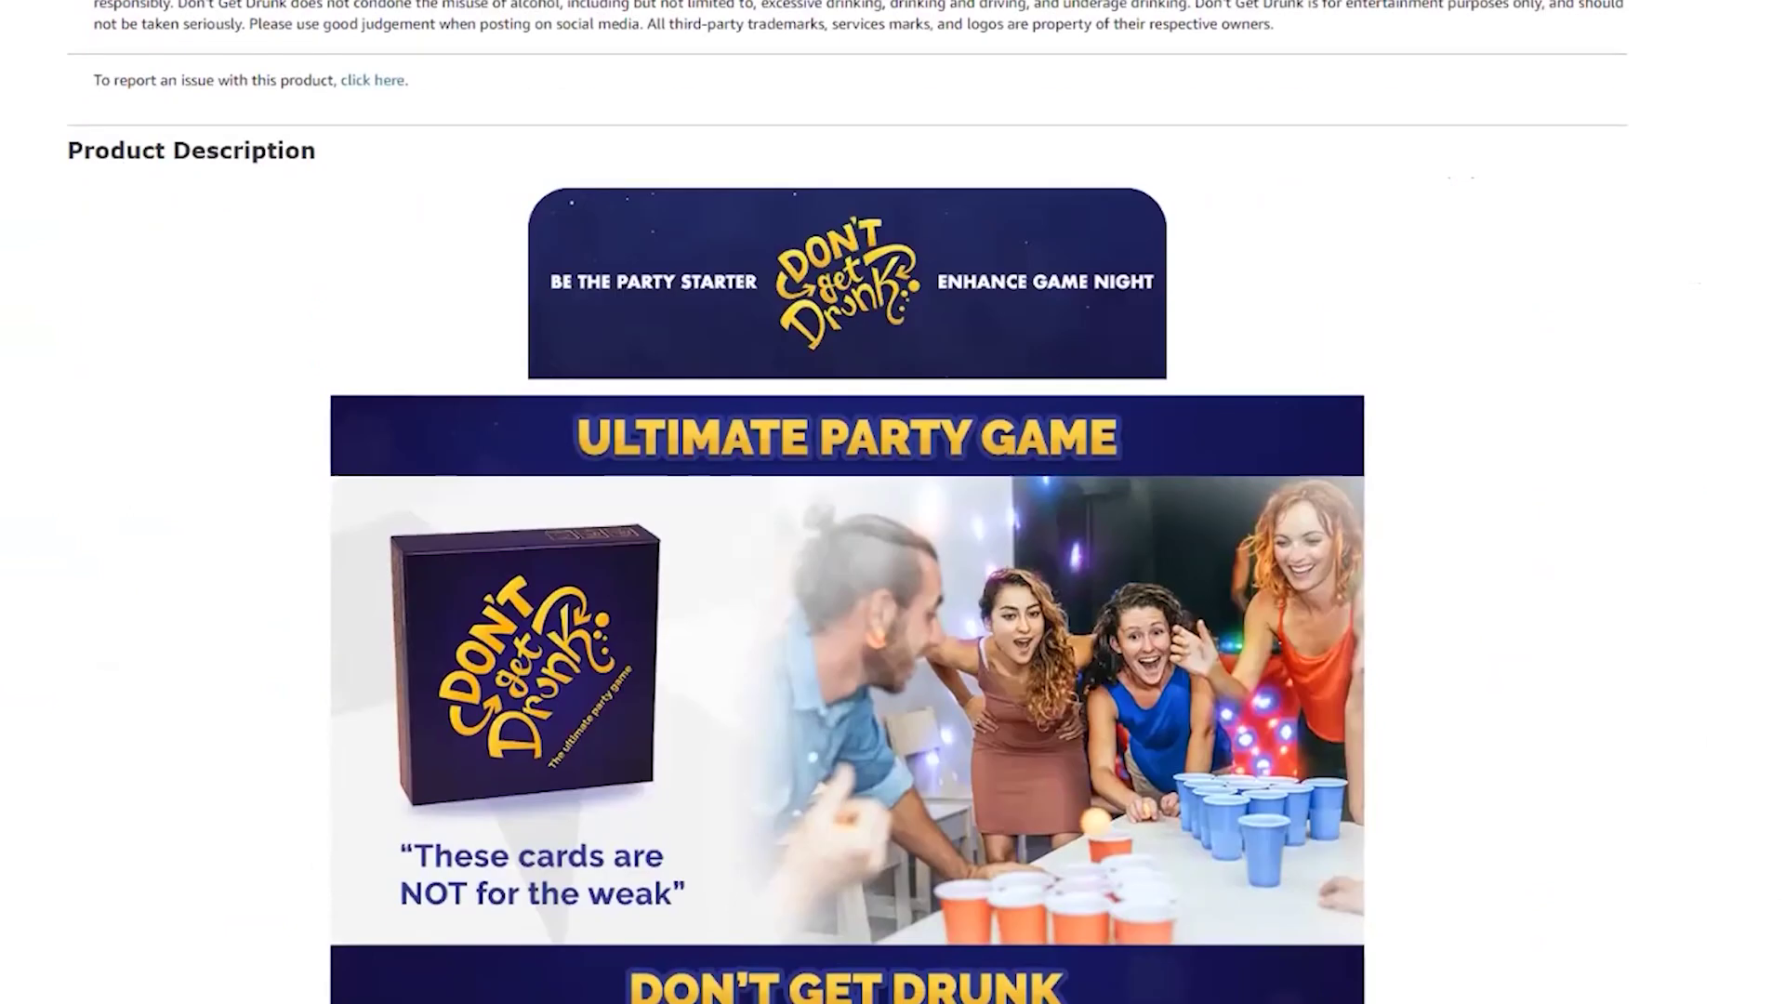
Step: Examine the graphics and text blocks in the Don't GET Drunk product description as a reference for the new listing
scroll(846, 502, "down", 5)
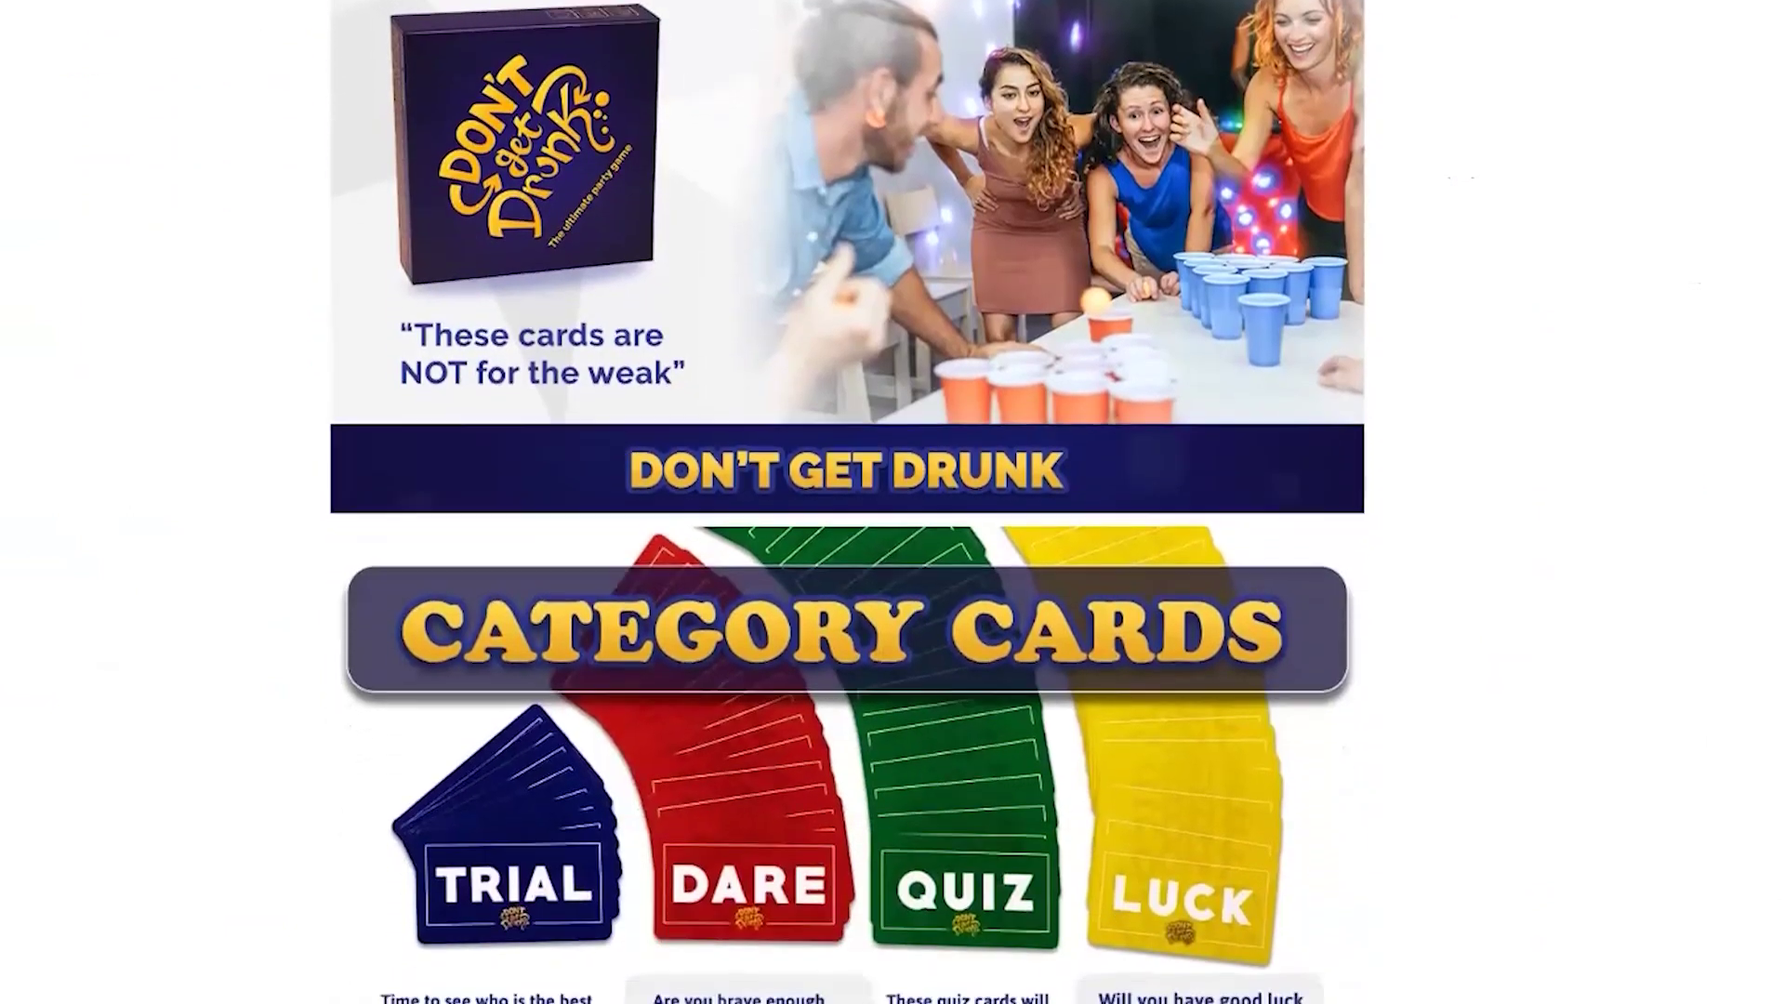
scroll(846, 502, "down", 3)
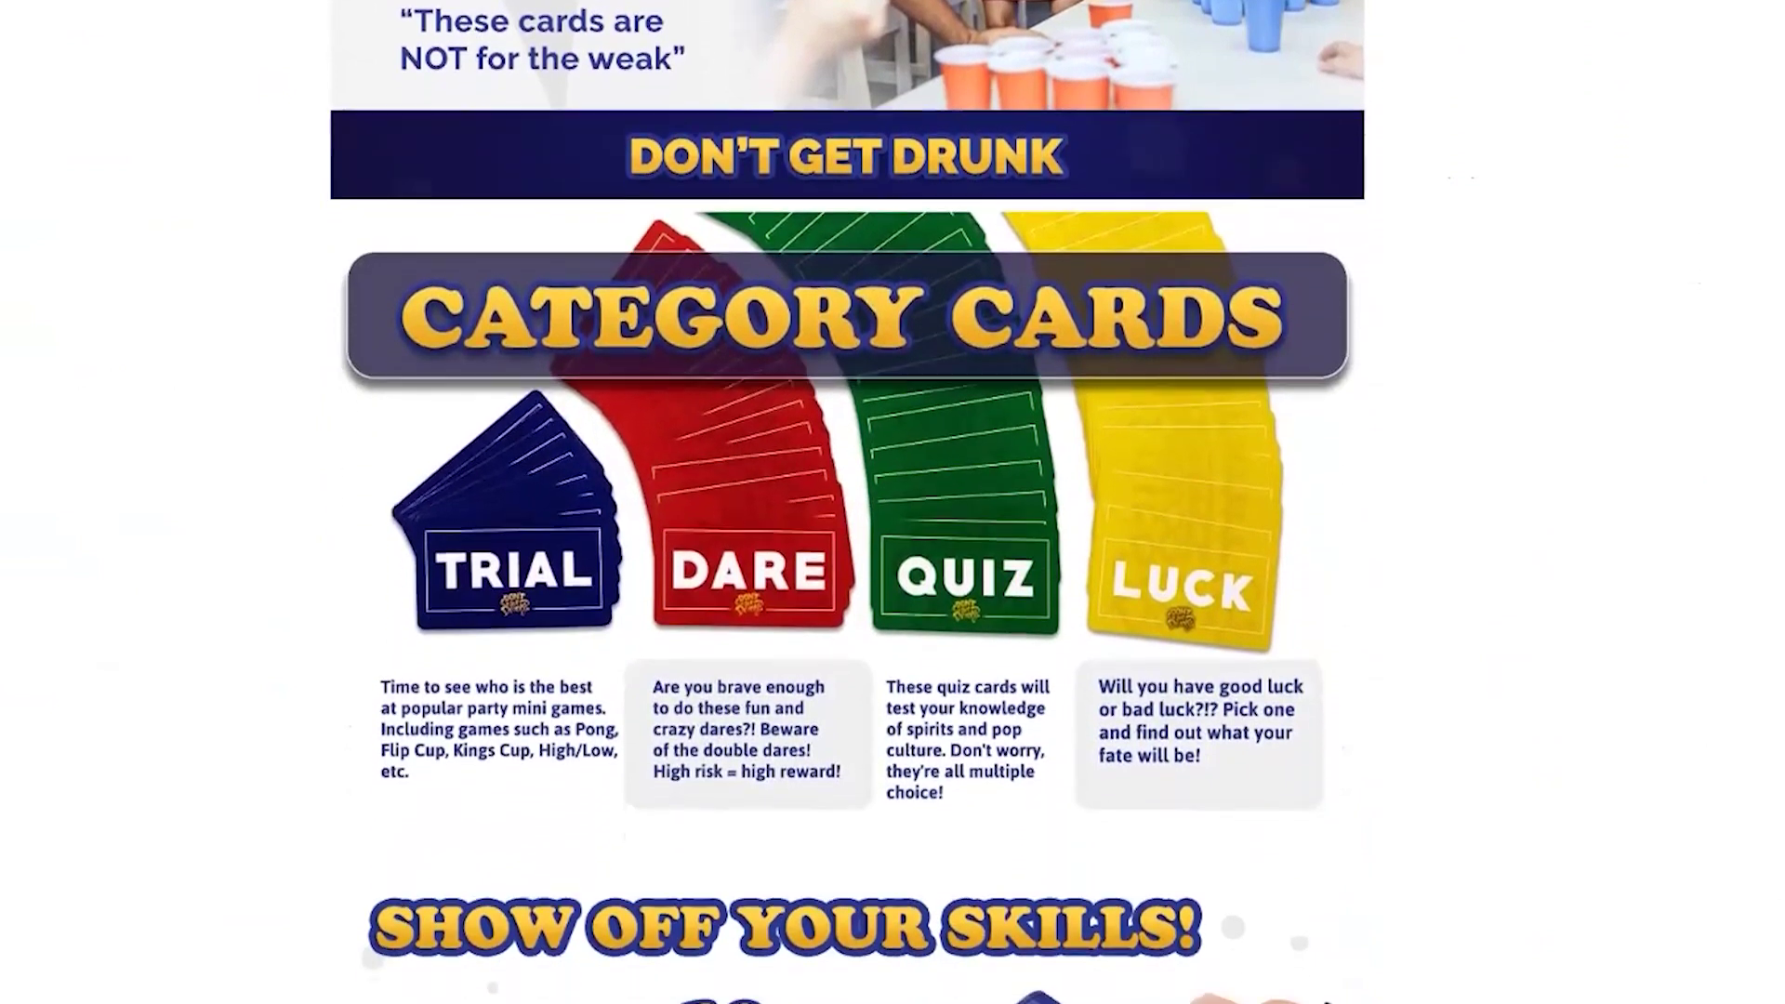
scroll(846, 502, "down", 7)
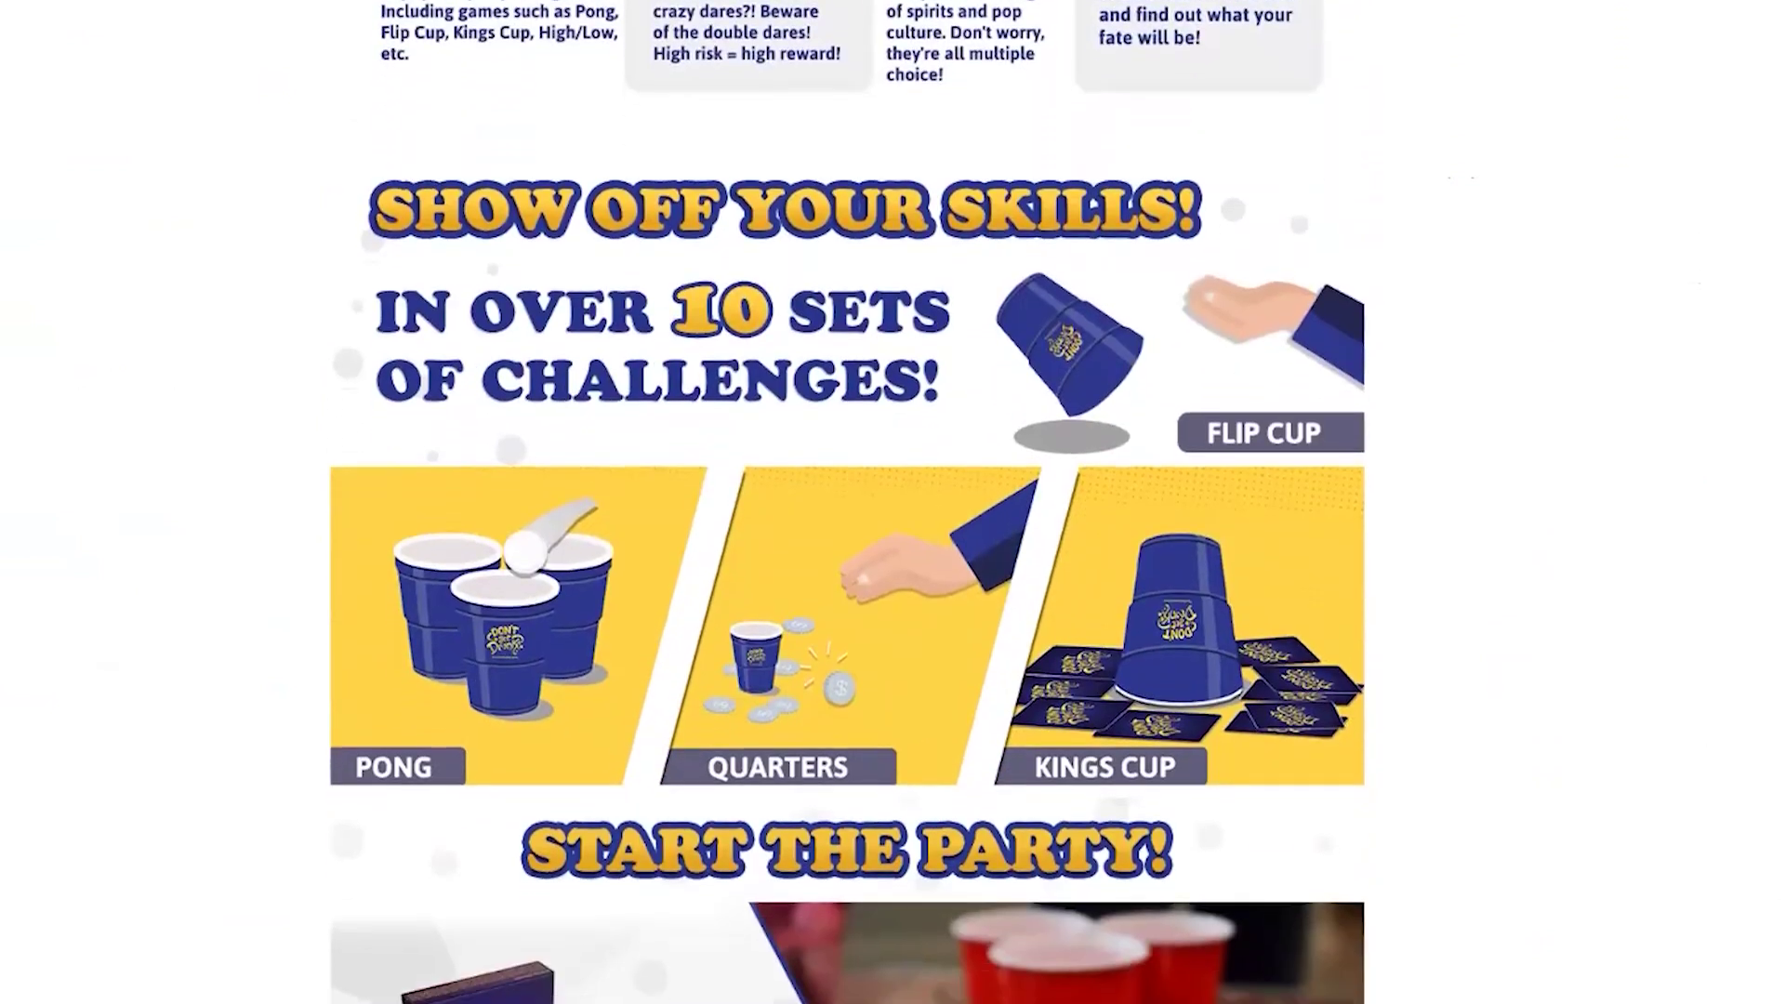
scroll(846, 502, "down", 3)
scroll(846, 502, "down", 1)
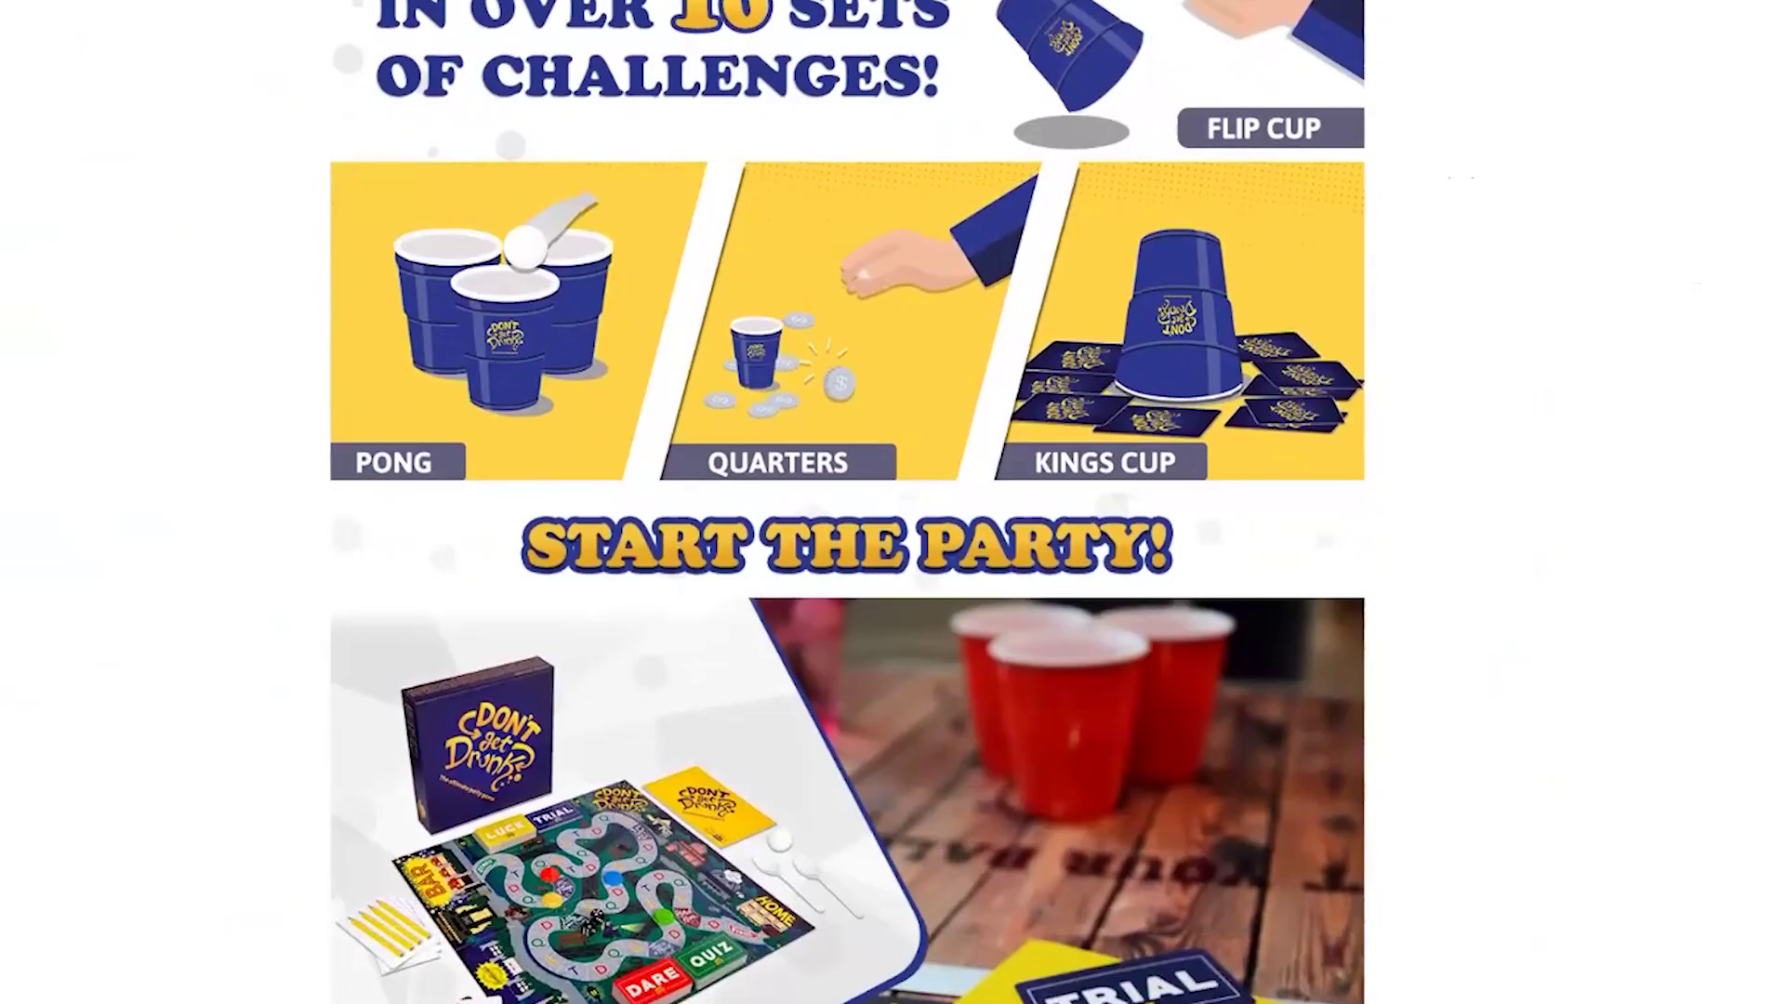
scroll(846, 502, "down", 3)
scroll(846, 502, "up", 12)
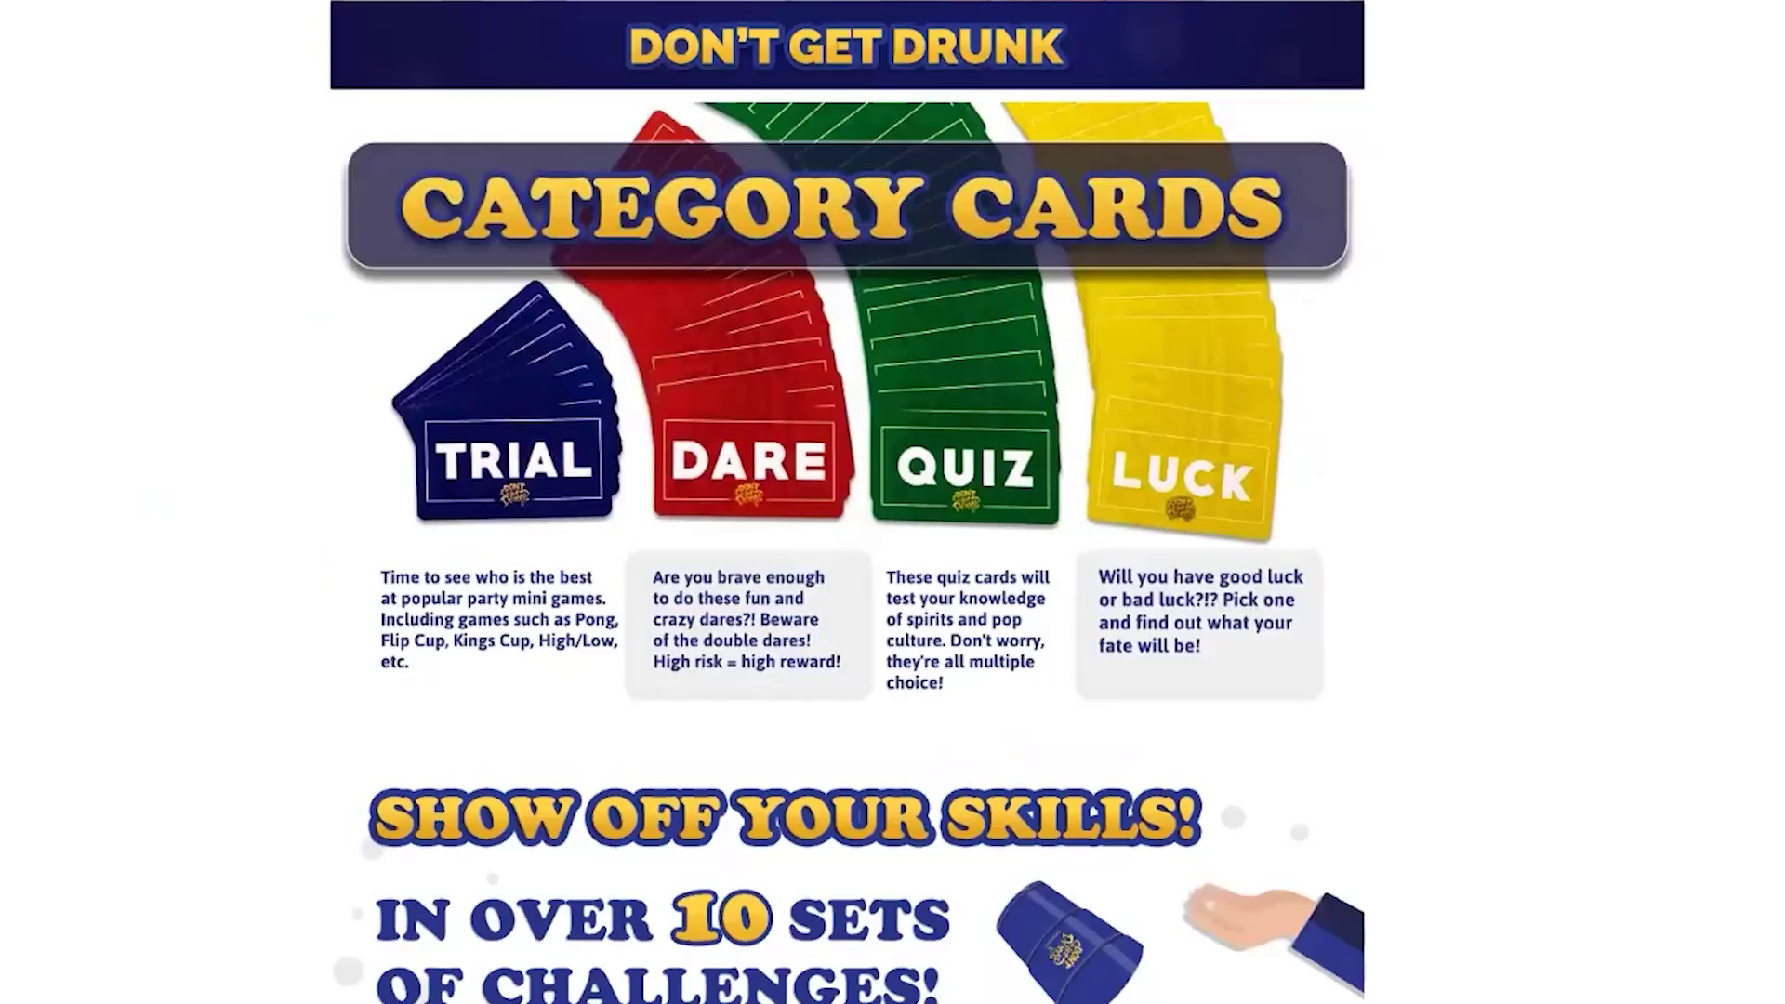
scroll(845, 502, "down", 1)
scroll(846, 502, "up", 9)
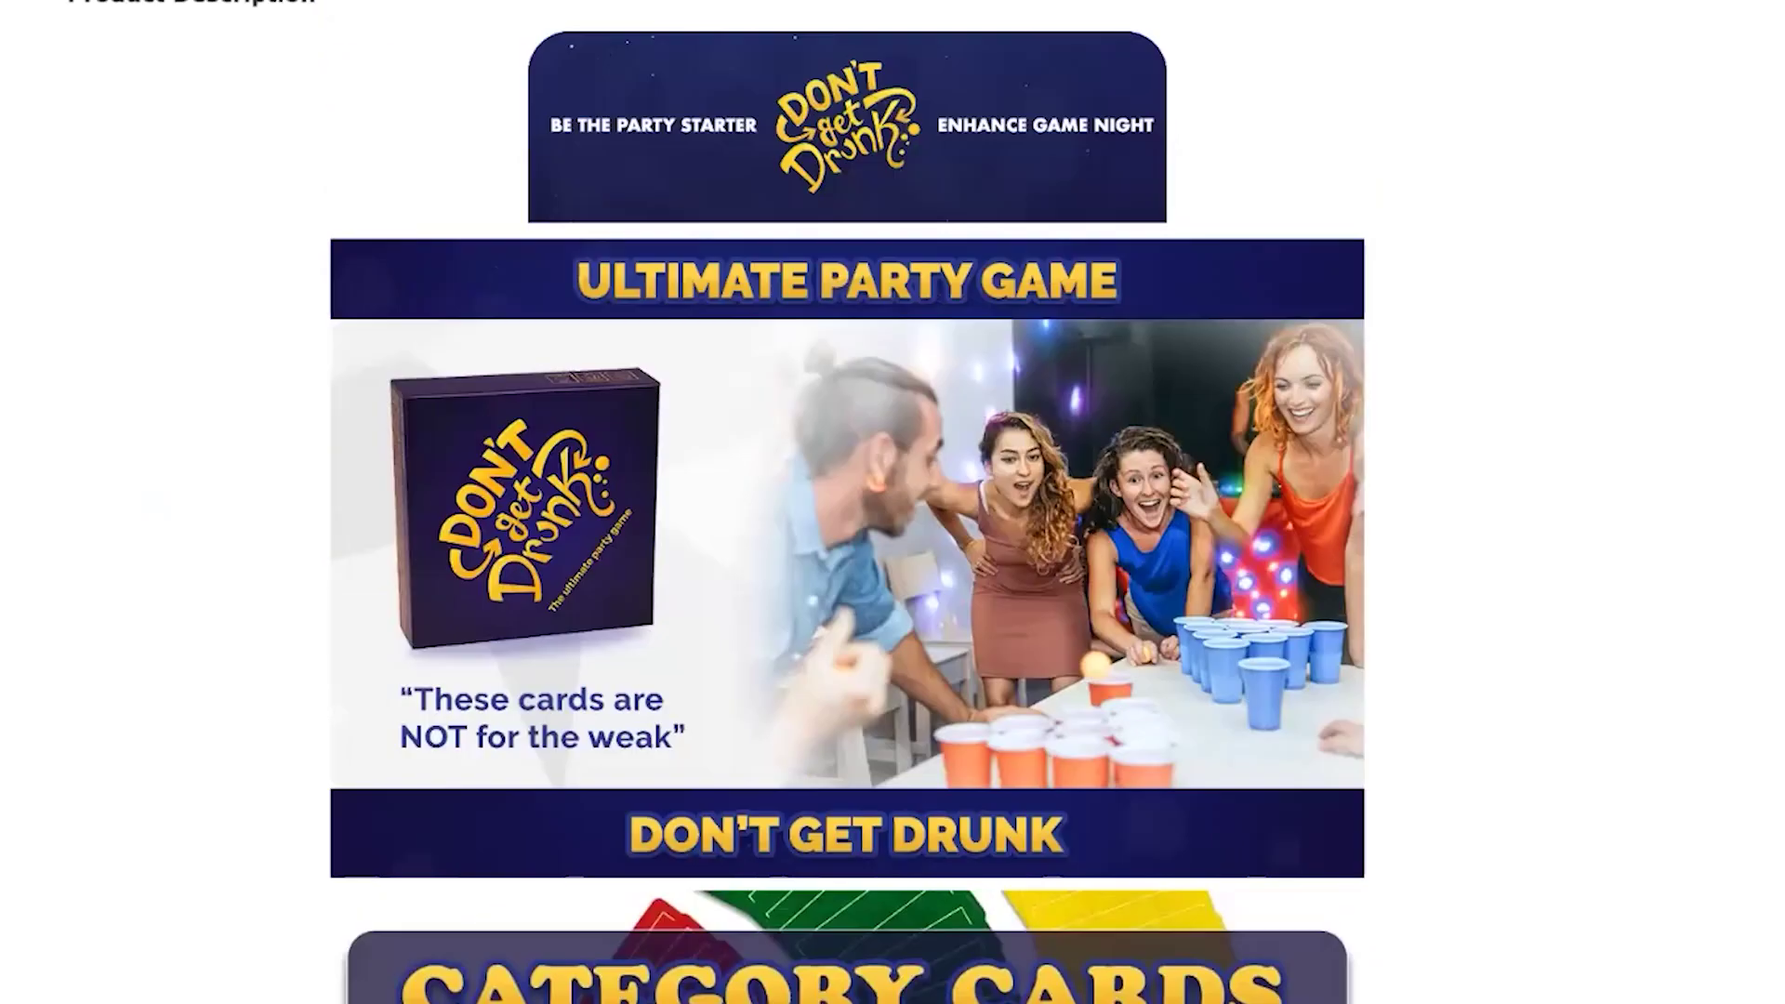
scroll(846, 502, "down", 1)
scroll(766, 67, "up", 20)
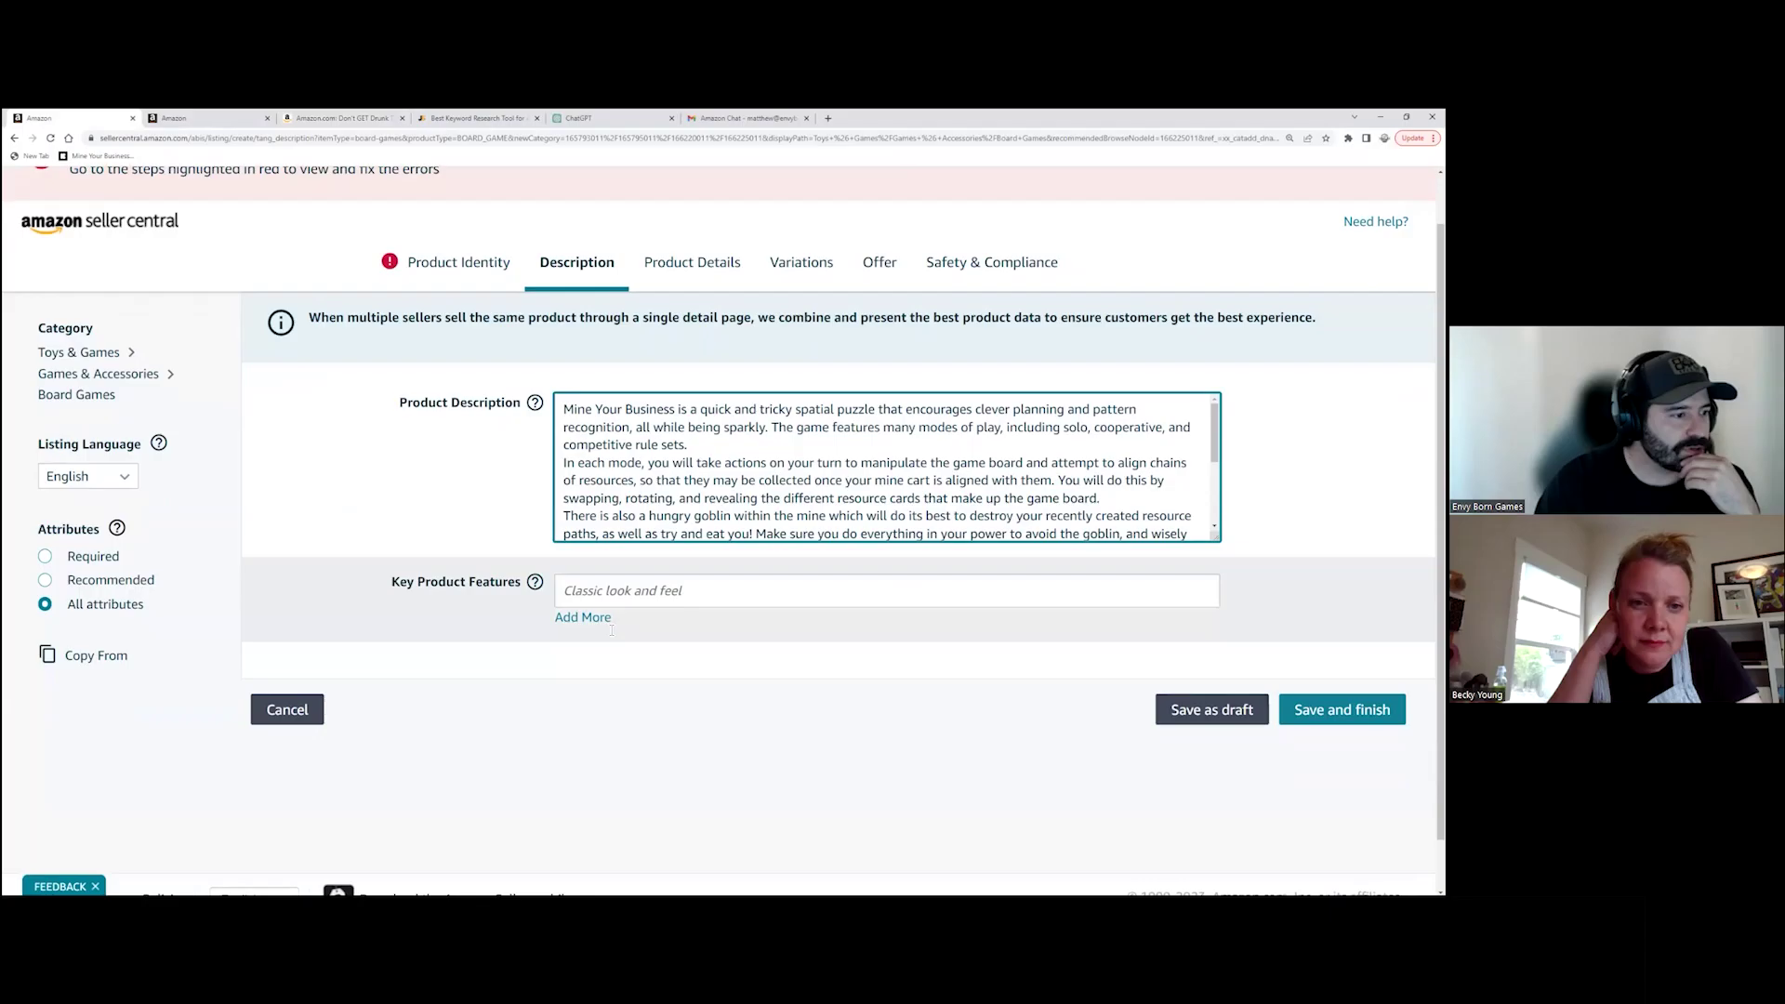
Step: Return to the new listing's description, expand Key Product Features to five entries and read the help text for that attribute
left_click(582, 610)
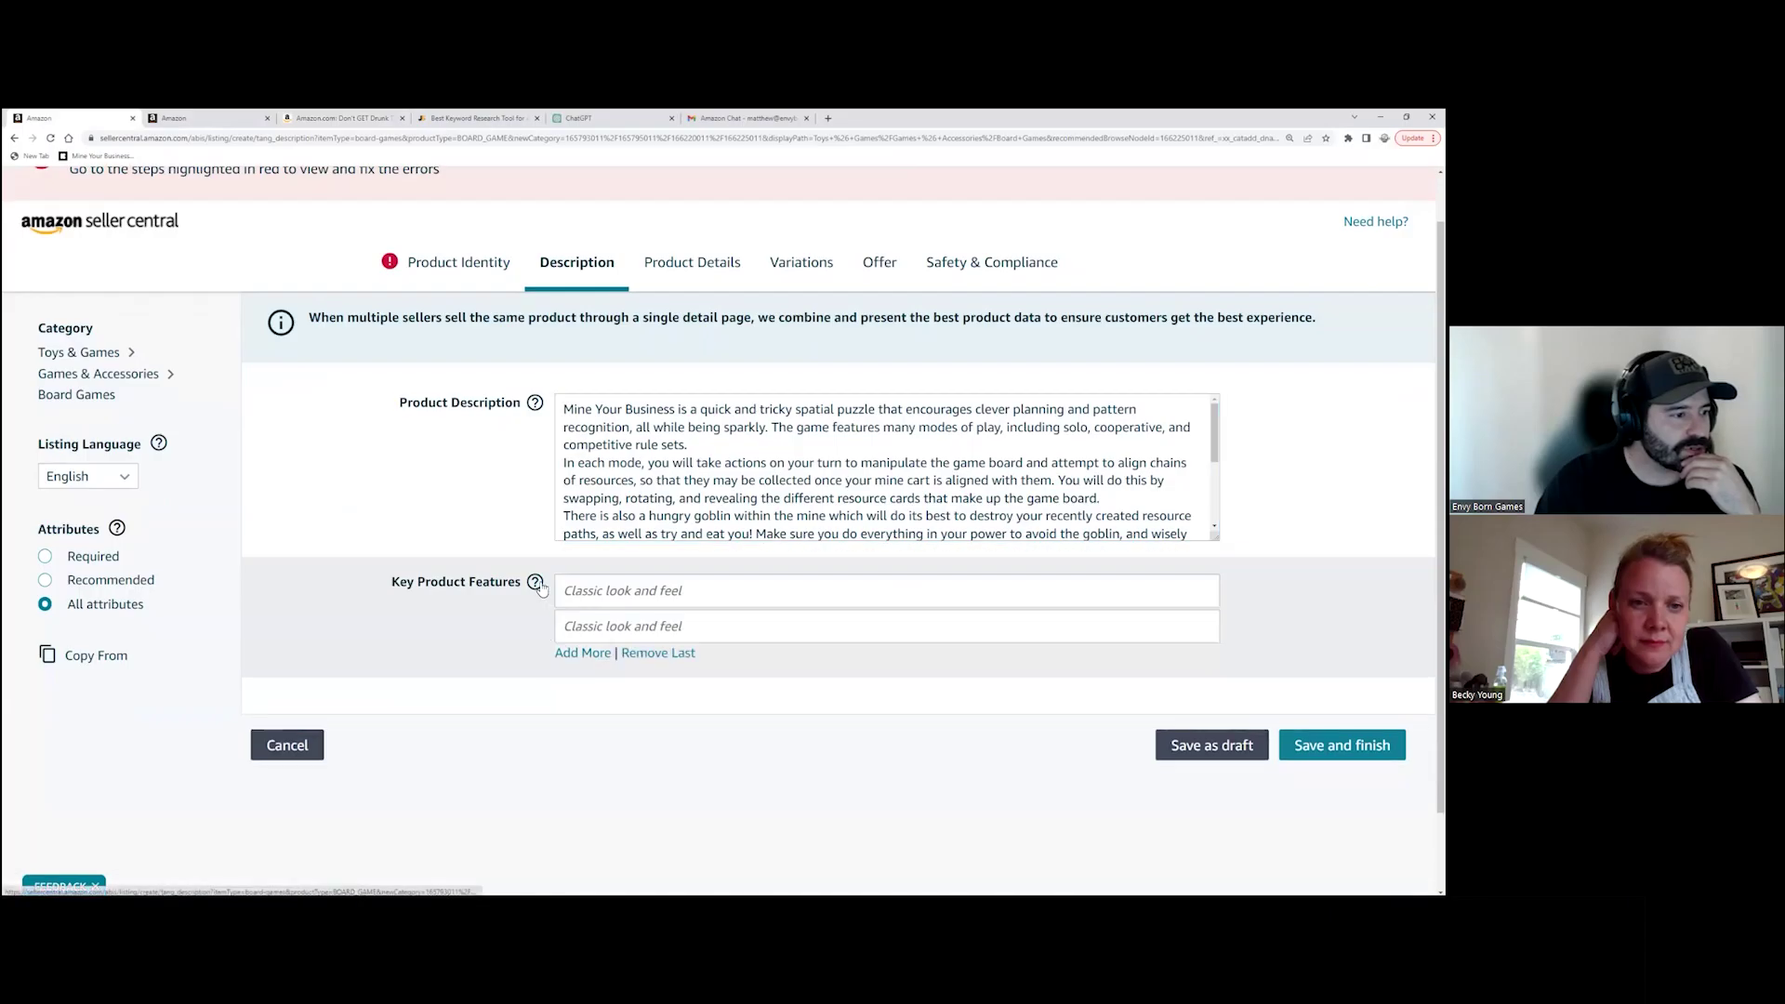
left_click(583, 652)
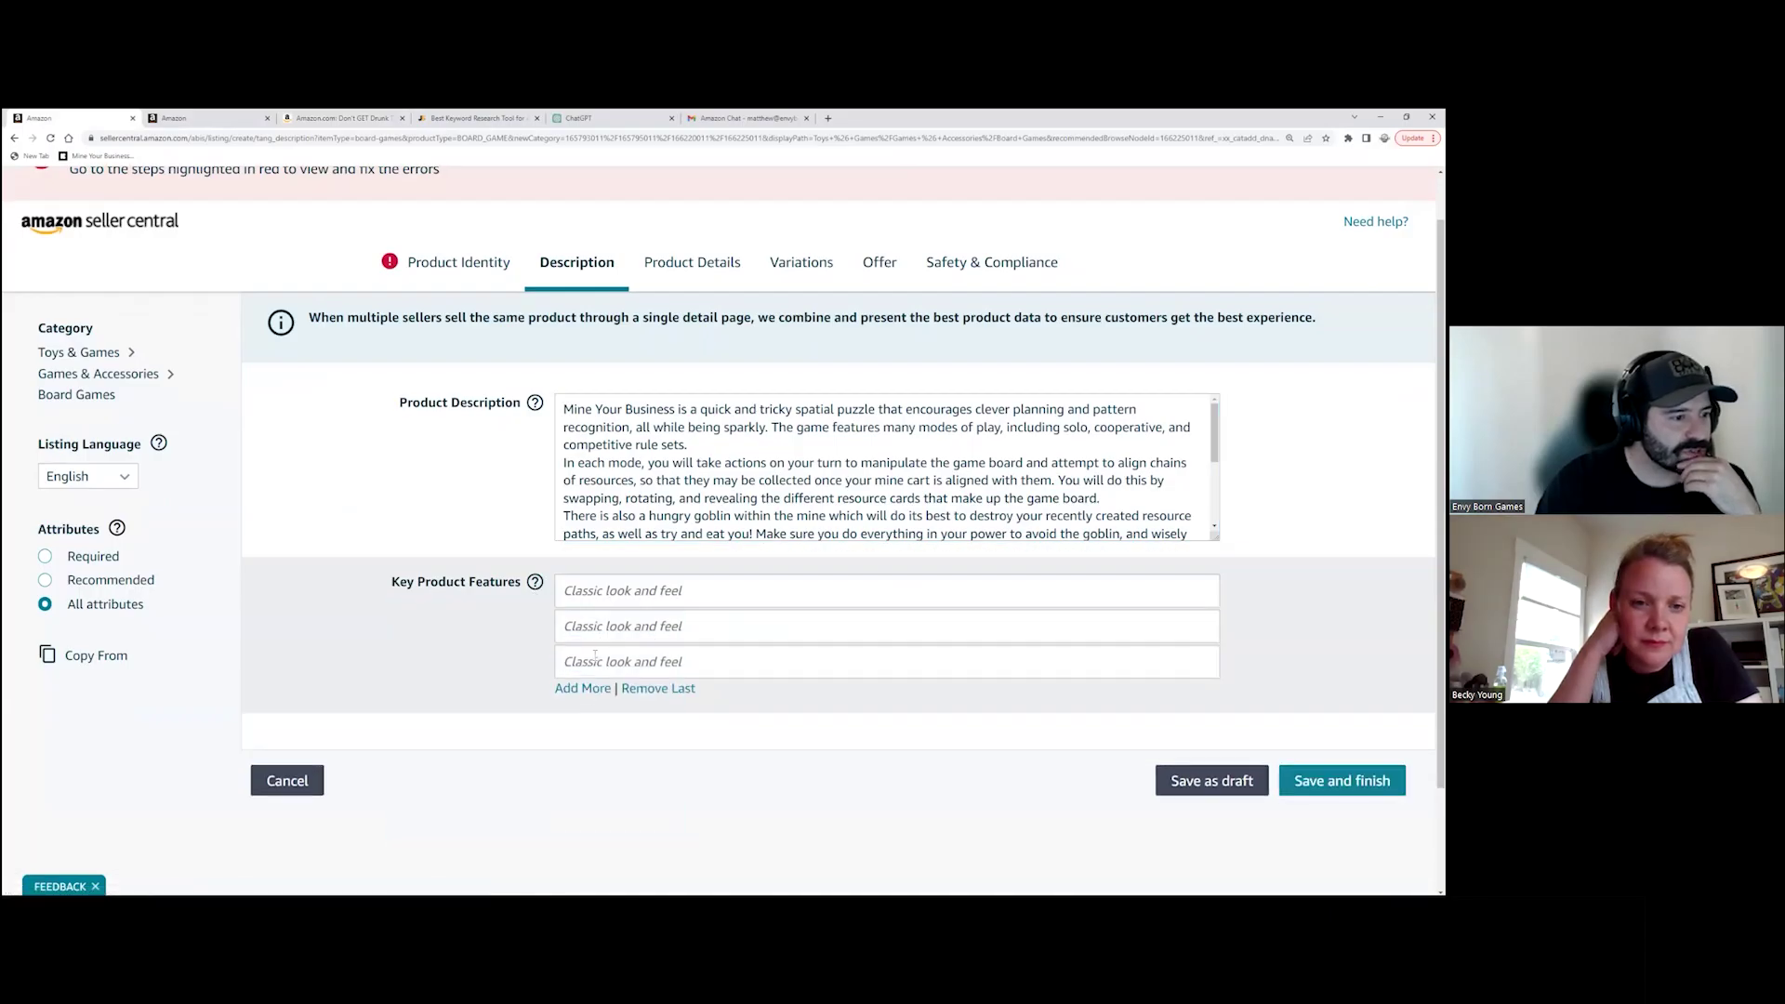
left_click(586, 688)
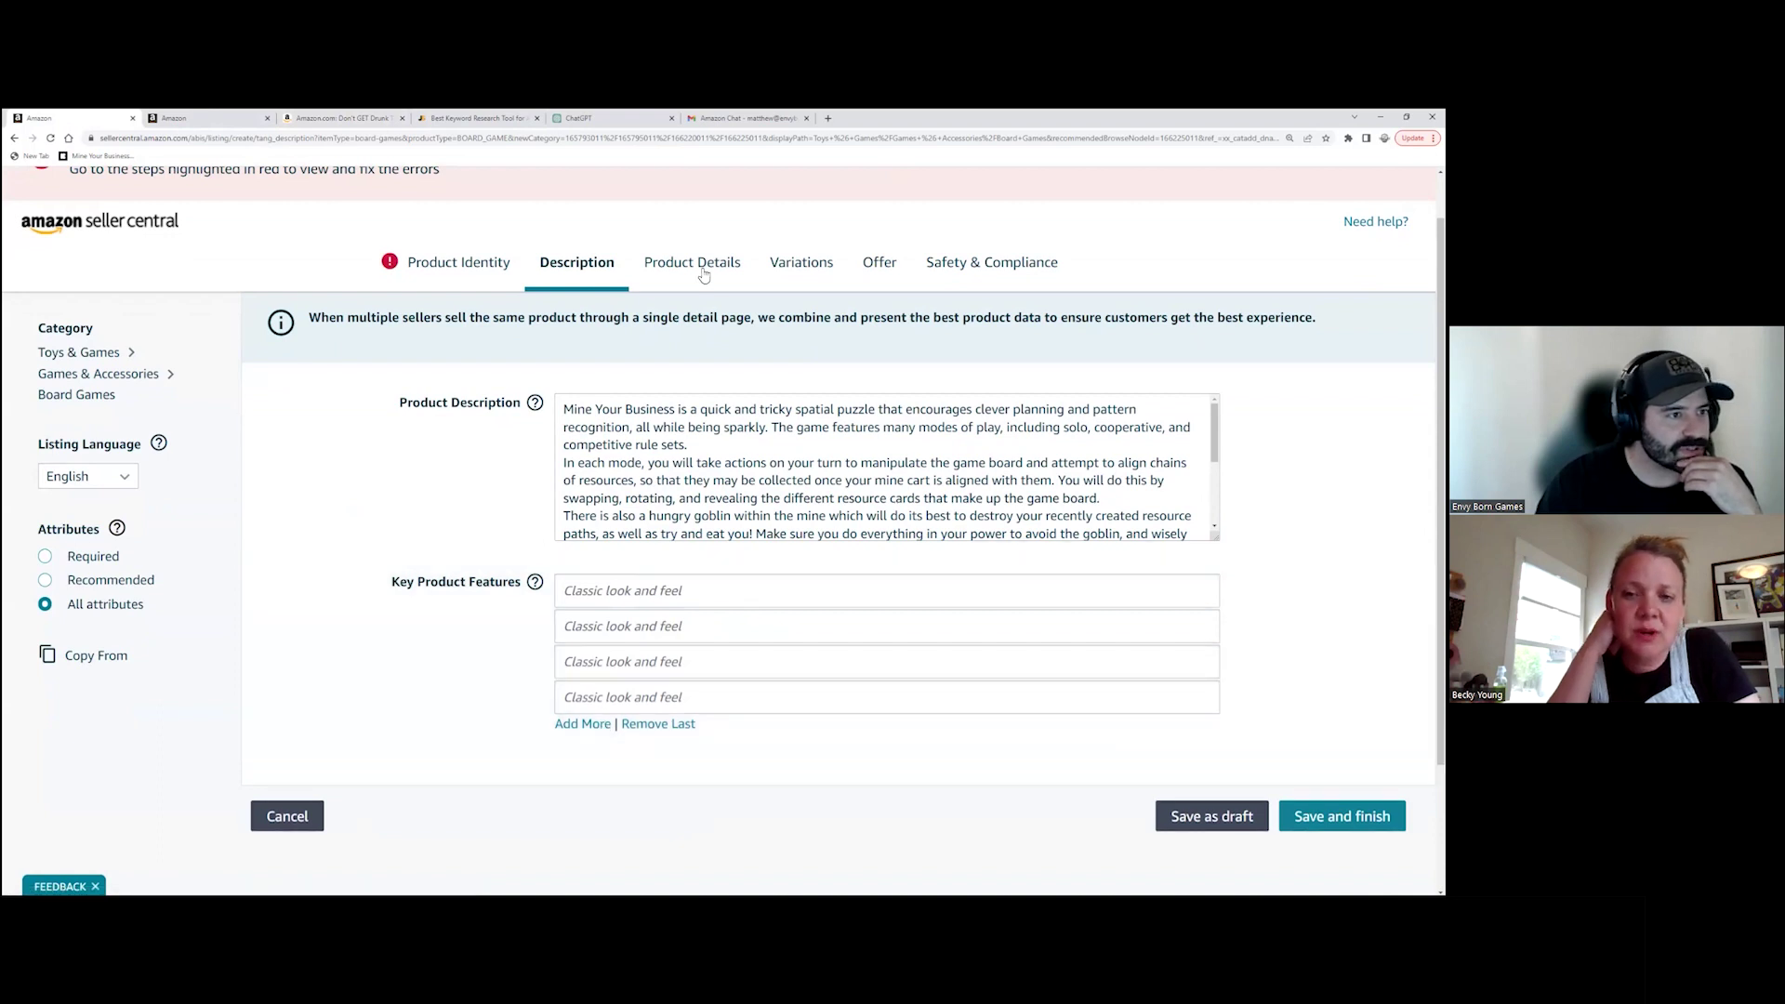
left_click(577, 591)
mouse_move(535, 583)
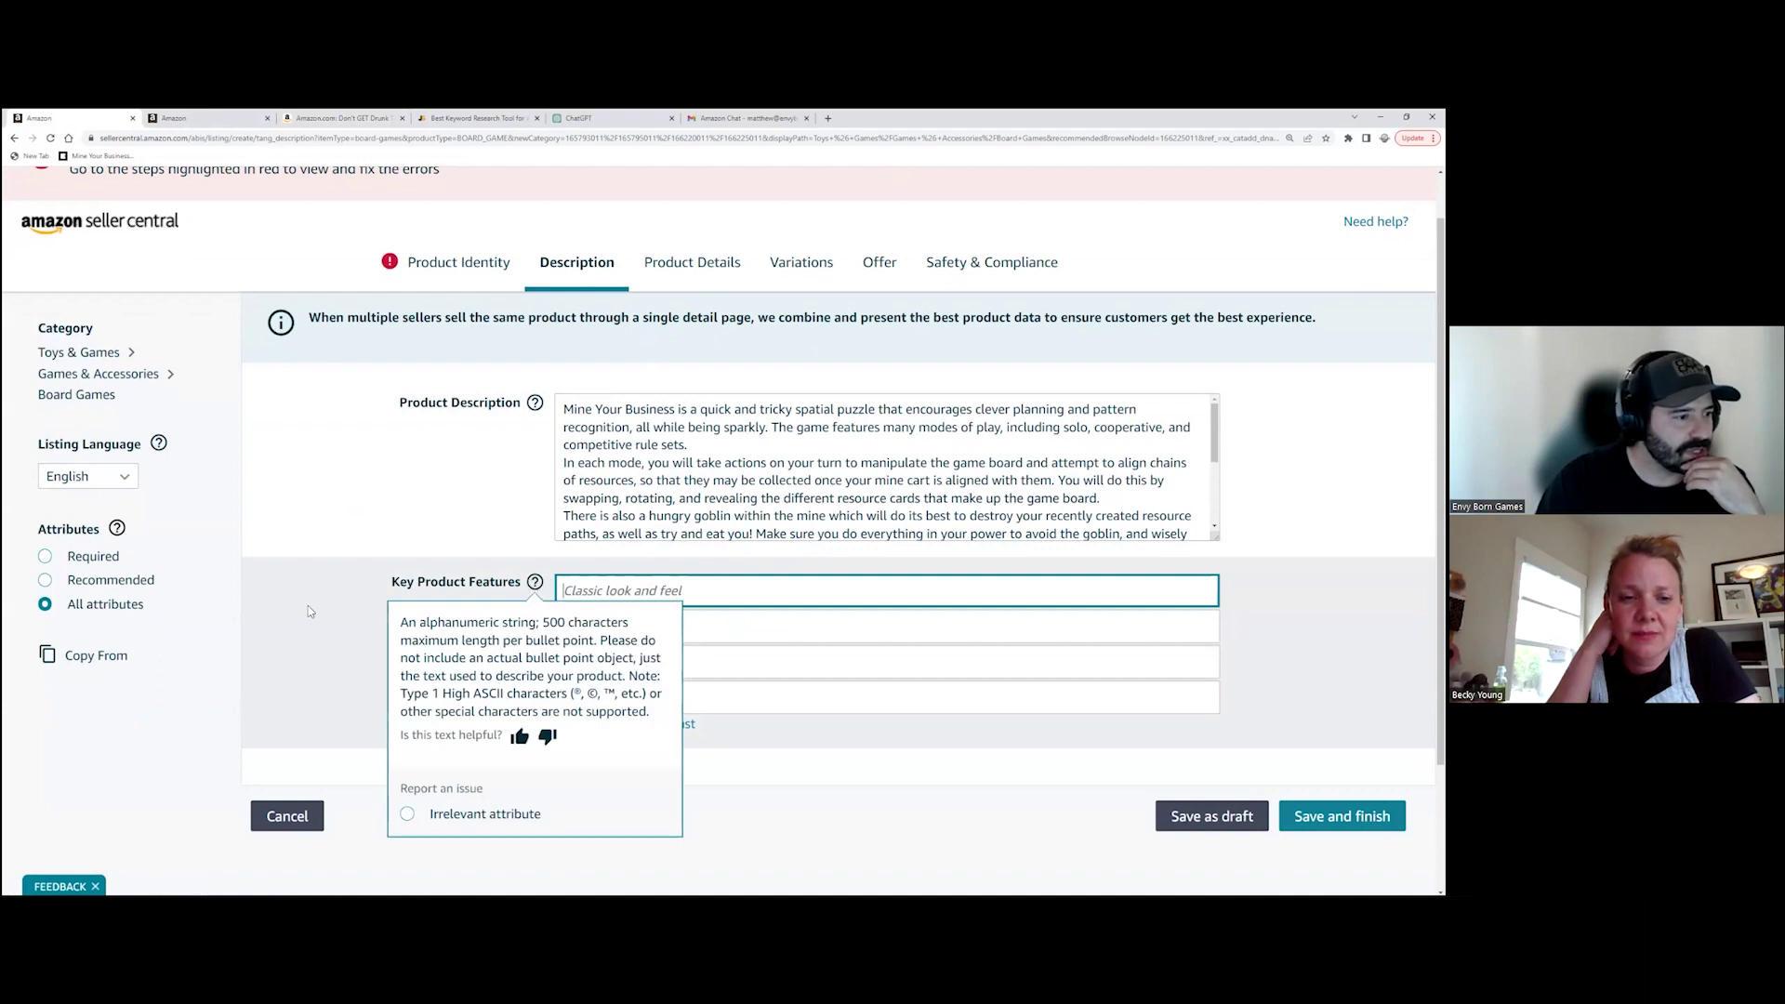
left_click(583, 724)
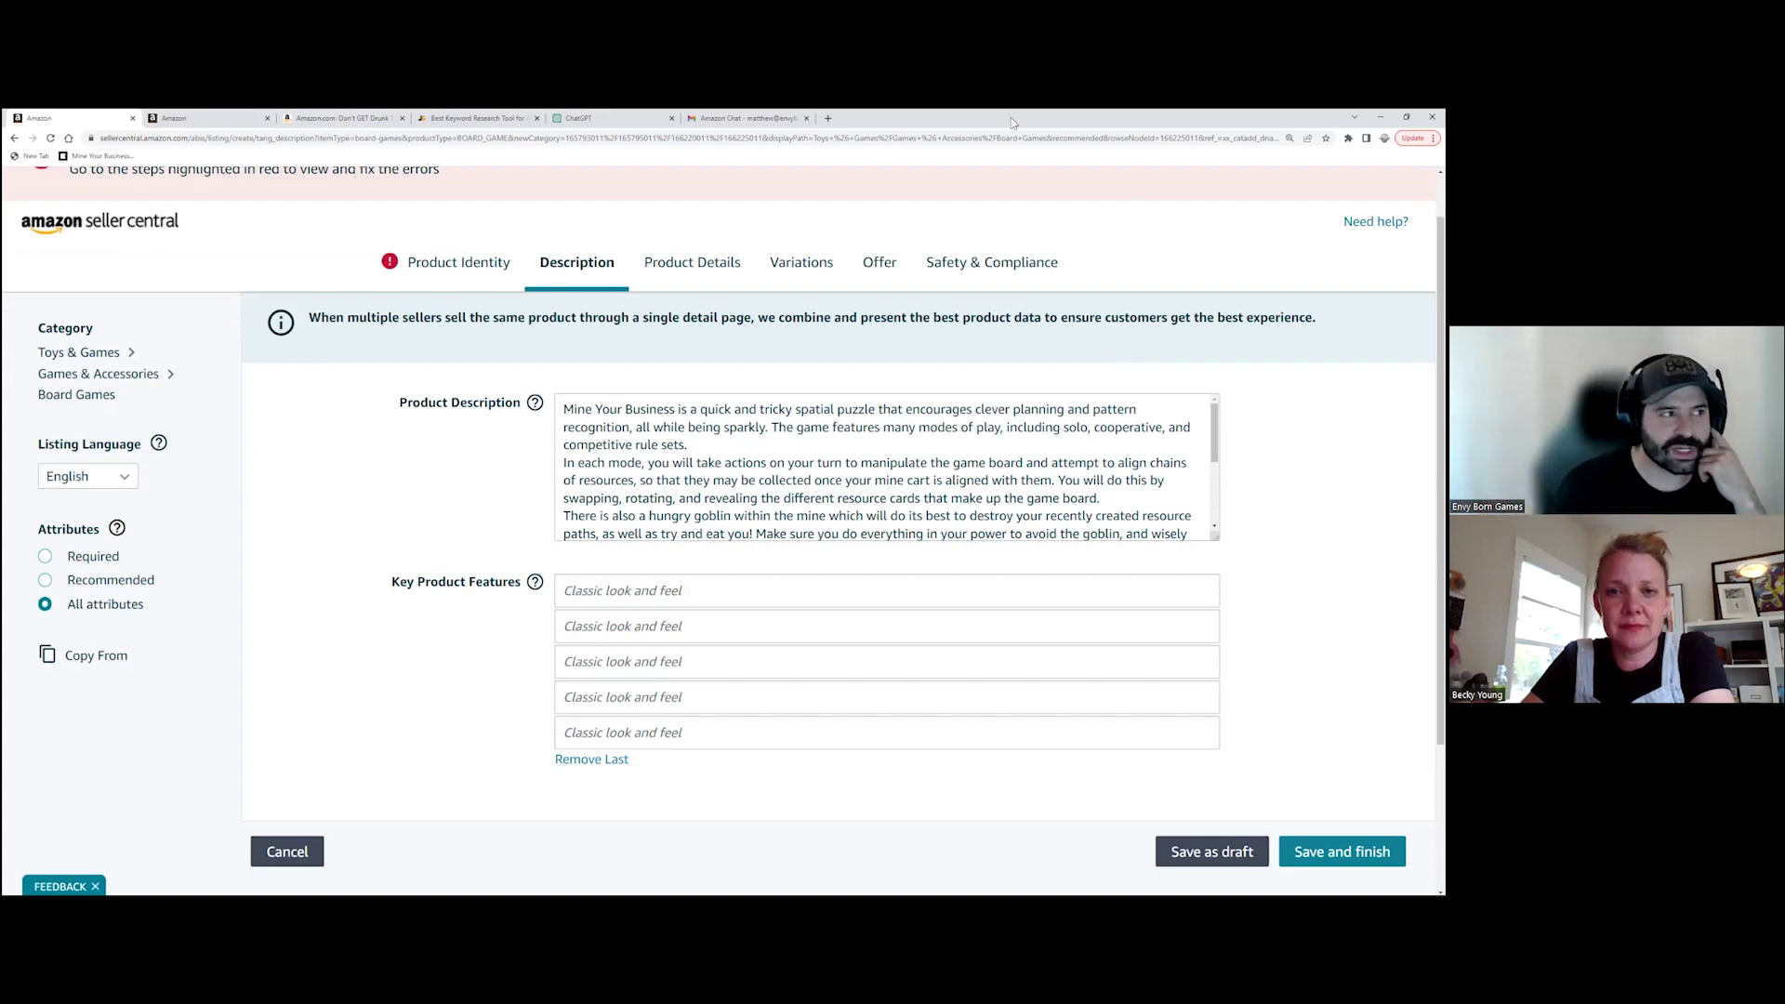
Step: Switch to the Jungle Scout Keyword Scout page and look through the site's features and solutions
left_click(446, 125)
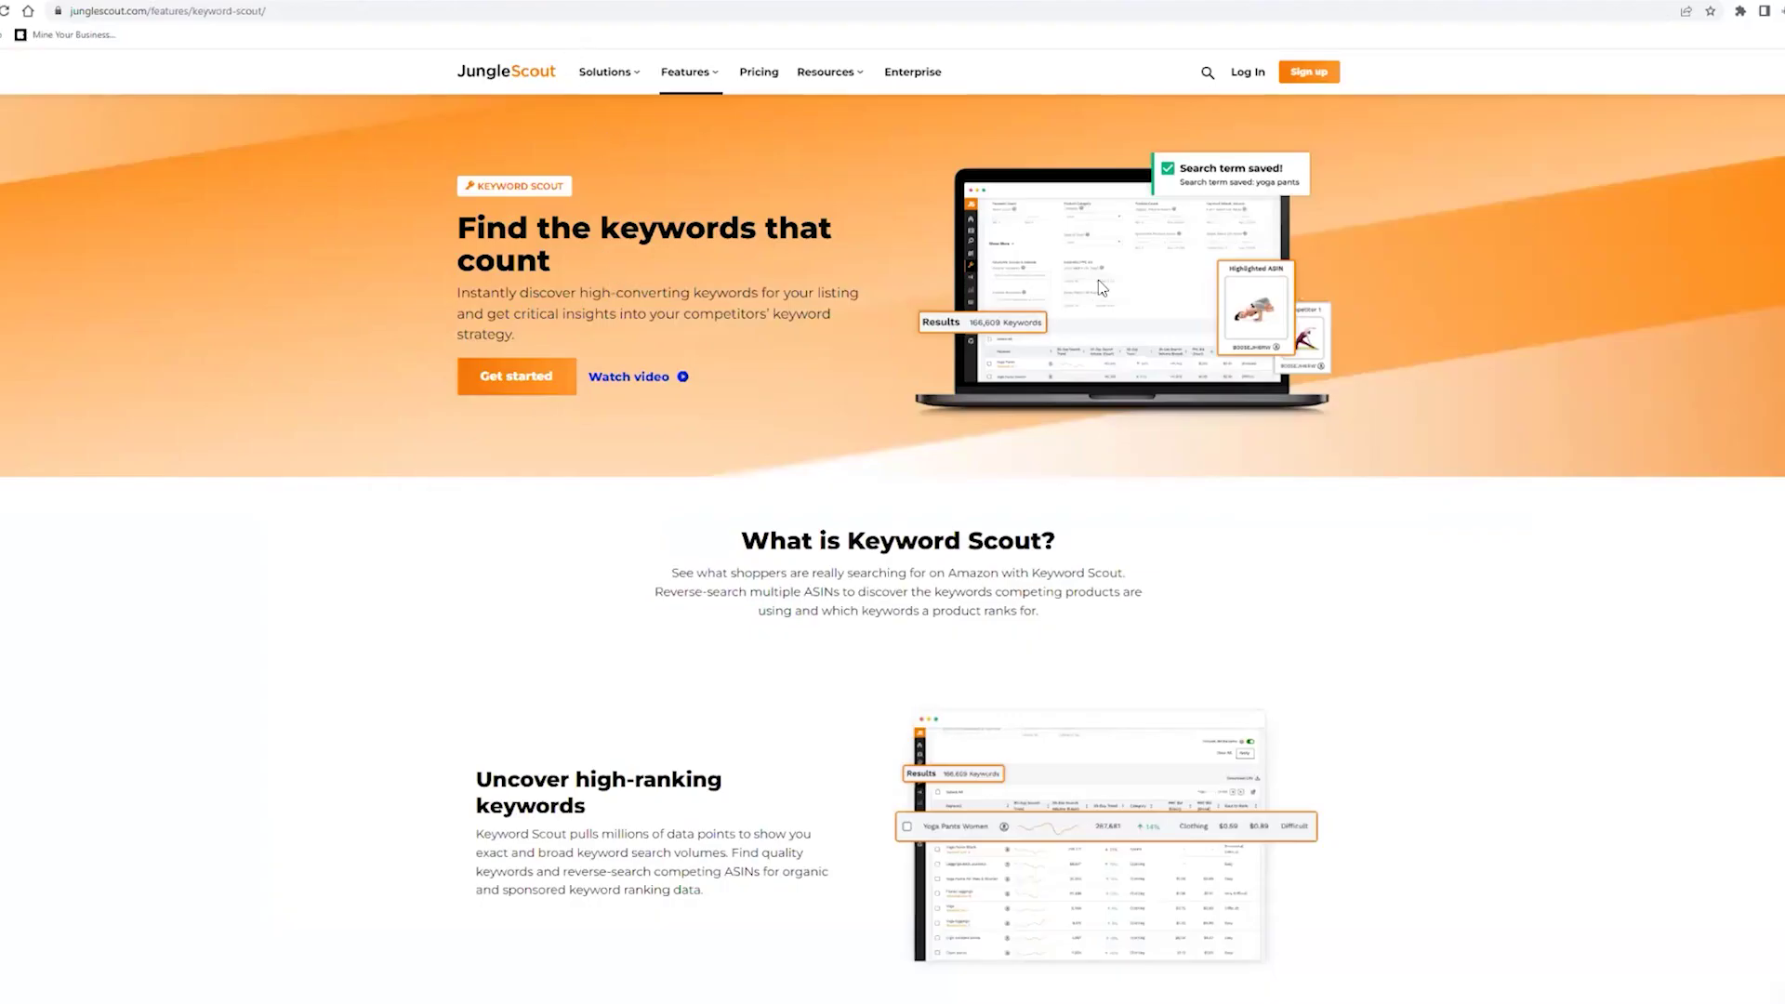
left_click(690, 75)
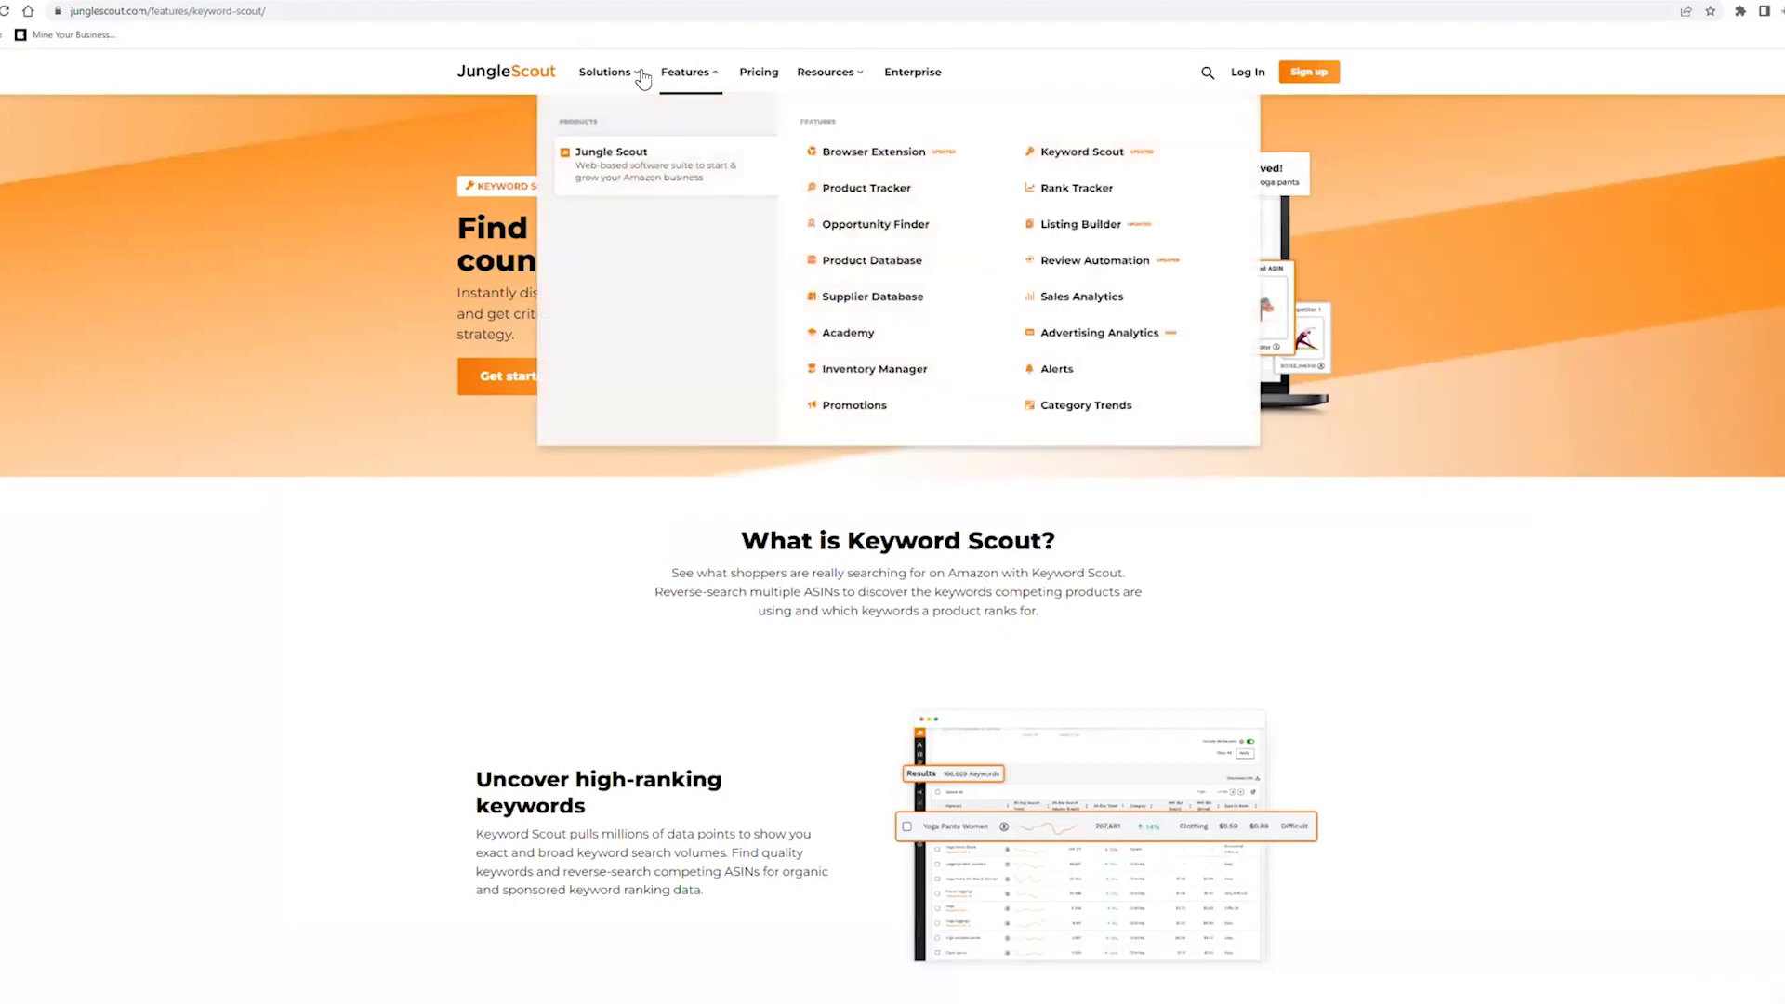
left_click(707, 72)
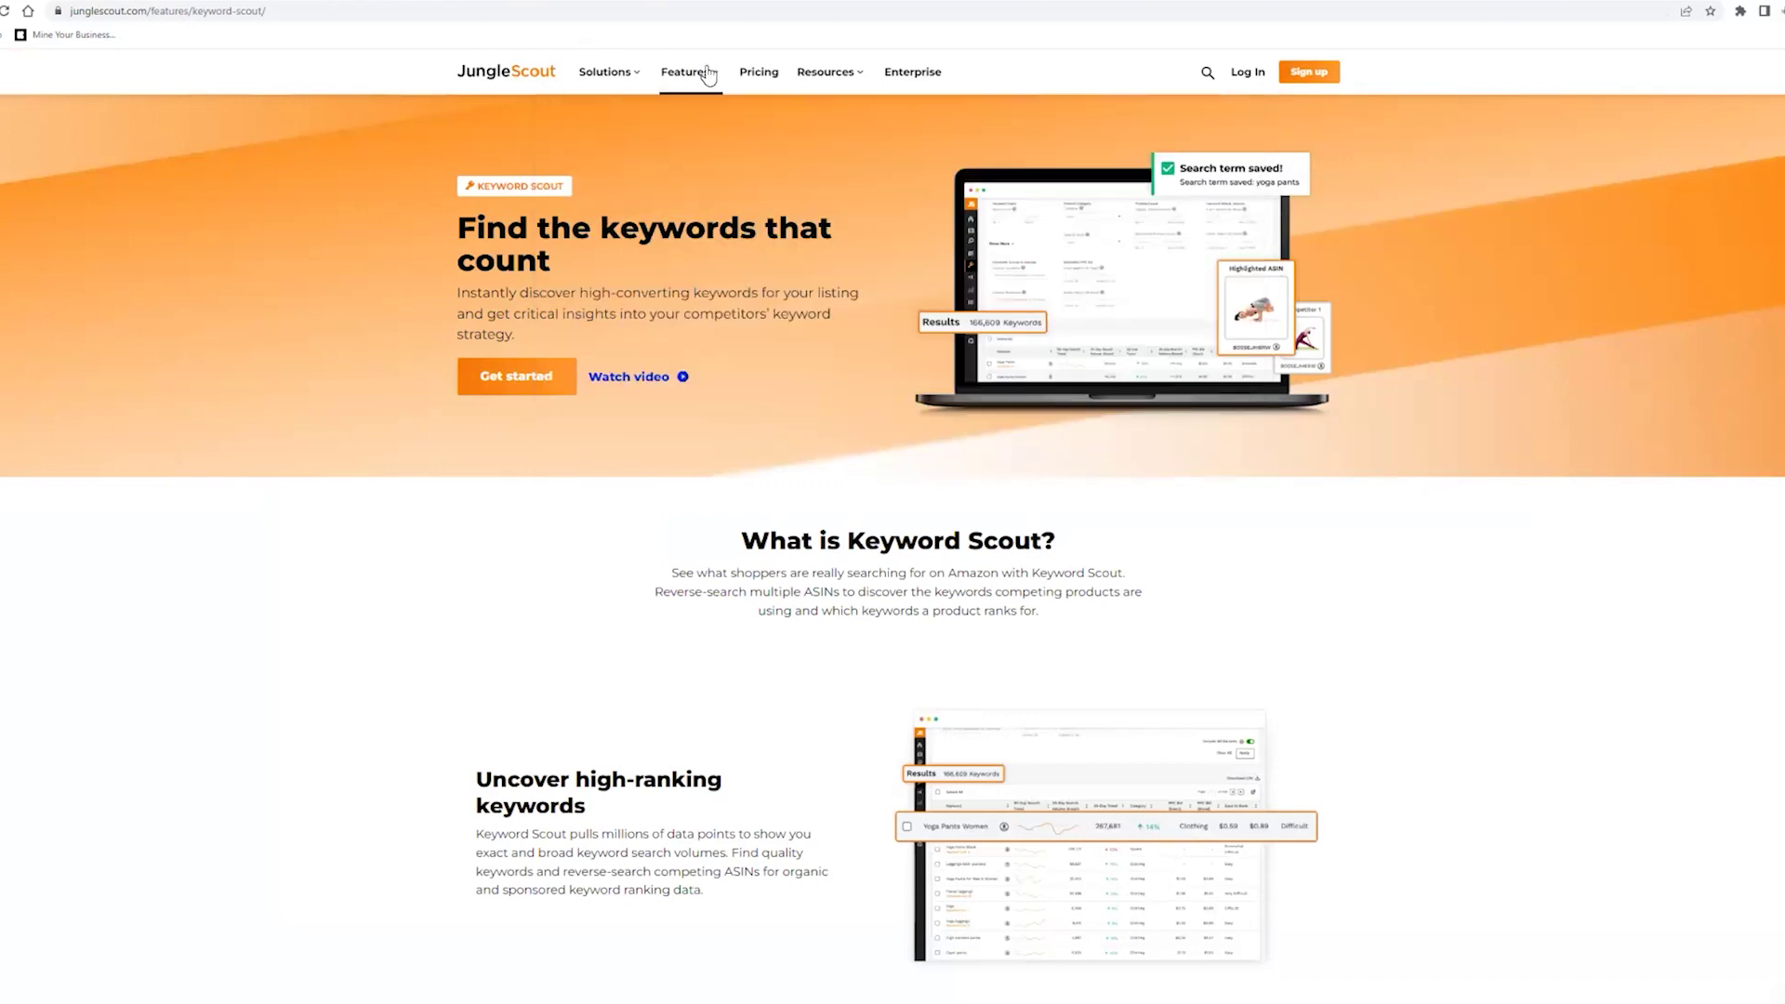
left_click(706, 75)
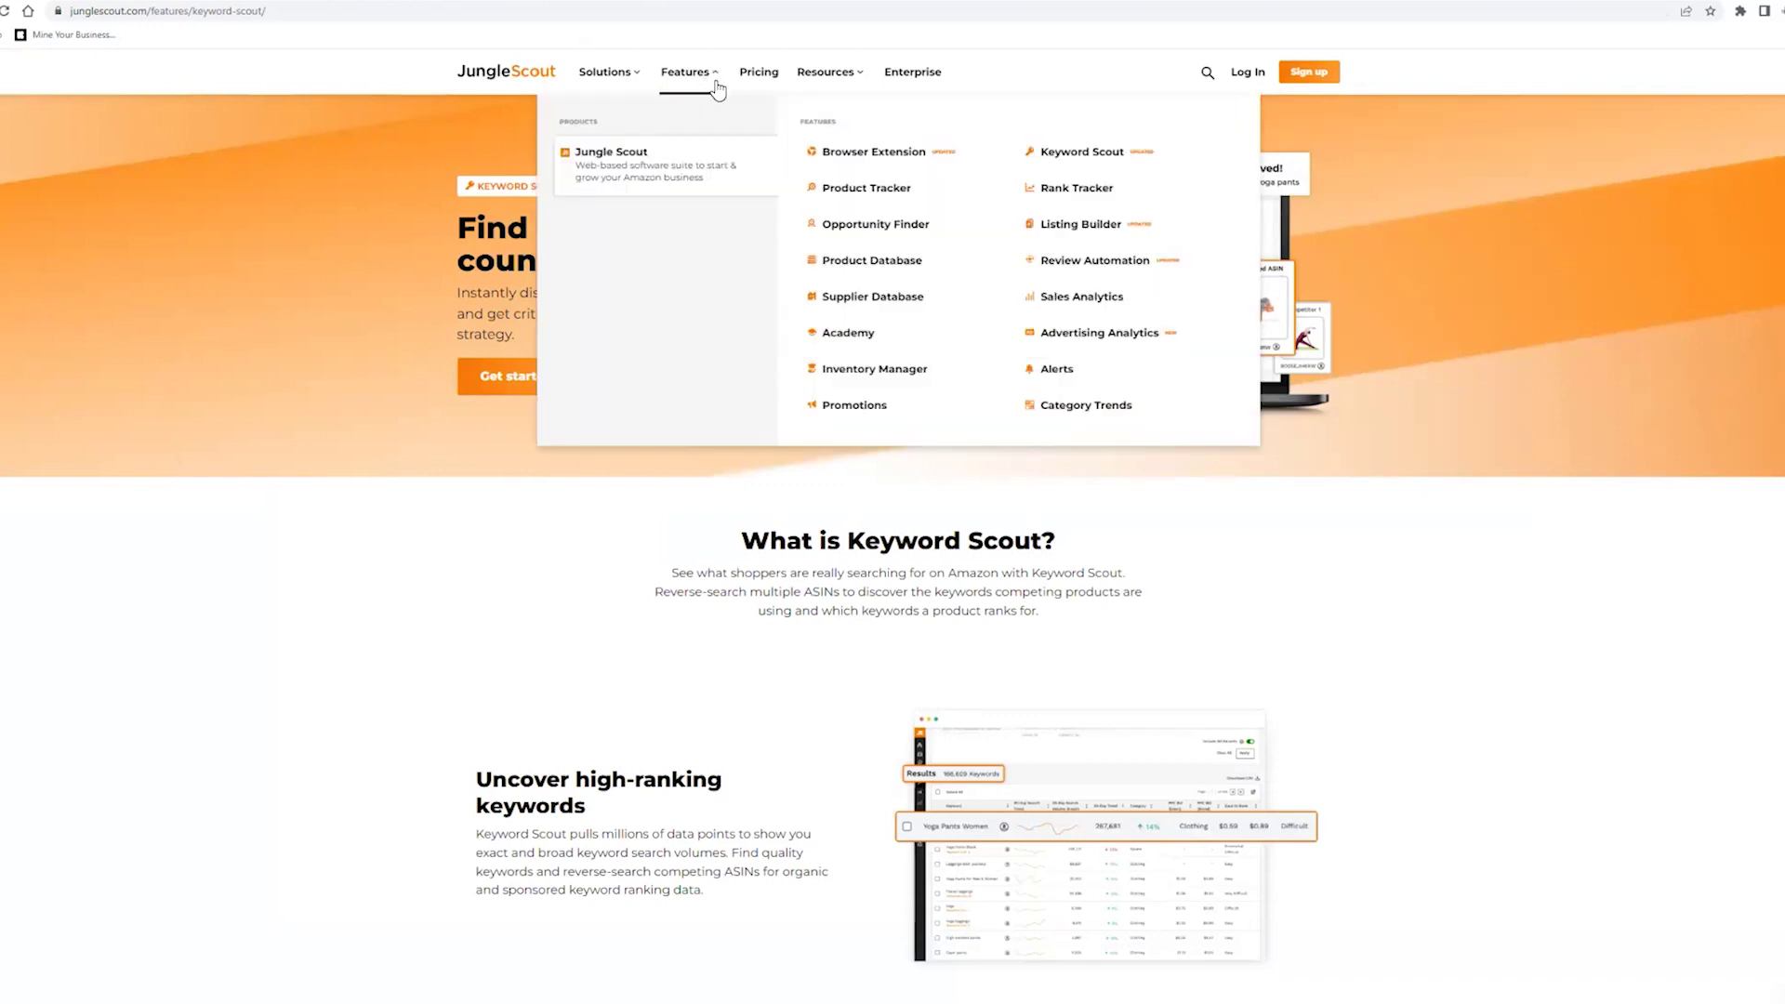
left_click(707, 72)
left_click(706, 75)
left_click(1017, 404)
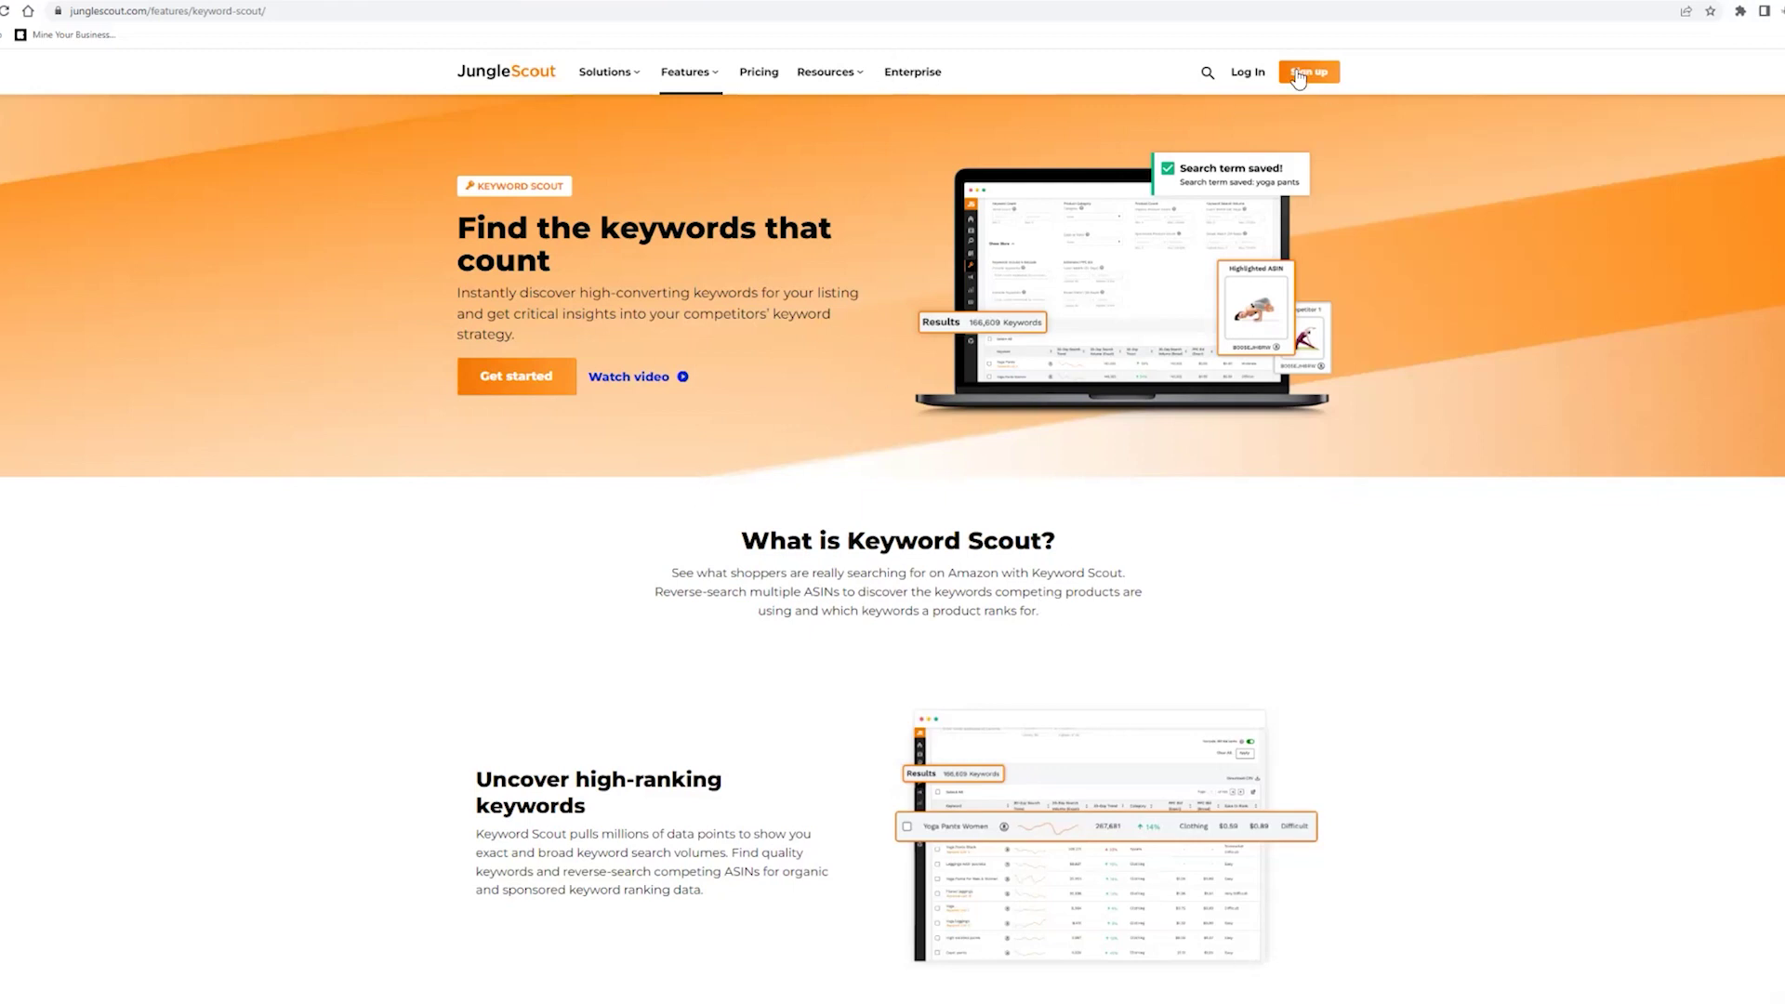
mouse_move(636, 84)
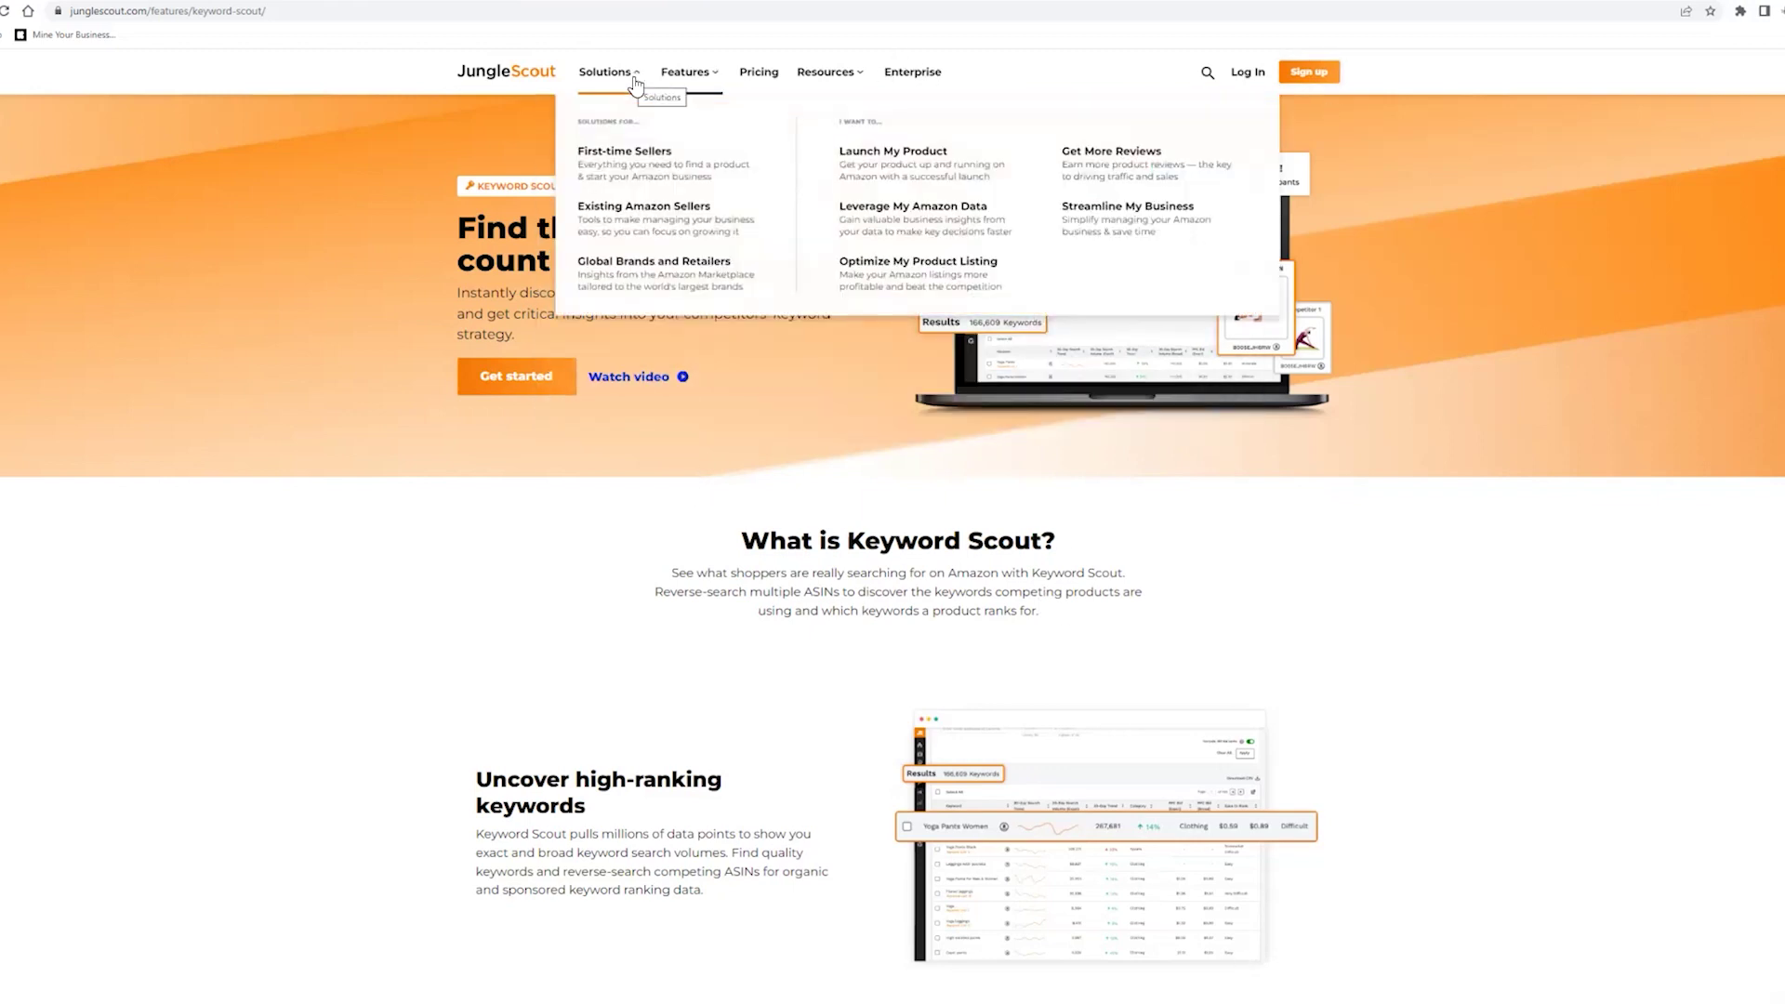
Step: Open Jungle Scout's pricing and compare the Basic, Suite and Professional plans
left_click(755, 74)
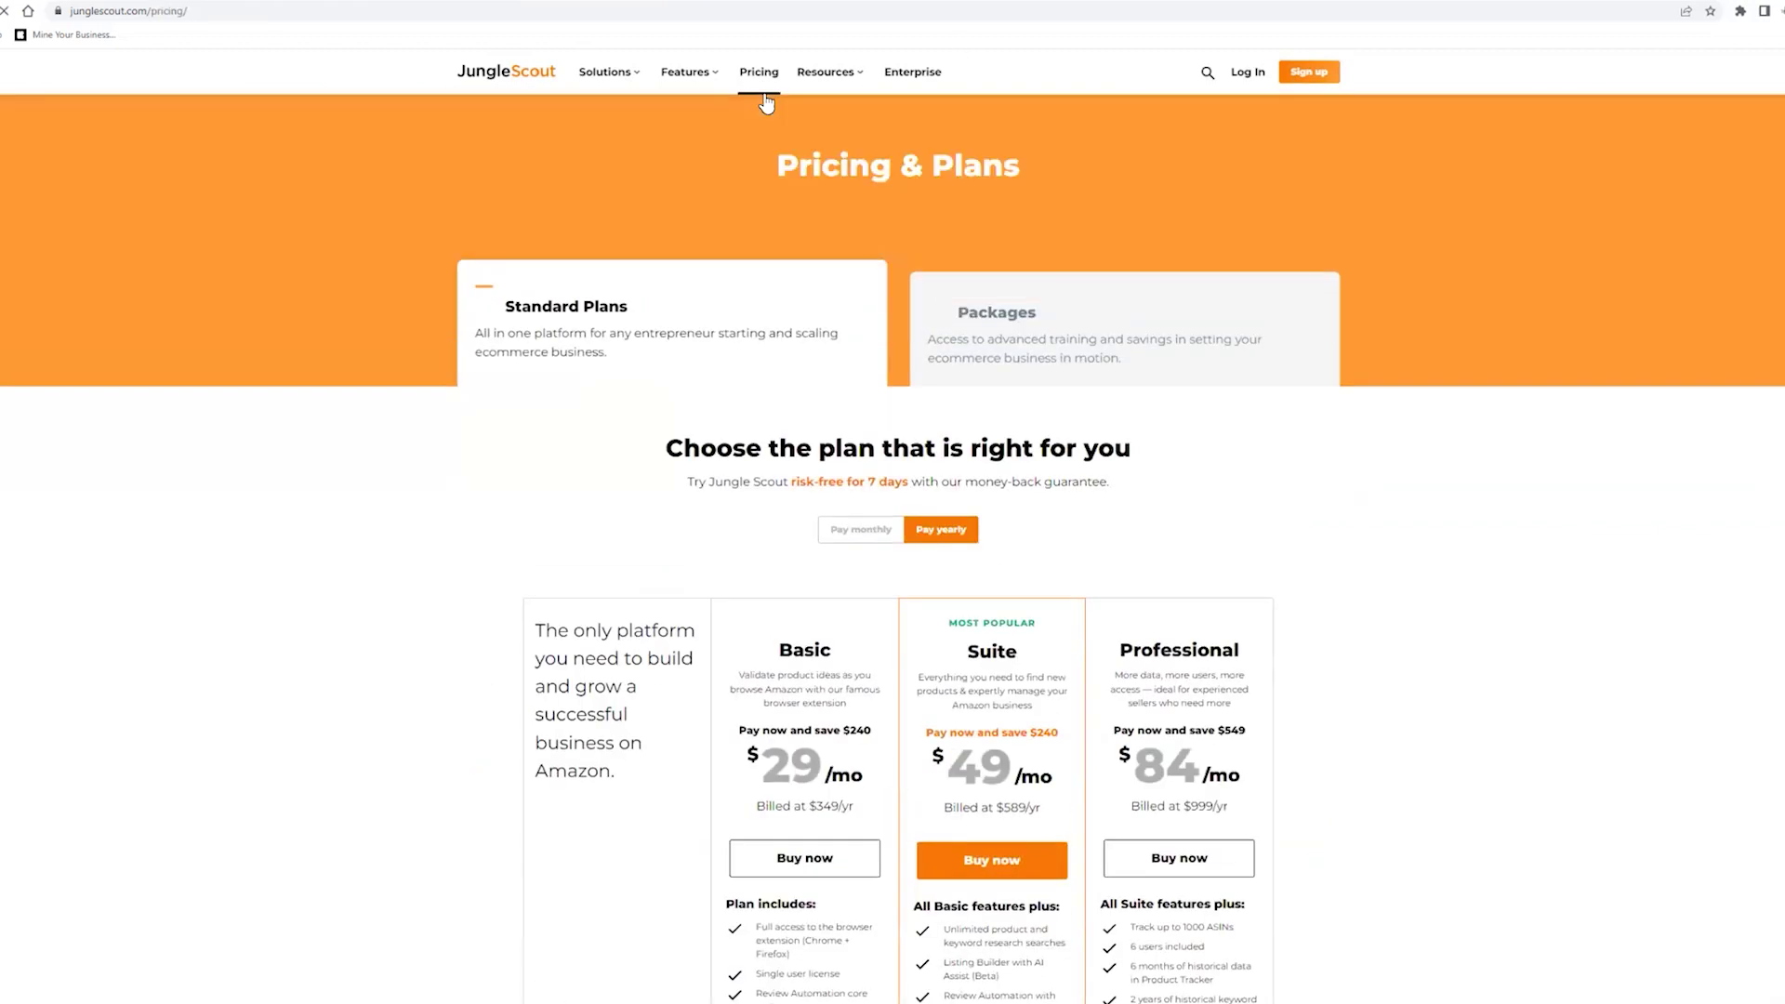
scroll(883, 493, "down", 3)
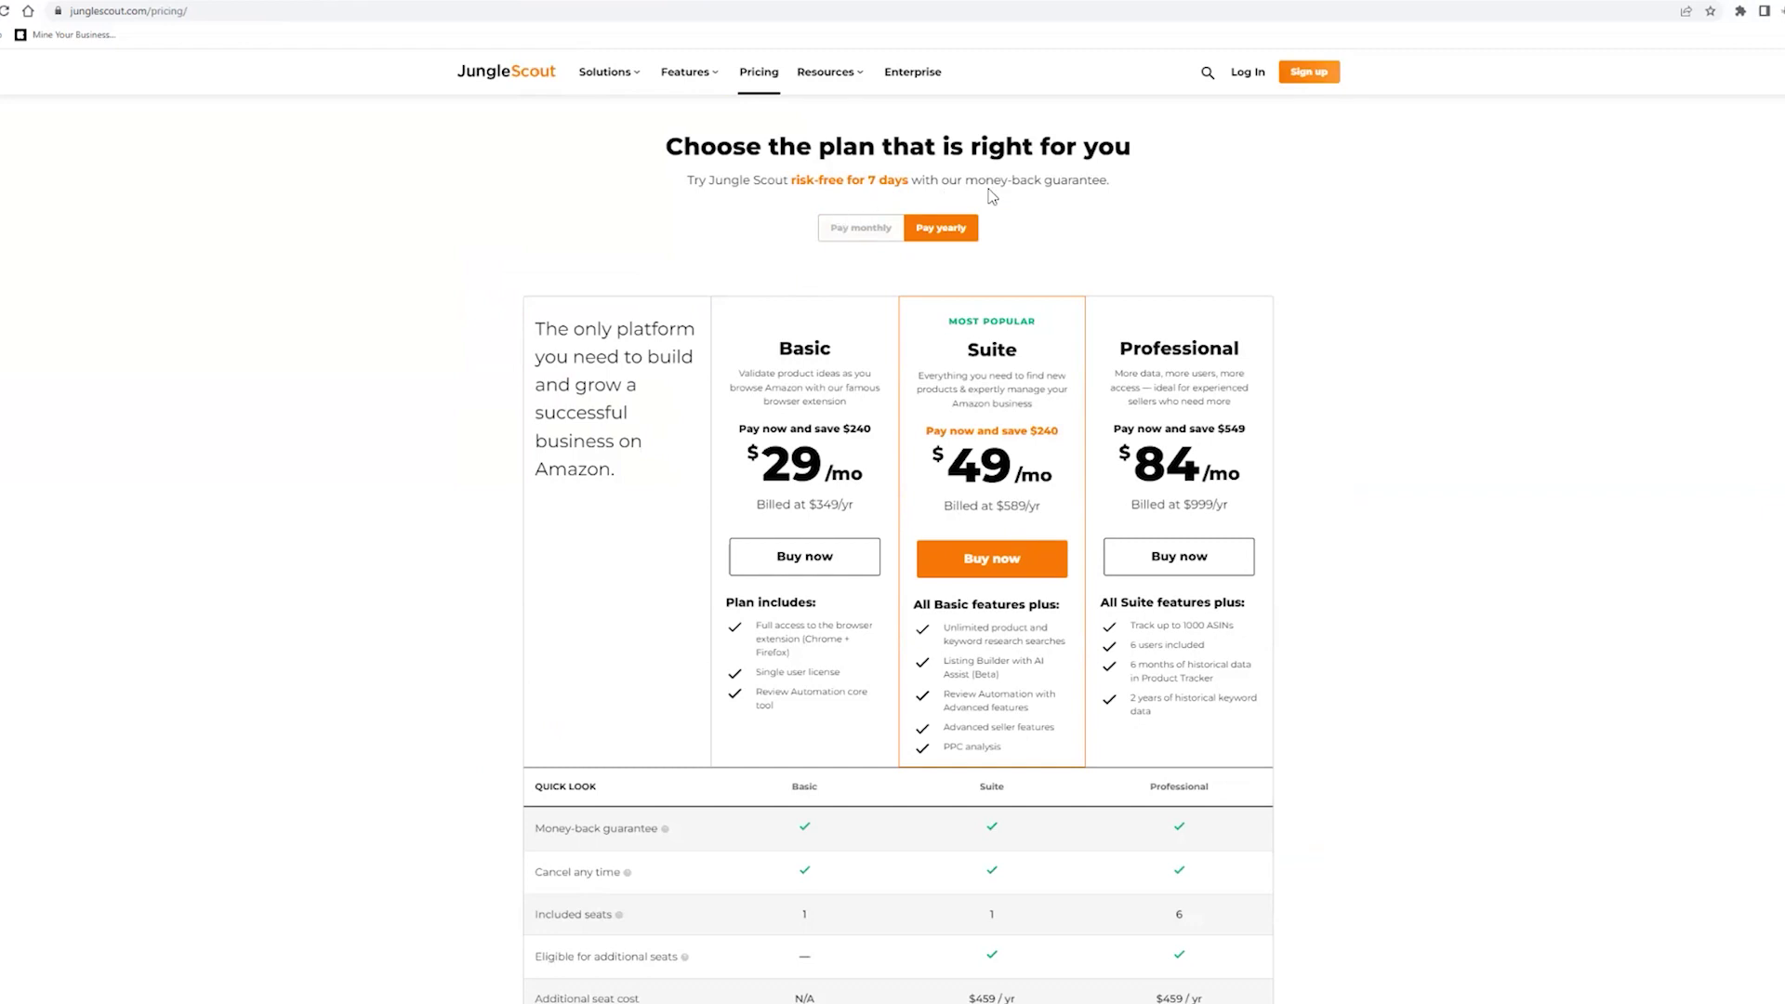
scroll(991, 196, "down", 2)
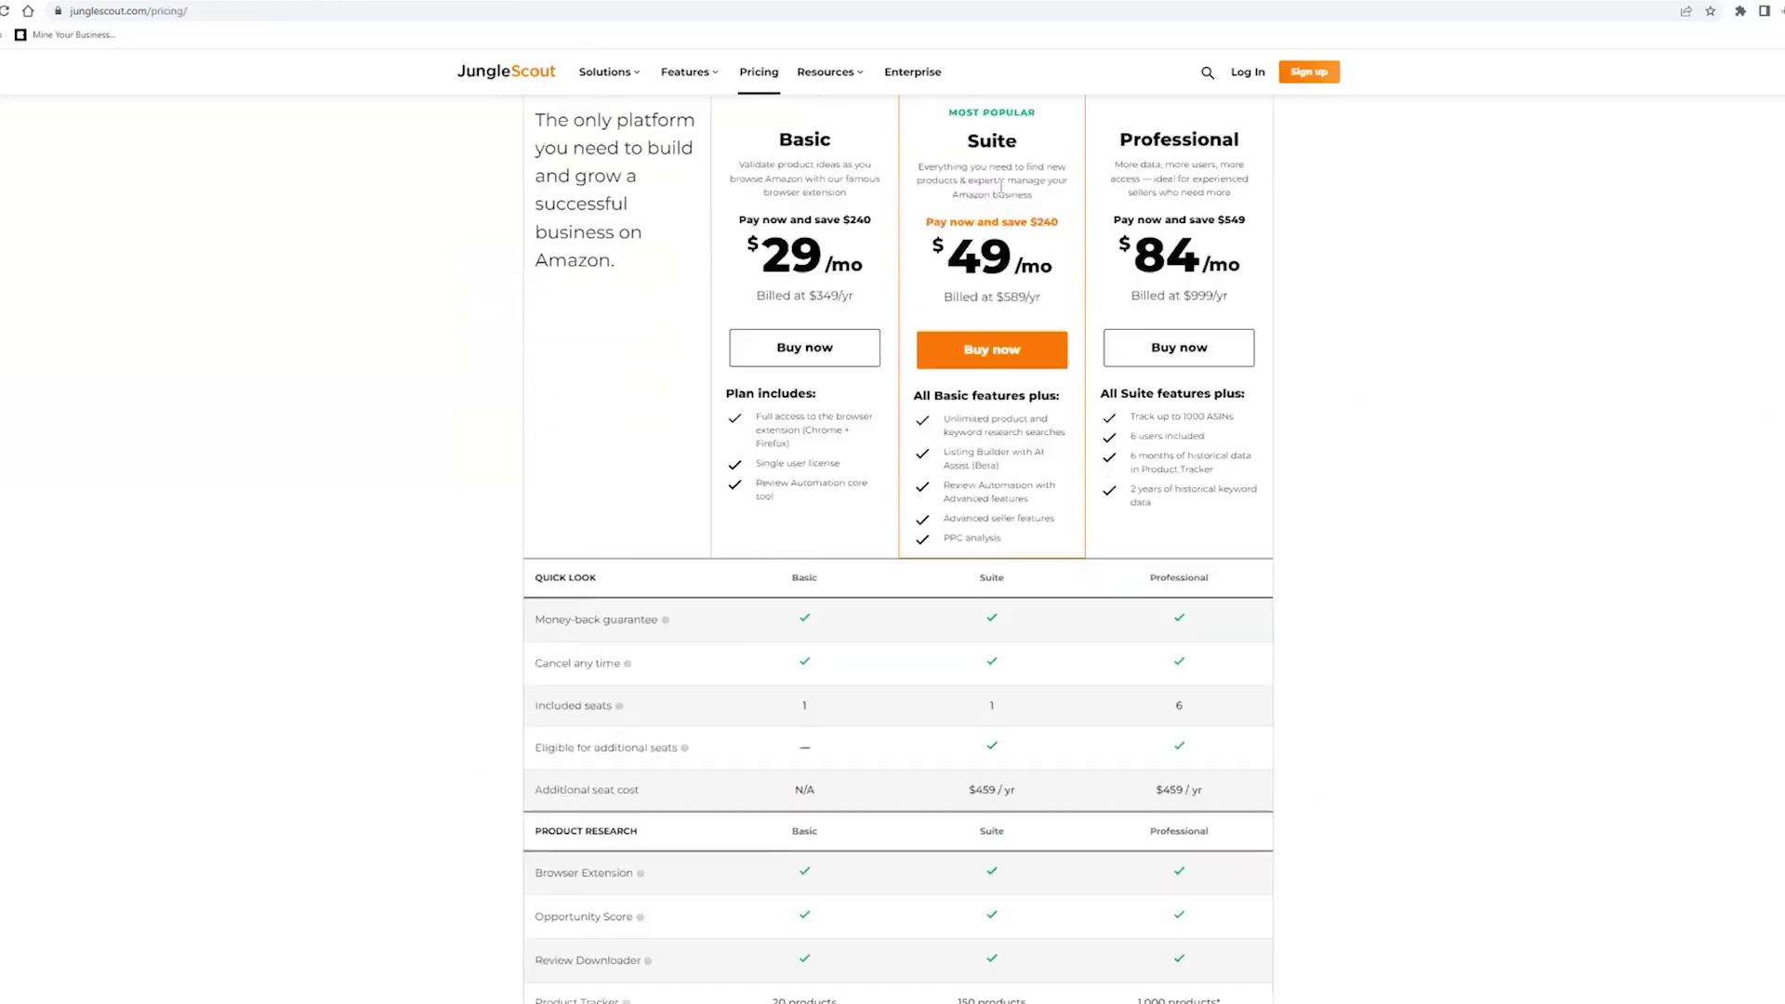
scroll(1347, 514, "up", 5)
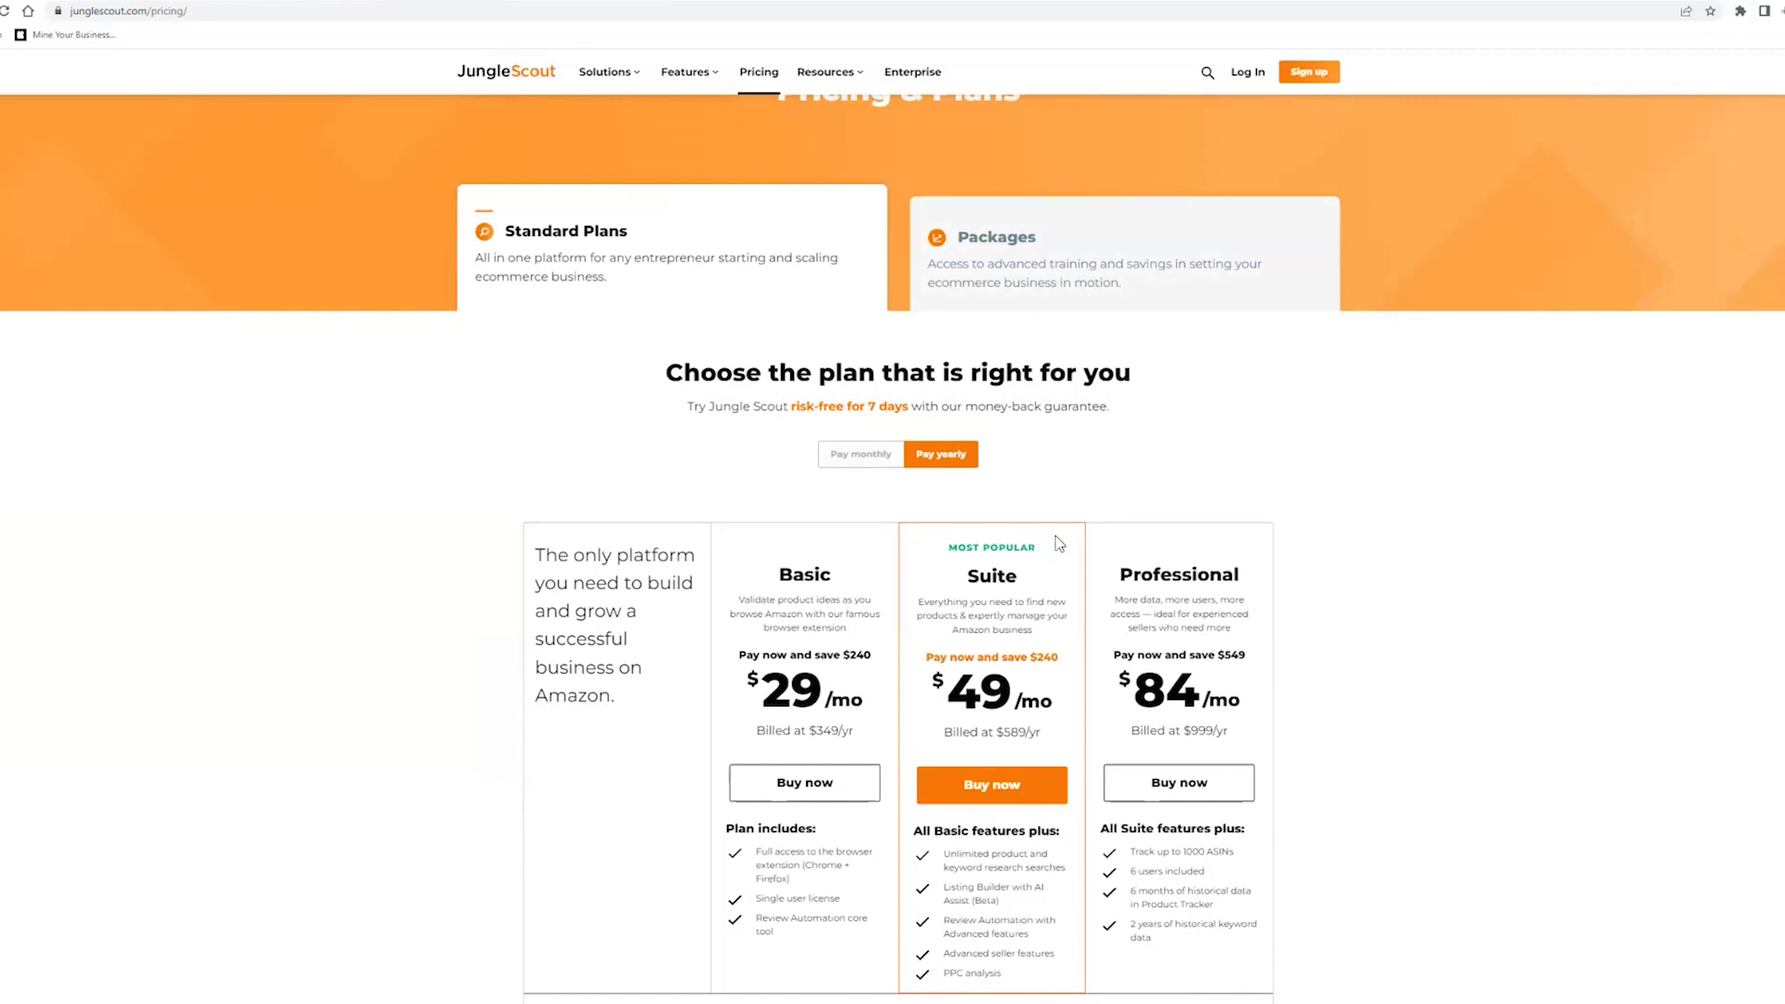
Step: Review Jungle Scout's plan comparison table, covering the Quick Look, Product Research, Industry-Leading Data and Advanced Seller Features sections
scroll(1059, 543, "down", 2)
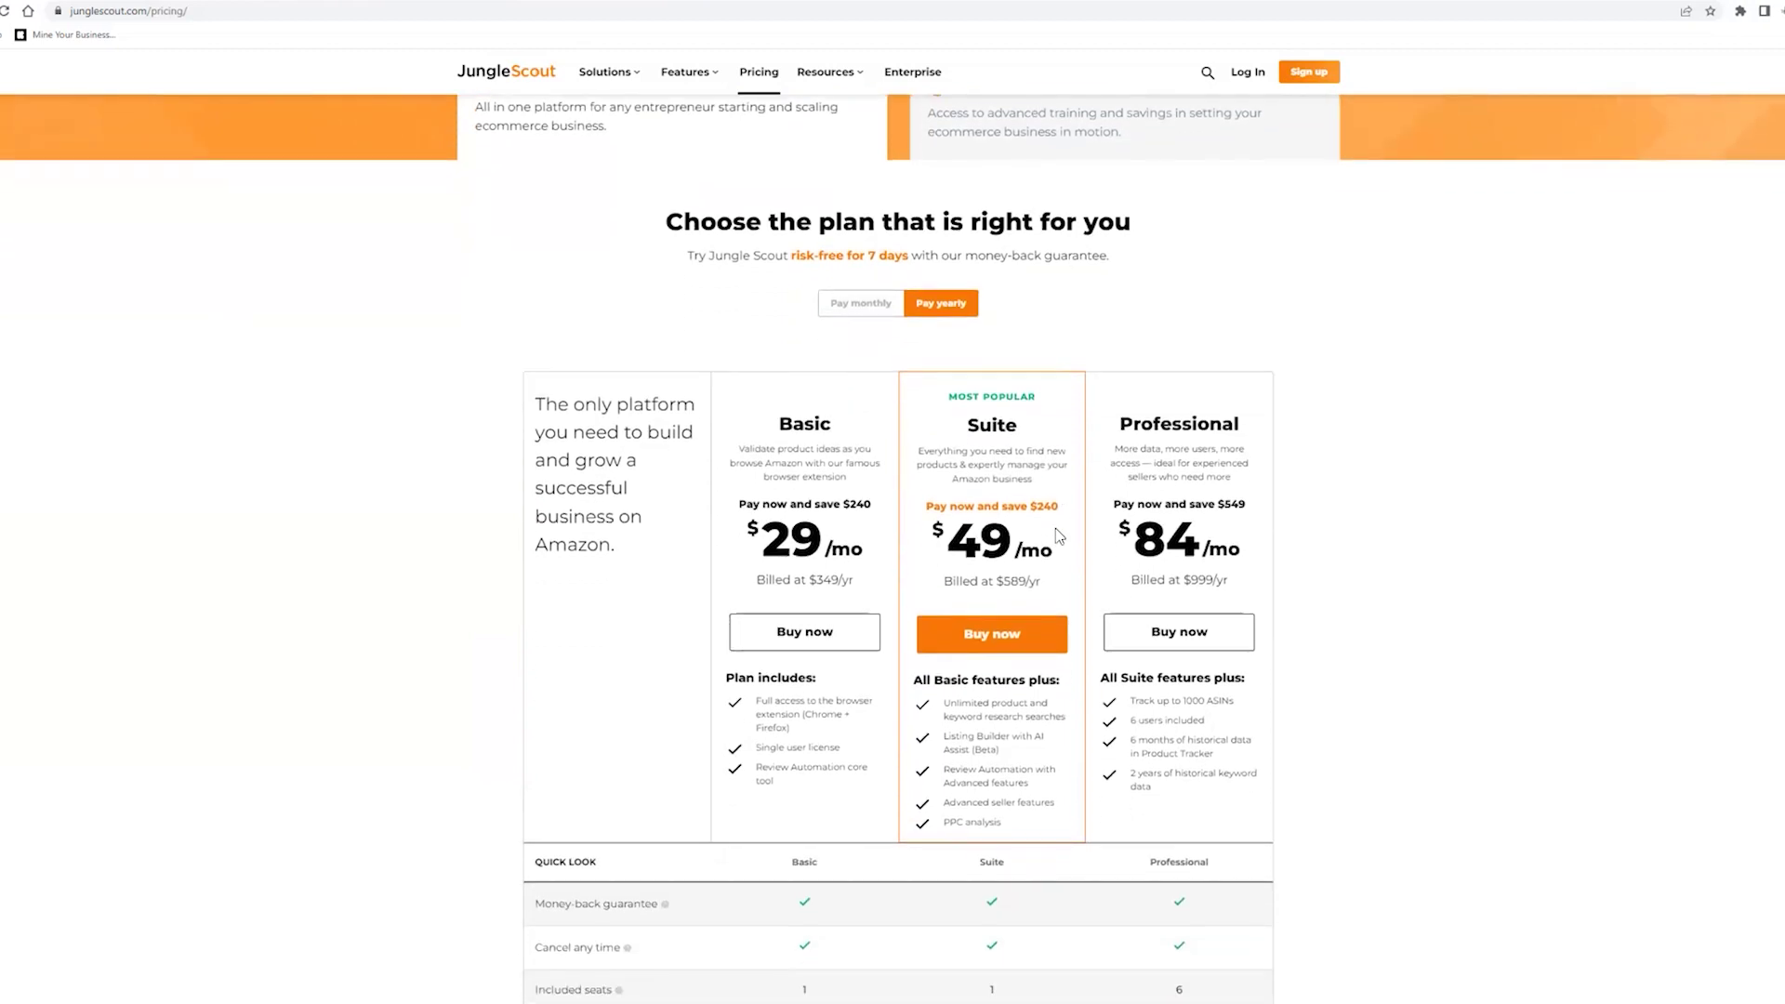
scroll(1057, 537, "down", 3)
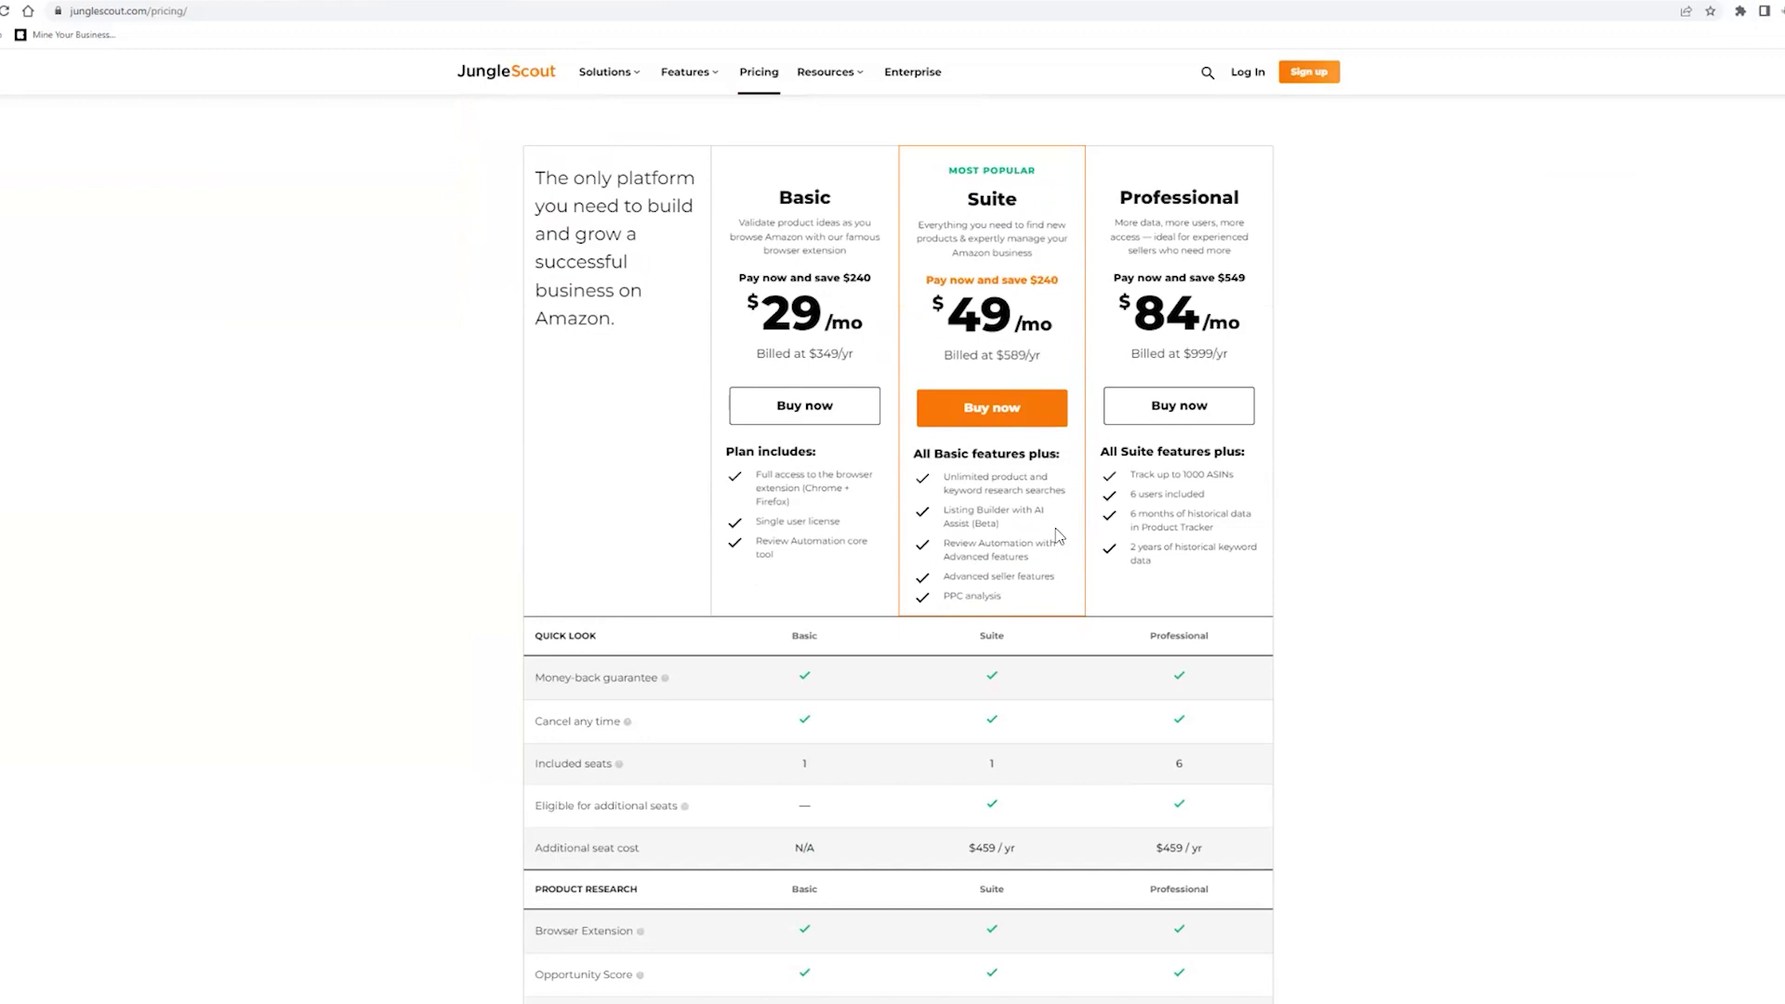
scroll(1056, 536, "down", 2)
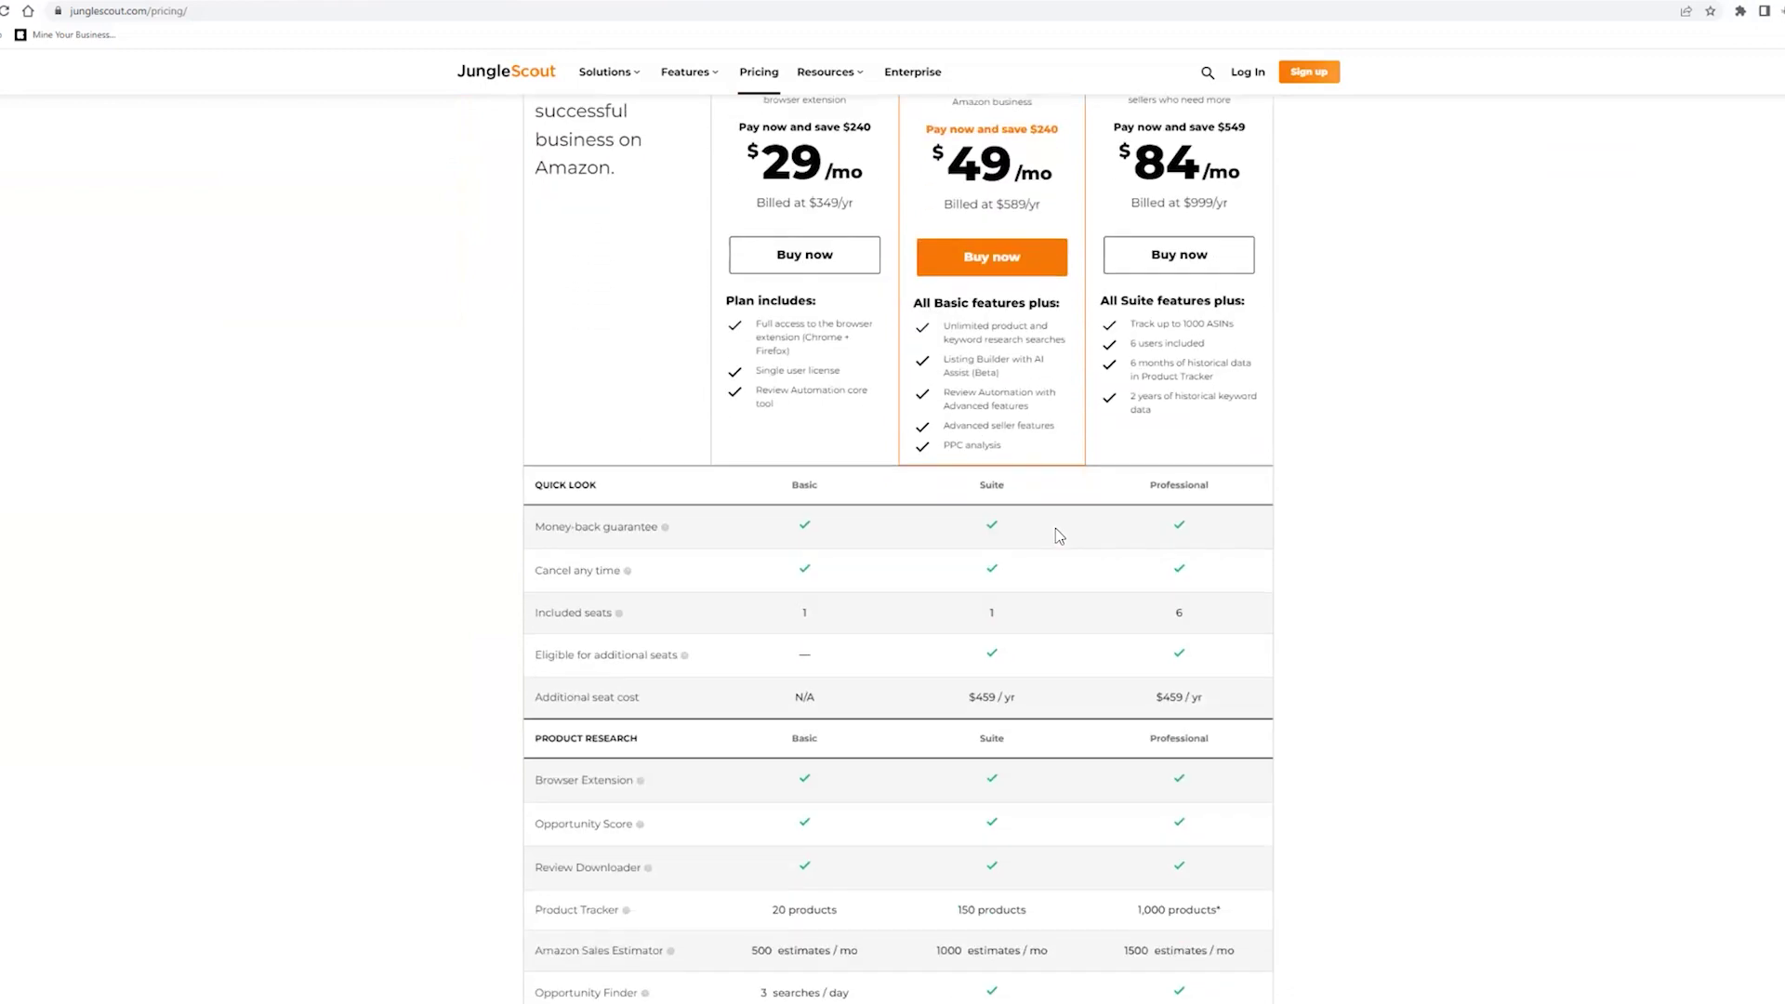
scroll(1056, 529, "down", 1)
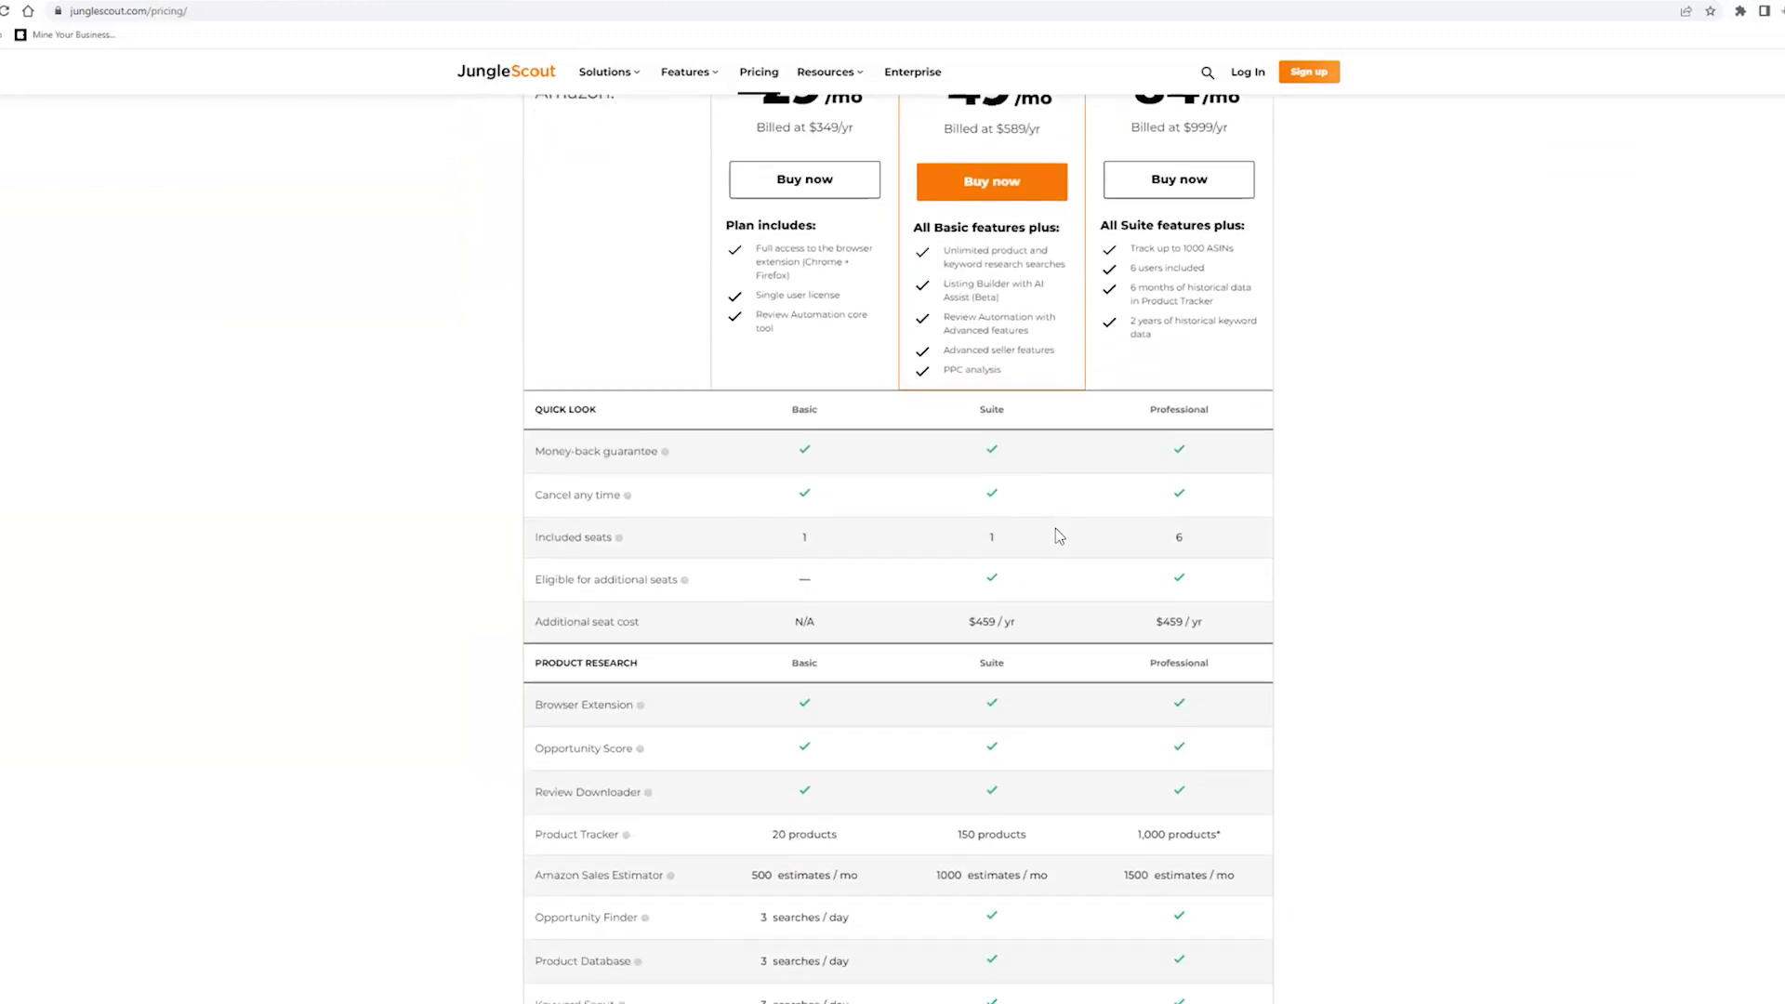
scroll(1059, 524, "down", 2)
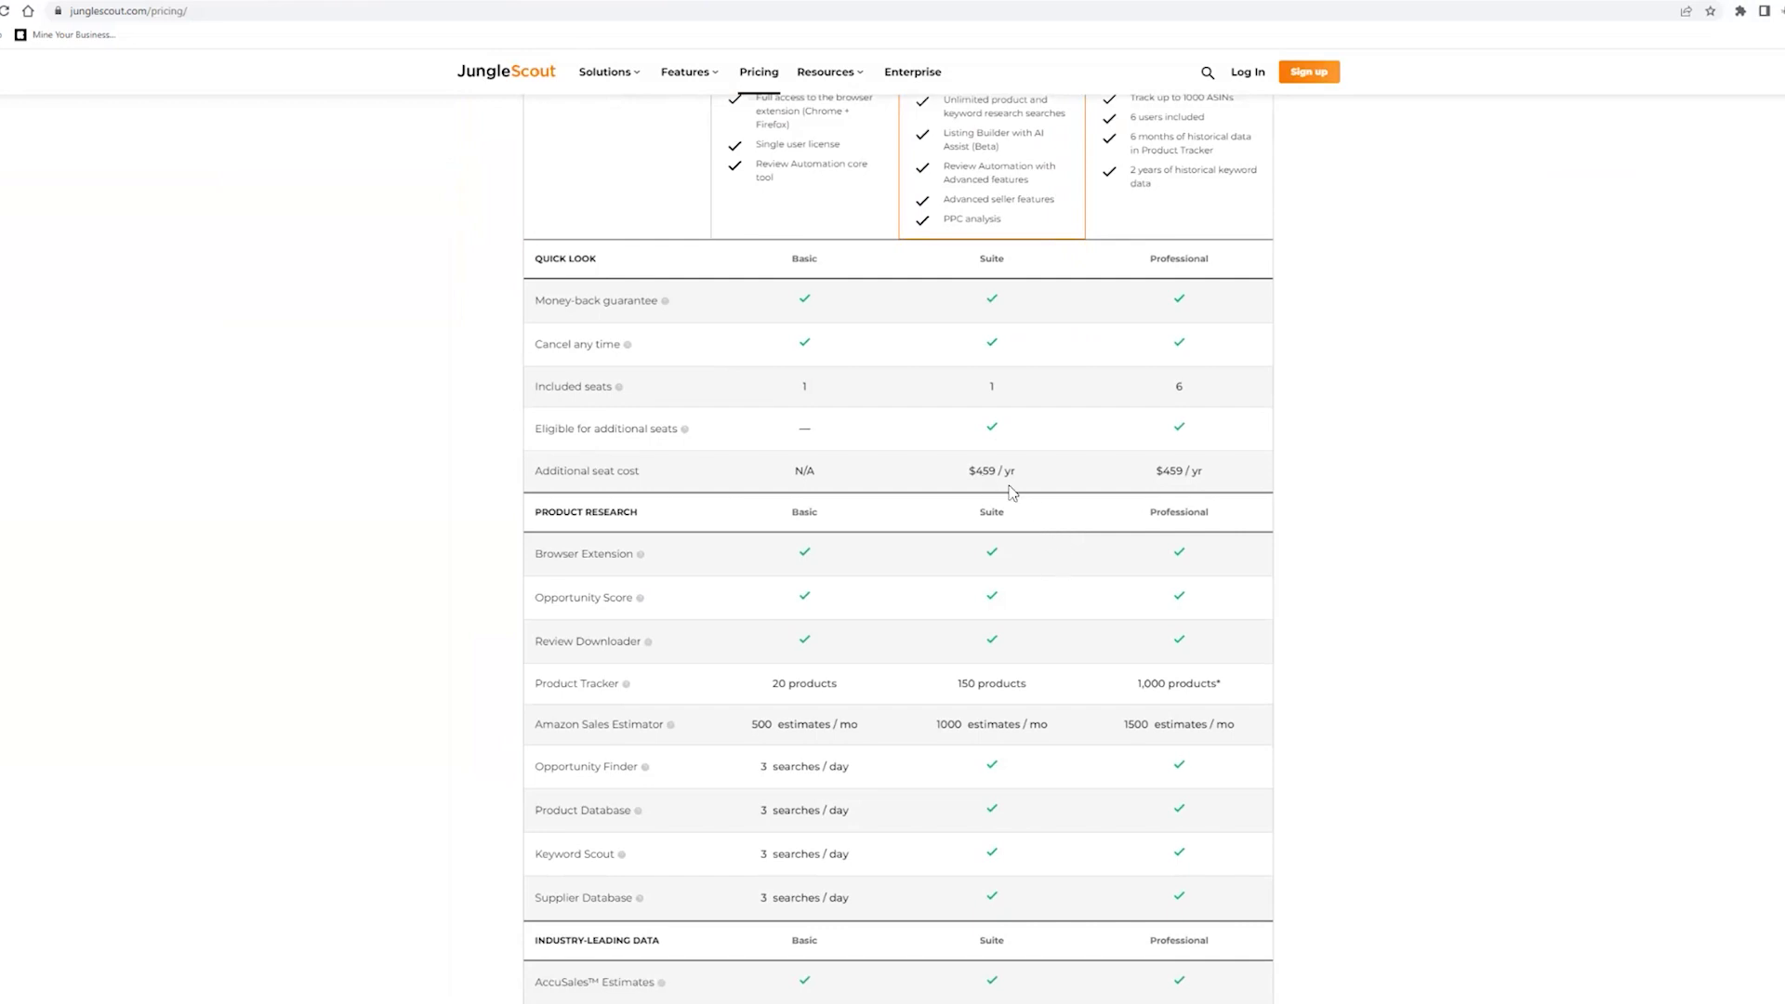
scroll(993, 504, "up", 6)
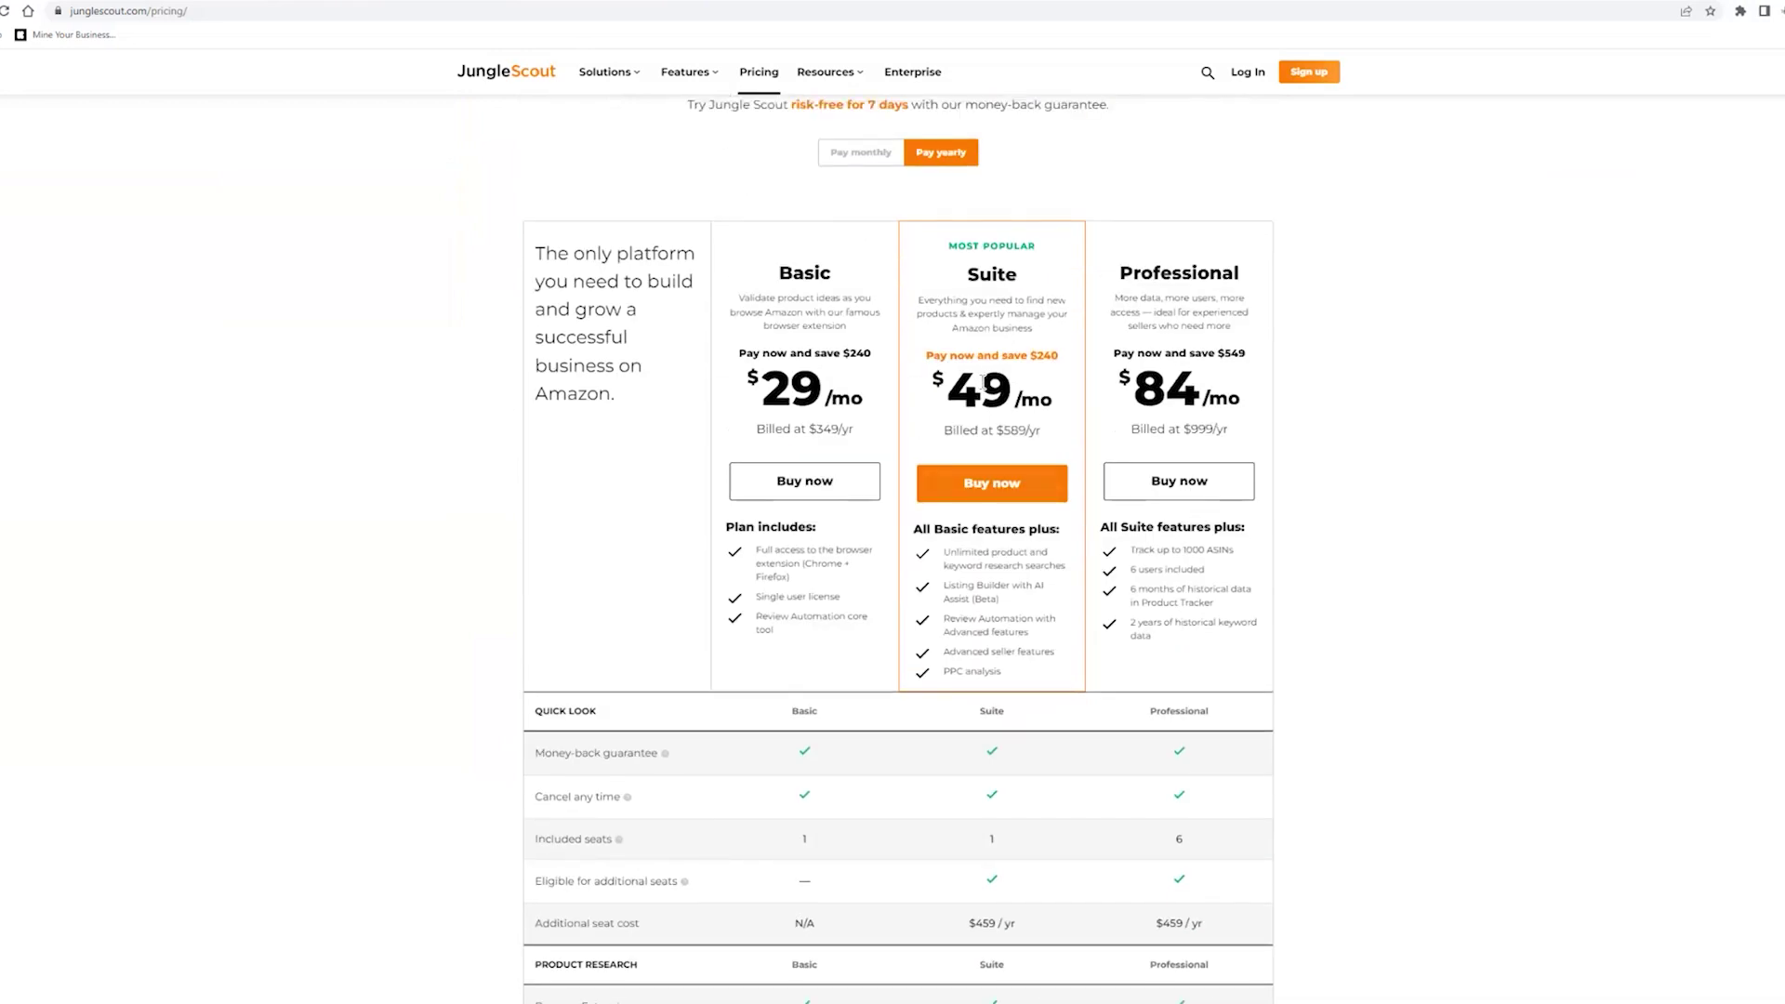
scroll(992, 406, "down", 9)
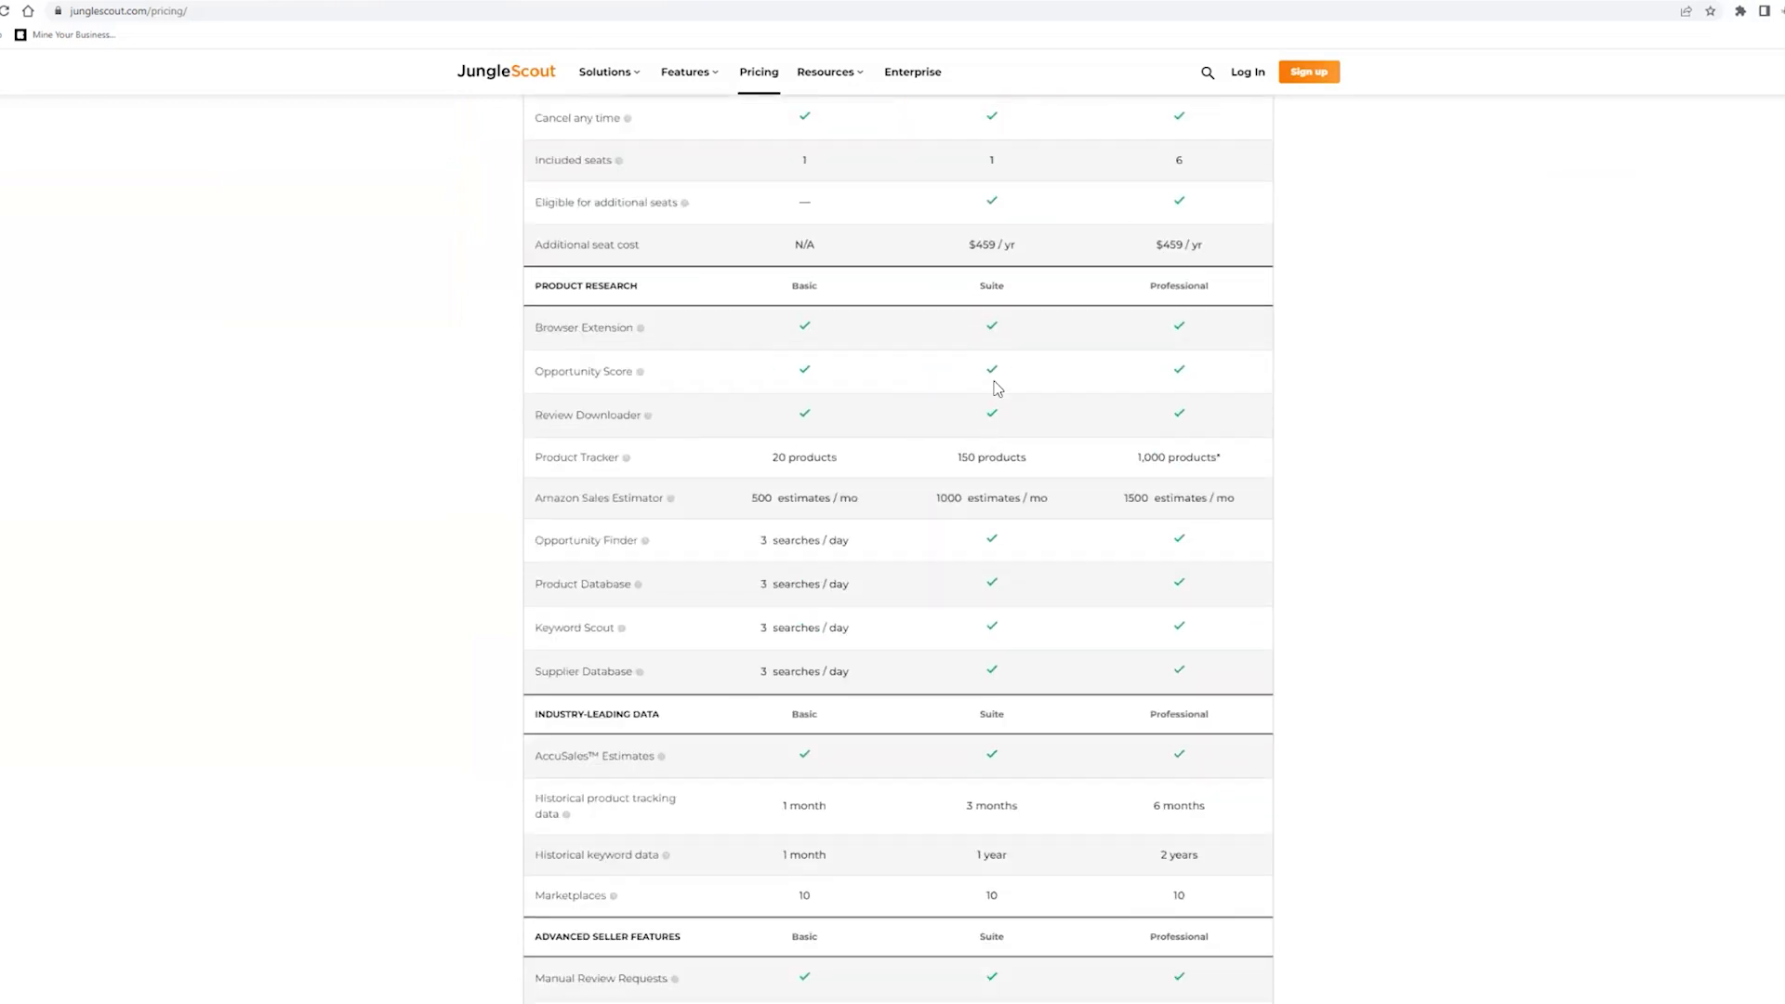
scroll(996, 386, "down", 4)
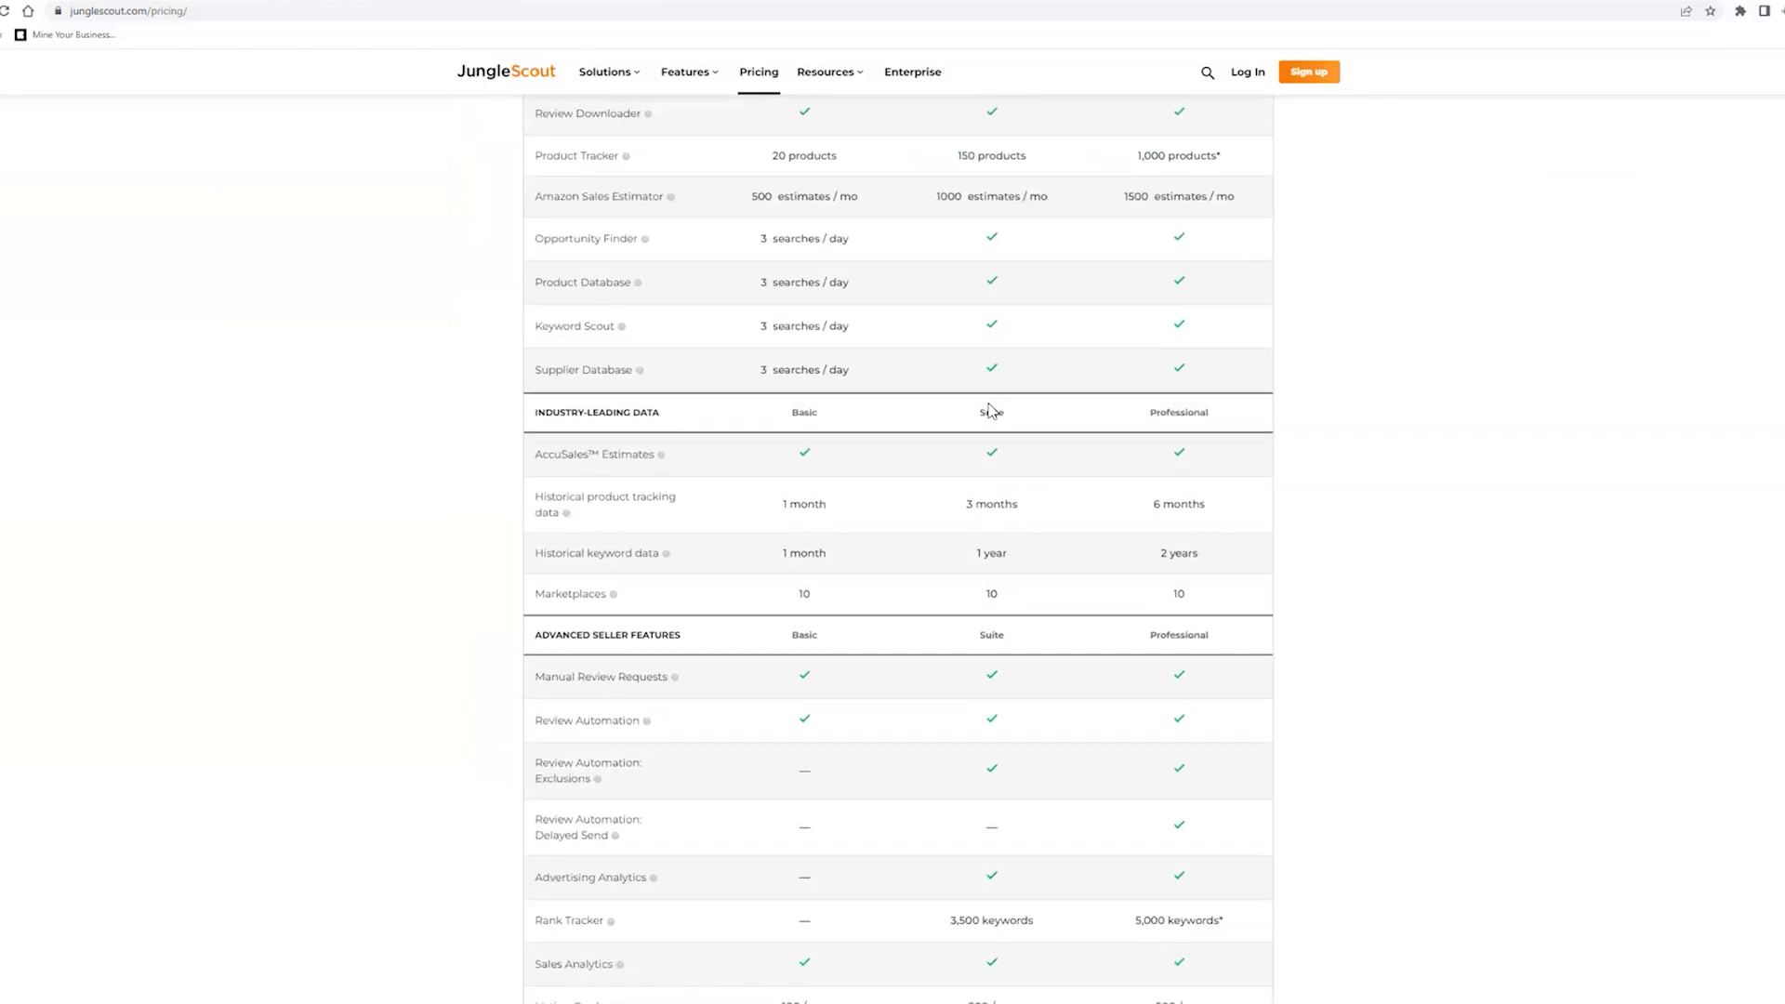
scroll(992, 406, "up", 1)
scroll(990, 403, "up", 8)
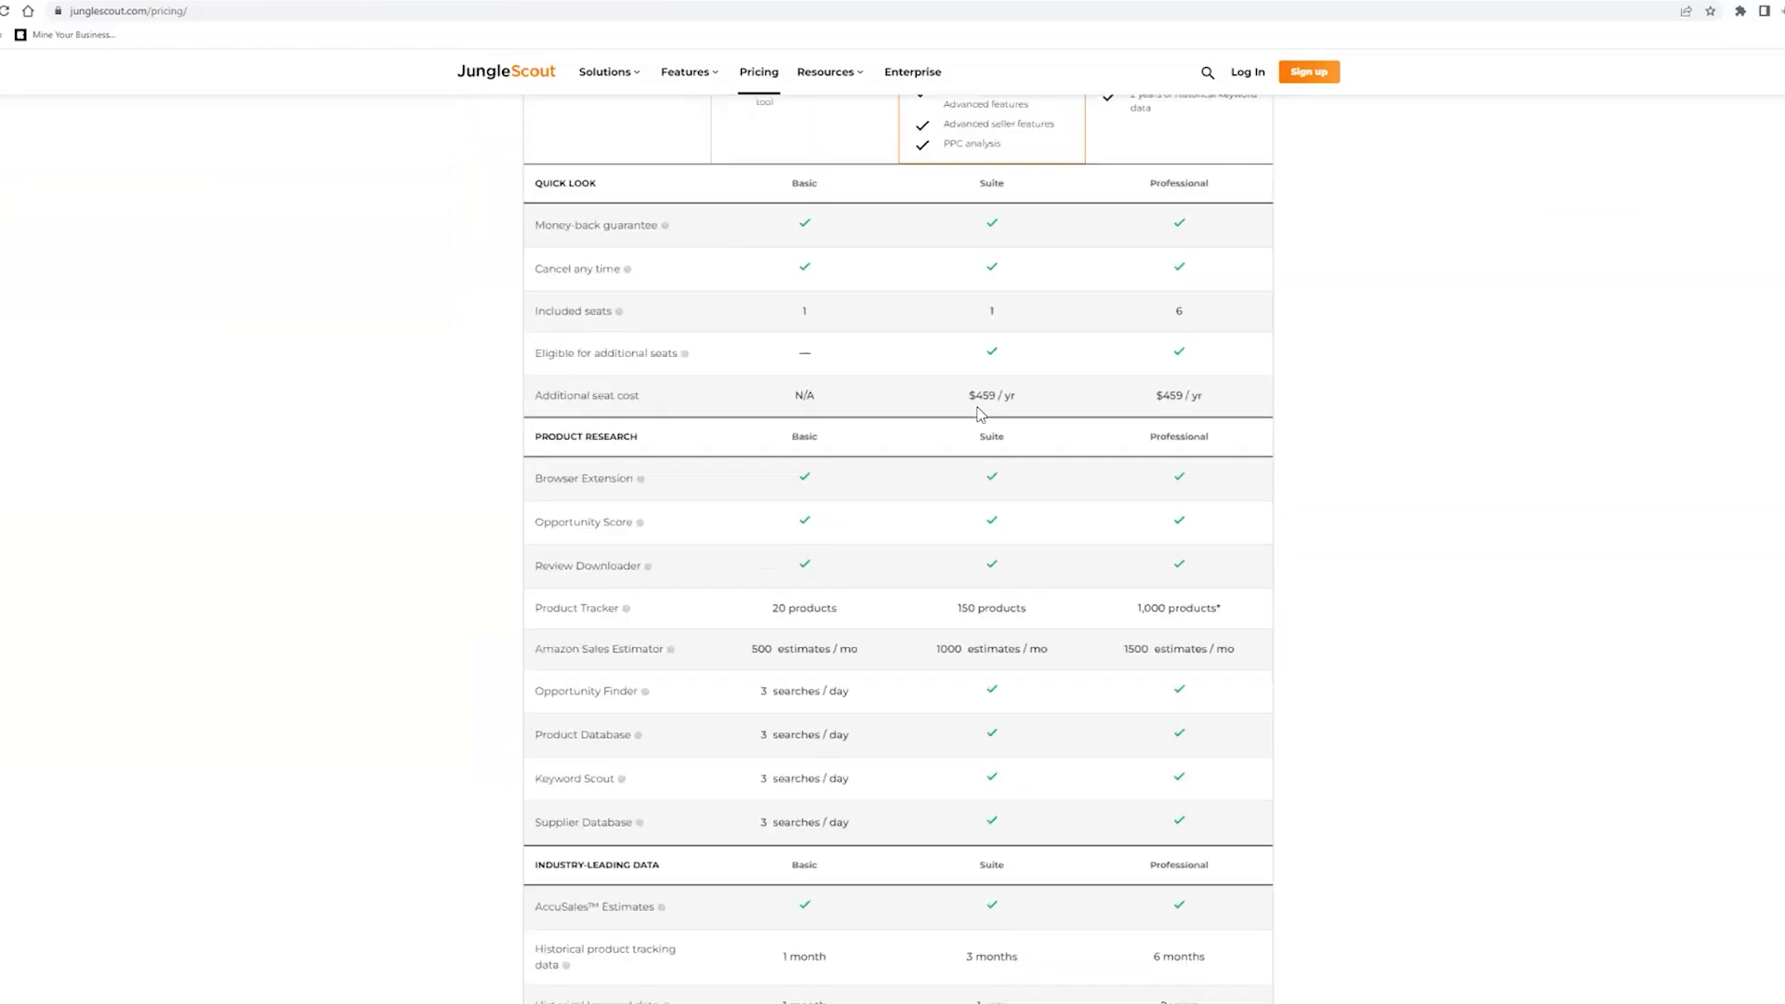
scroll(999, 453, "up", 9)
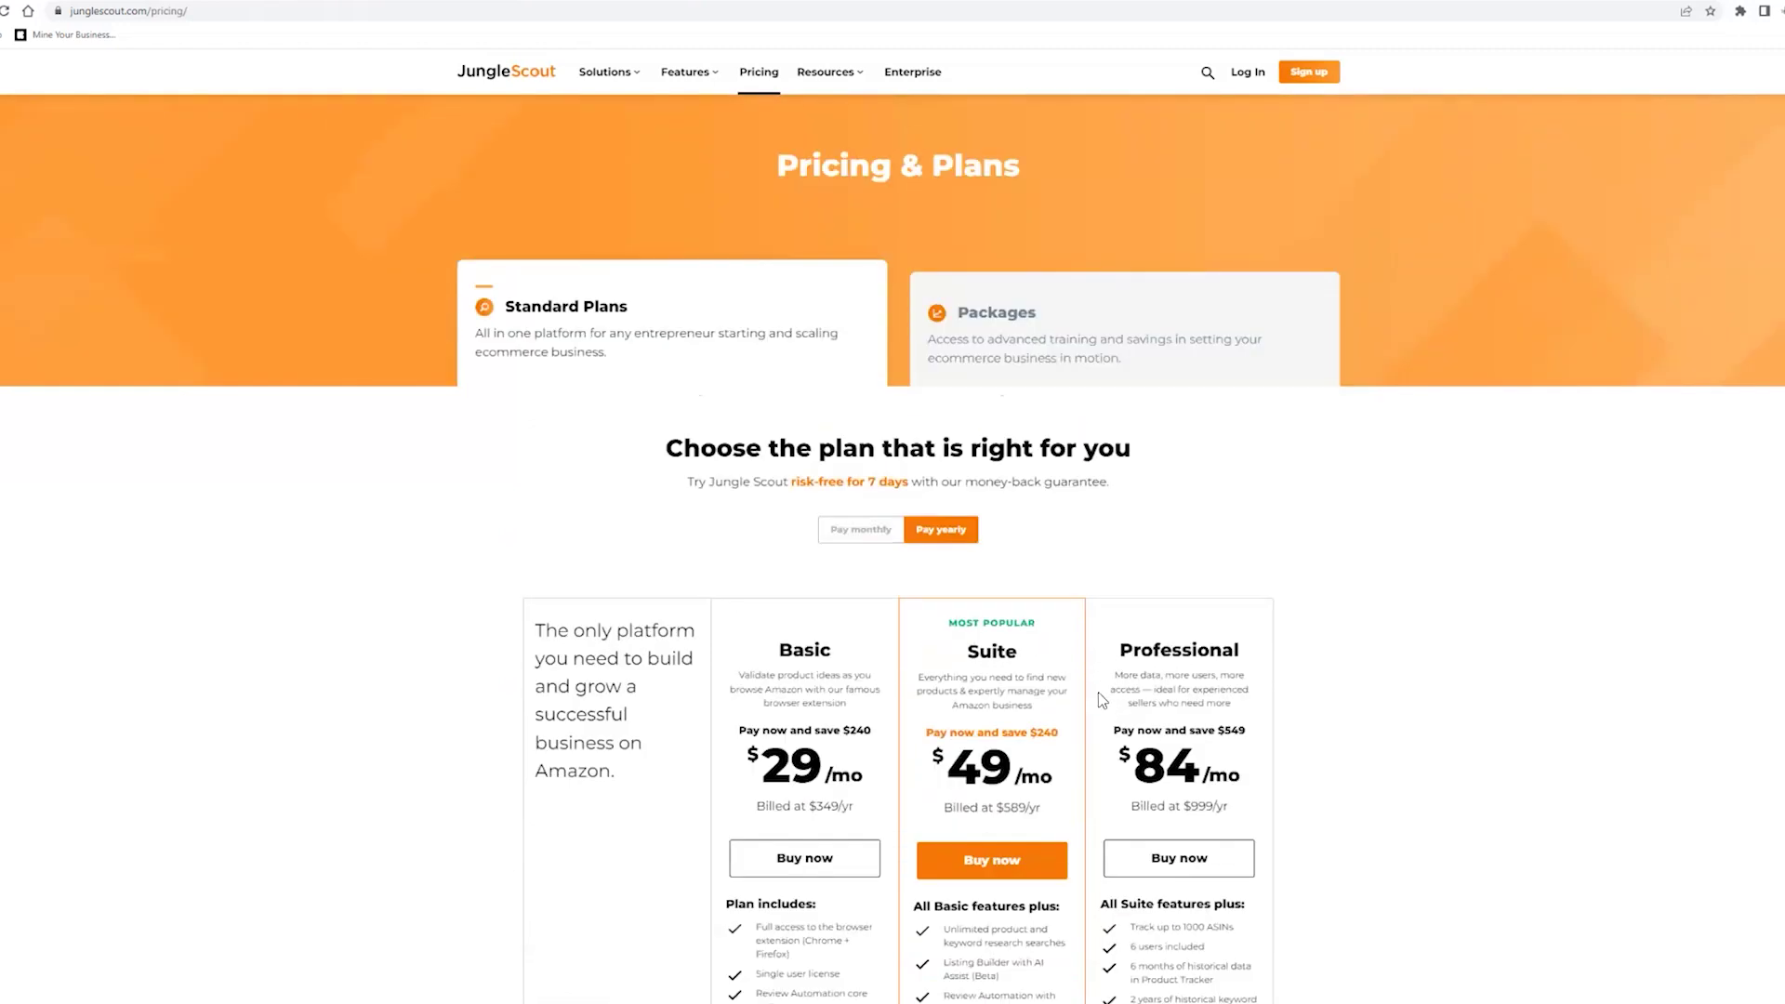
Step: Compare the monthly and yearly billing prices of the Jungle Scout plans, and open the Keyword Scout feature page
scroll(1097, 695, "down", 1)
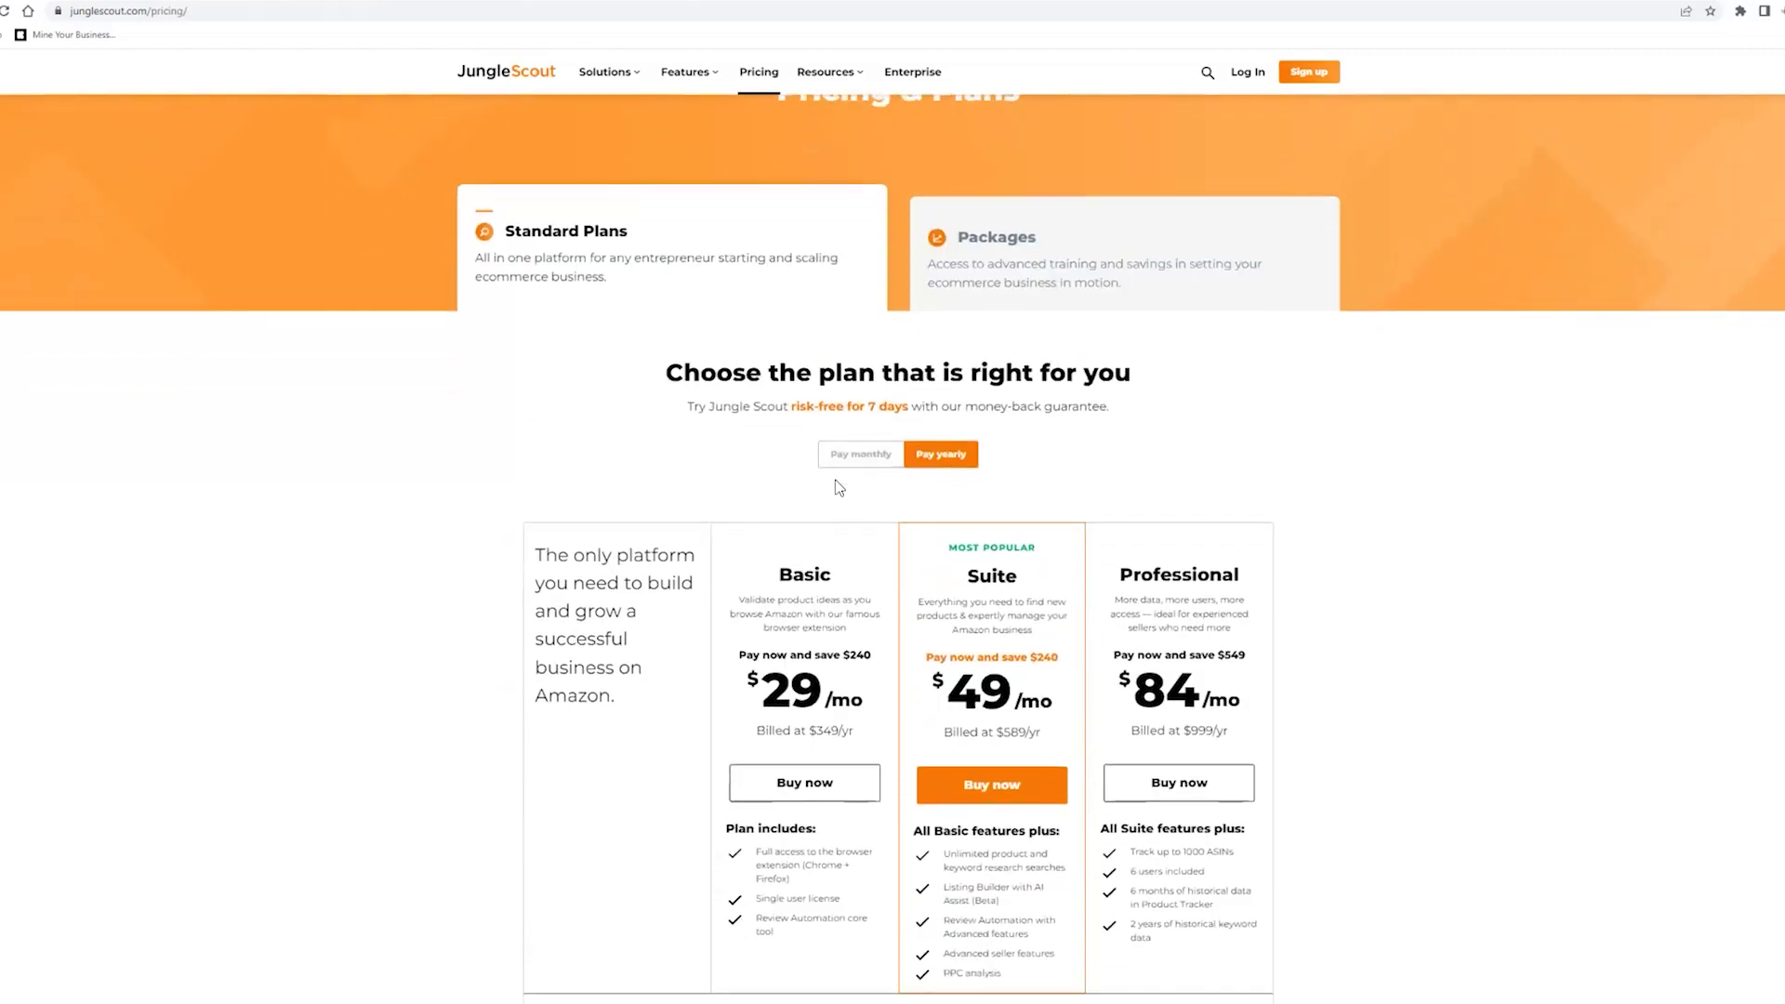
left_click(846, 457)
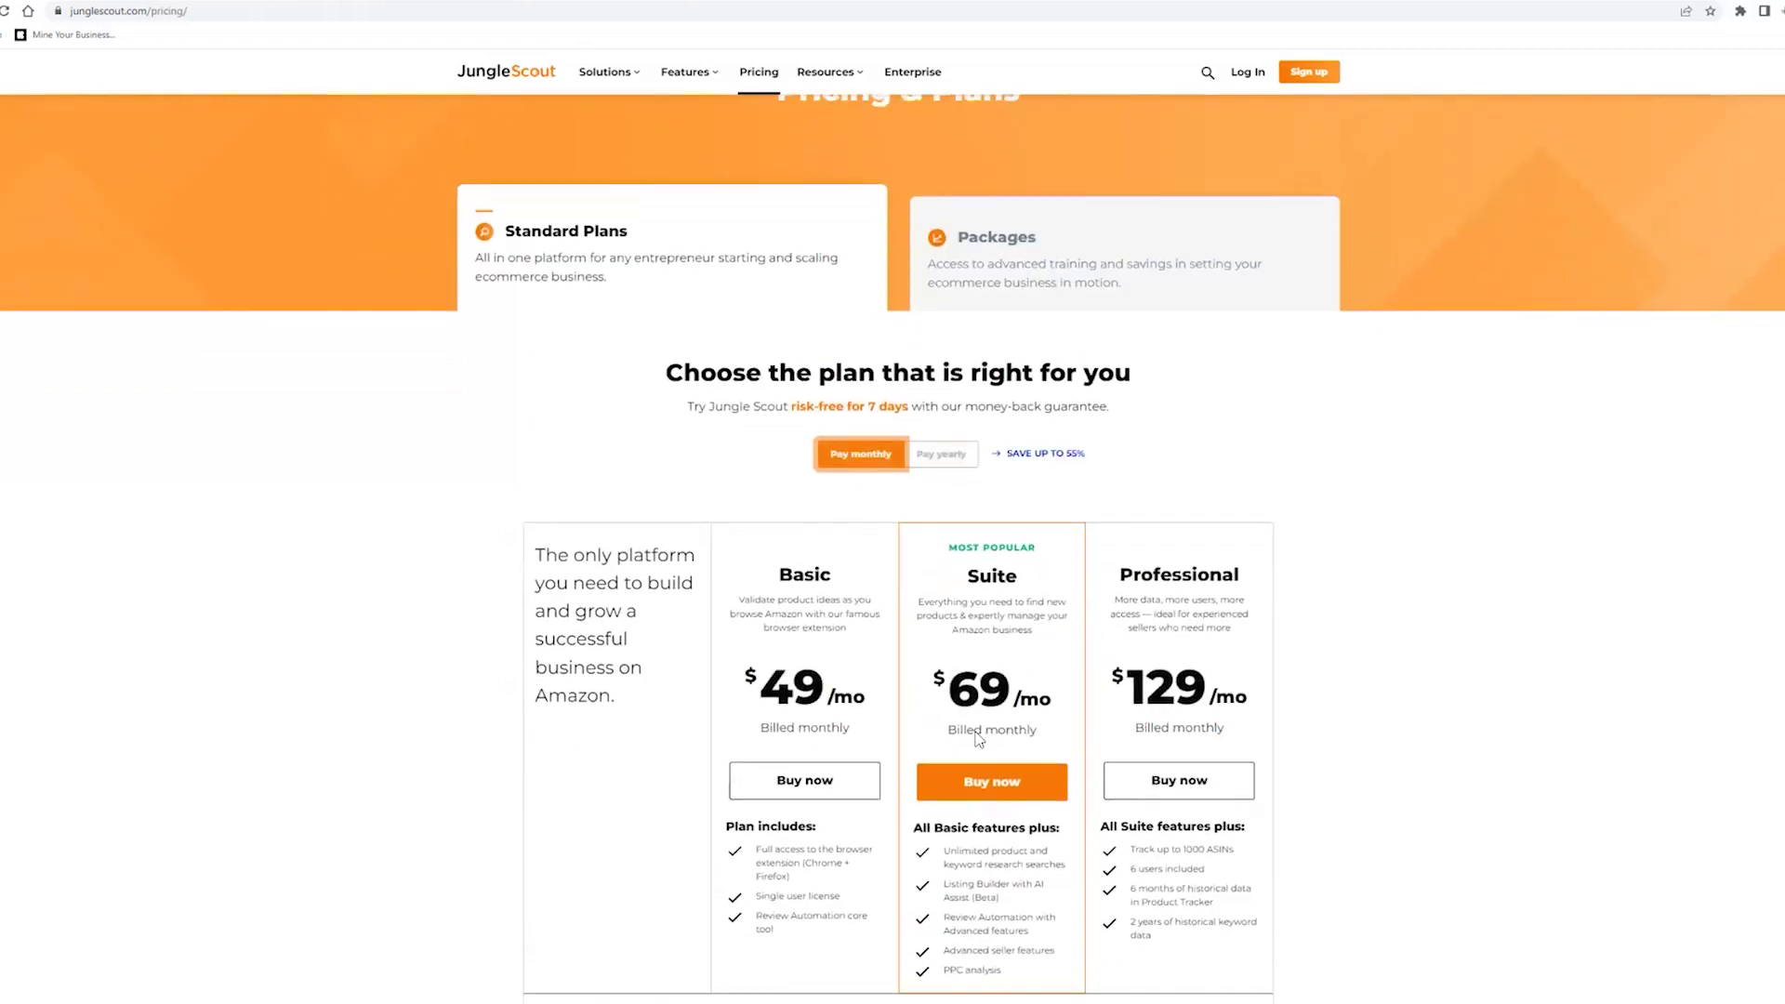
left_click(969, 470)
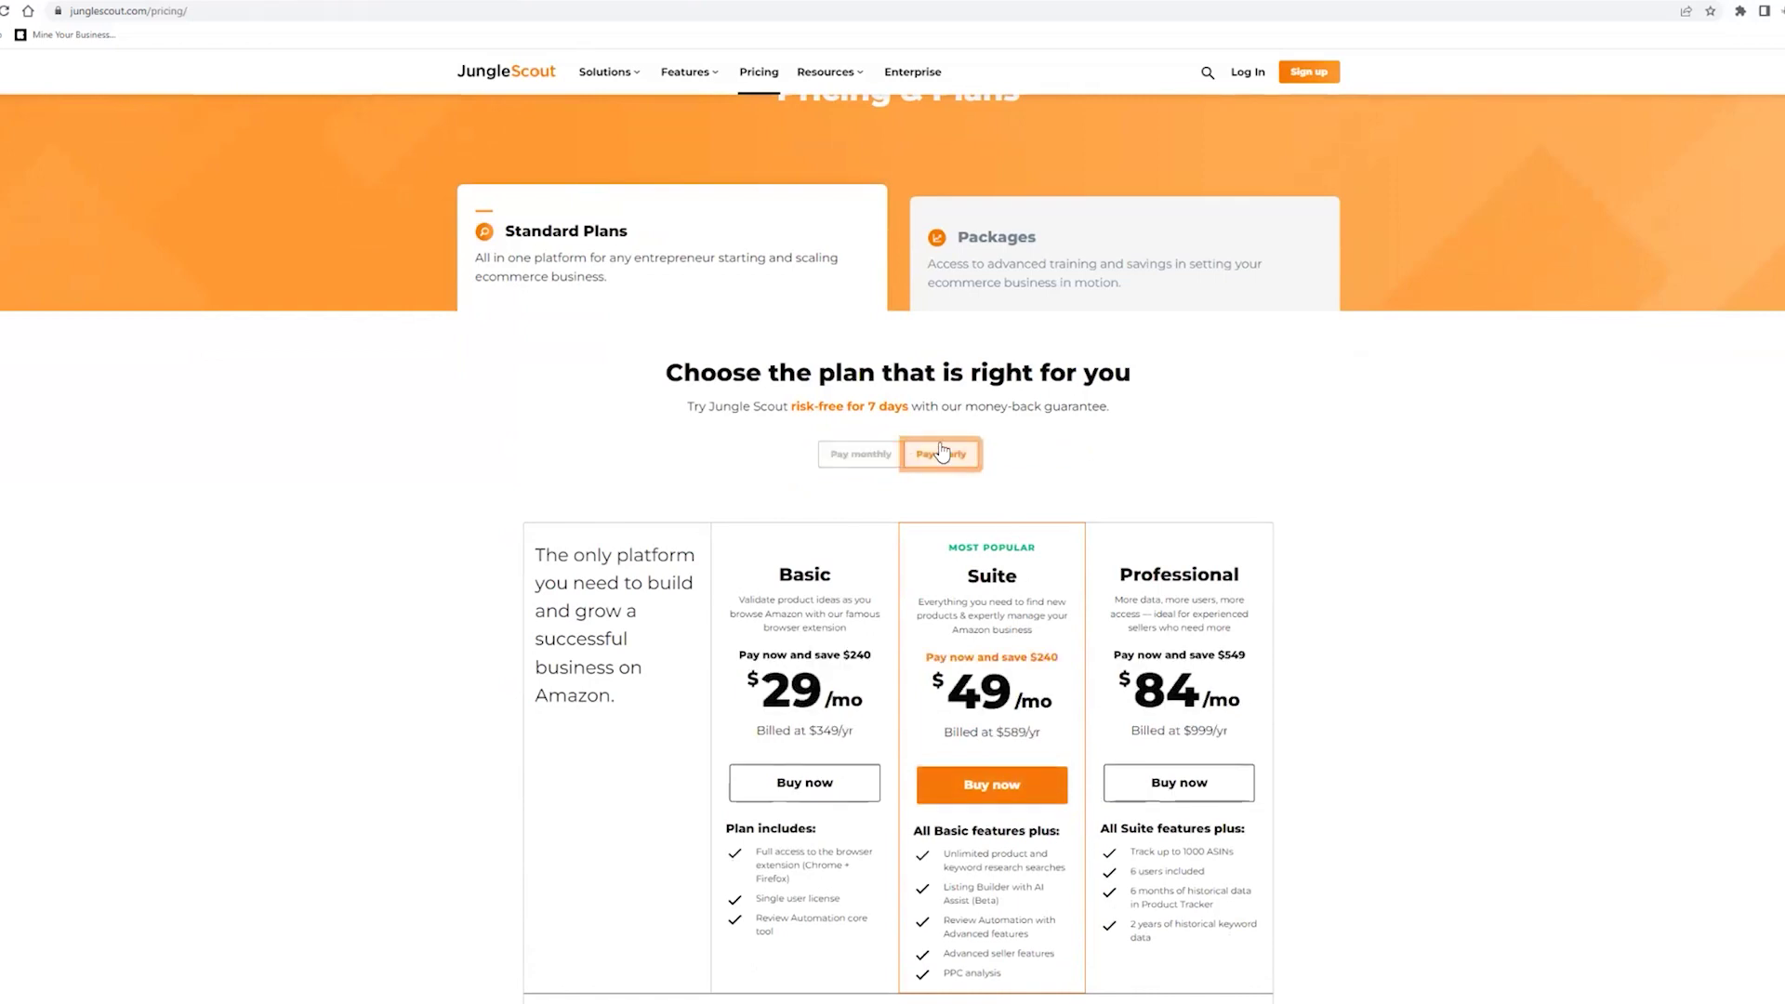
scroll(970, 472, "up", 1)
mouse_move(696, 70)
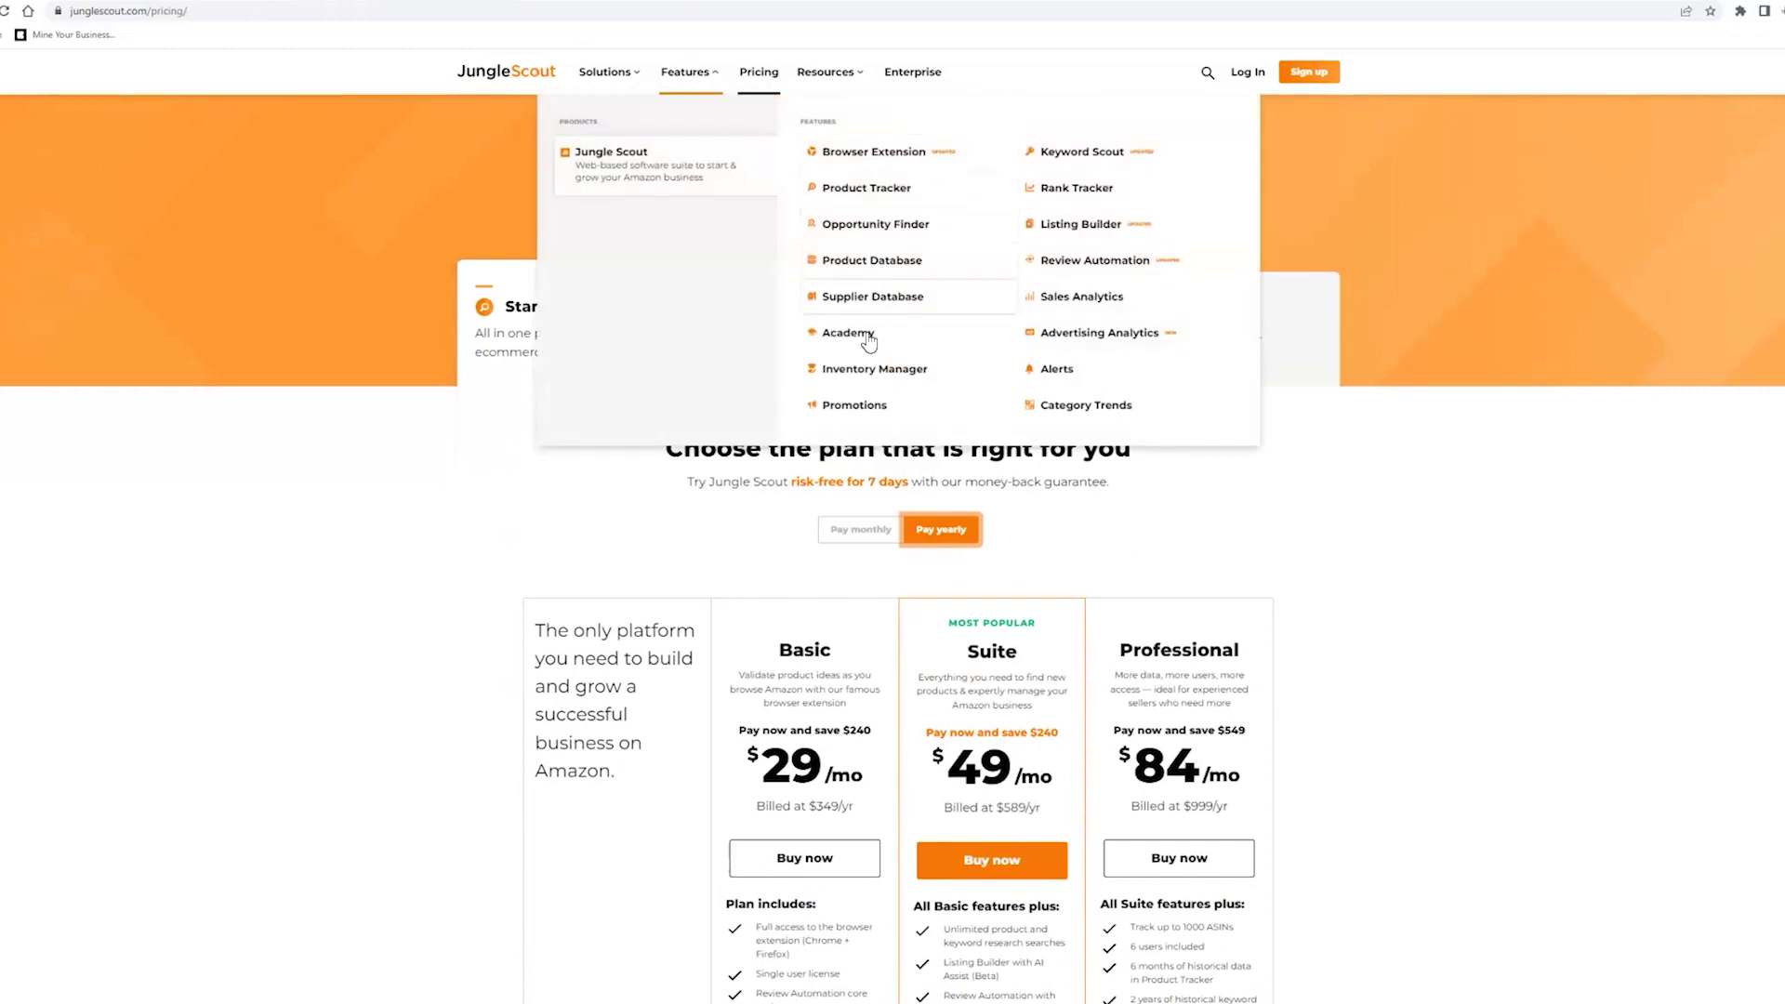
left_click(1108, 170)
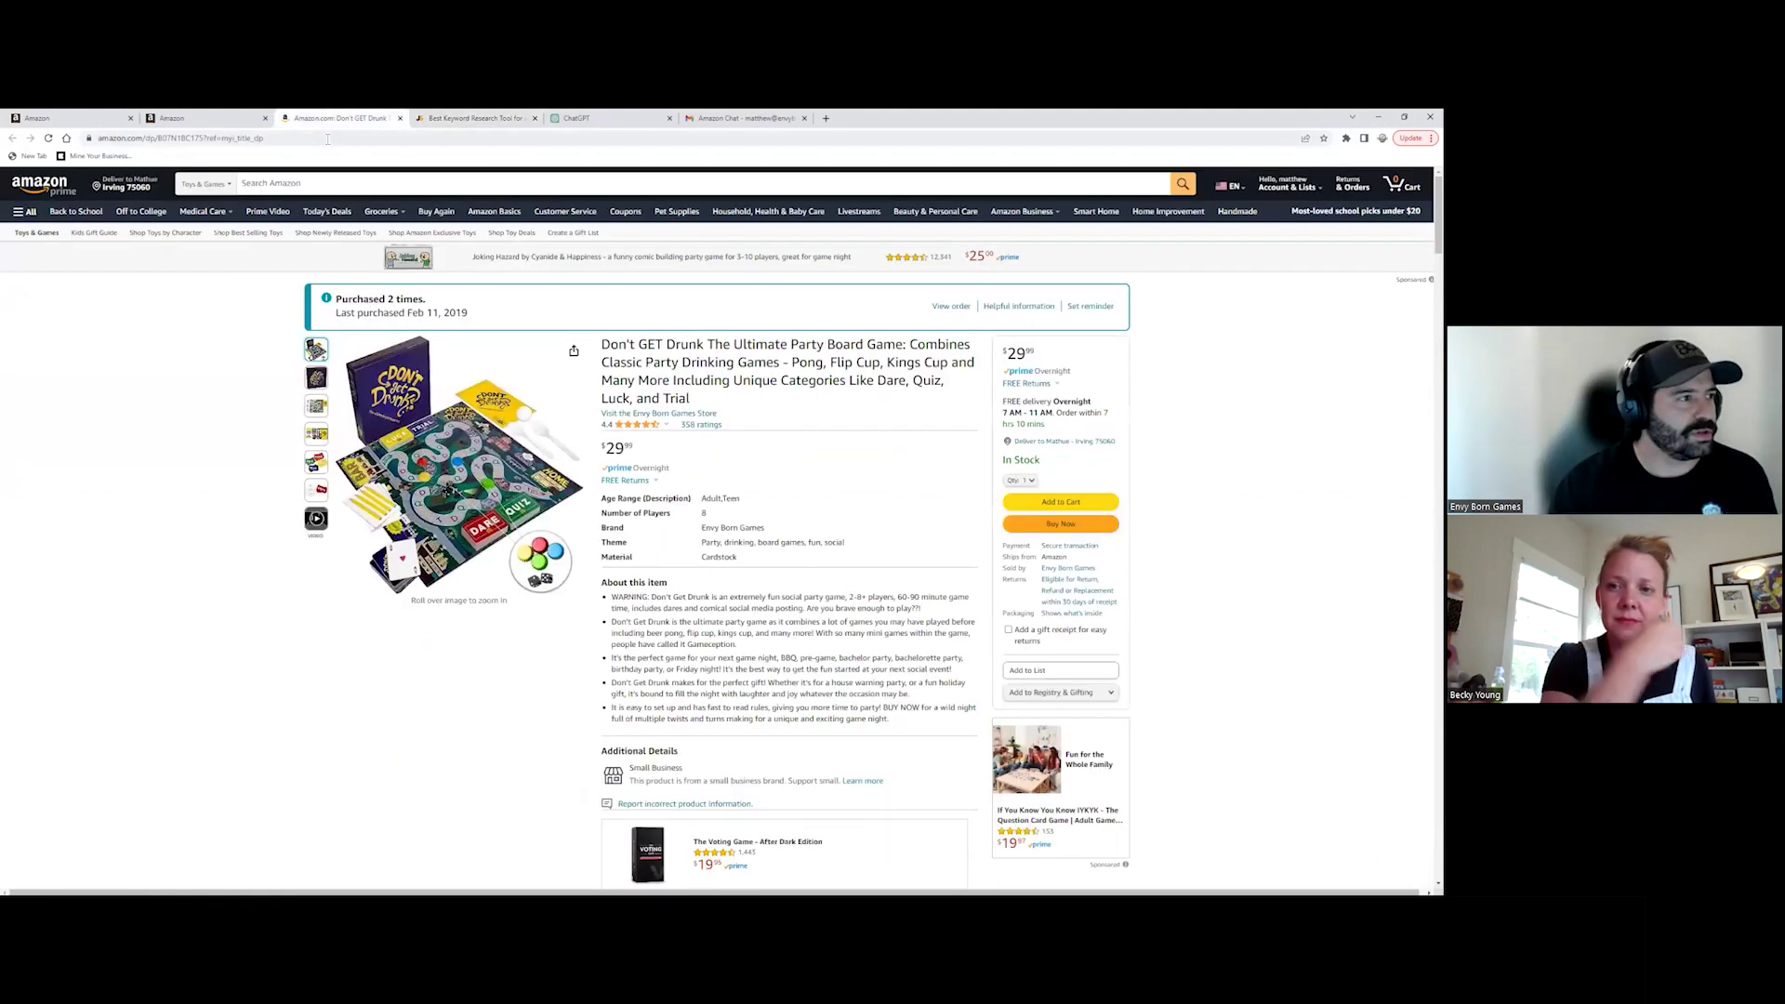
Step: Switch to the Don't GET Drunk page on Amazon and enter "board games" in the store search to view its keyword suggestions
left_click(338, 115)
left_click(377, 183)
type("board games")
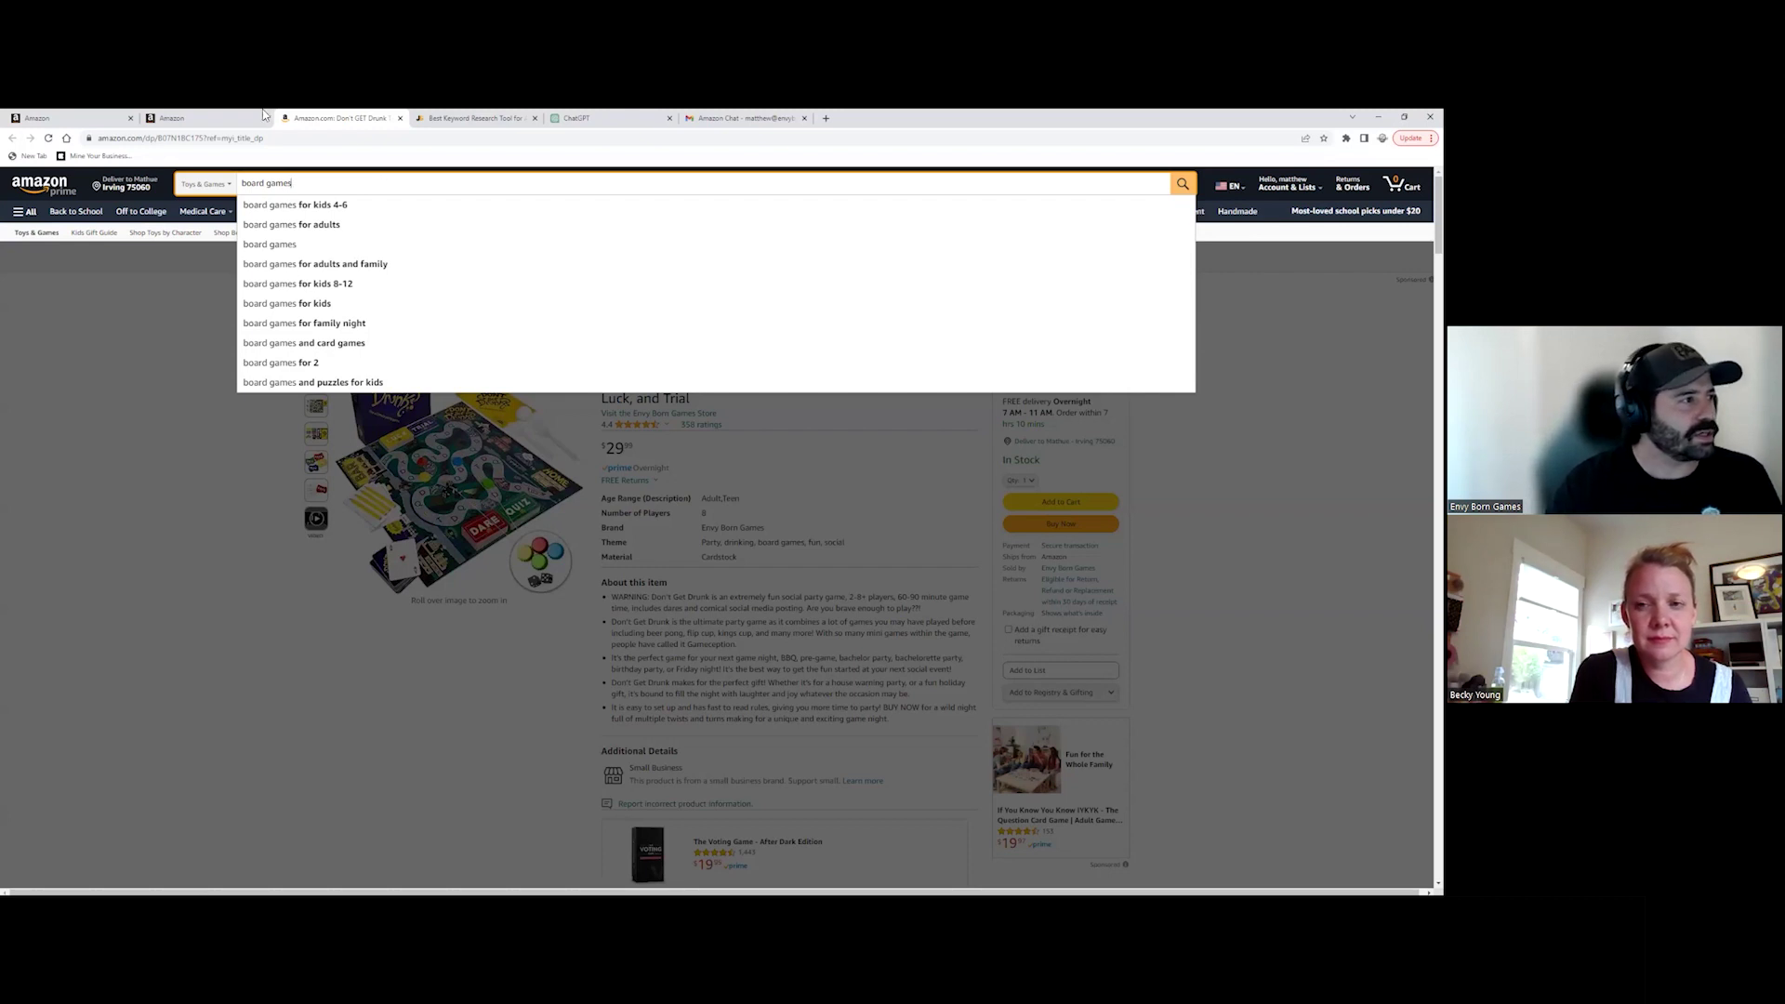
Step: Return to the listing's description and enter the first key feature, "Multiple Game Play Options", describing the Solo, Co-op and Competitive Game modes for everyone
left_click(200, 118)
left_click(69, 118)
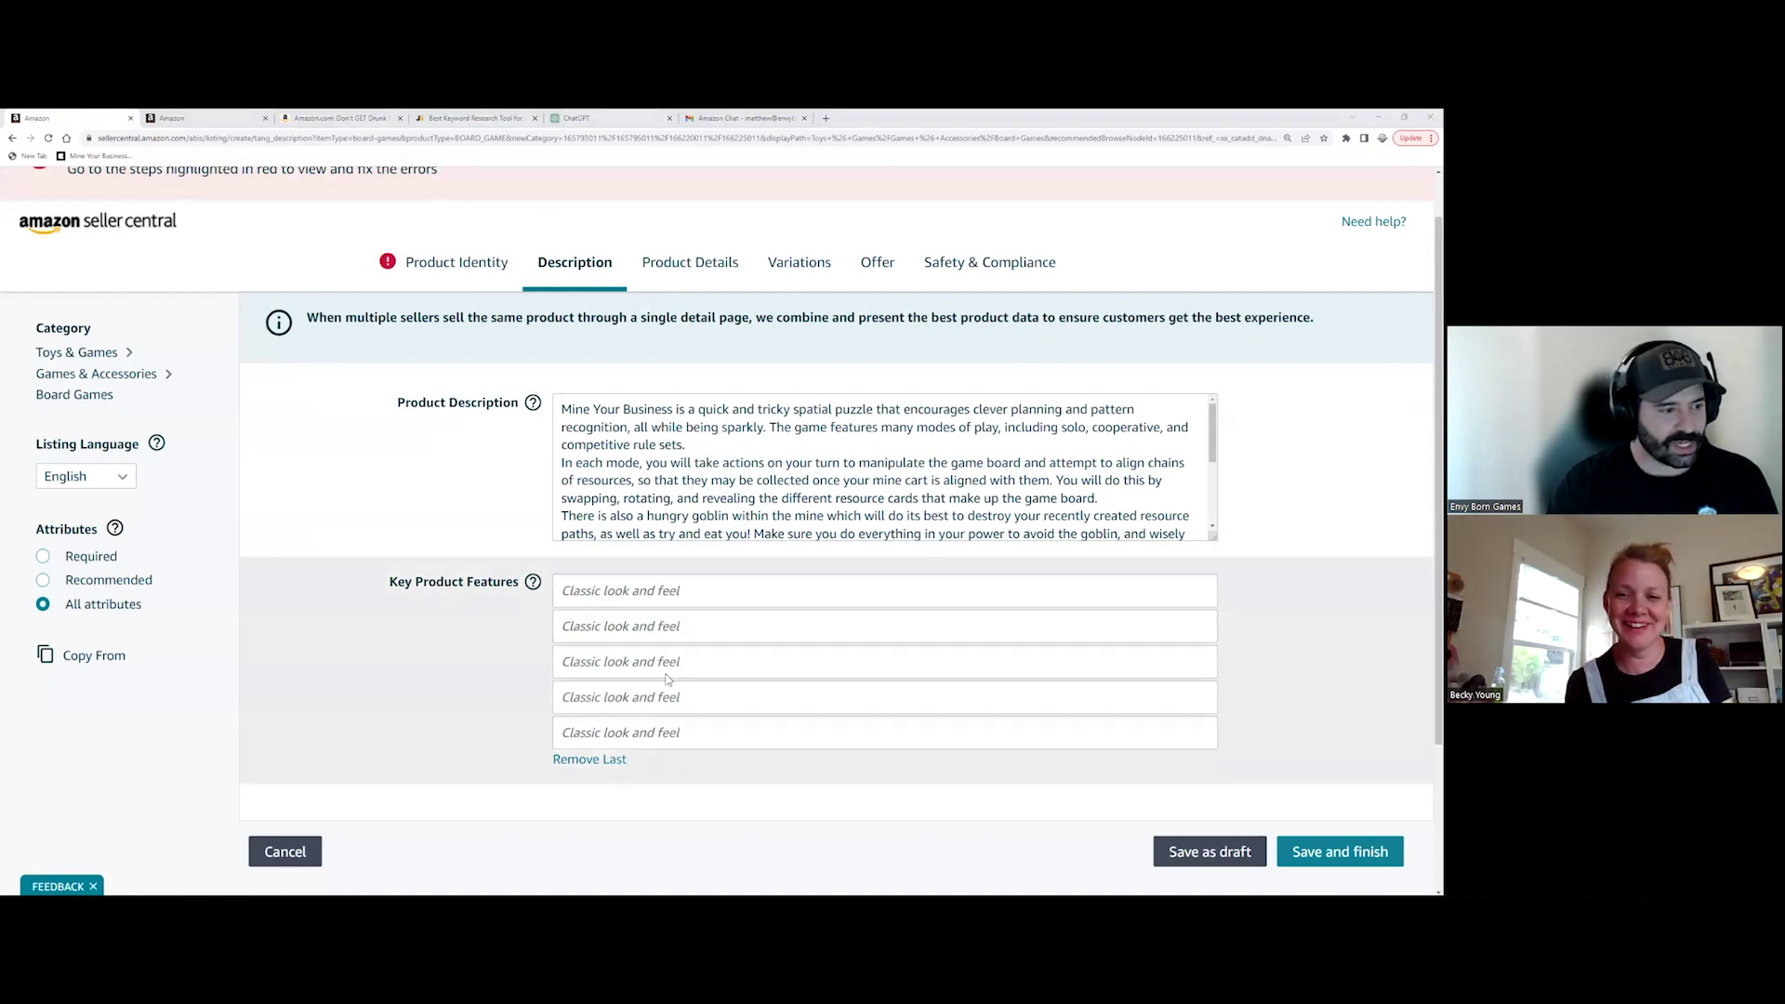
left_click(884, 590)
type("Options: With Solo, Co-op, and Competitive Game modes, there is a version of Mine Your Business for everyone!")
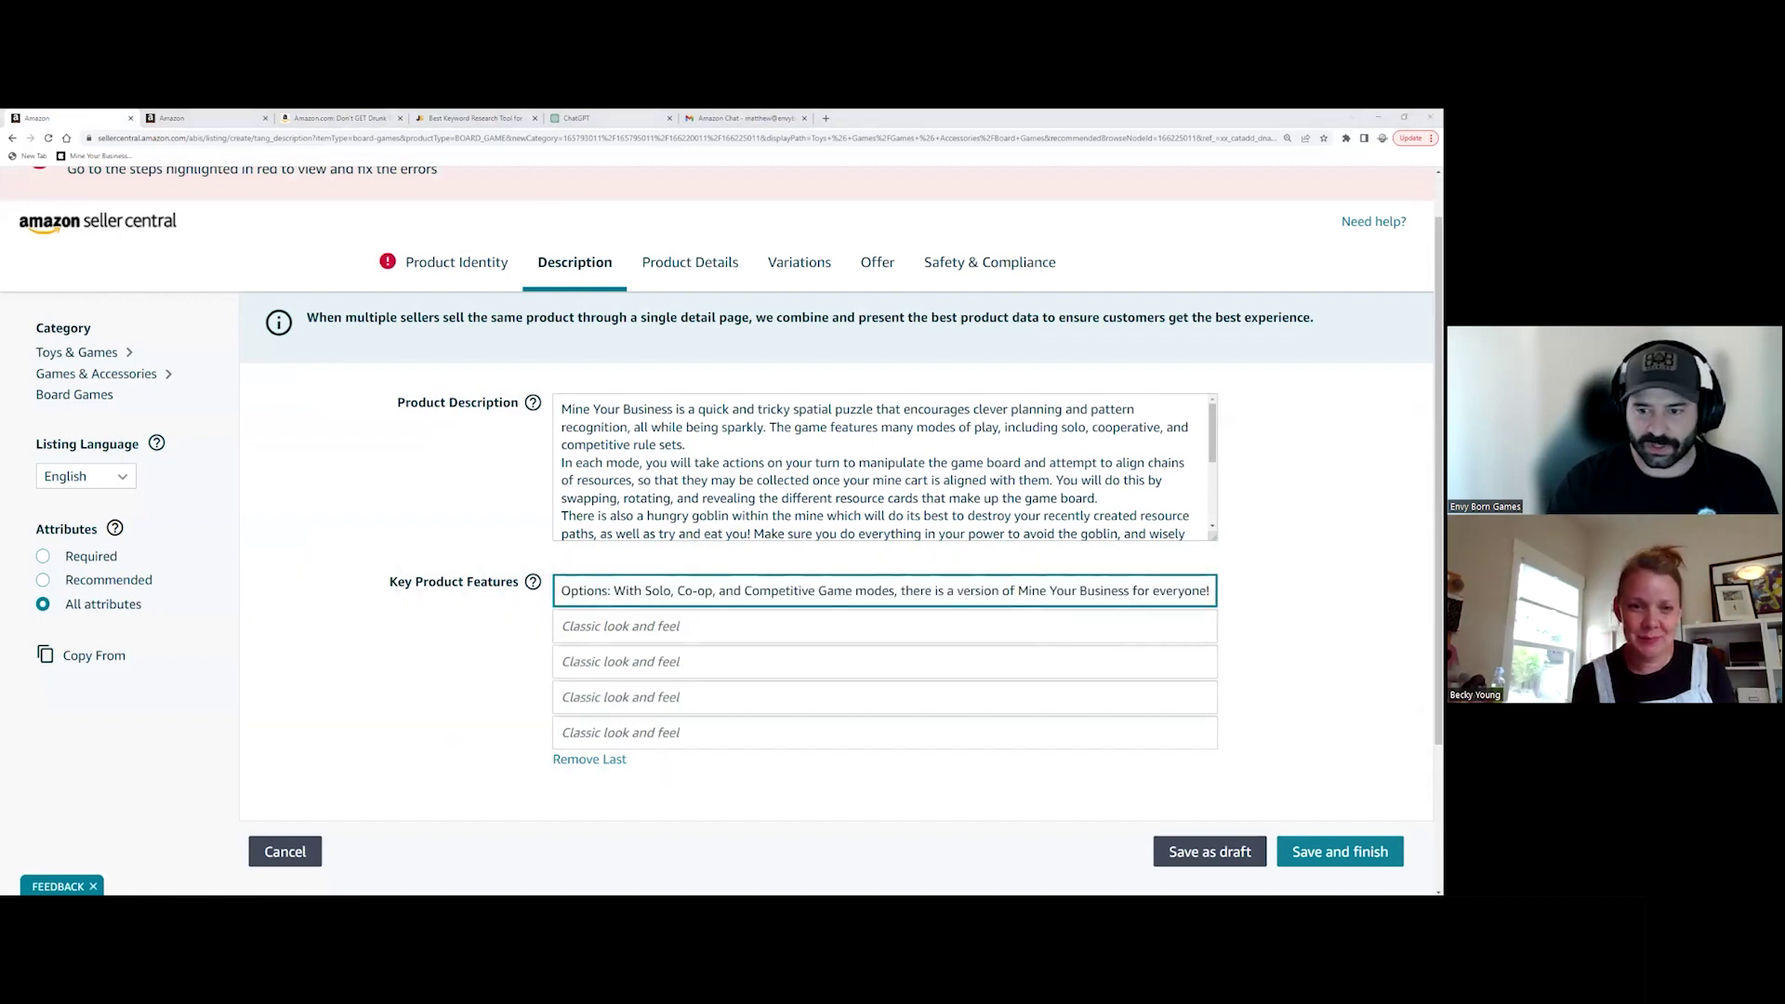
Step: Fill the second key feature with the 1-4 players text about combining both versions, and the third with the "Unique Theme" mining text
left_click(698, 626)
key("ctrl+v")
left_click(698, 661)
key("ctrl+v")
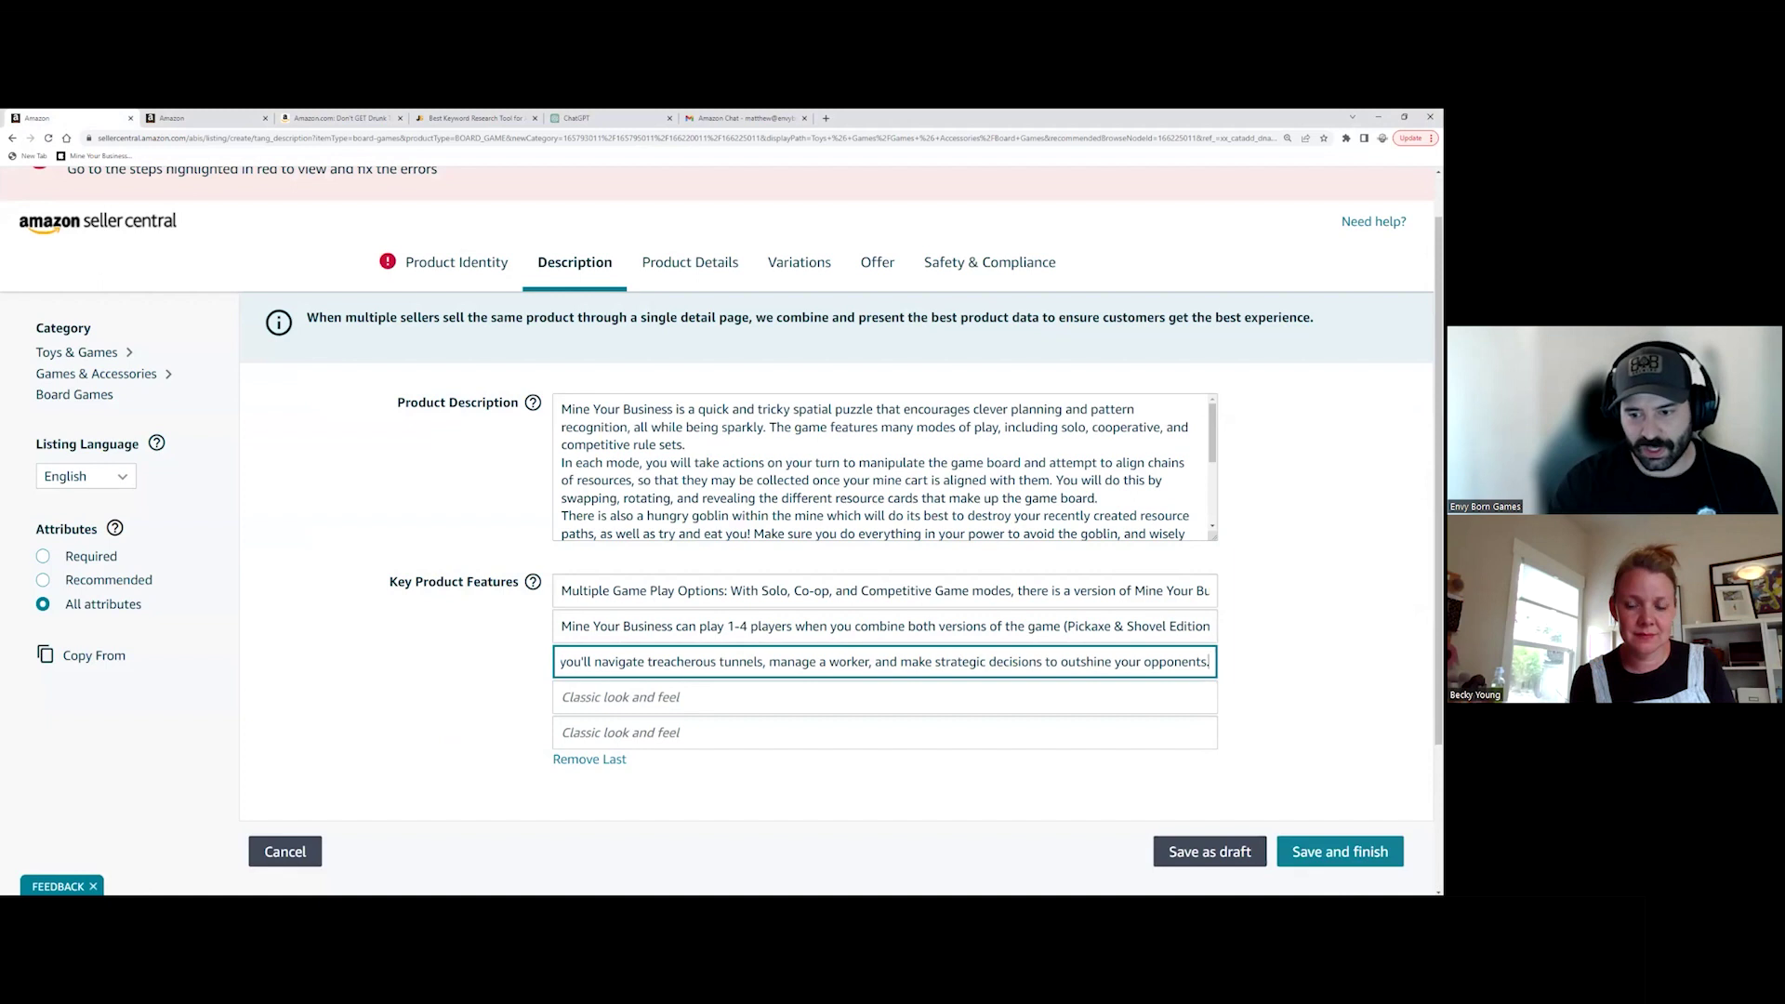
Step: Fill the fourth key feature with the "Replayability" text and the fifth with the text on managing actions wisely for a competitive edge
key("alt+Tab")
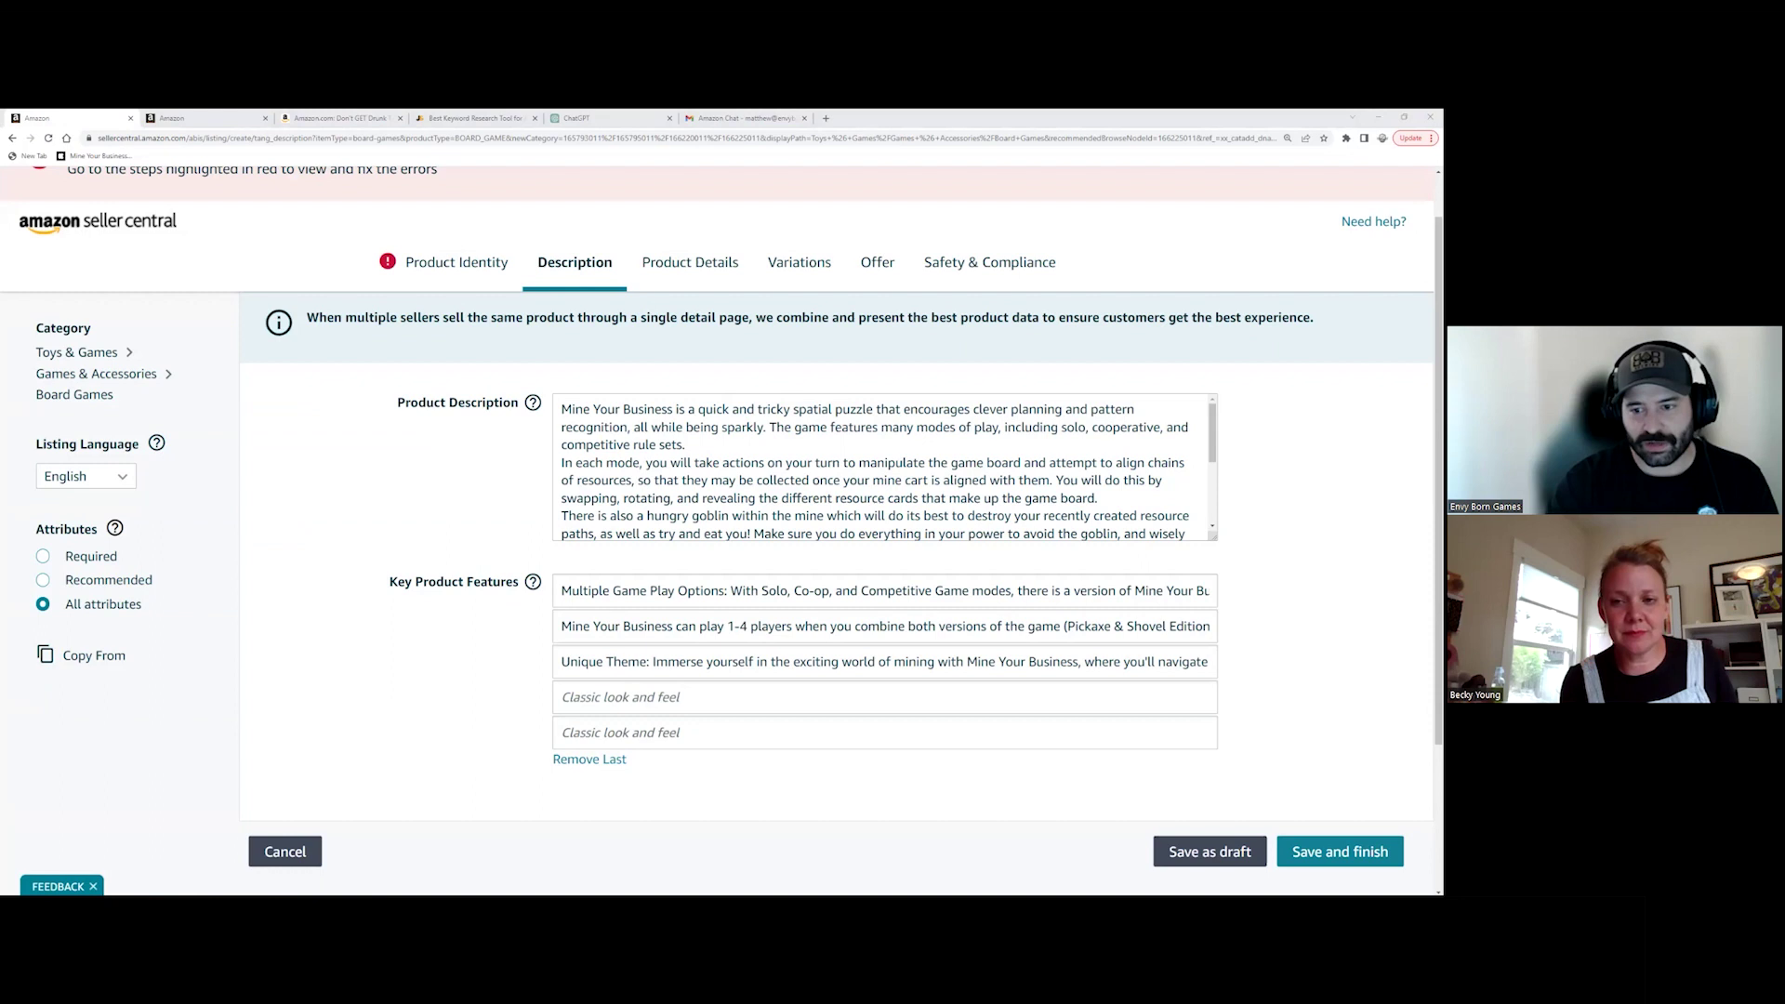
left_click(765, 701)
key("ctrl+v")
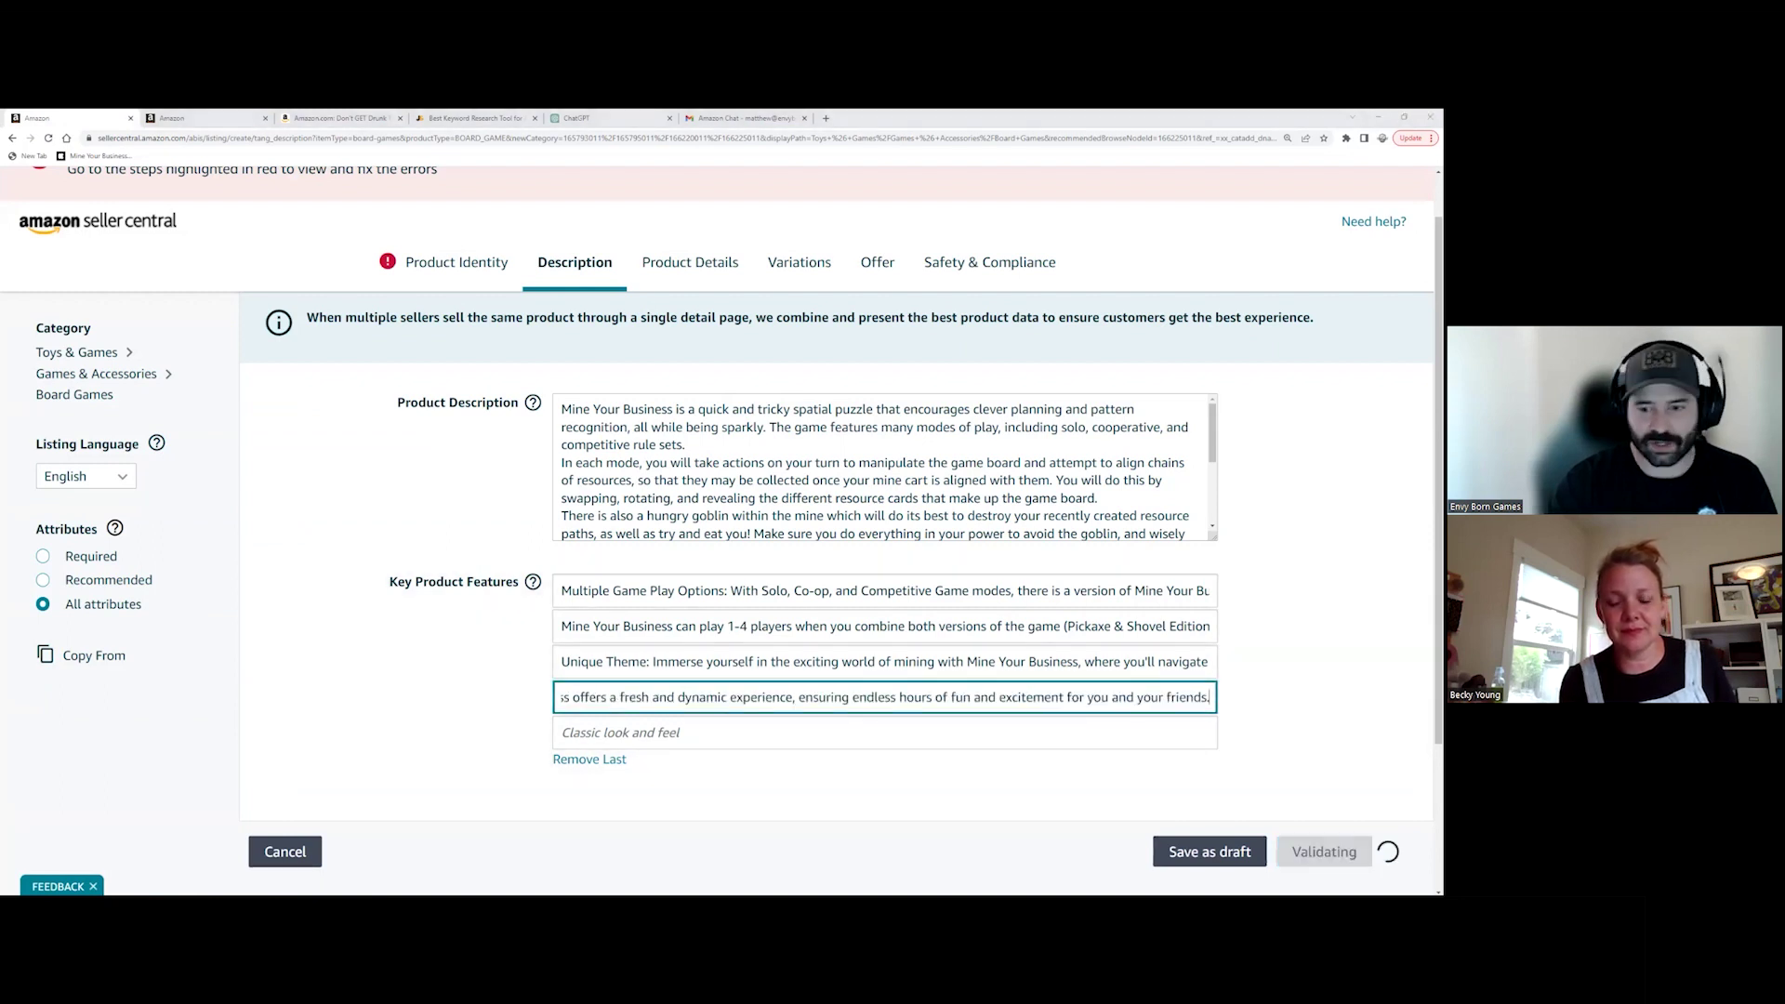
left_click(1094, 860)
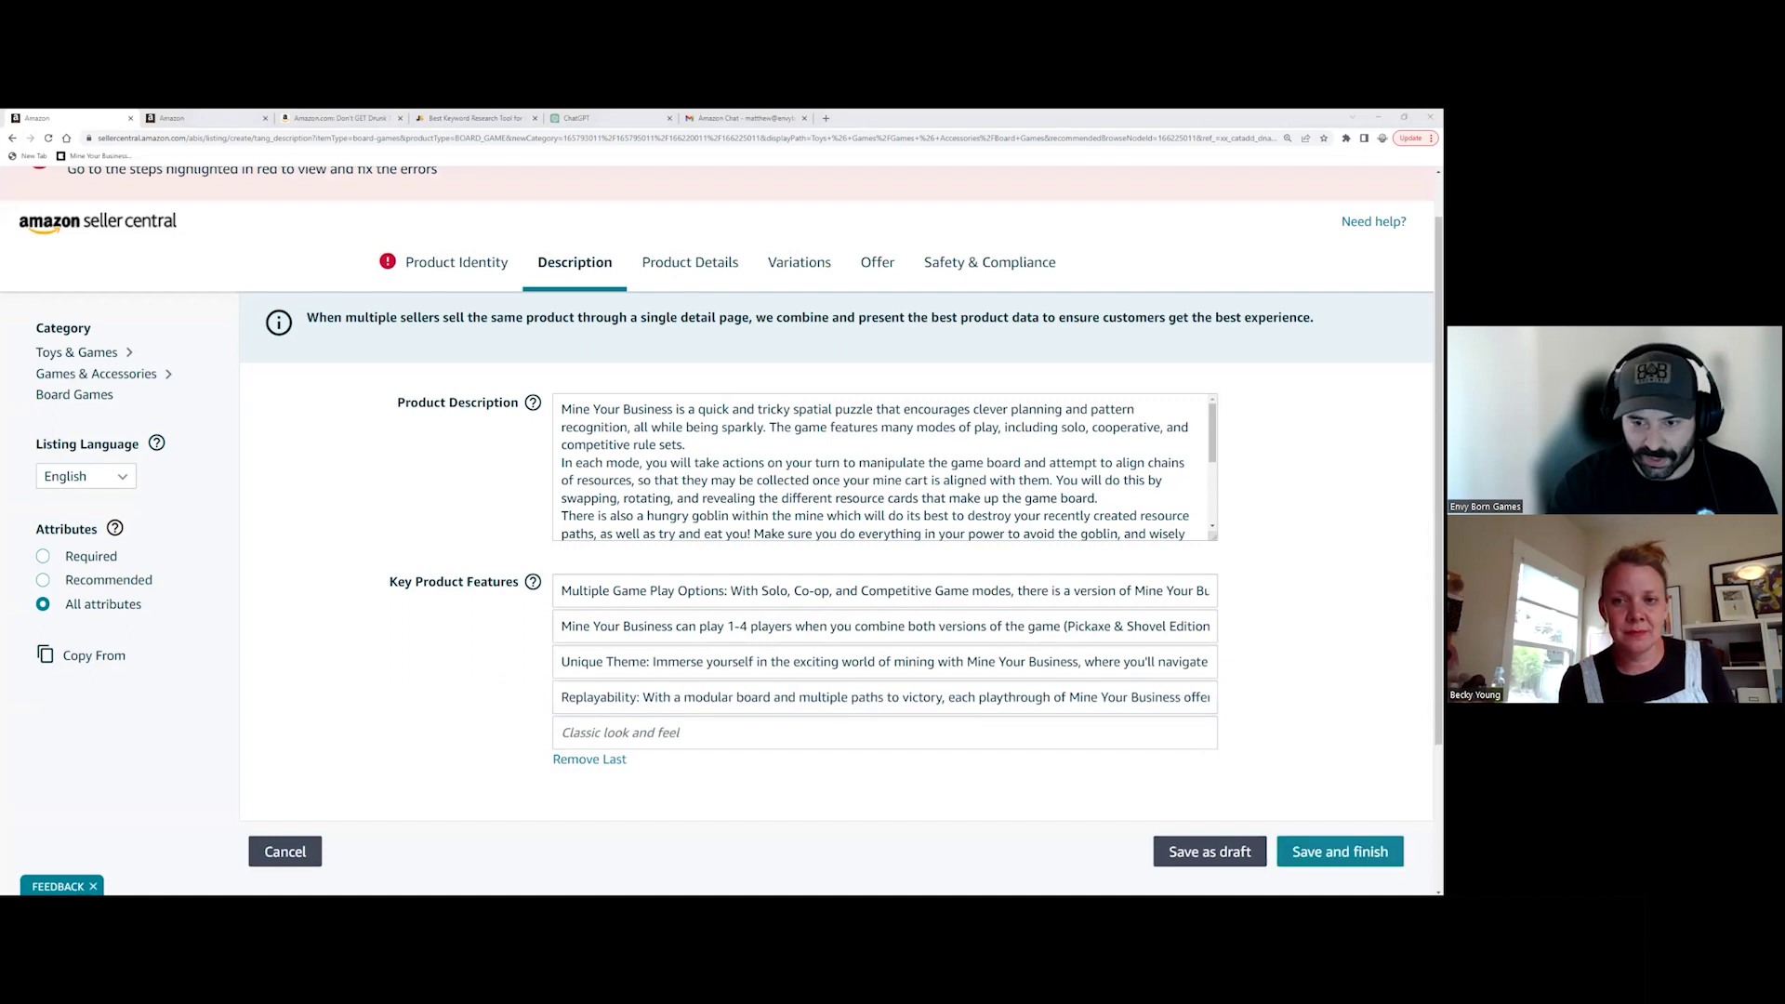
left_click(682, 735)
key("ctrl+v")
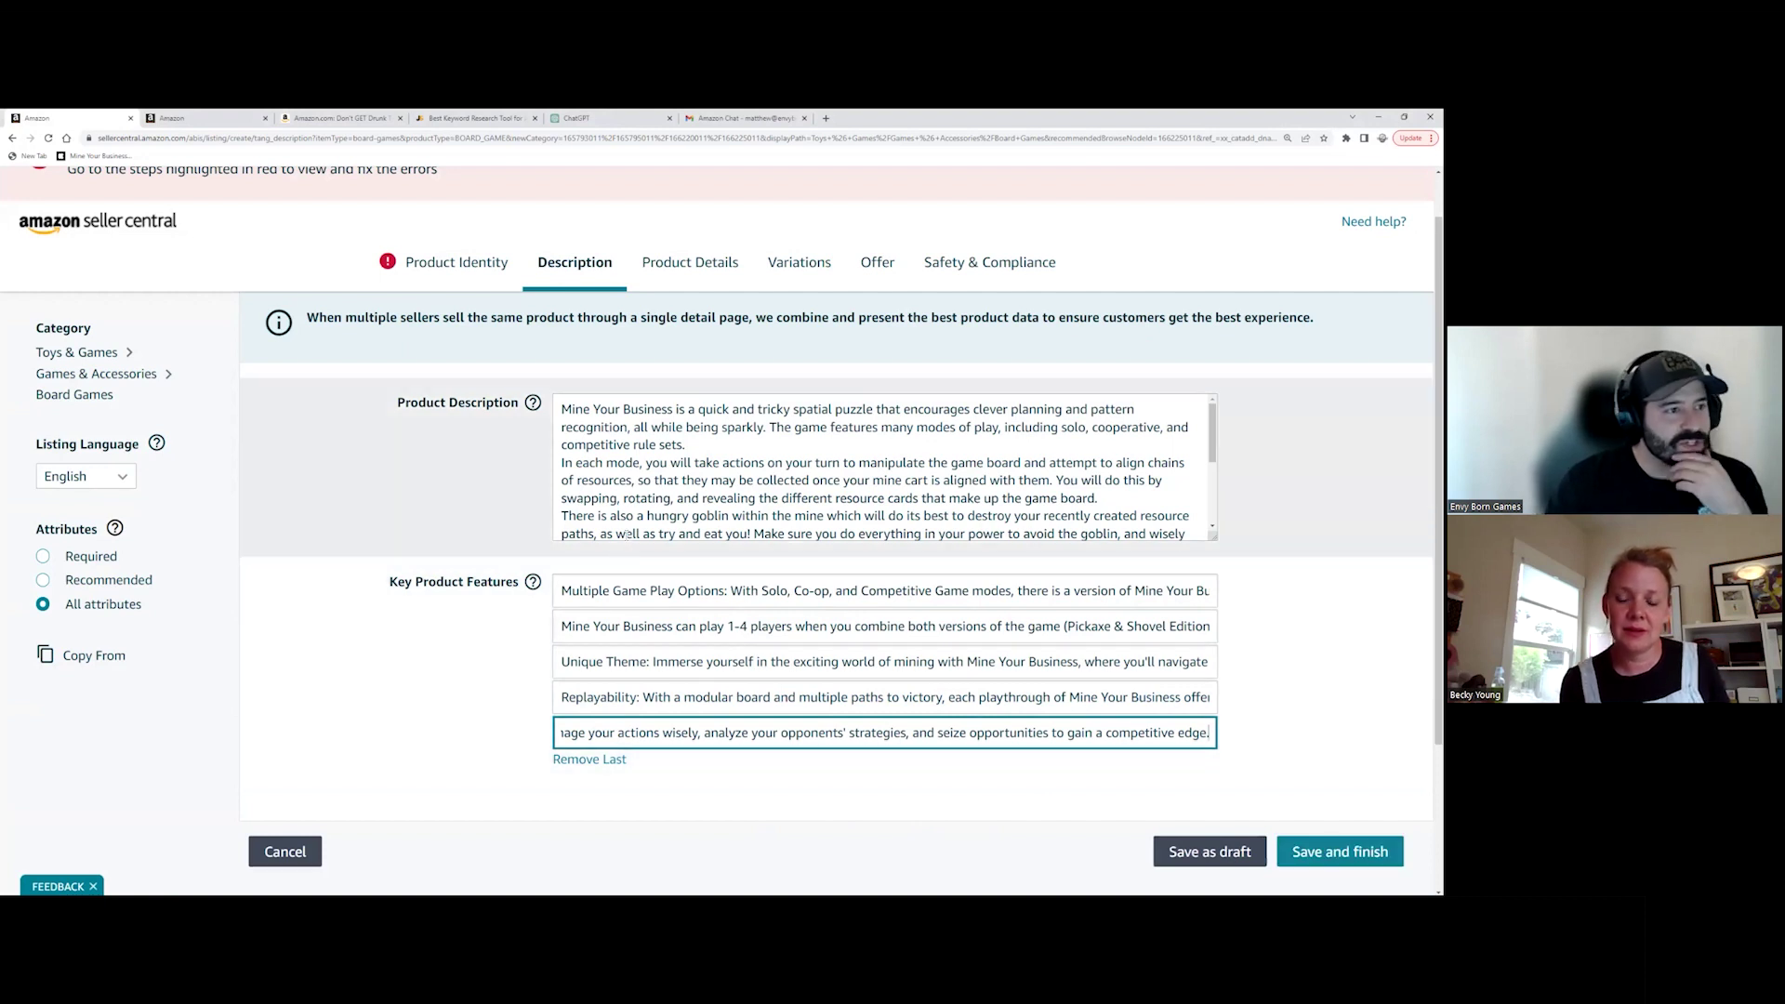
Step: Open the listing's Product Details and examine its attributes from Target Audience and Search Terms through Genre, dates and Item Dimensions
scroll(886, 657, "down", 2)
scroll(854, 629, "up", 3)
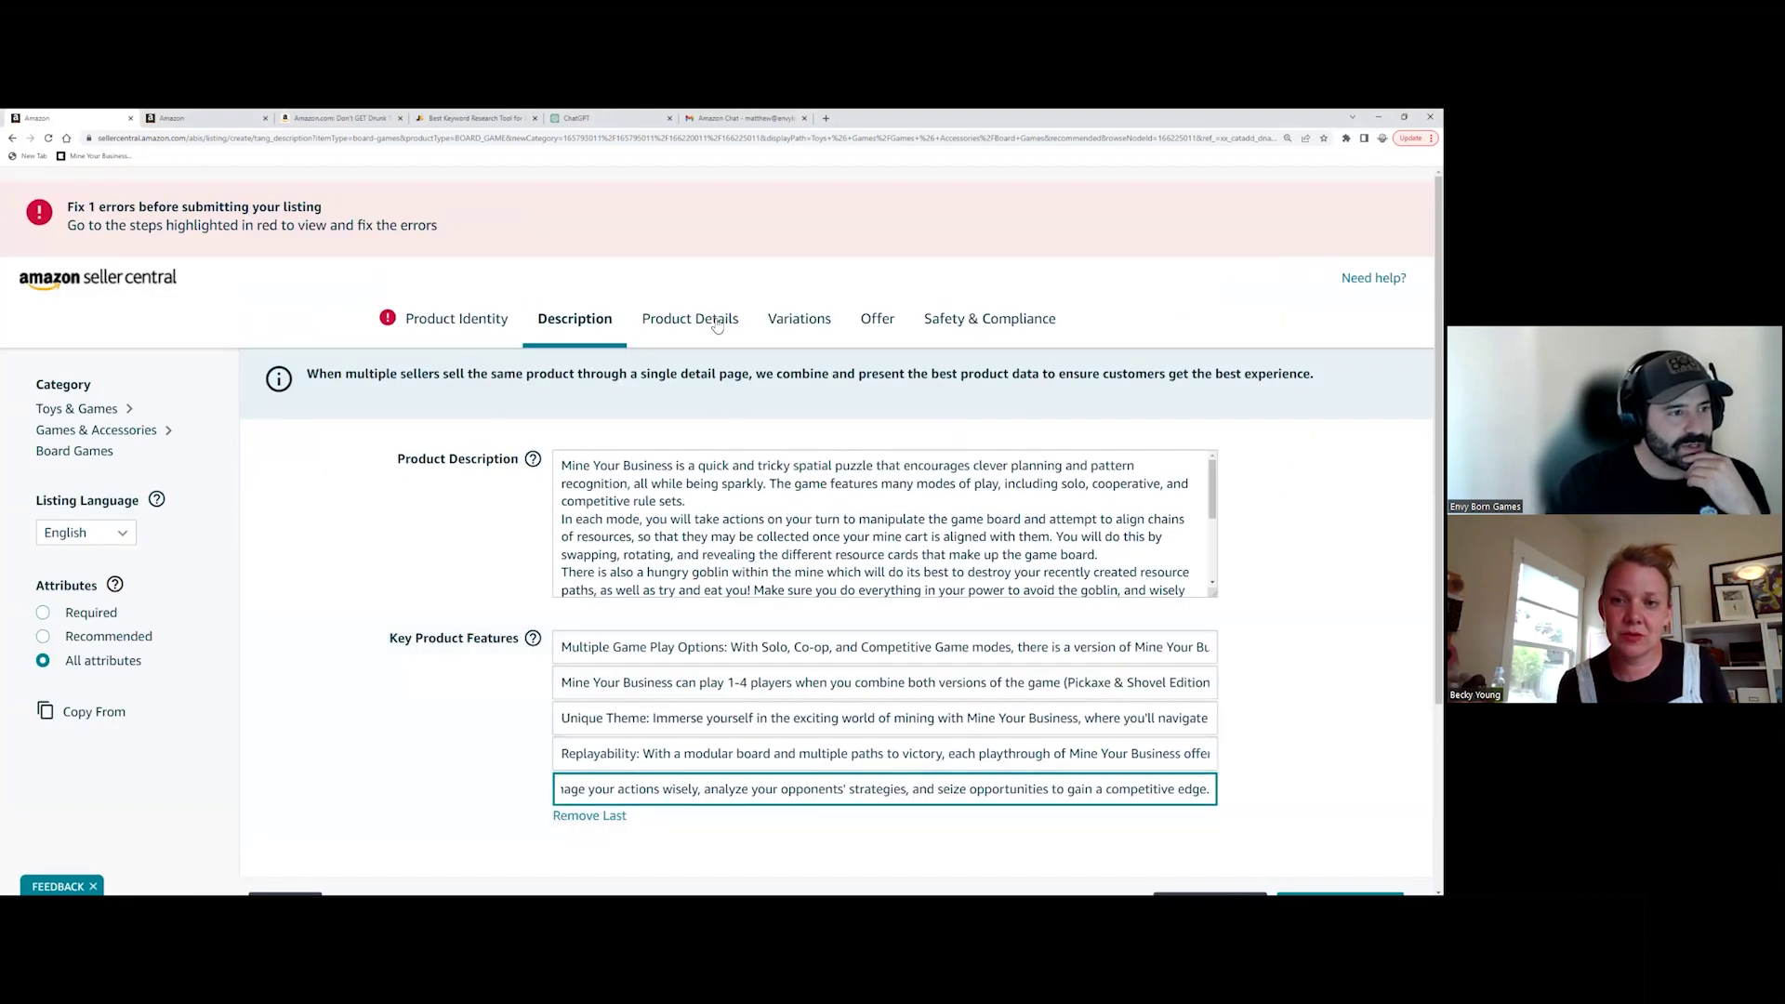
left_click(716, 323)
scroll(874, 549, "down", 3)
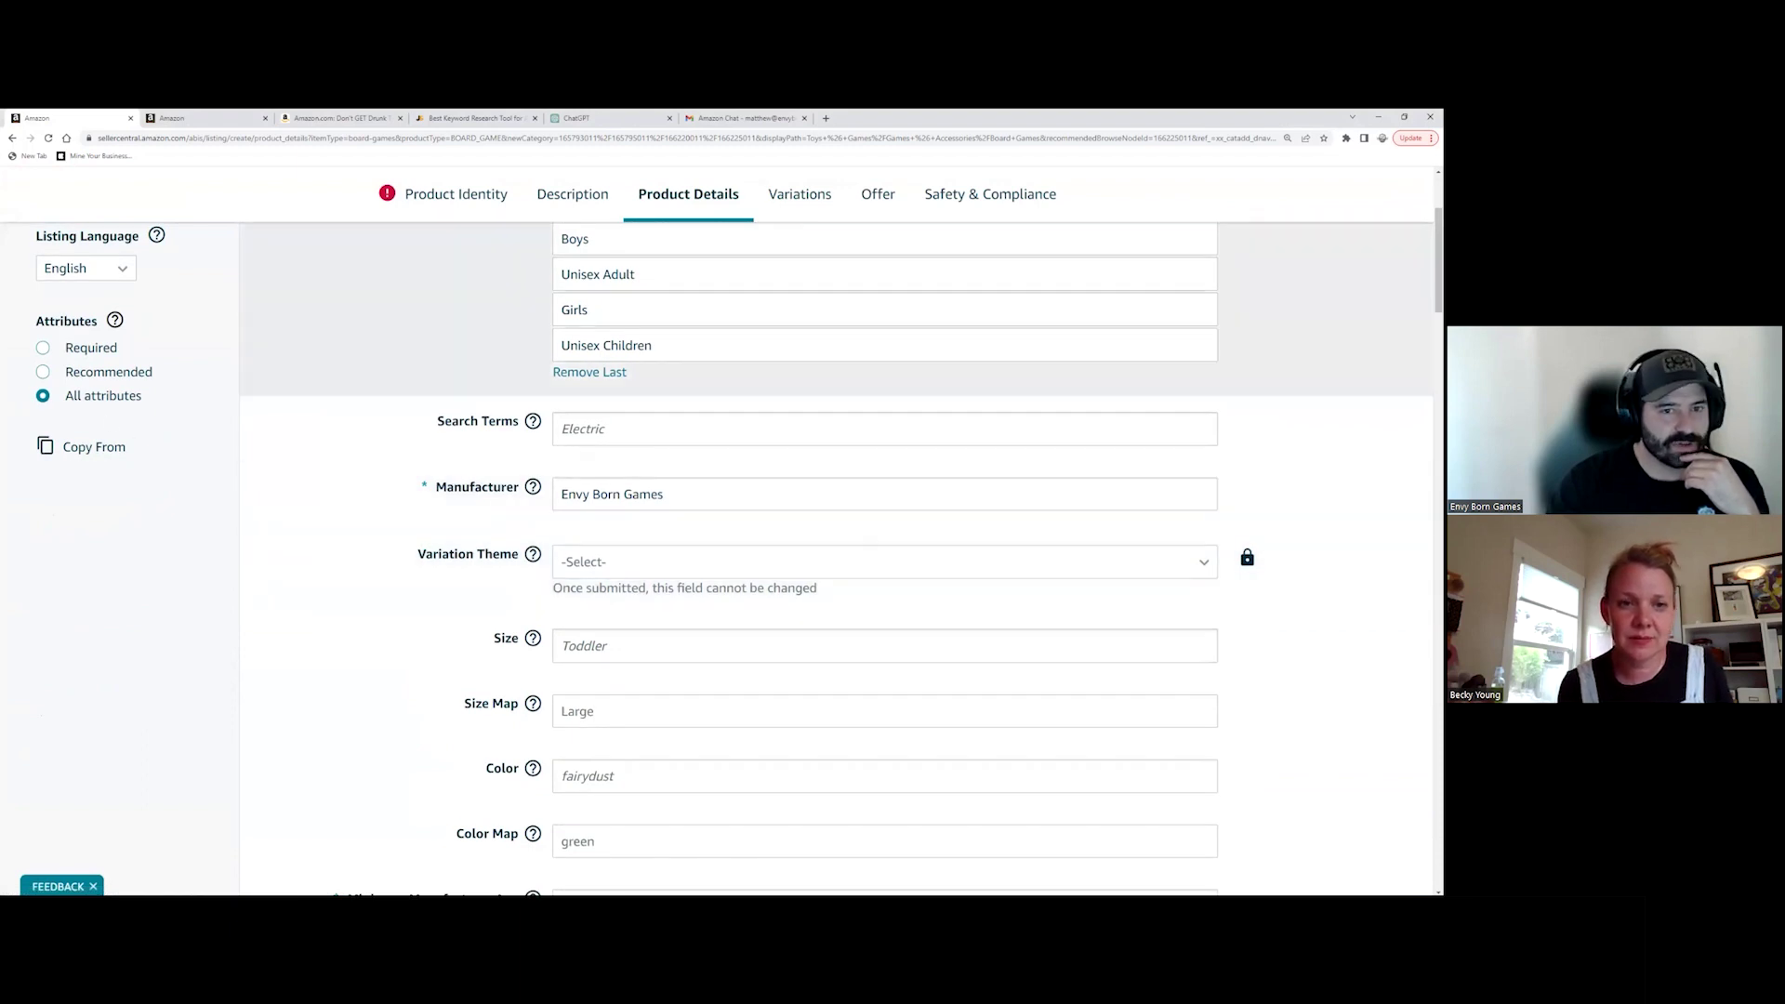
scroll(128, 428, "down", 1)
scroll(883, 558, "down", 5)
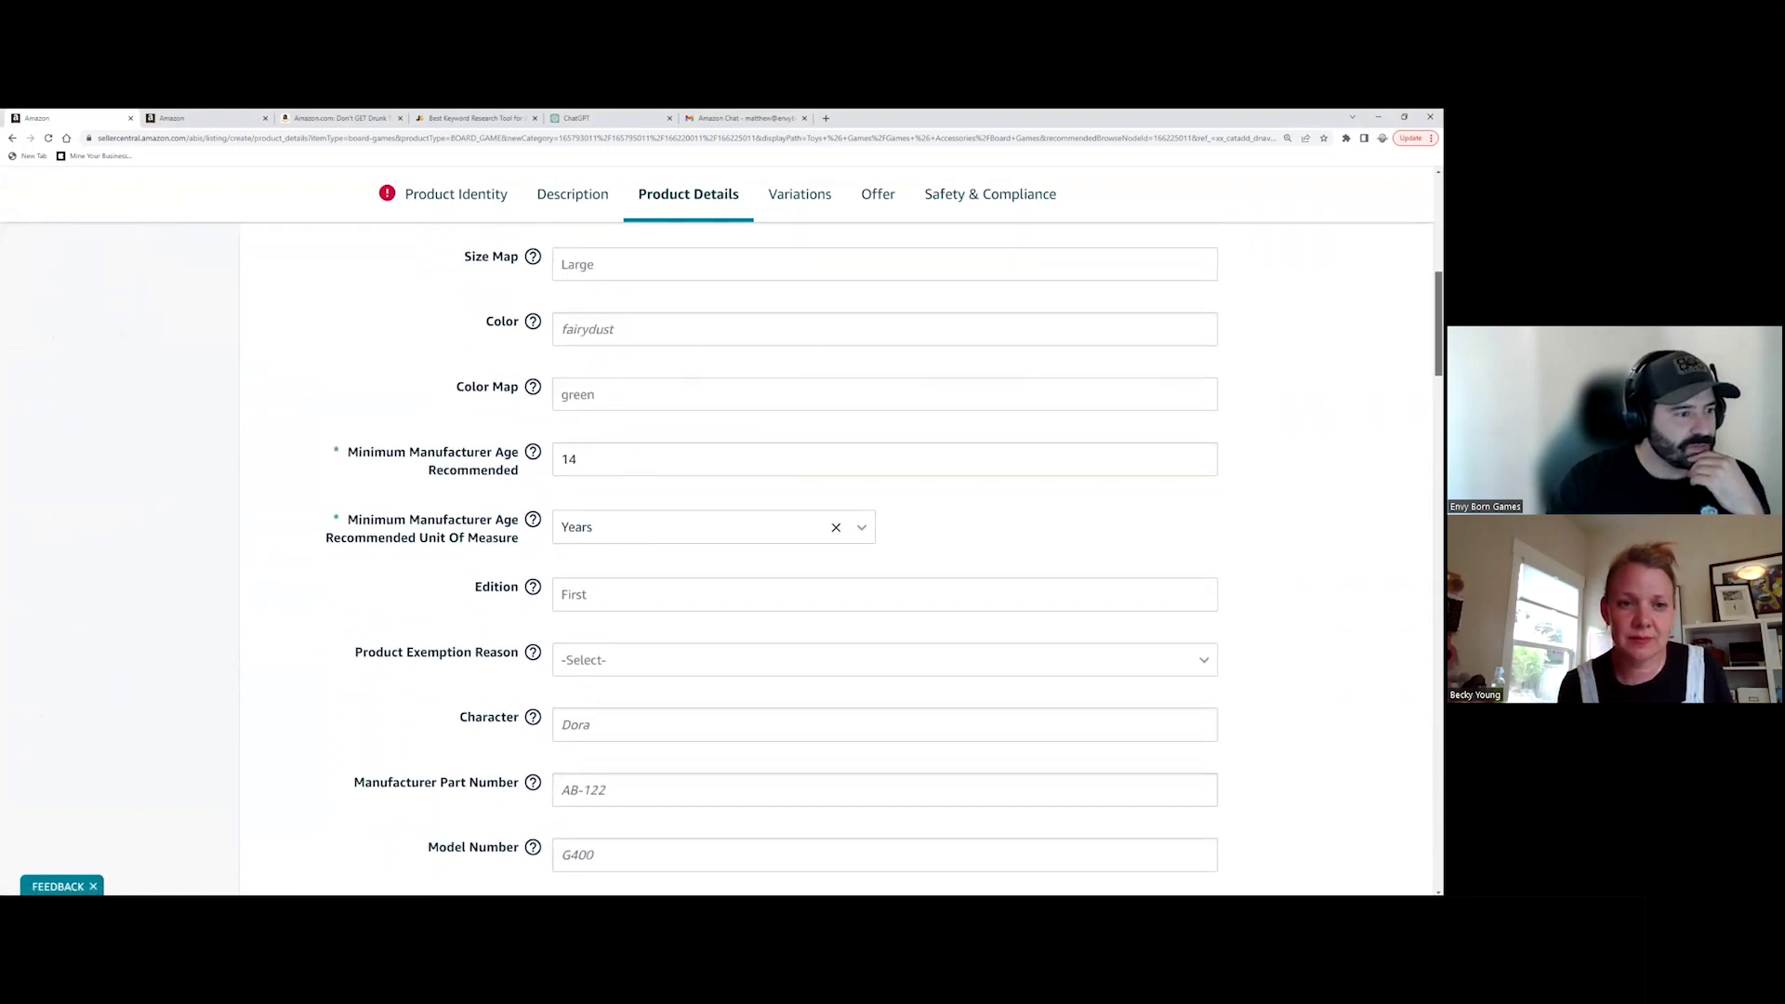
scroll(883, 557, "down", 3)
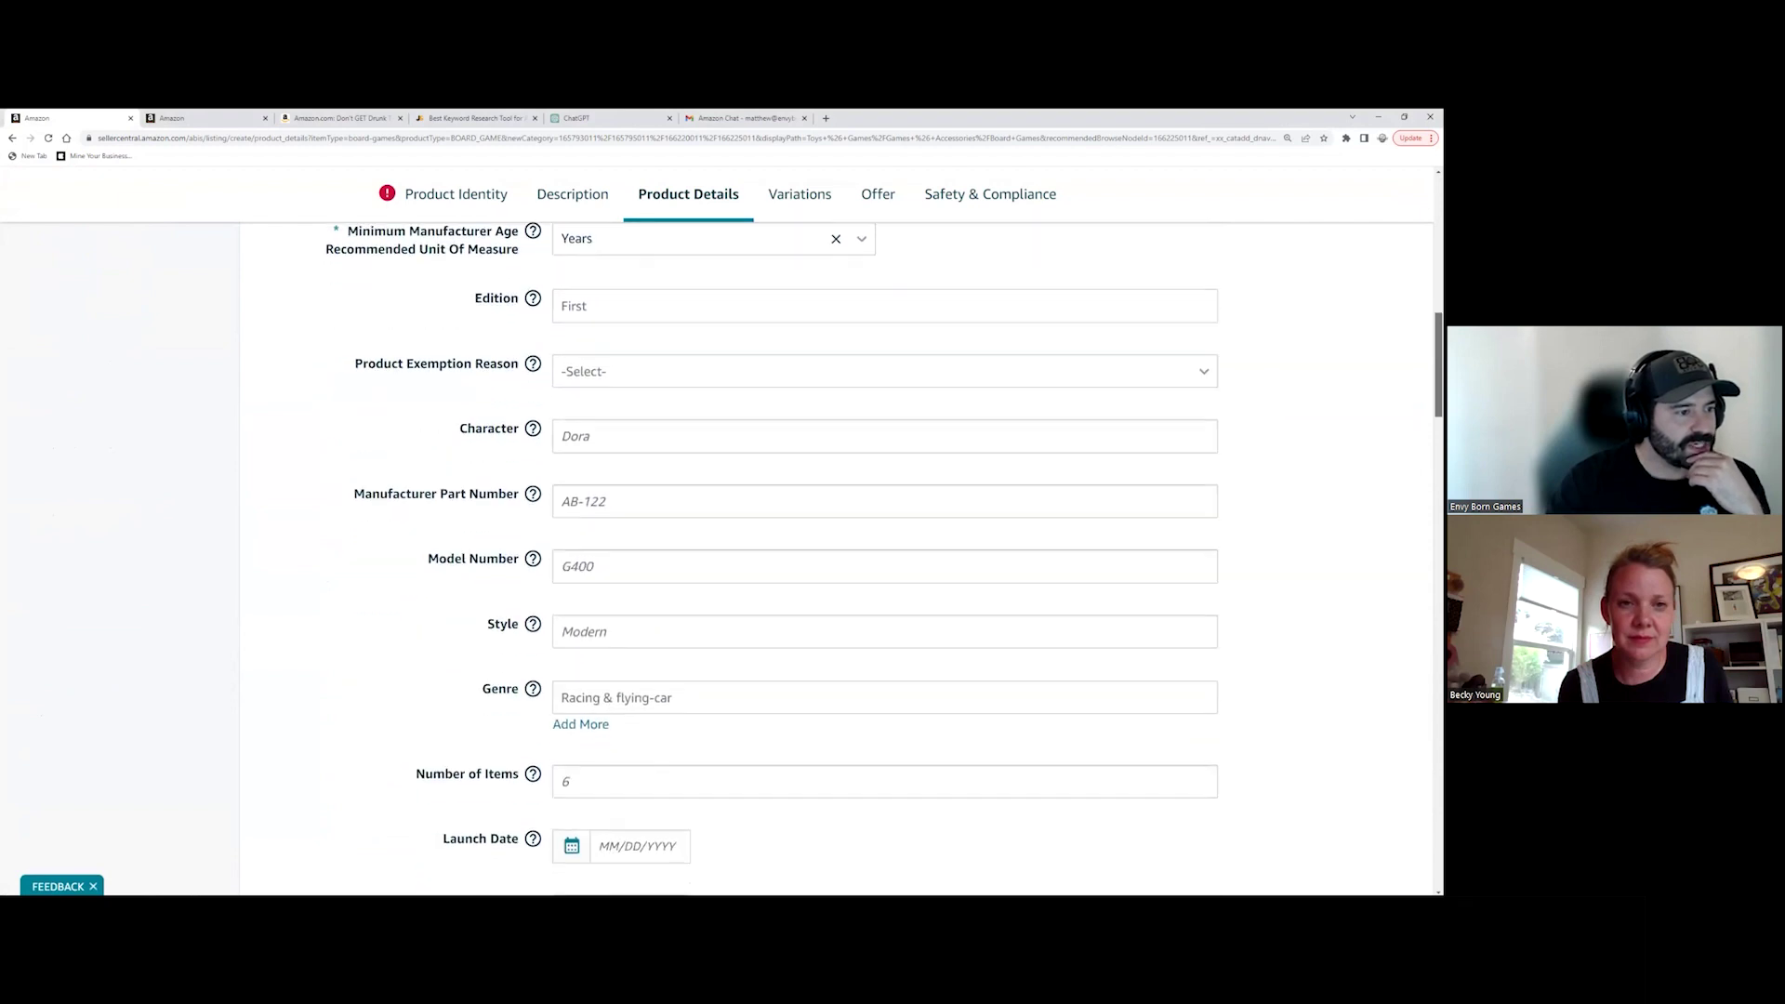
scroll(884, 557, "down", 3)
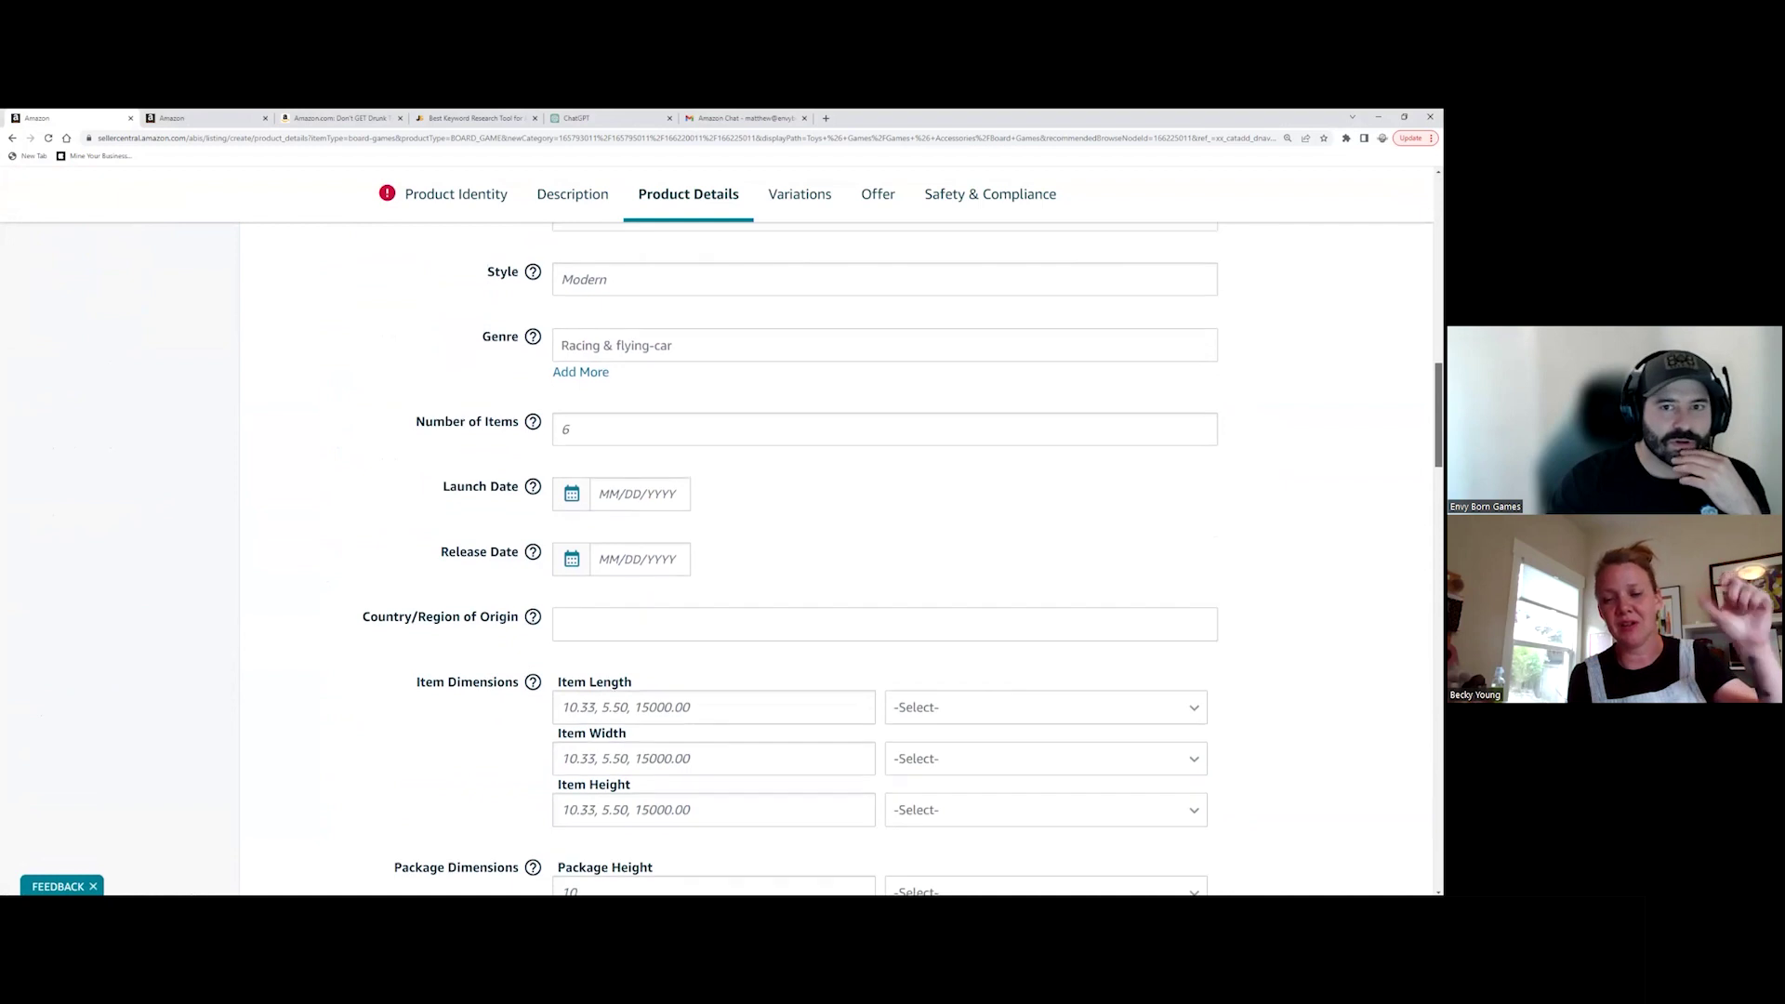
scroll(883, 558, "up", 1)
scroll(72, 662, "up", 10)
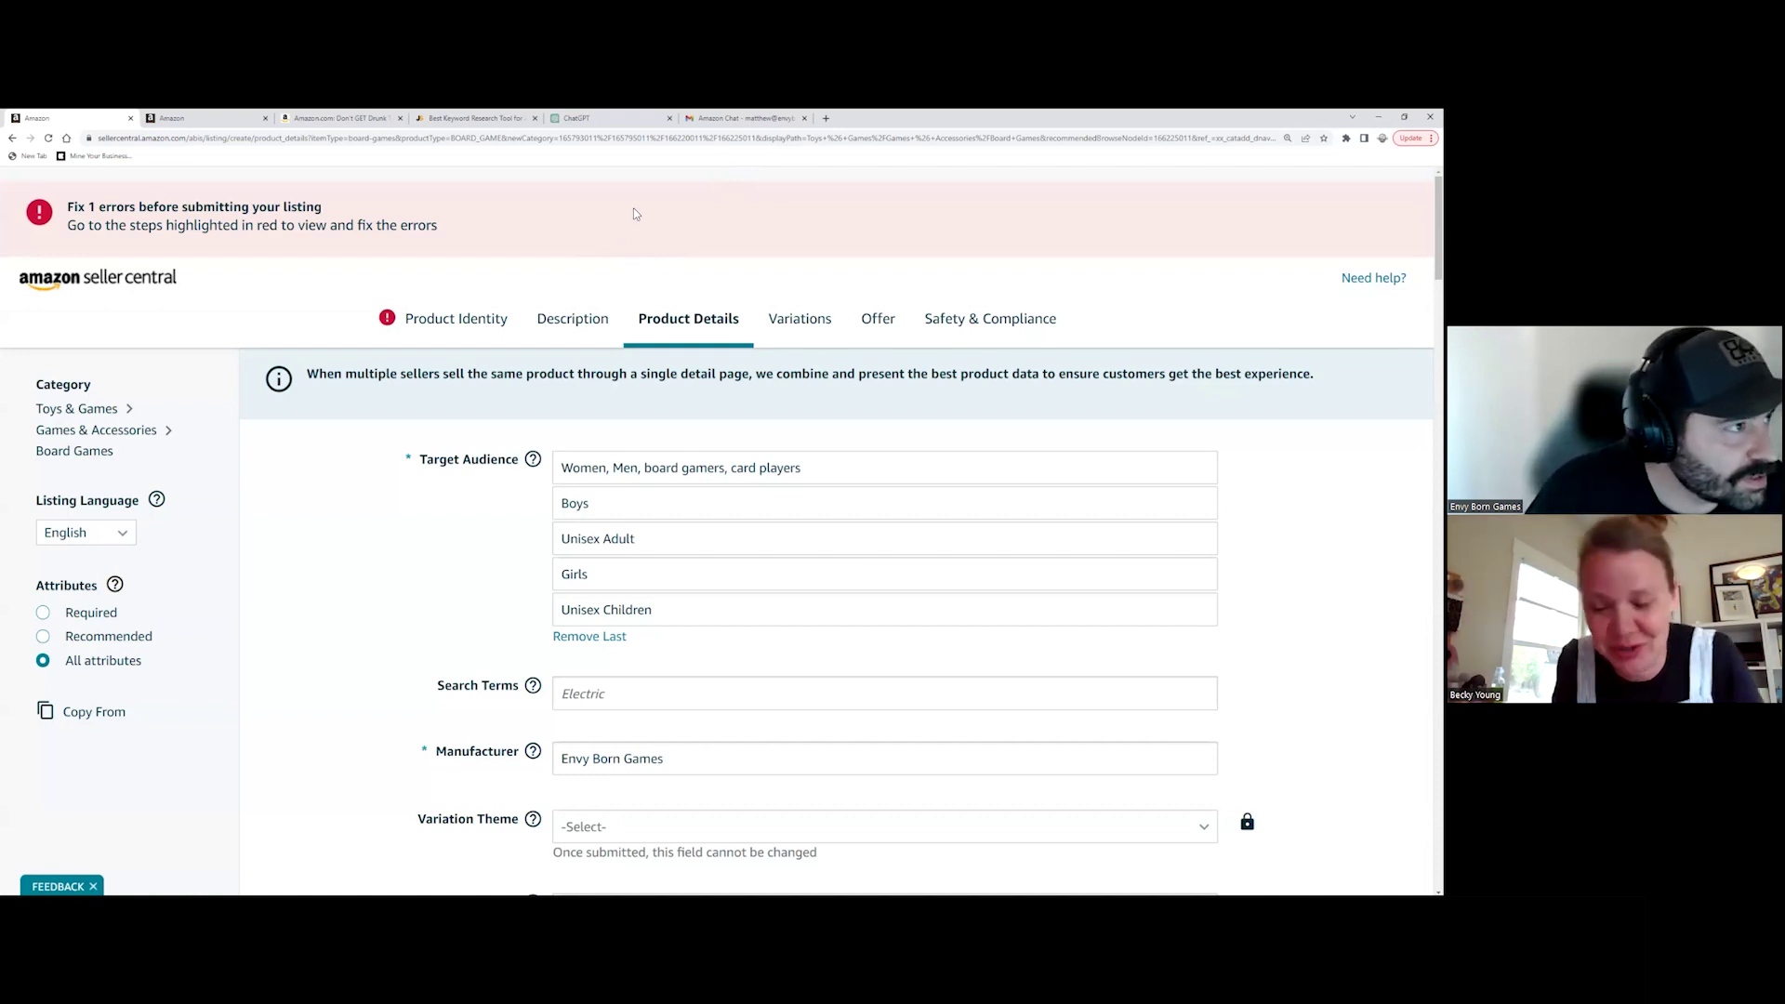
scroll(635, 213, "down", 6)
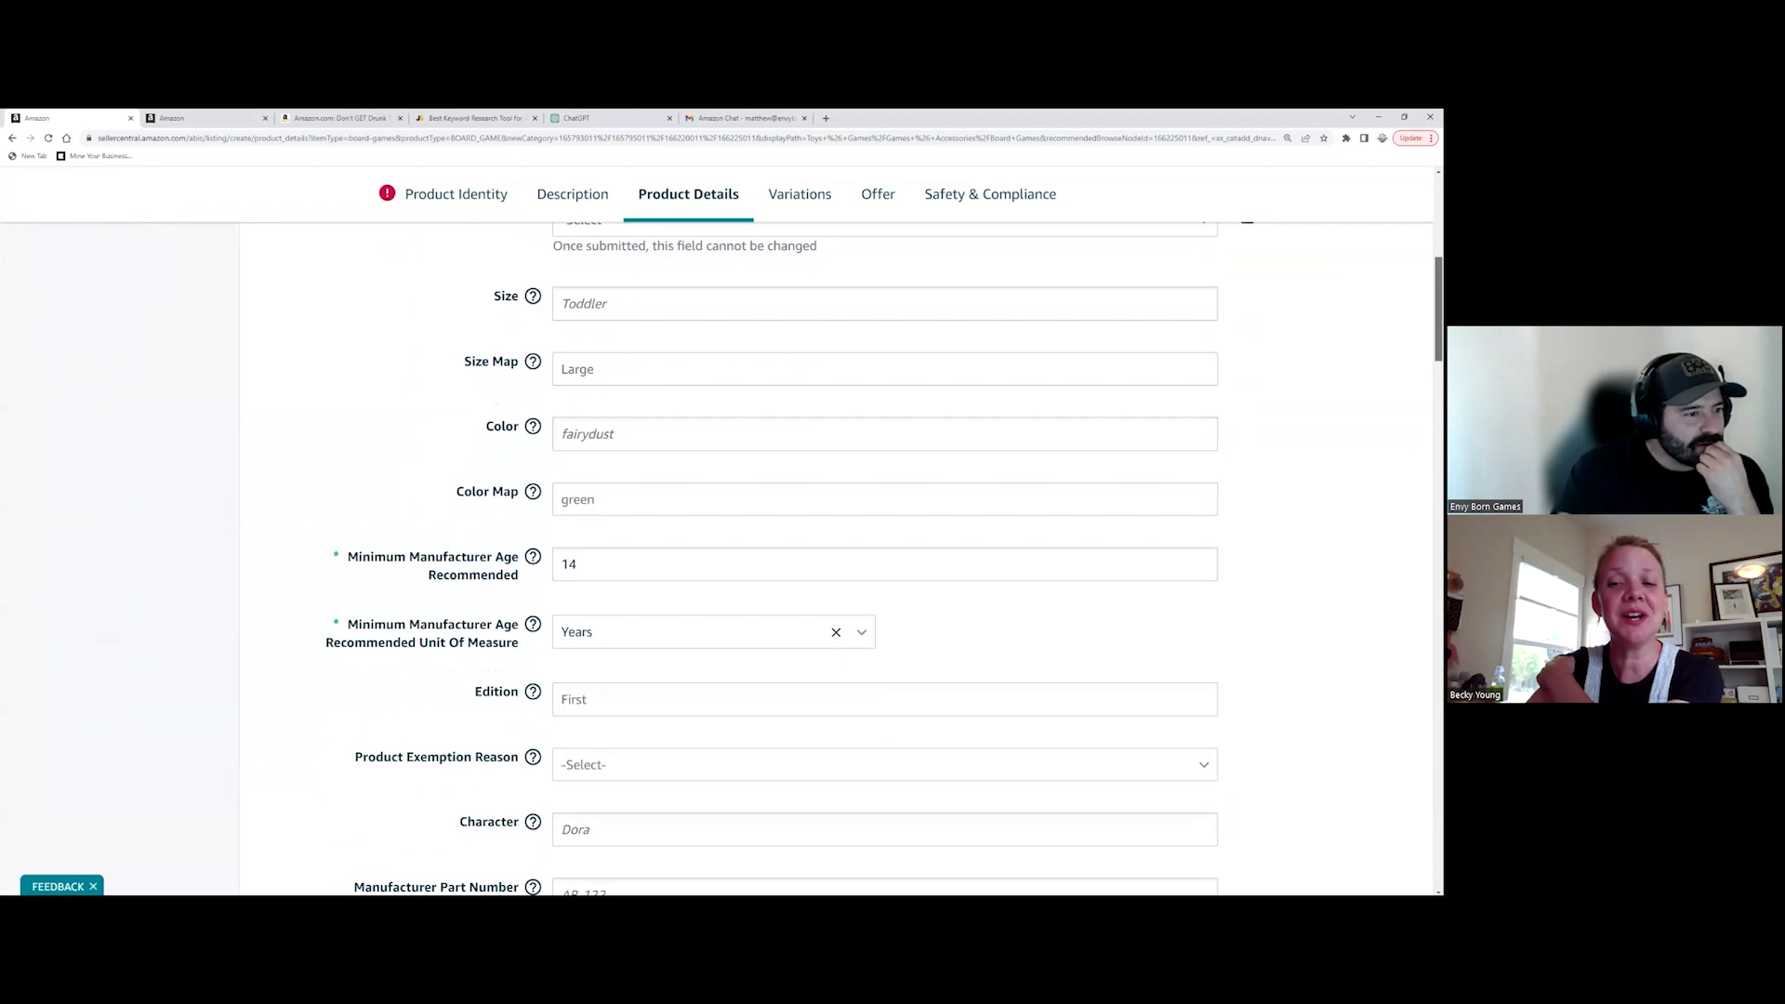
scroll(837, 511, "up", 6)
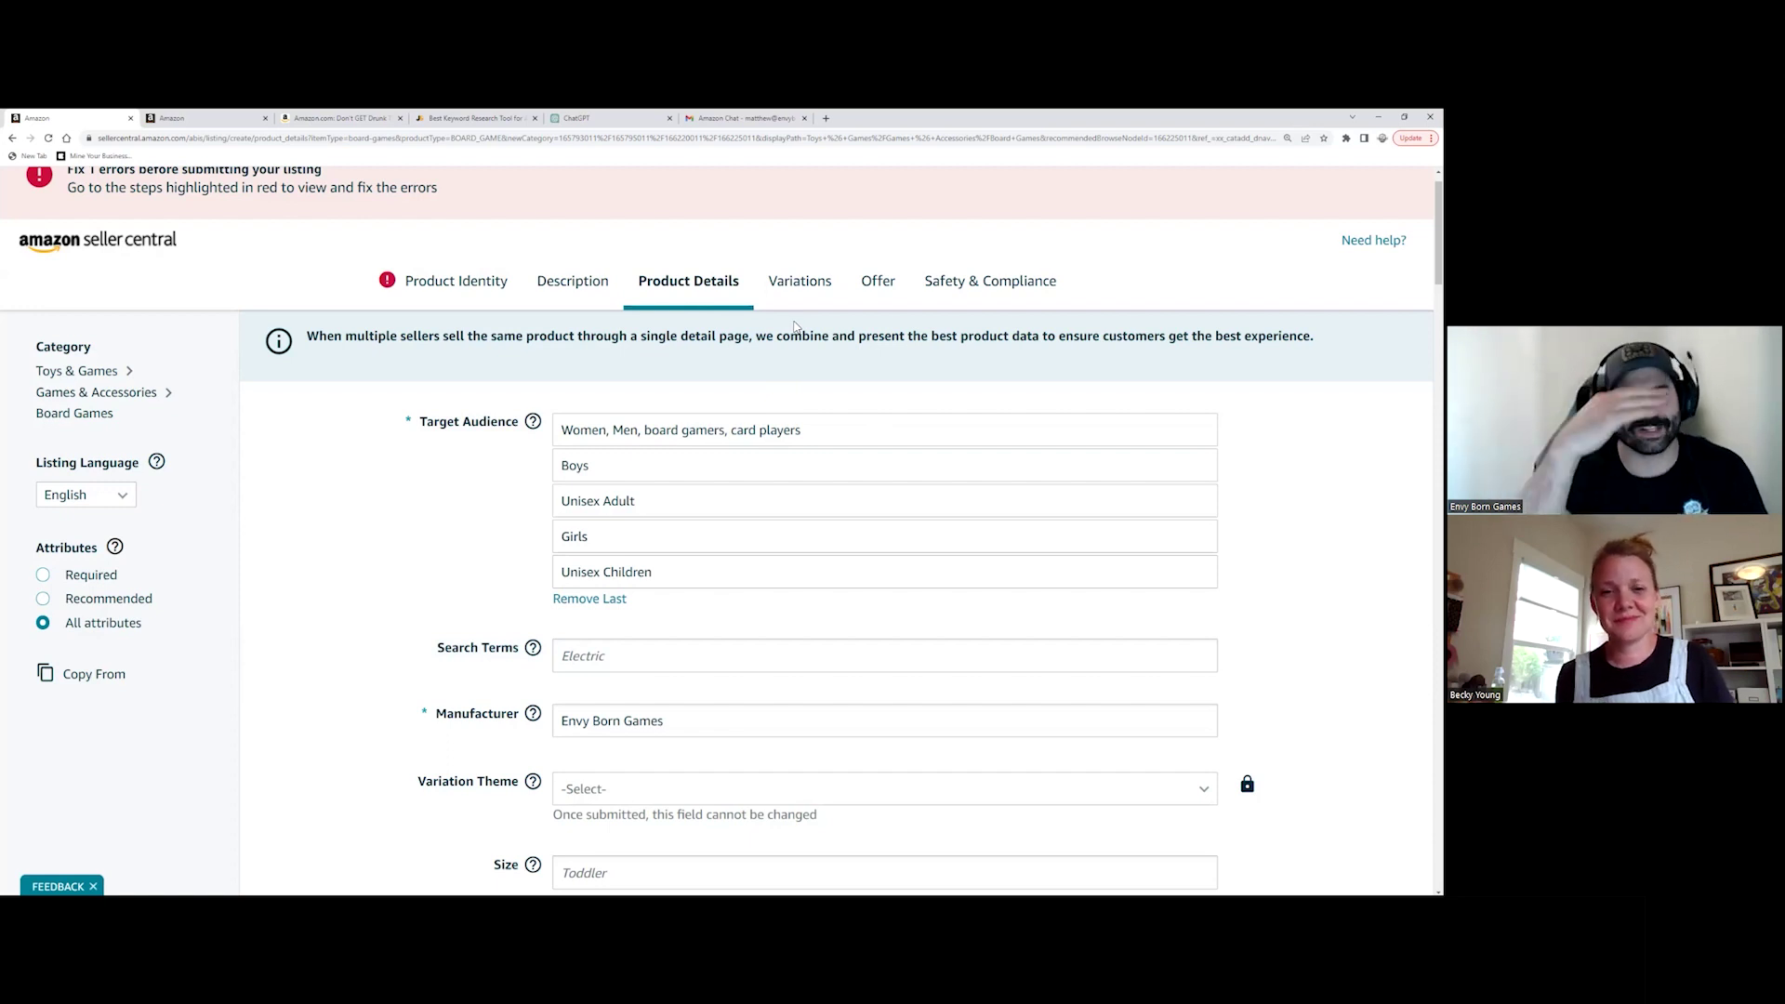
scroll(772, 353, "down", 3)
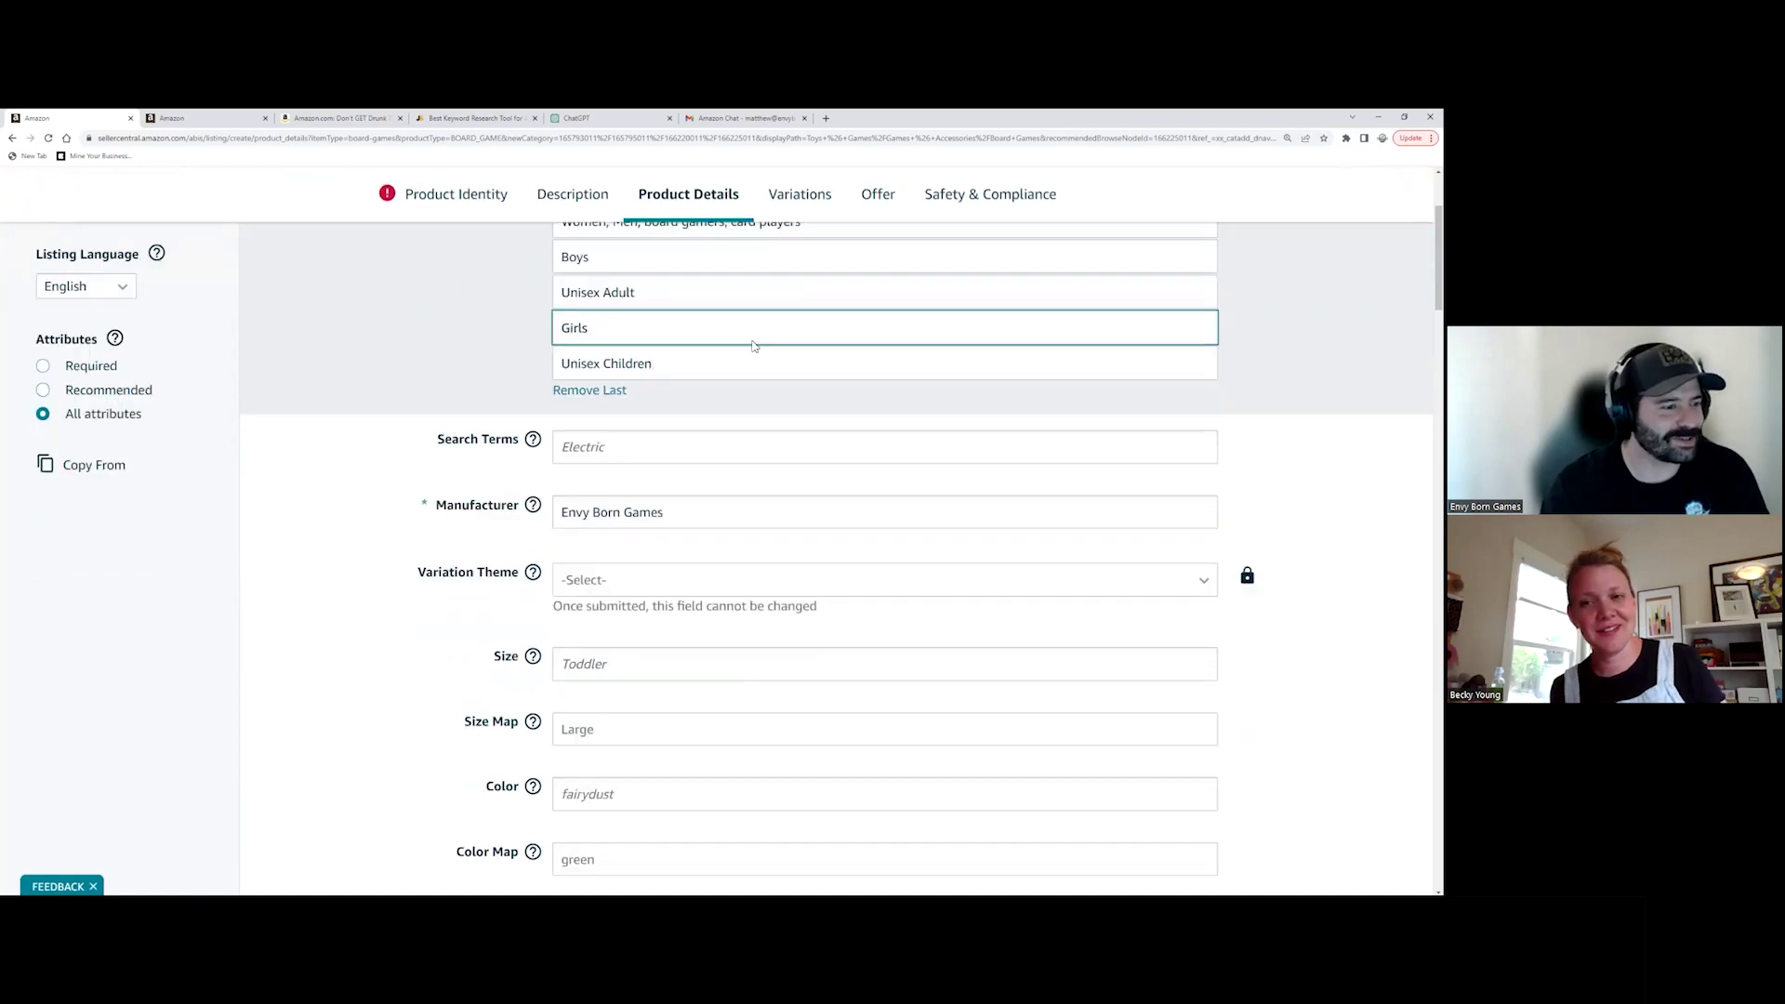
scroll(764, 374, "down", 3)
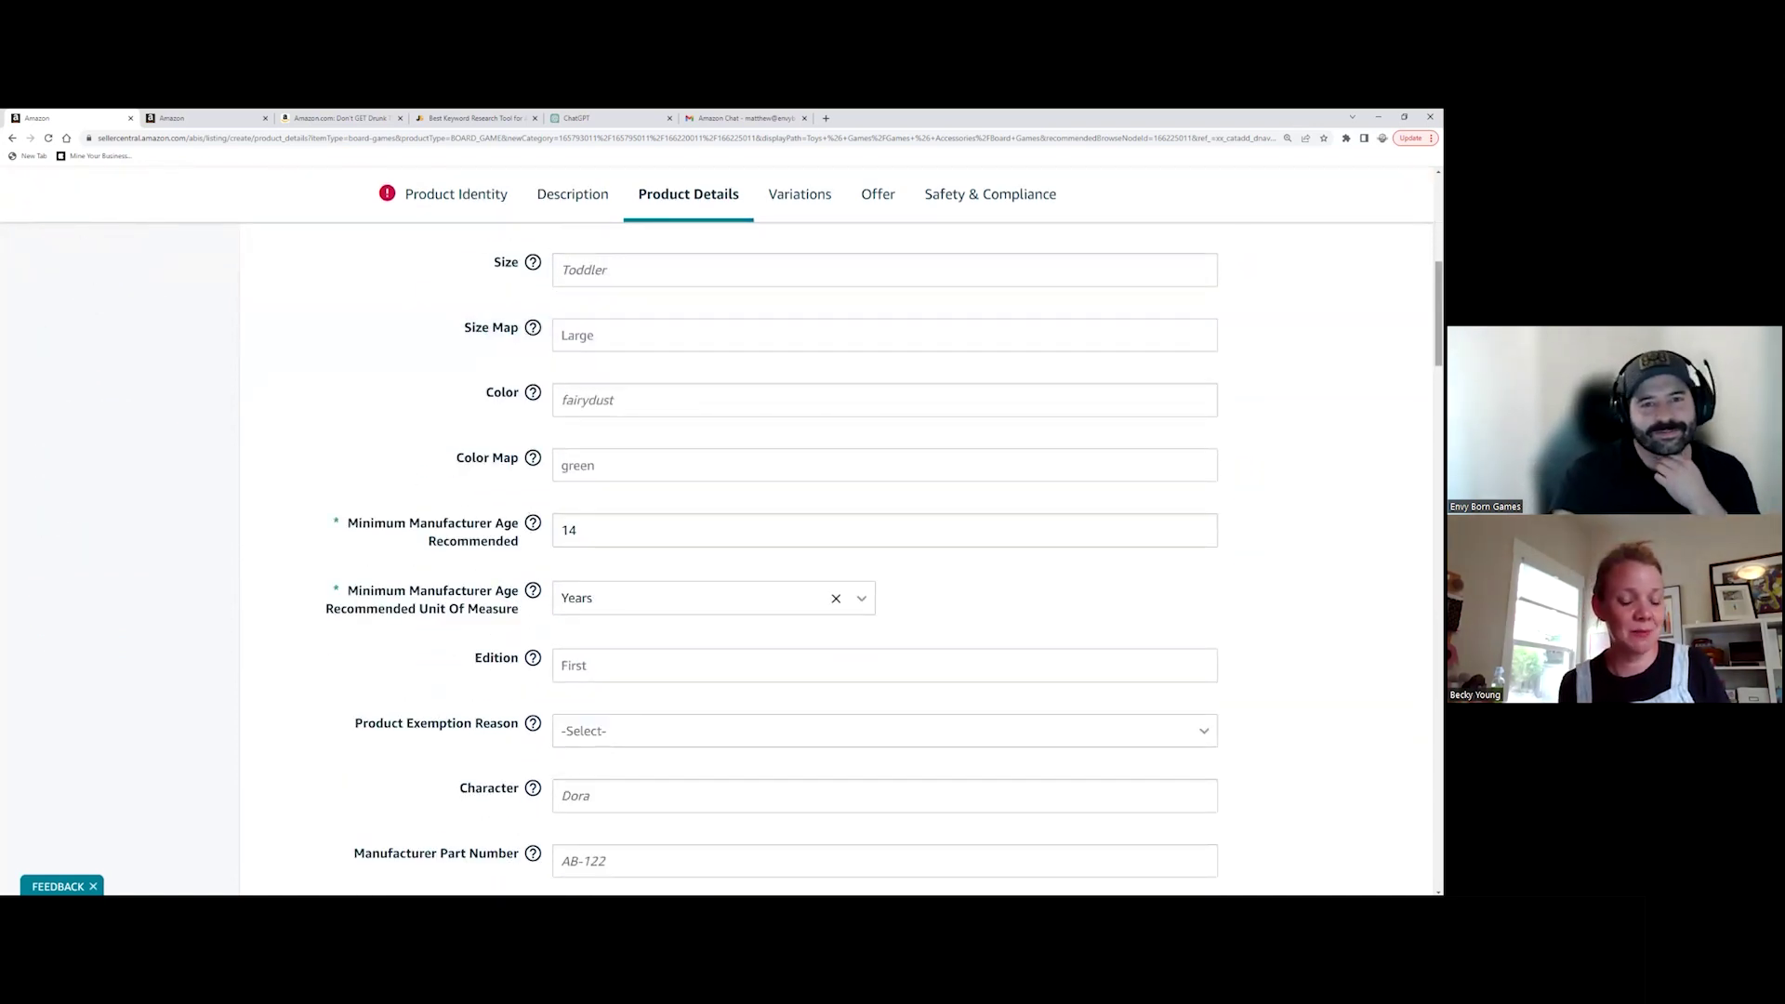
scroll(773, 559, "down", 1)
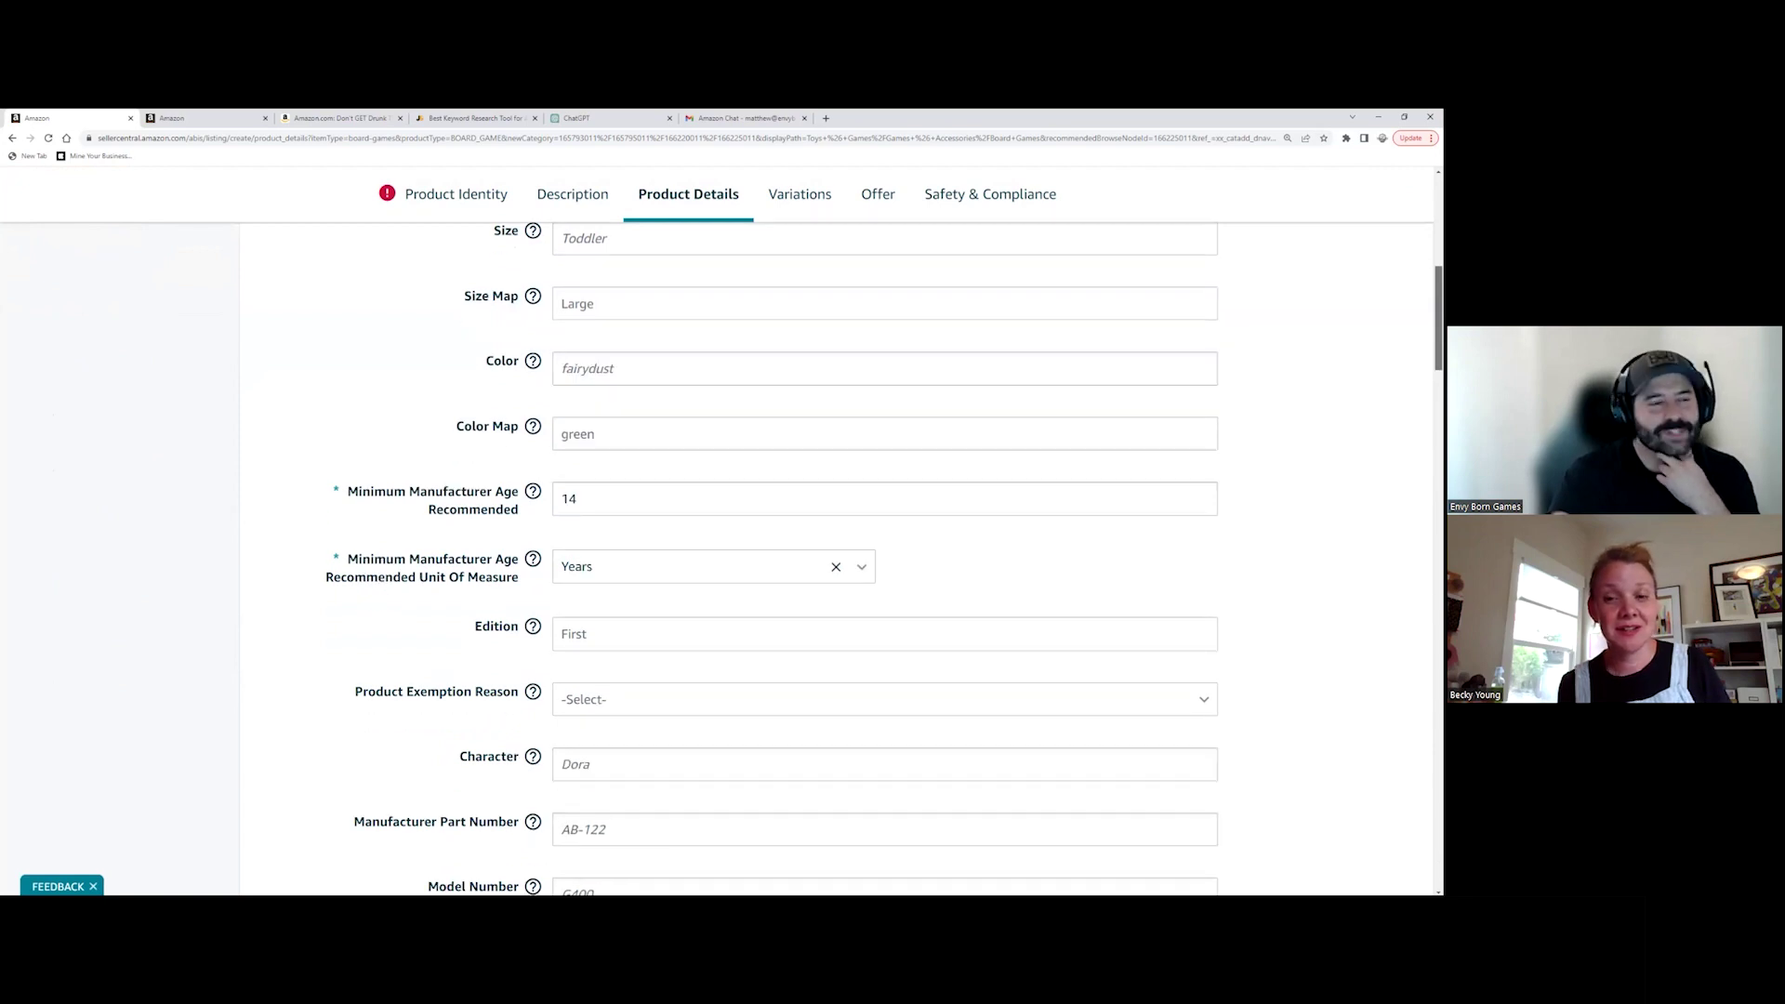
scroll(773, 558, "down", 2)
scroll(772, 558, "down", 5)
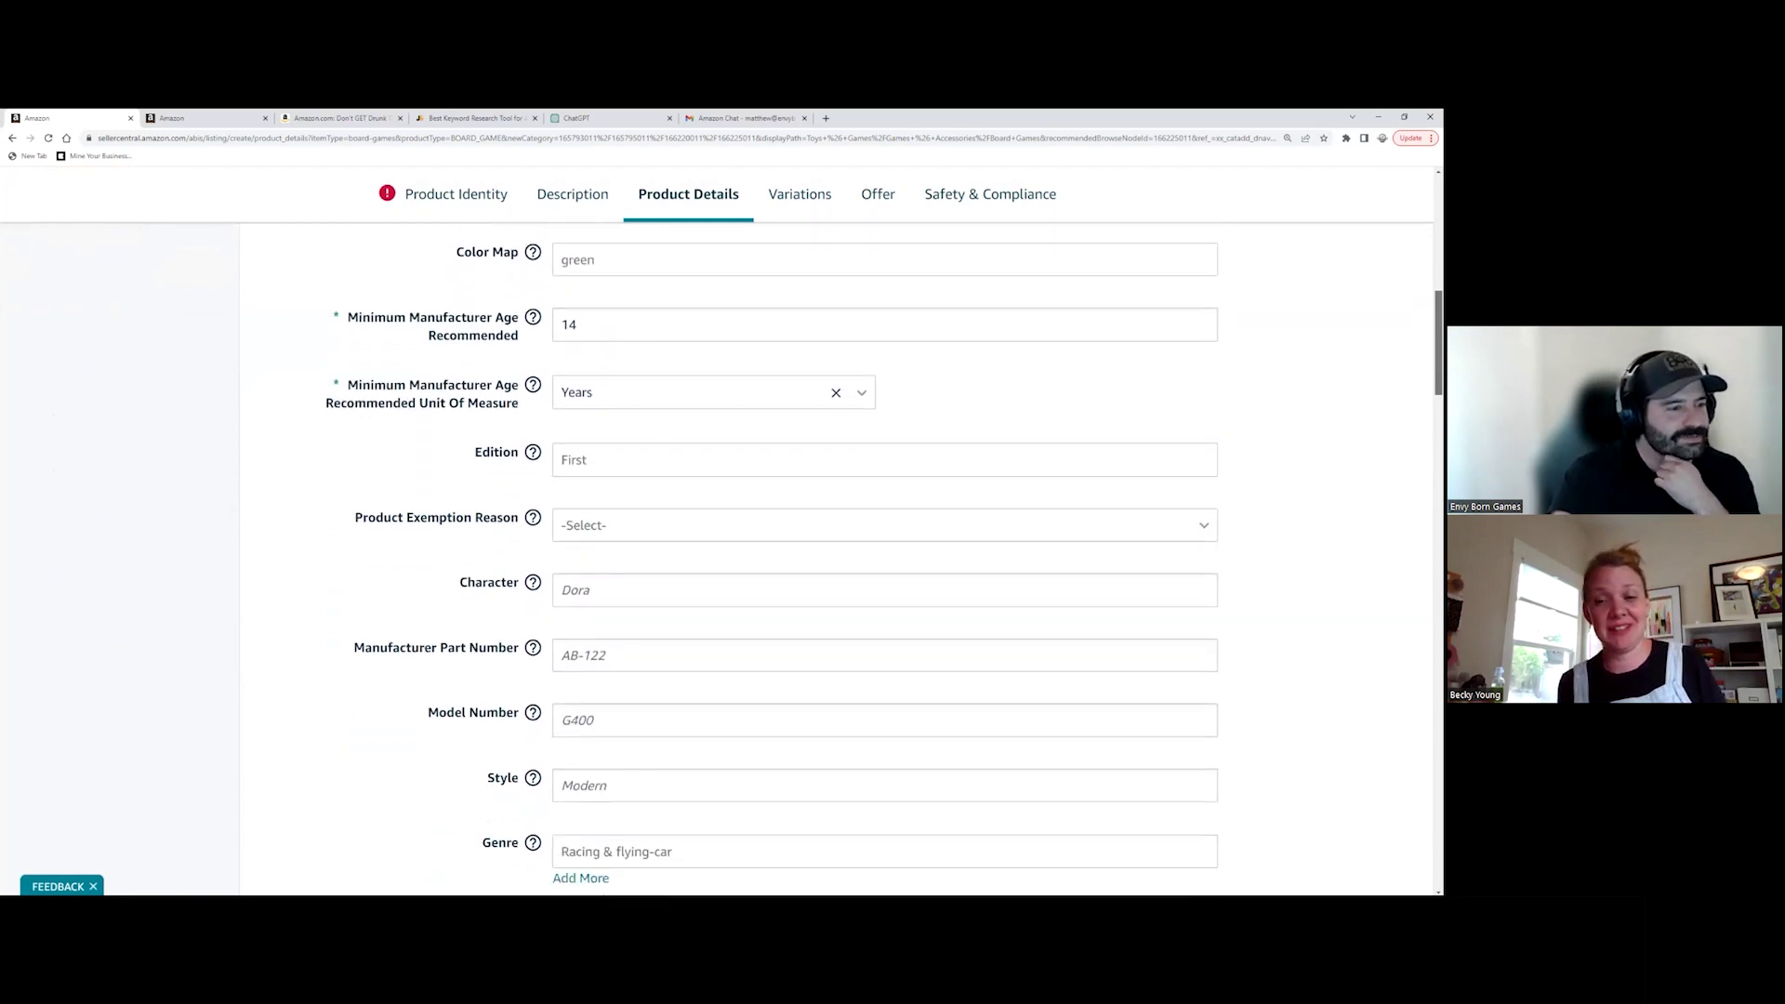
Step: Examine the remaining Product Details attributes, from release date and country of origin through item and package dimensions, package weight, item type and model fields
scroll(772, 558, "down", 1)
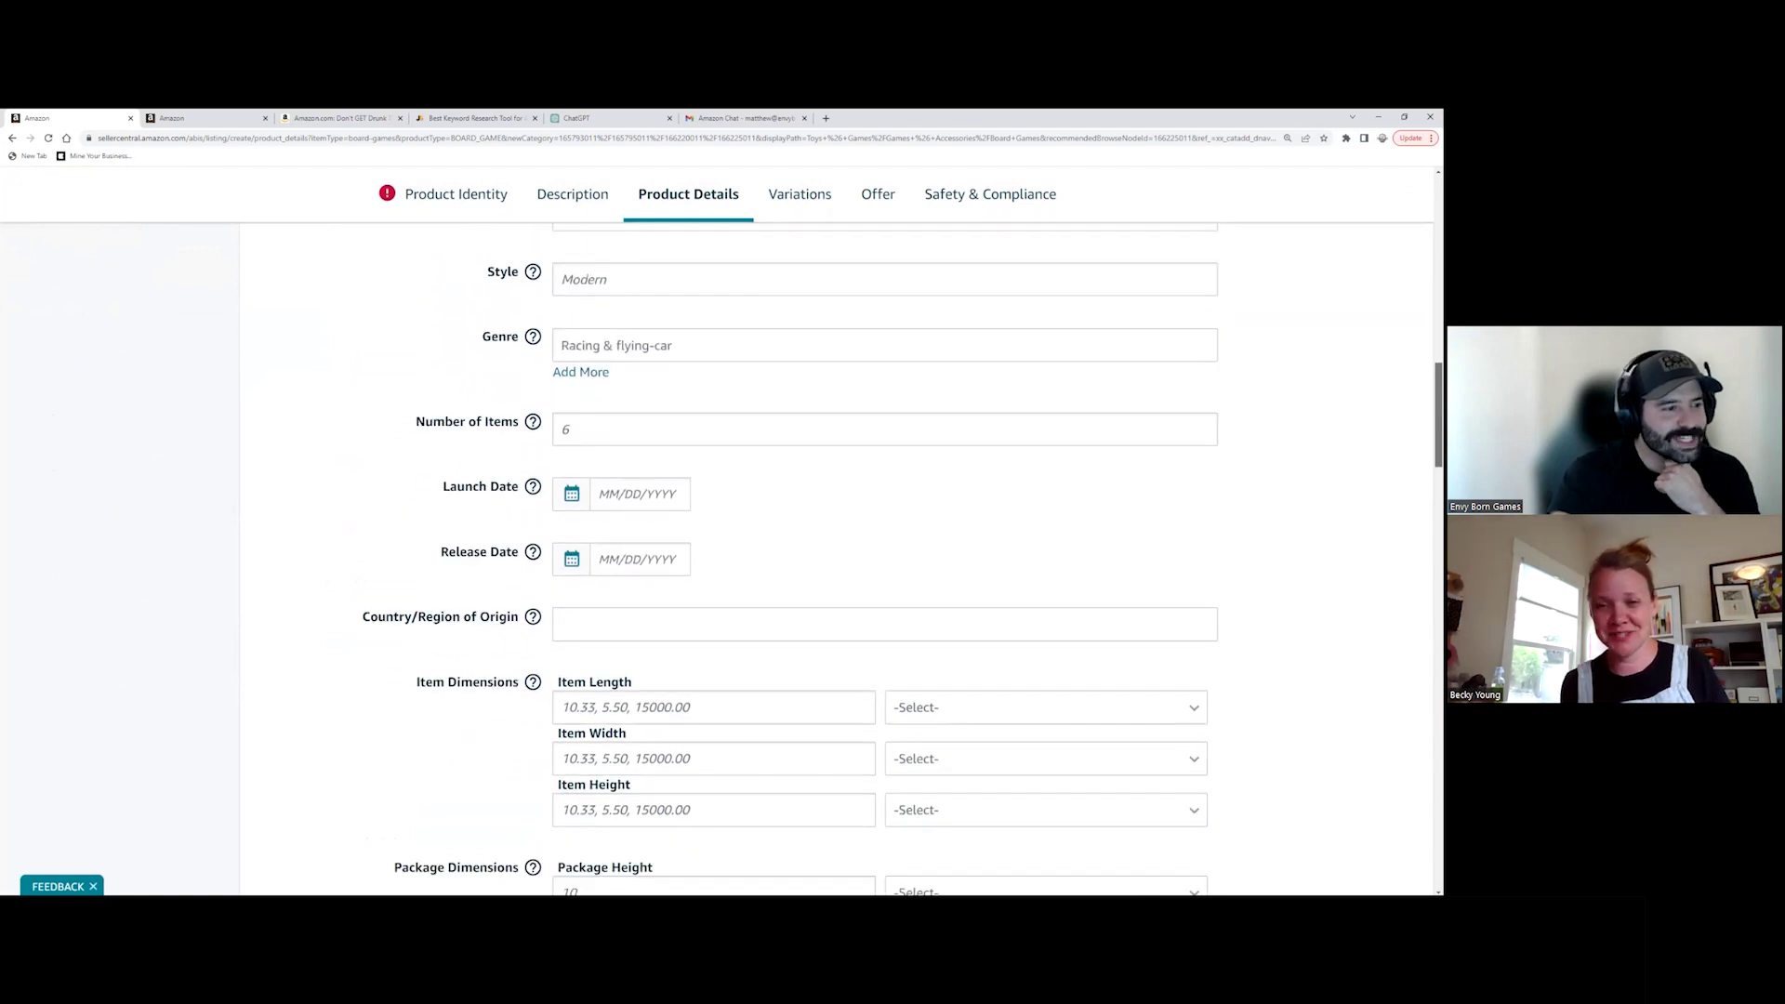
scroll(773, 558, "down", 1)
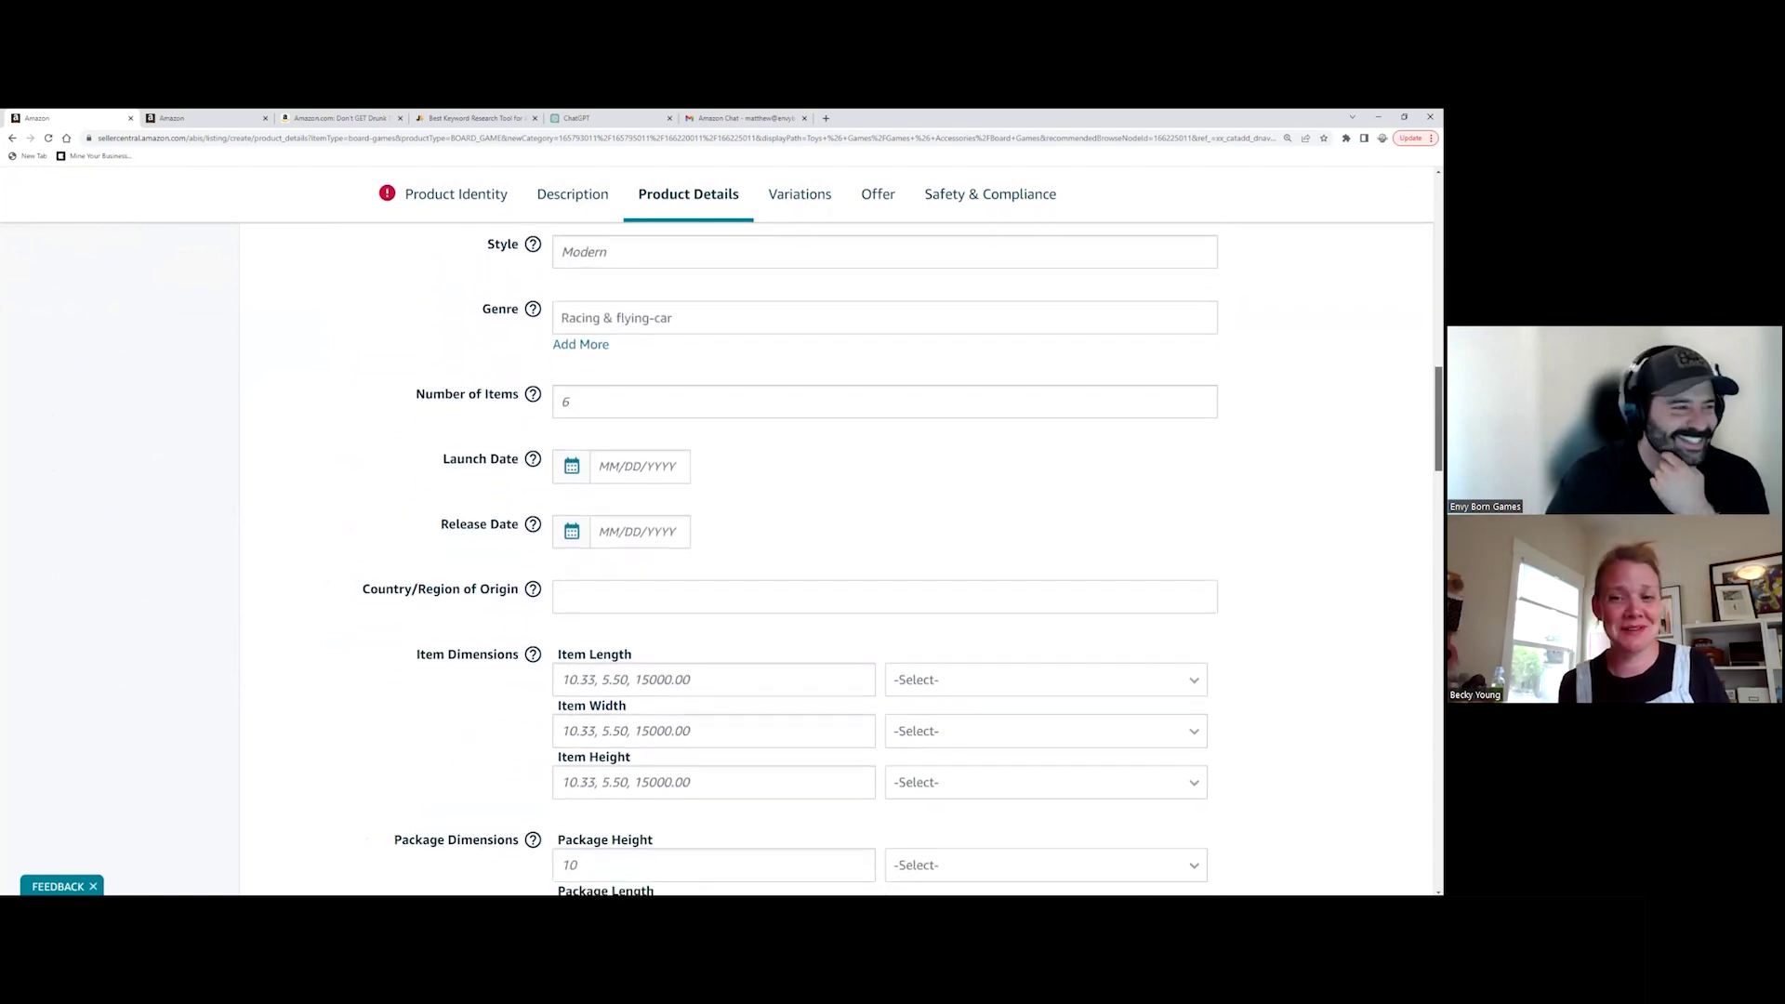
scroll(837, 557, "down", 3)
scroll(837, 558, "down", 1)
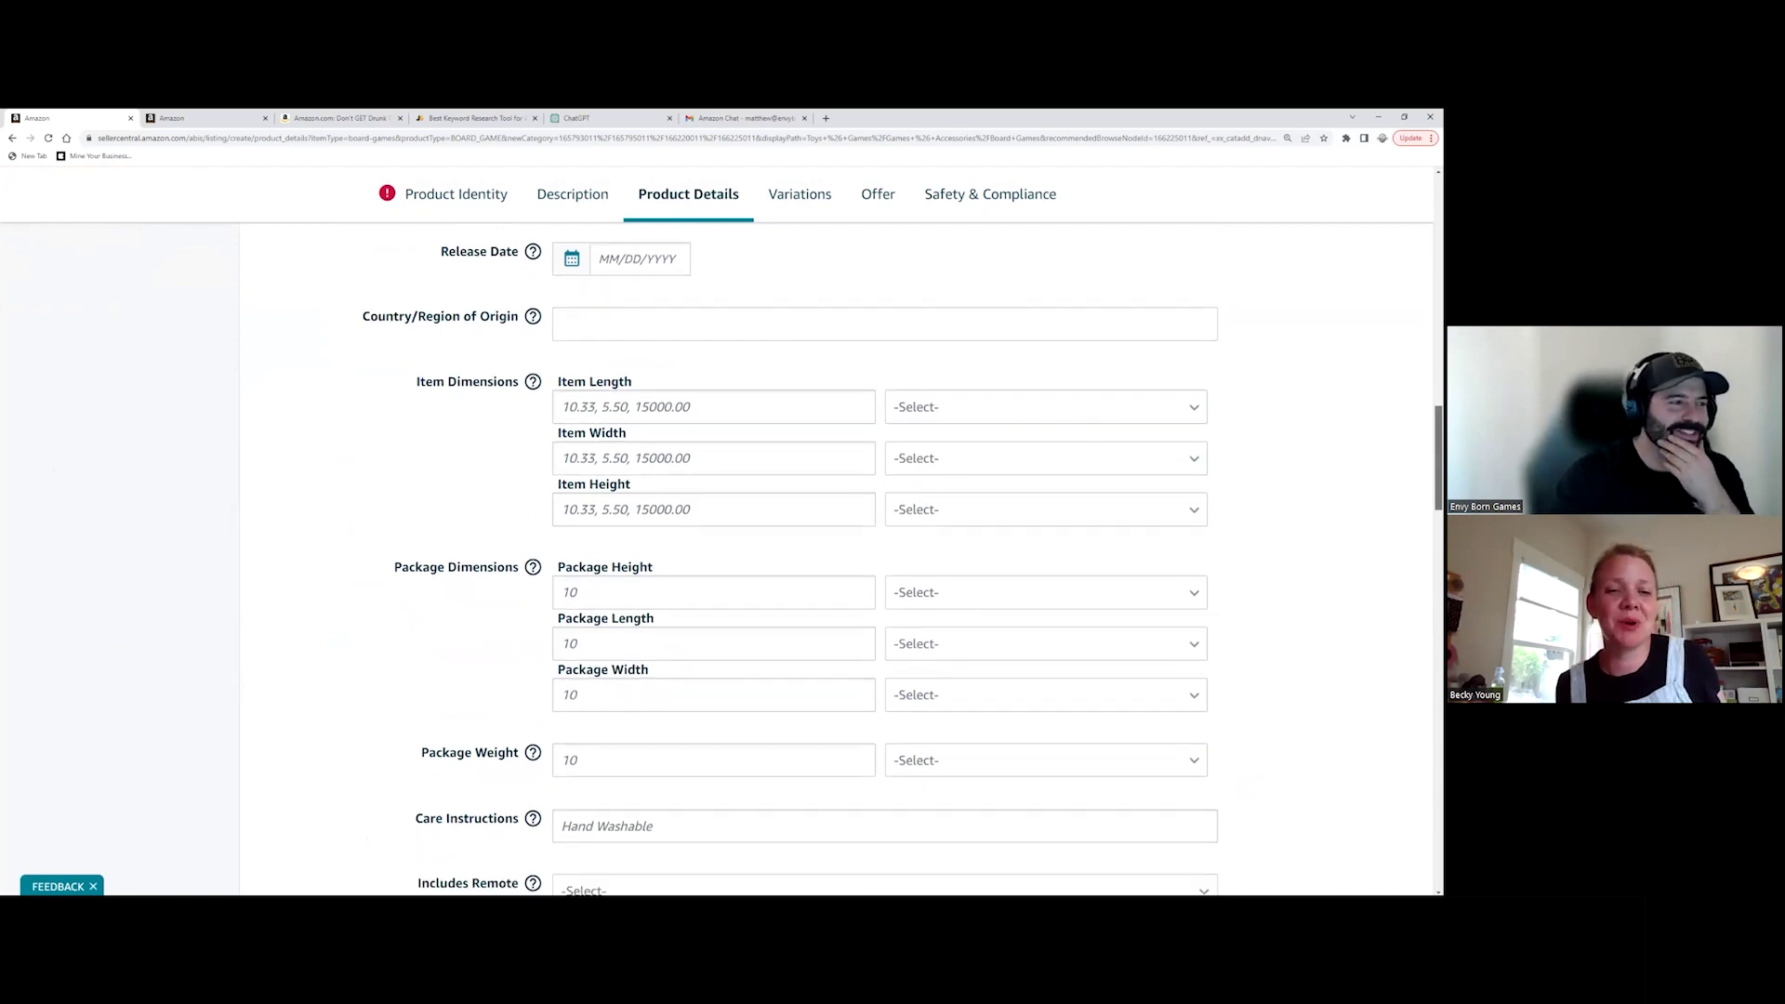
scroll(836, 557, "up", 1)
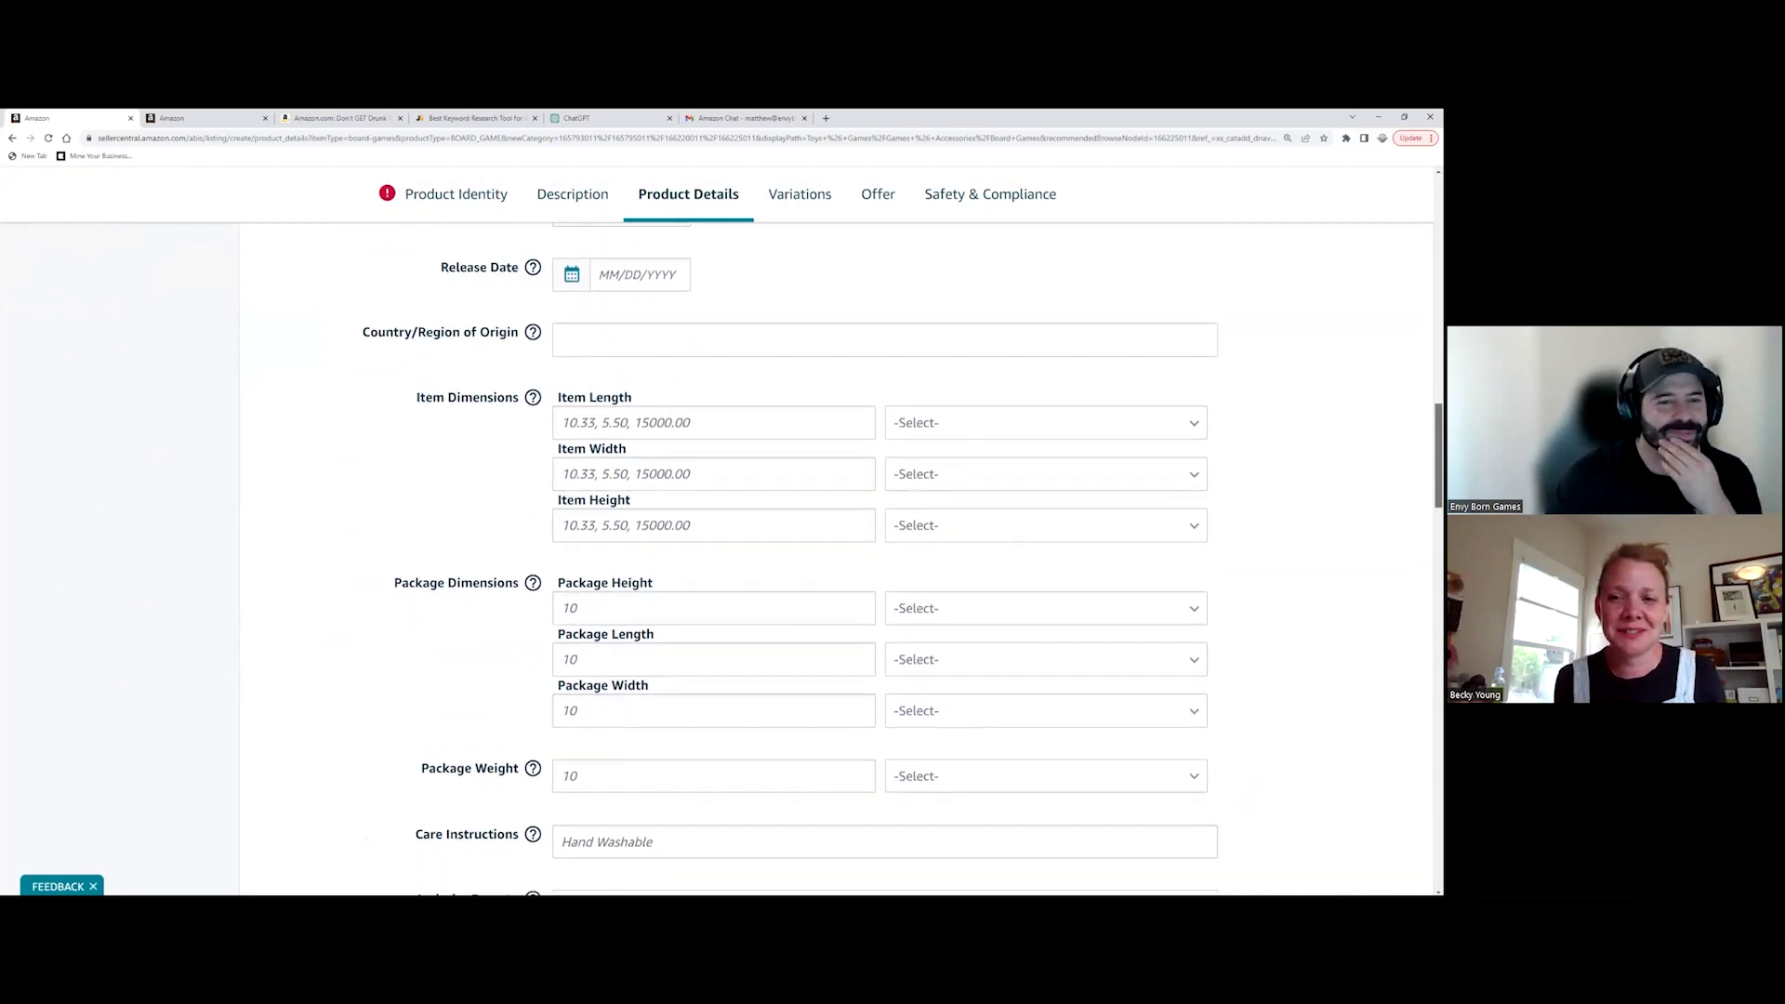
scroll(837, 558, "down", 1)
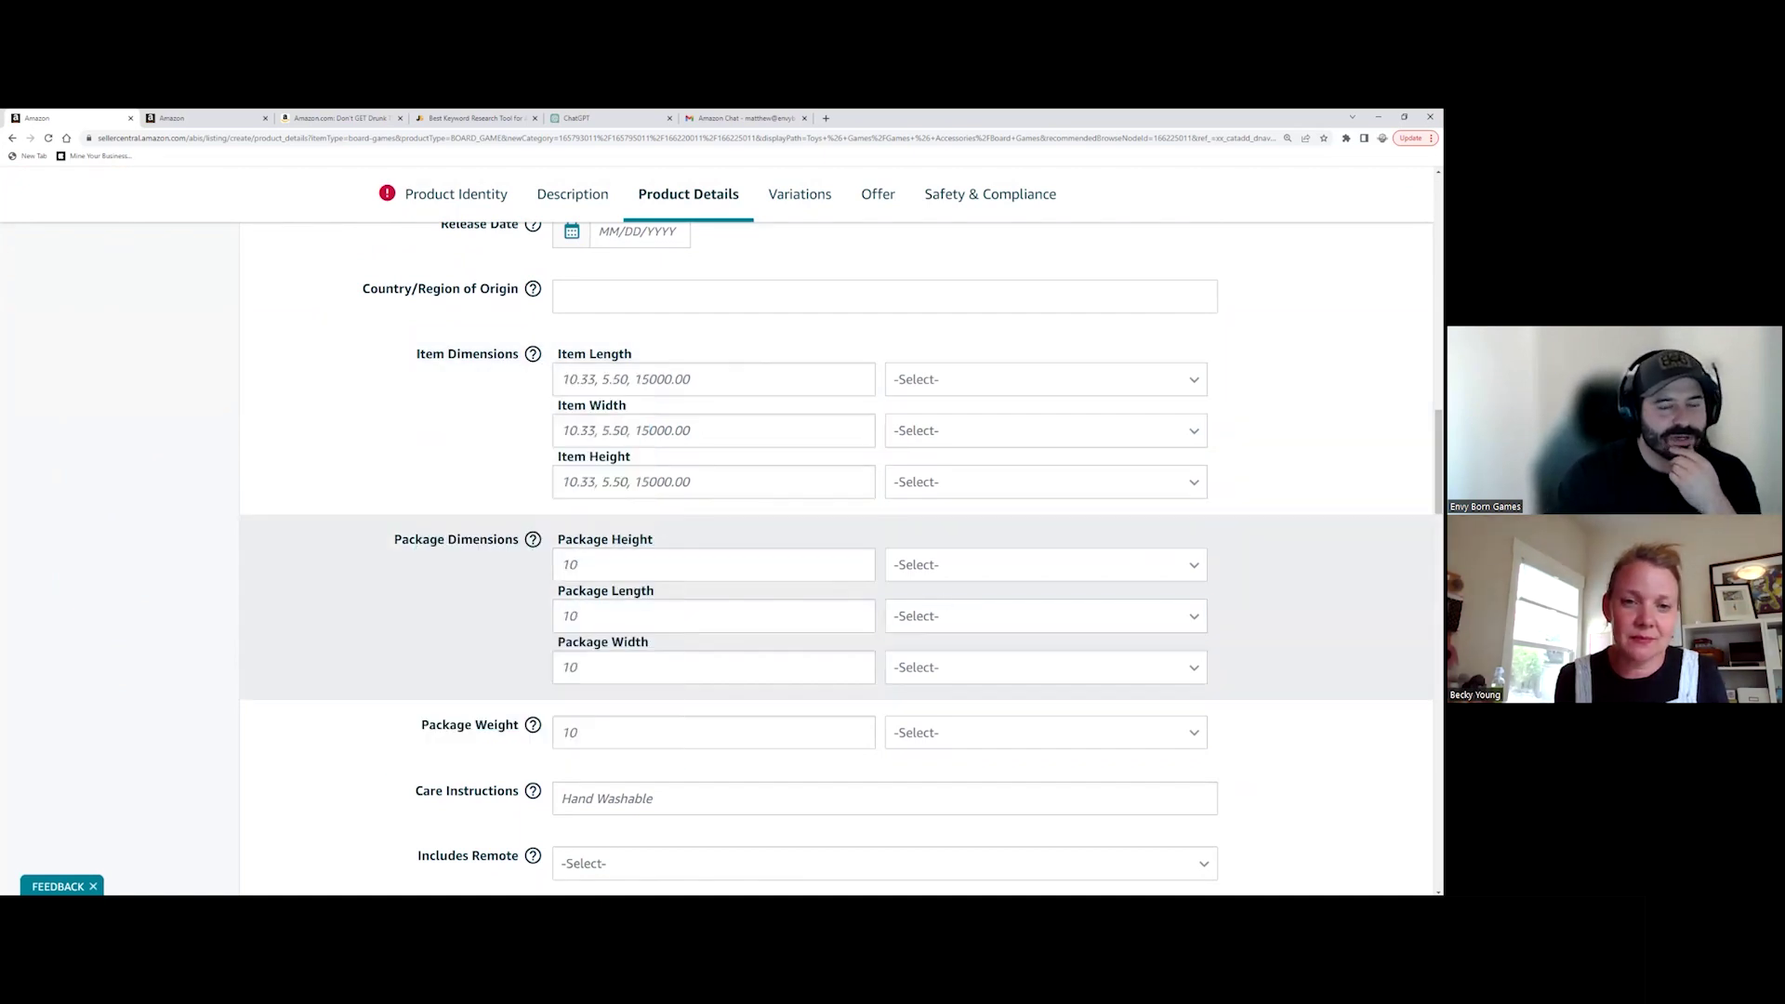
scroll(465, 437, "up", 1)
scroll(837, 557, "up", 5)
scroll(837, 558, "down", 7)
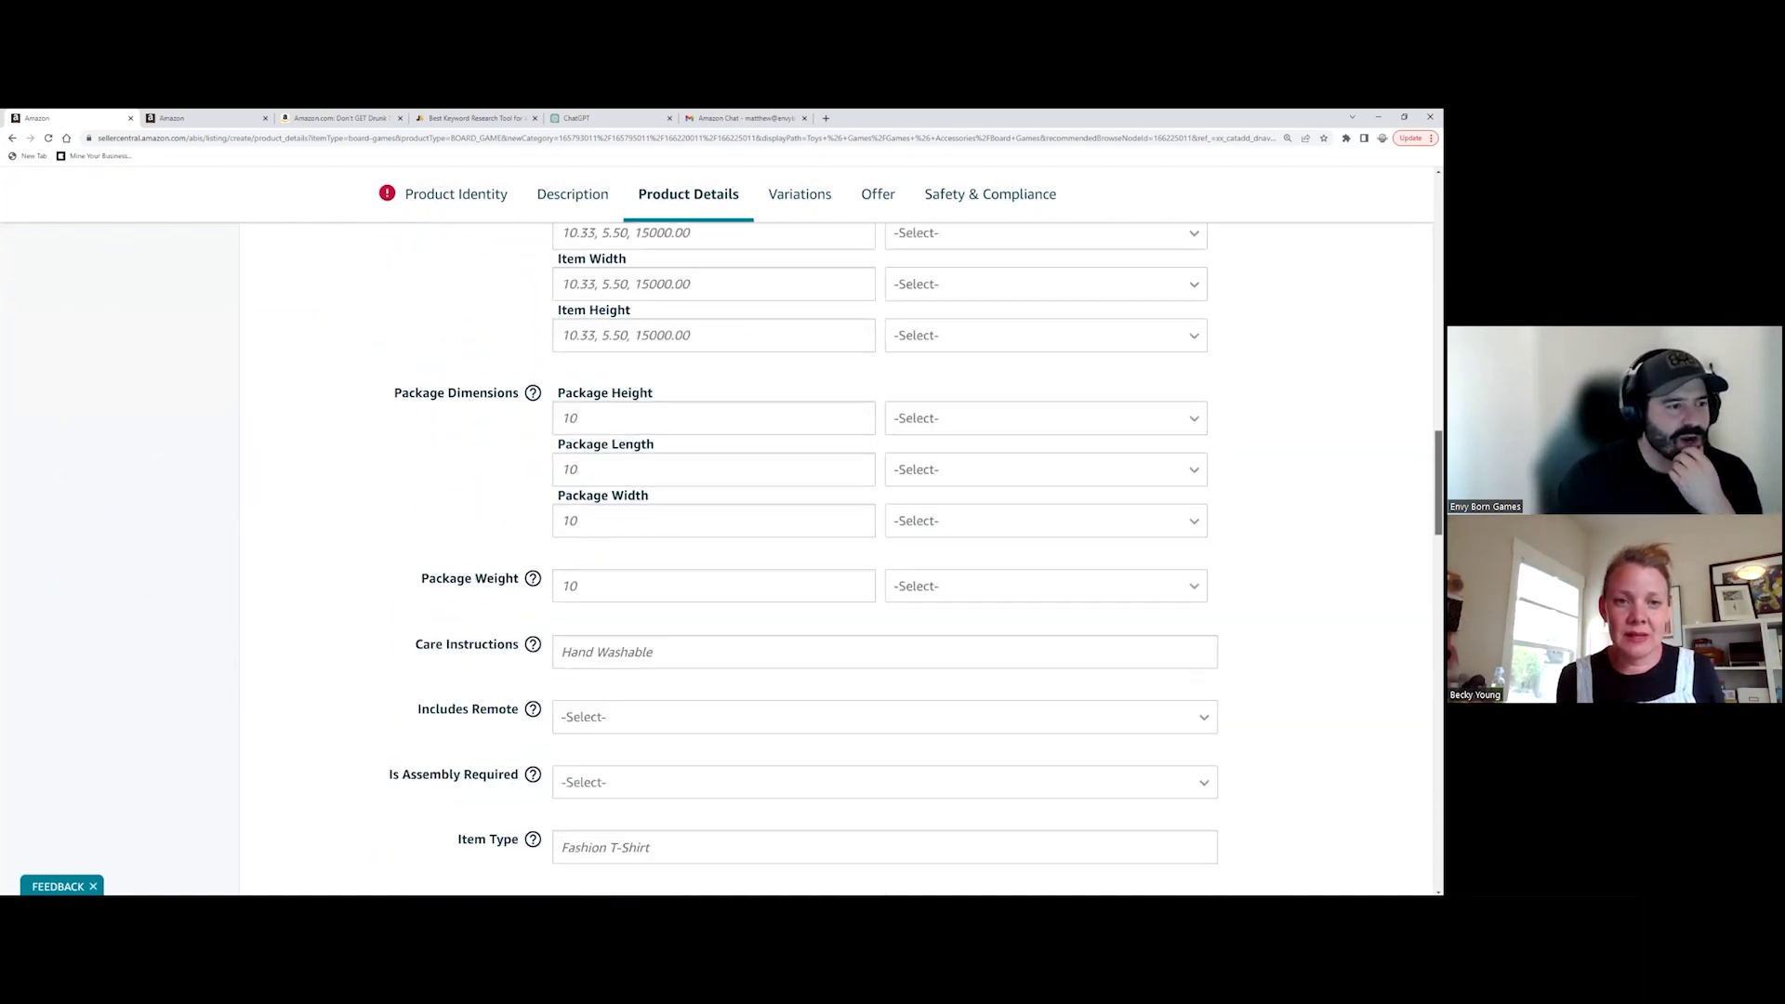
scroll(837, 558, "down", 1)
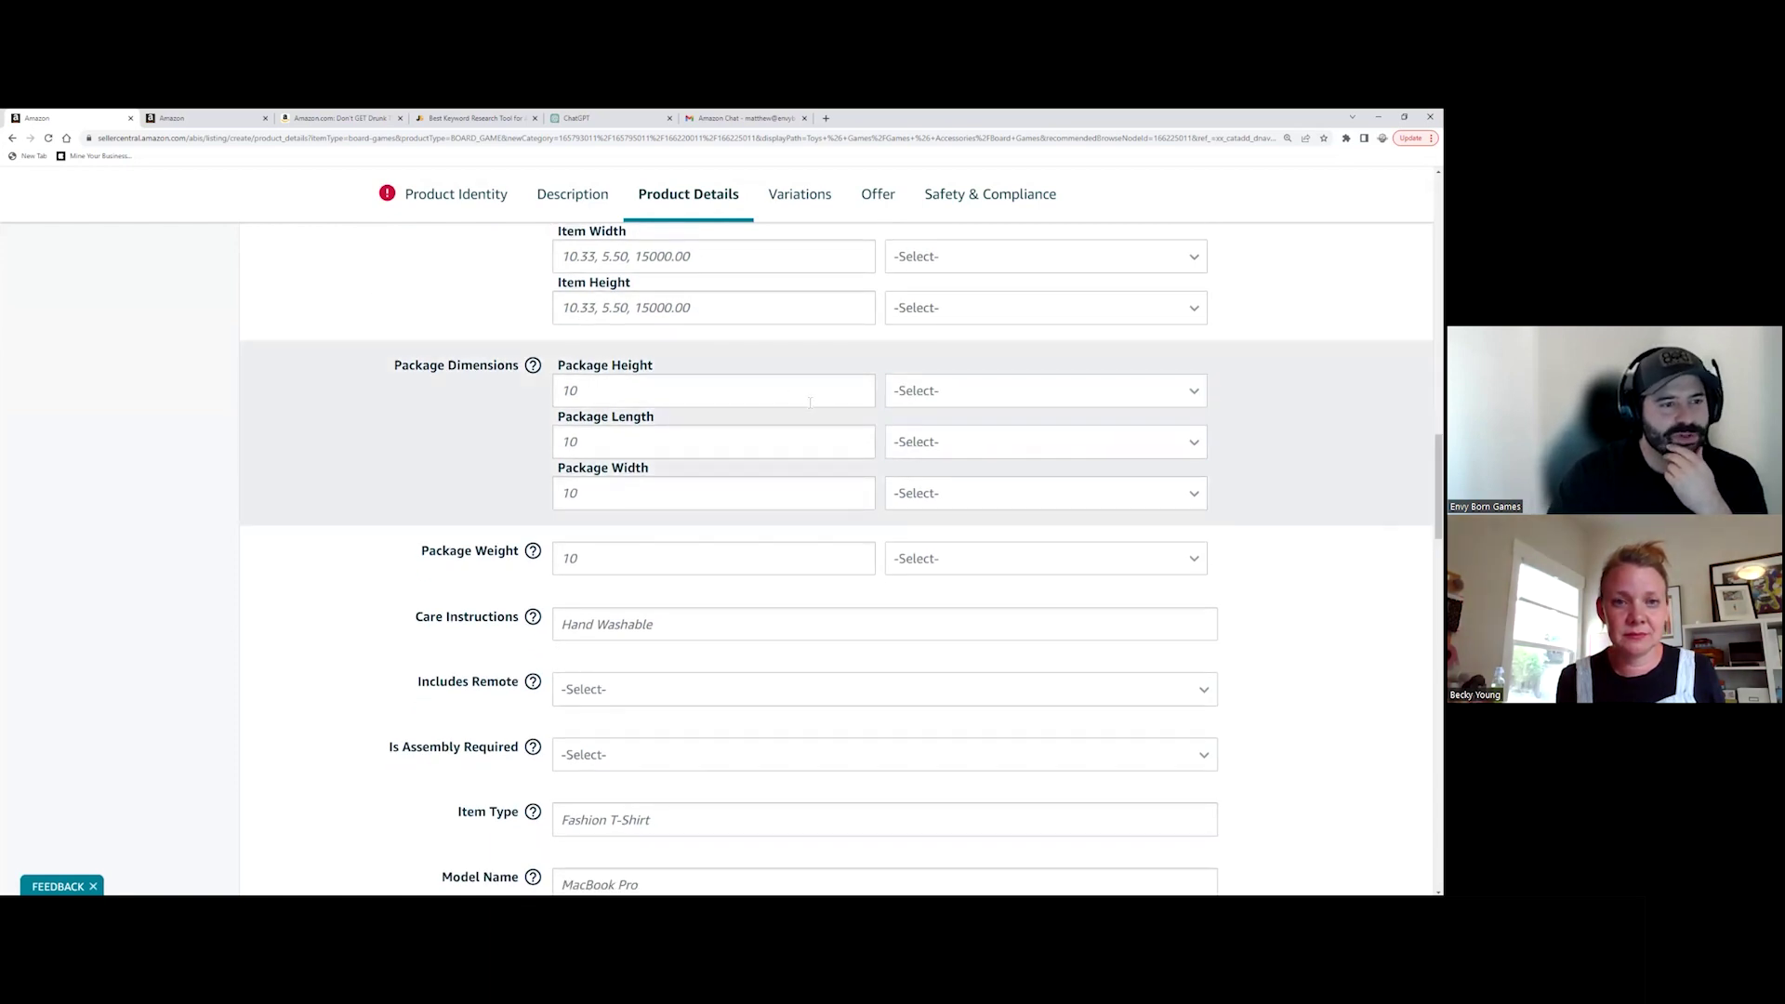
scroll(808, 434, "up", 1)
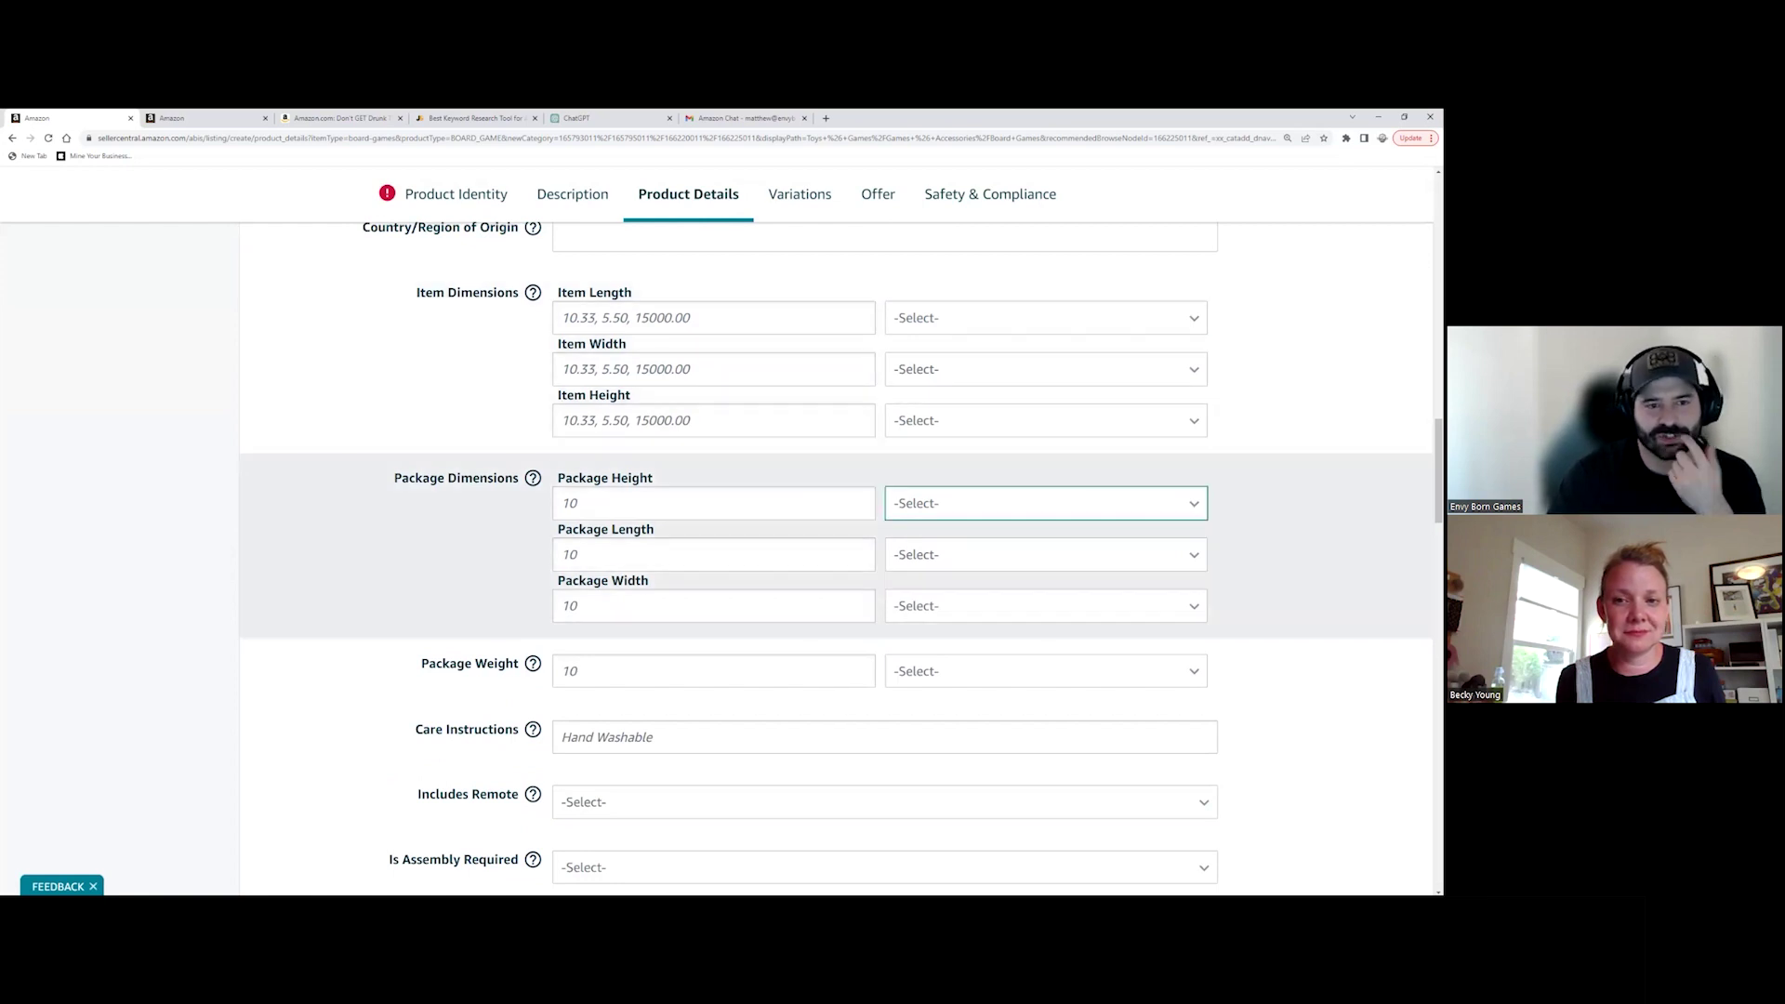
scroll(851, 453, "down", 2)
scroll(651, 455, "down", 1)
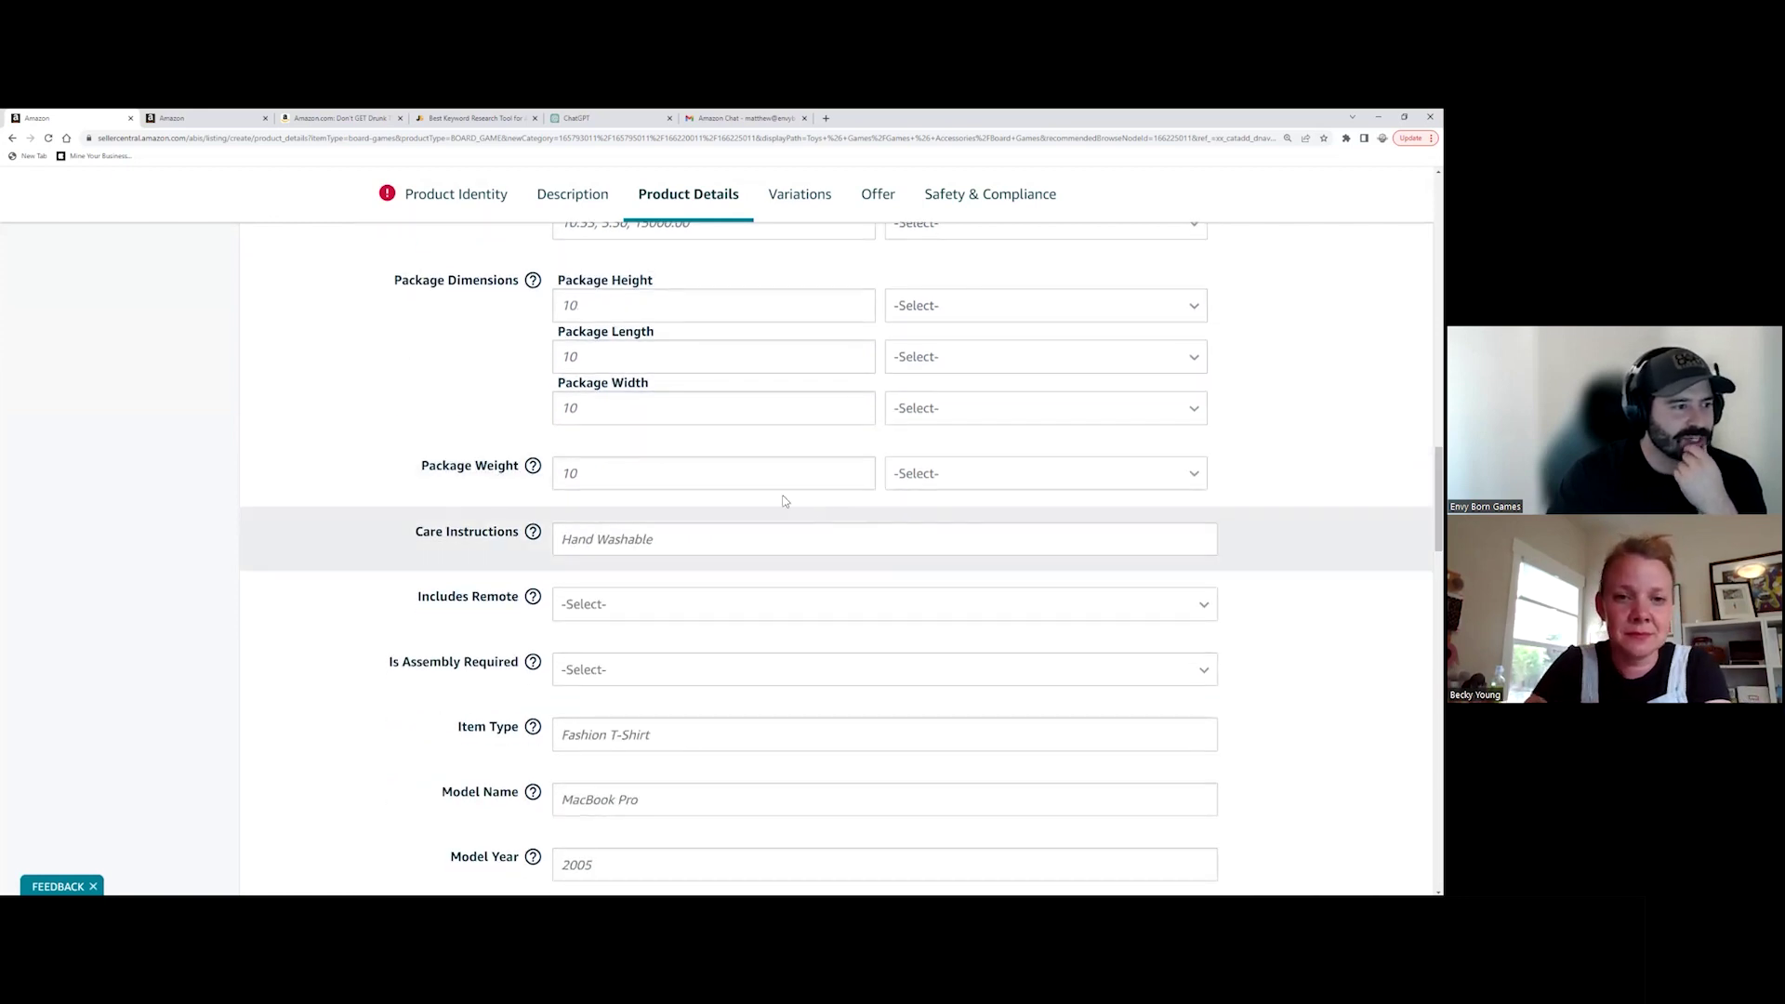
left_click(557, 474)
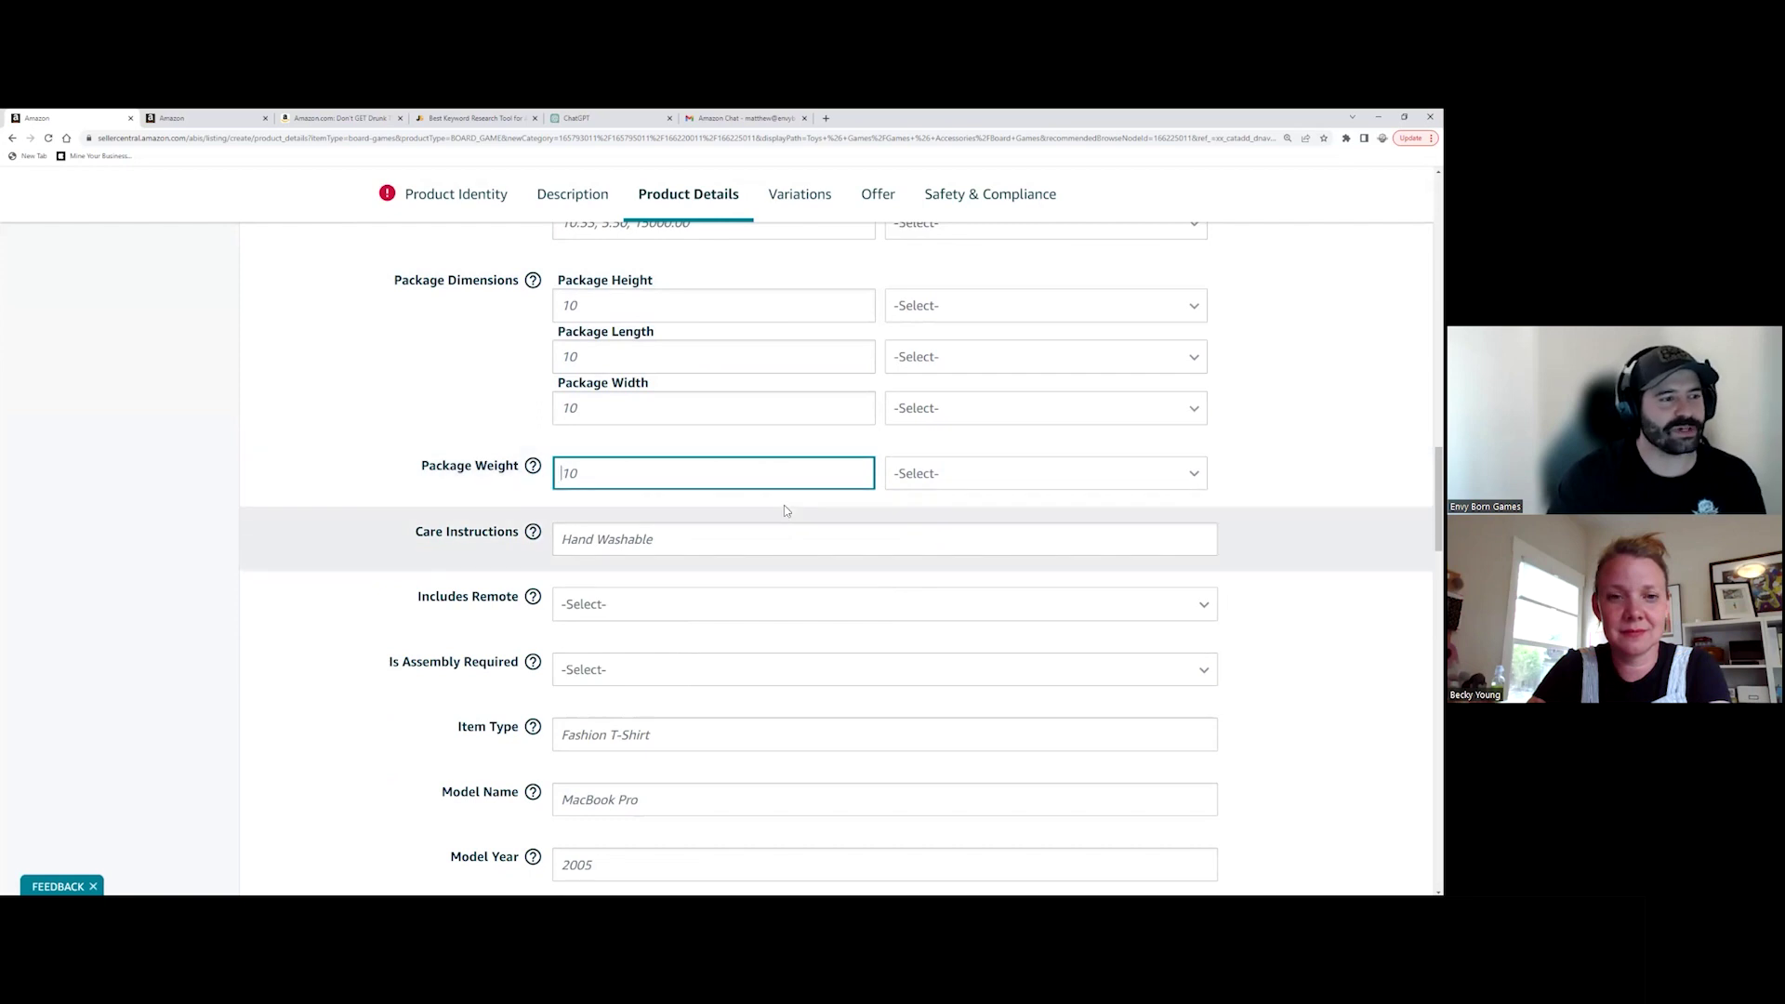
scroll(784, 510, "down", 3)
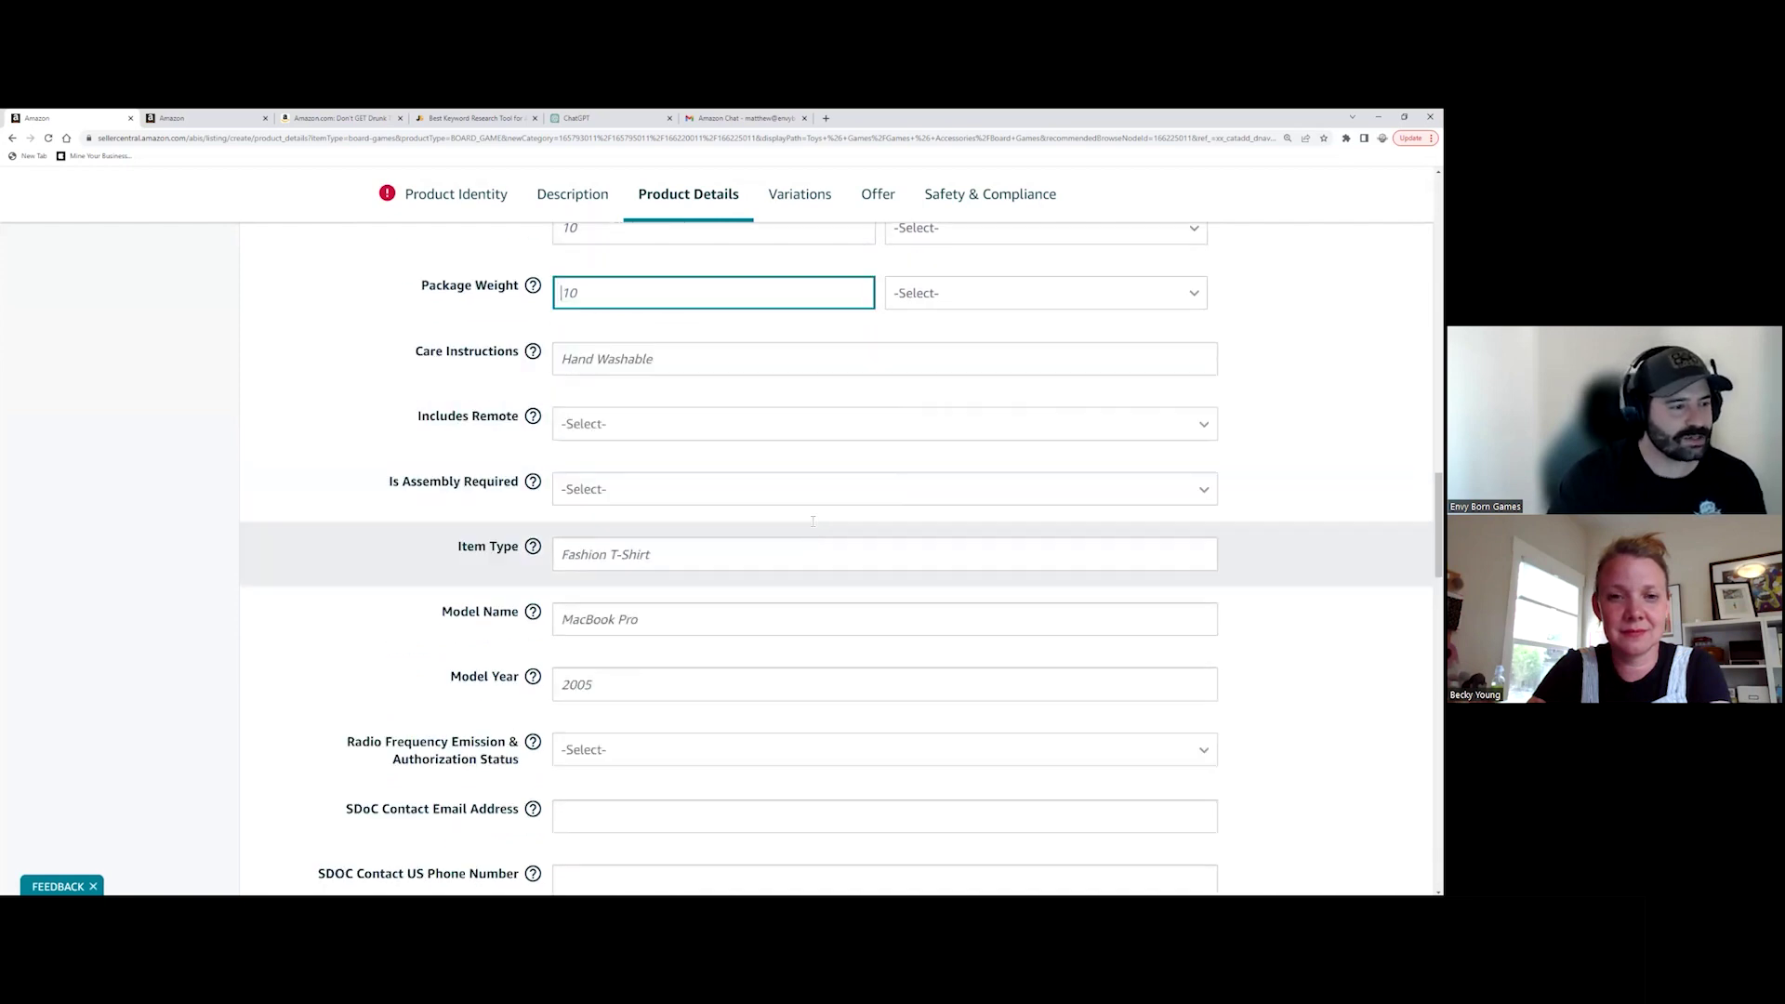
Step: Open the listing's Offer section and examine its SKU, pricing, sale date, list price and item condition fields
left_click(573, 193)
left_click(889, 319)
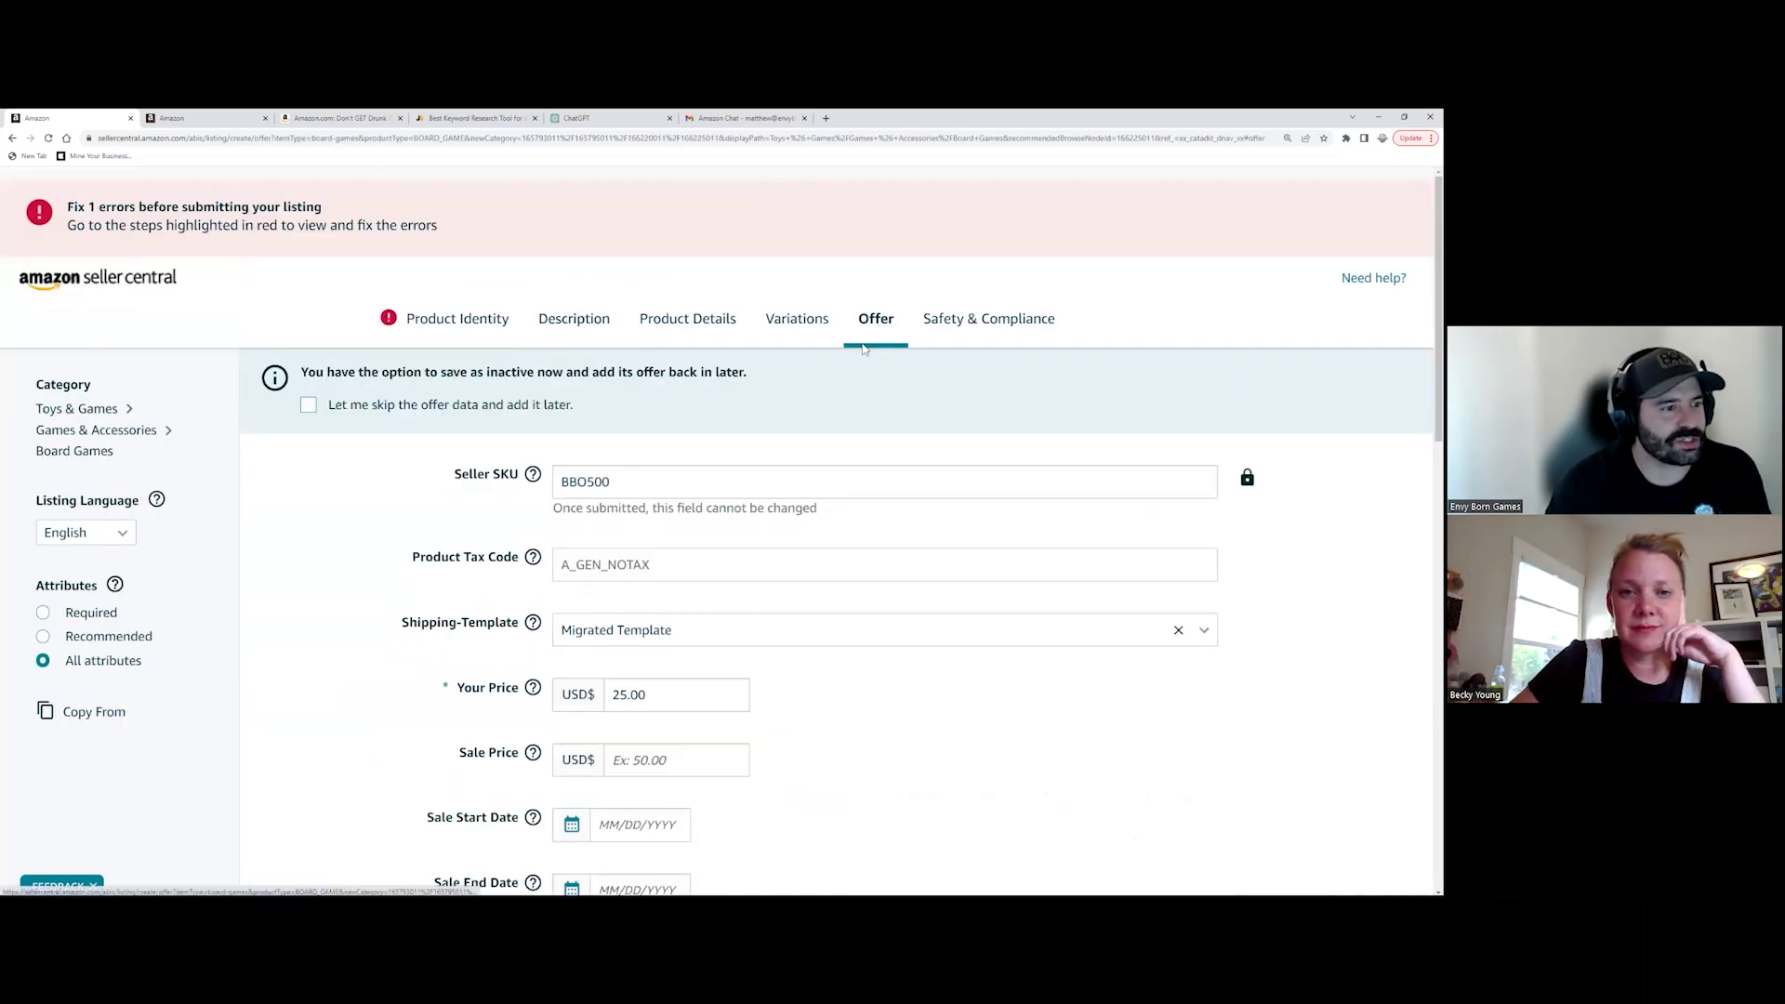
scroll(860, 372, "down", 3)
scroll(859, 456, "down", 1)
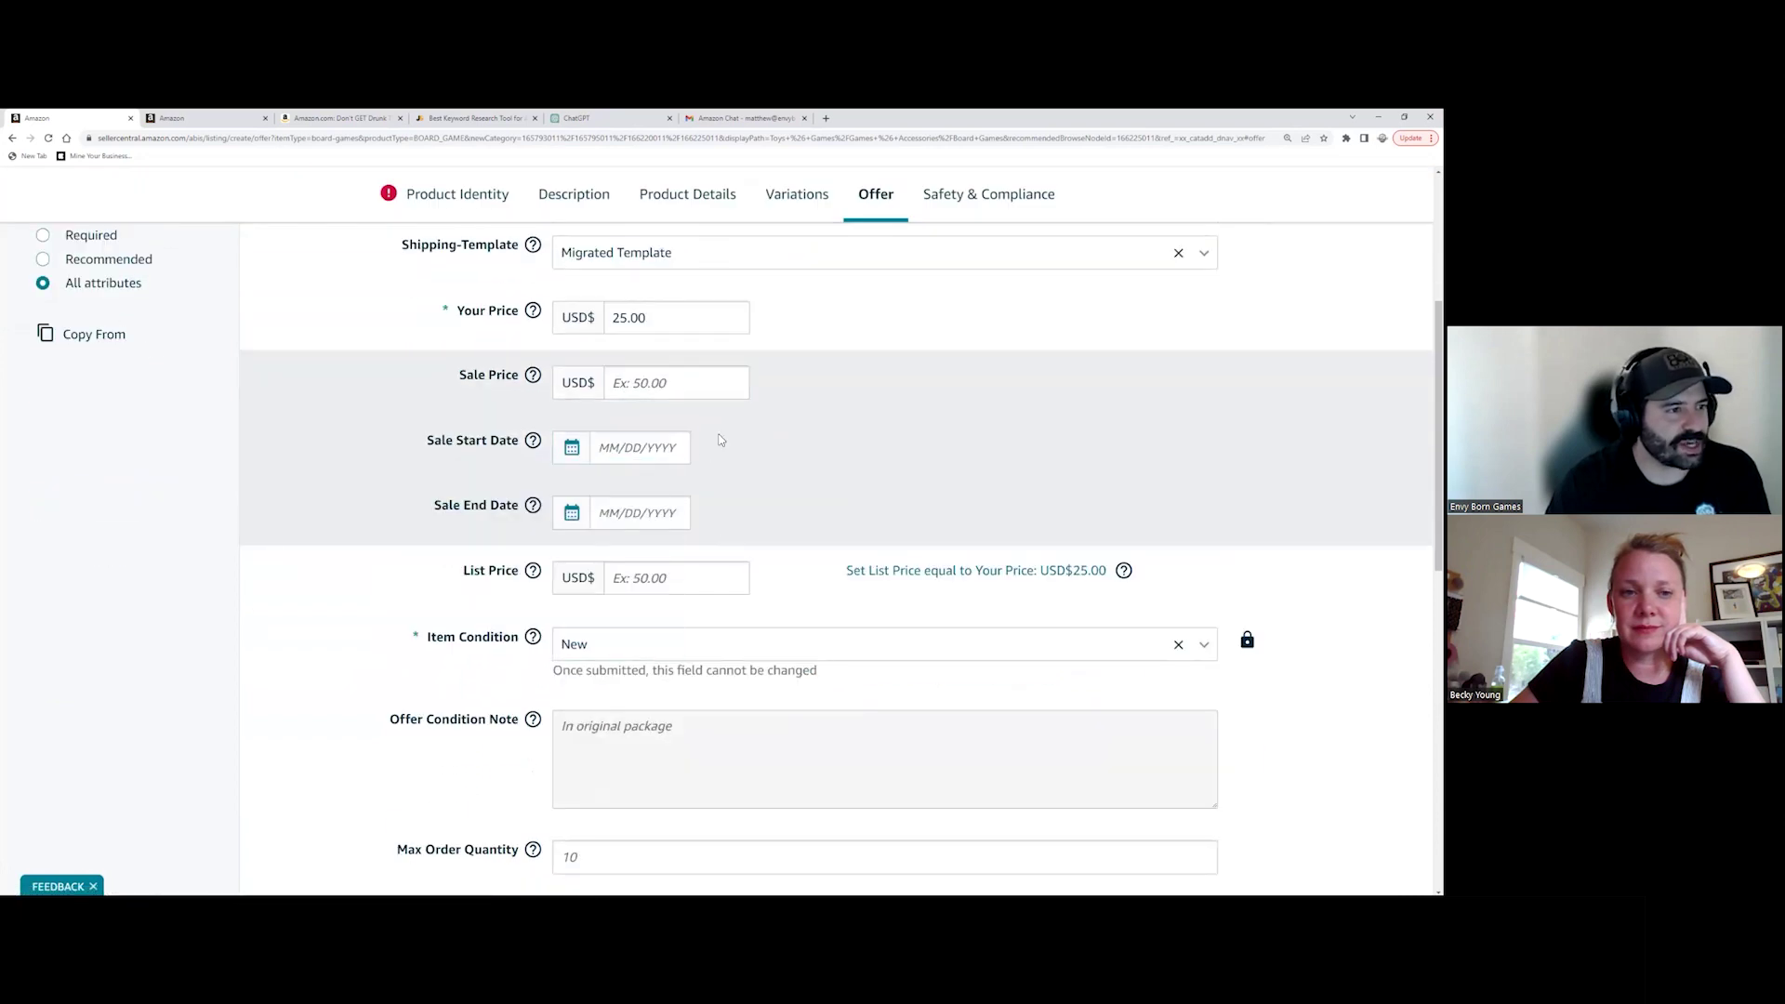
scroll(645, 321, "down", 1)
scroll(666, 425, "up", 1)
scroll(665, 426, "up", 1)
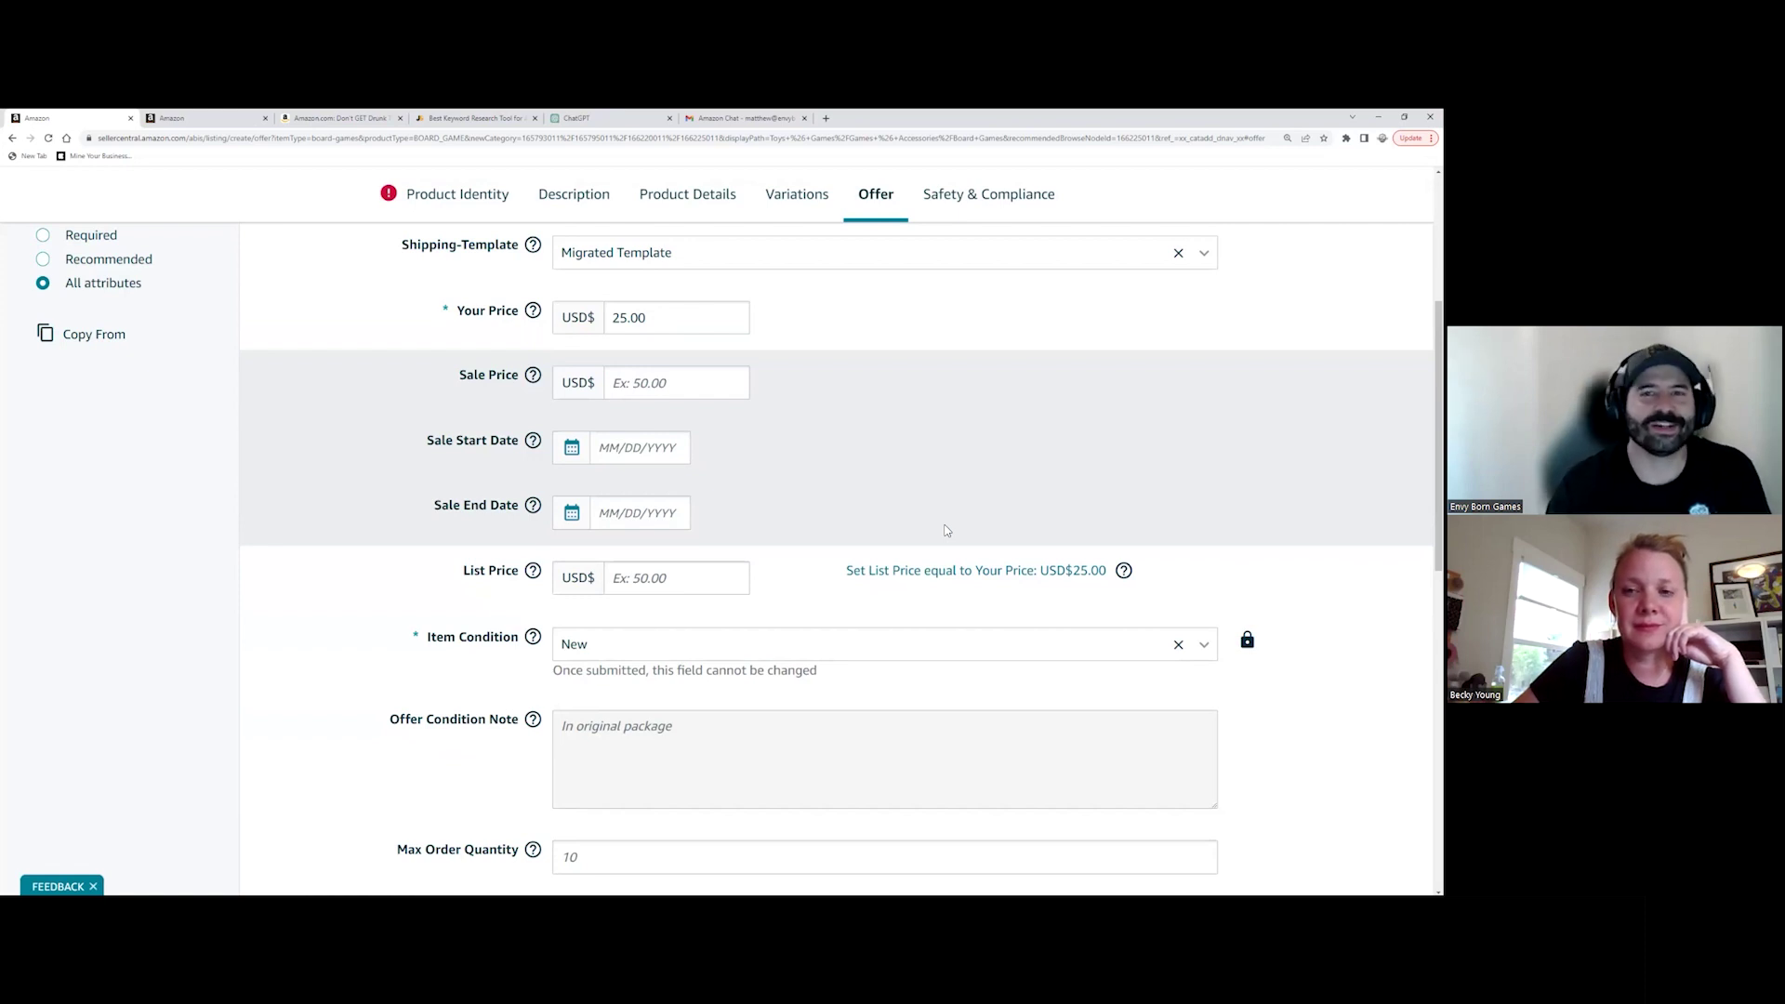
scroll(834, 377, "down", 2)
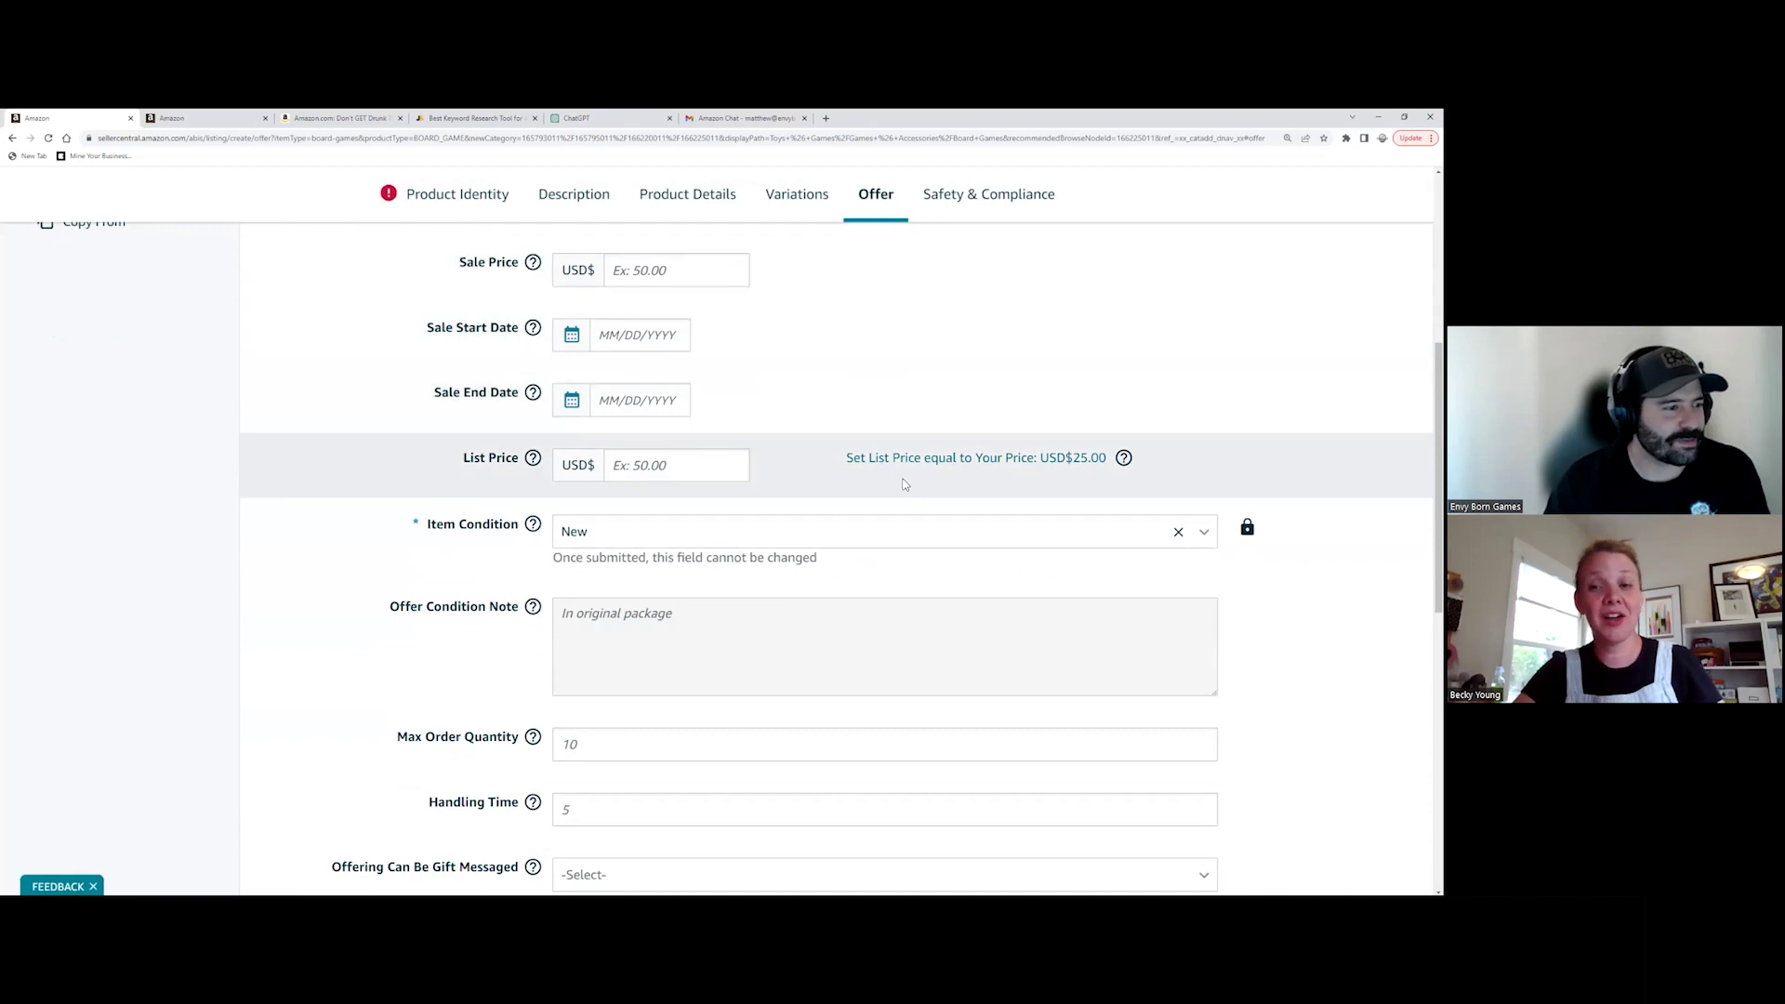
scroll(896, 473, "down", 1)
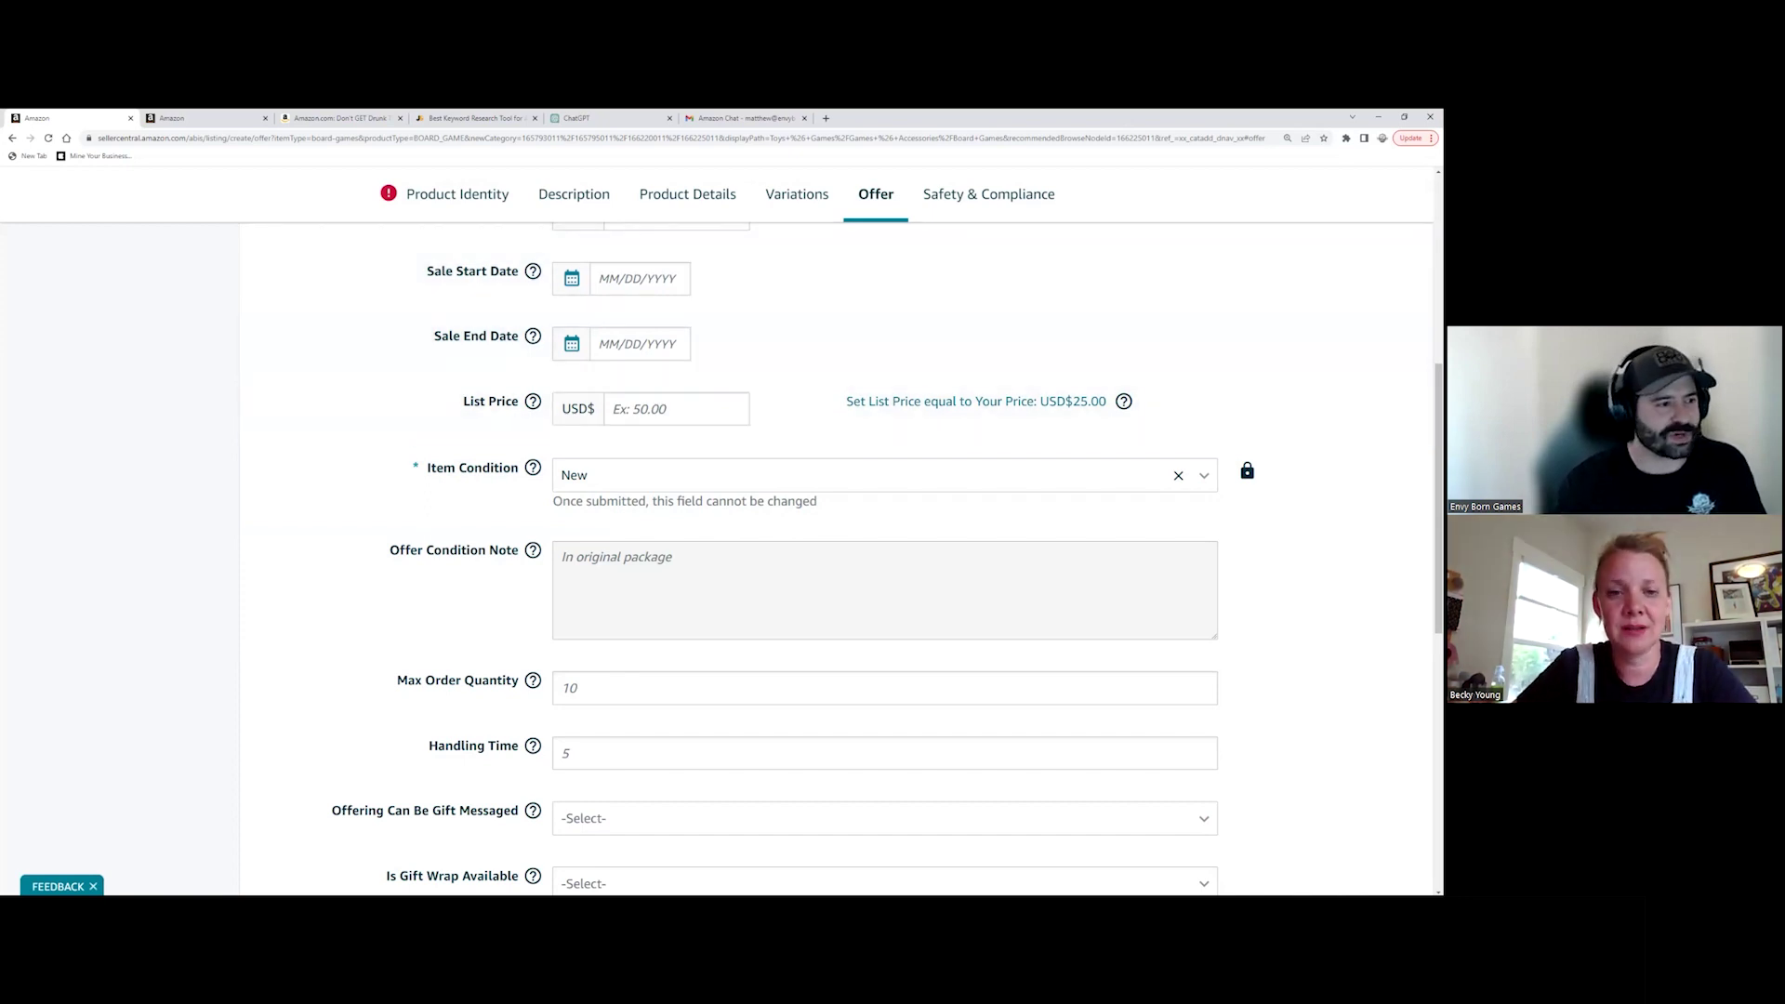
Step: Review the offer's order quantity, gift, restock and fulfillment channel options, and read the help for Handling Time
scroll(1091, 639, "down", 3)
scroll(1093, 639, "down", 3)
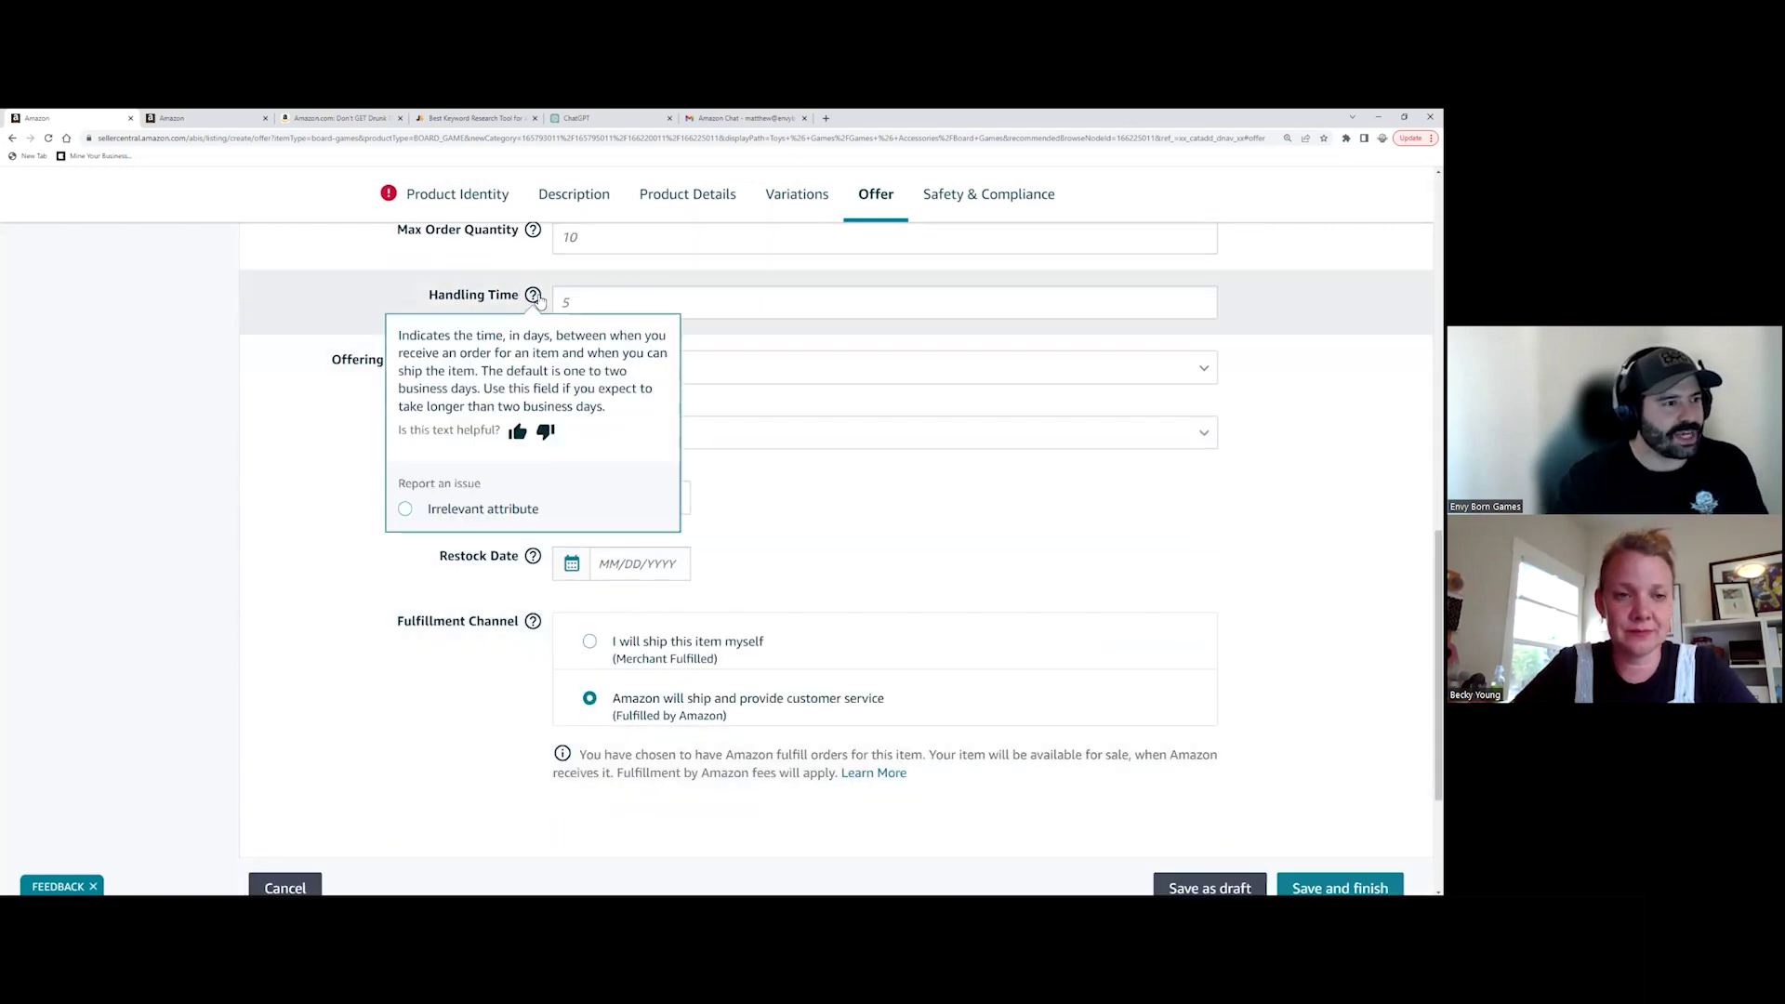
scroll(636, 528, "up", 2)
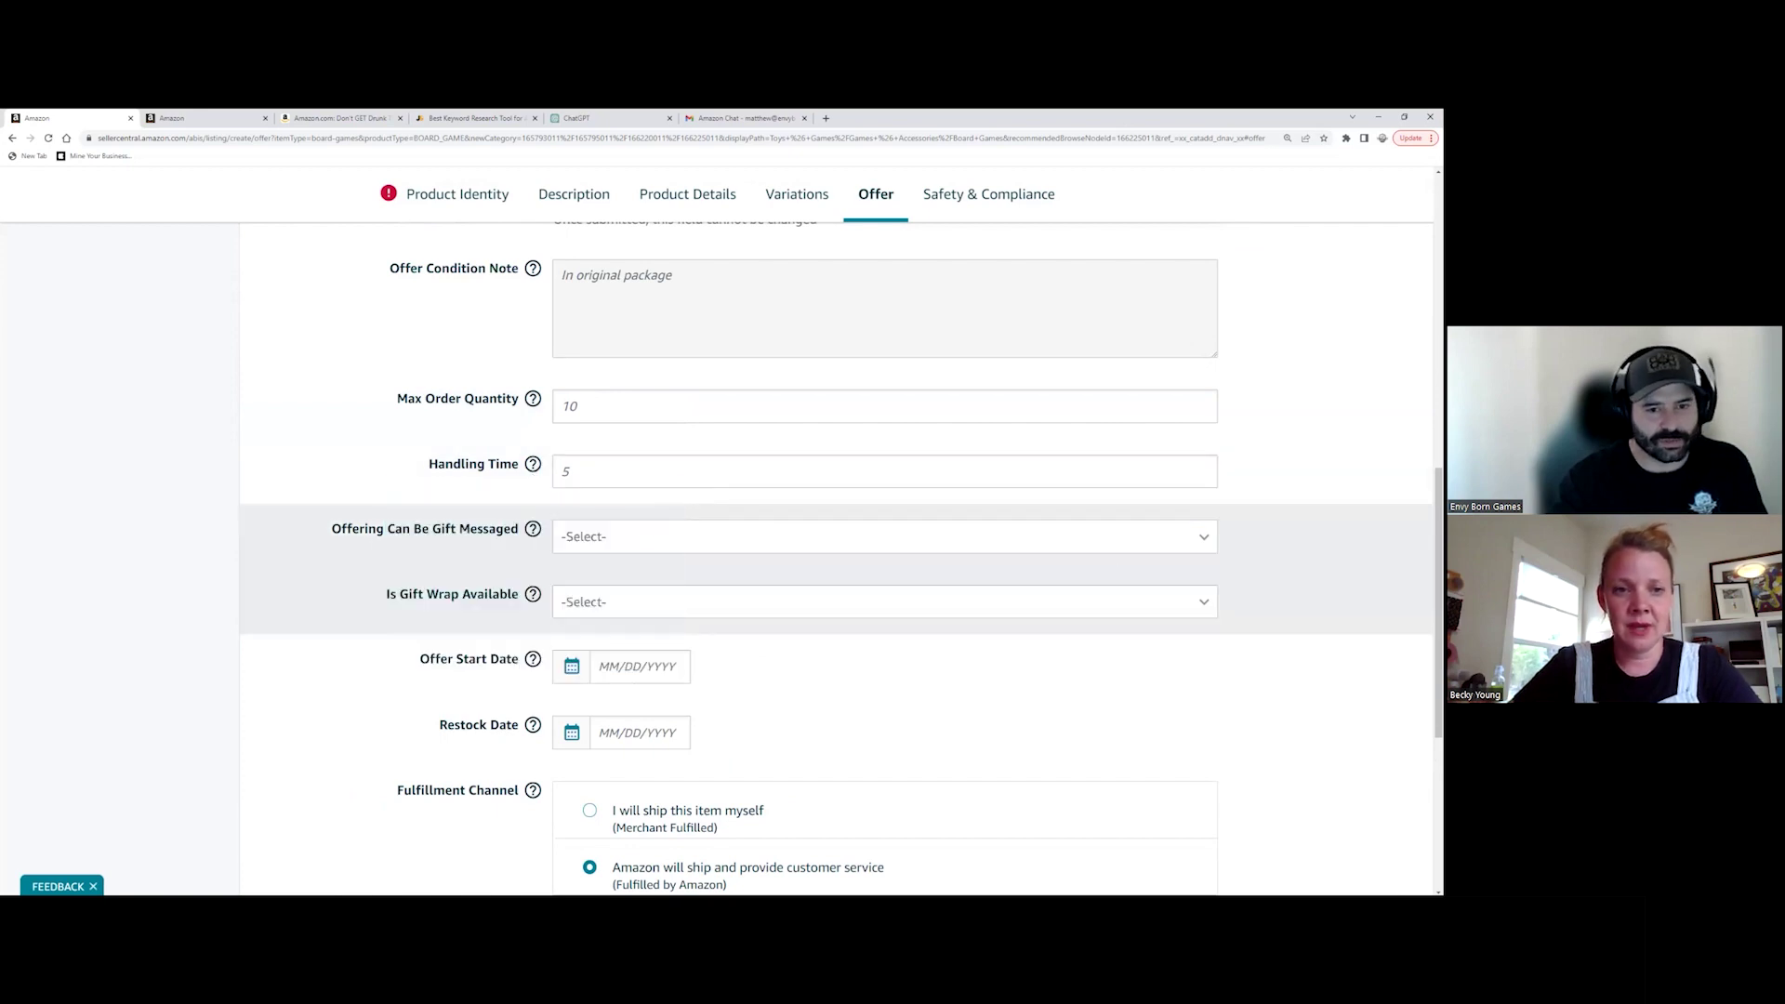
scroll(883, 558, "down", 2)
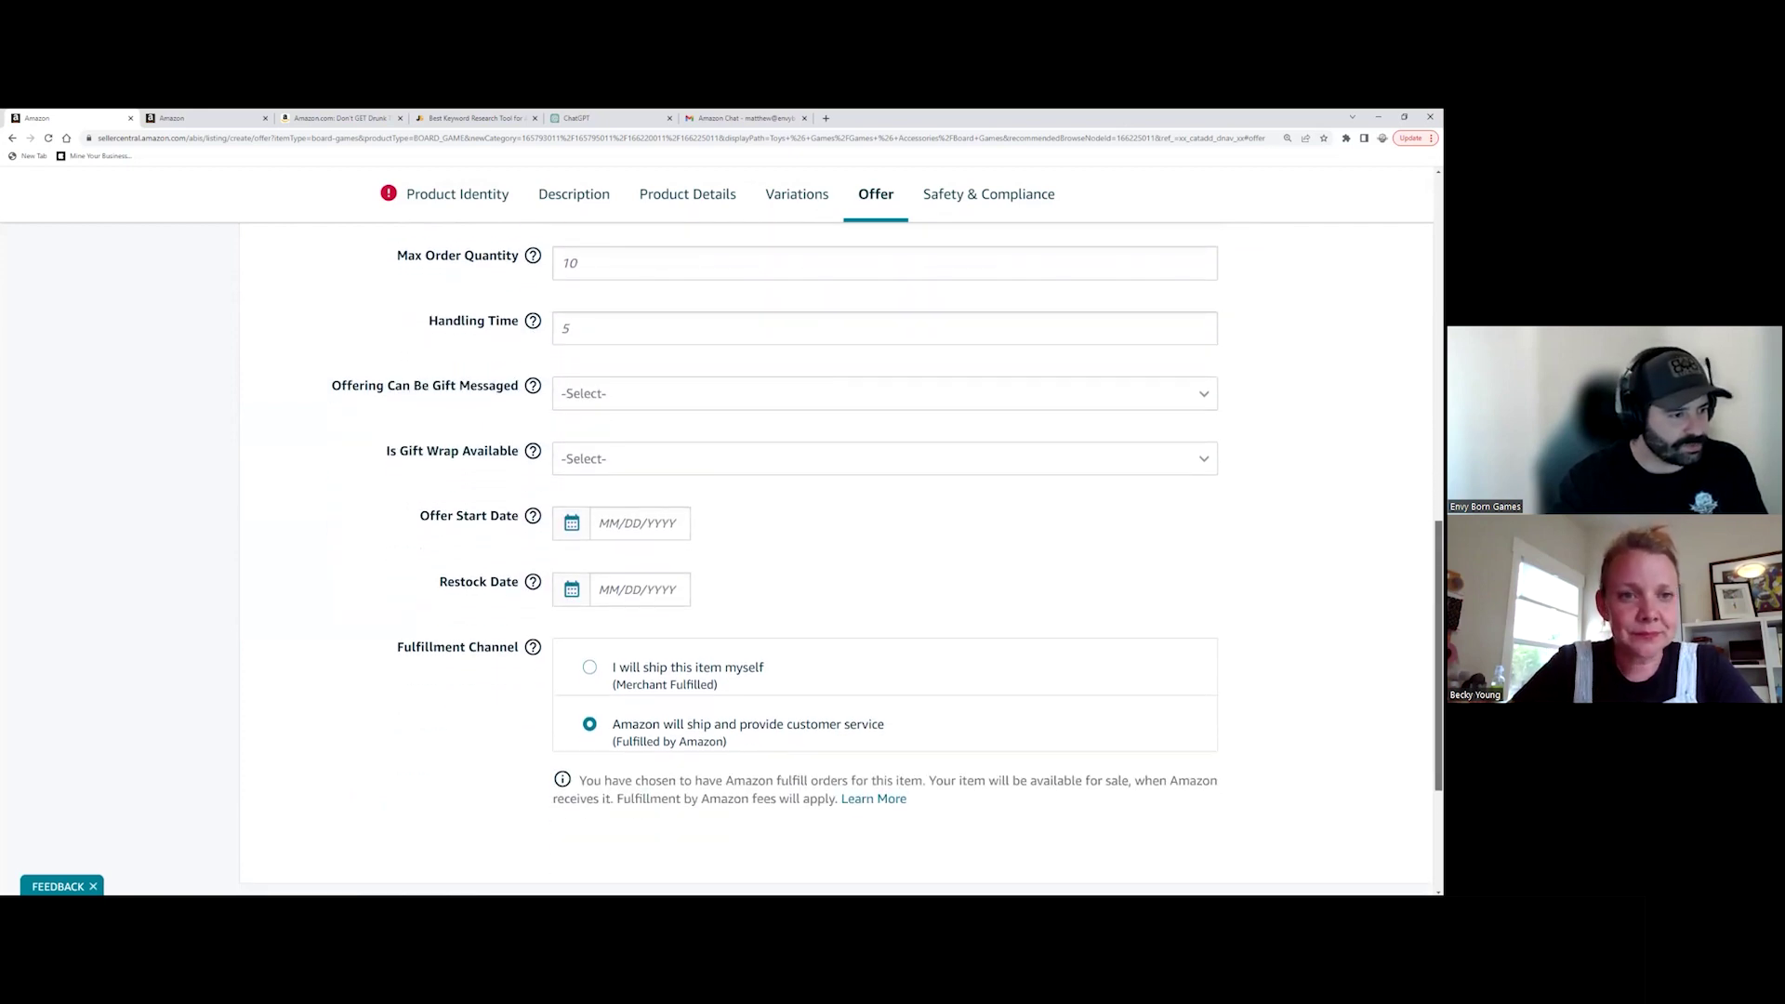
scroll(1147, 632, "down", 1)
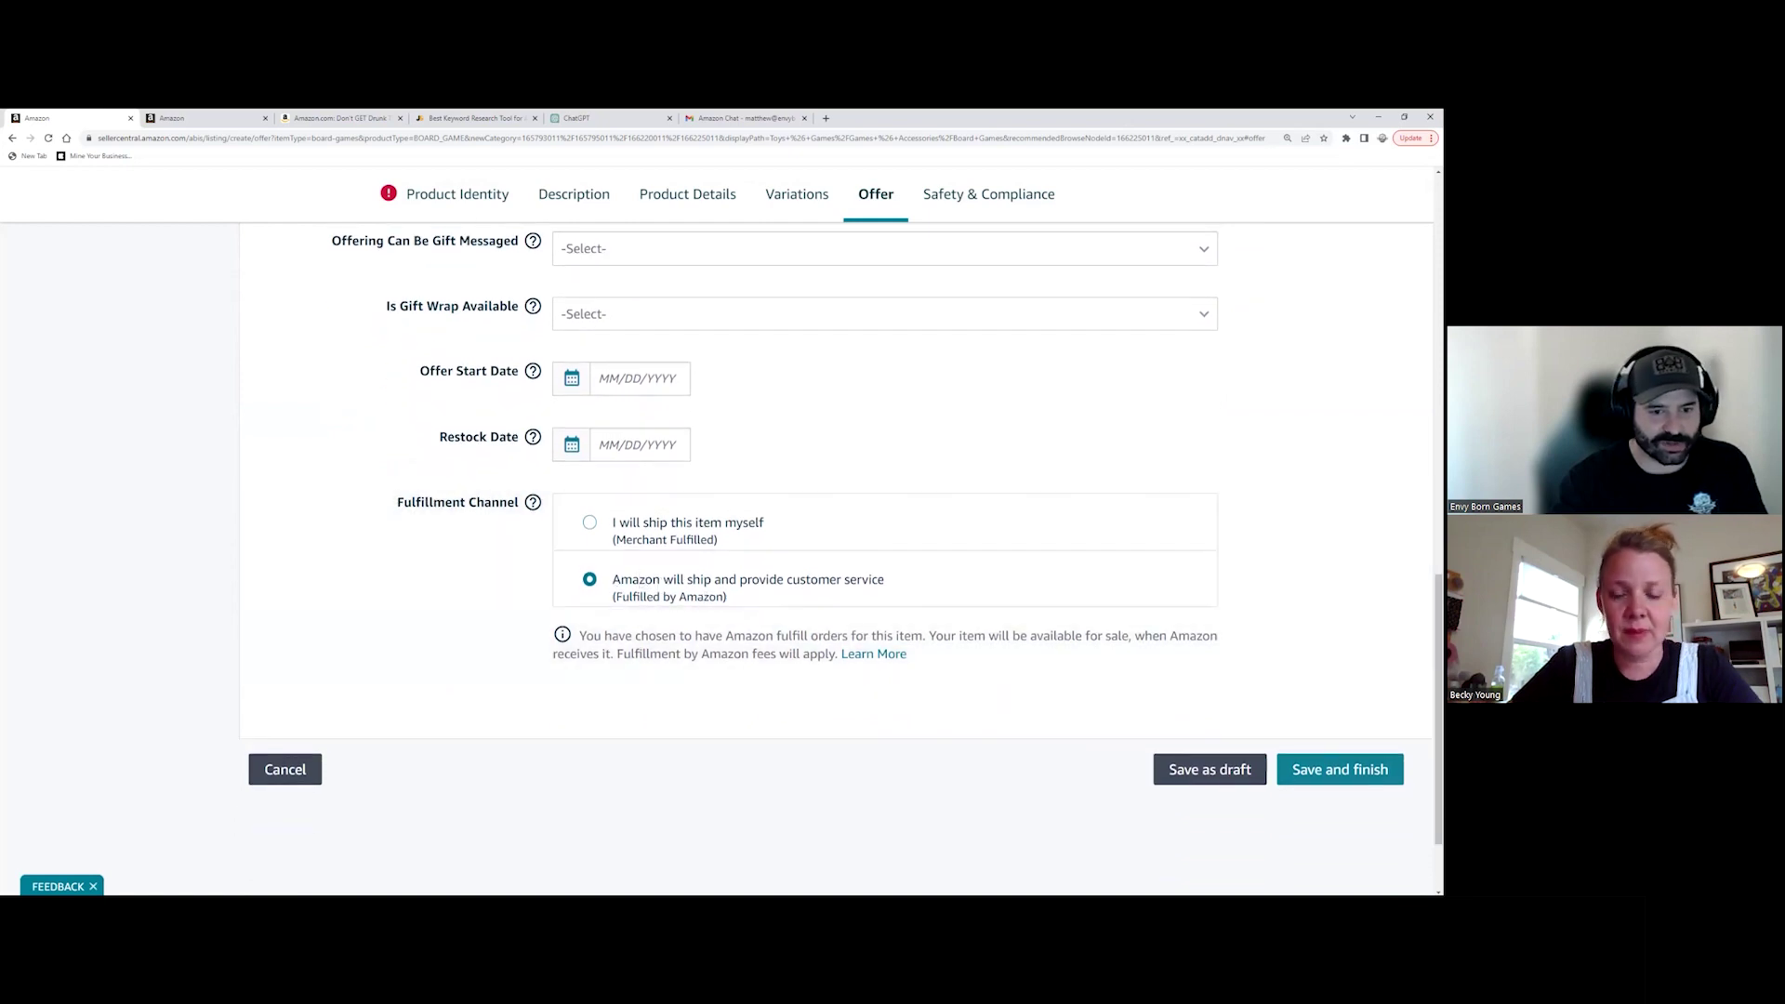
scroll(883, 558, "up", 15)
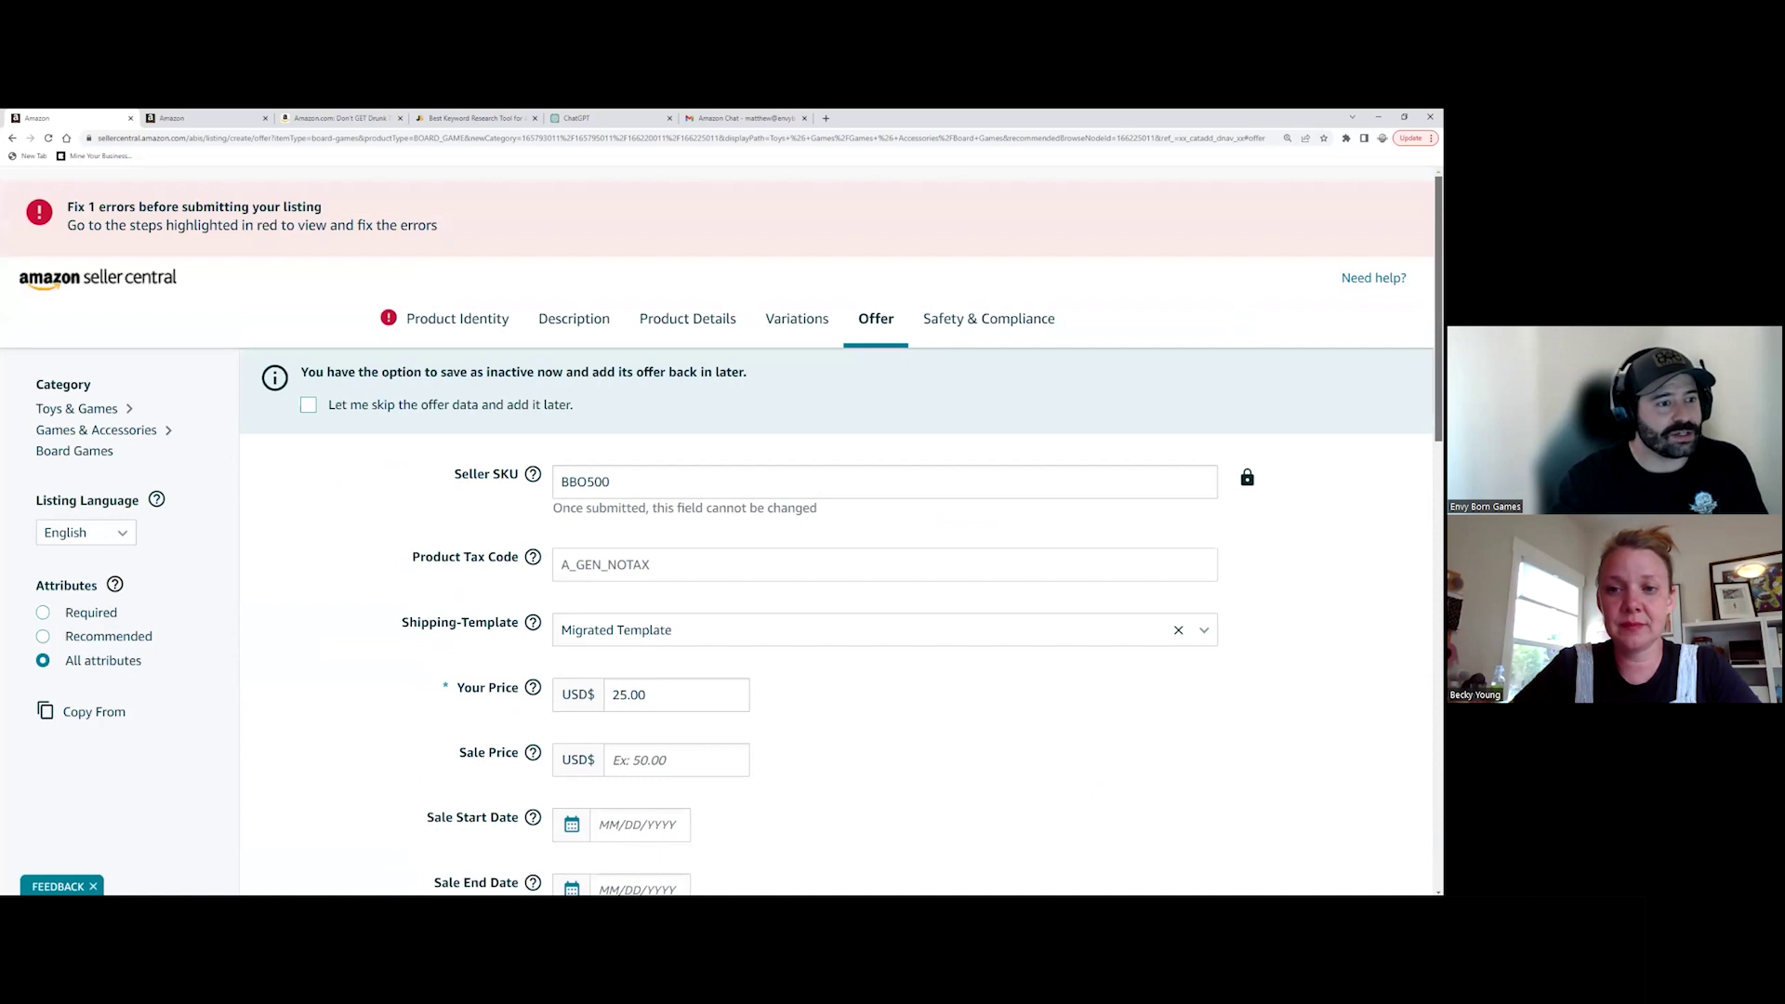
Step: Open the listing's Safety & Compliance section and look over its certification attributes
left_click(976, 318)
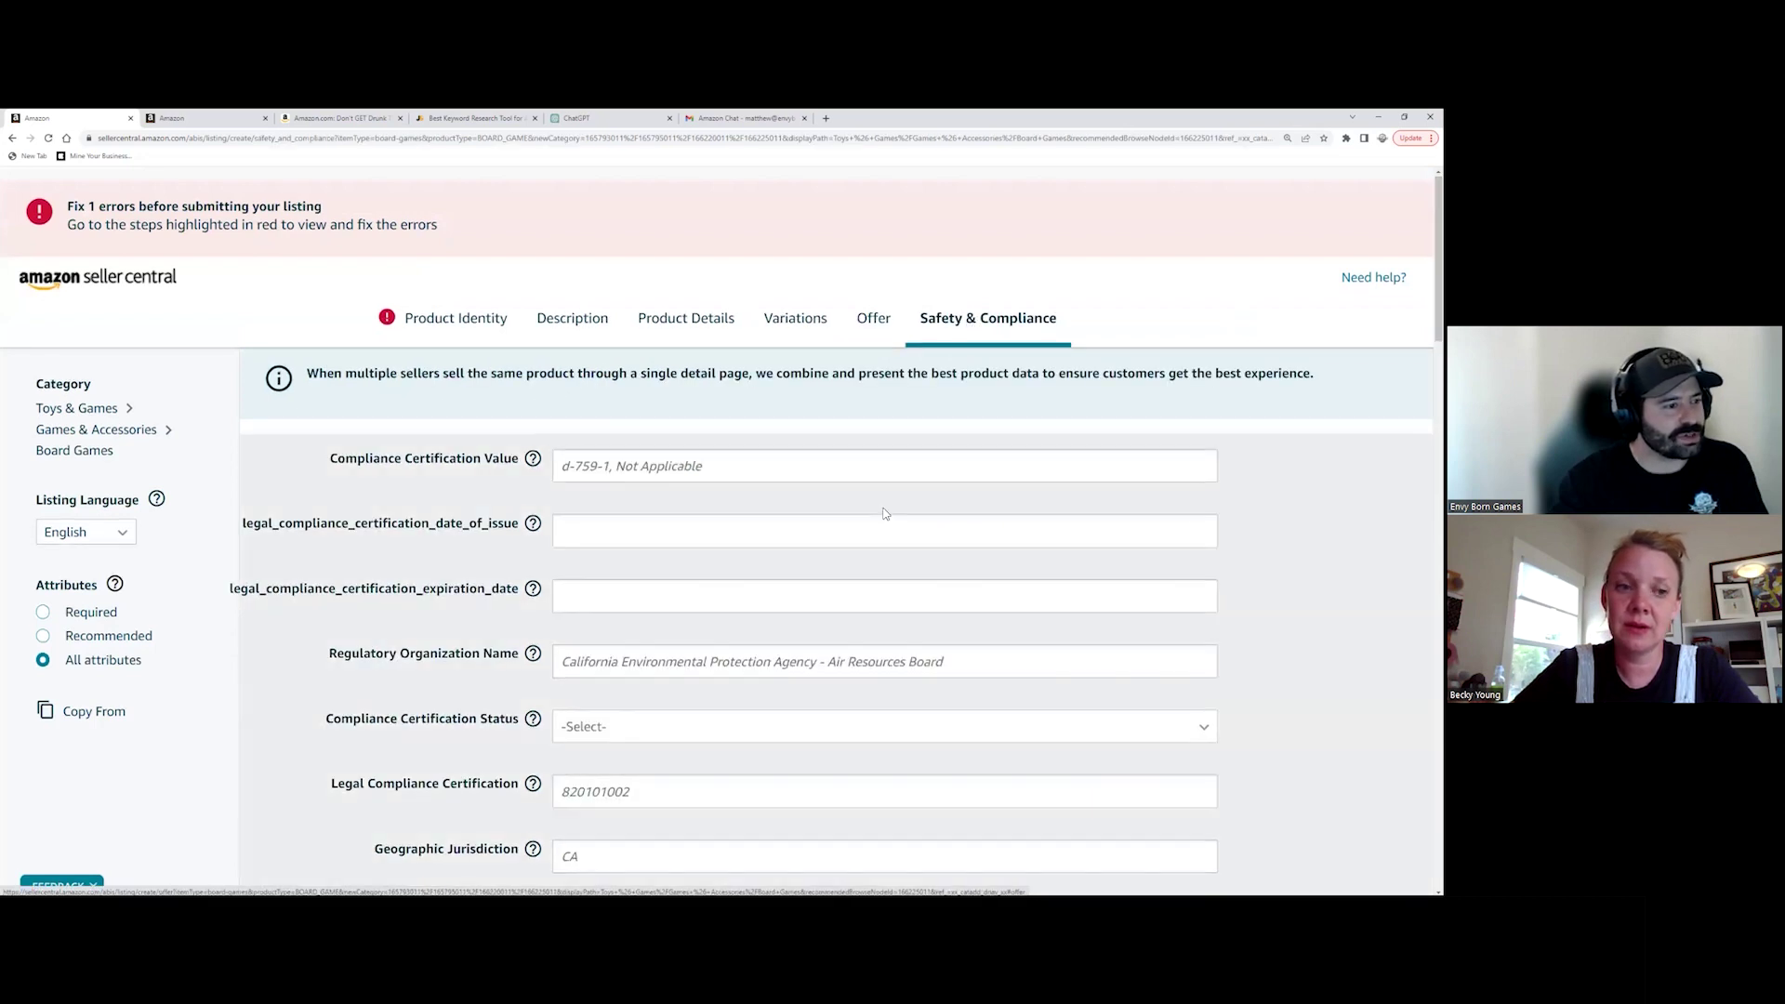
scroll(884, 513, "down", 3)
scroll(884, 513, "up", 3)
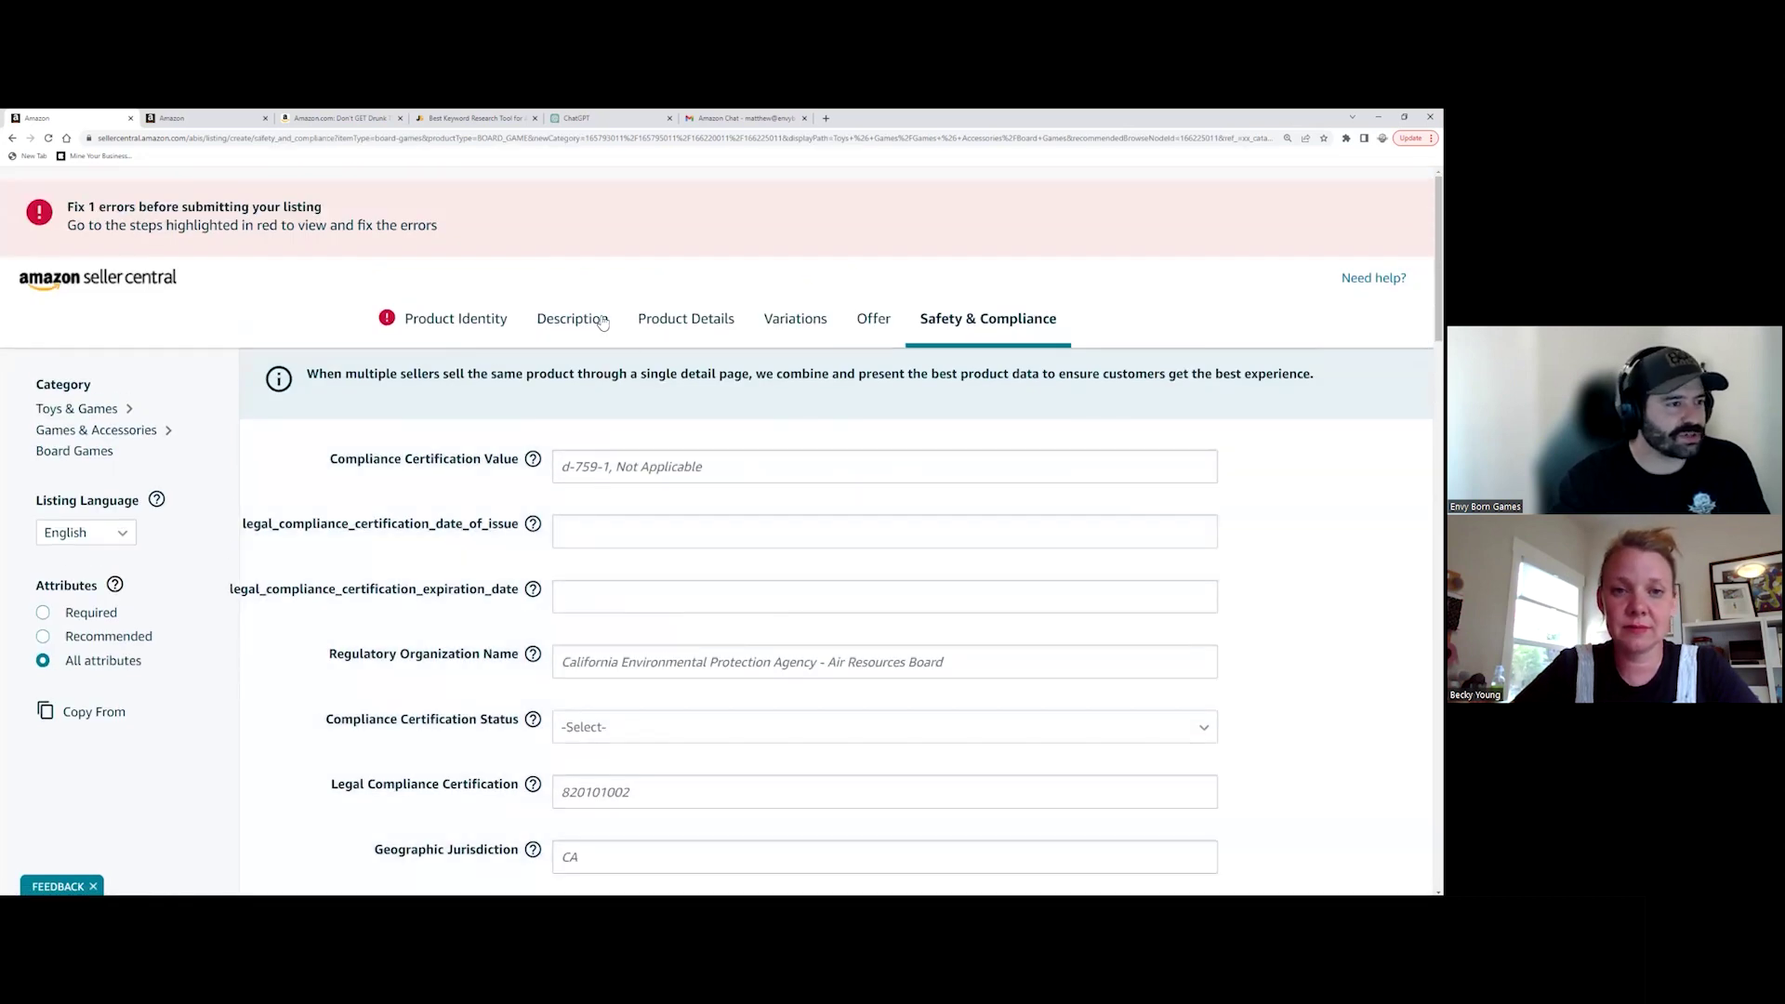
Step: Recheck the filled-in Description and the available variation types, and return to the Offer section
left_click(602, 321)
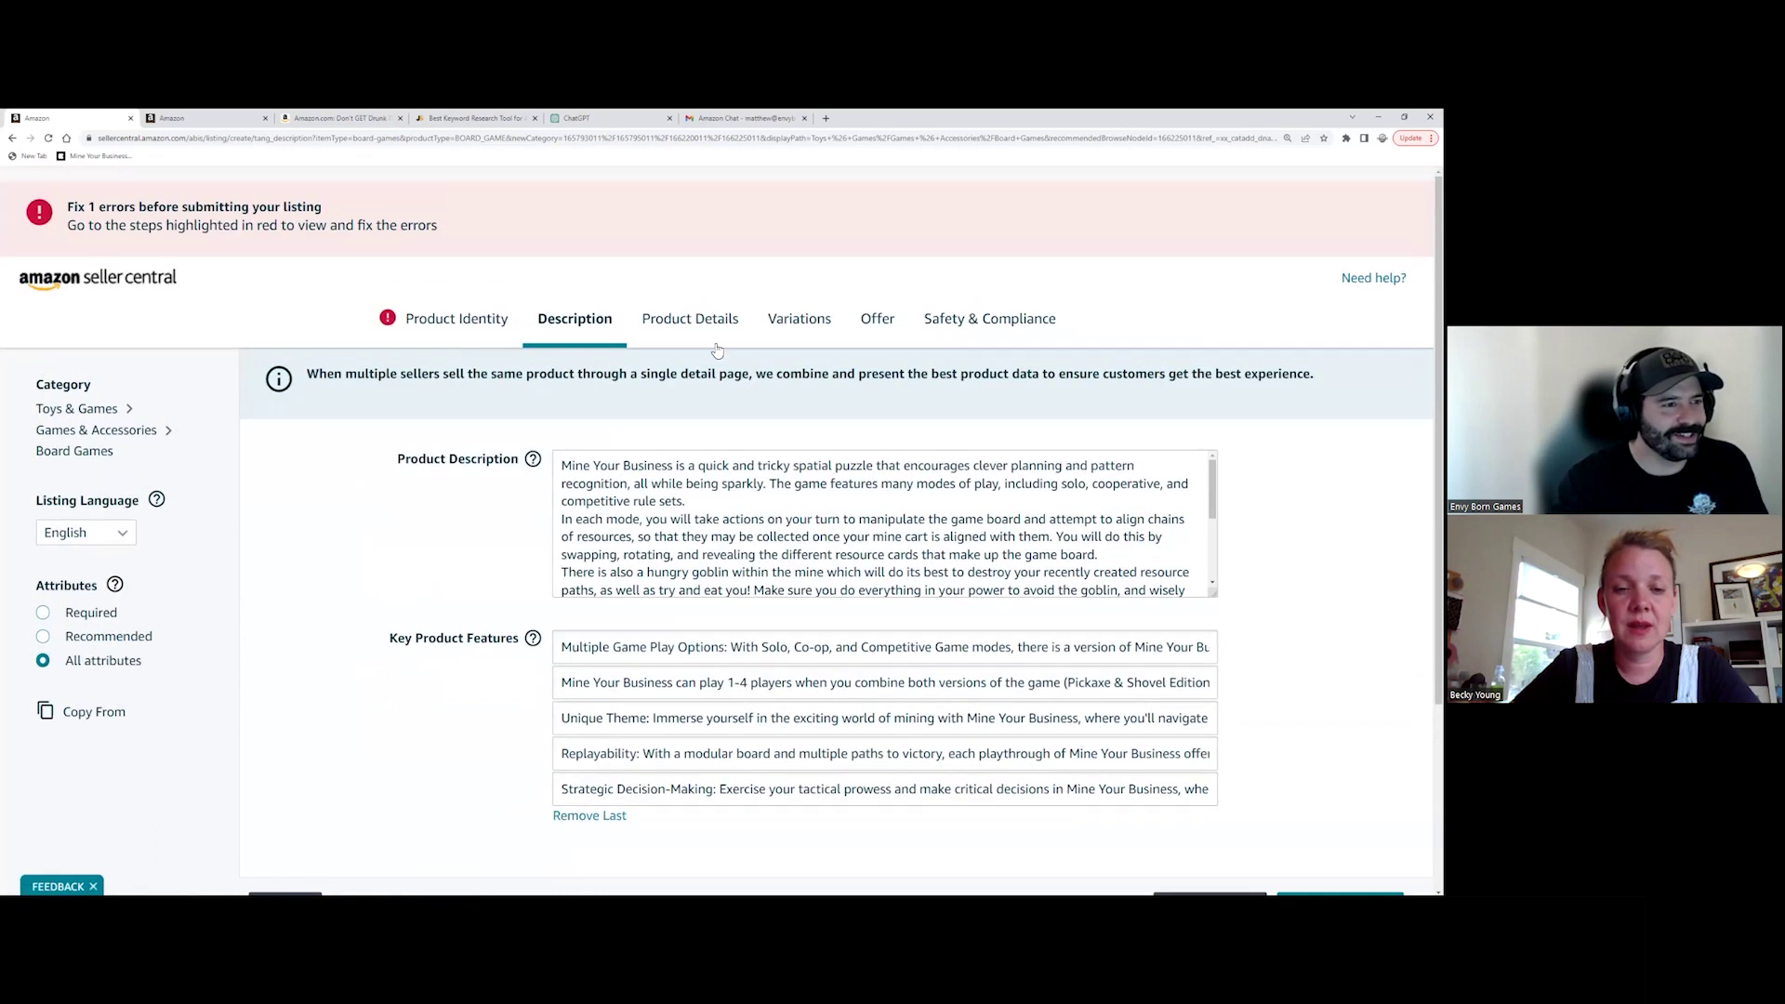
left_click(705, 323)
left_click(807, 325)
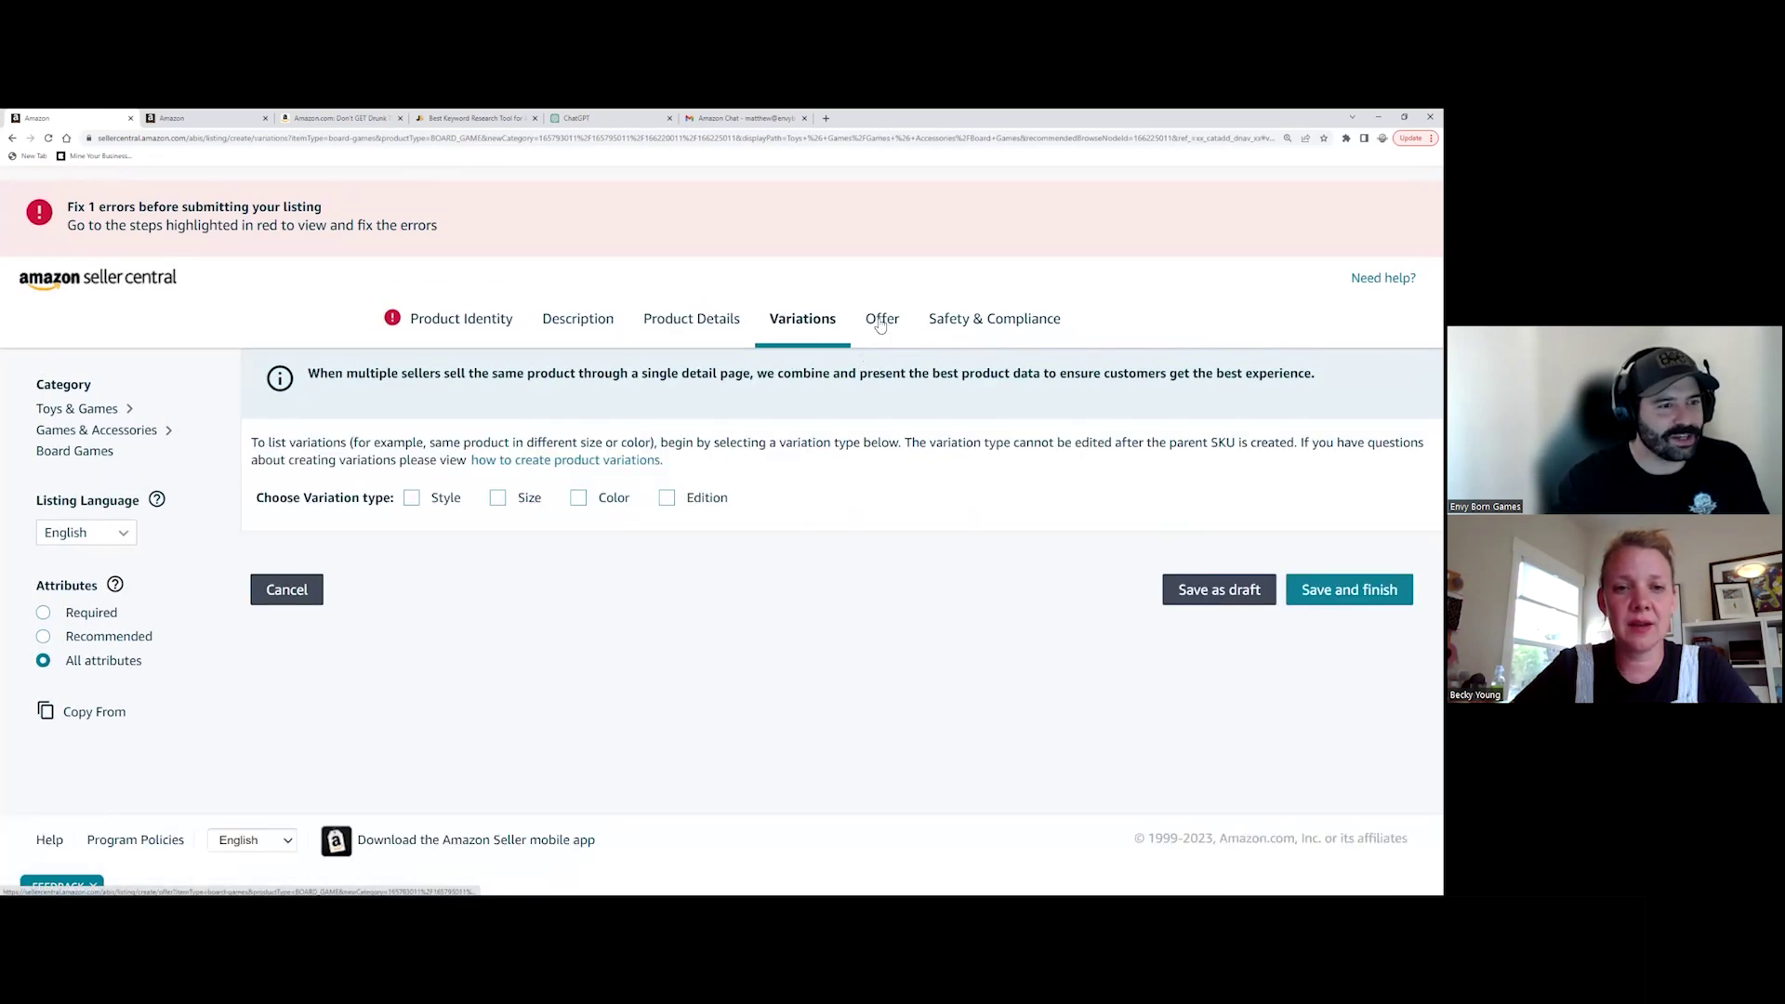
left_click(880, 324)
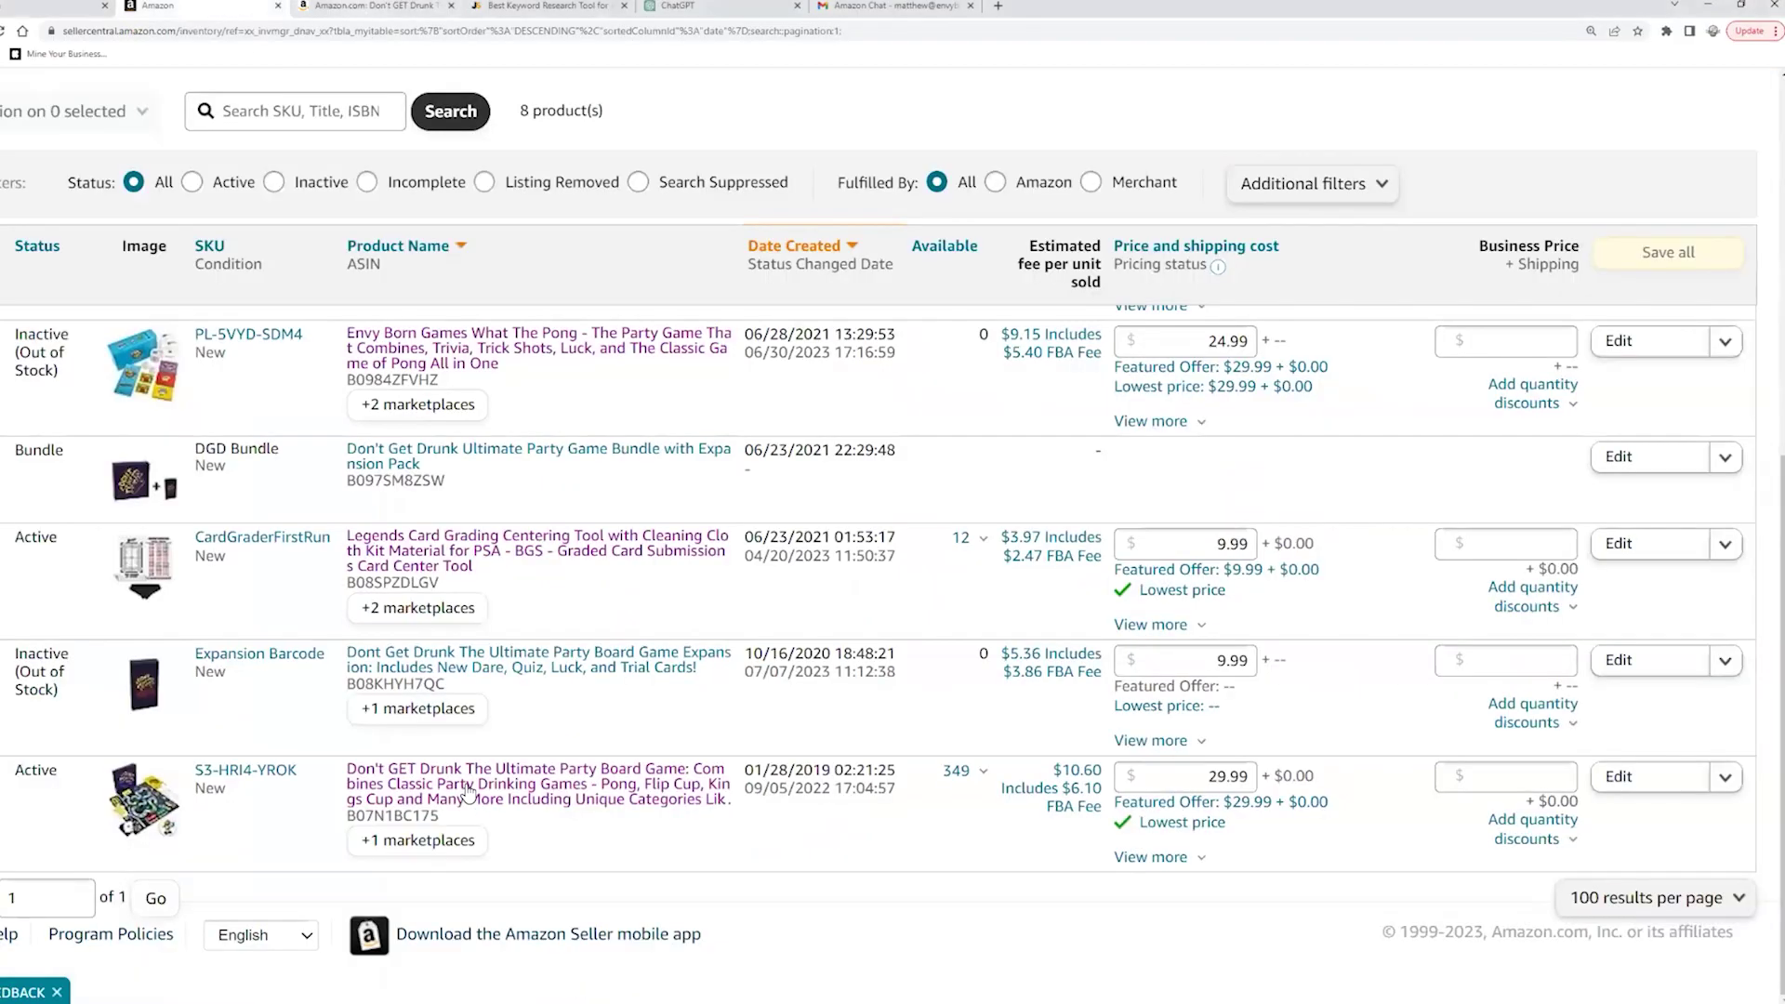
Step: Open the Don't GET Drunk board game's product page from the inventory and preview its box, contents and card images
left_click(468, 790)
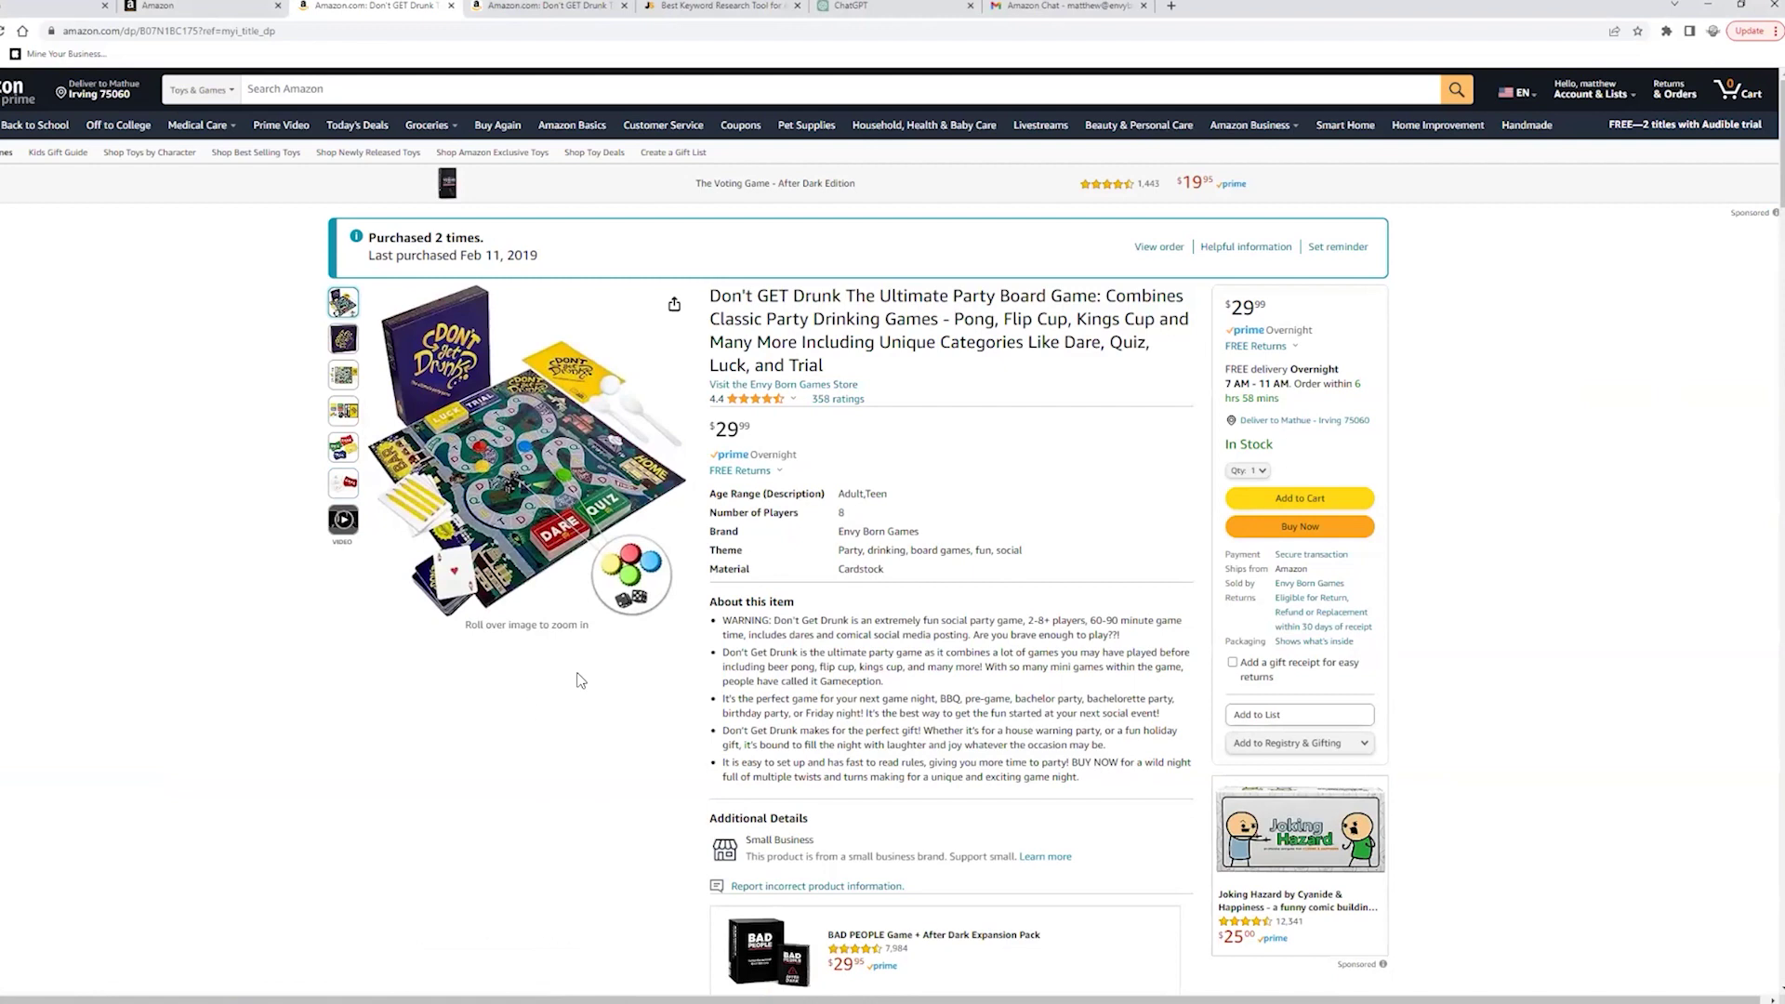
mouse_move(609, 595)
mouse_move(338, 346)
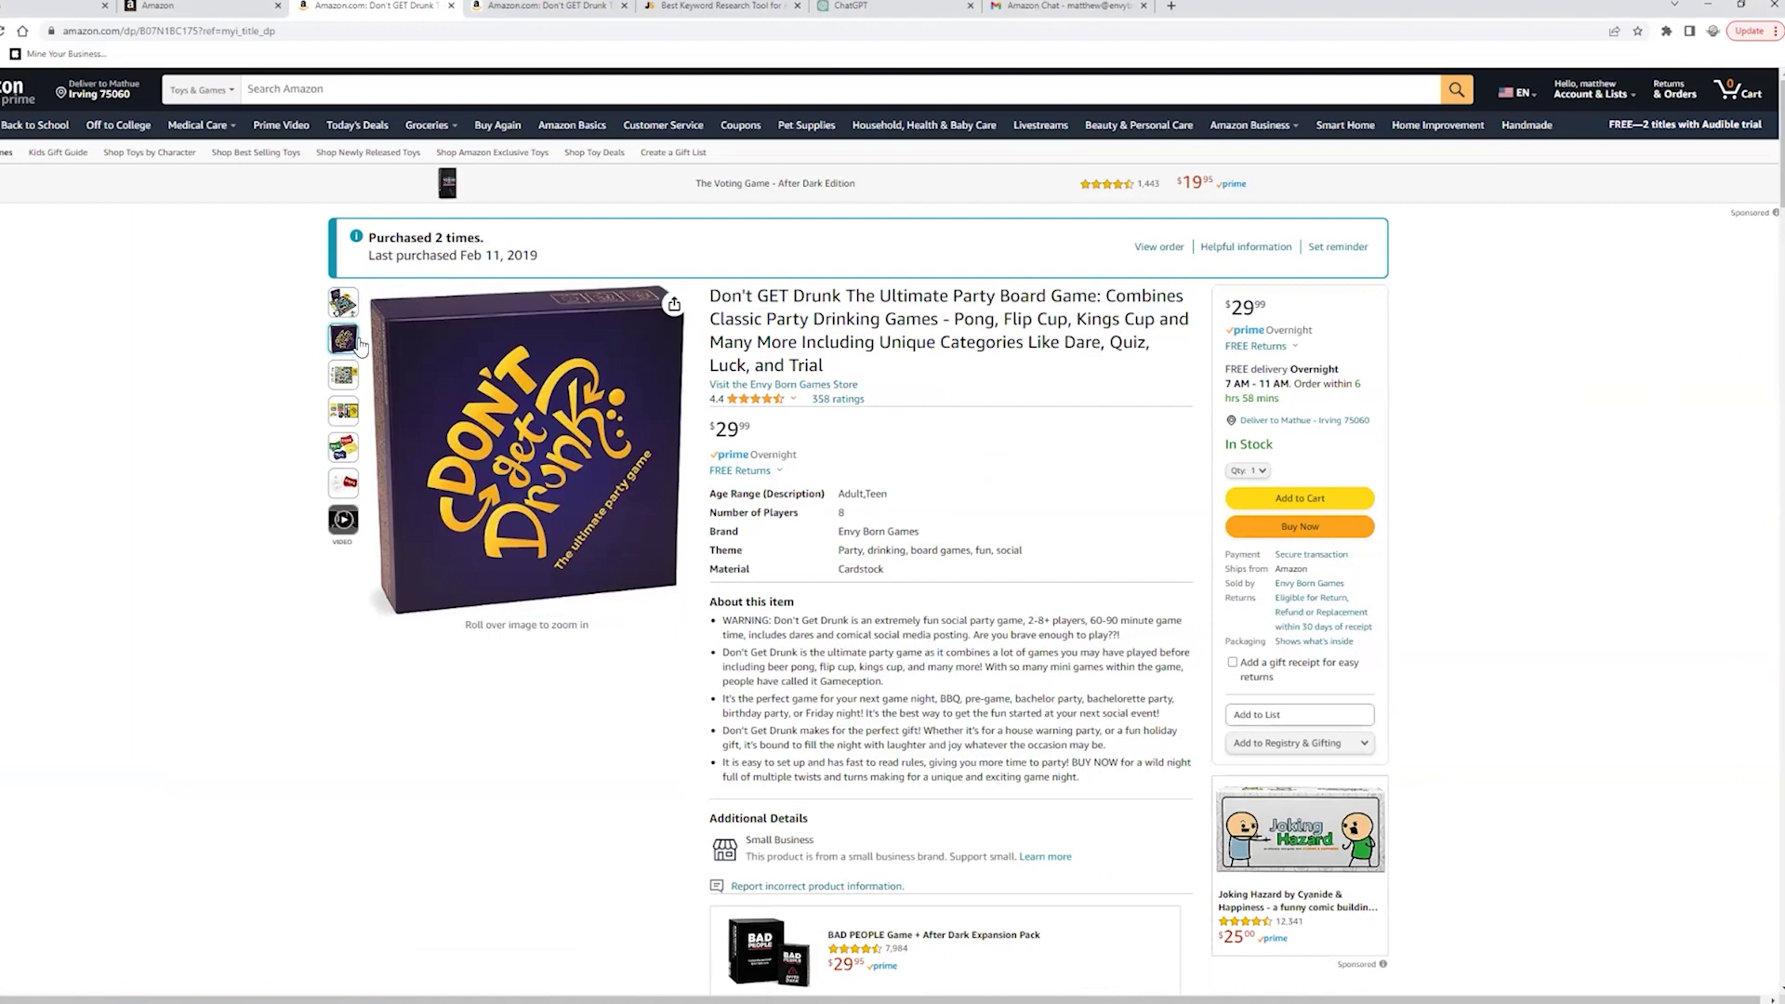
mouse_move(343, 381)
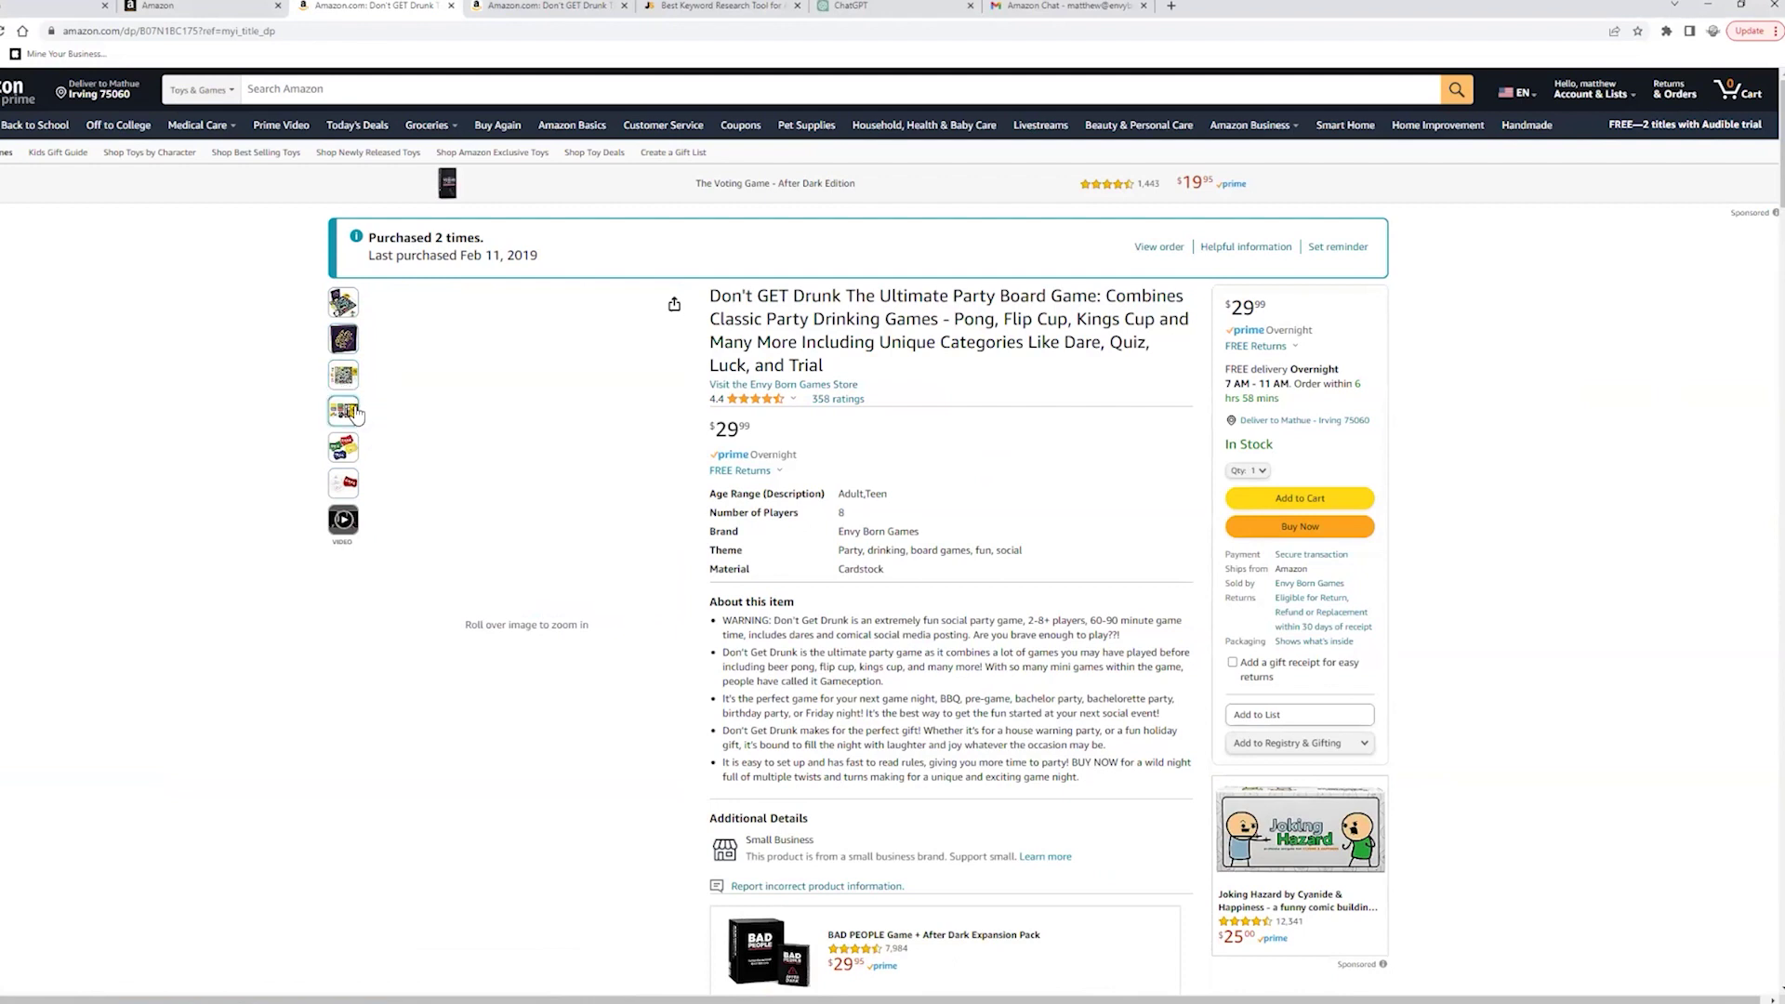
mouse_move(350, 416)
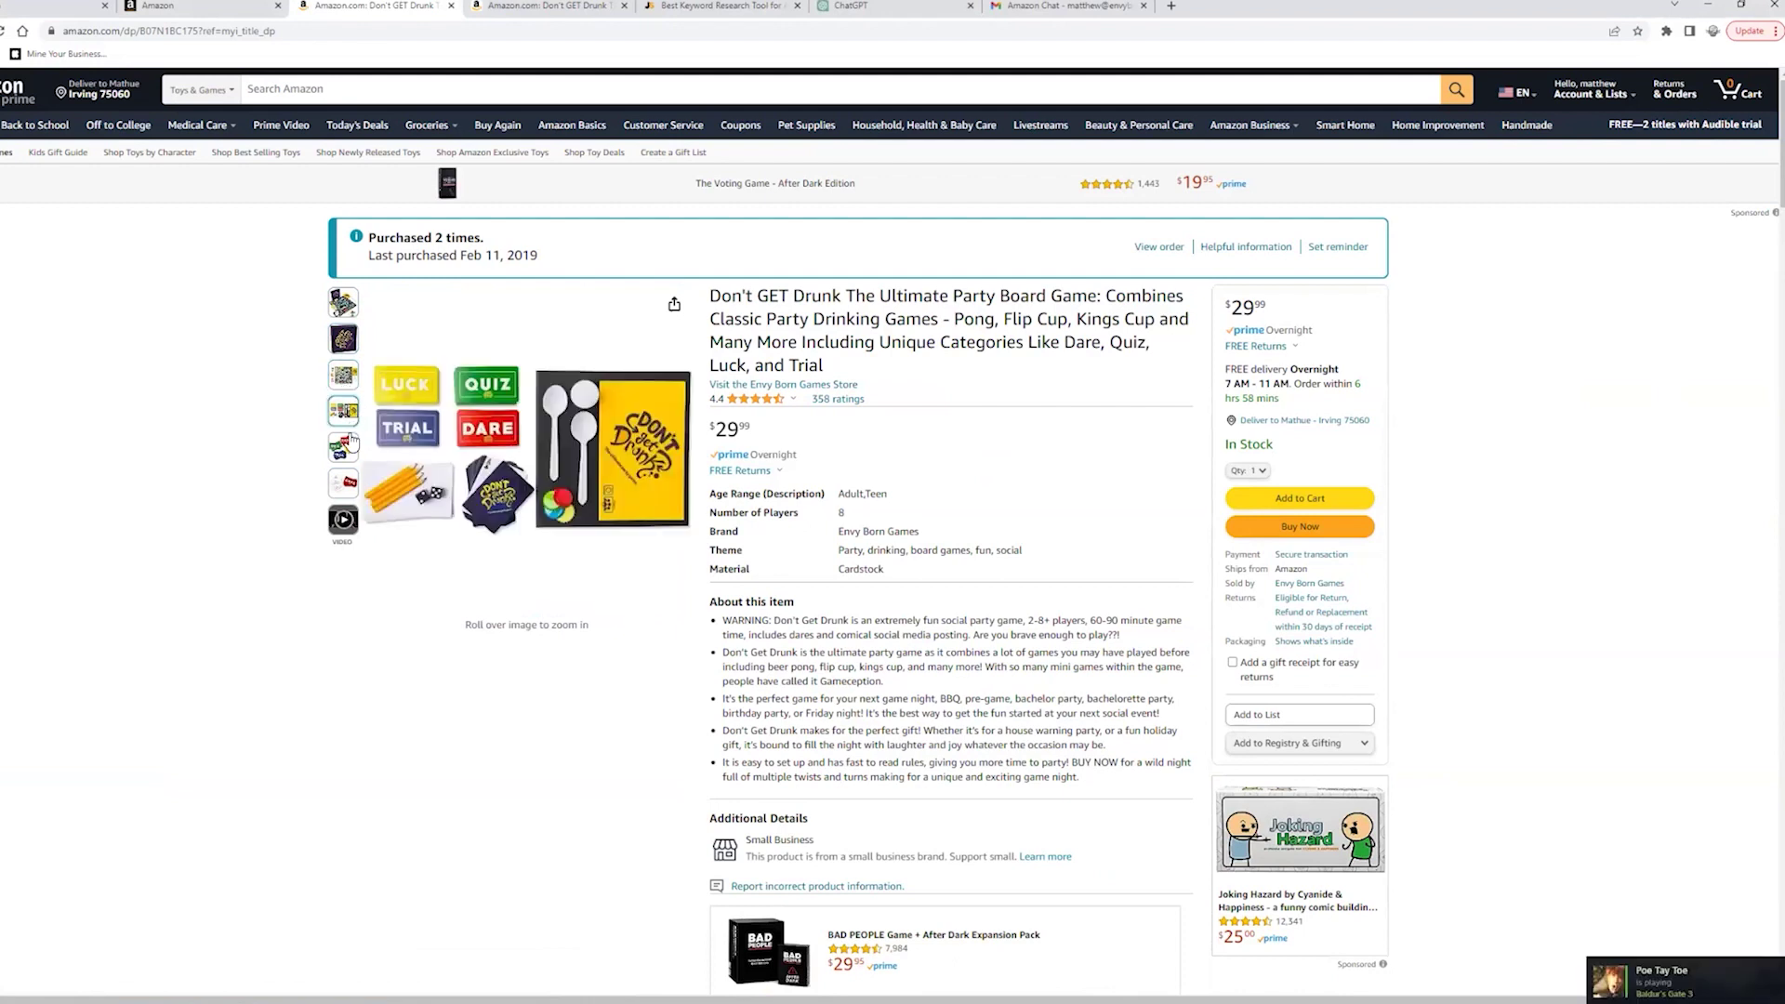
mouse_move(344, 452)
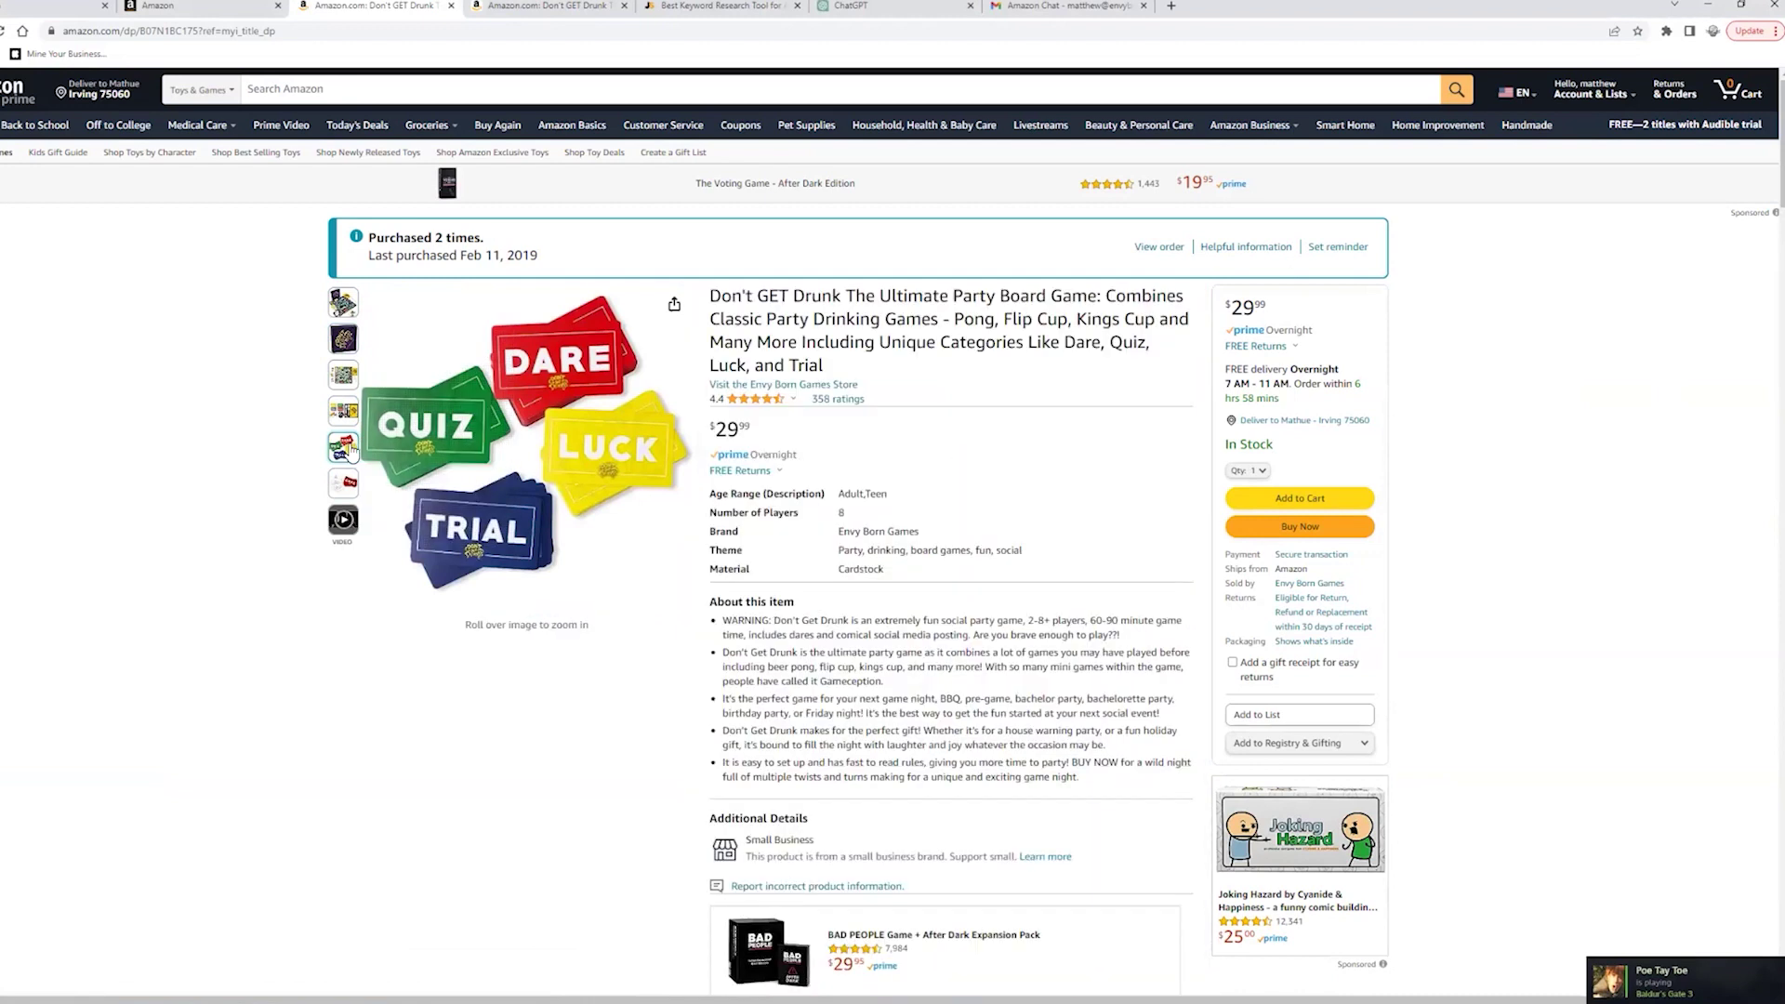
mouse_move(346, 491)
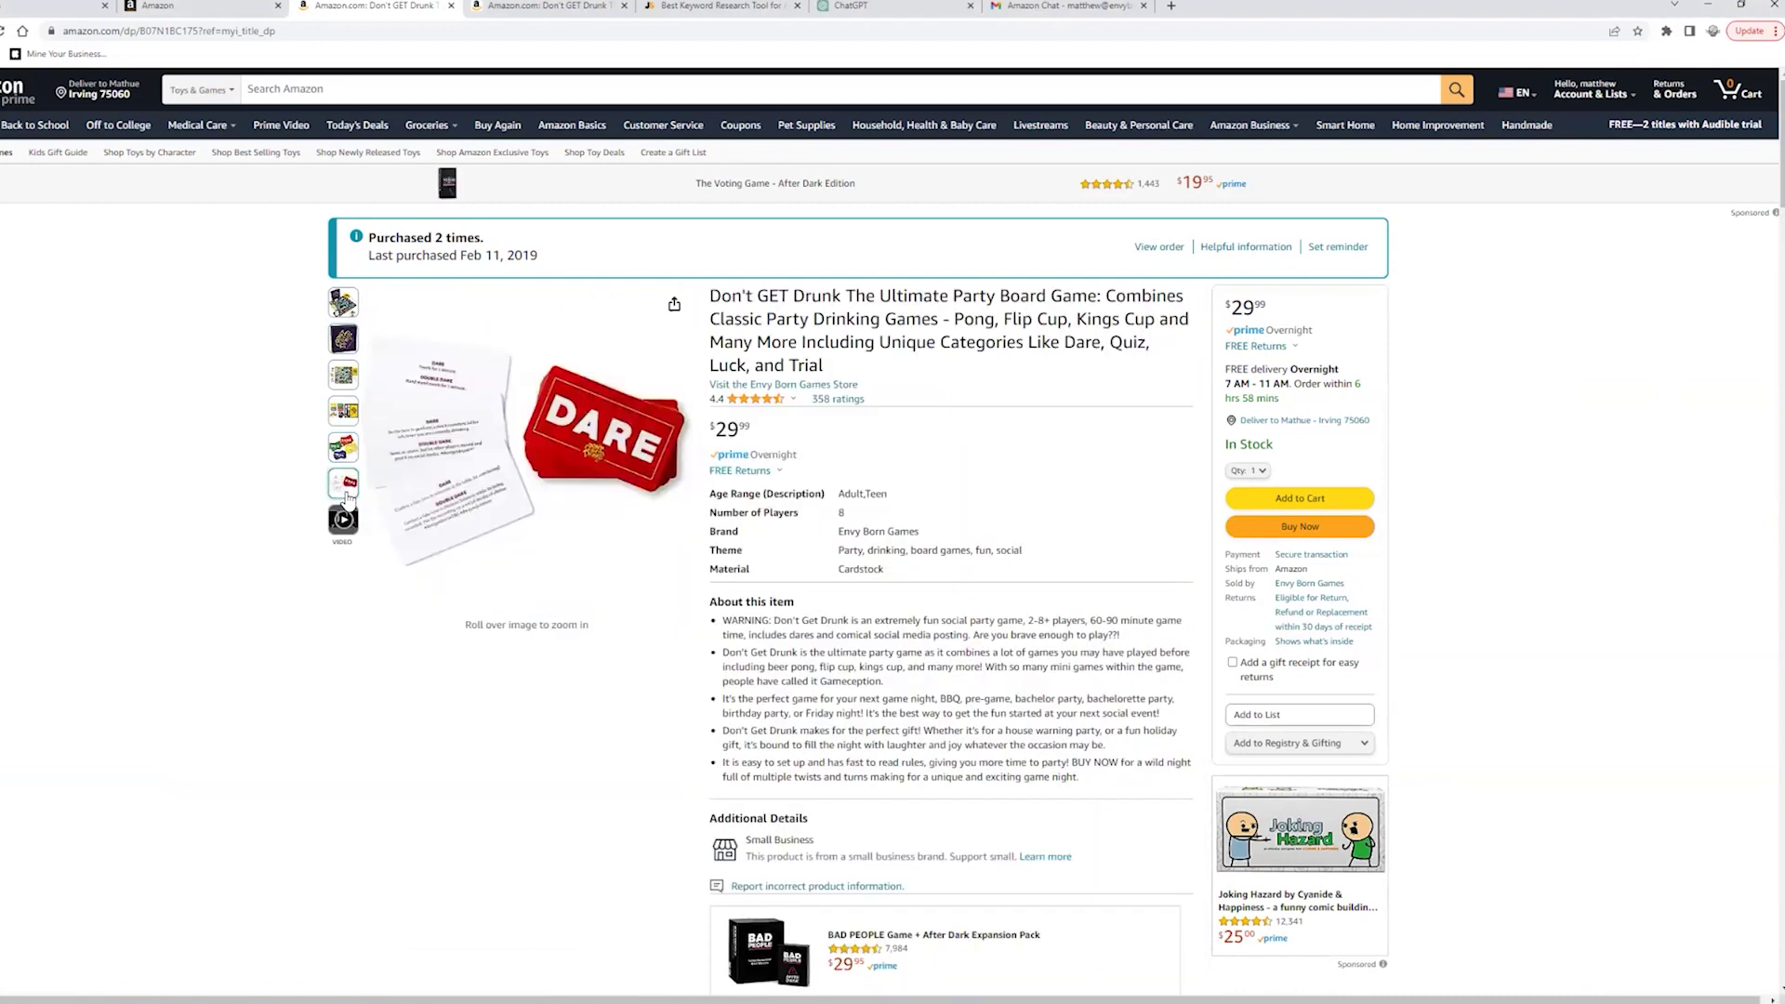
Step: Play the "Don't Get Drunk - How To Play" video from the product page's gallery and bring up its volume control
mouse_move(344, 522)
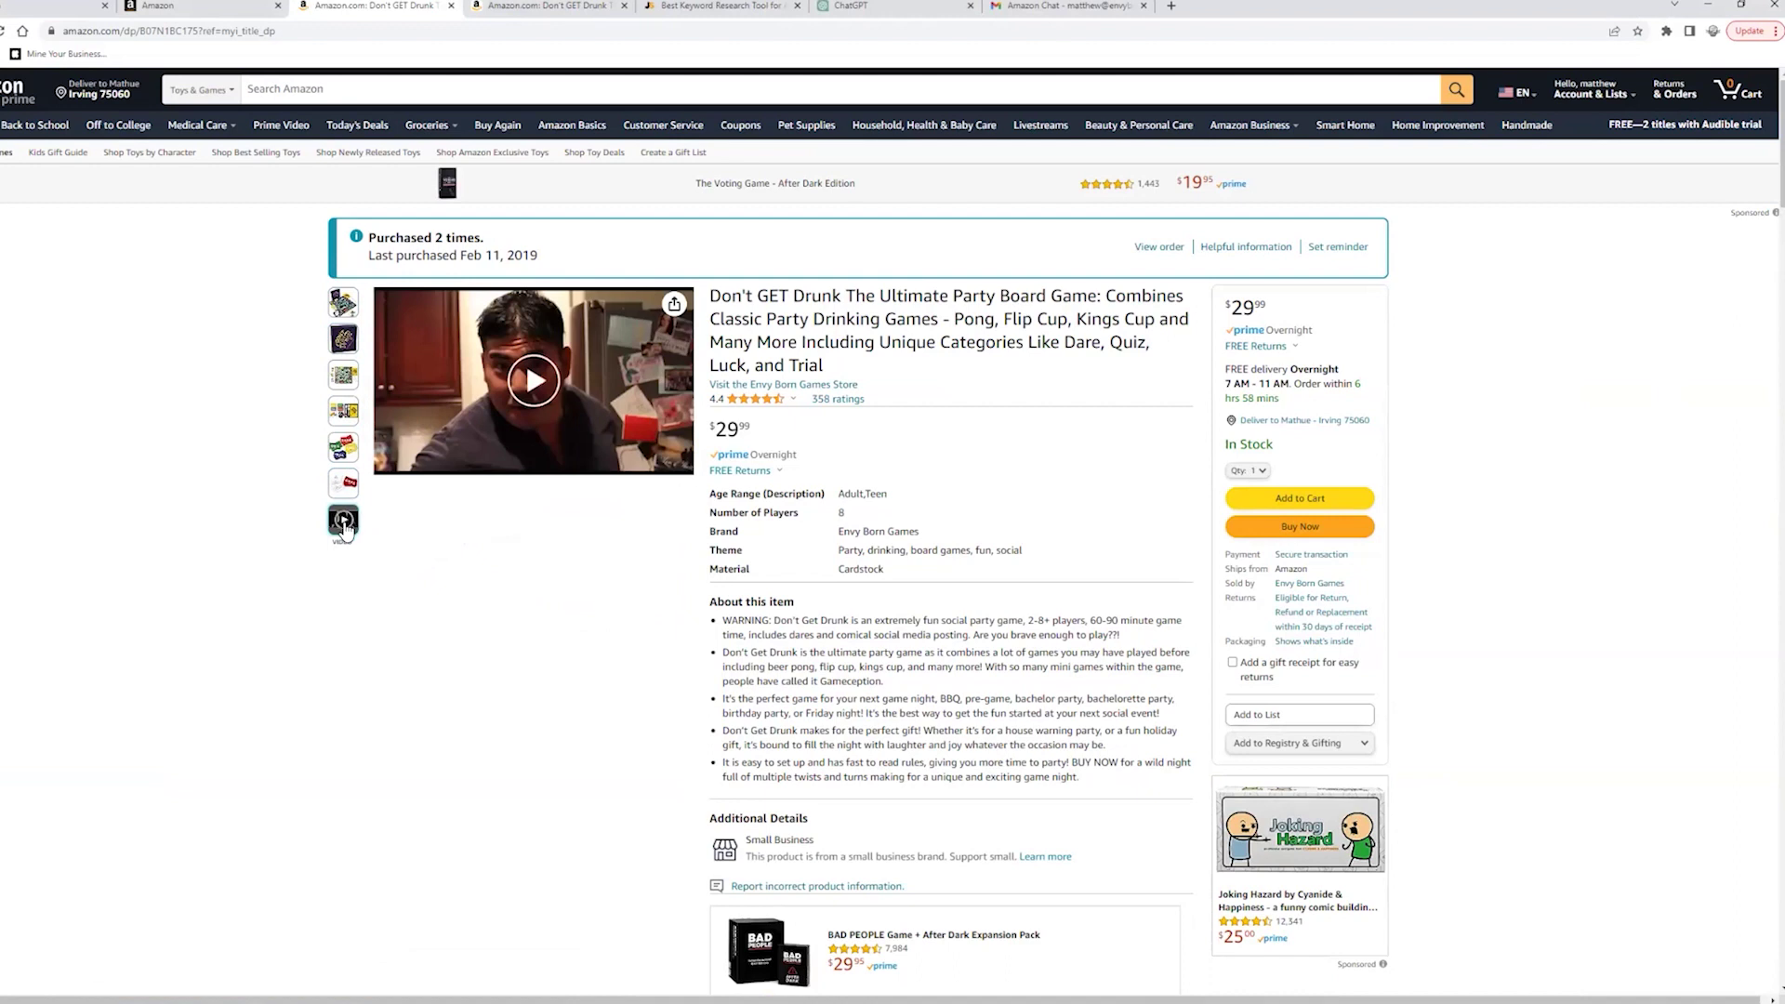
left_click(342, 526)
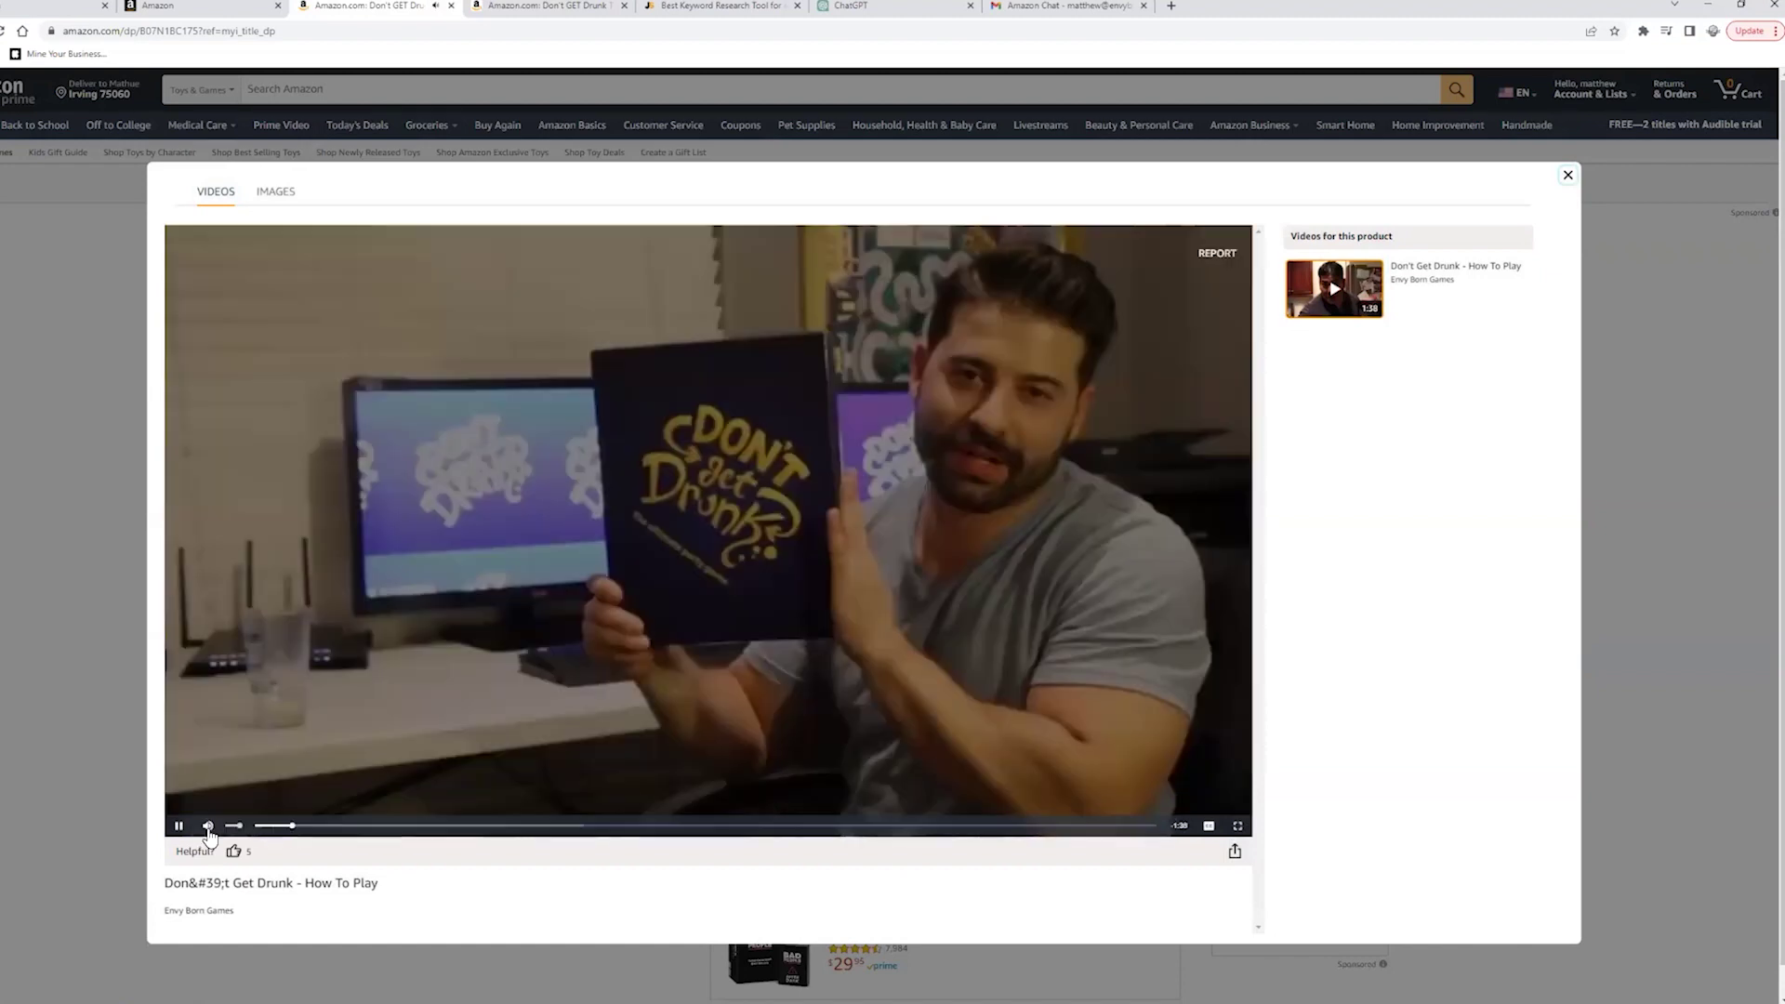
mouse_move(247, 829)
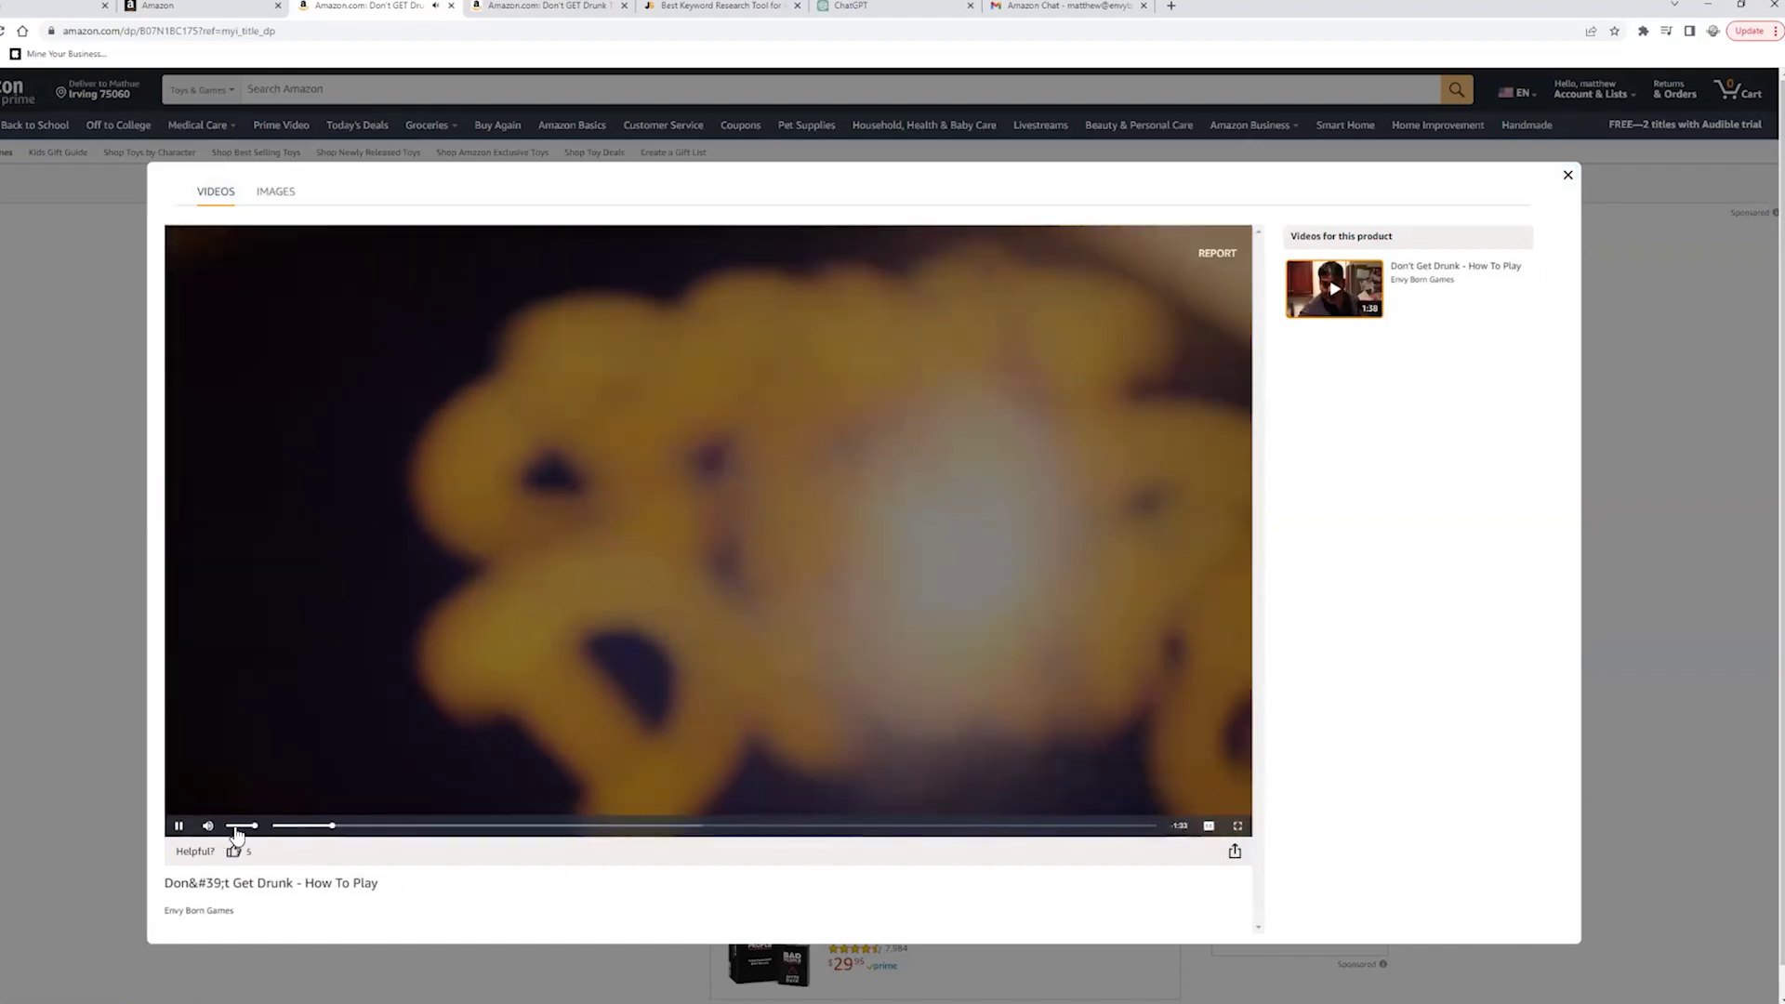
Step: Lower the how-to-play video's volume, skip through its later scenes, and close the video viewer
left_click(236, 827)
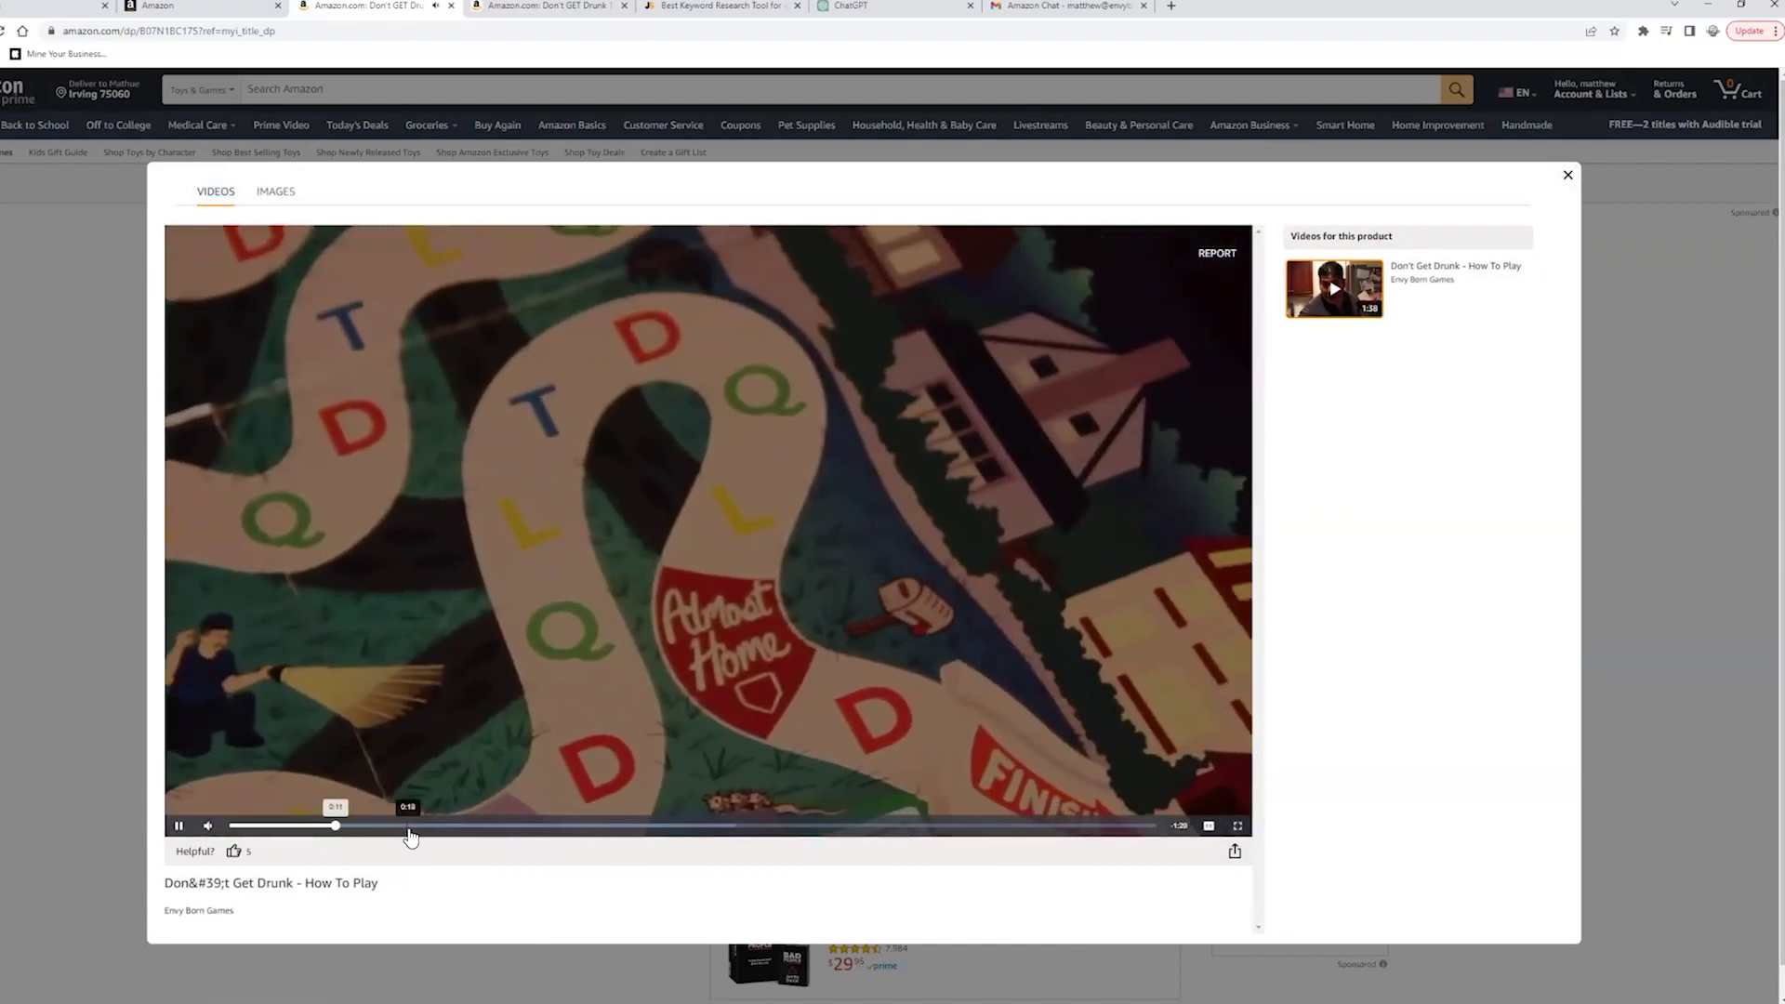
left_click(408, 828)
left_click(528, 828)
left_click(609, 827)
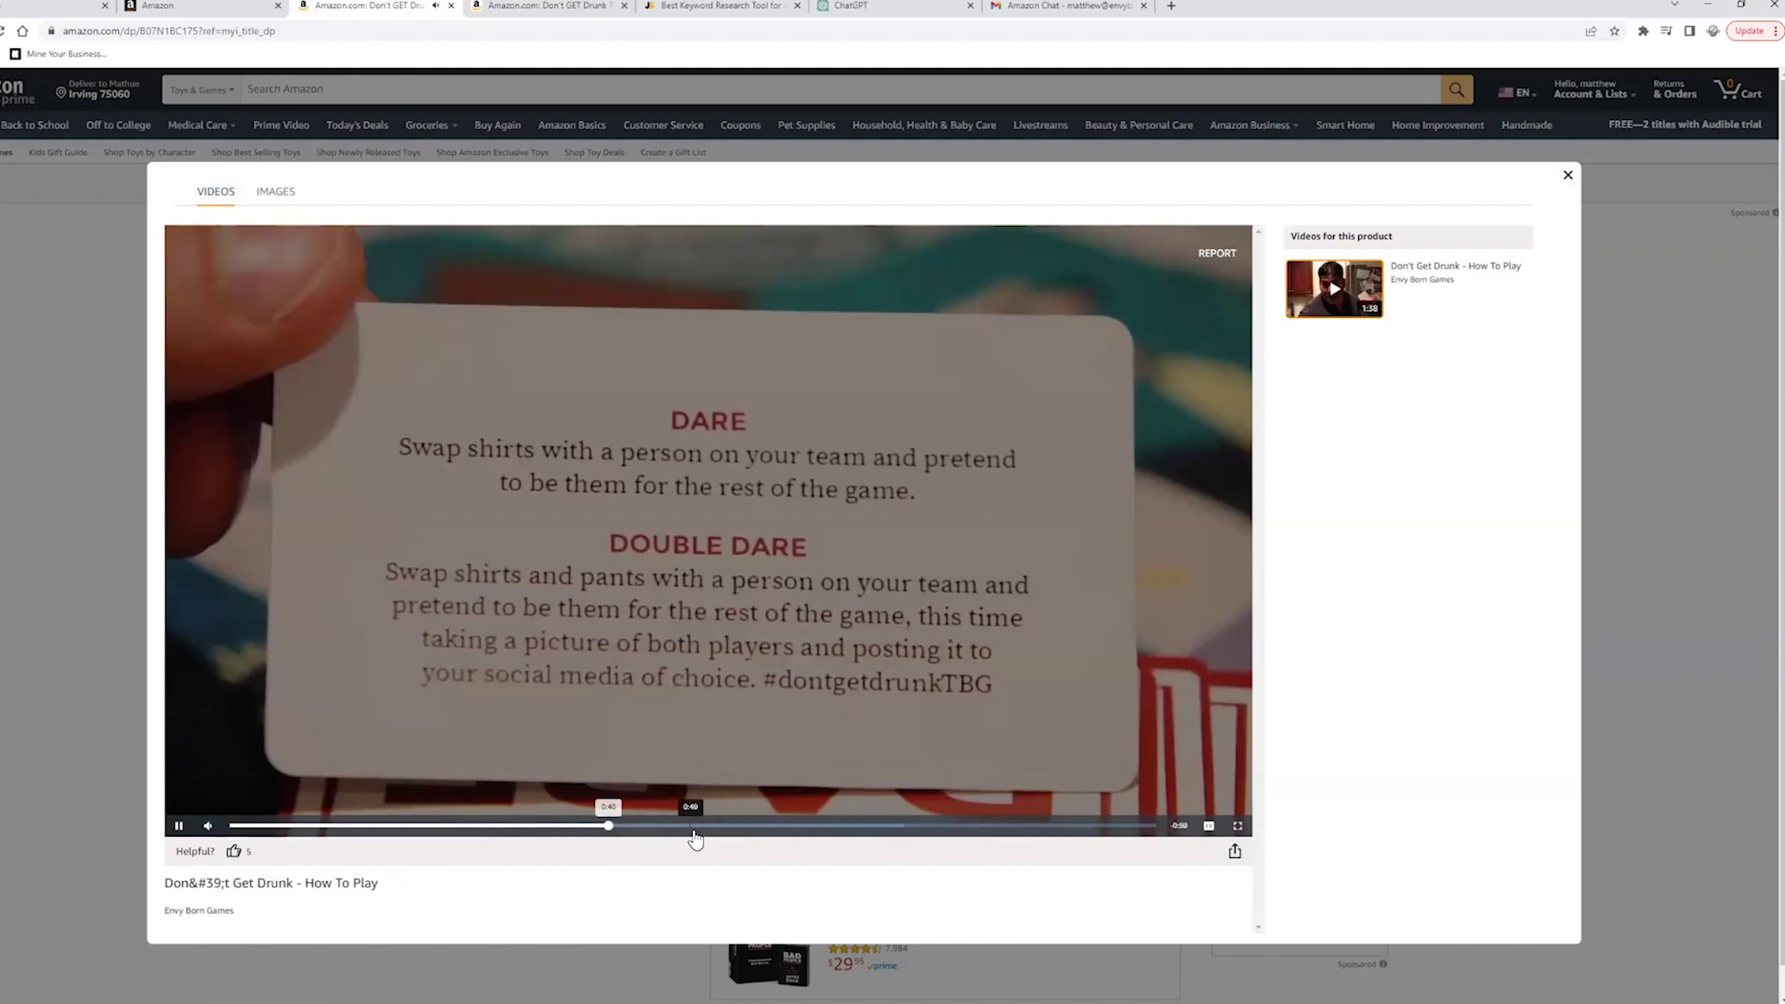
left_click(817, 827)
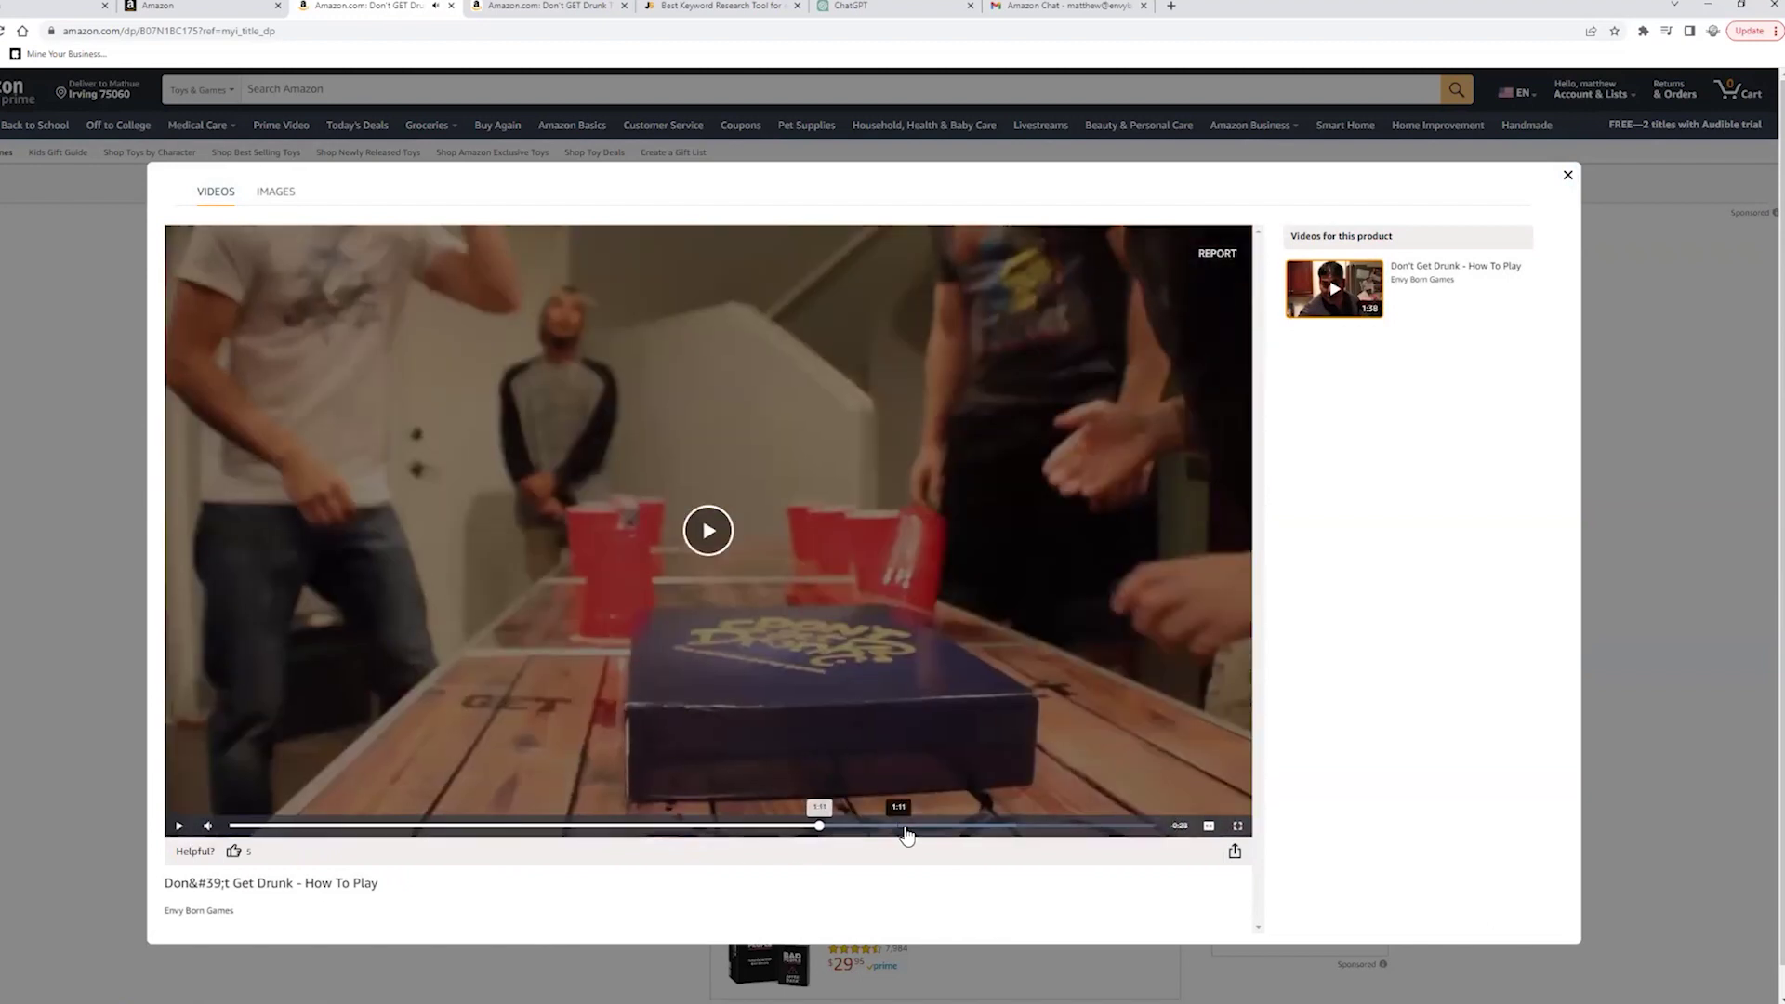
left_click(904, 827)
key("space")
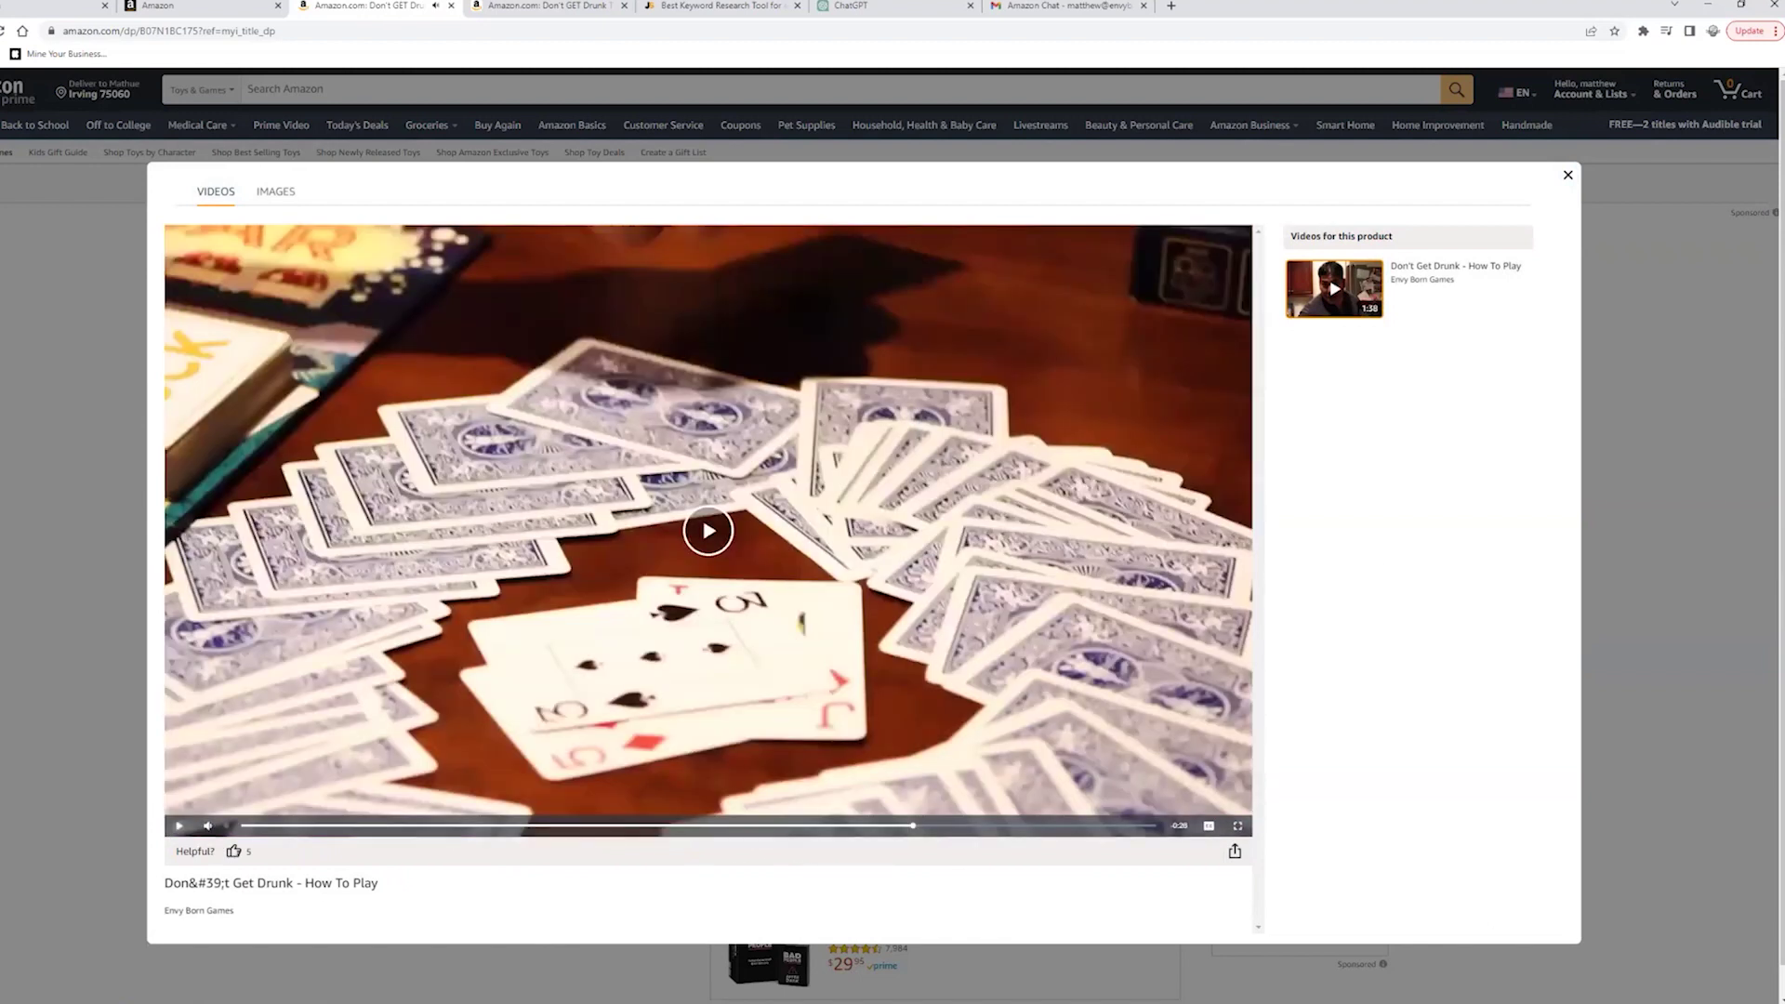
key("Escape")
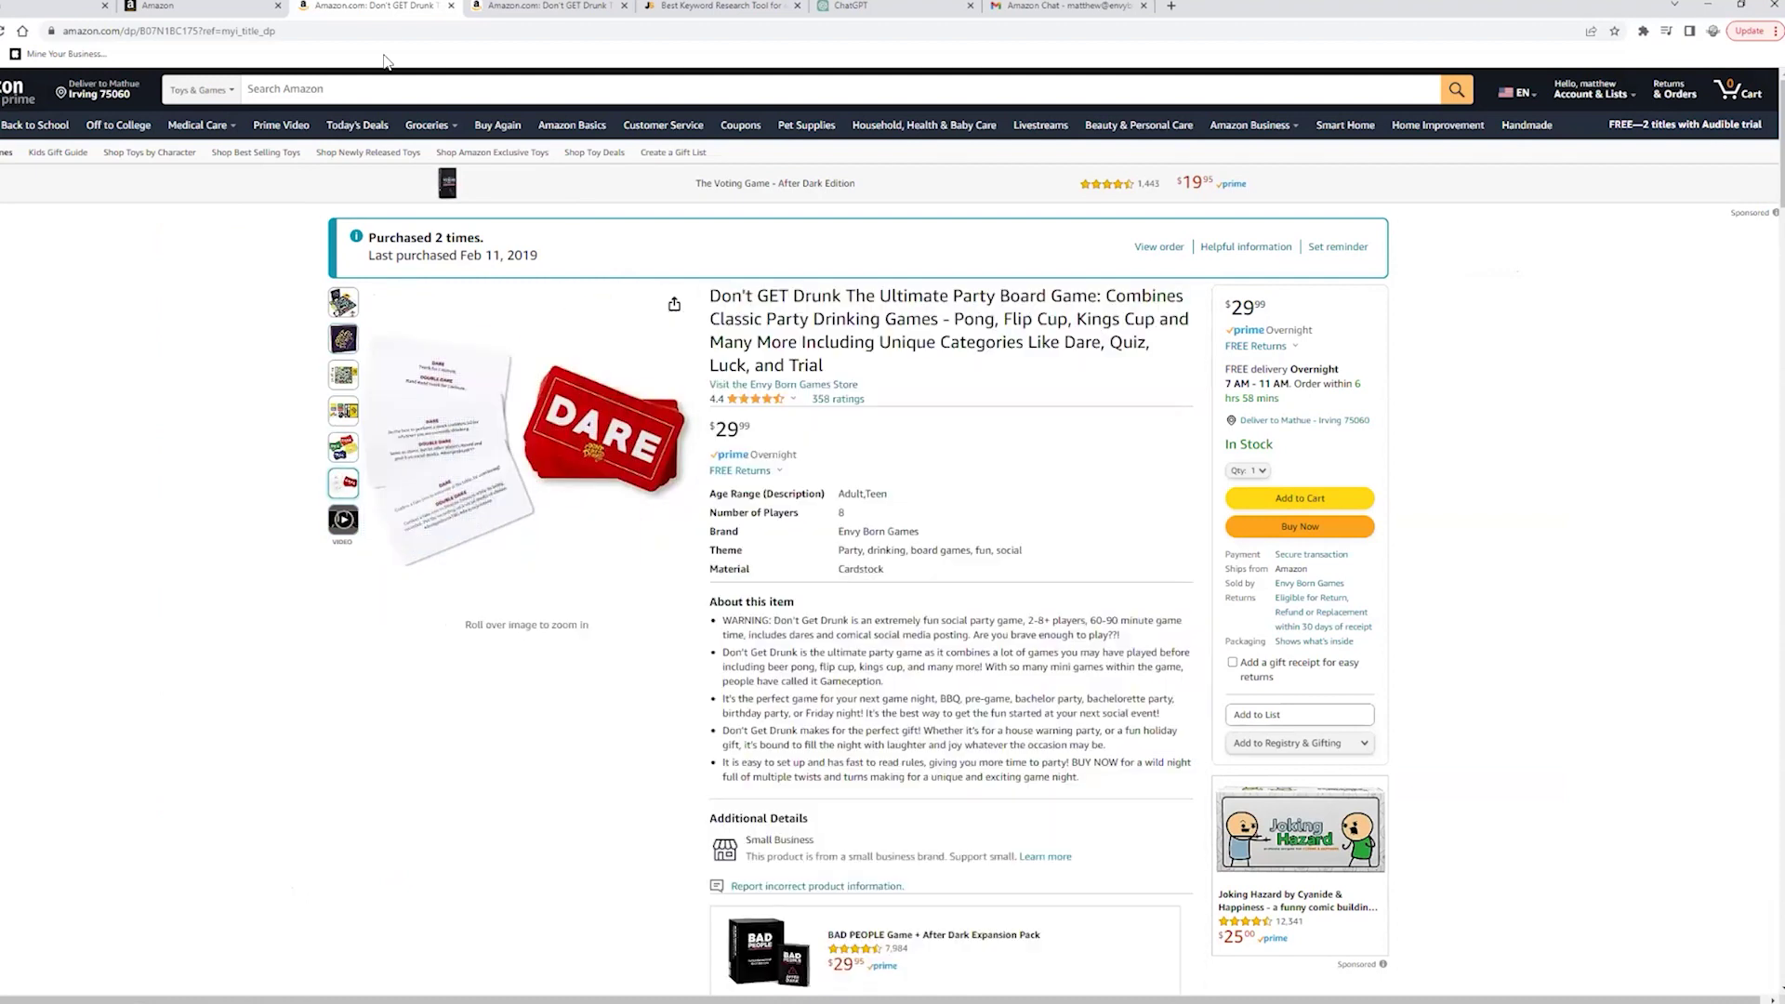
Step: Search Toys & Games for "uno card game" in the other Amazon shopping tab and open the UNO collectible storage tin listing
left_click(49, 9)
left_click(176, 6)
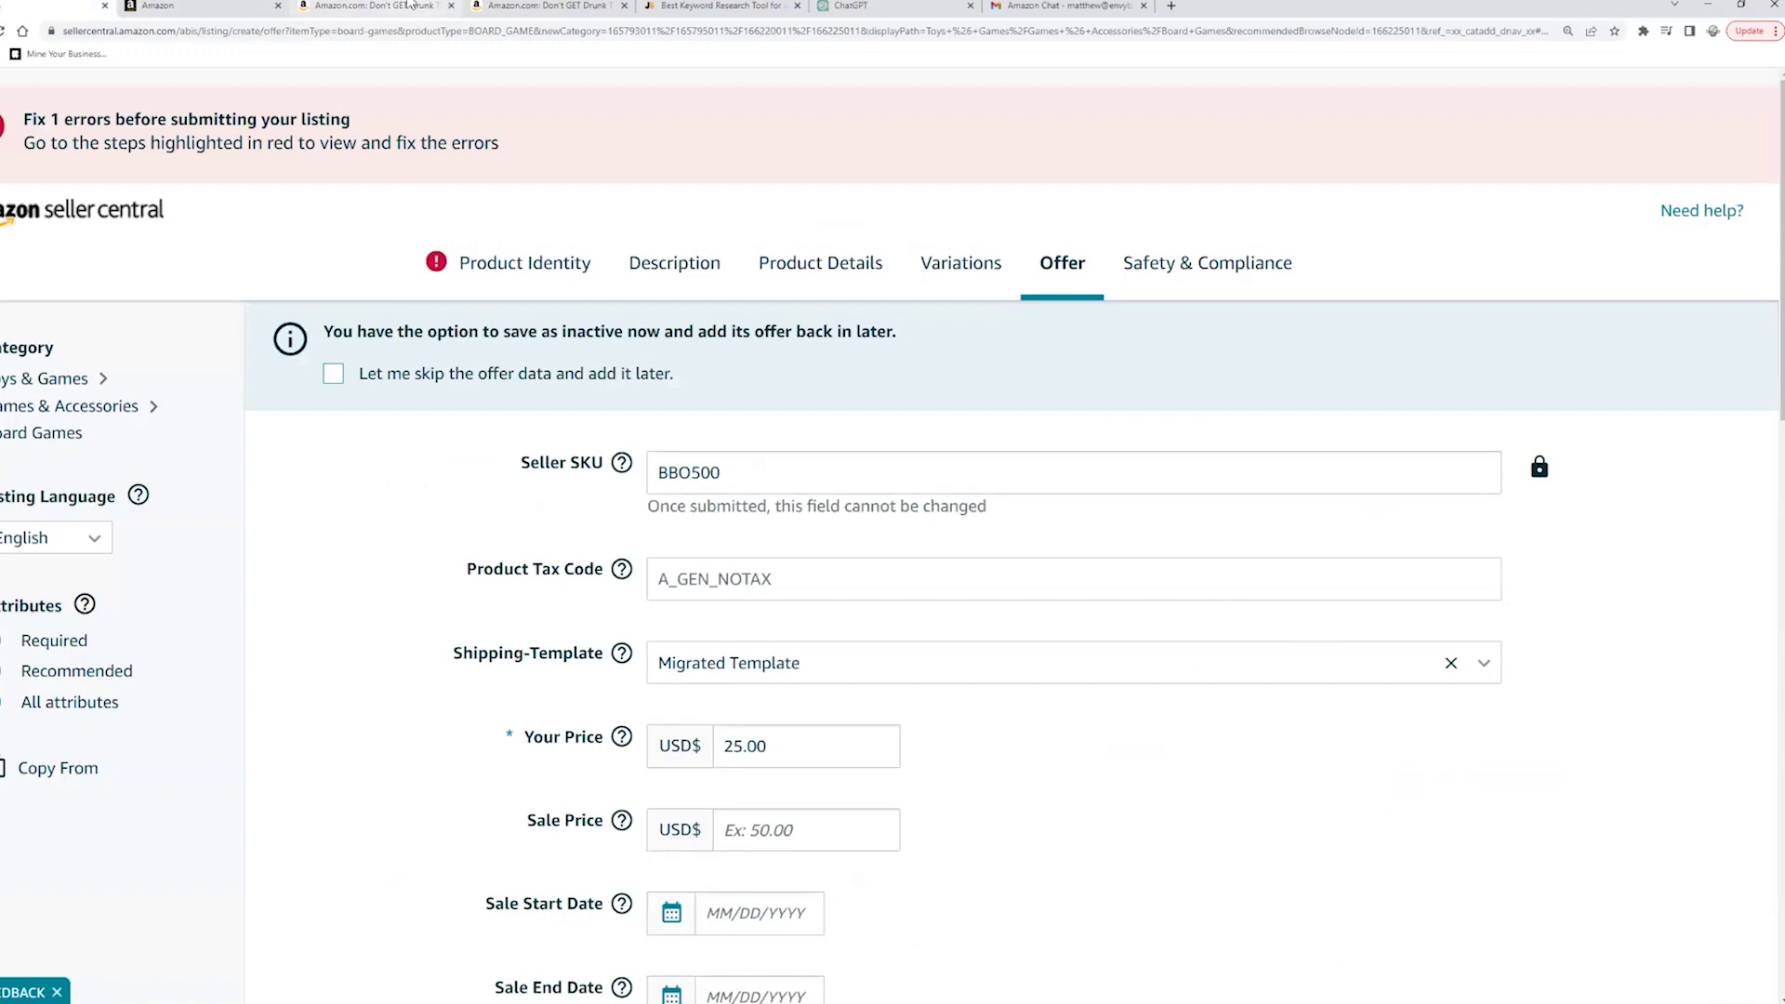
left_click(502, 6)
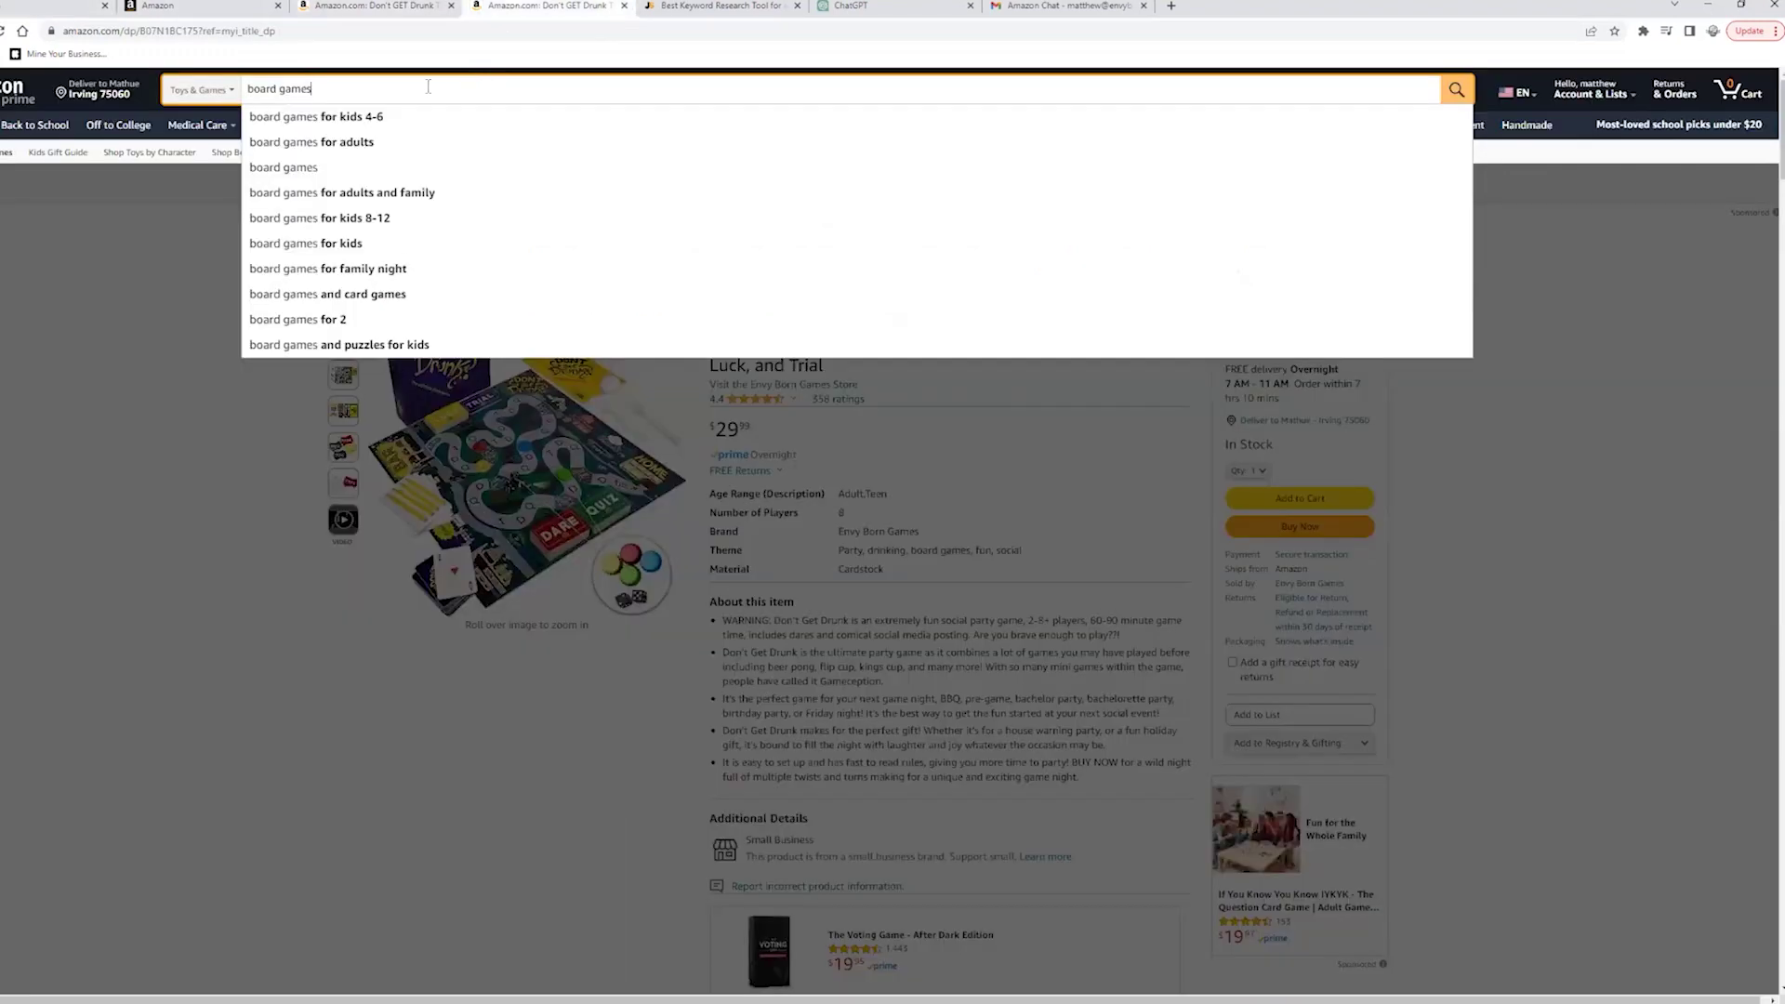
left_click(152, 92)
left_click(268, 93)
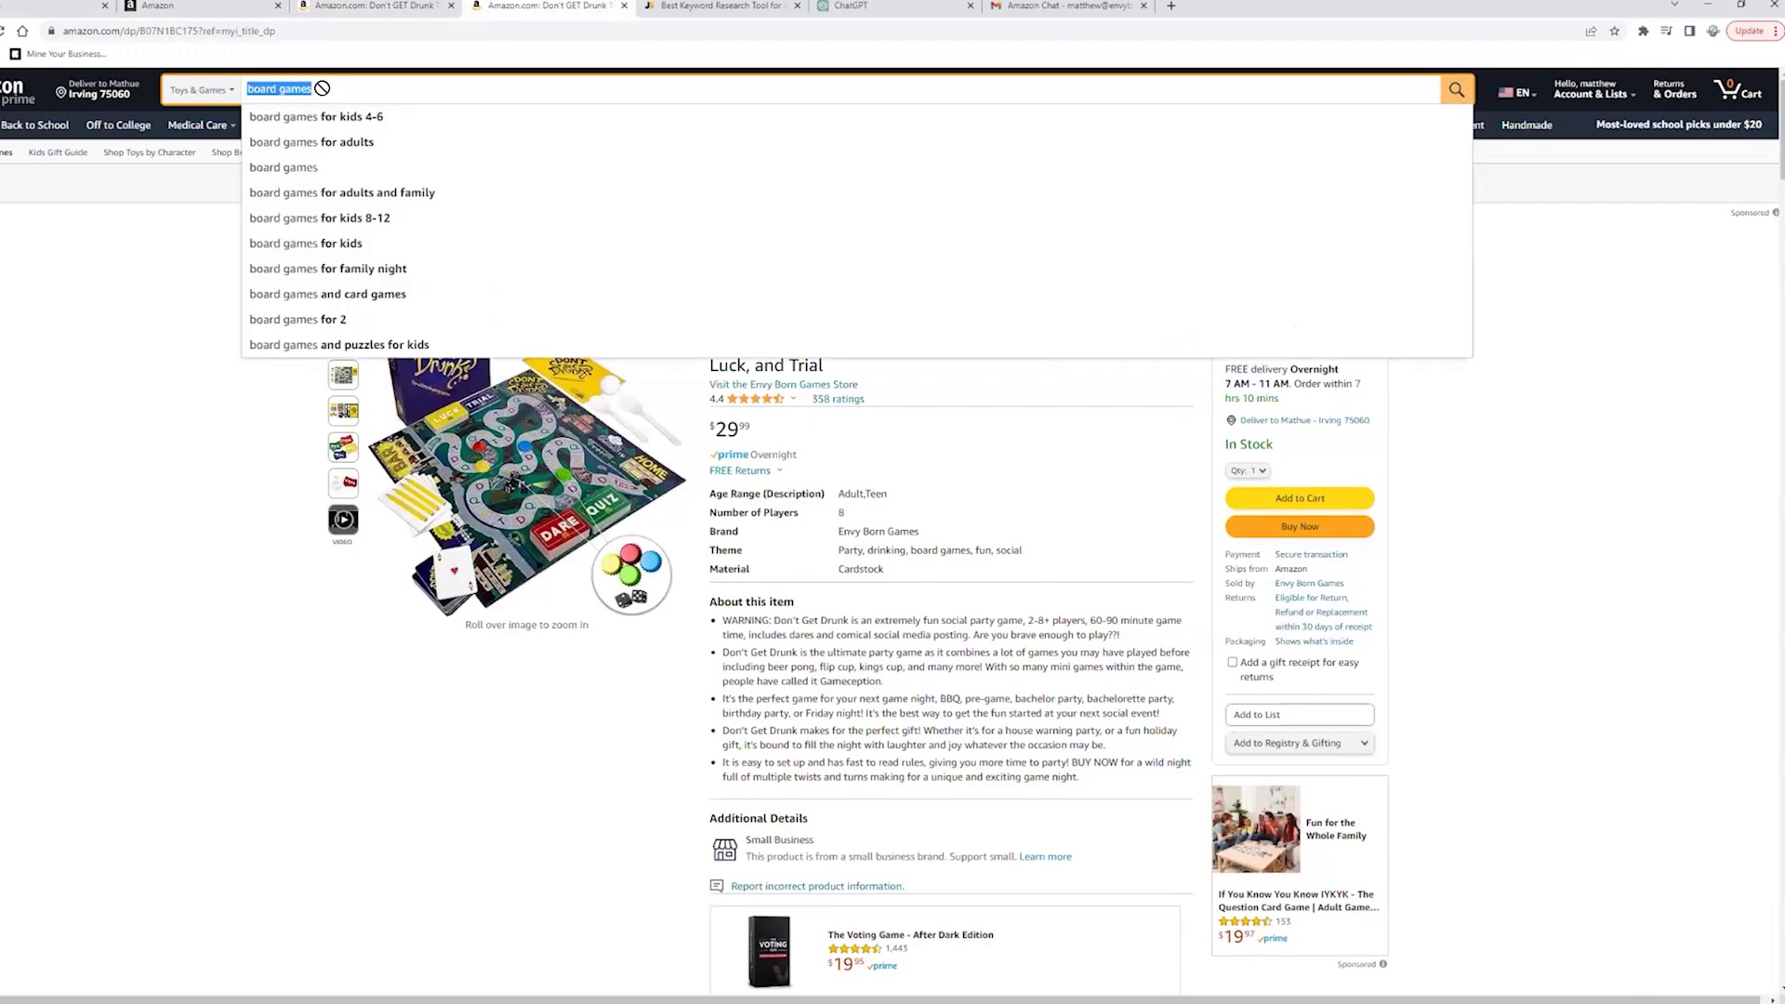
type("uno")
key("Down")
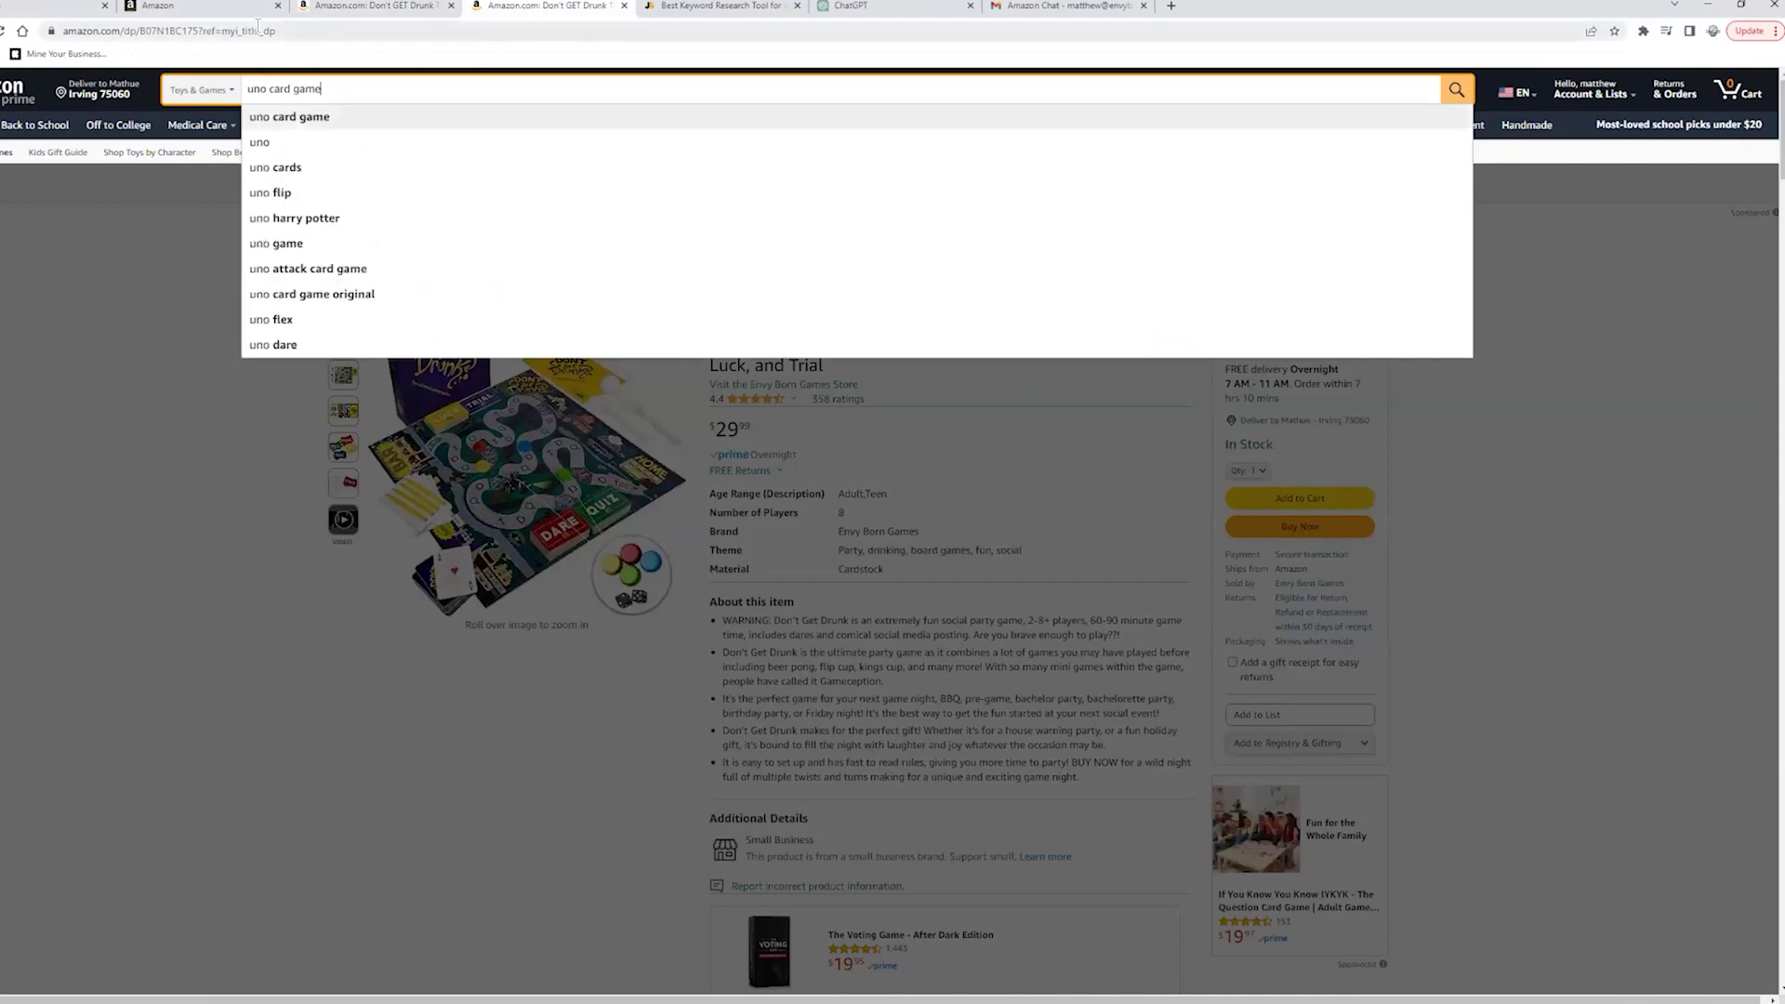
key("Return")
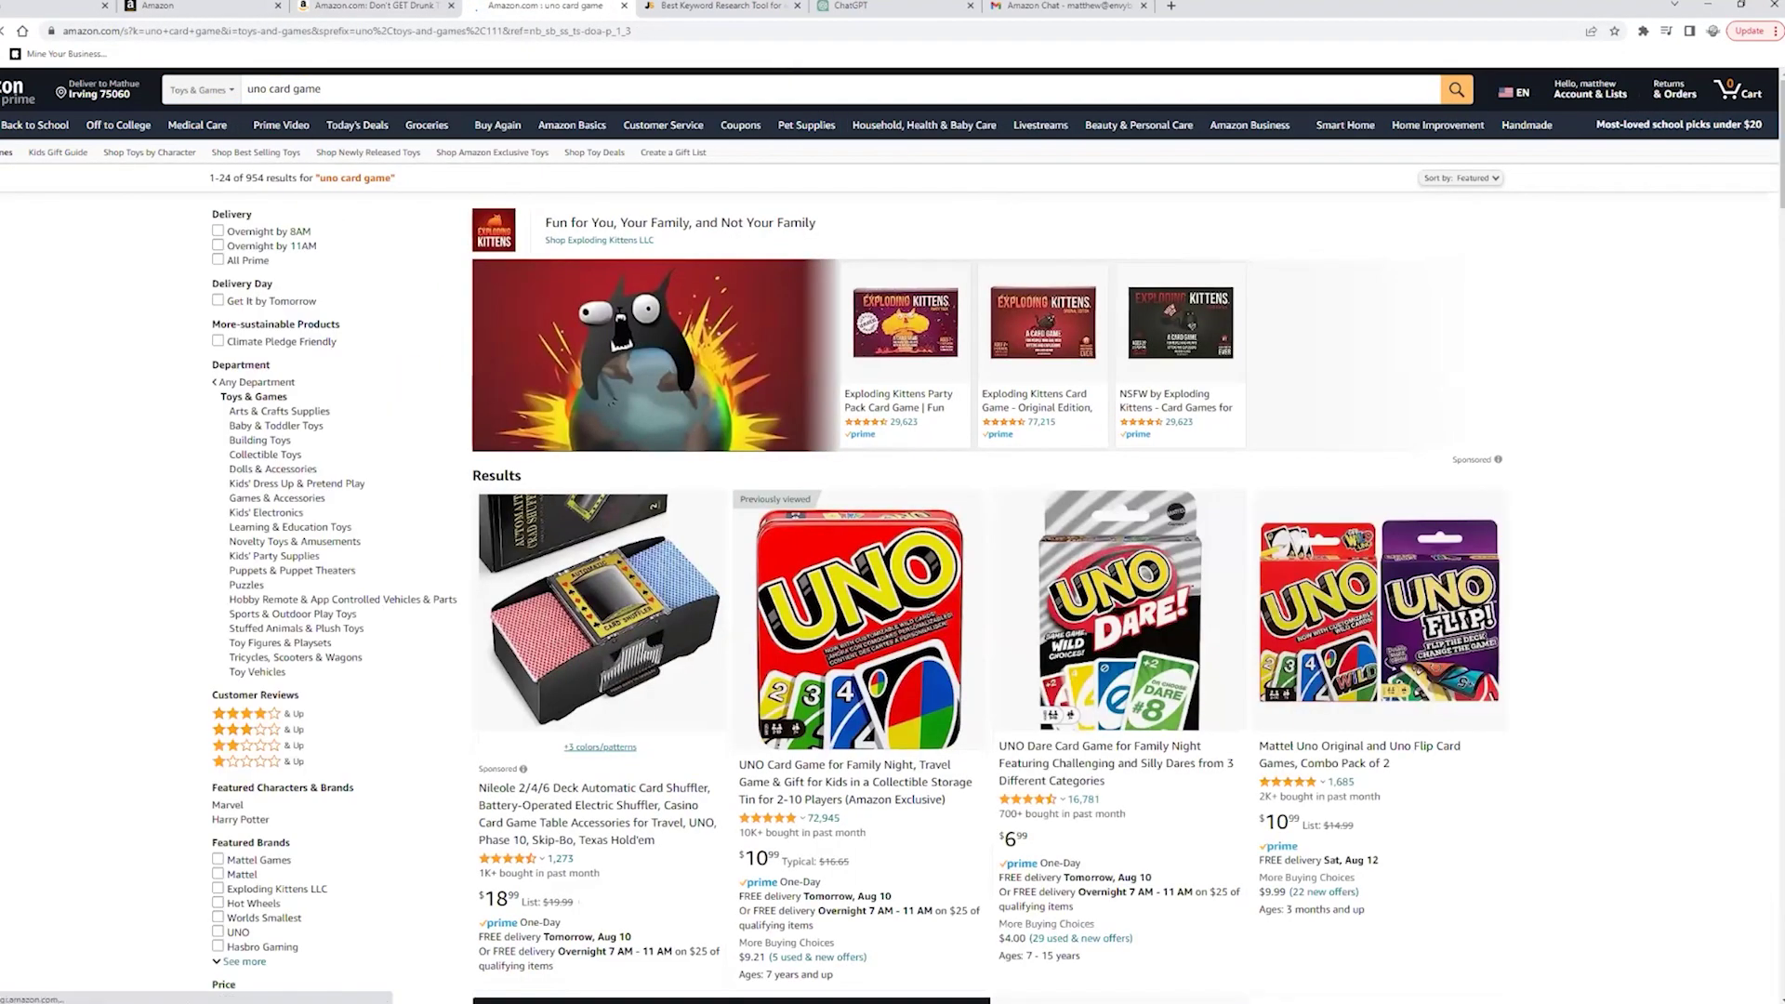
scroll(914, 506, "down", 2)
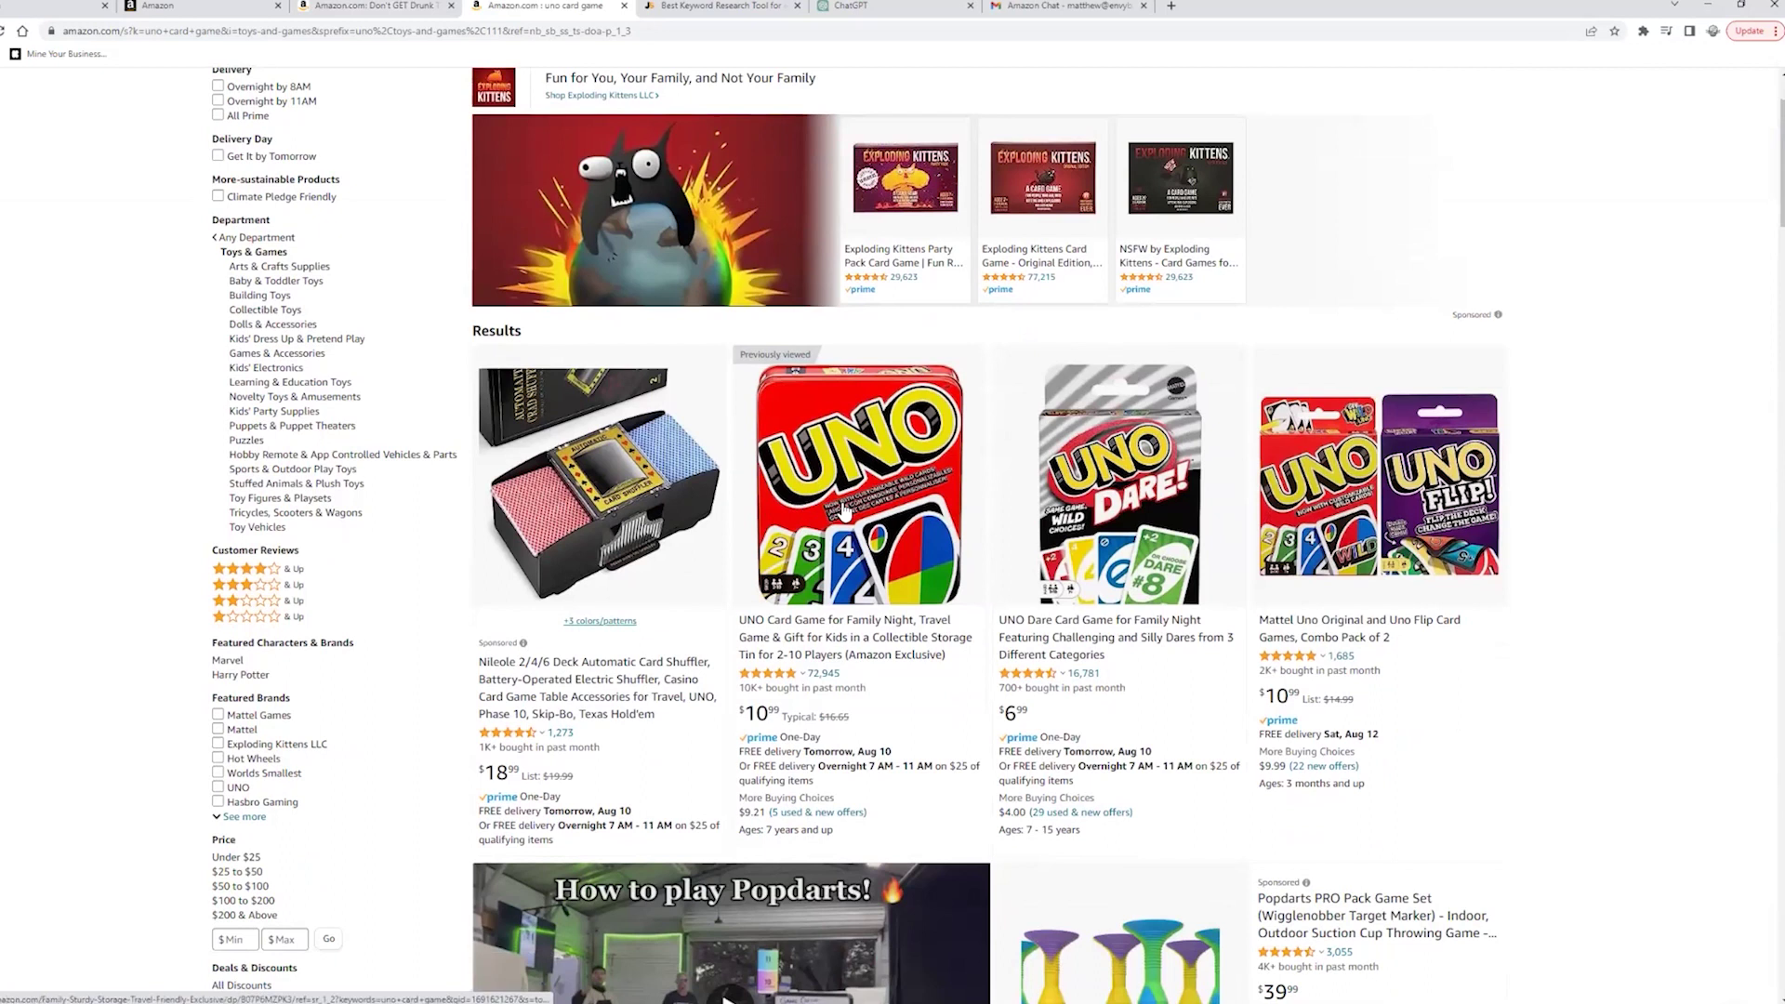
left_click(848, 510)
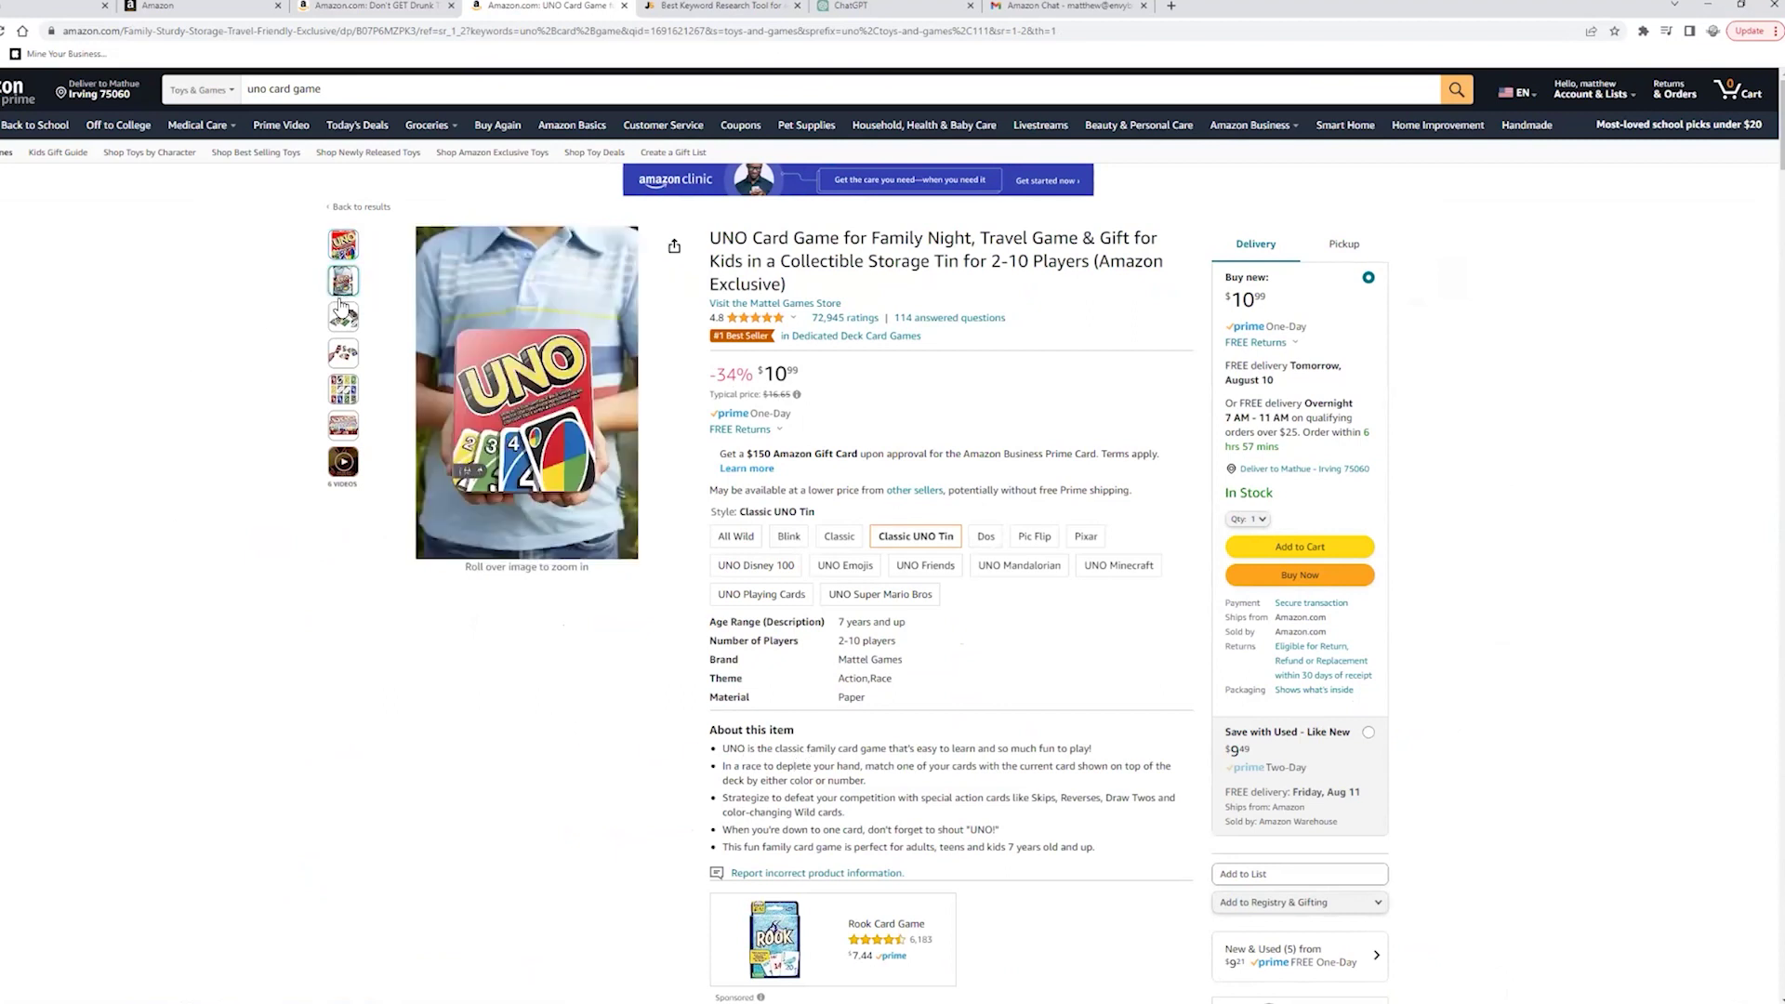
Step: Search for "monopoly board game" and open the Monopoly Token Vote Edition listing
triple_click(327, 88)
type("monop")
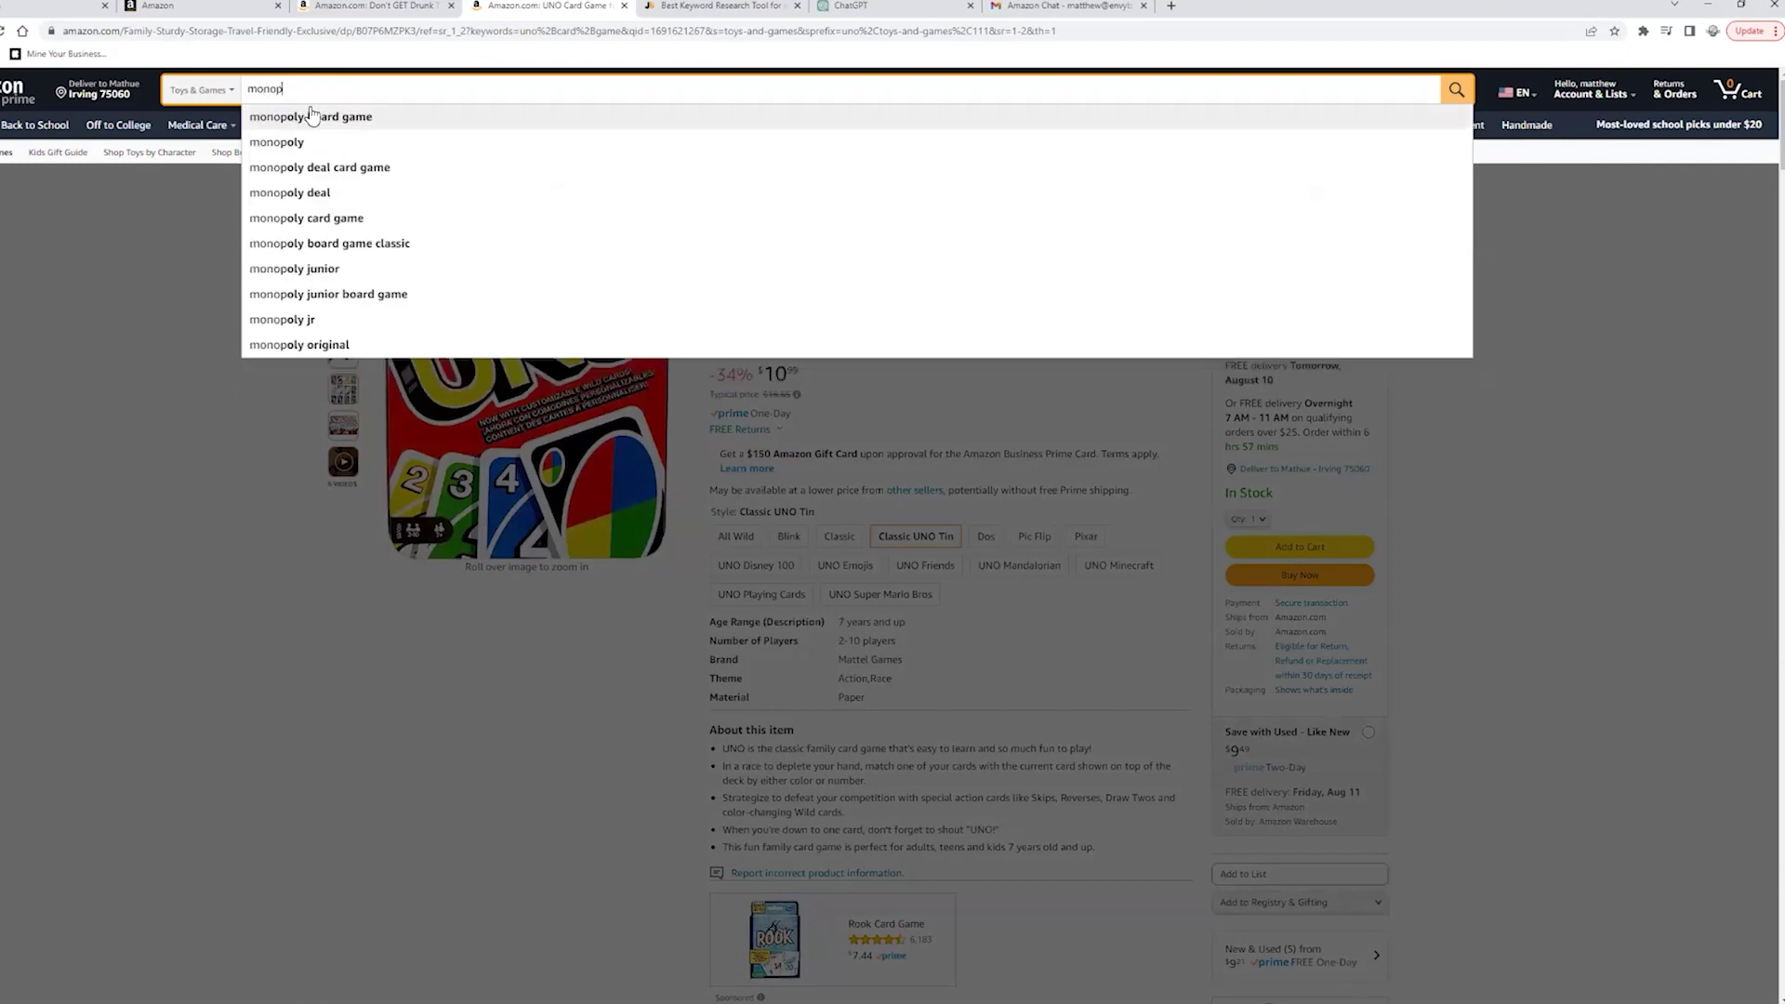
left_click(316, 117)
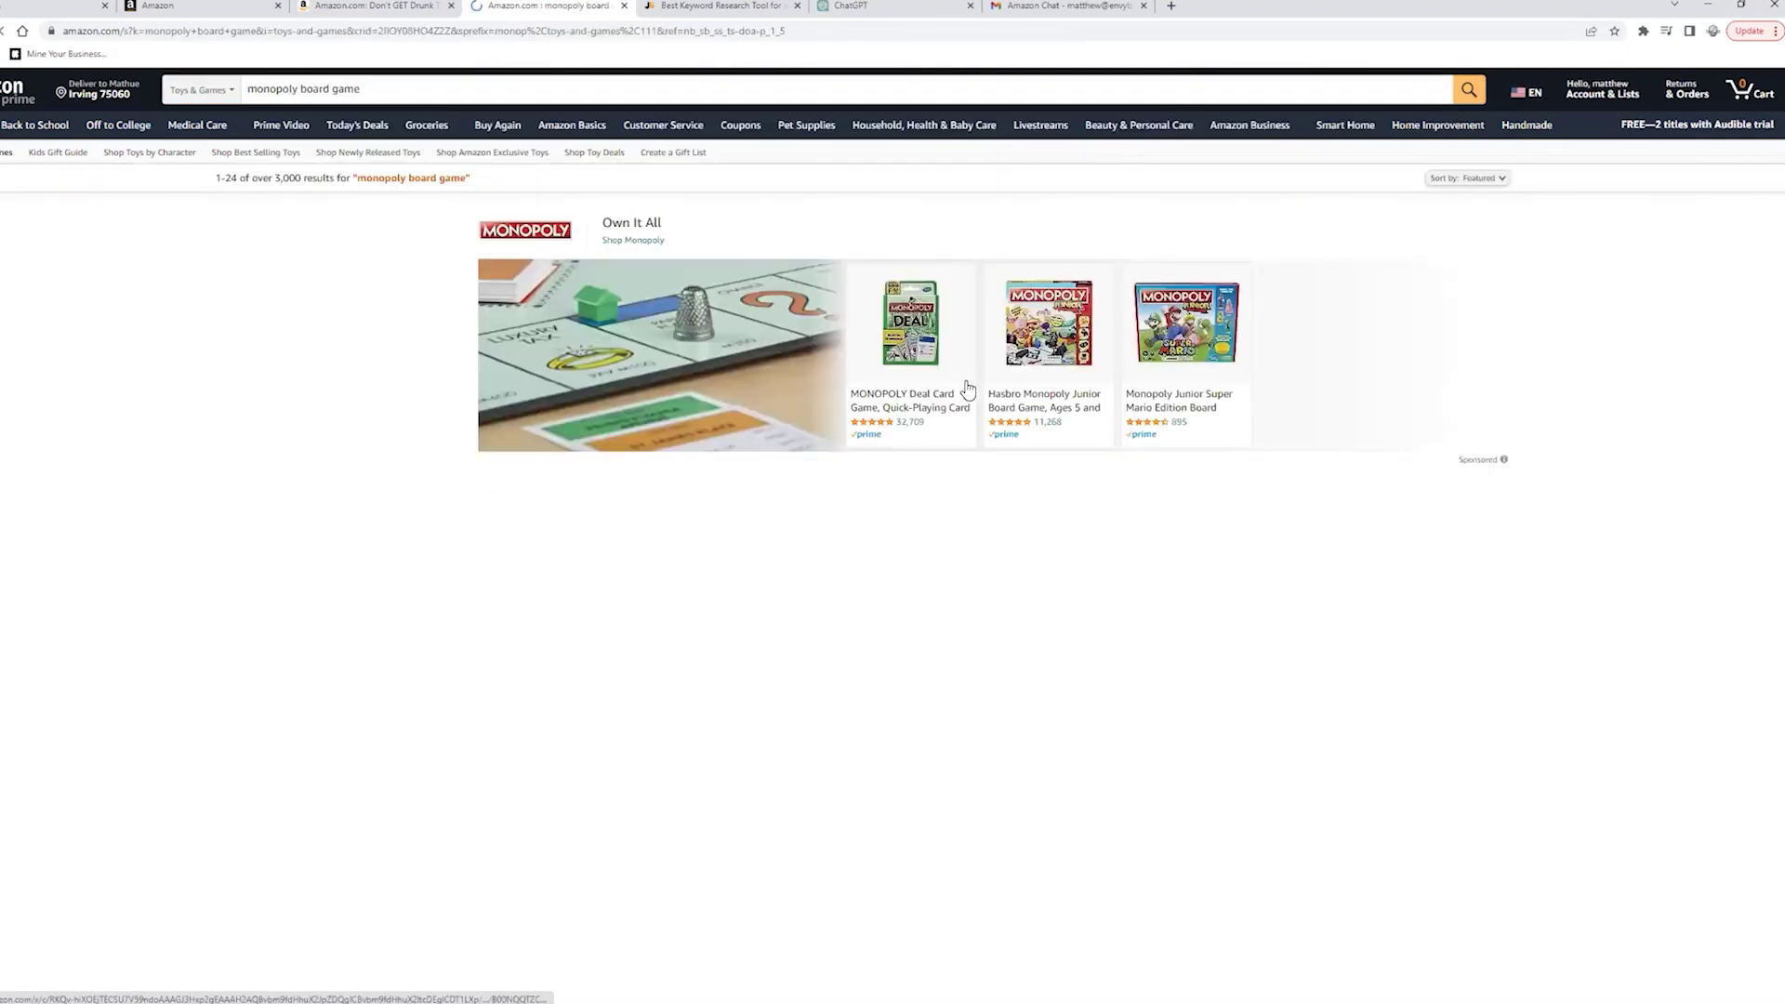
left_click(318, 86)
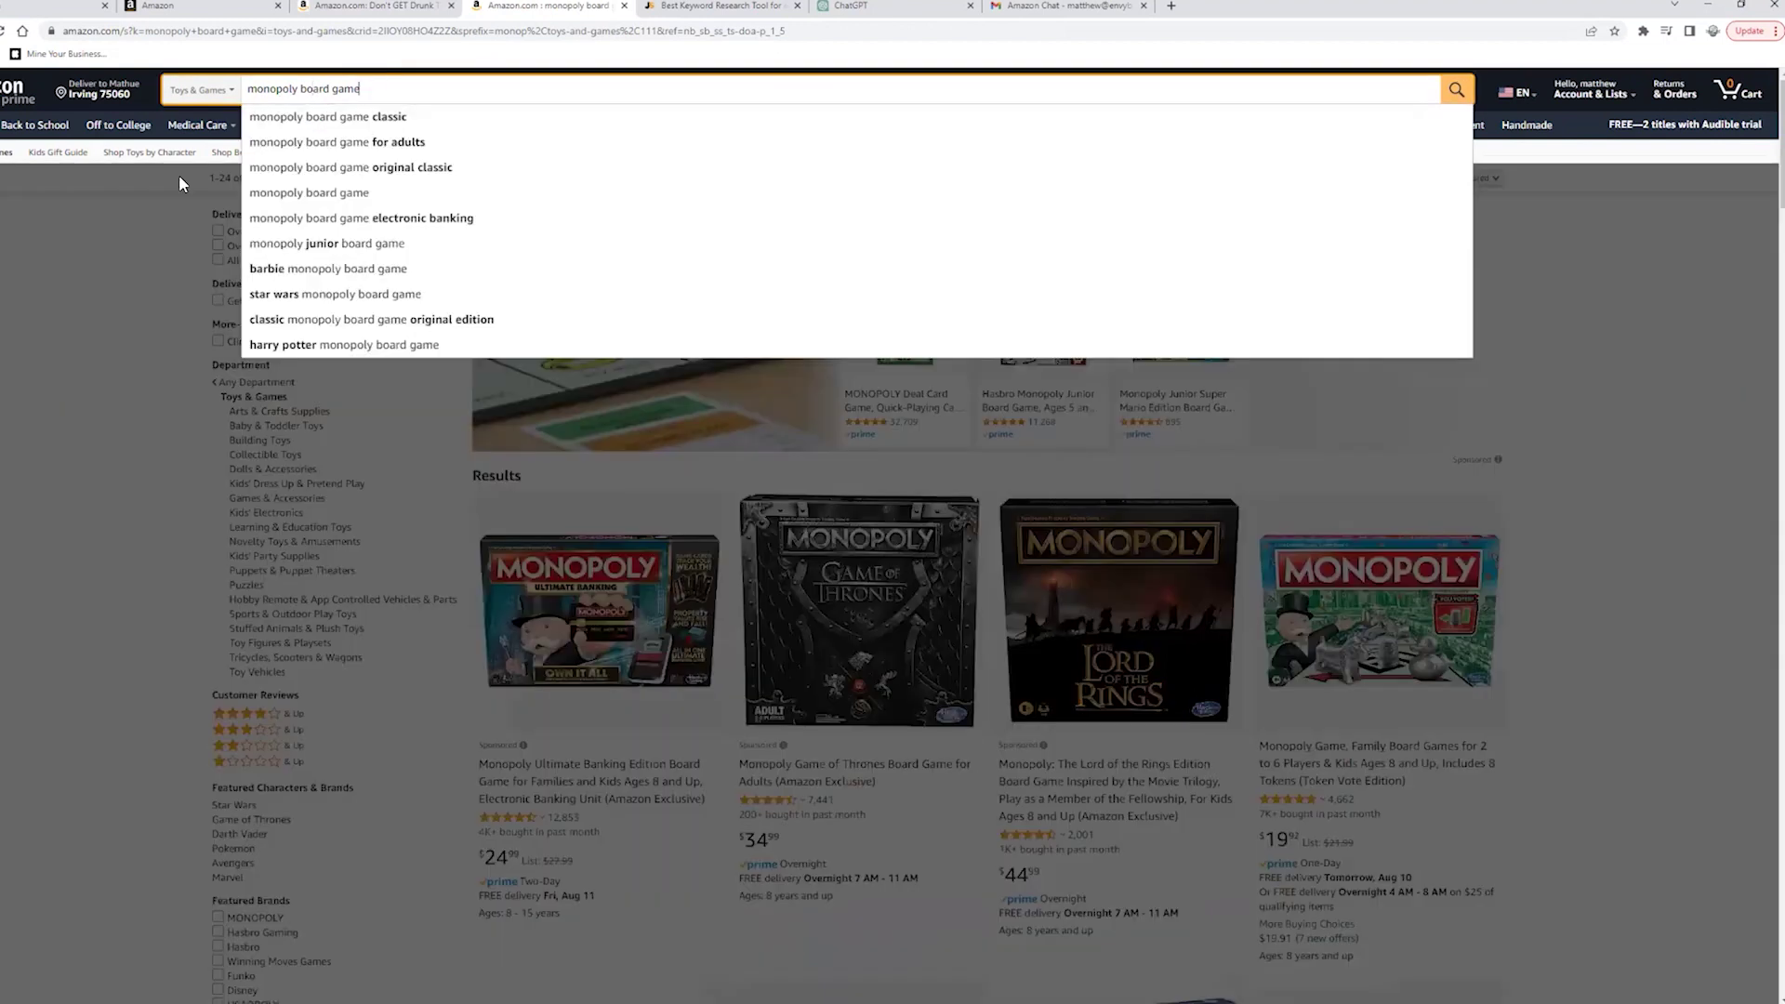
left_click(37, 298)
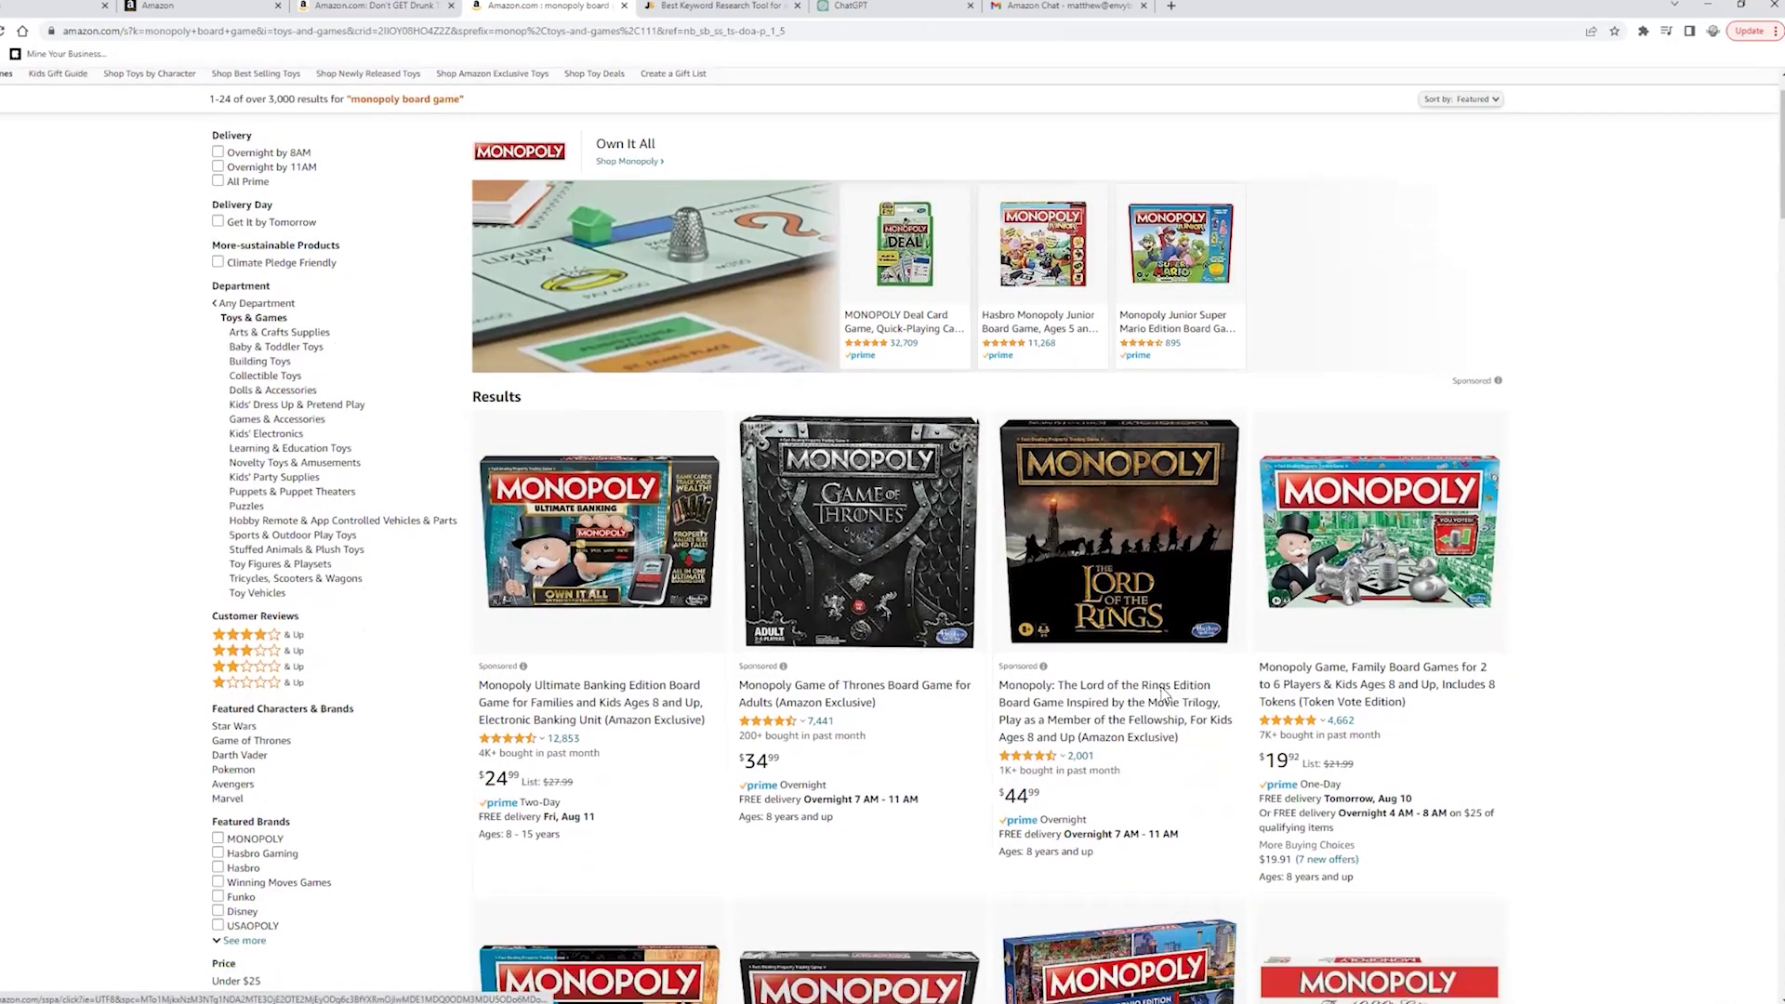
scroll(1160, 709, "down", 2)
left_click(1365, 514)
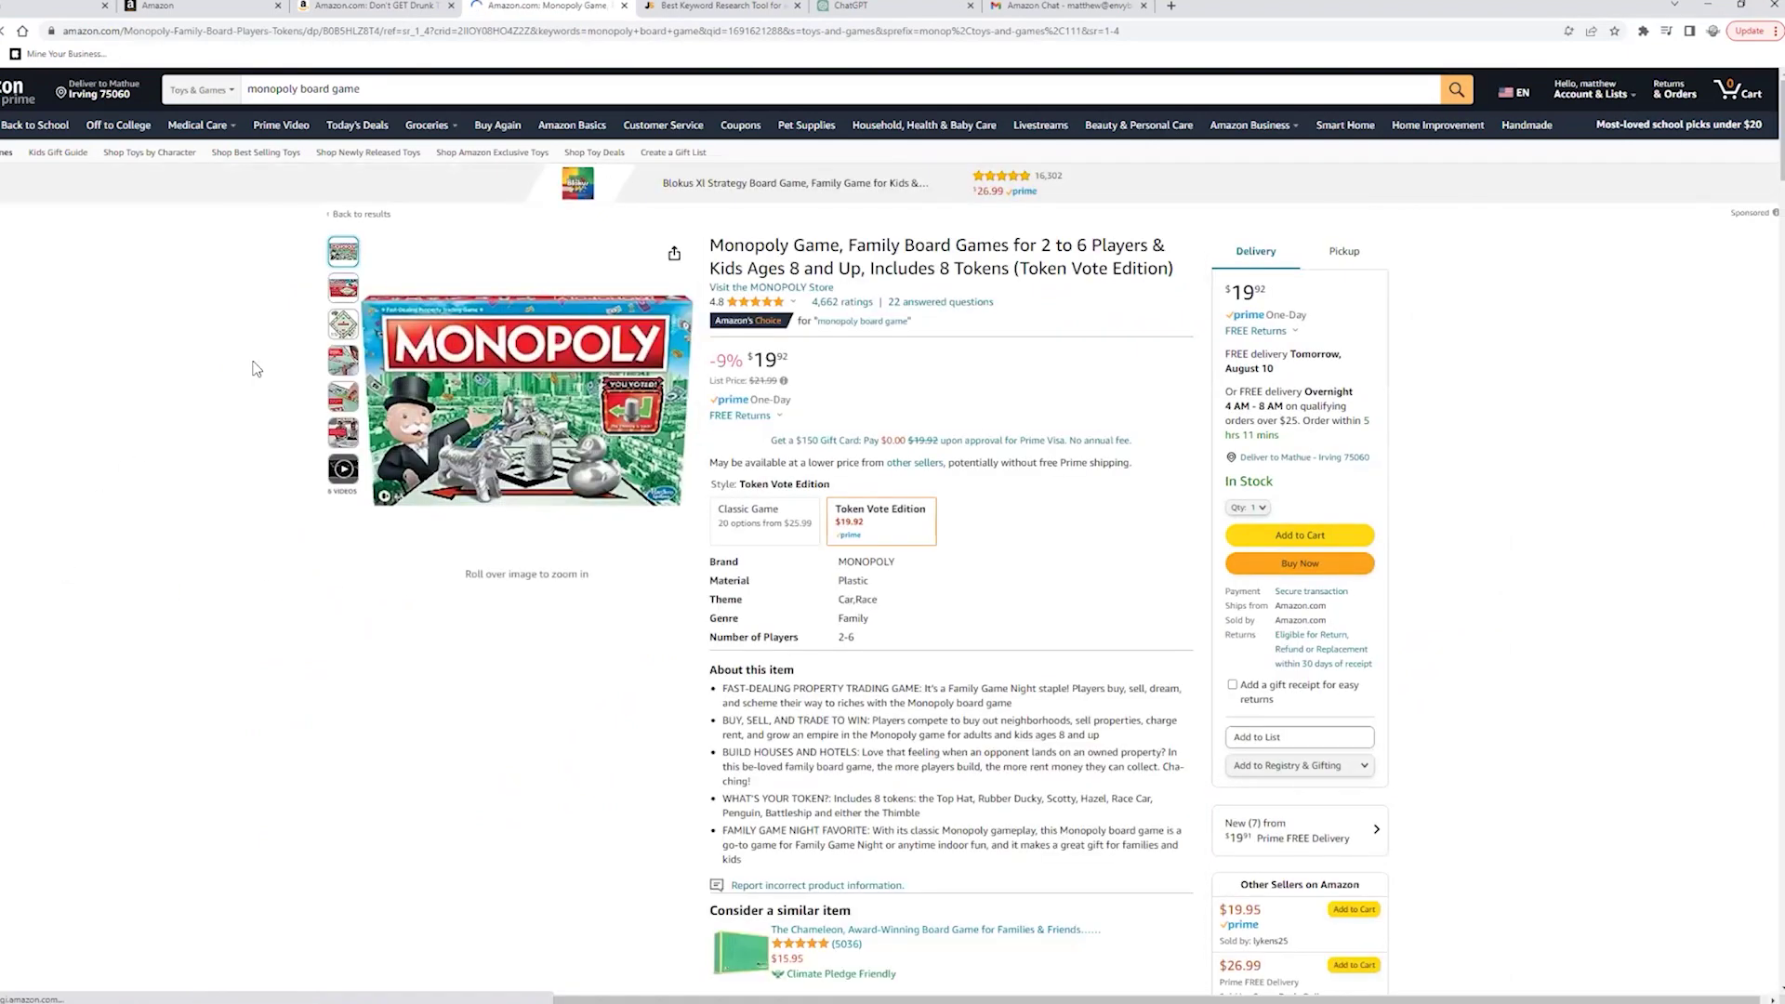
Step: Preview the Monopoly listing's gallery images of the board, the houses and hotels, and gameplay
mouse_move(340, 325)
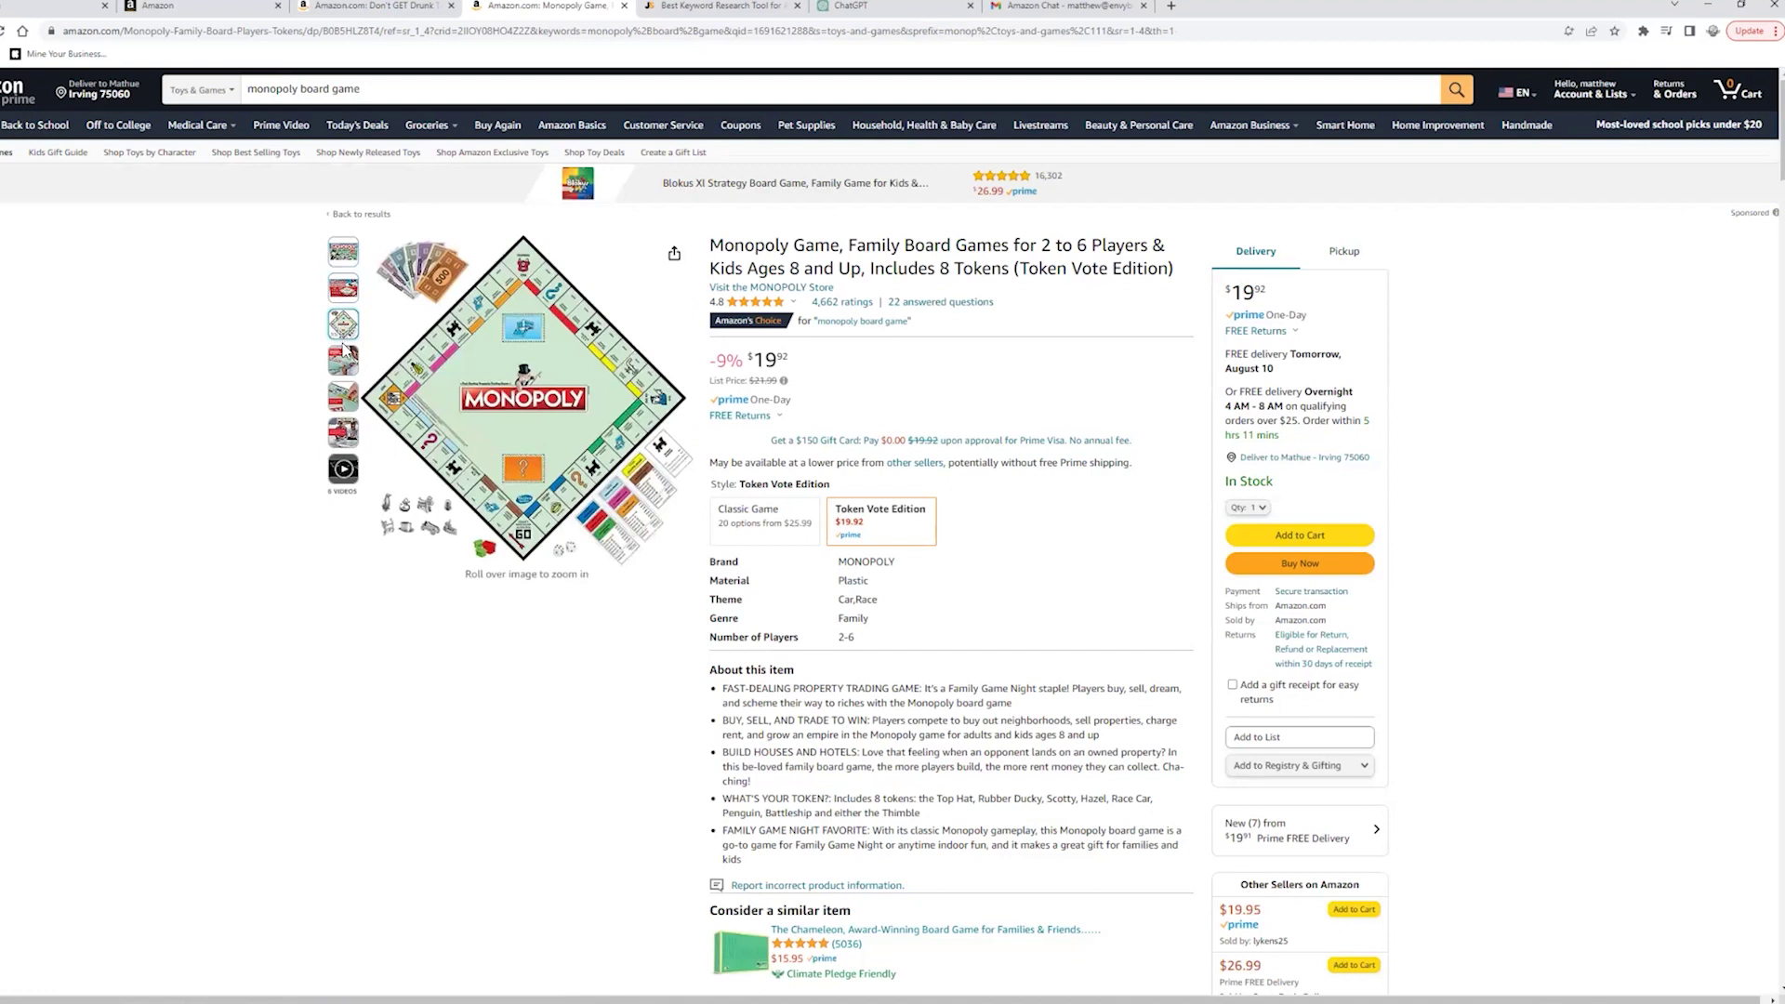
mouse_move(350, 407)
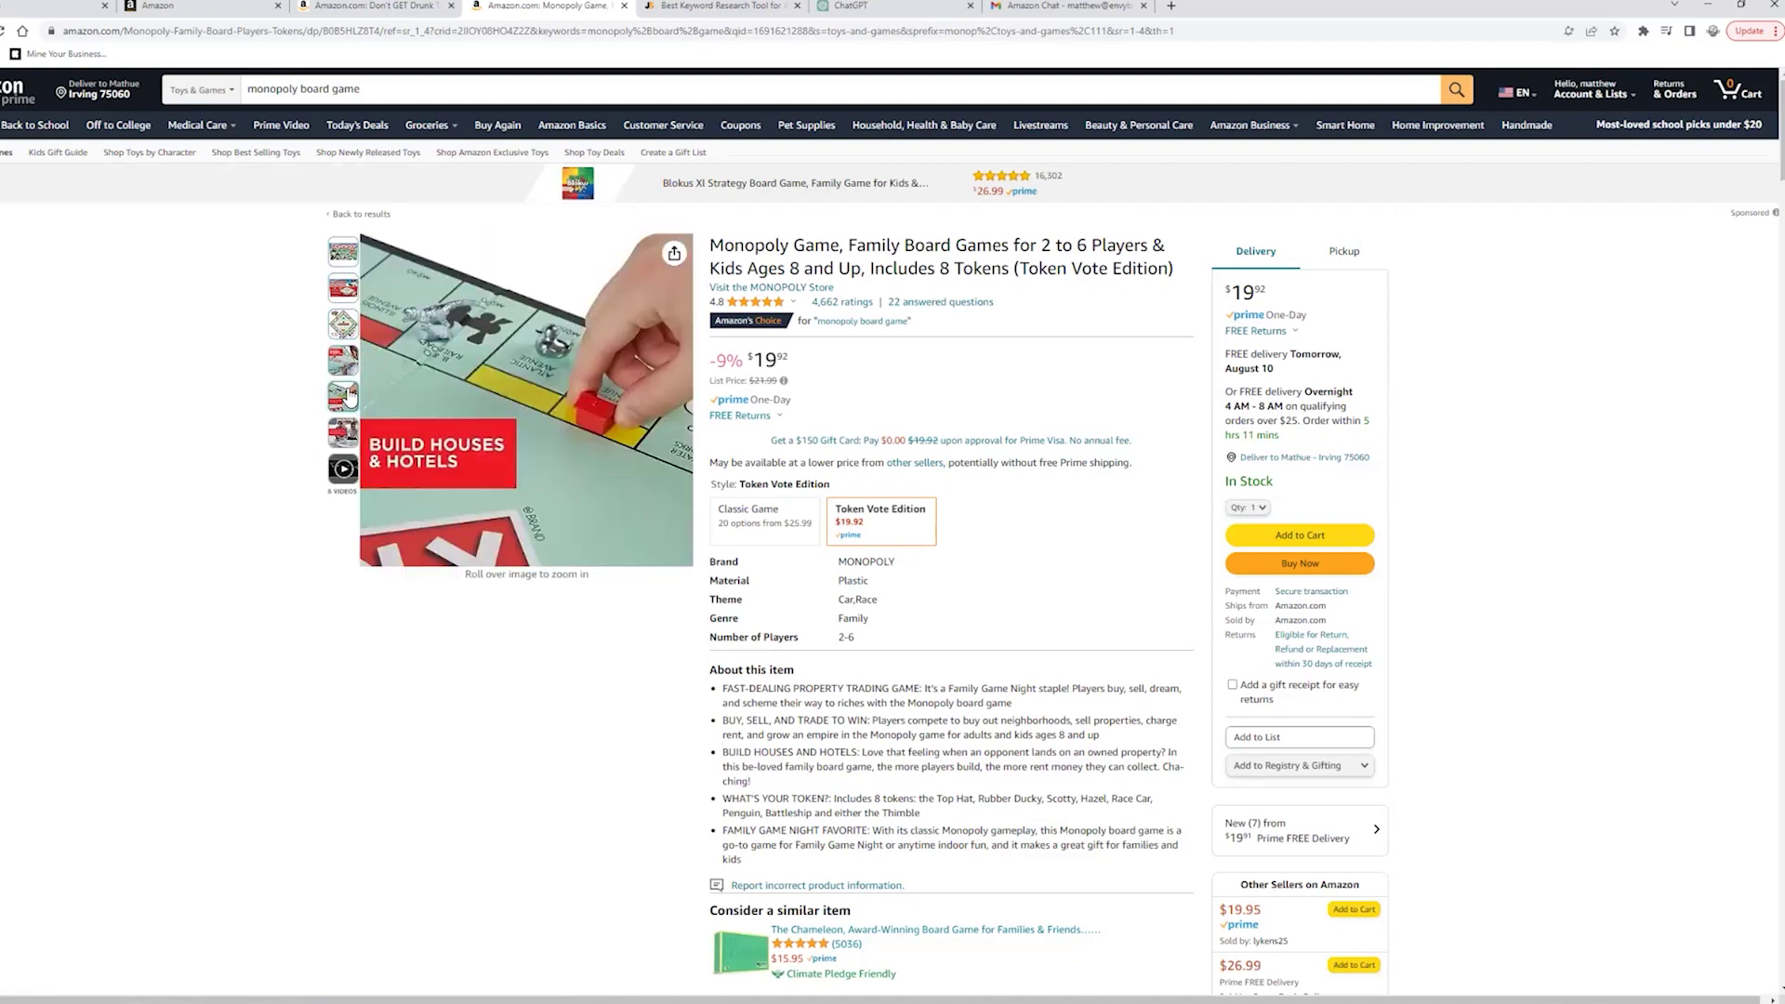
mouse_move(350, 370)
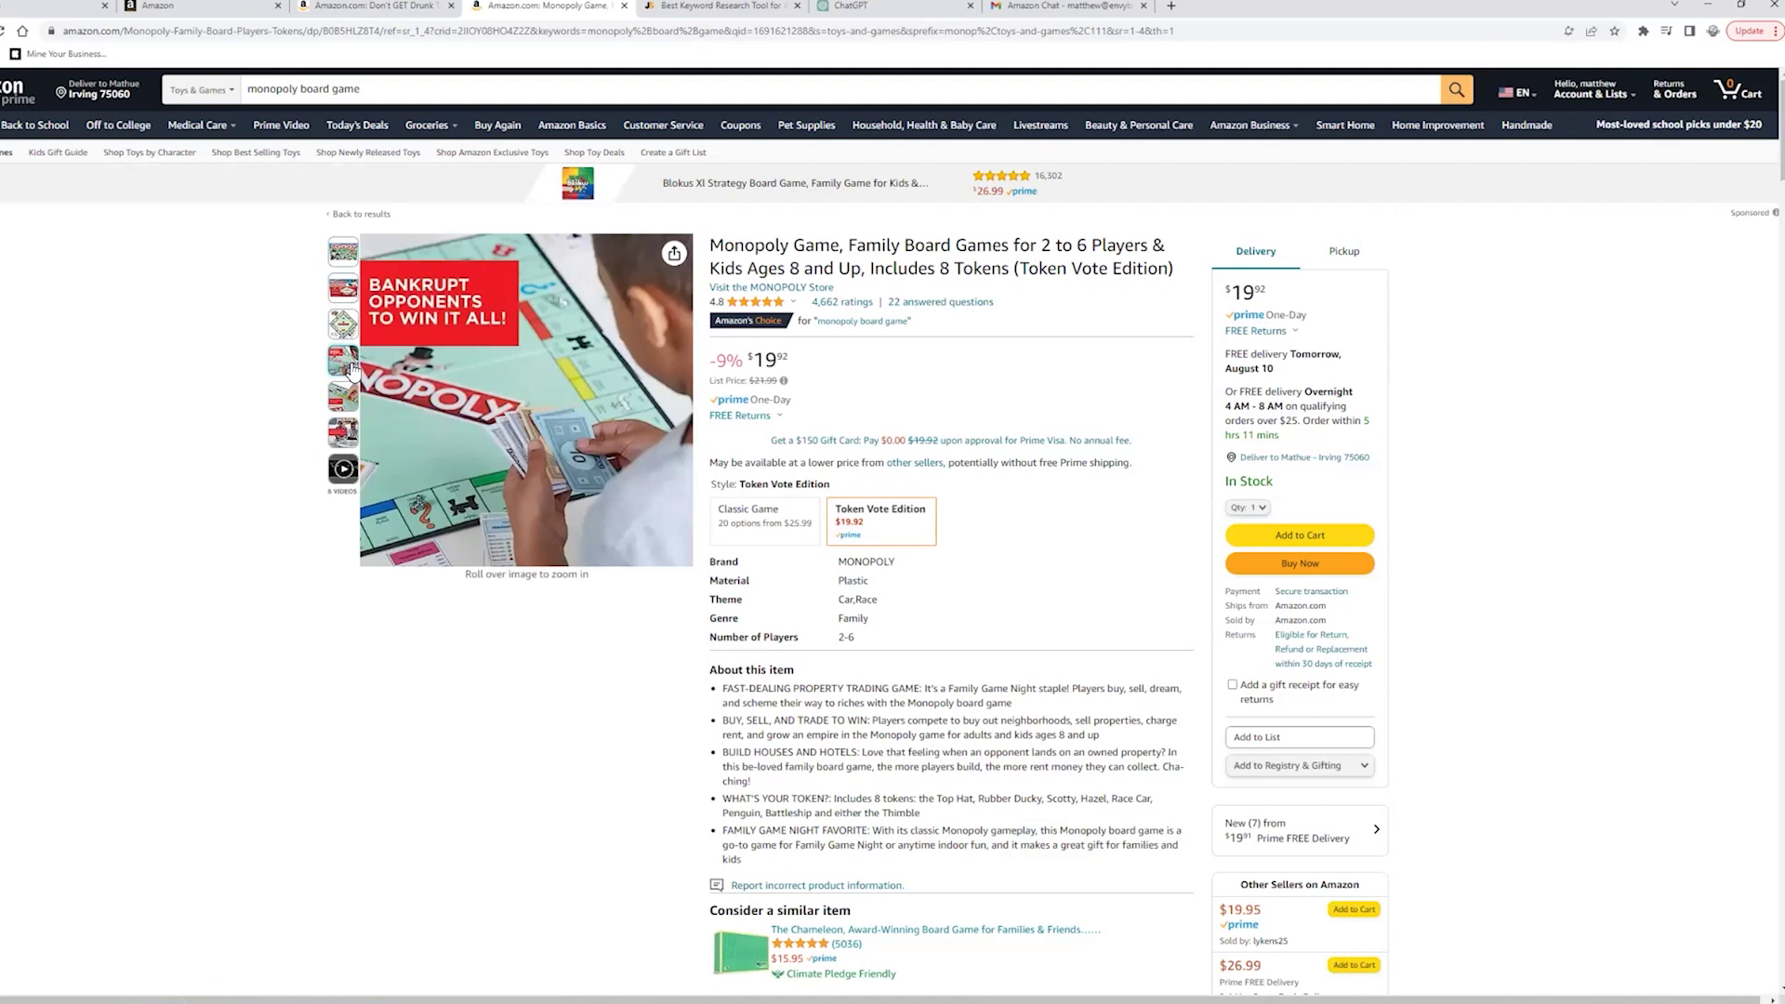
mouse_move(343, 468)
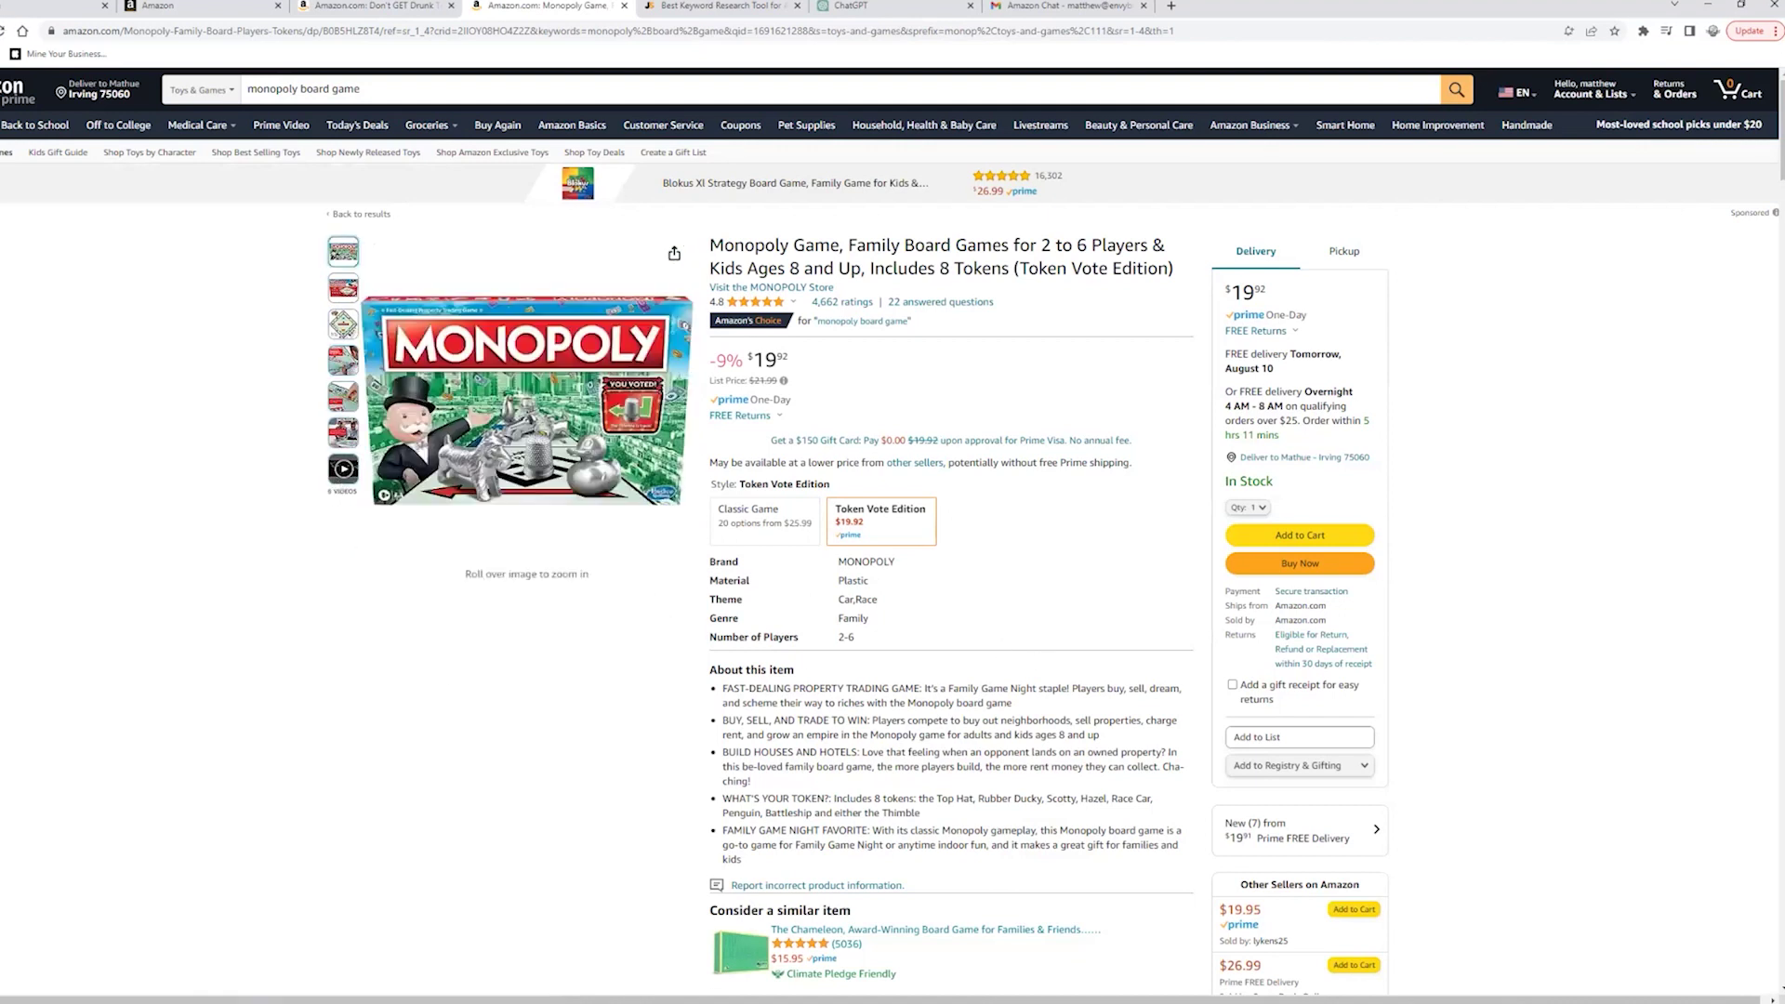
Step: Search for "rainbow bunny bop" and open the non-sponsored Rainbow Bunny Bop card game listing
left_click(373, 93)
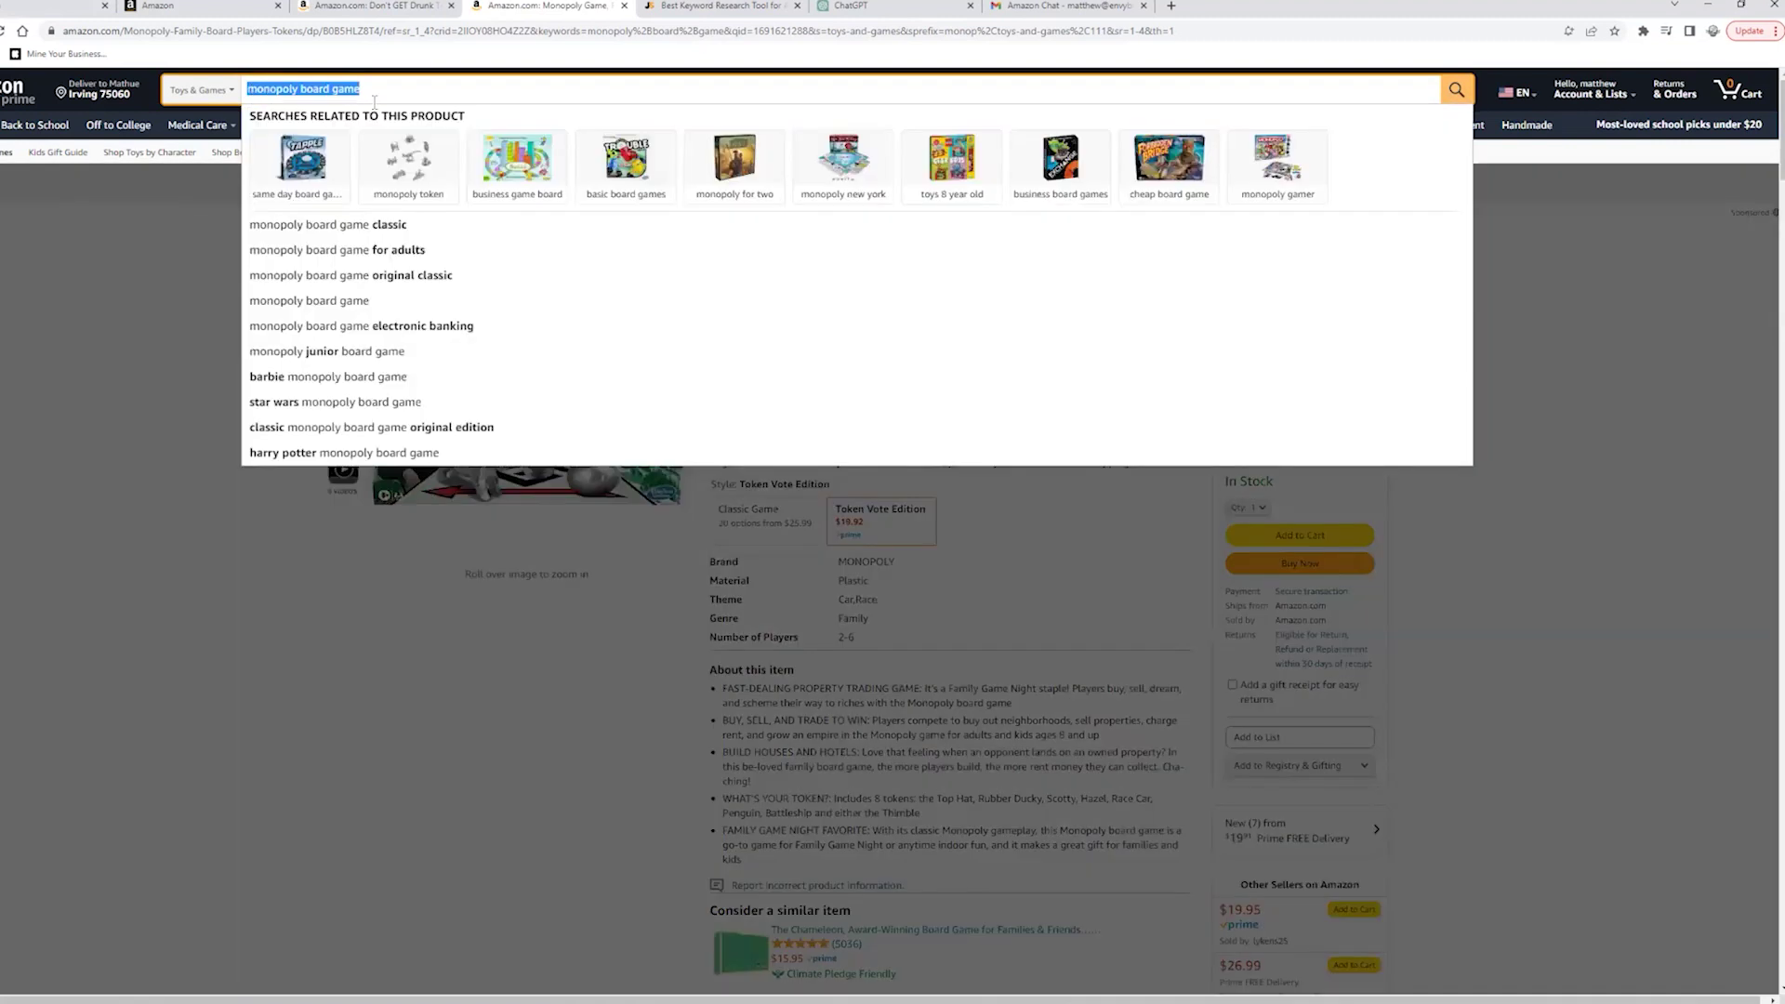
type("rainbow bunny")
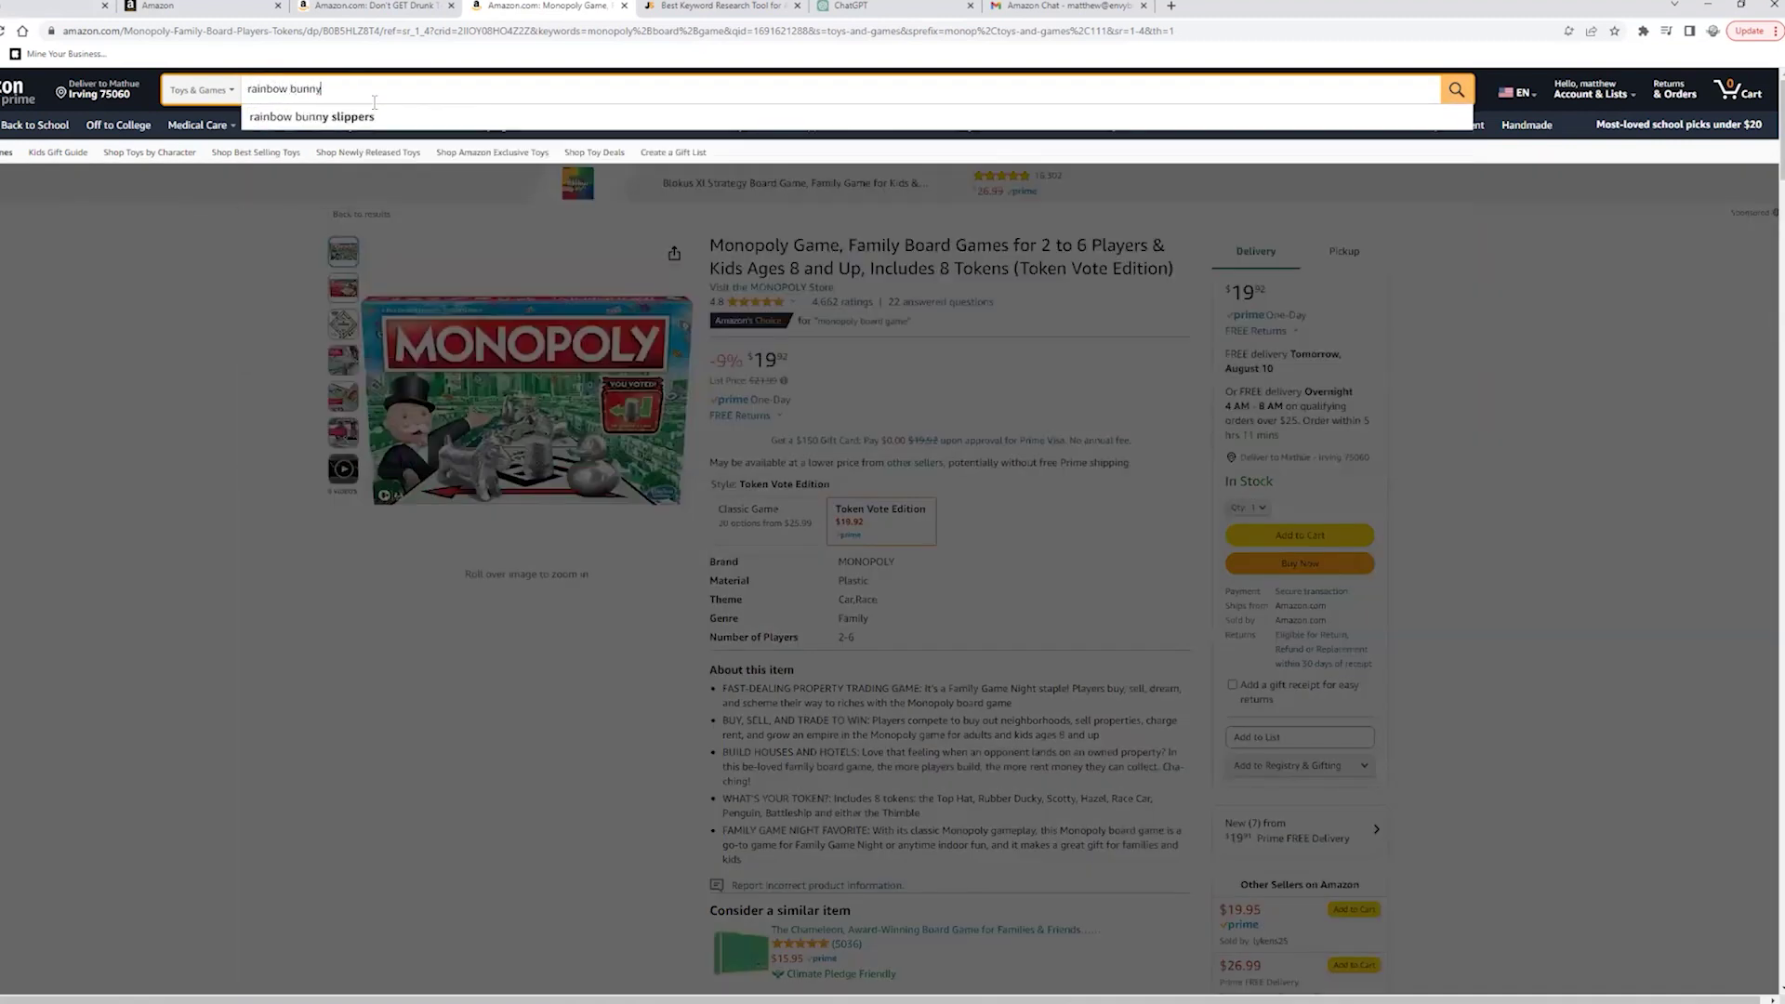
type(" bop")
key("Return")
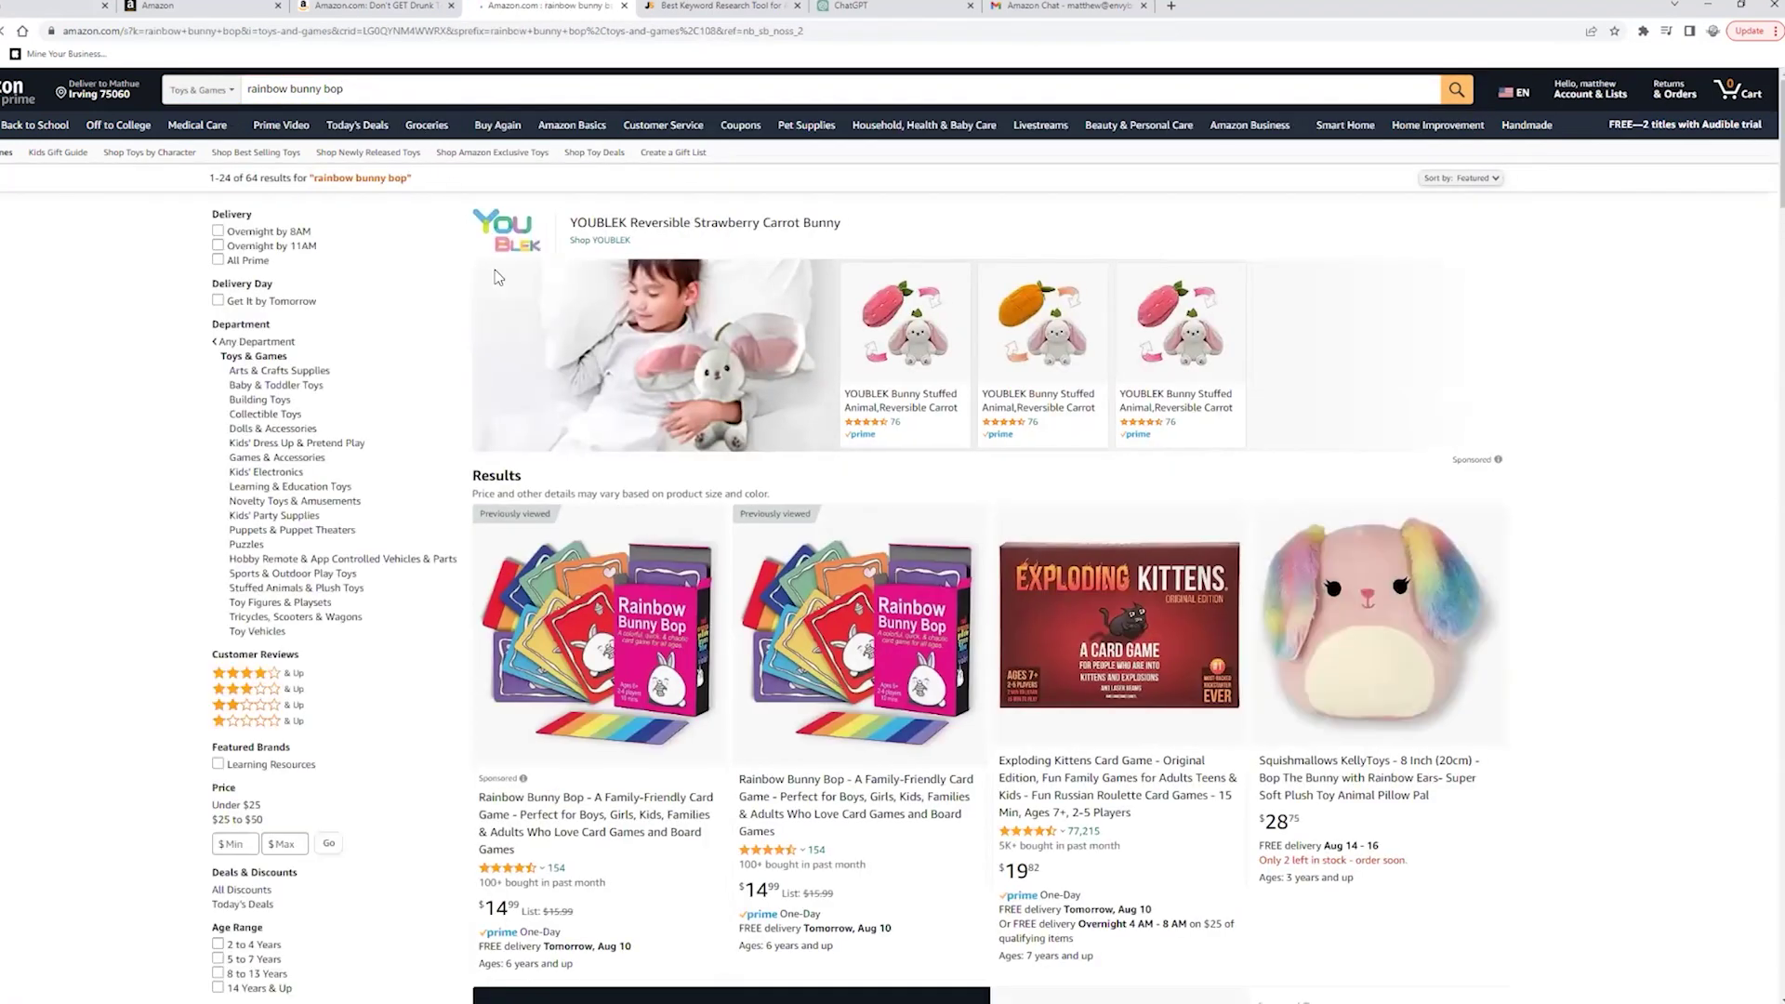
scroll(500, 269, "down", 2)
scroll(500, 268, "down", 1)
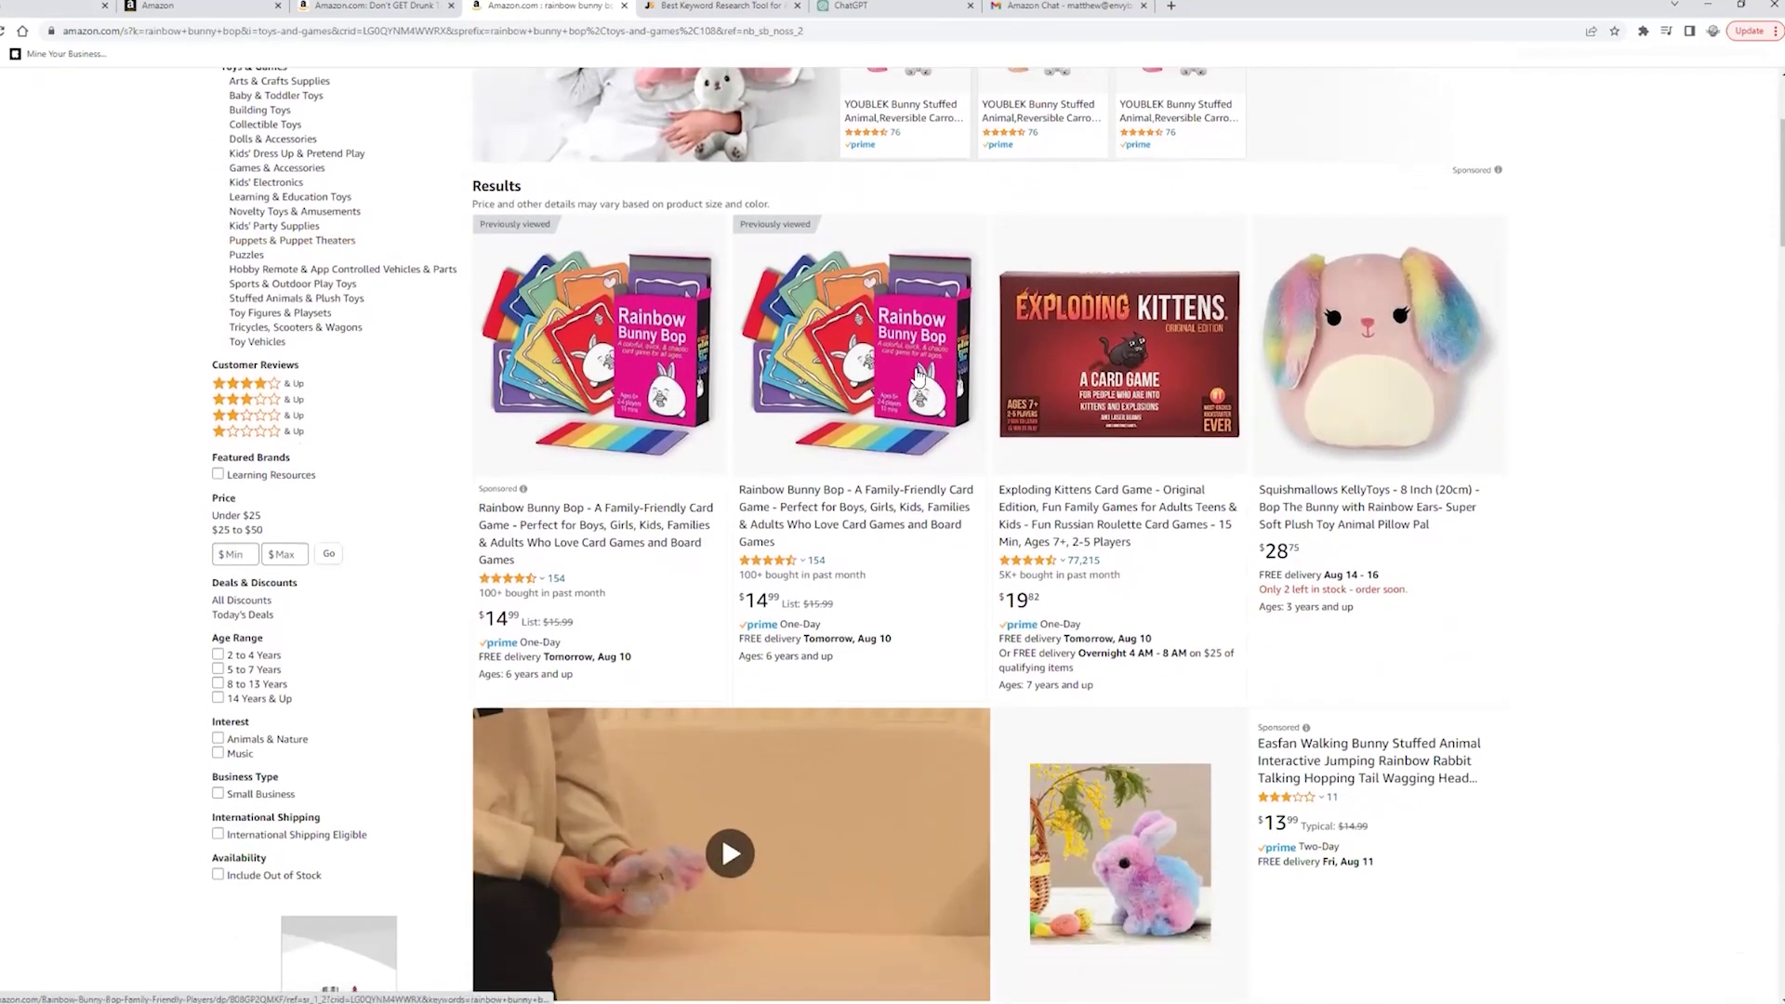
left_click(917, 376)
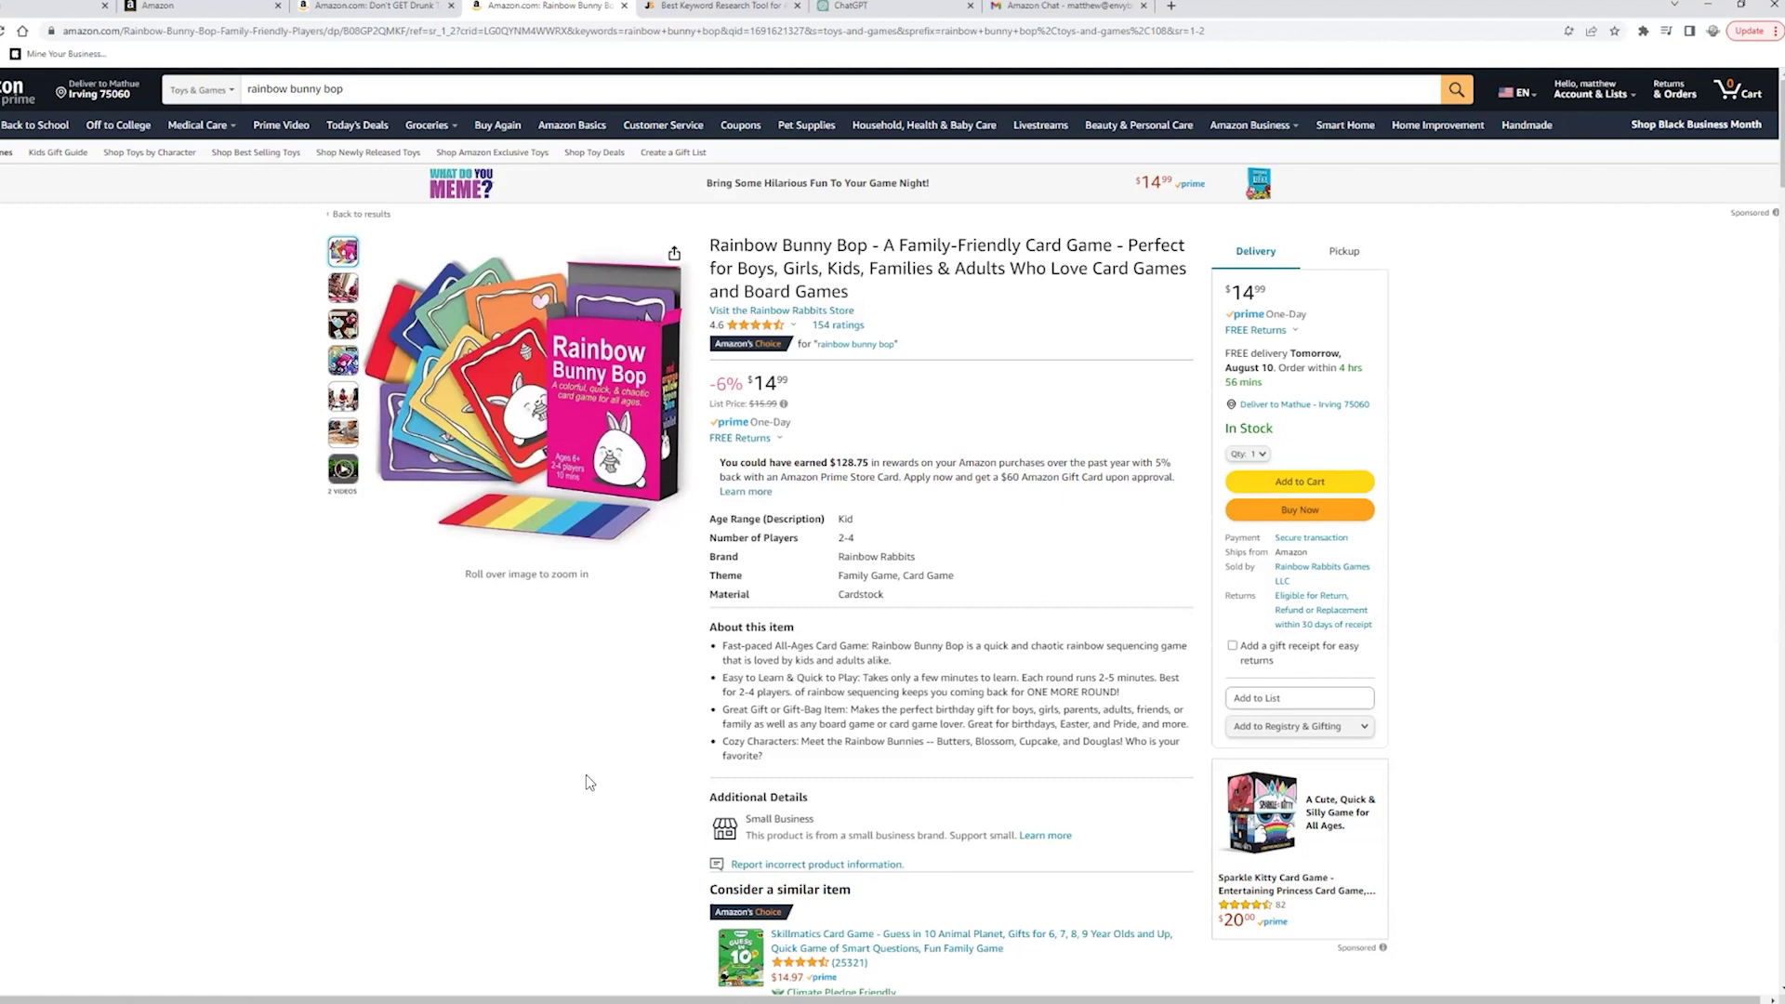
Step: Watch the Rainbow Bunny Bop How To Play video and the related "Exciting, Quick & Easy to Play" video, and close the viewer
mouse_move(654, 406)
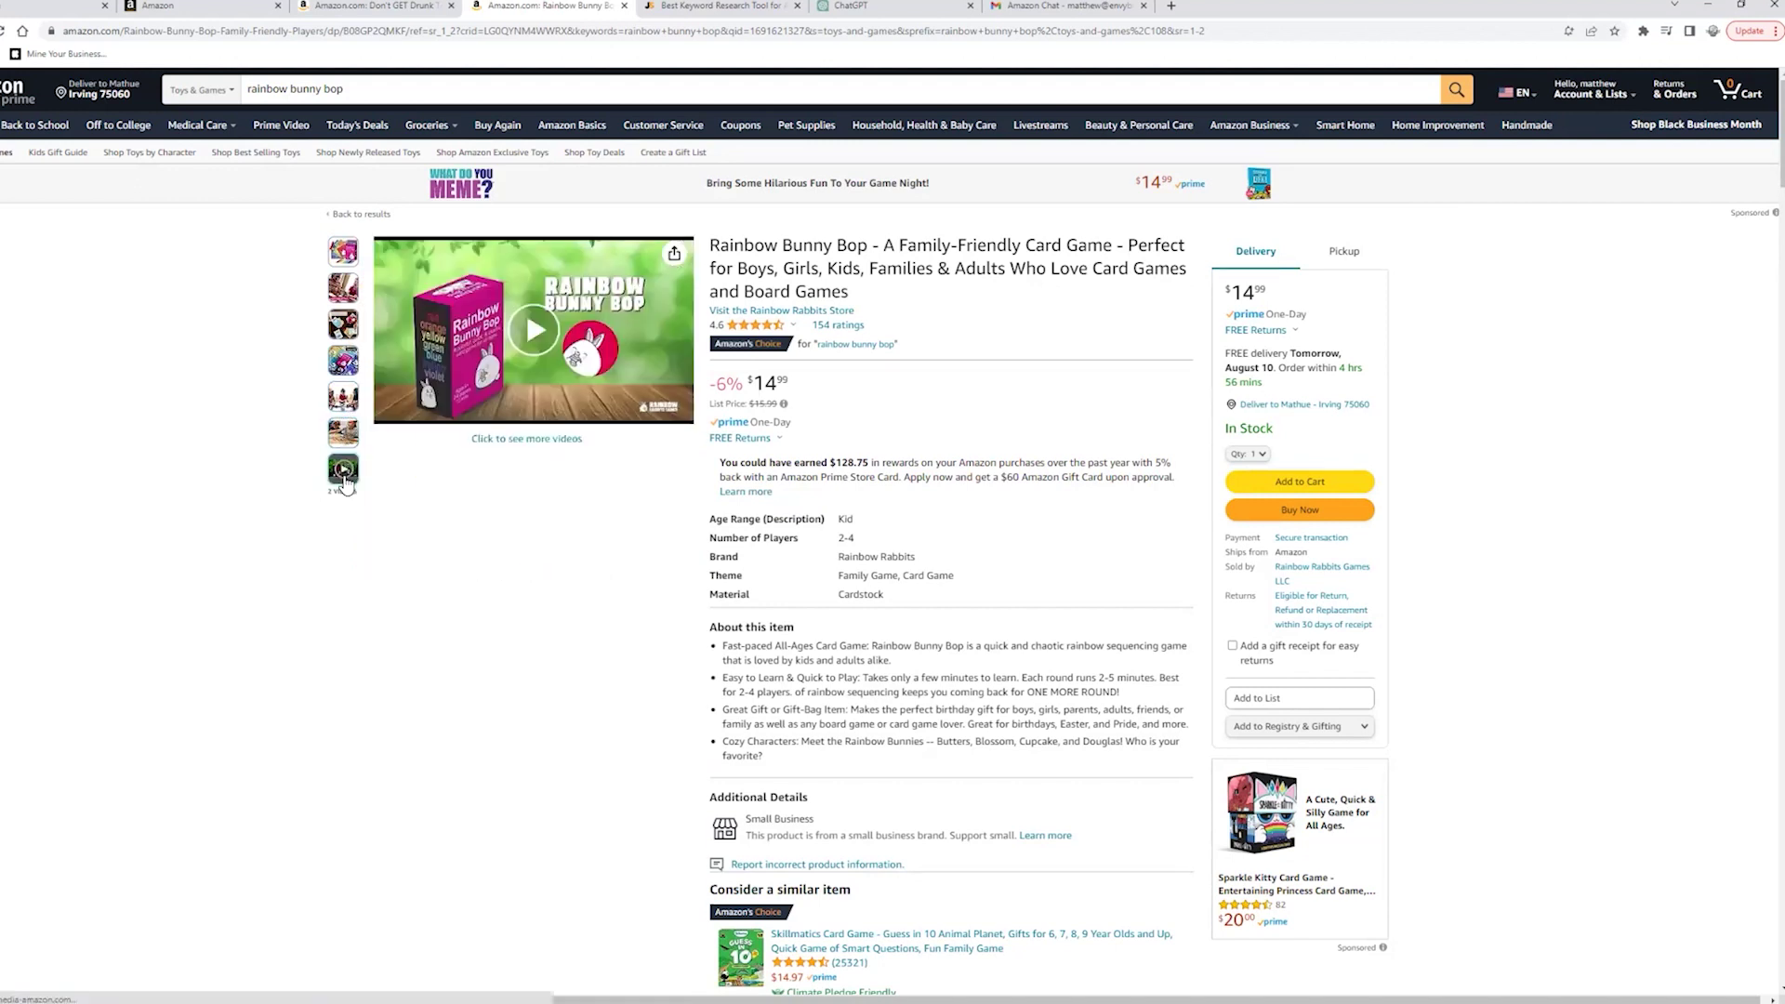
left_click(343, 474)
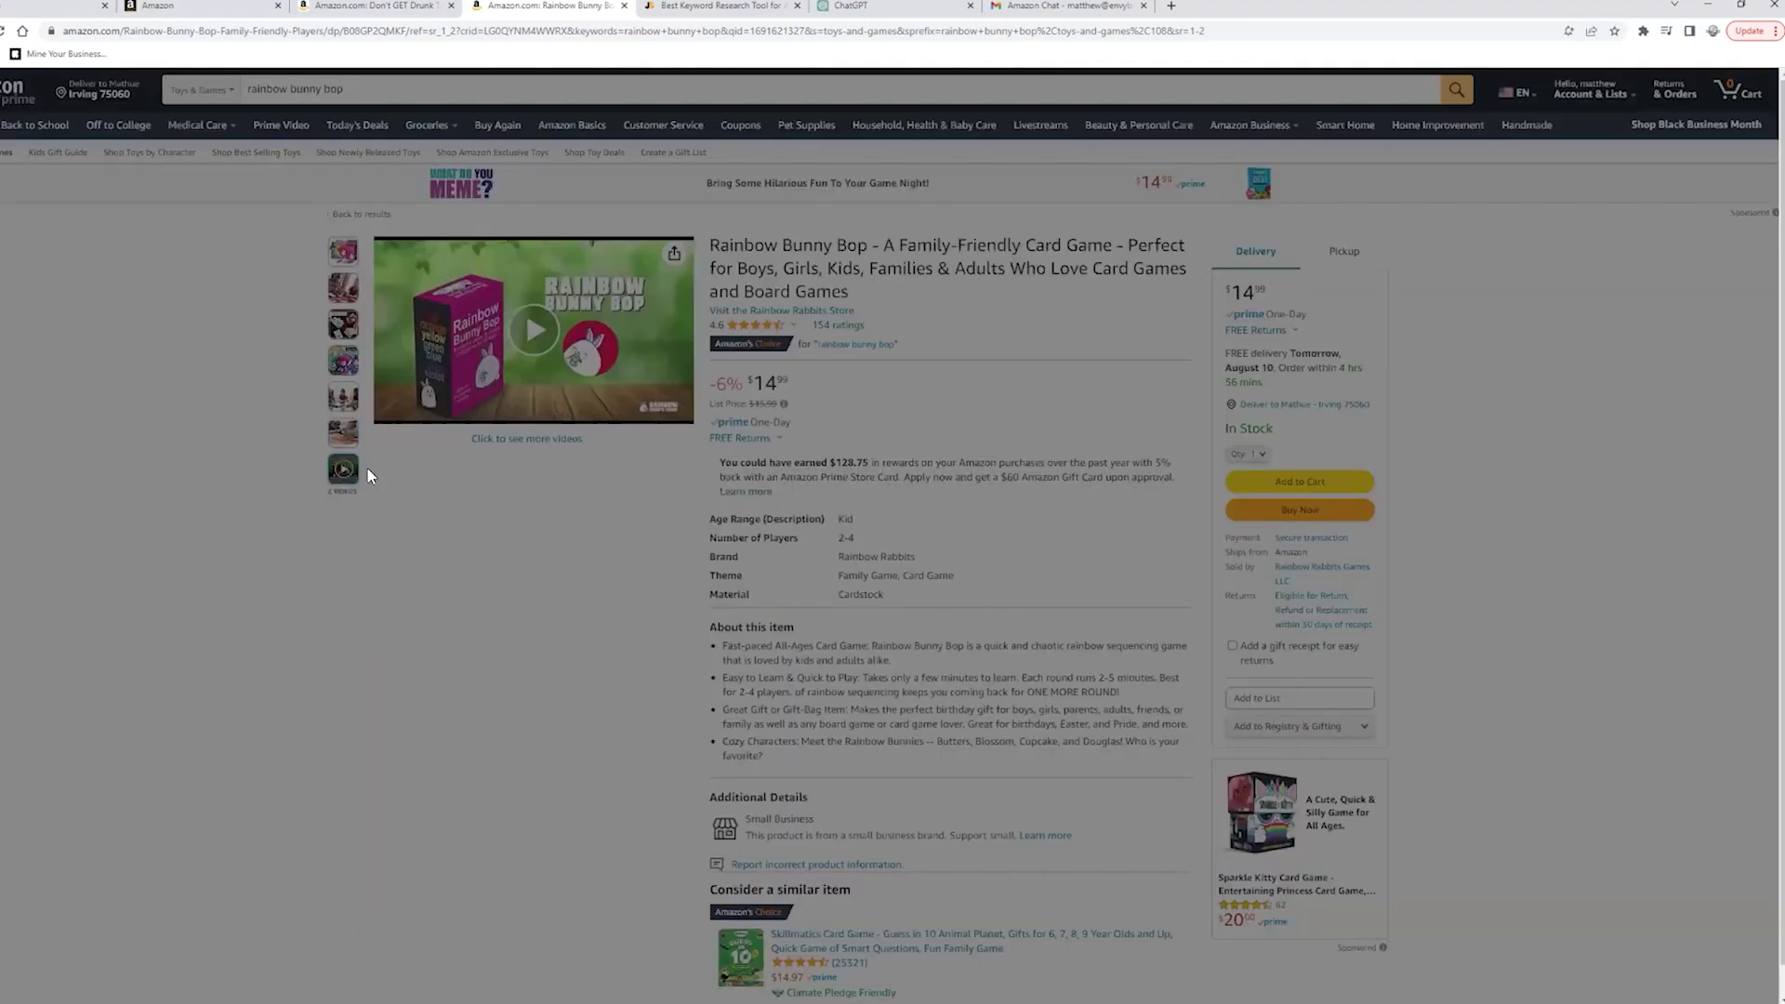
left_click(215, 830)
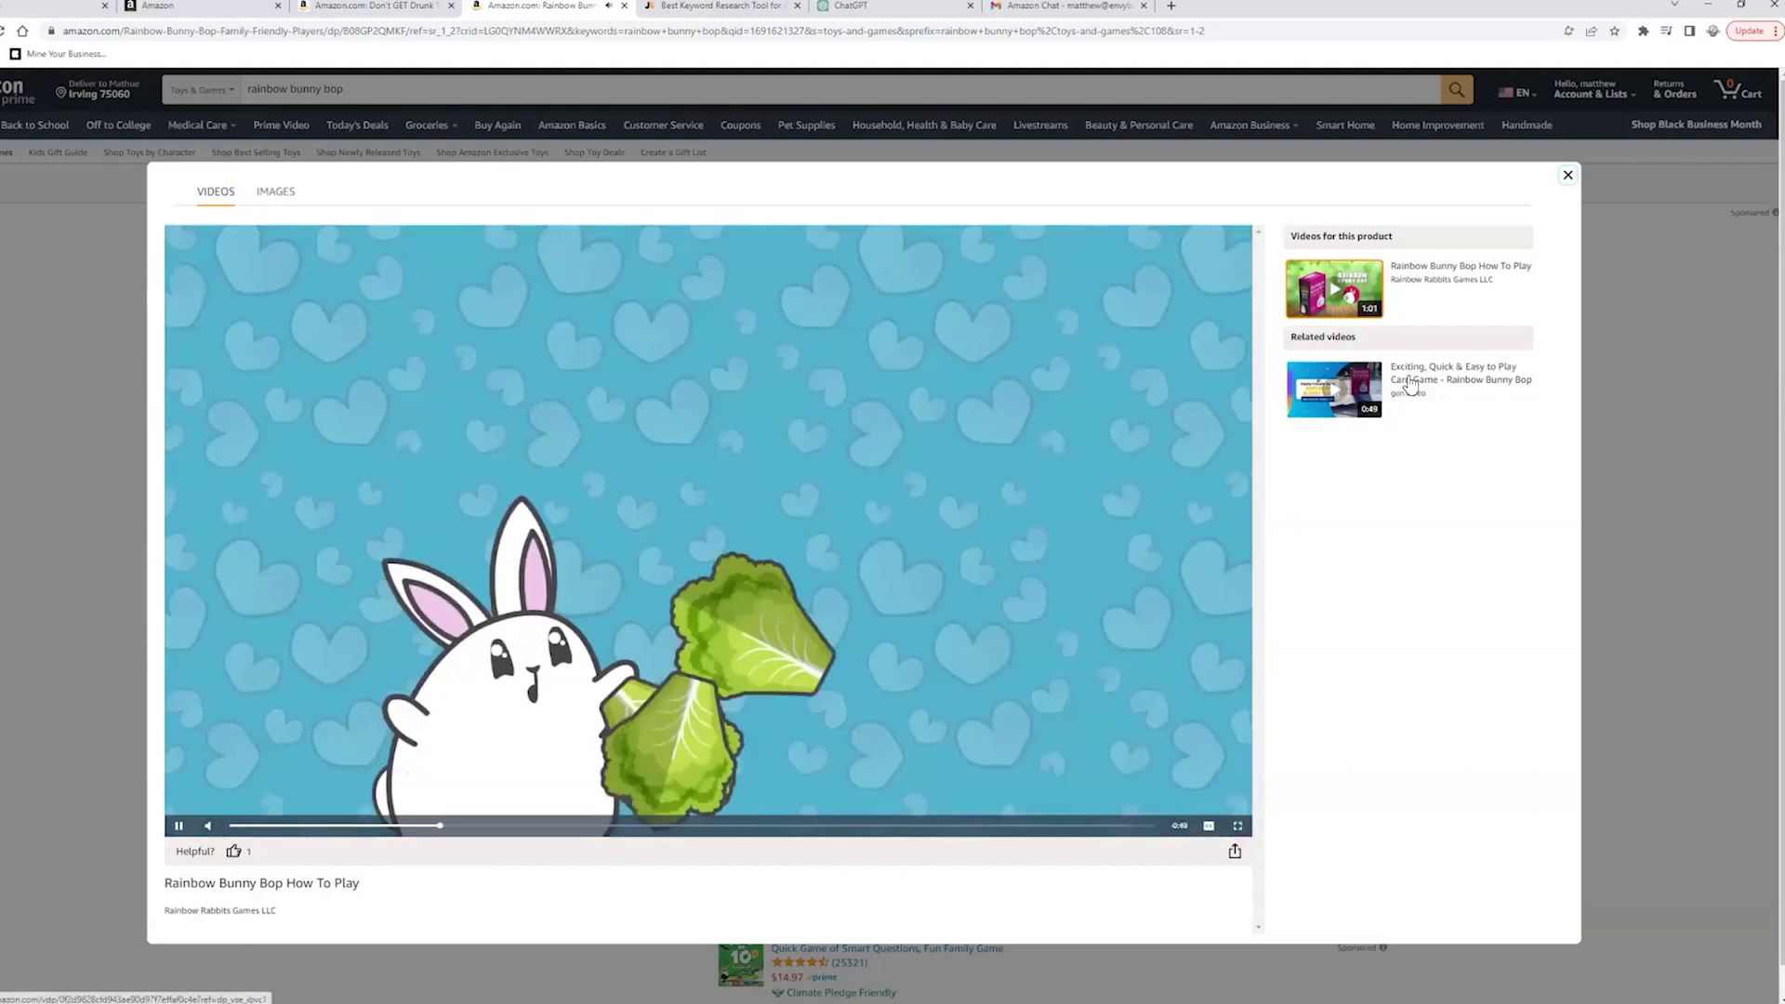
left_click(1408, 388)
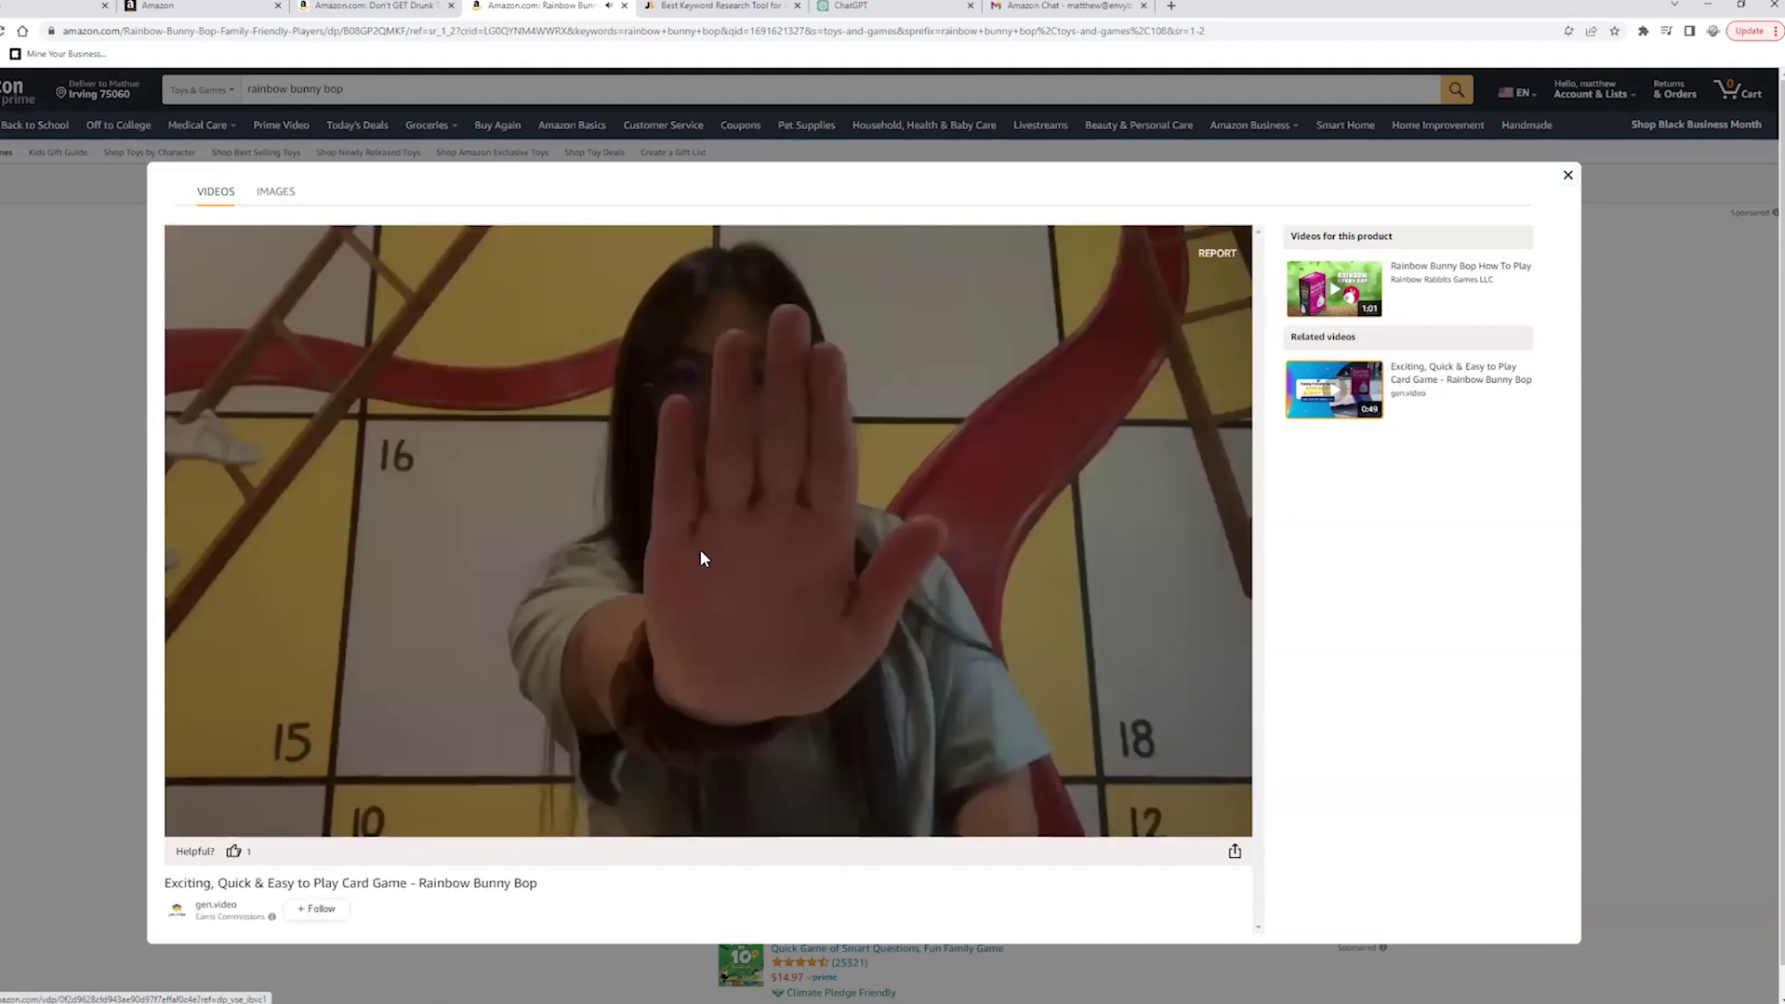
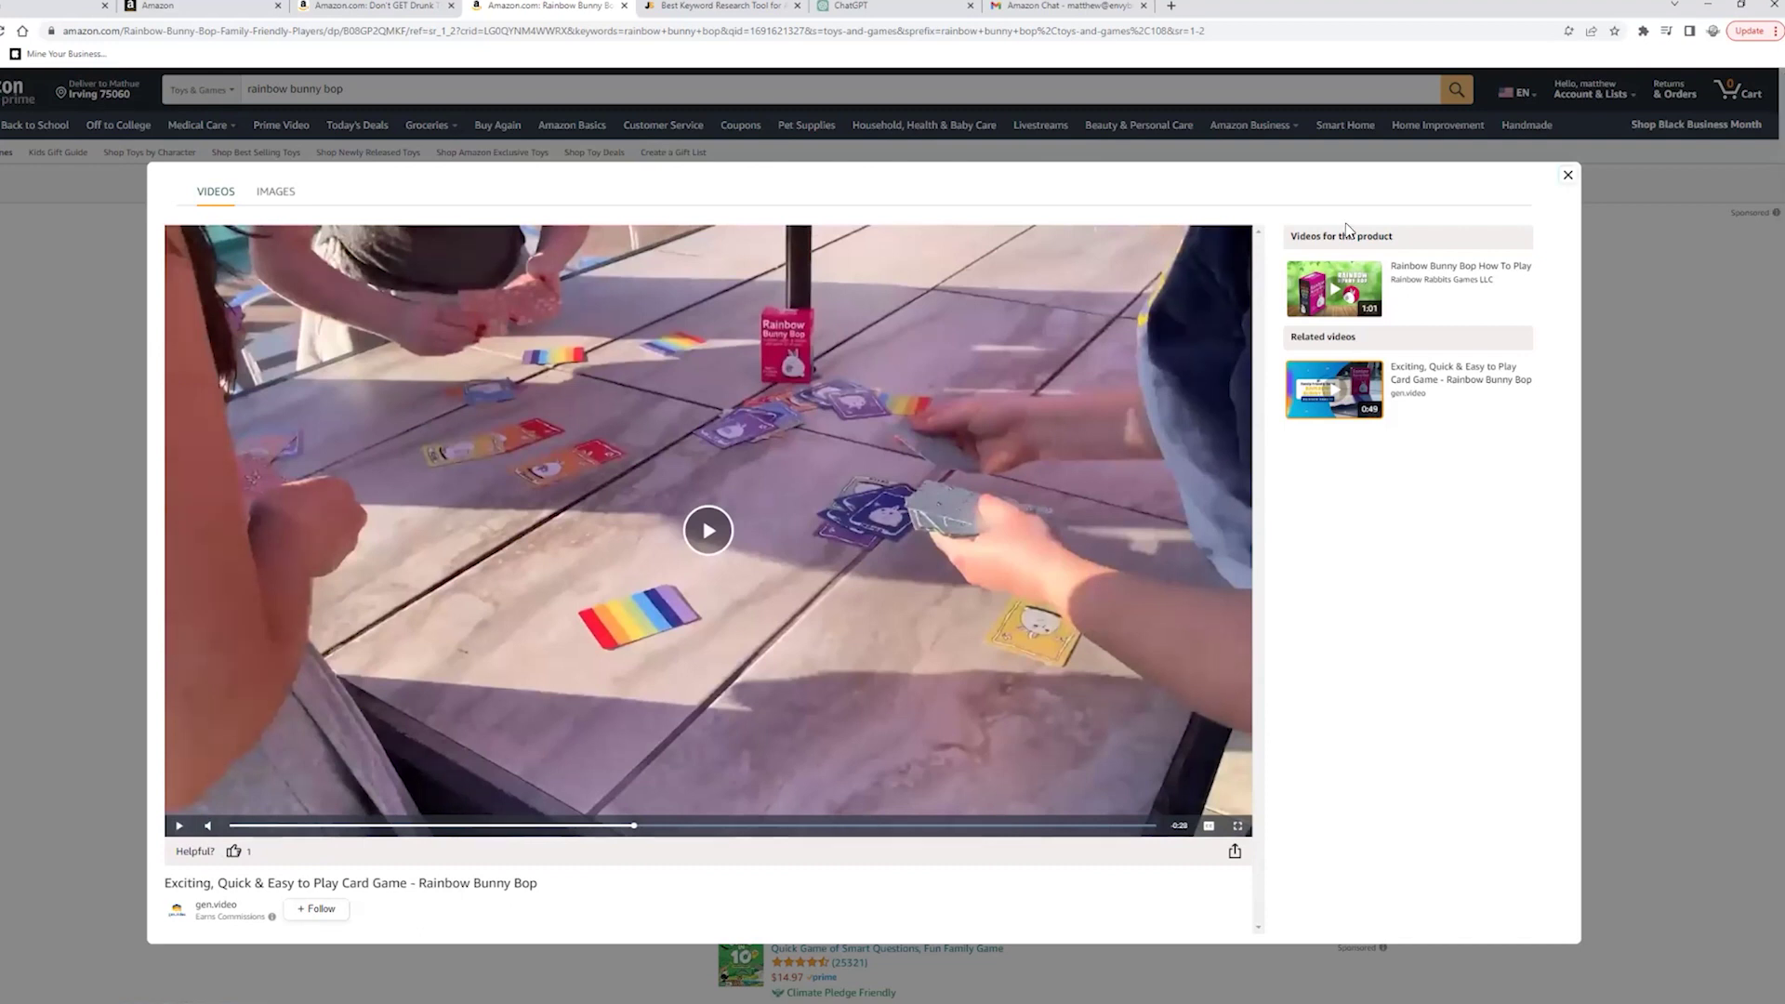
key("Escape")
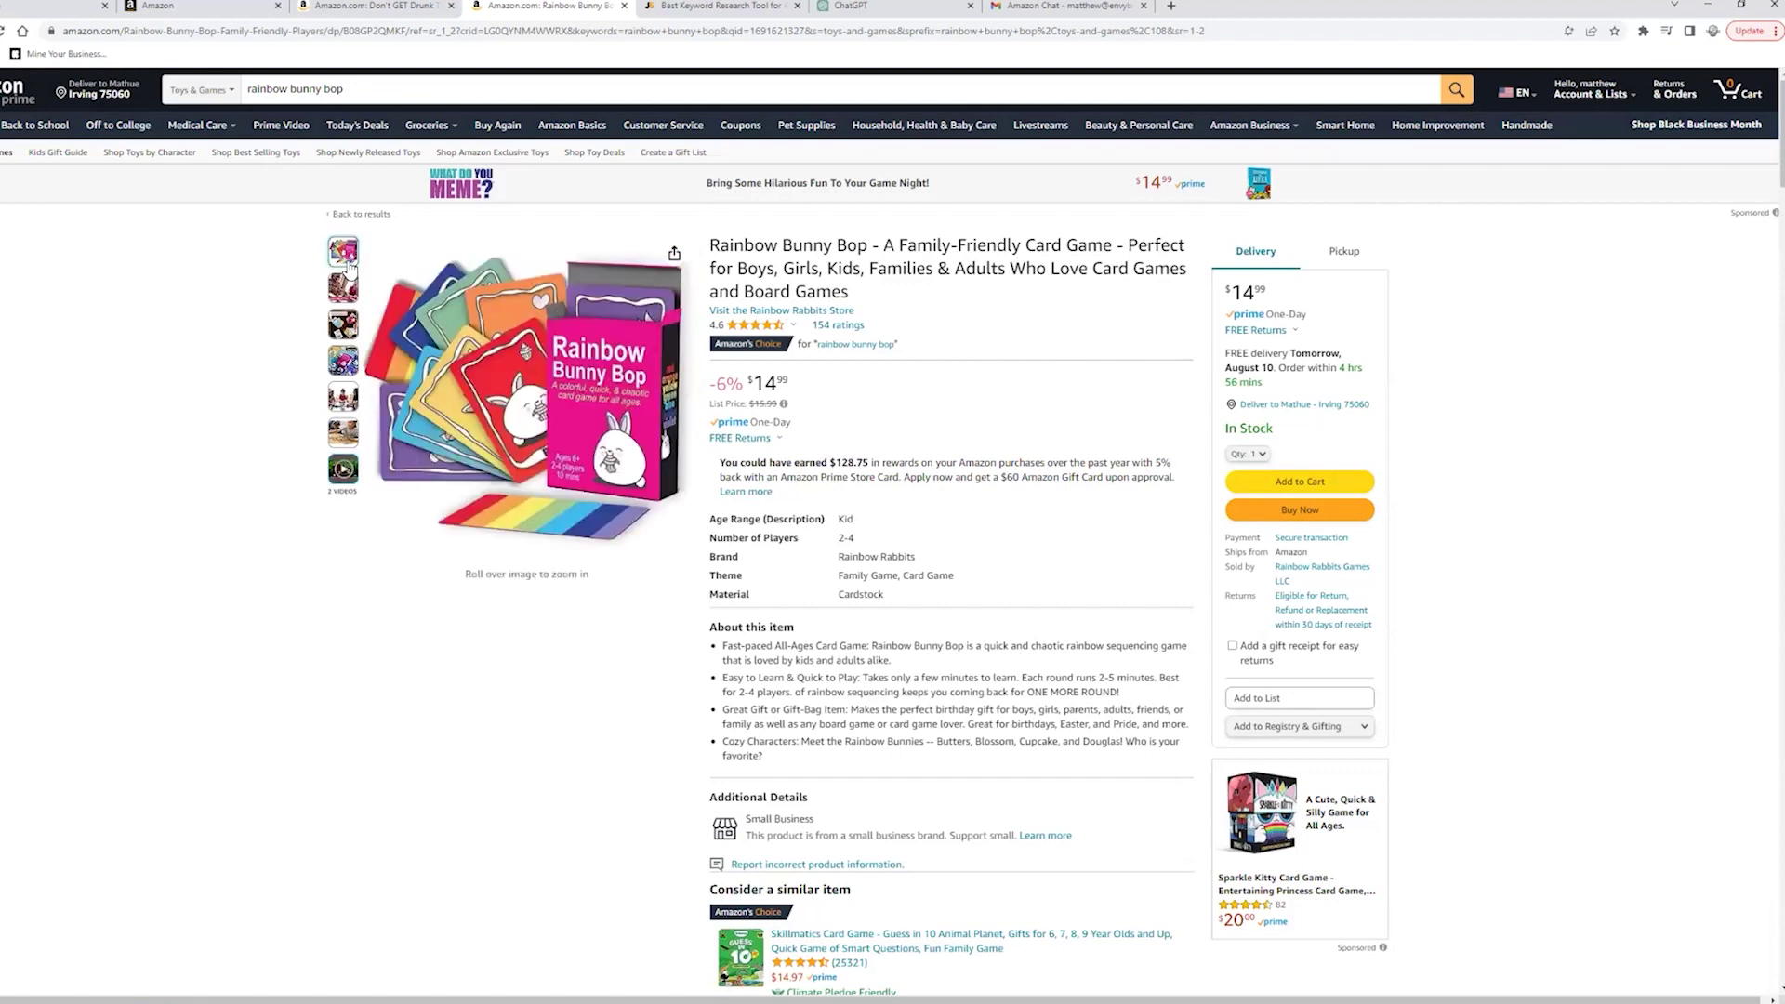
Step: Preview the Rainbow Bunny Bop listing's gallery images as examples of lifestyle photos
mouse_move(344, 327)
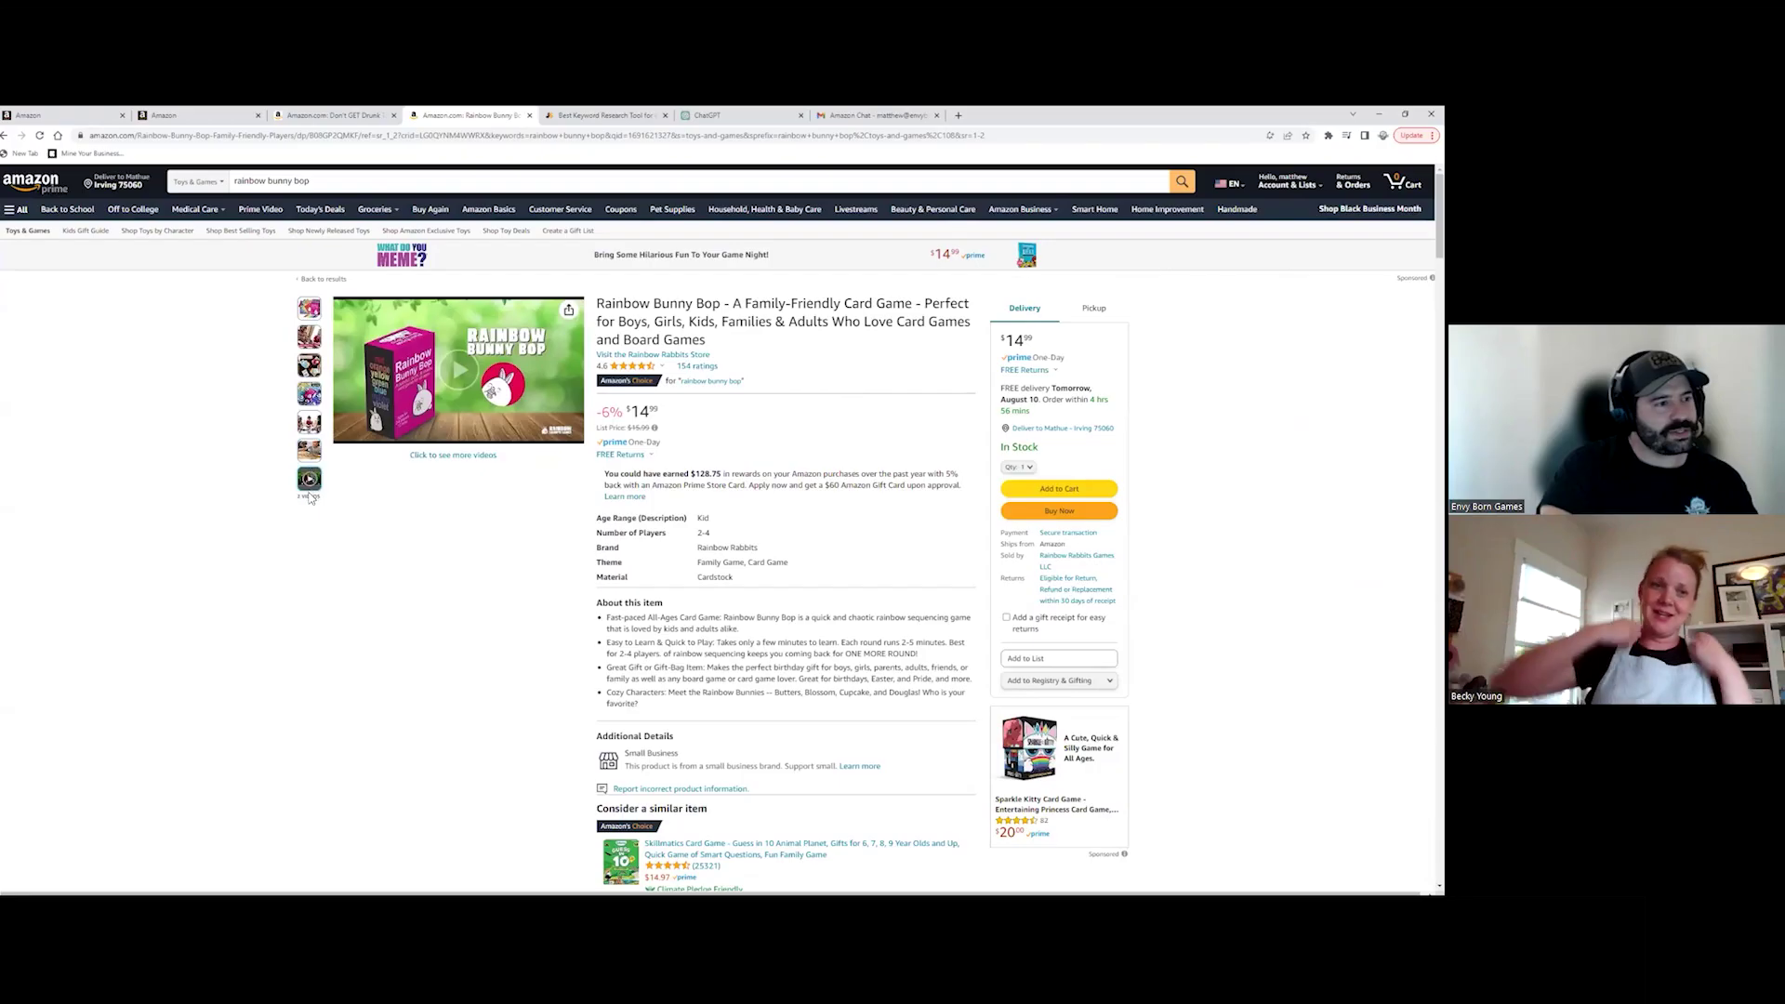
mouse_move(346, 402)
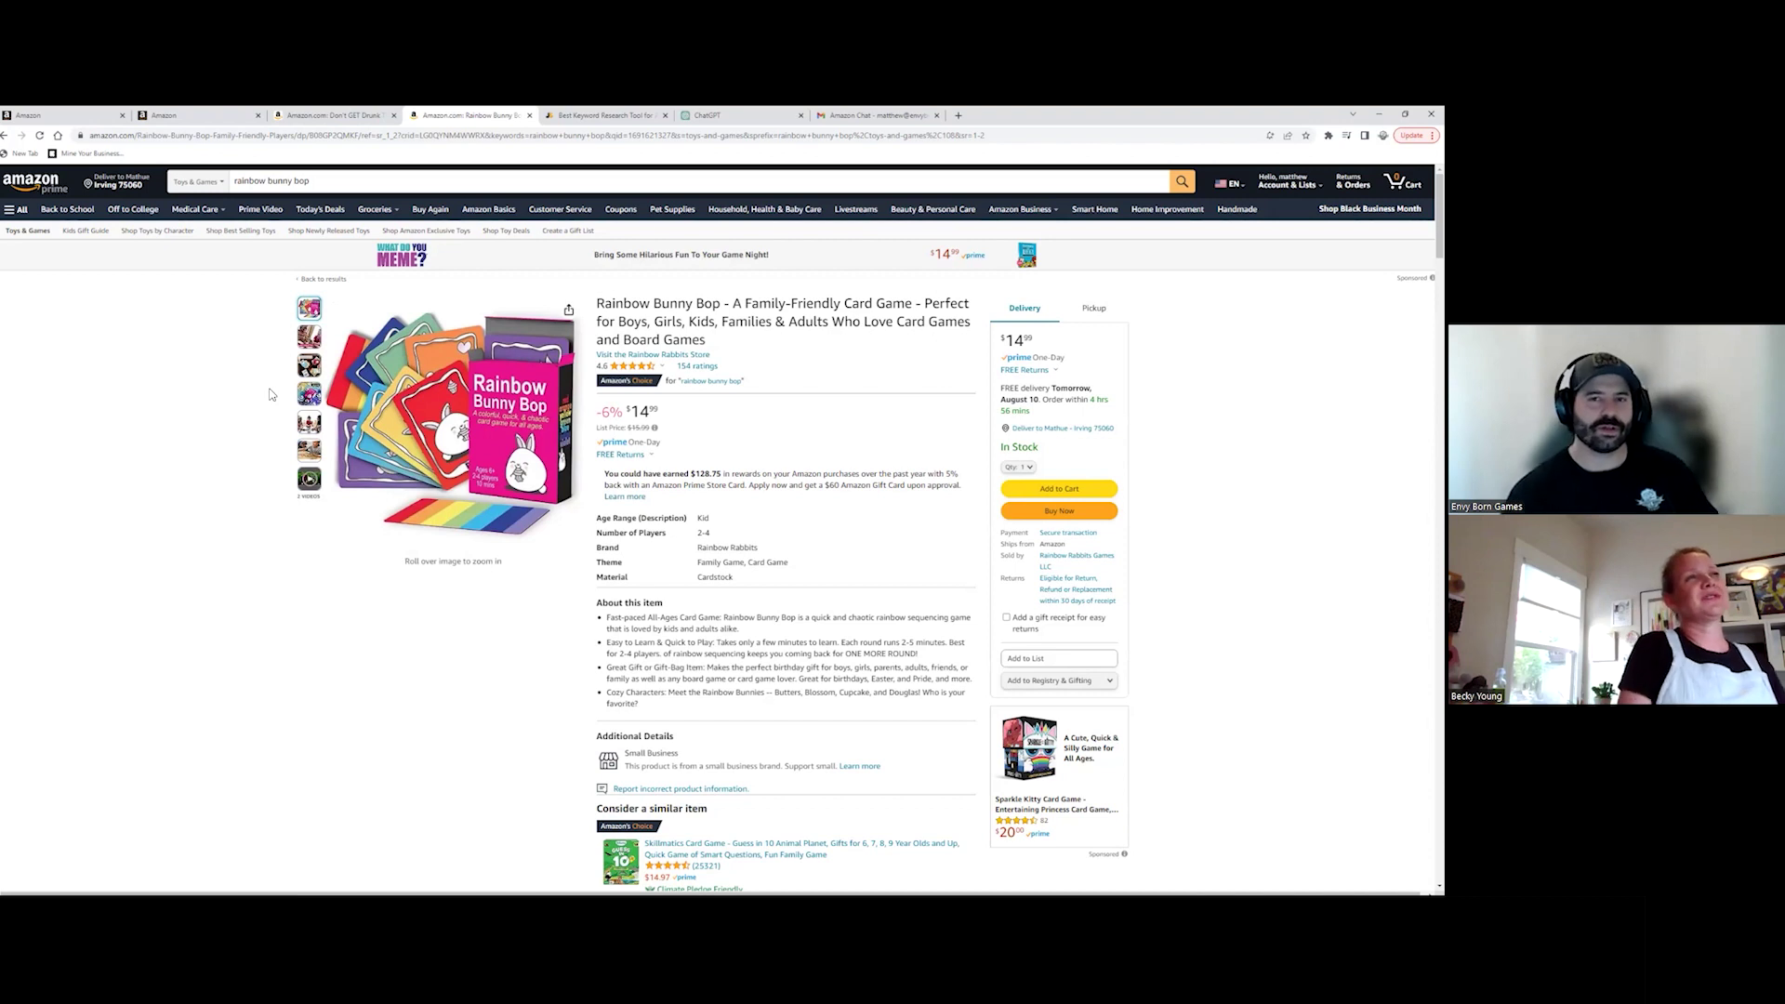
mouse_move(309, 424)
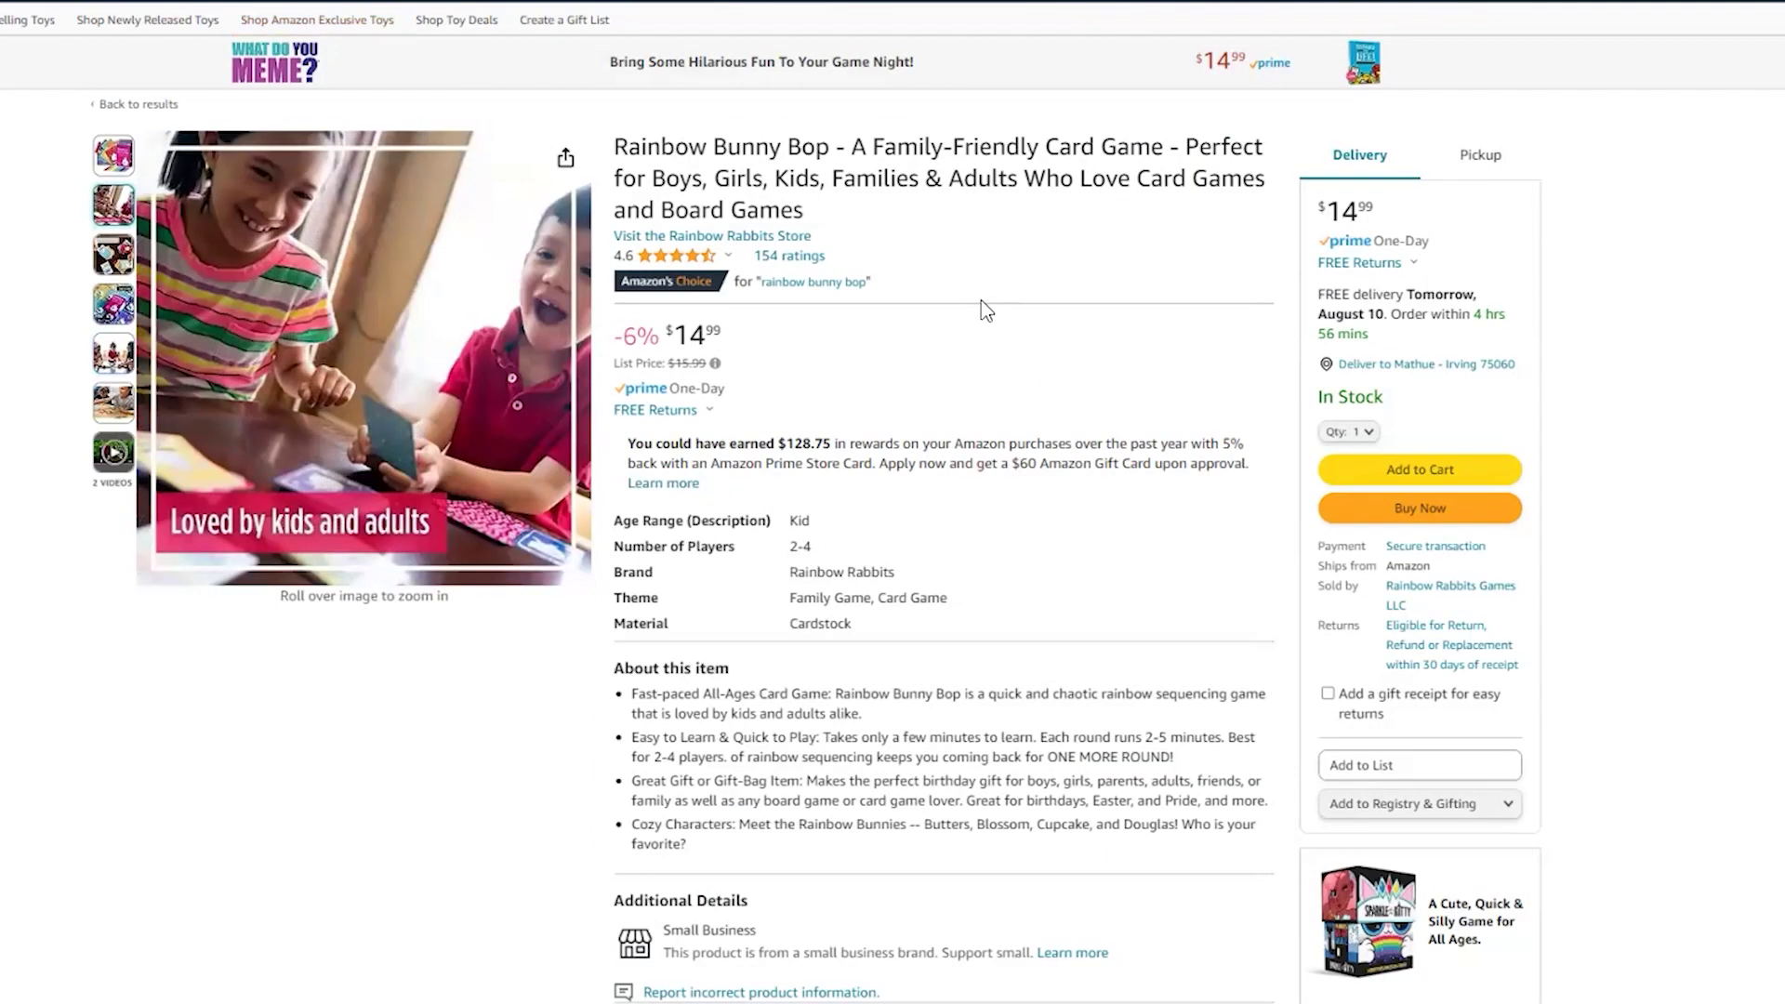
Step: Skim the Rainbow Bunny Bop listing from its feature bullets through the related products to the product information
scroll(1097, 430, "down", 3)
scroll(1098, 432, "down", 15)
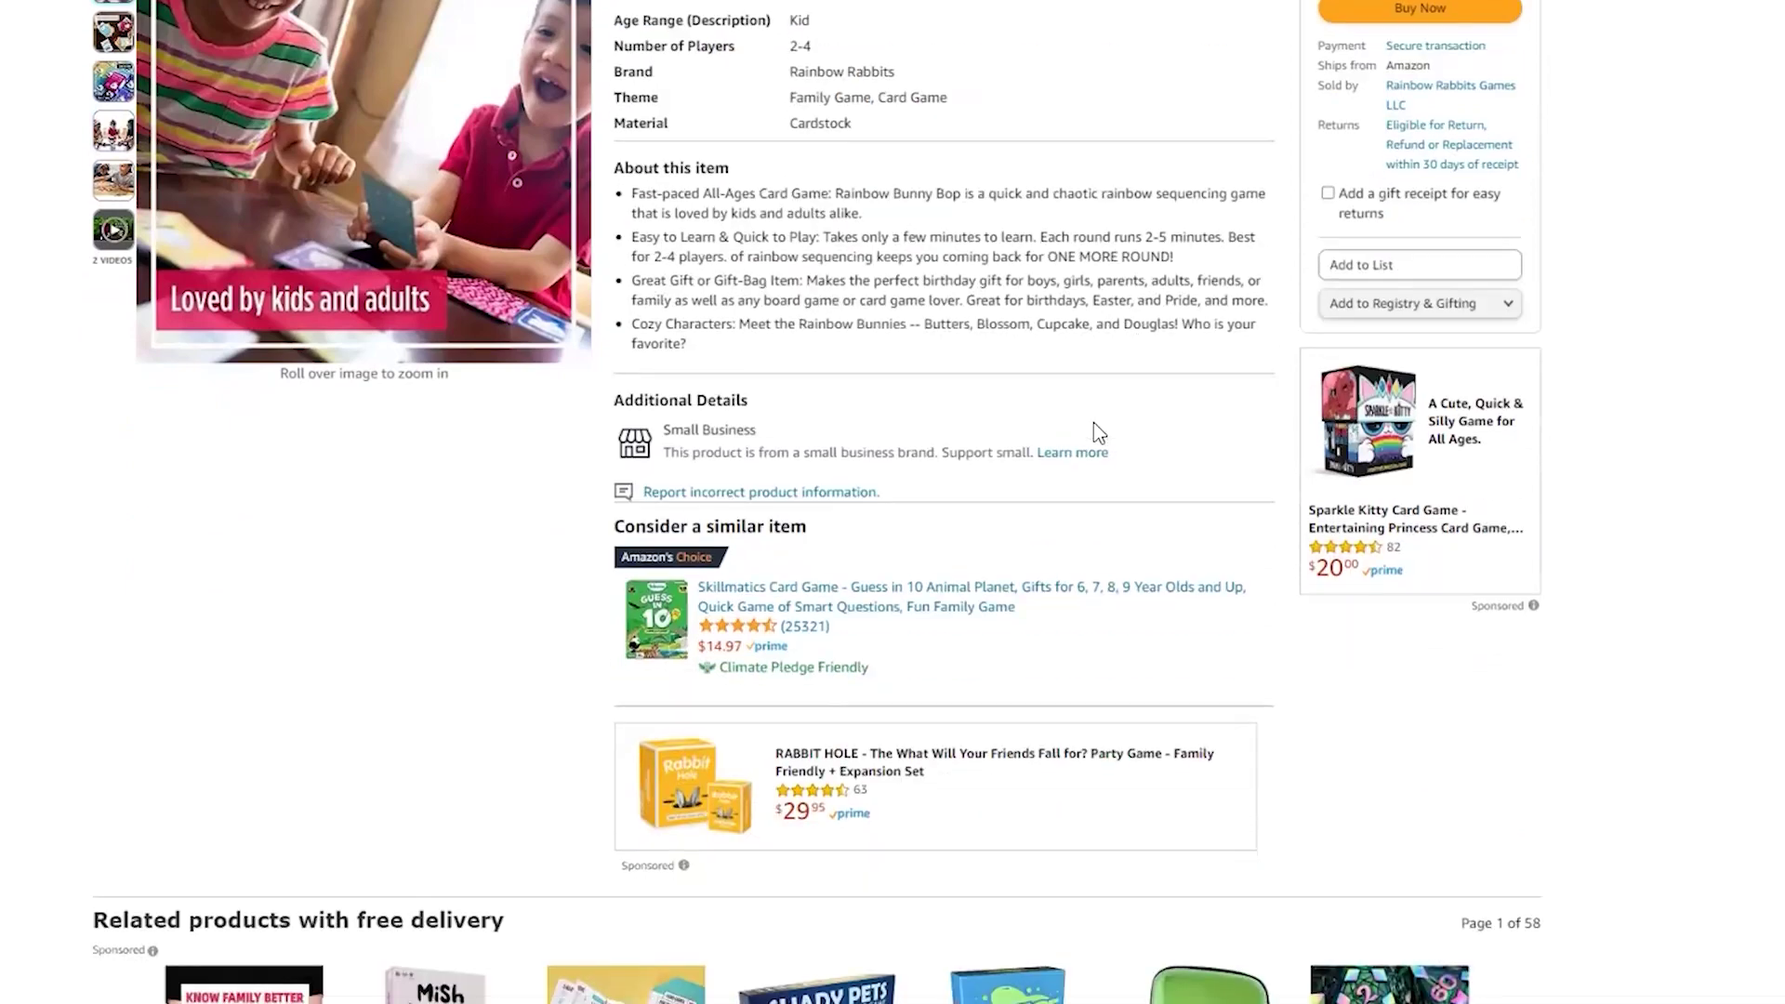
scroll(1097, 429, "down", 3)
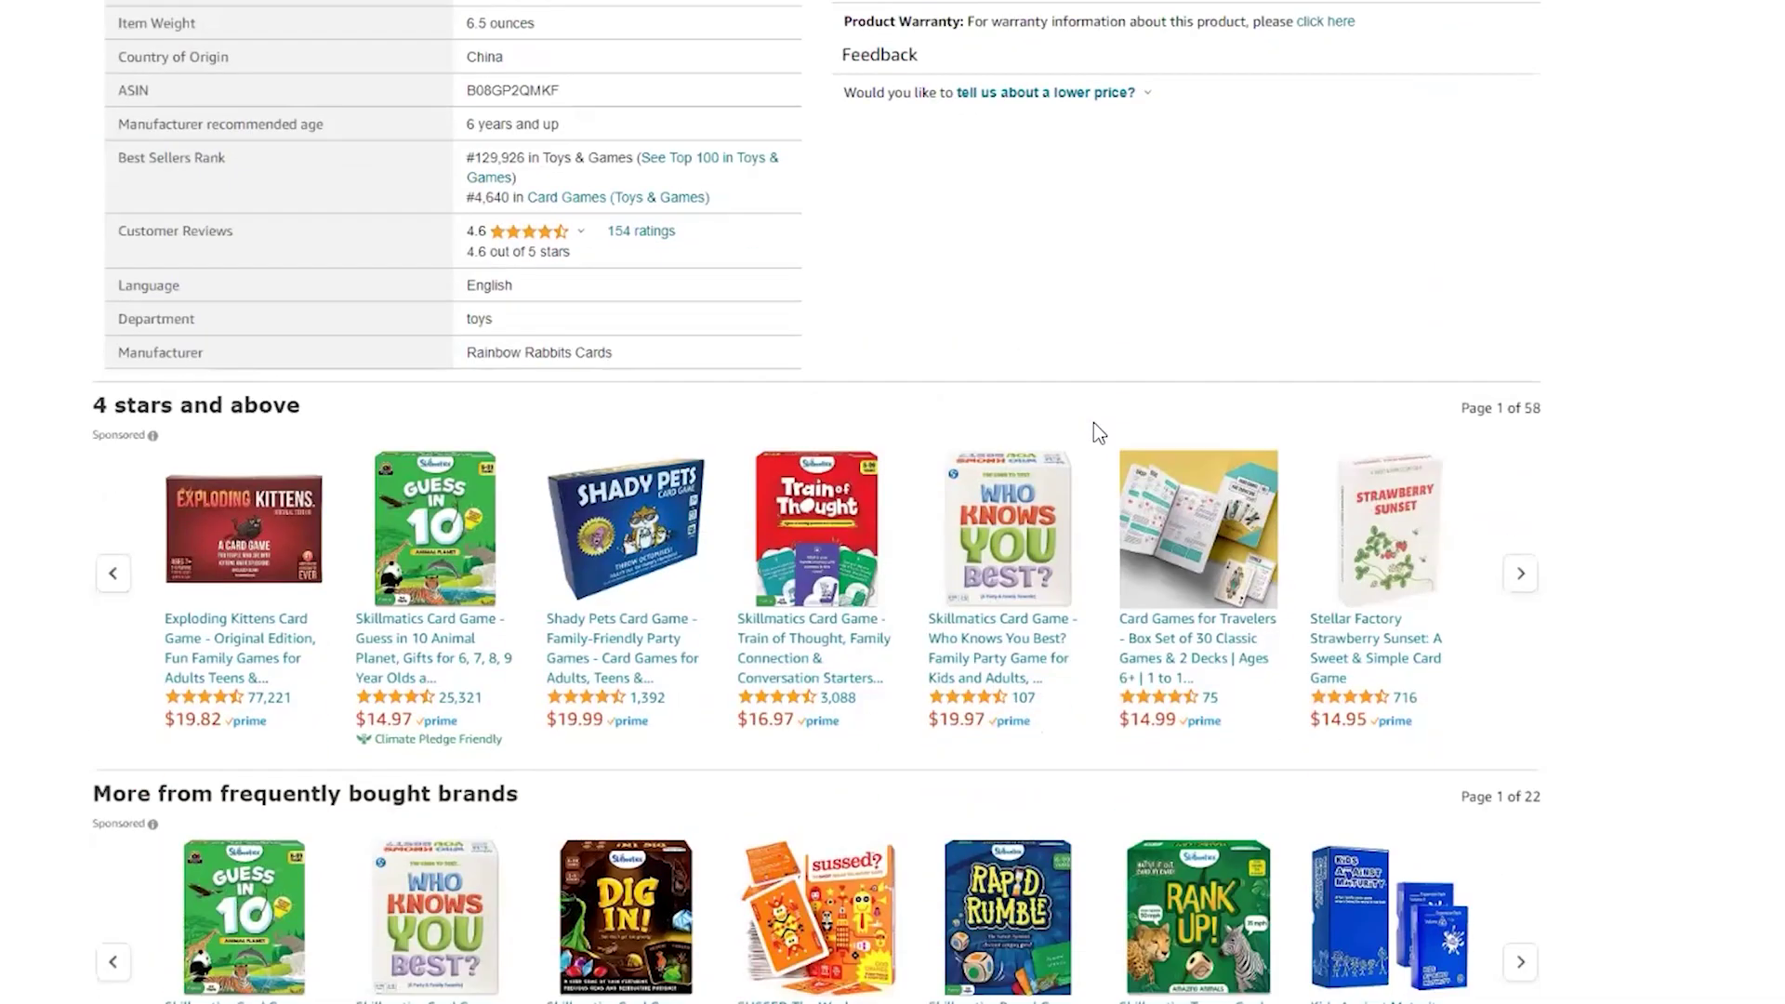
scroll(1093, 422, "up", 7)
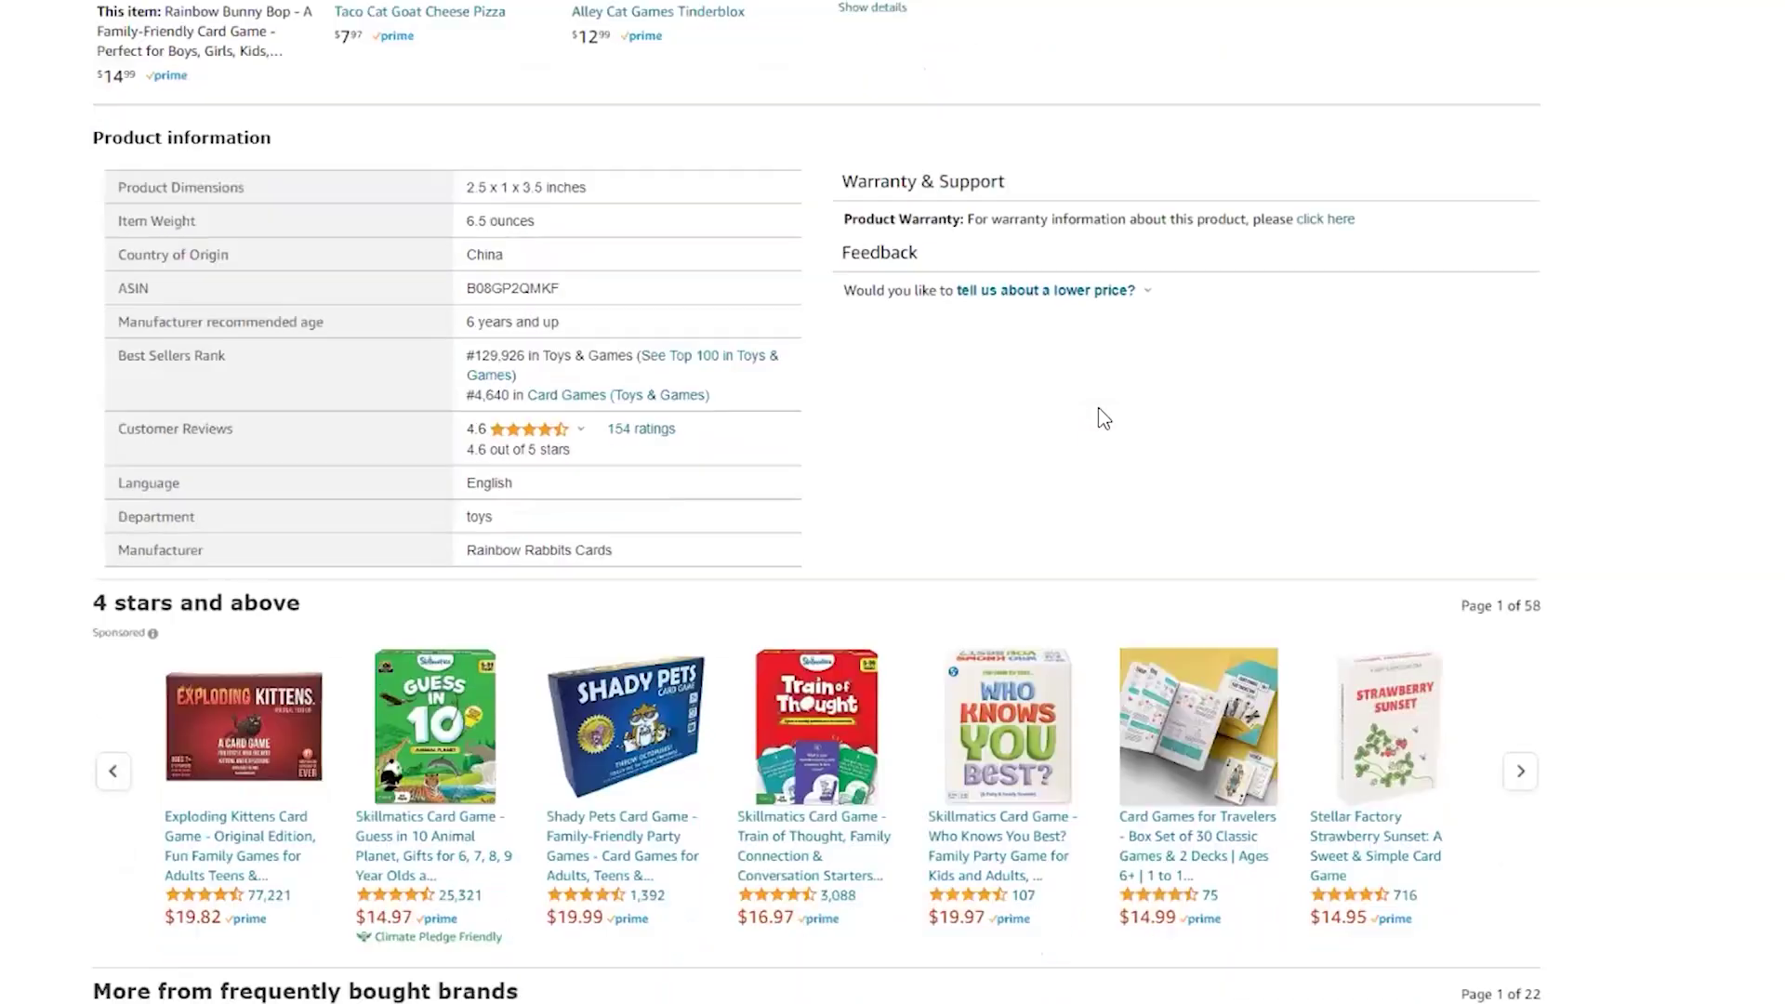
scroll(1100, 416, "up", 10)
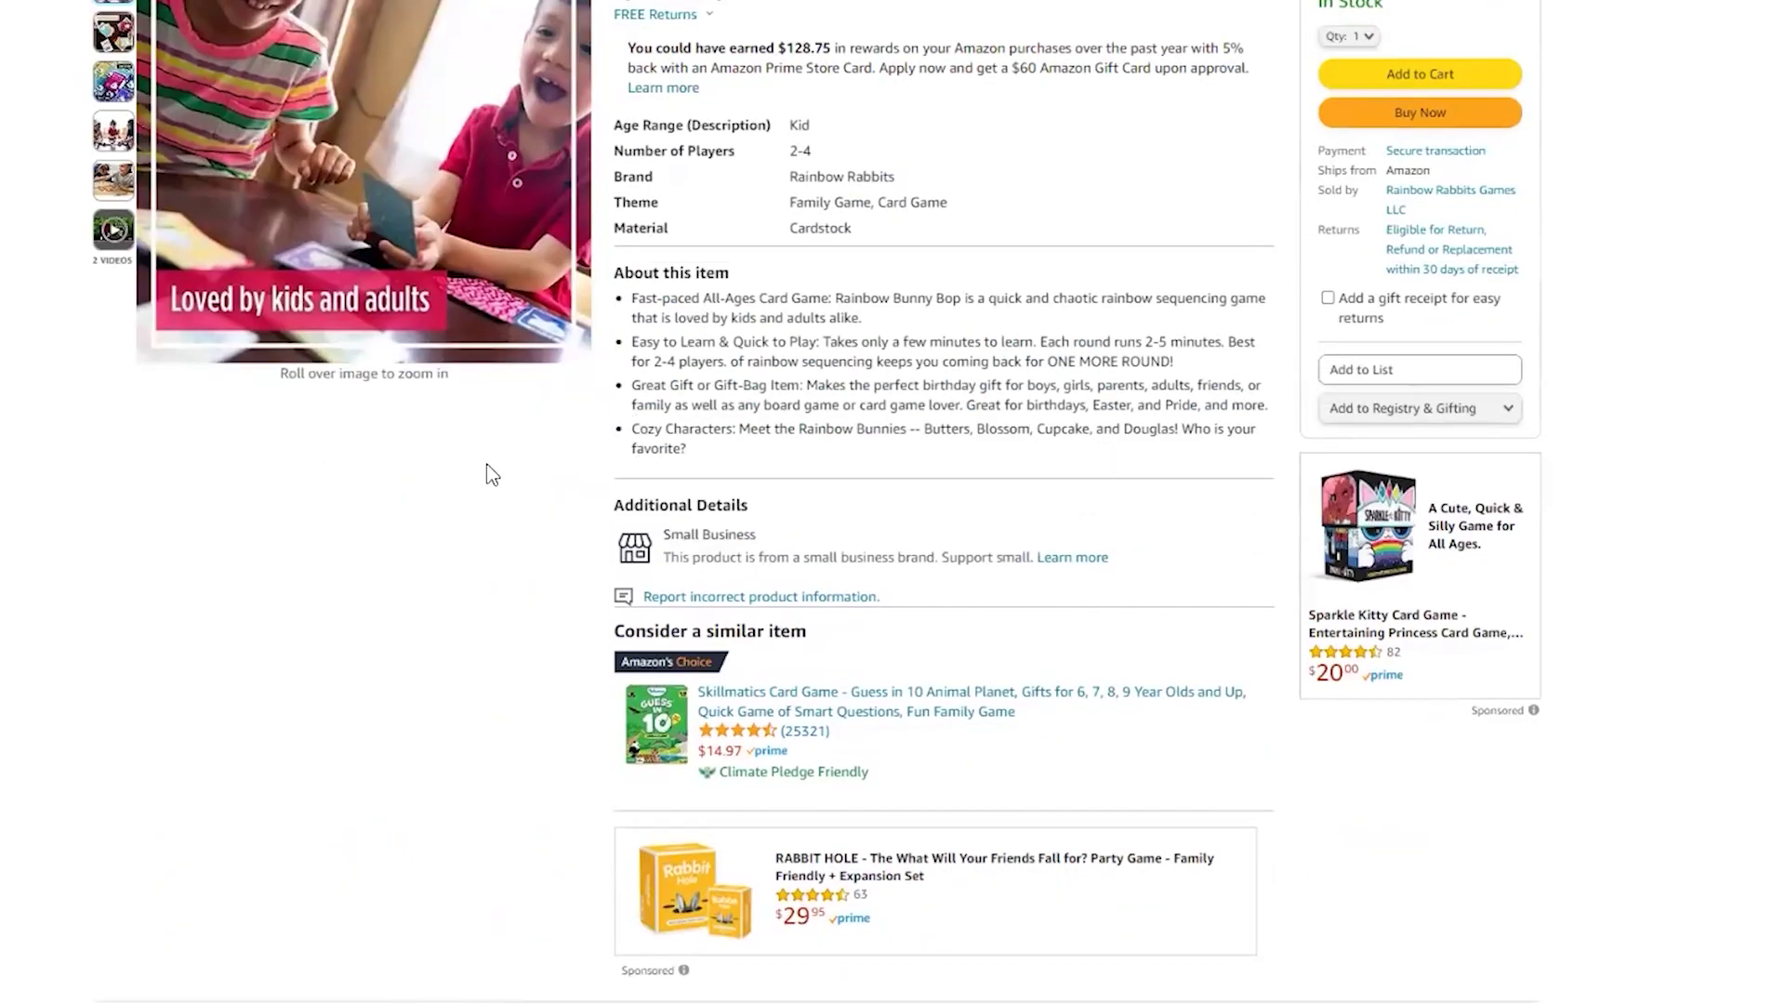
scroll(440, 507, "up", 1)
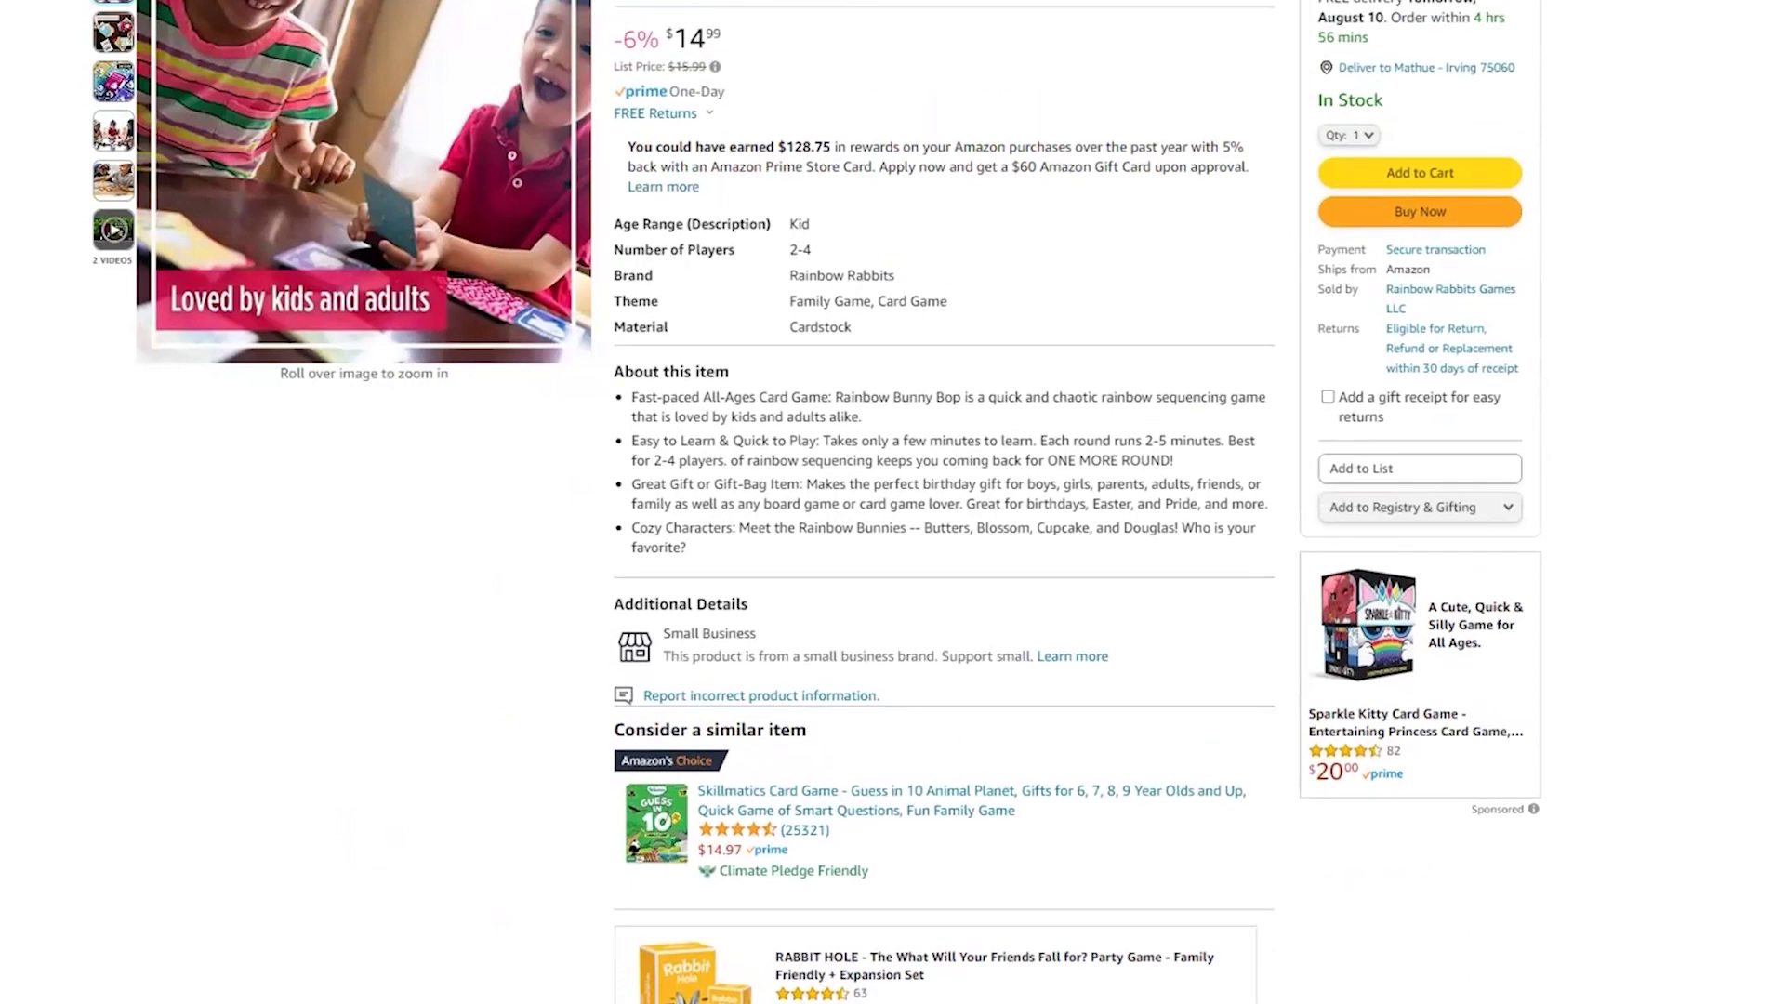
Step: Preview the listing's box-and-cards image and its photos of children playing the game
mouse_move(321, 168)
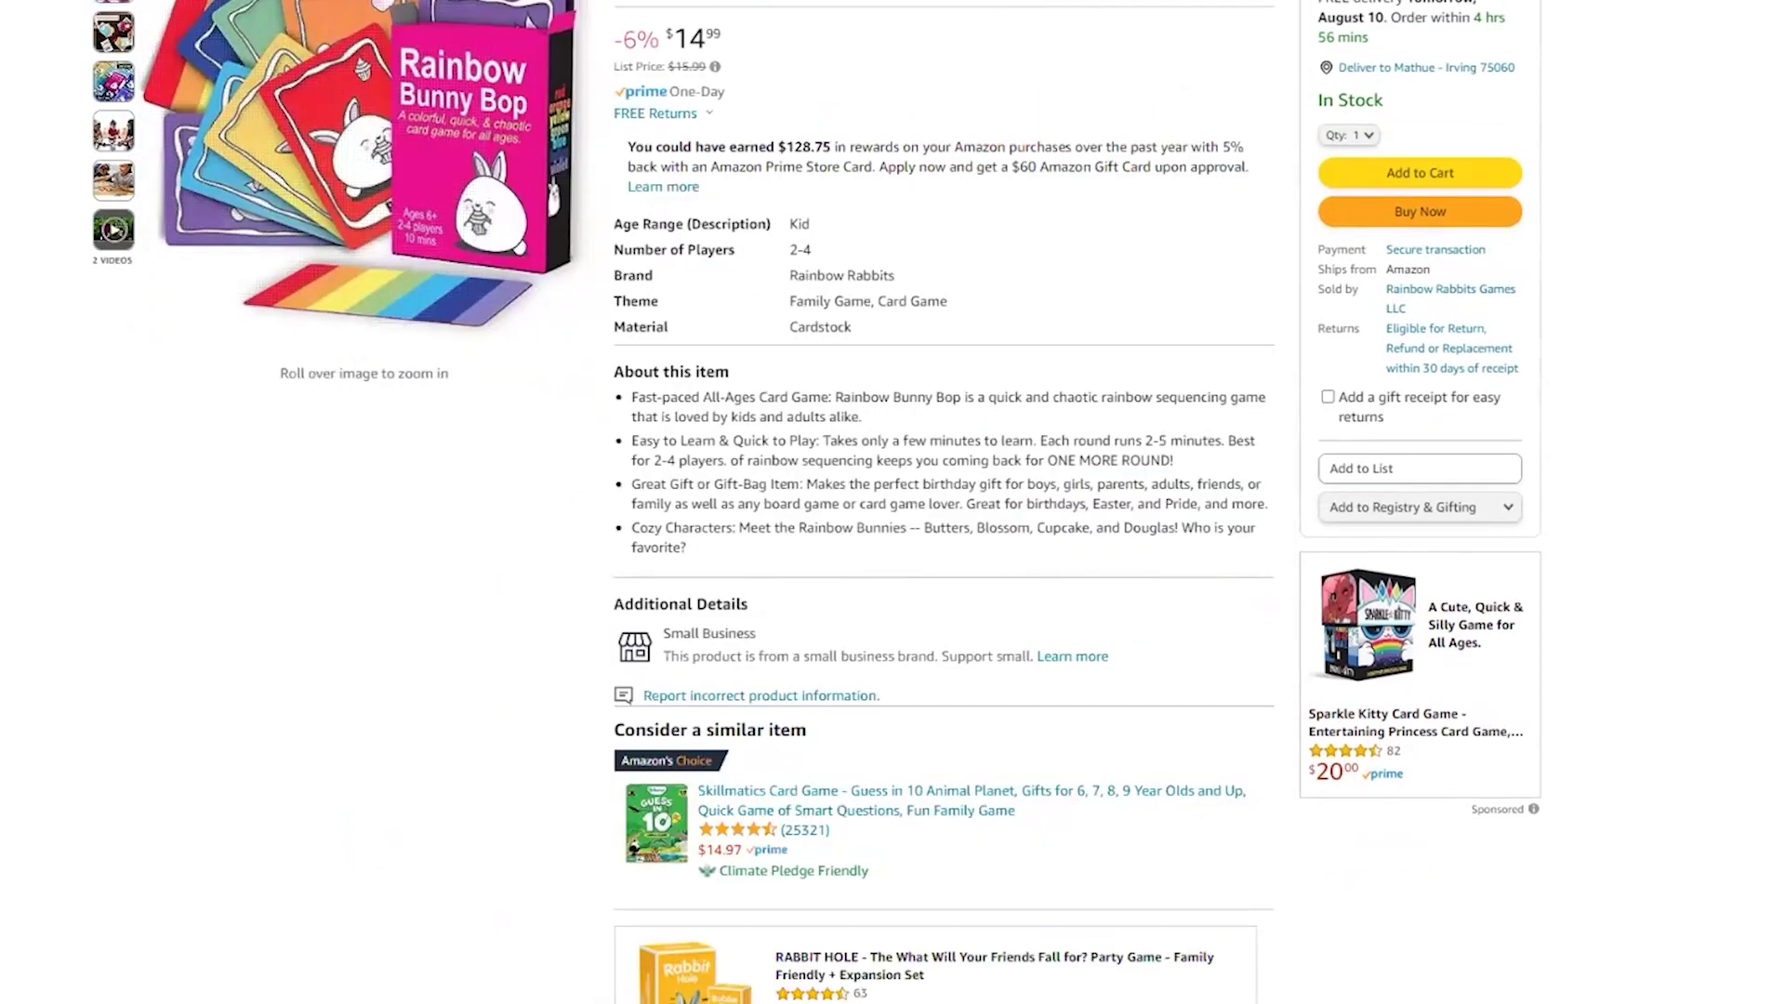
scroll(943, 502, "down", 1)
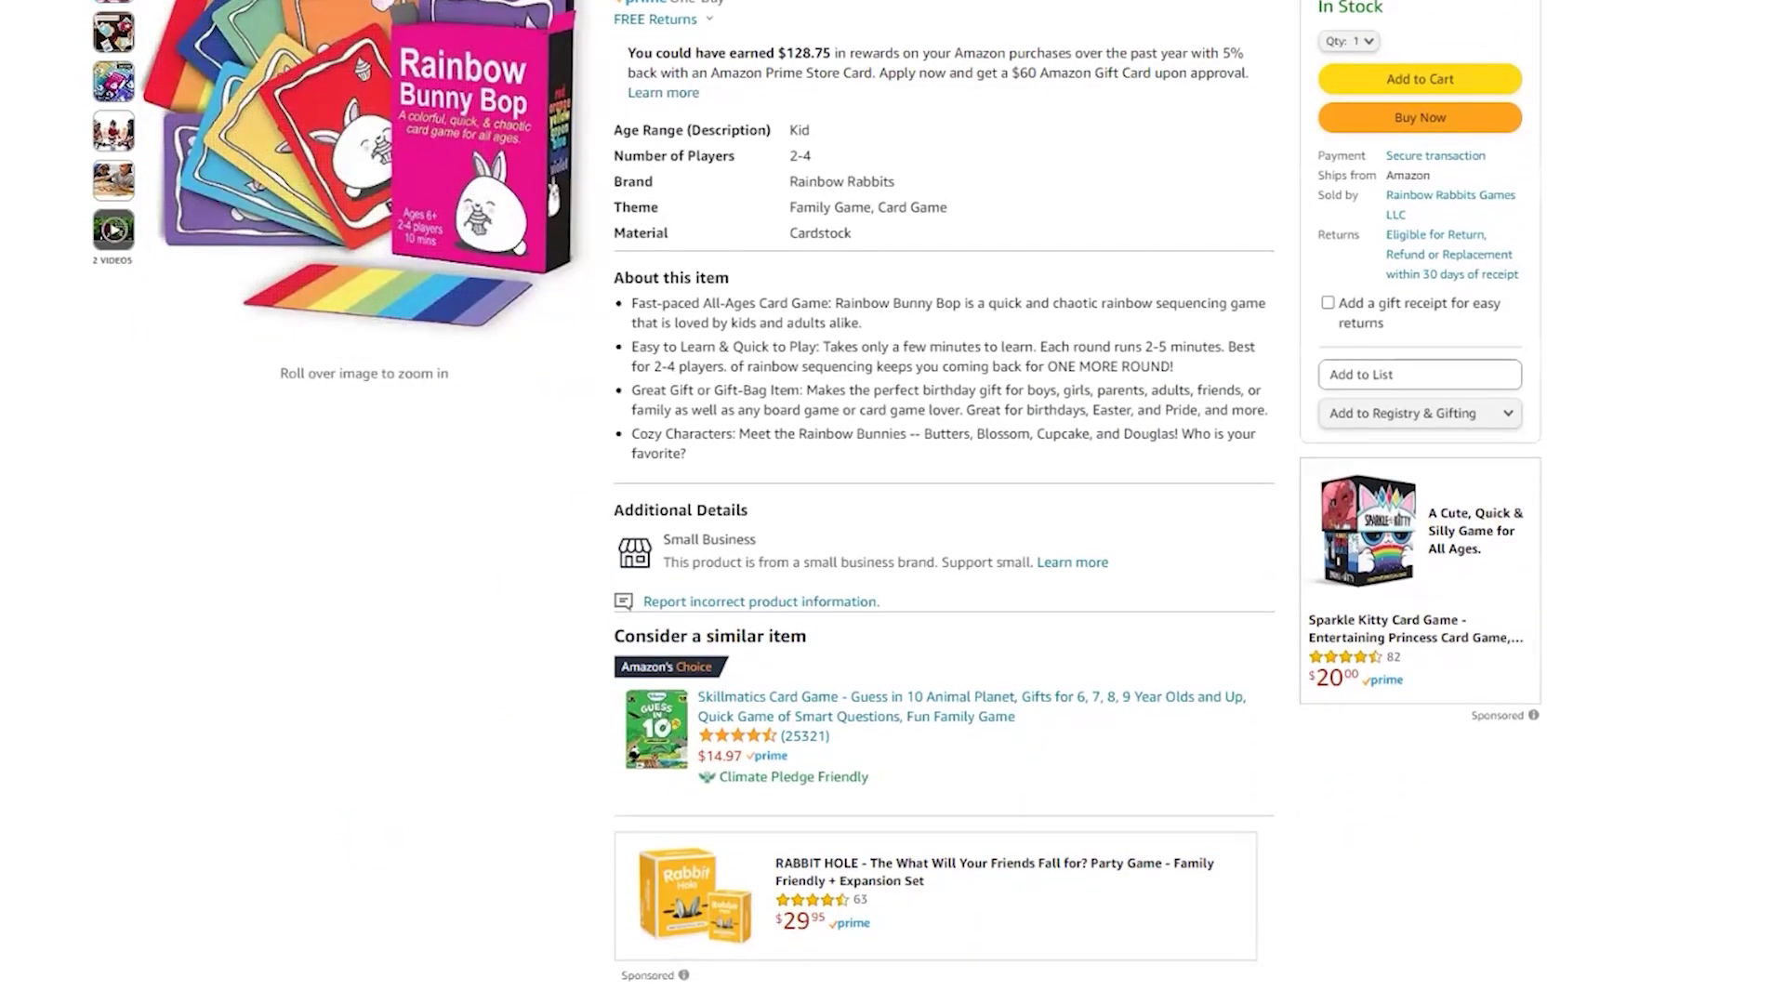
scroll(816, 502, "down", 6)
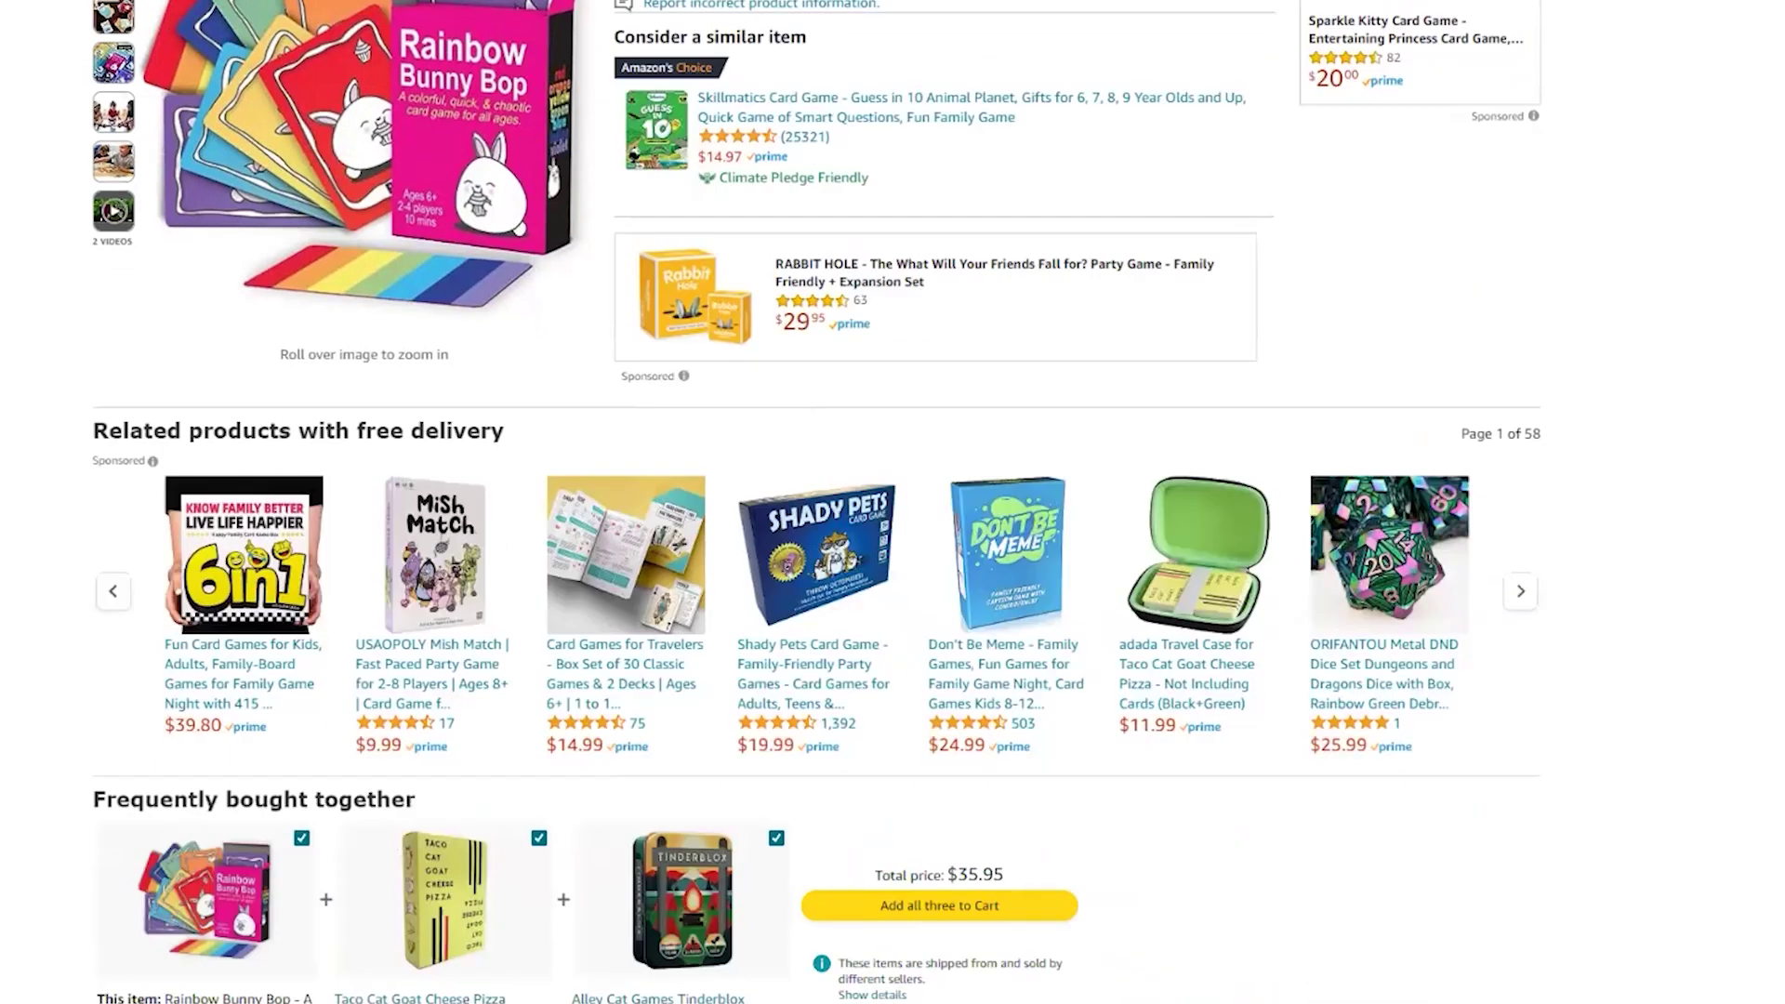
scroll(817, 502, "up", 5)
scroll(816, 502, "up", 4)
scroll(816, 502, "down", 1)
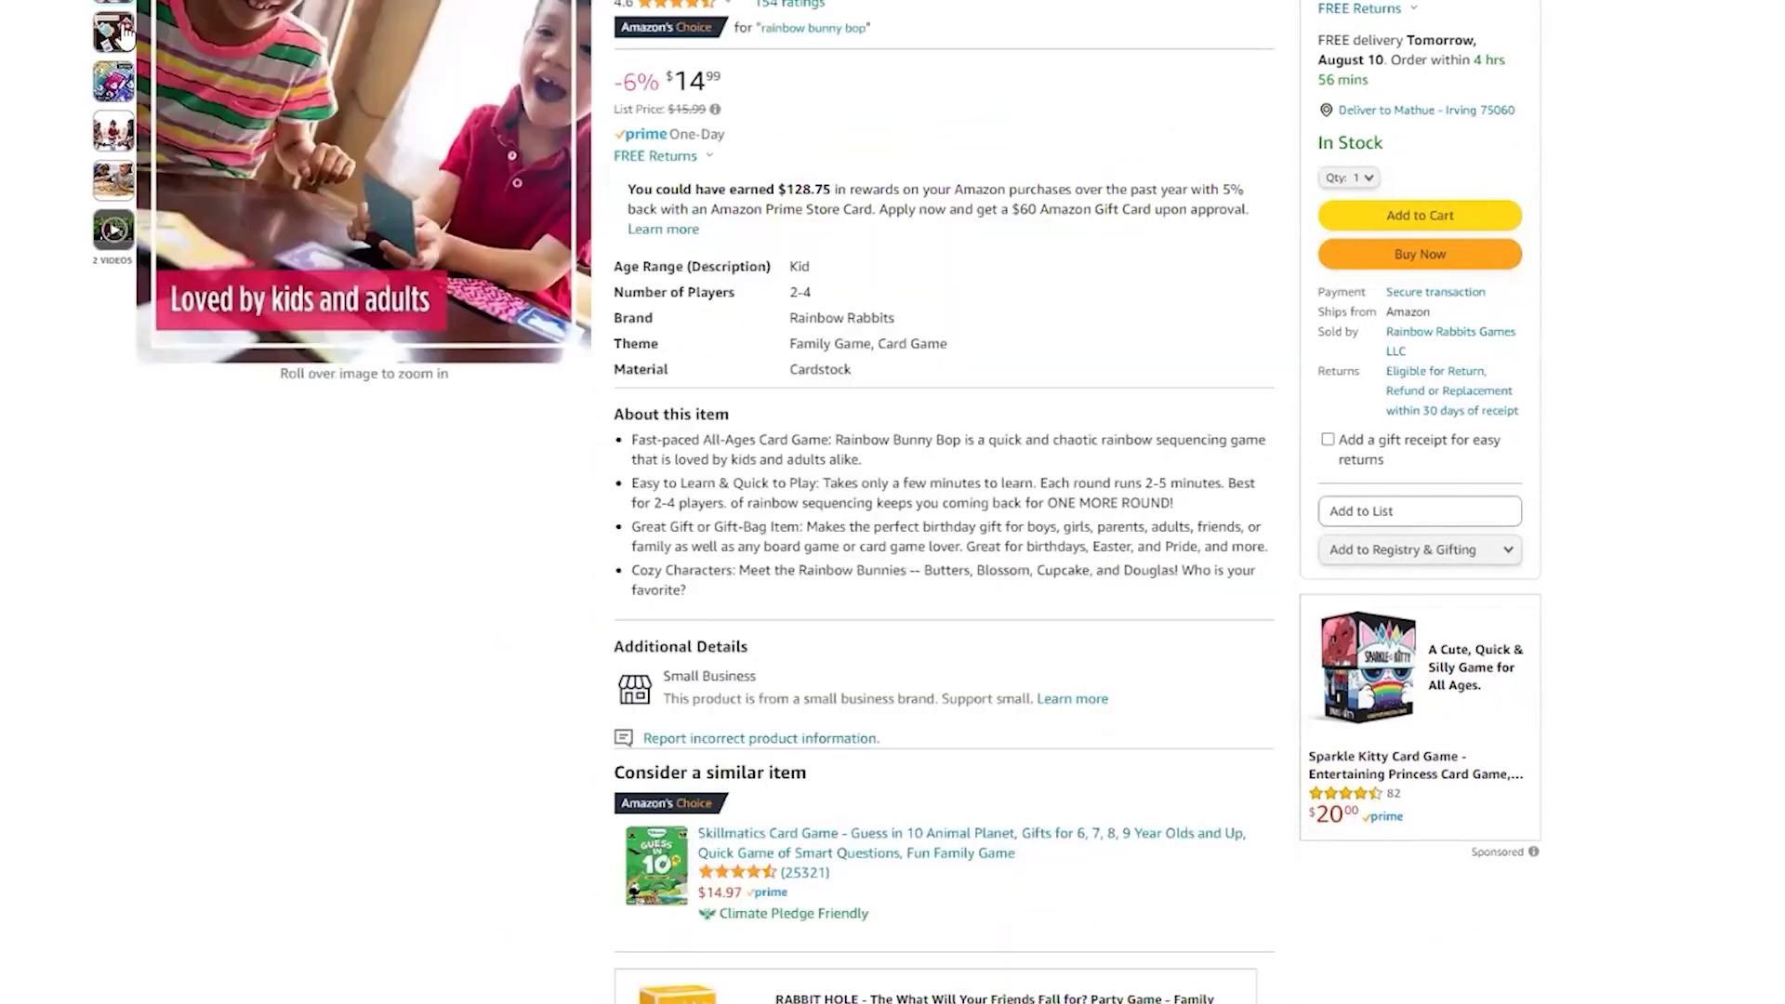
mouse_move(113, 130)
scroll(817, 502, "down", 9)
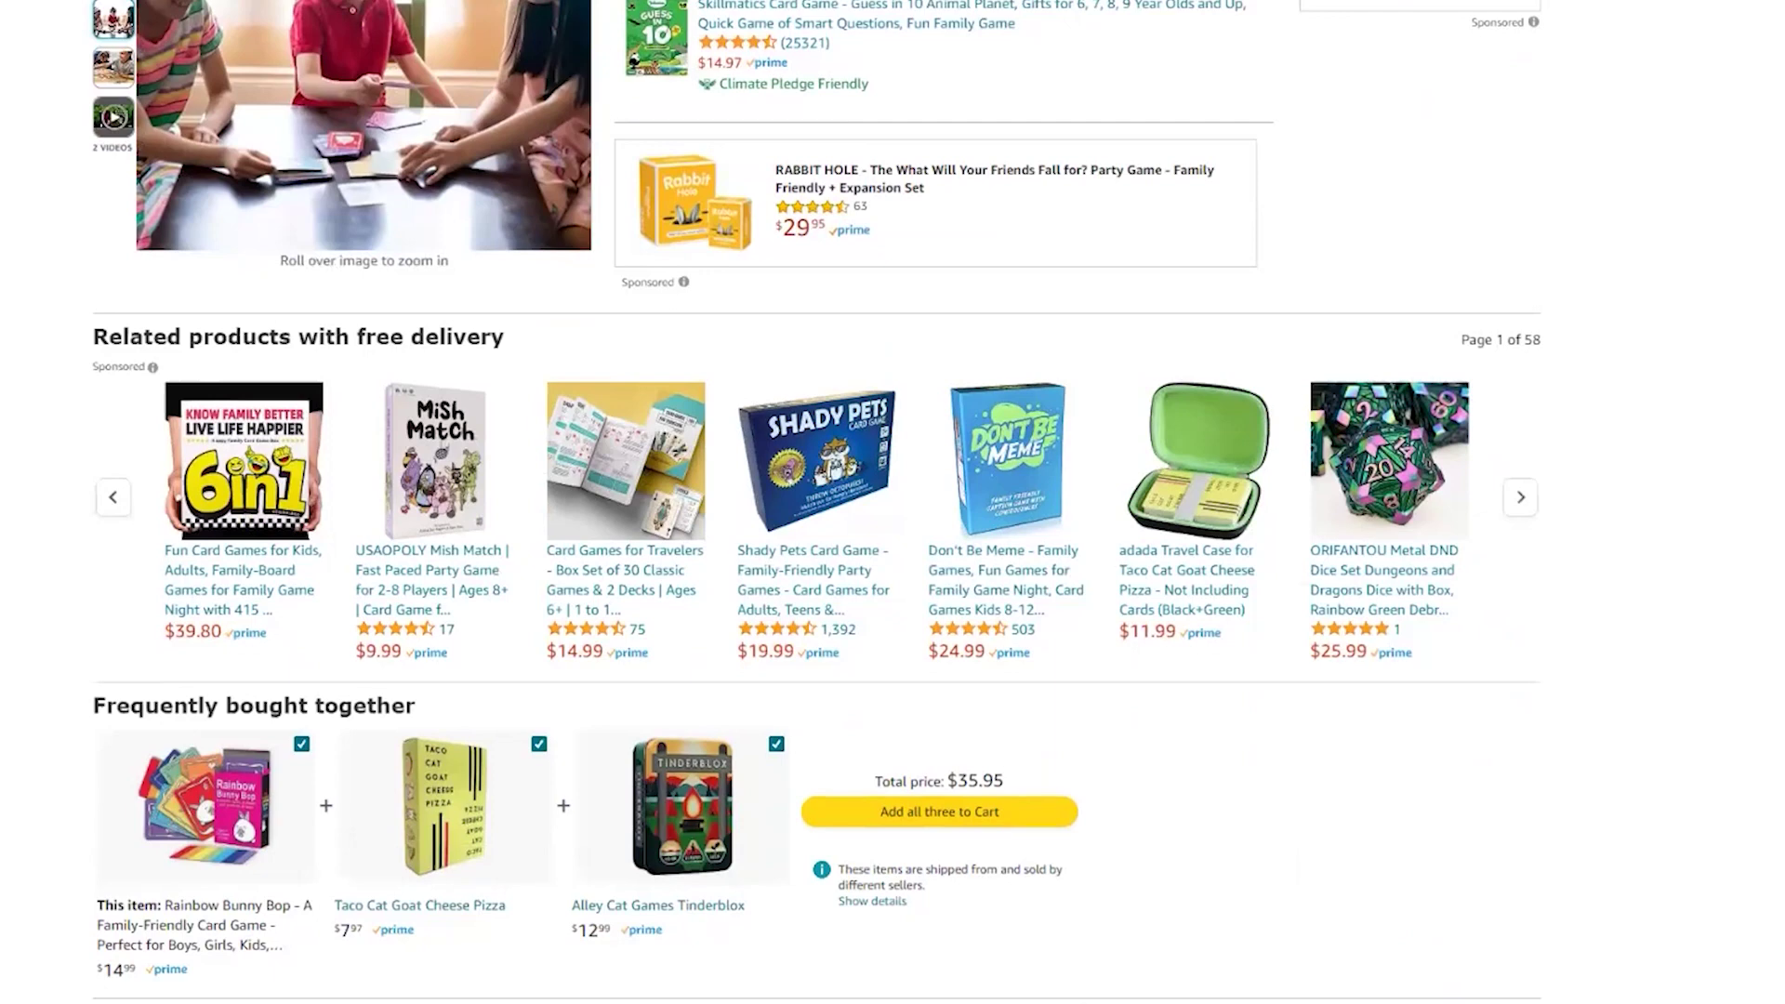
Step: Examine the Frequently bought together bundle and the Product information table, highlighting the ASIN row
scroll(816, 502, "down", 7)
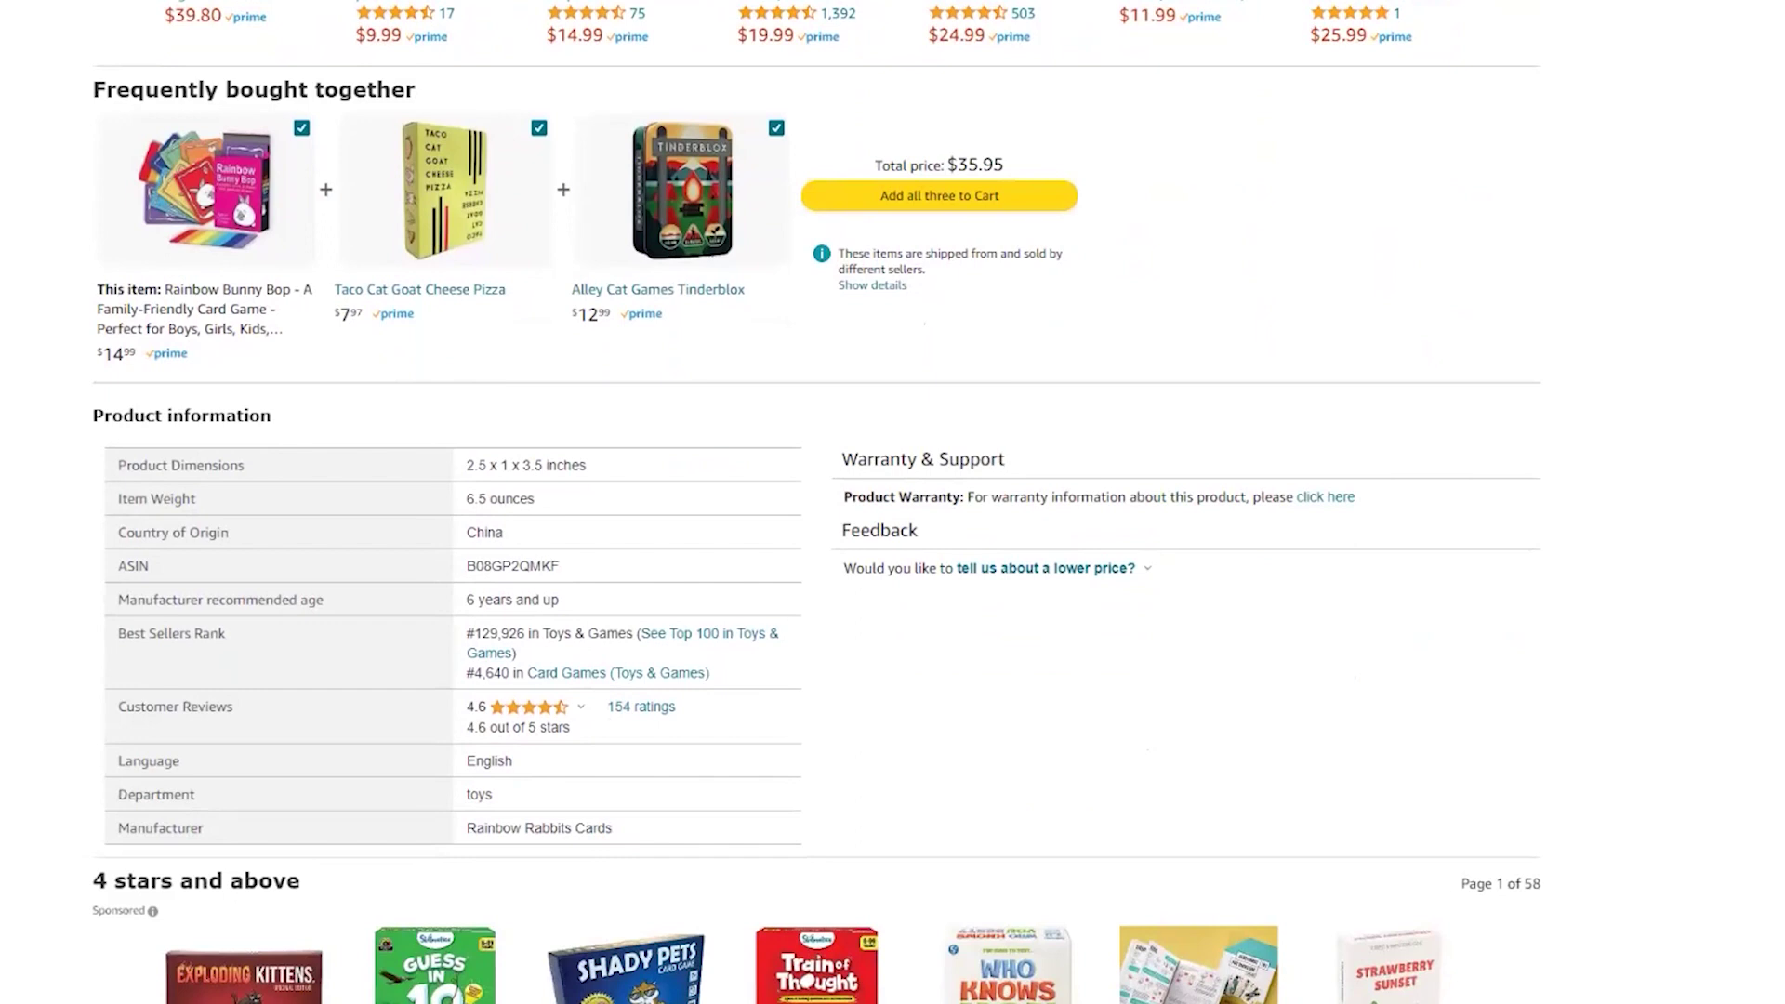
scroll(816, 502, "down", 1)
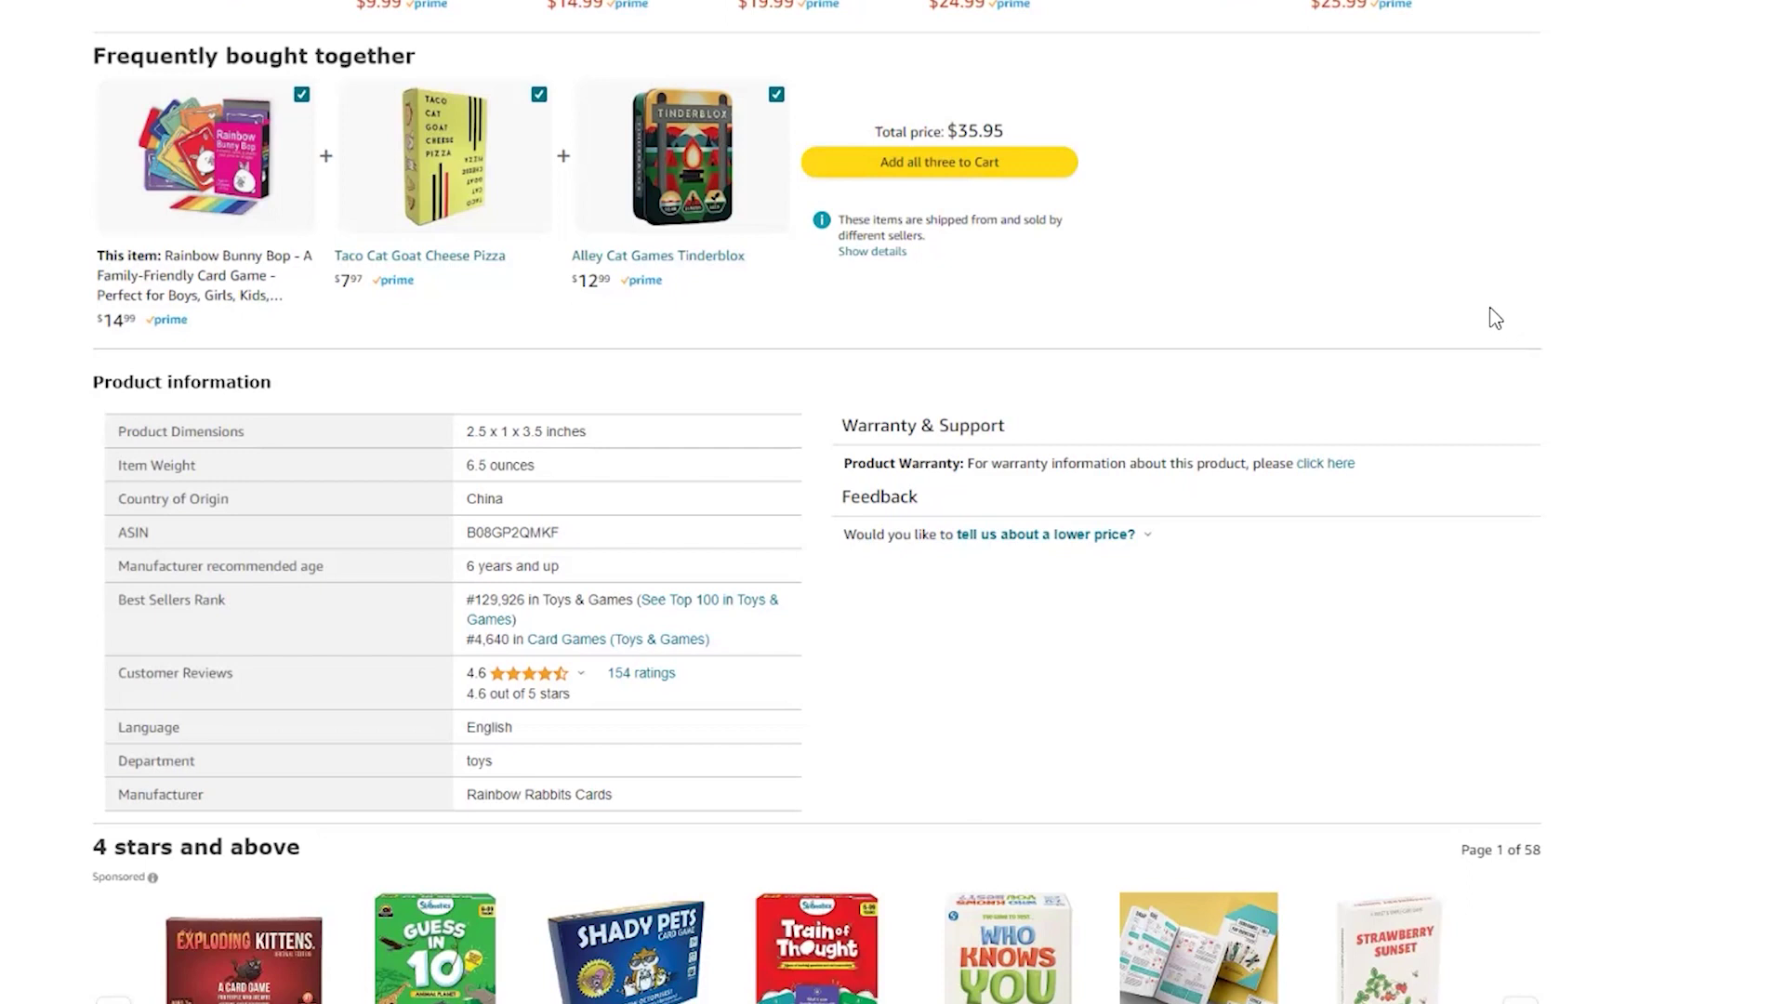
scroll(1347, 437, "up", 1)
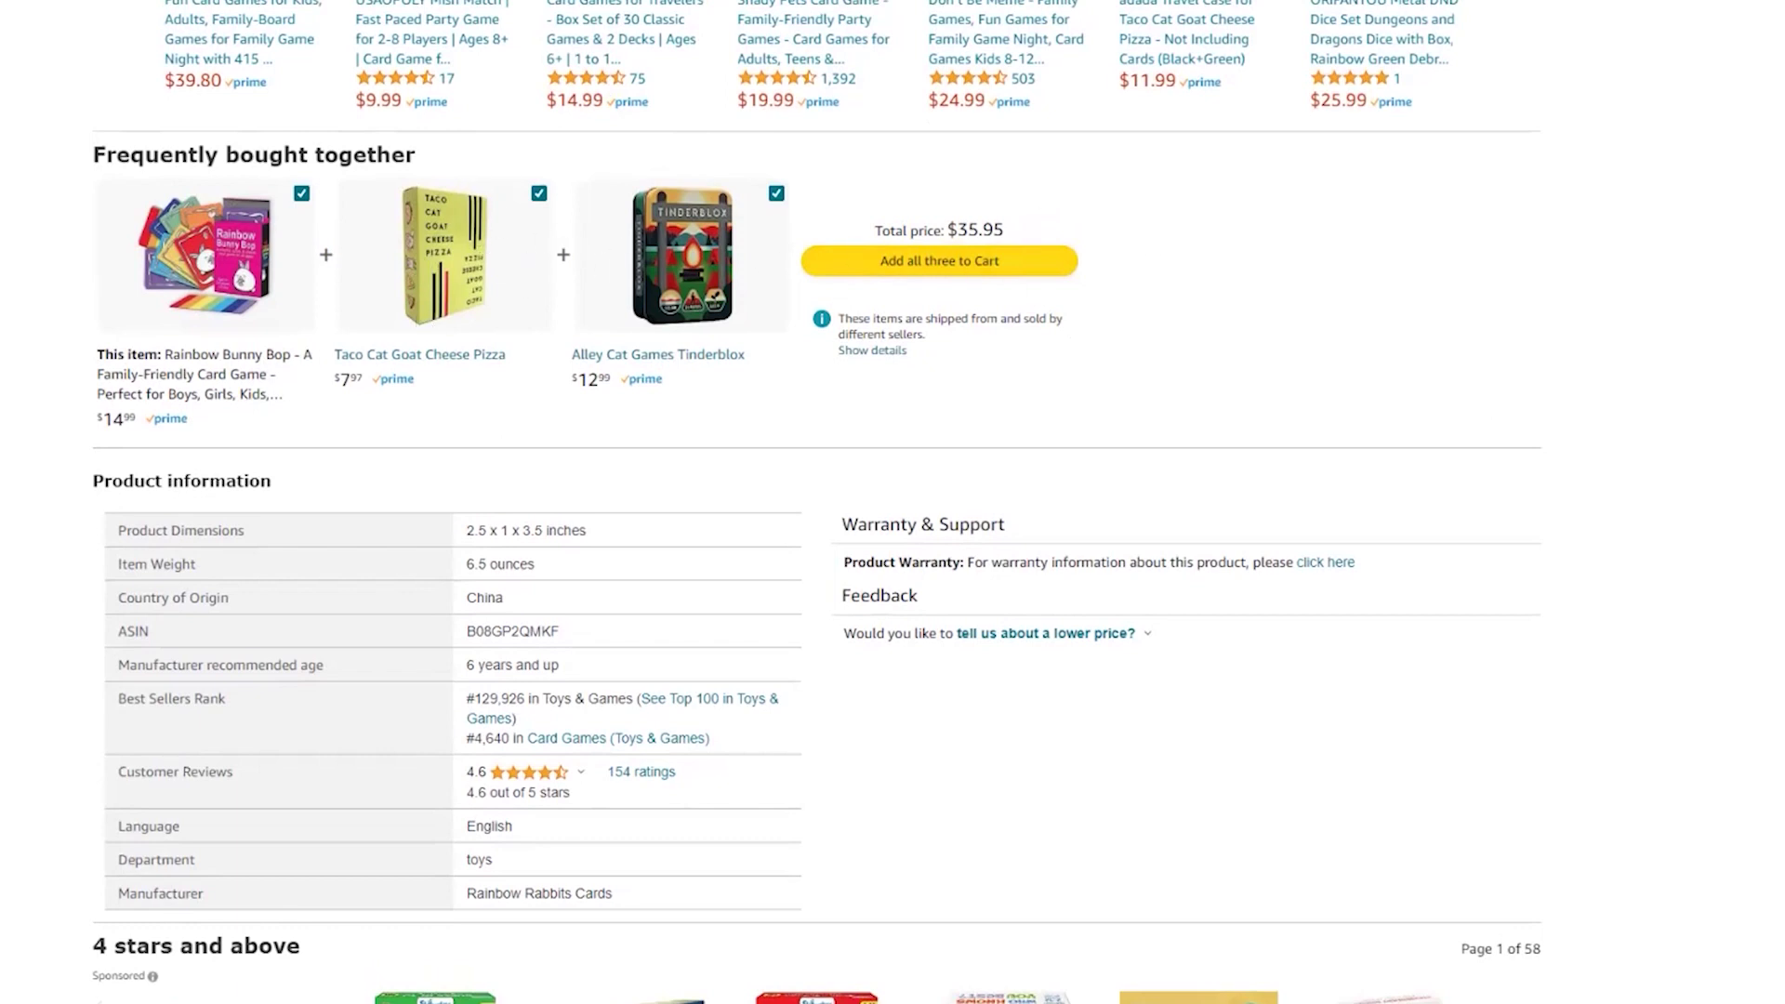
scroll(817, 502, "down", 1)
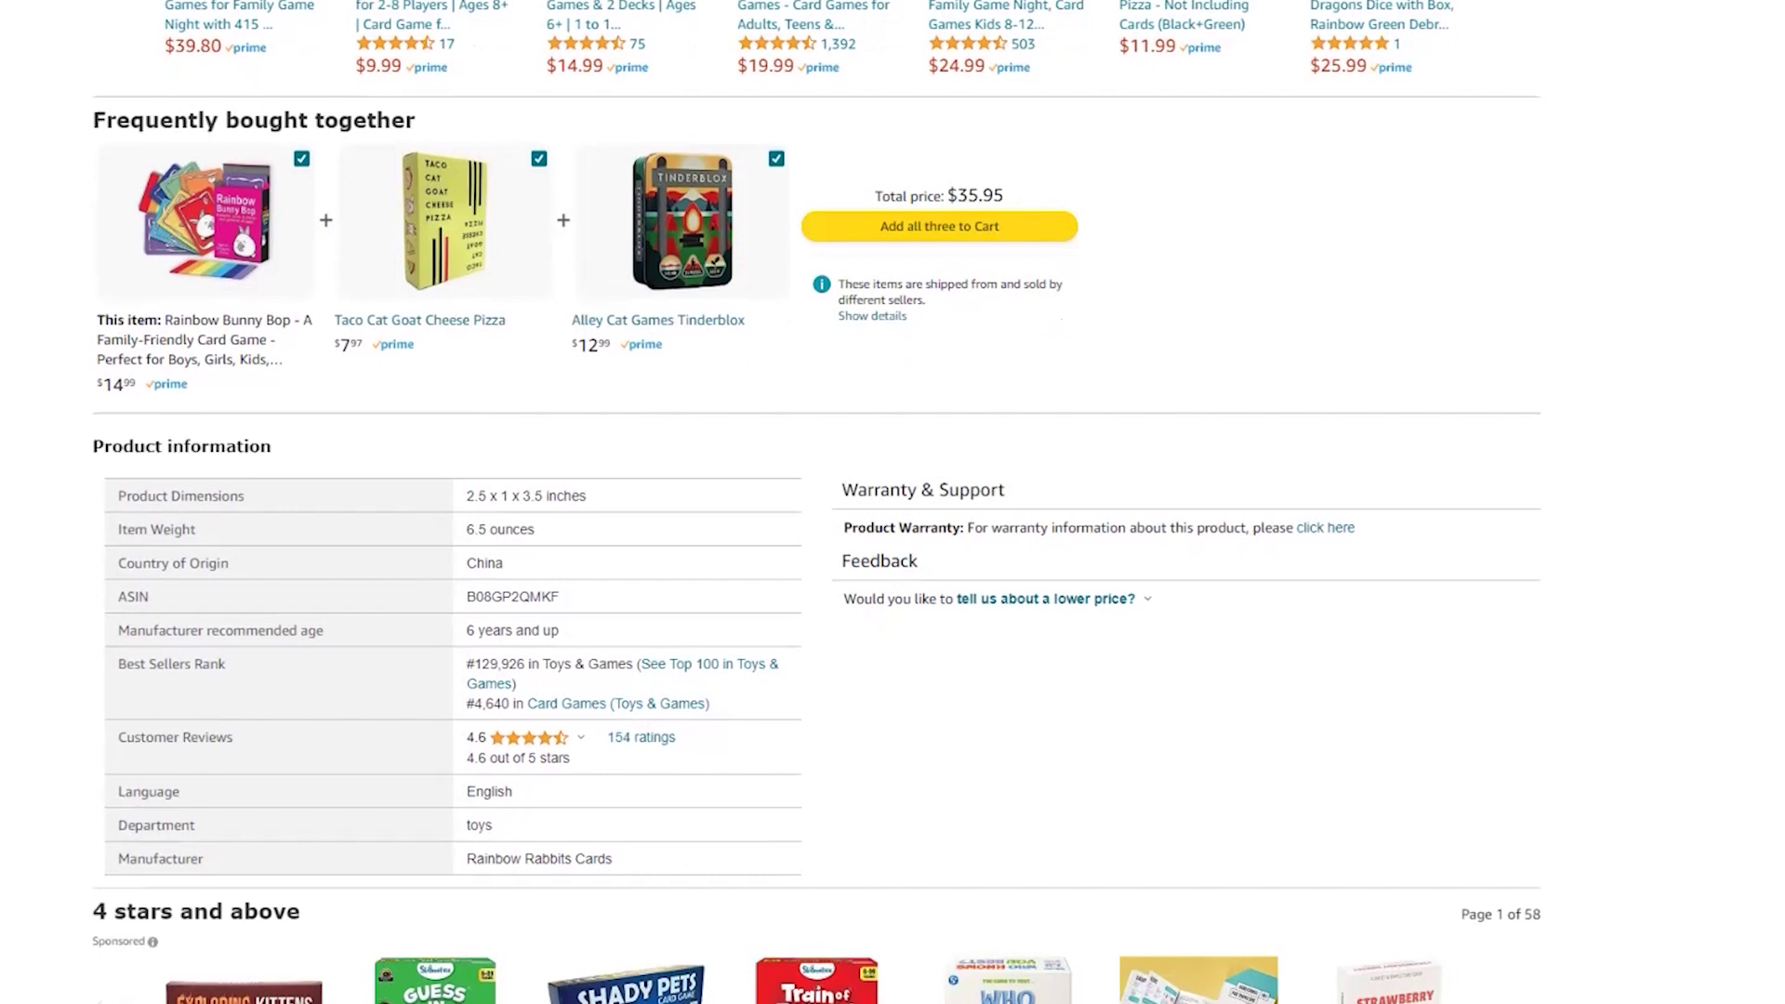
scroll(817, 502, "up", 1)
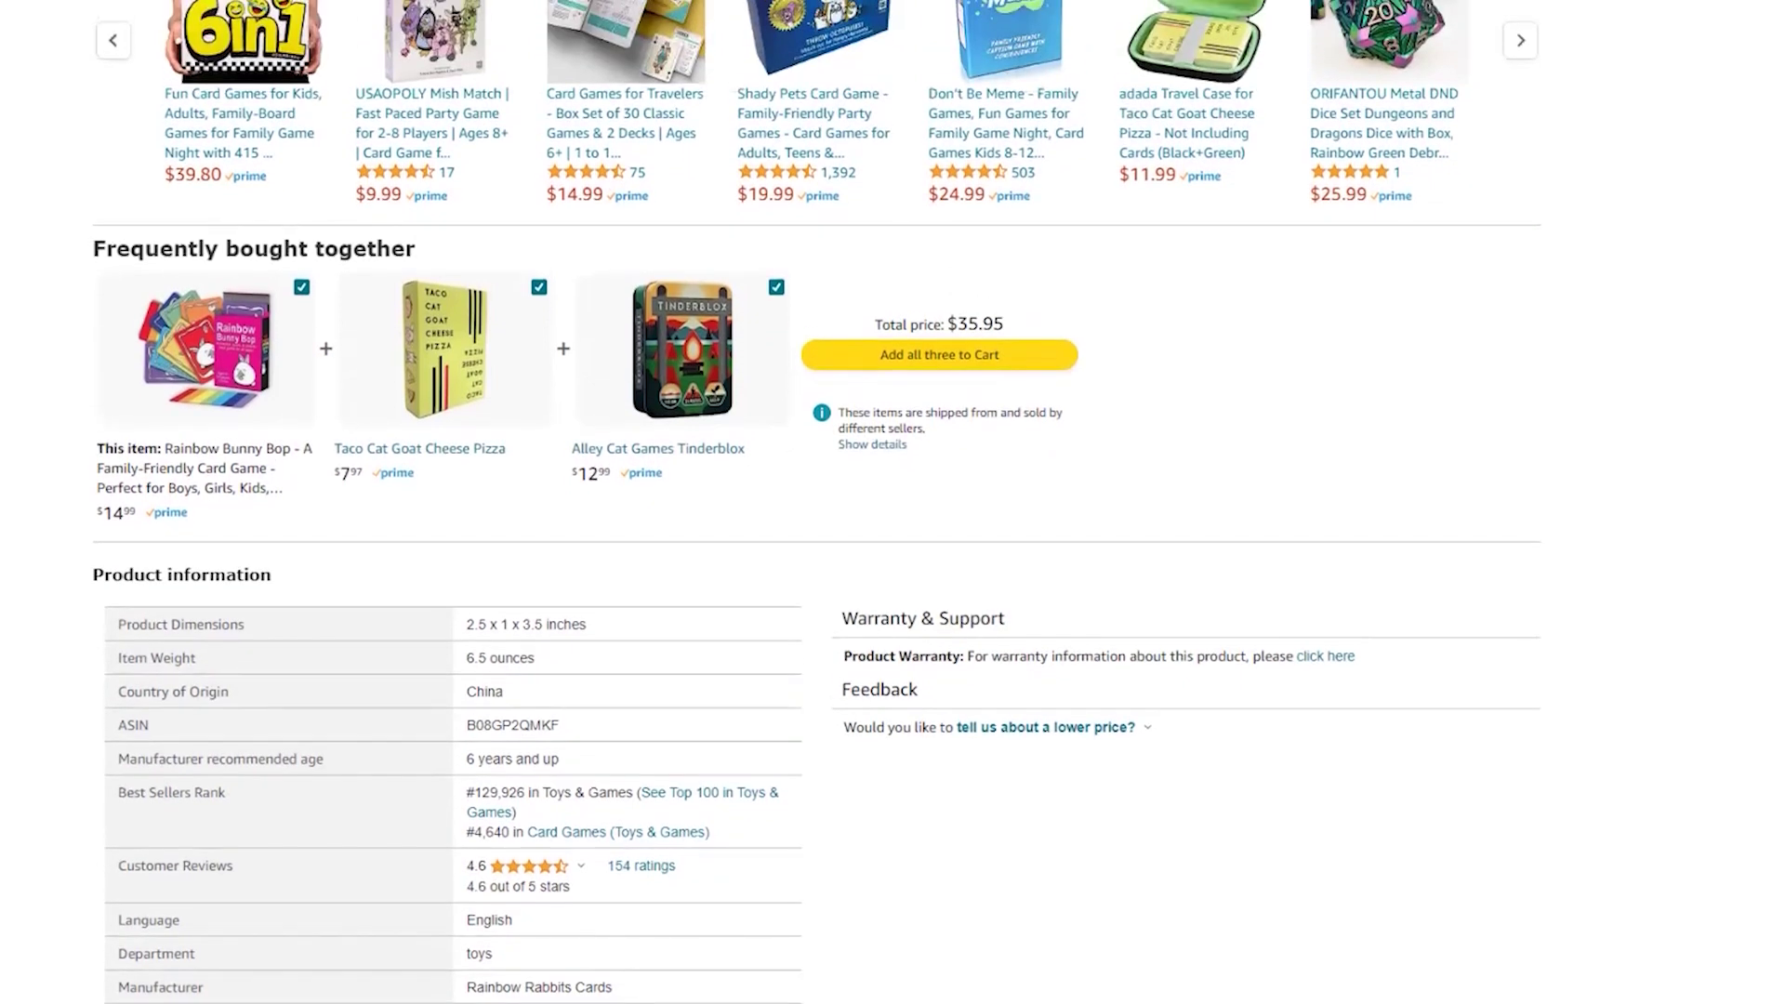
scroll(817, 502, "down", 3)
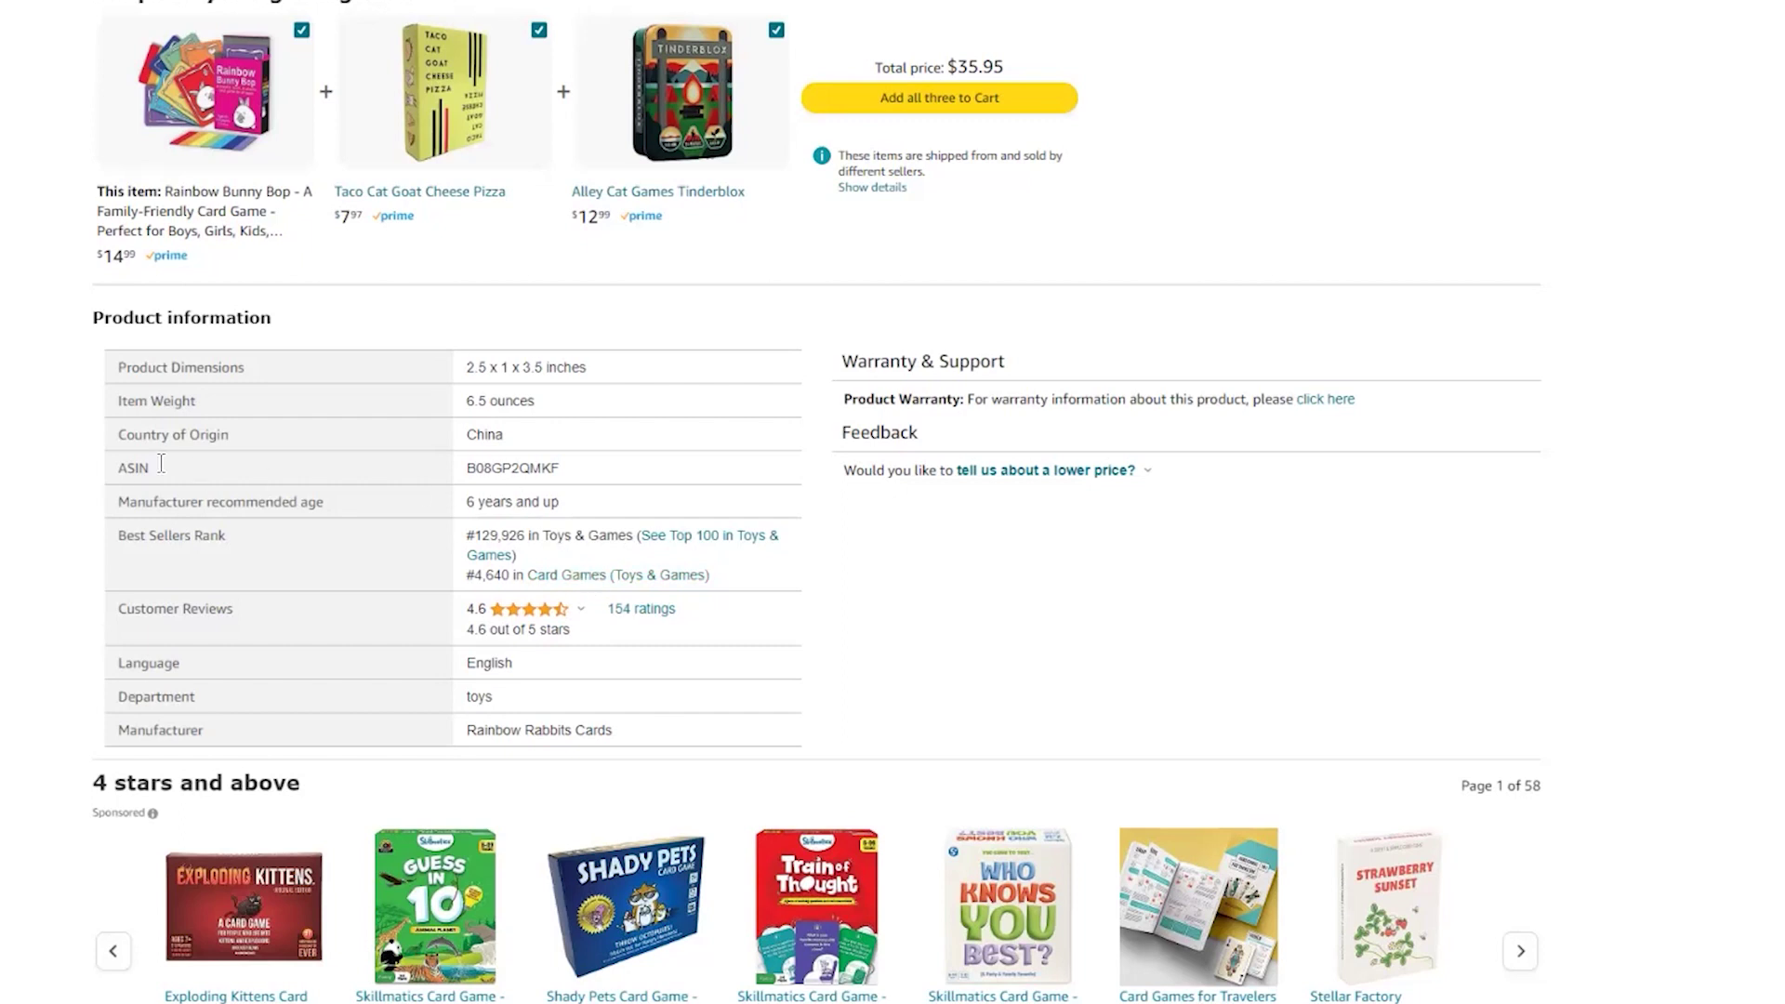
left_click_drag(119, 467, 587, 466)
left_click(588, 466)
Step: Examine the Product Description banner, the How it works graphics, the box contents and the Videos section
scroll(744, 474, "down", 2)
scroll(748, 474, "down", 15)
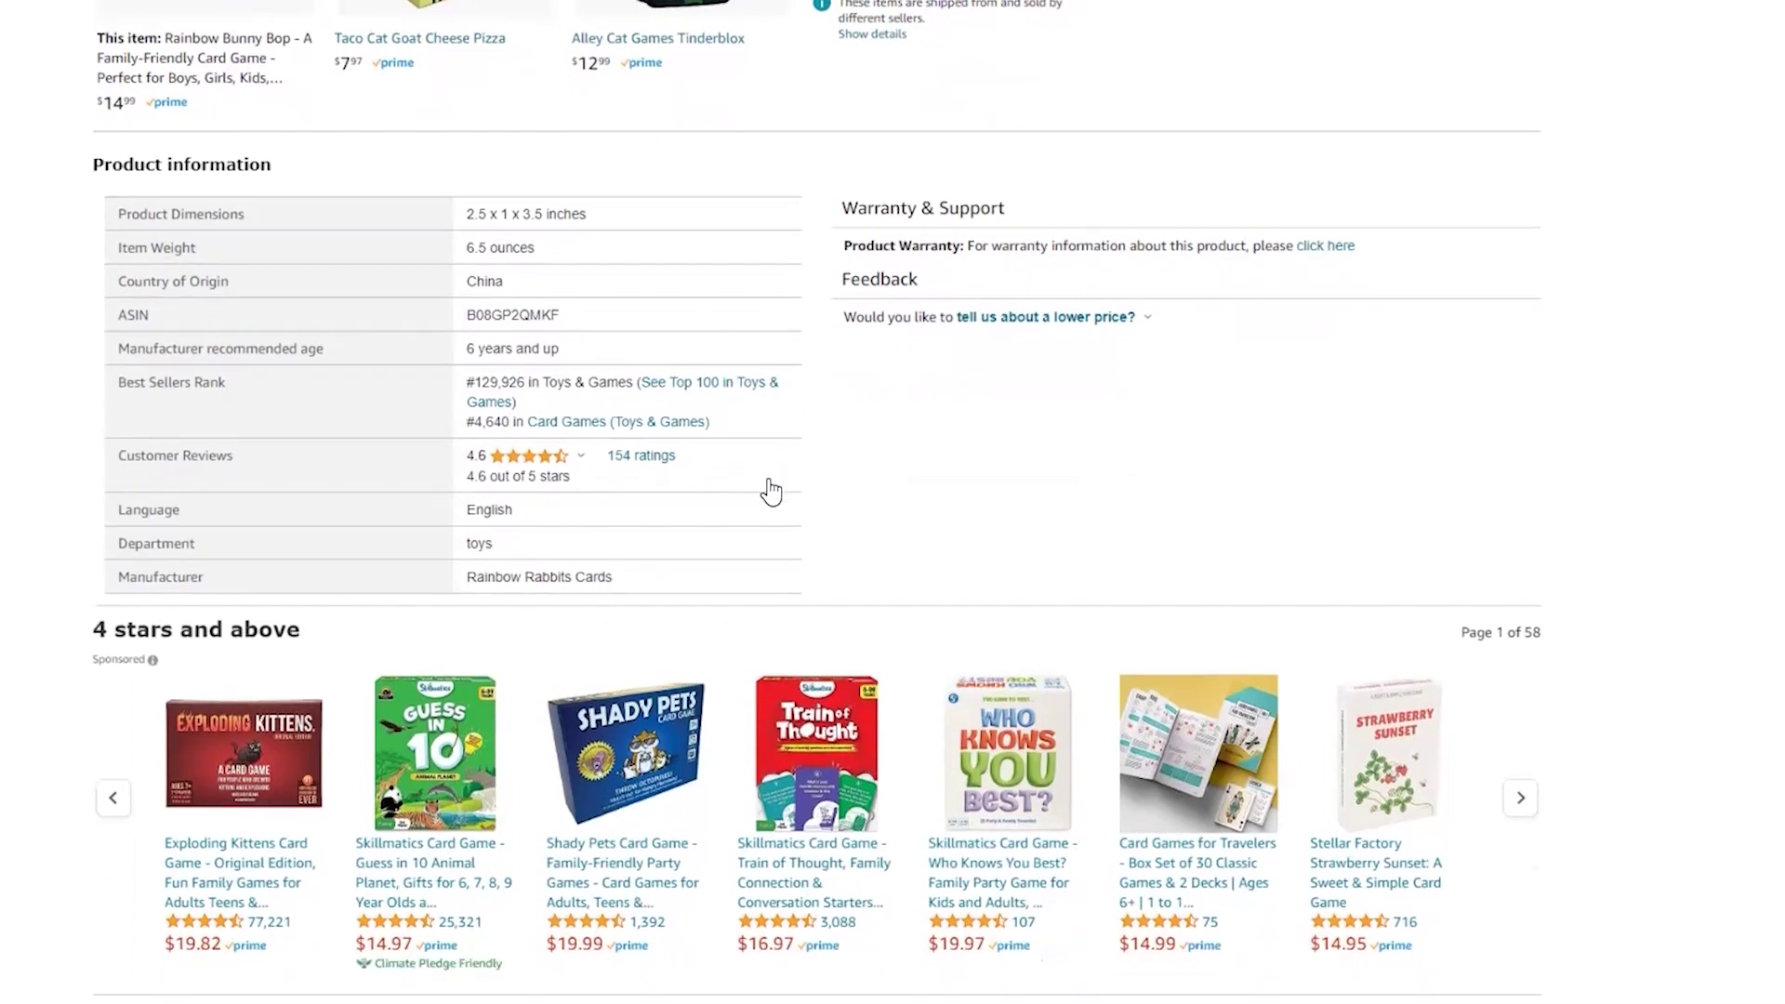
scroll(989, 647, "up", 3)
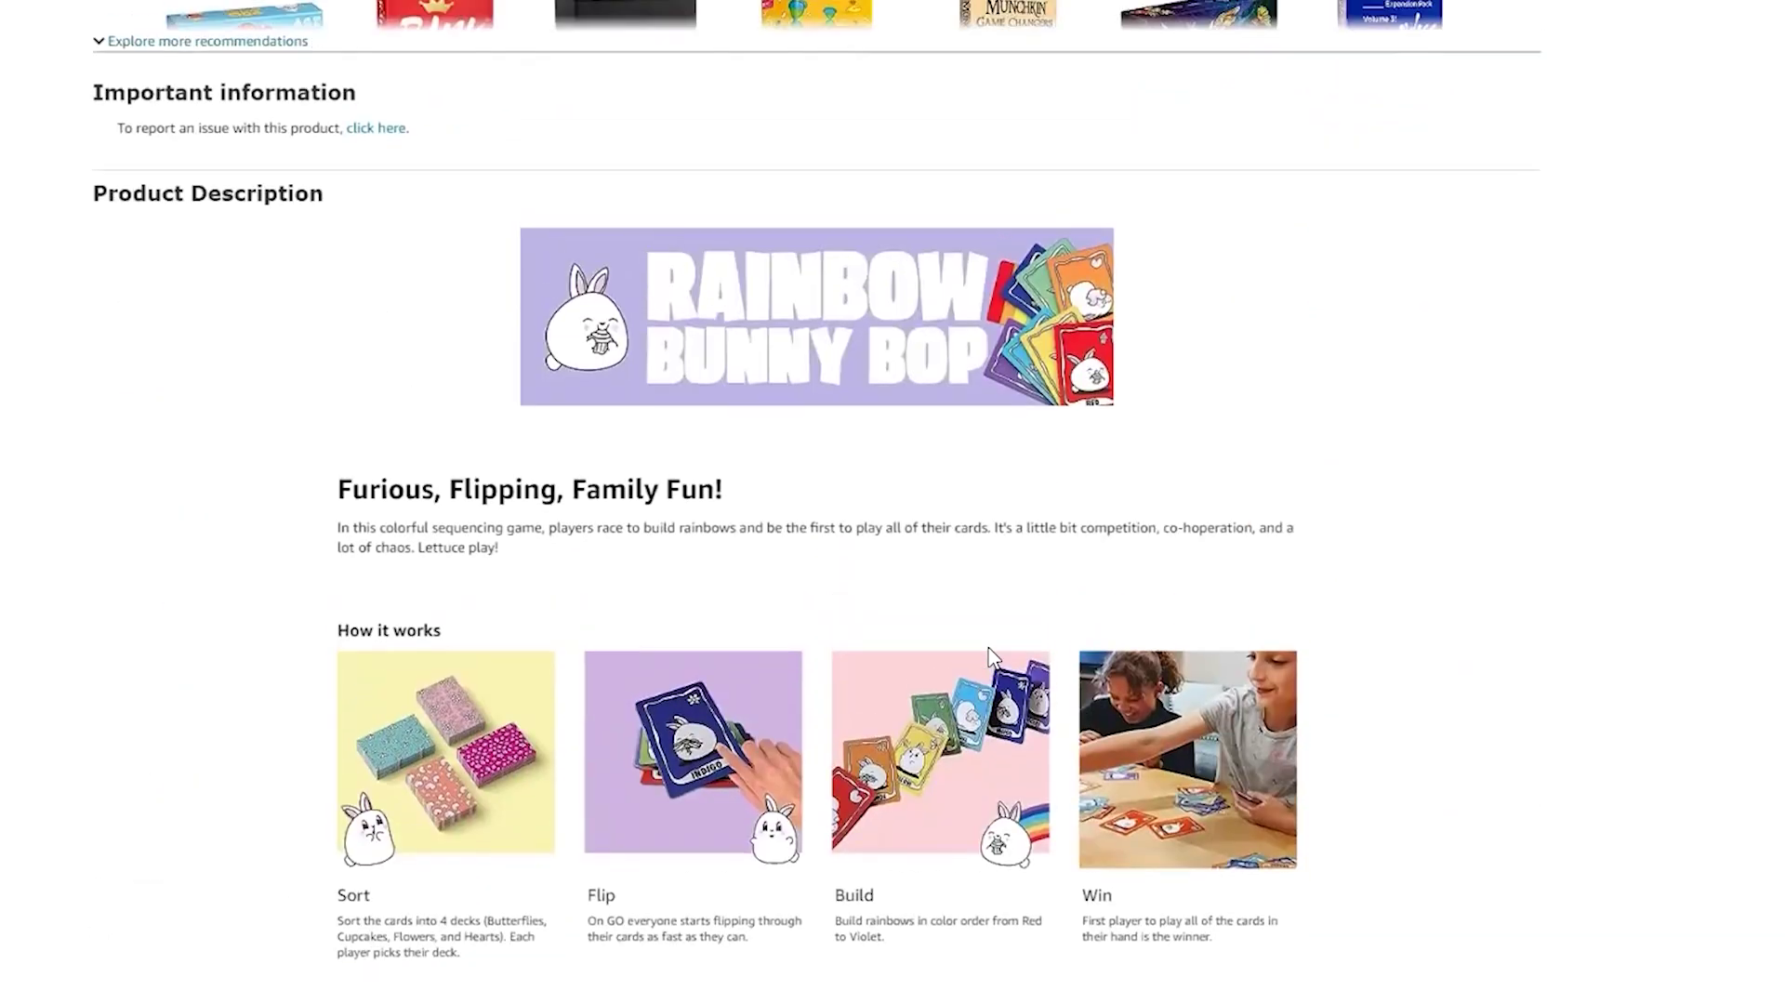
scroll(987, 638, "down", 1)
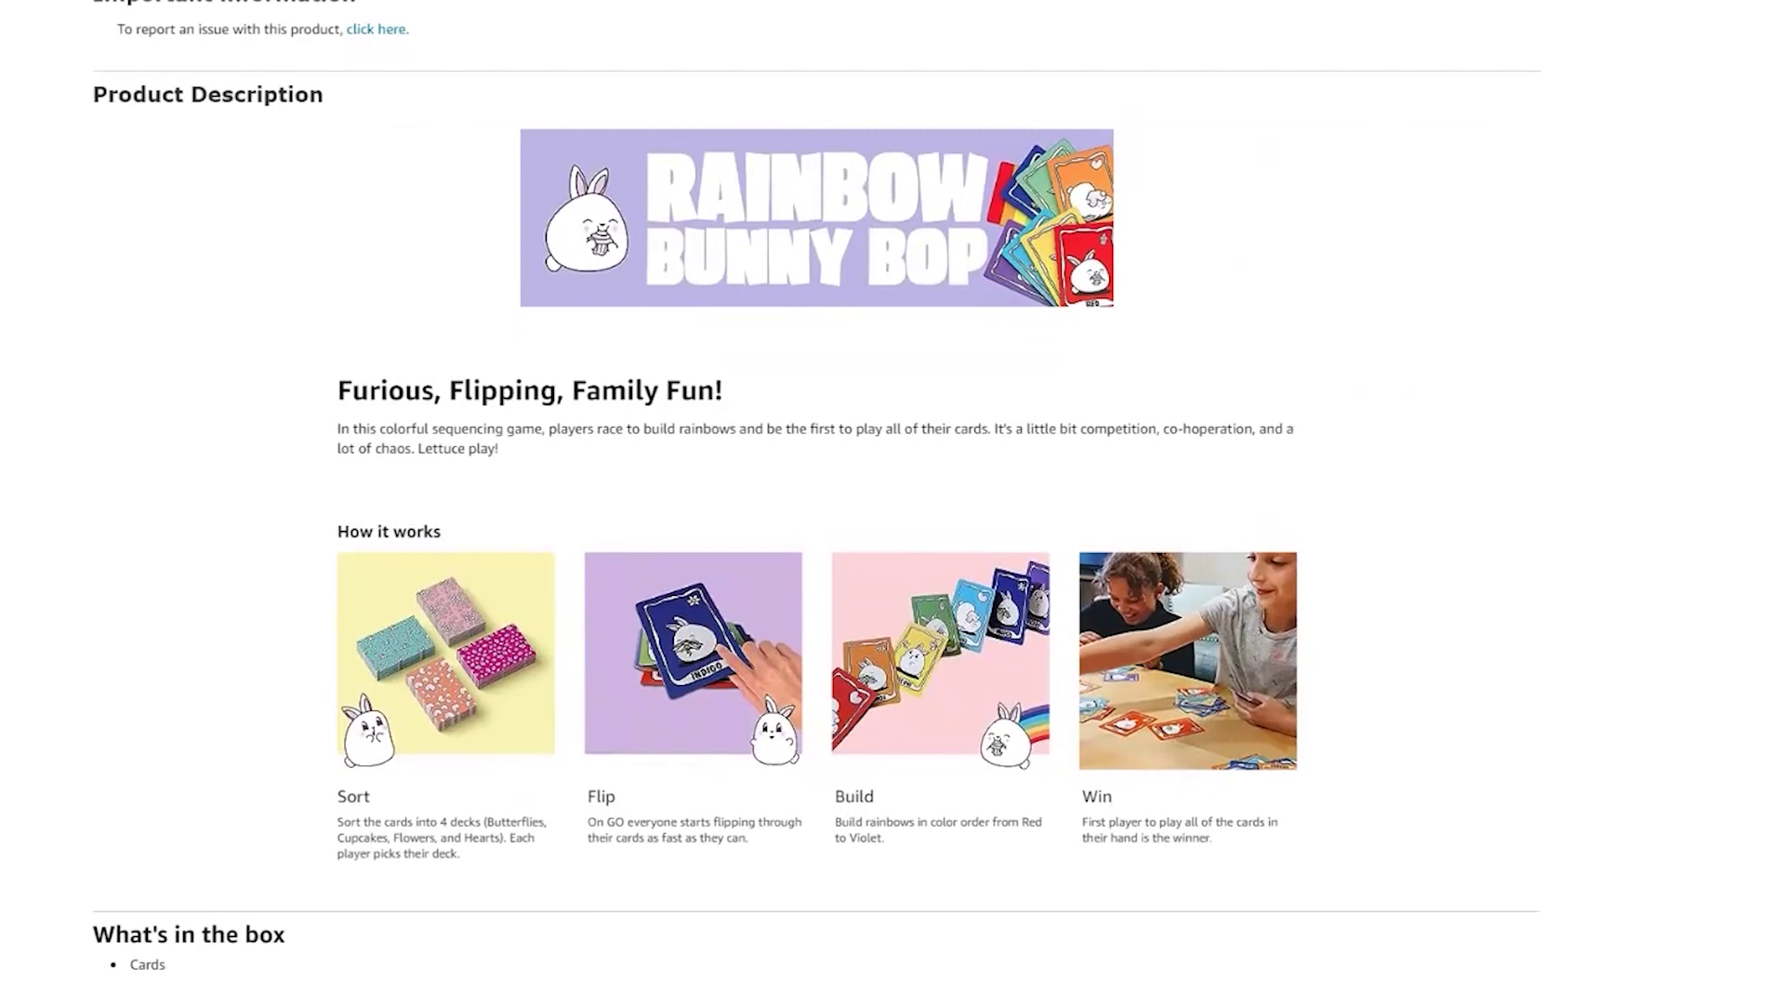
scroll(892, 502, "down", 2)
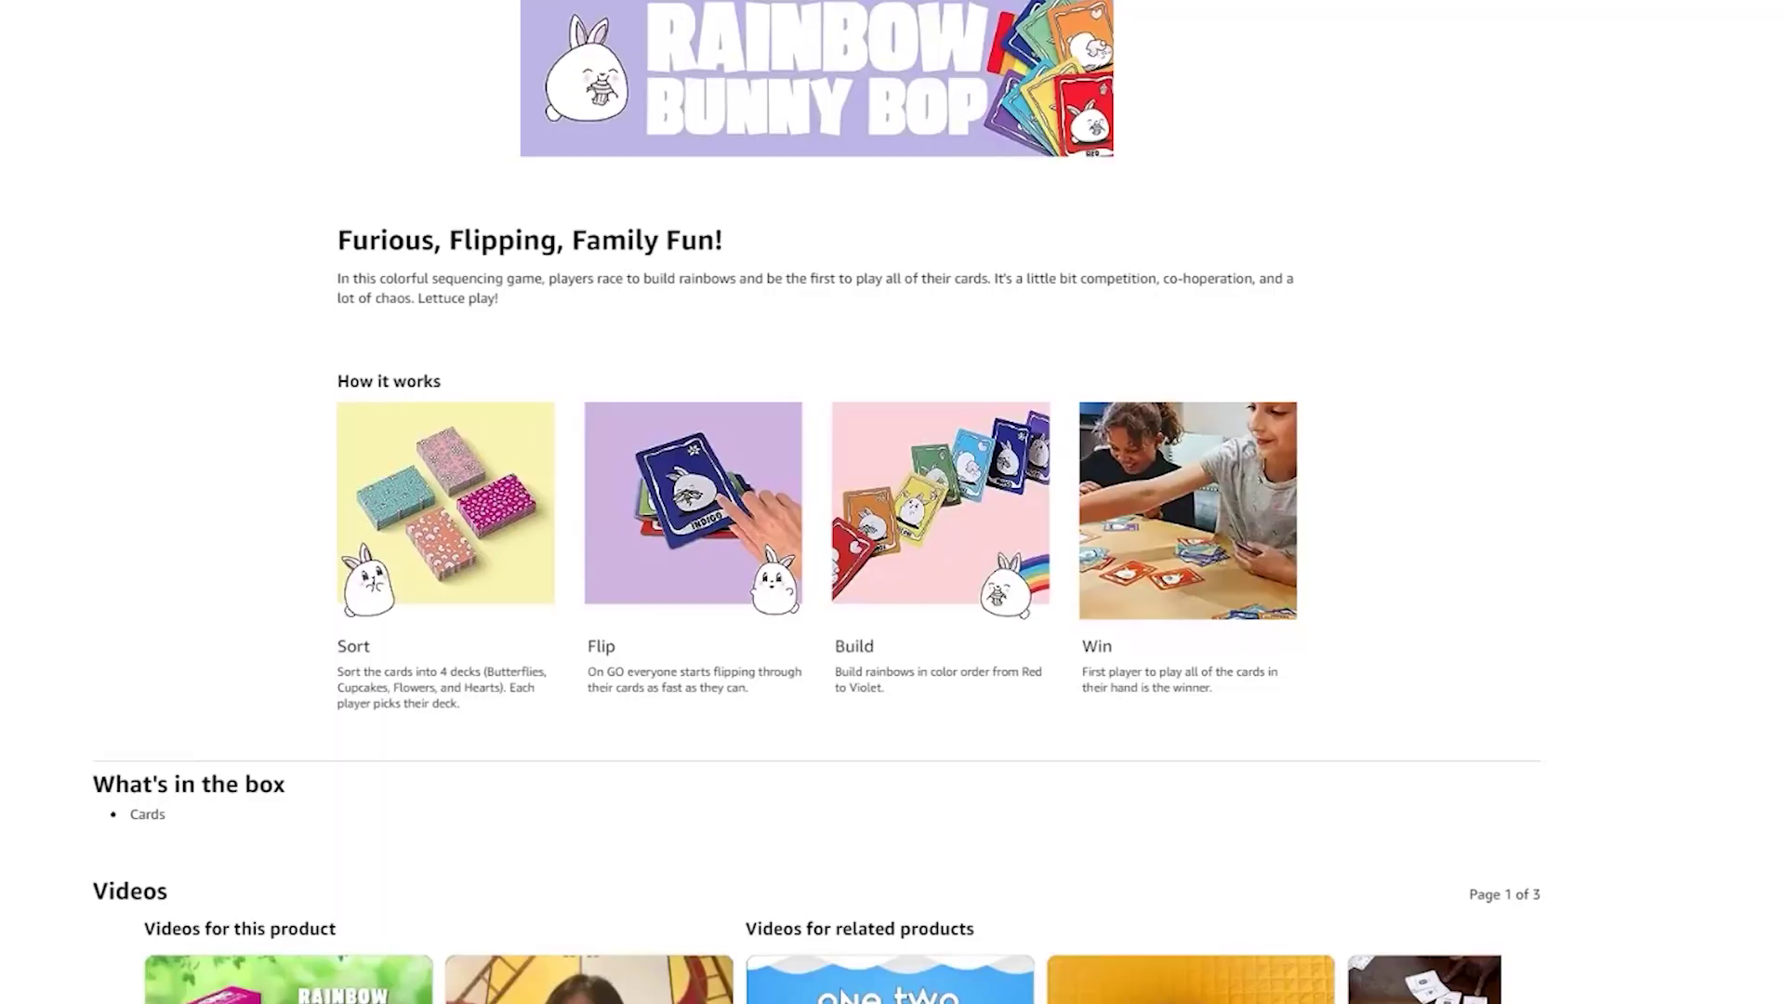
scroll(851, 666, "down", 5)
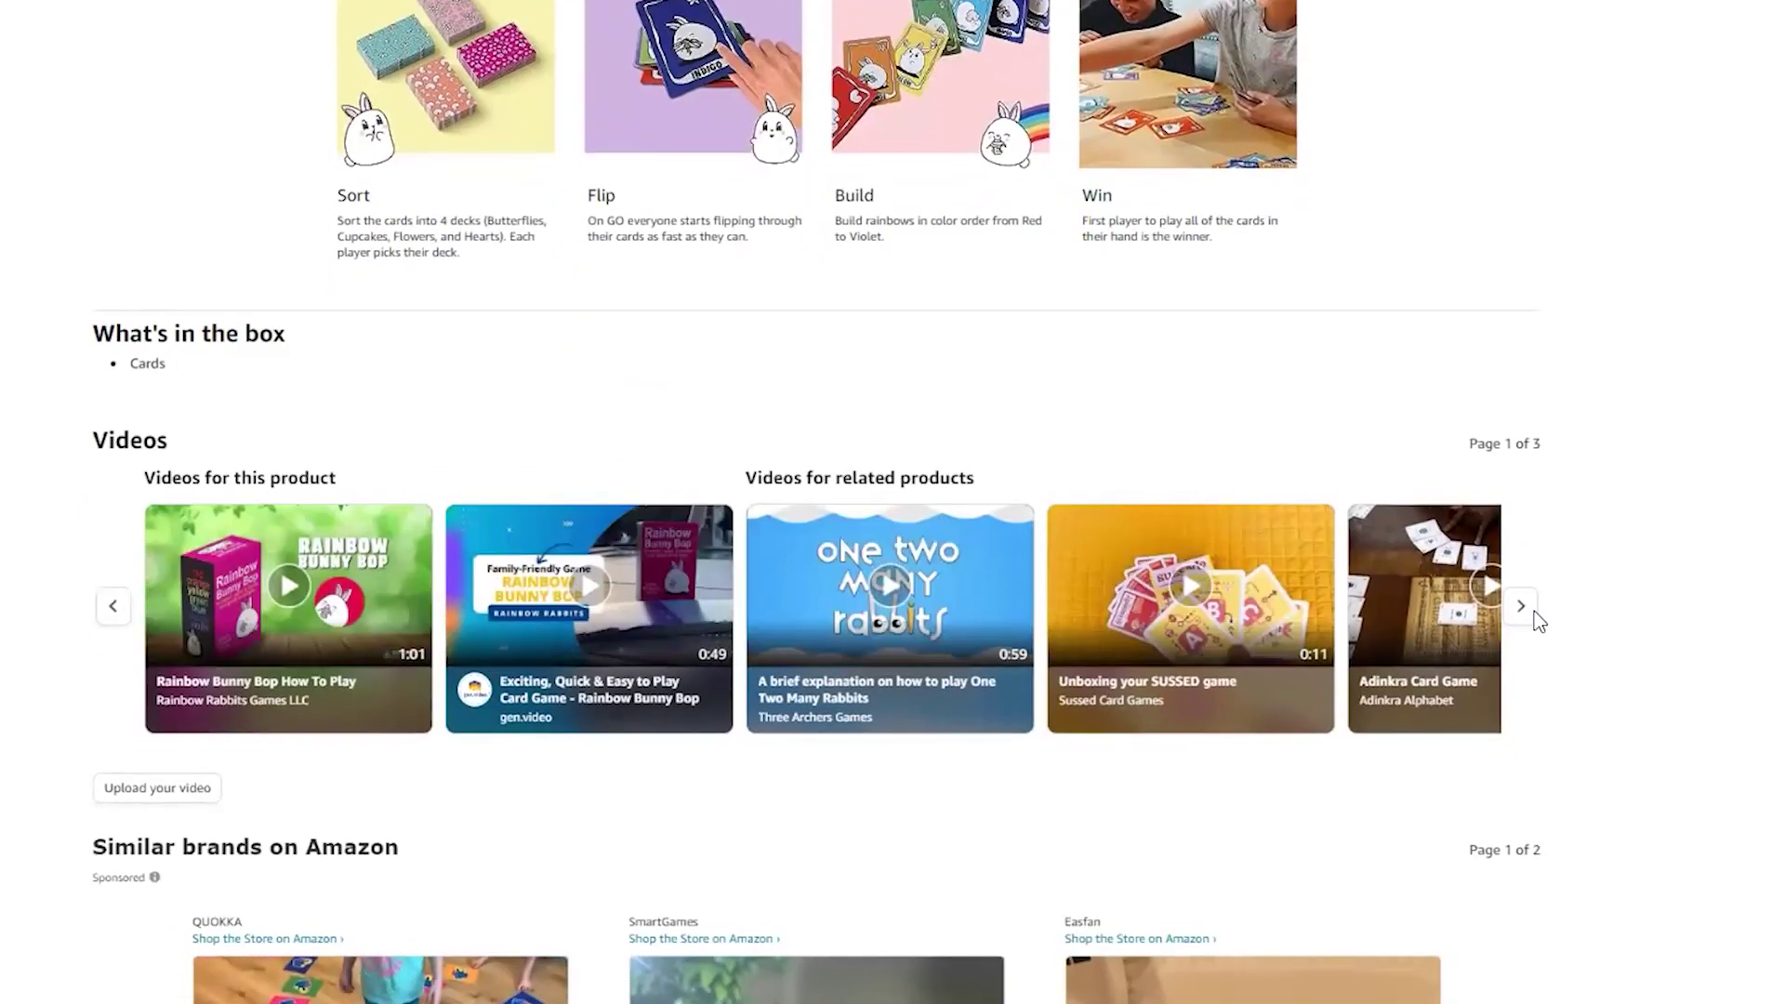
scroll(818, 502, "down", 10)
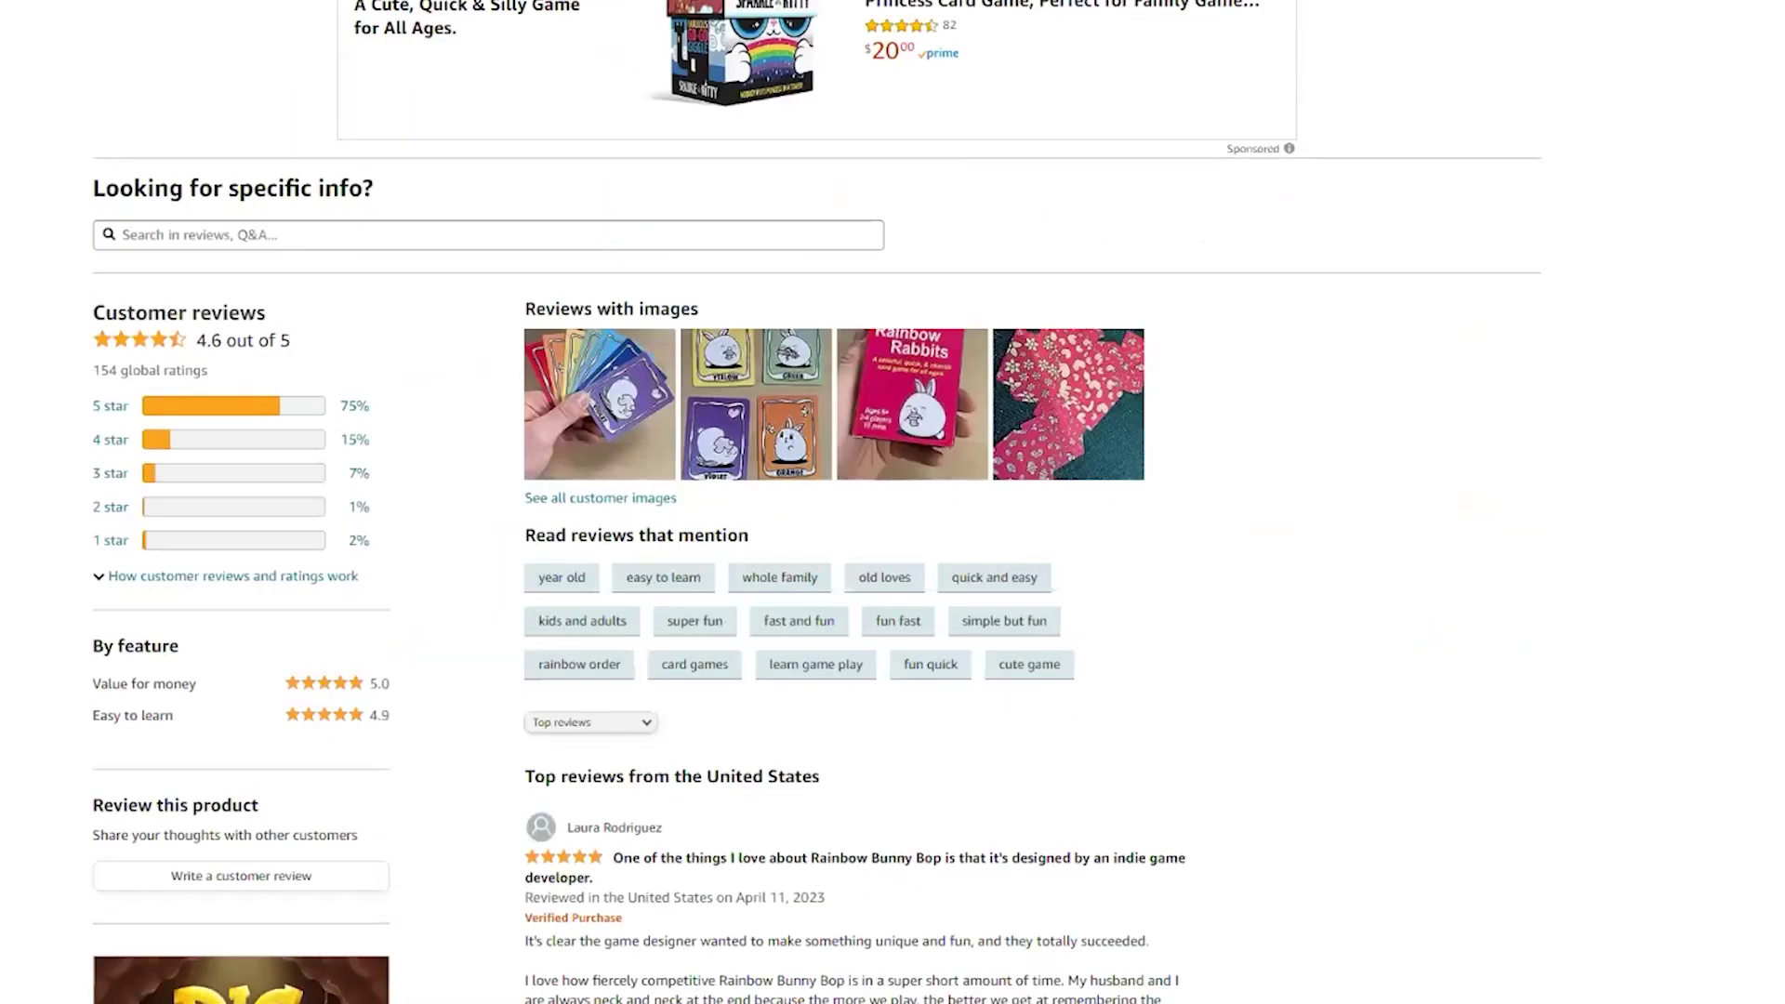
Step: Compare the How it works graphics with the product videos and the Similar brands on Amazon section
scroll(1564, 589, "up", 15)
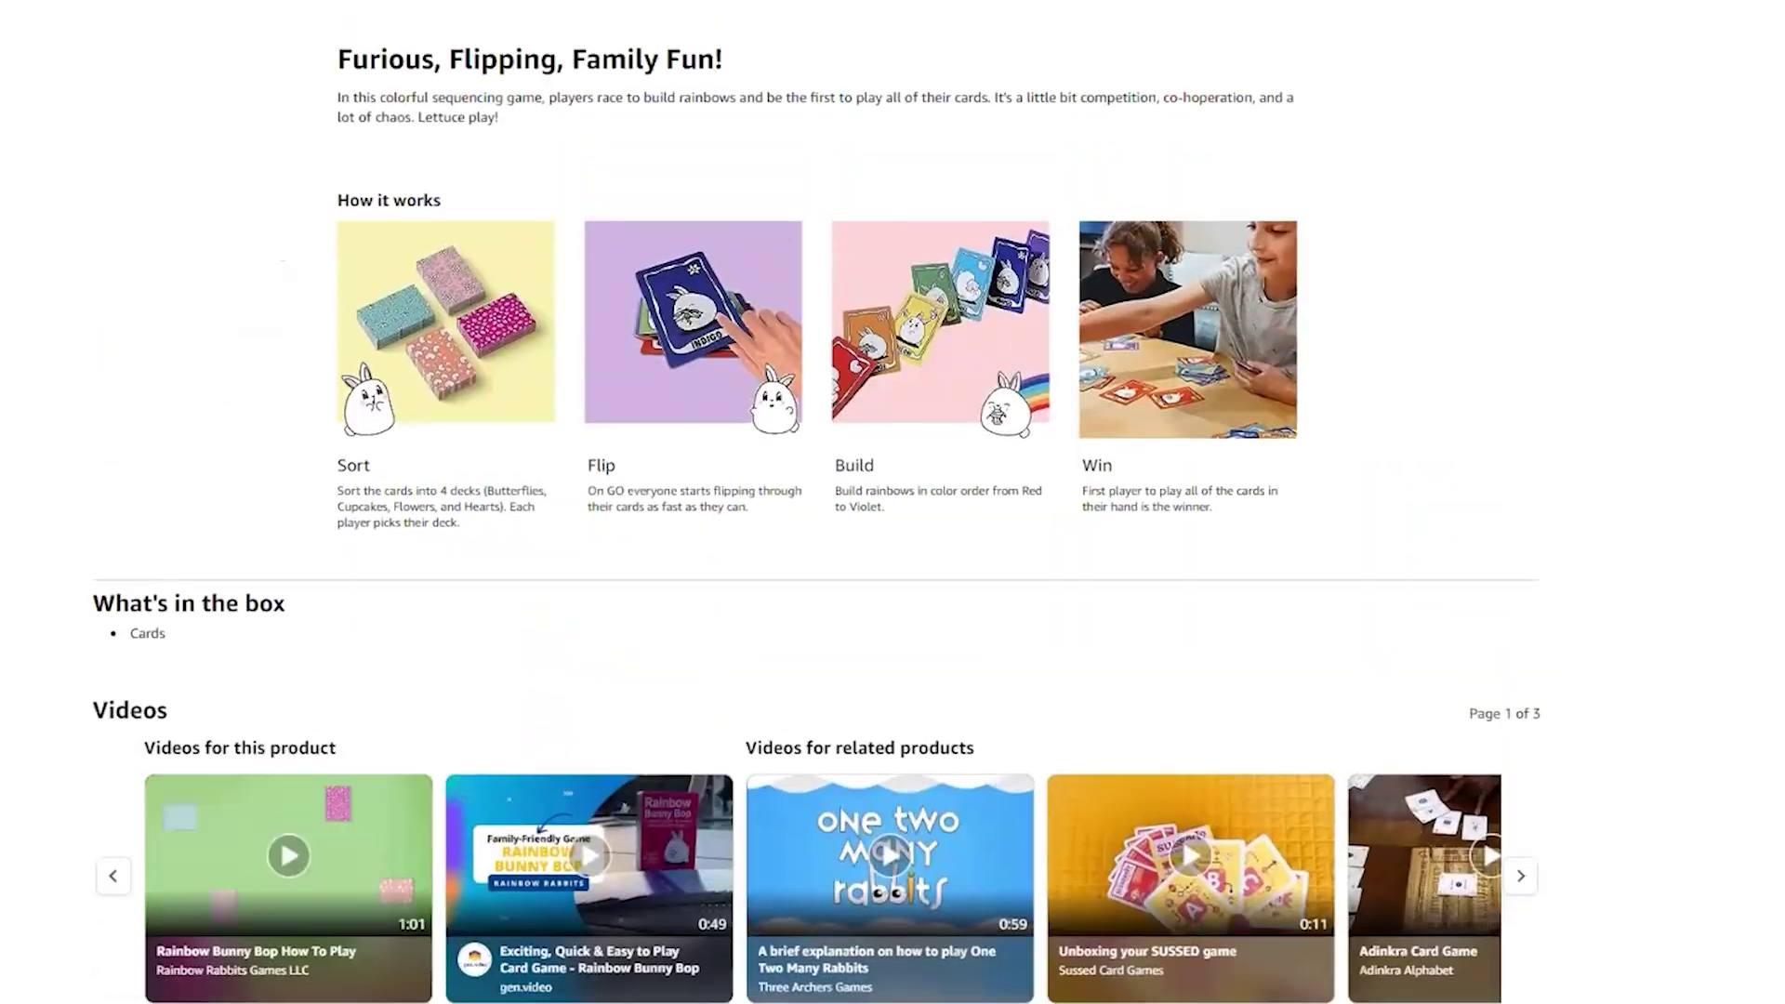
scroll(1563, 590, "down", 2)
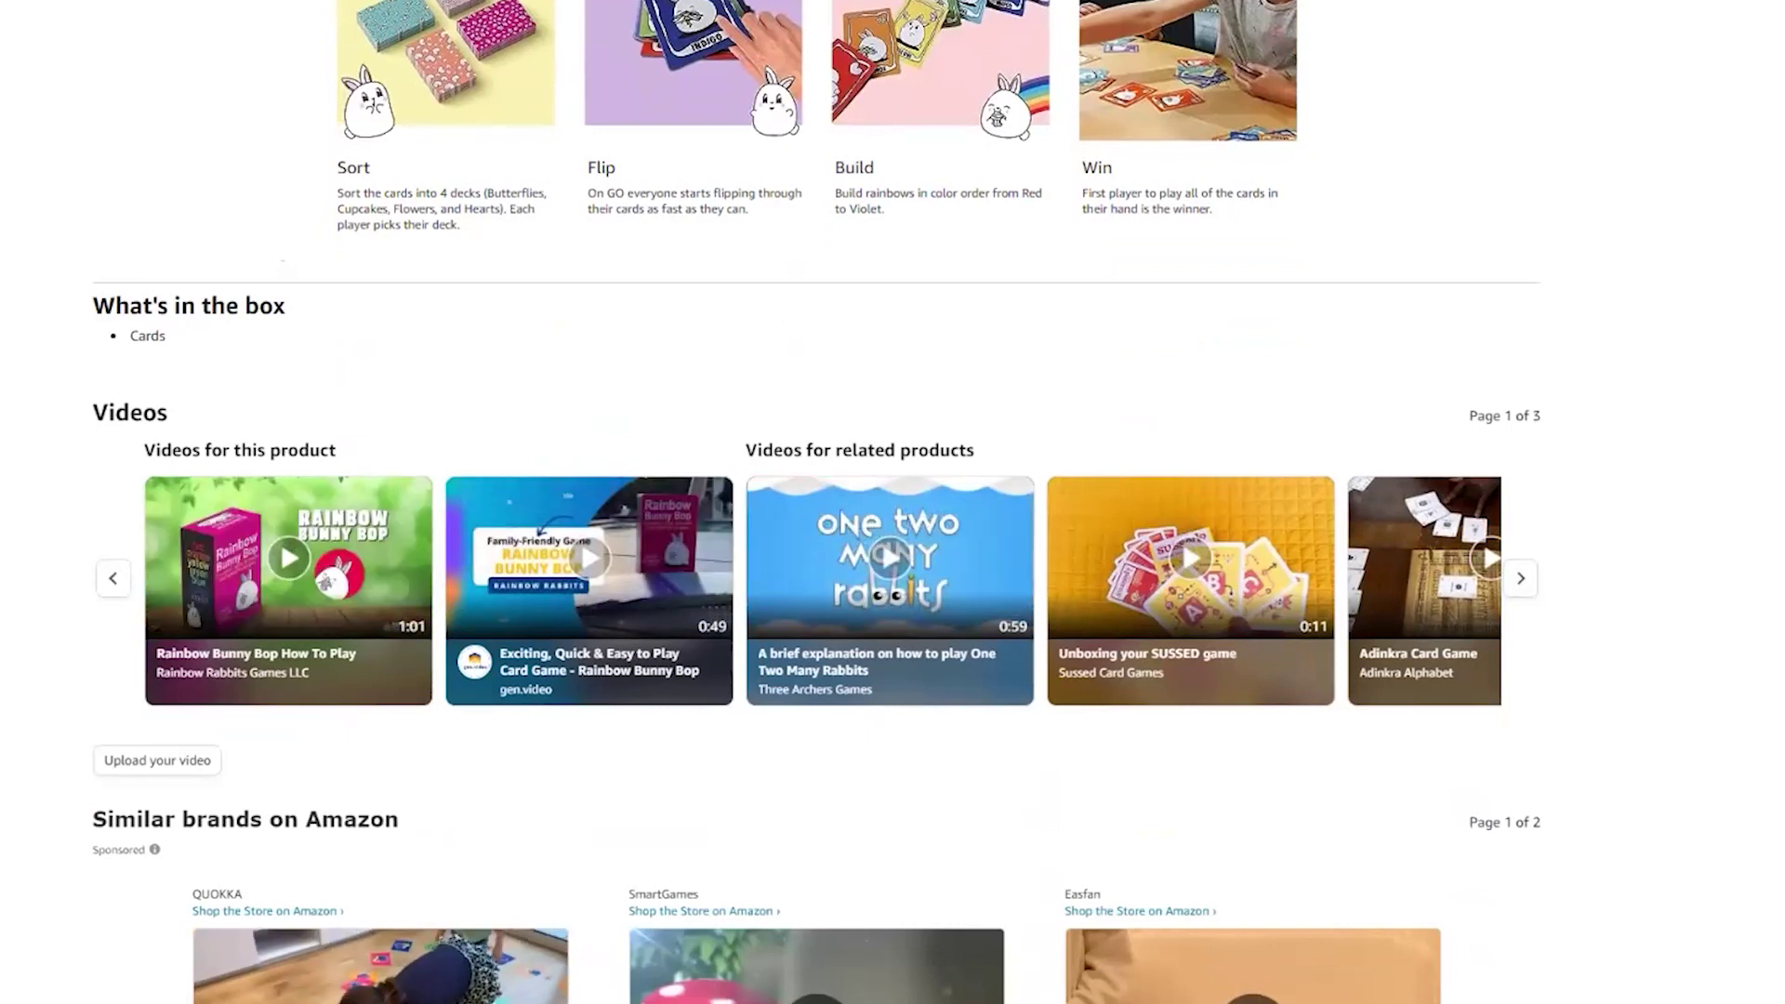
scroll(817, 502, "down", 1)
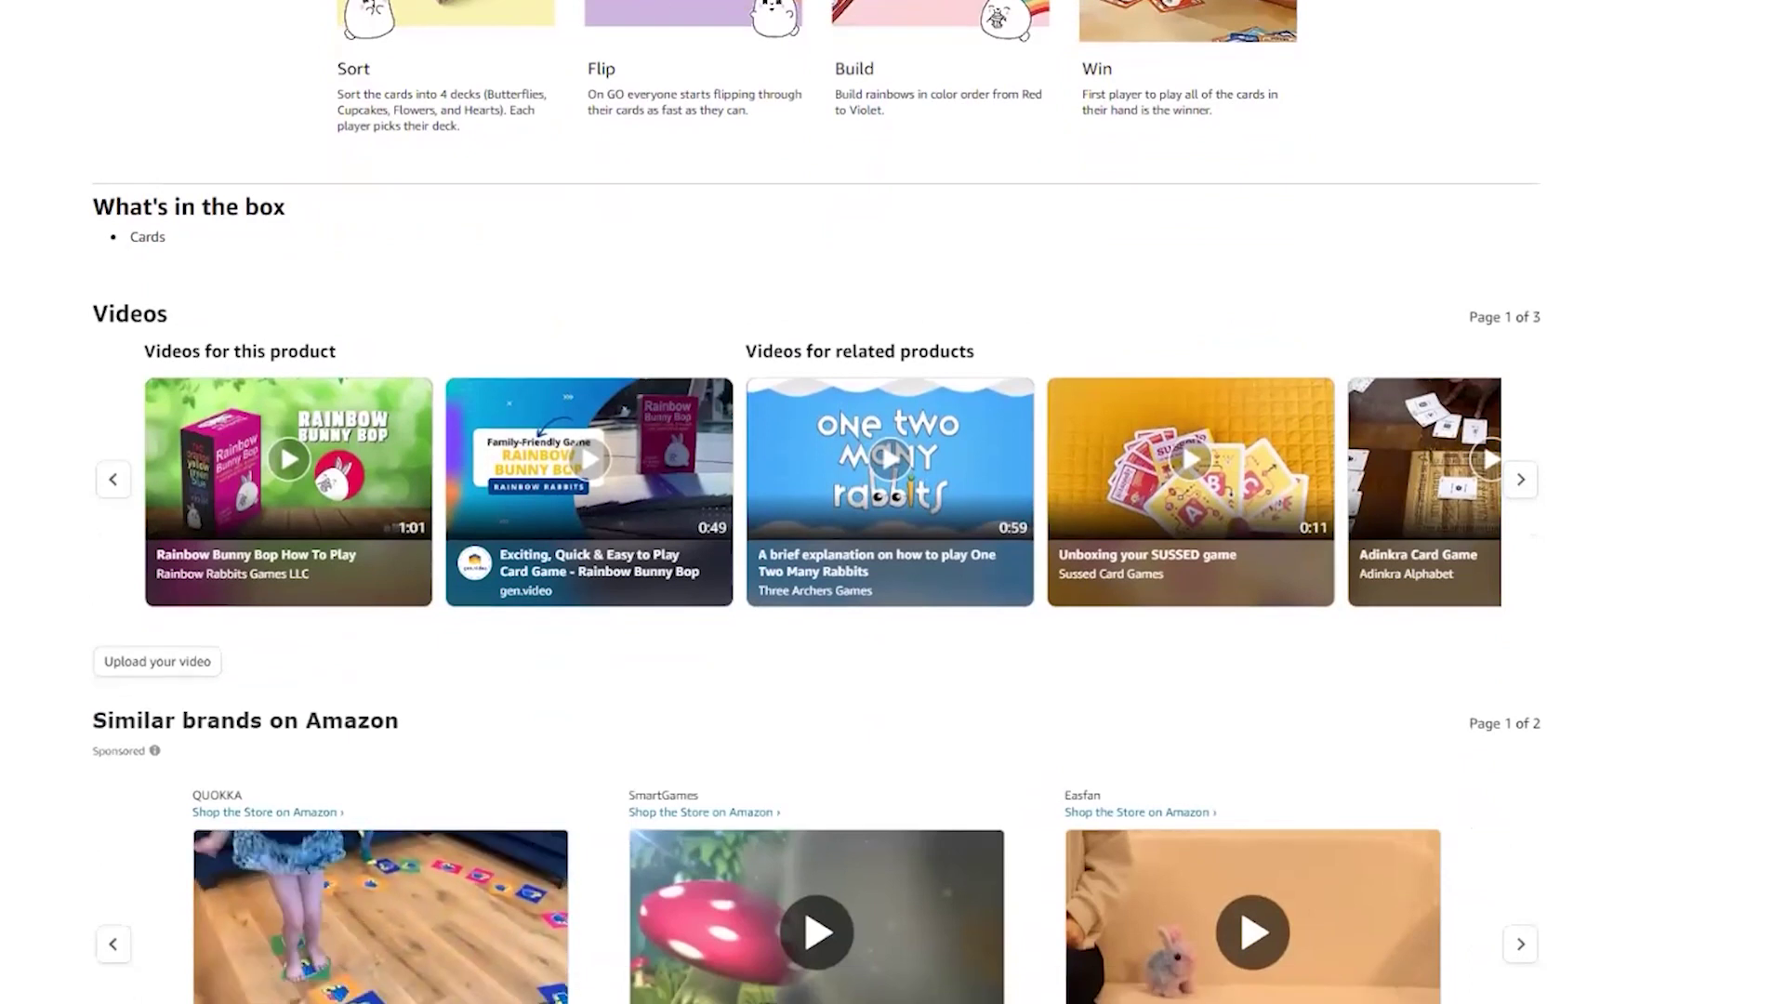
scroll(817, 502, "down", 1)
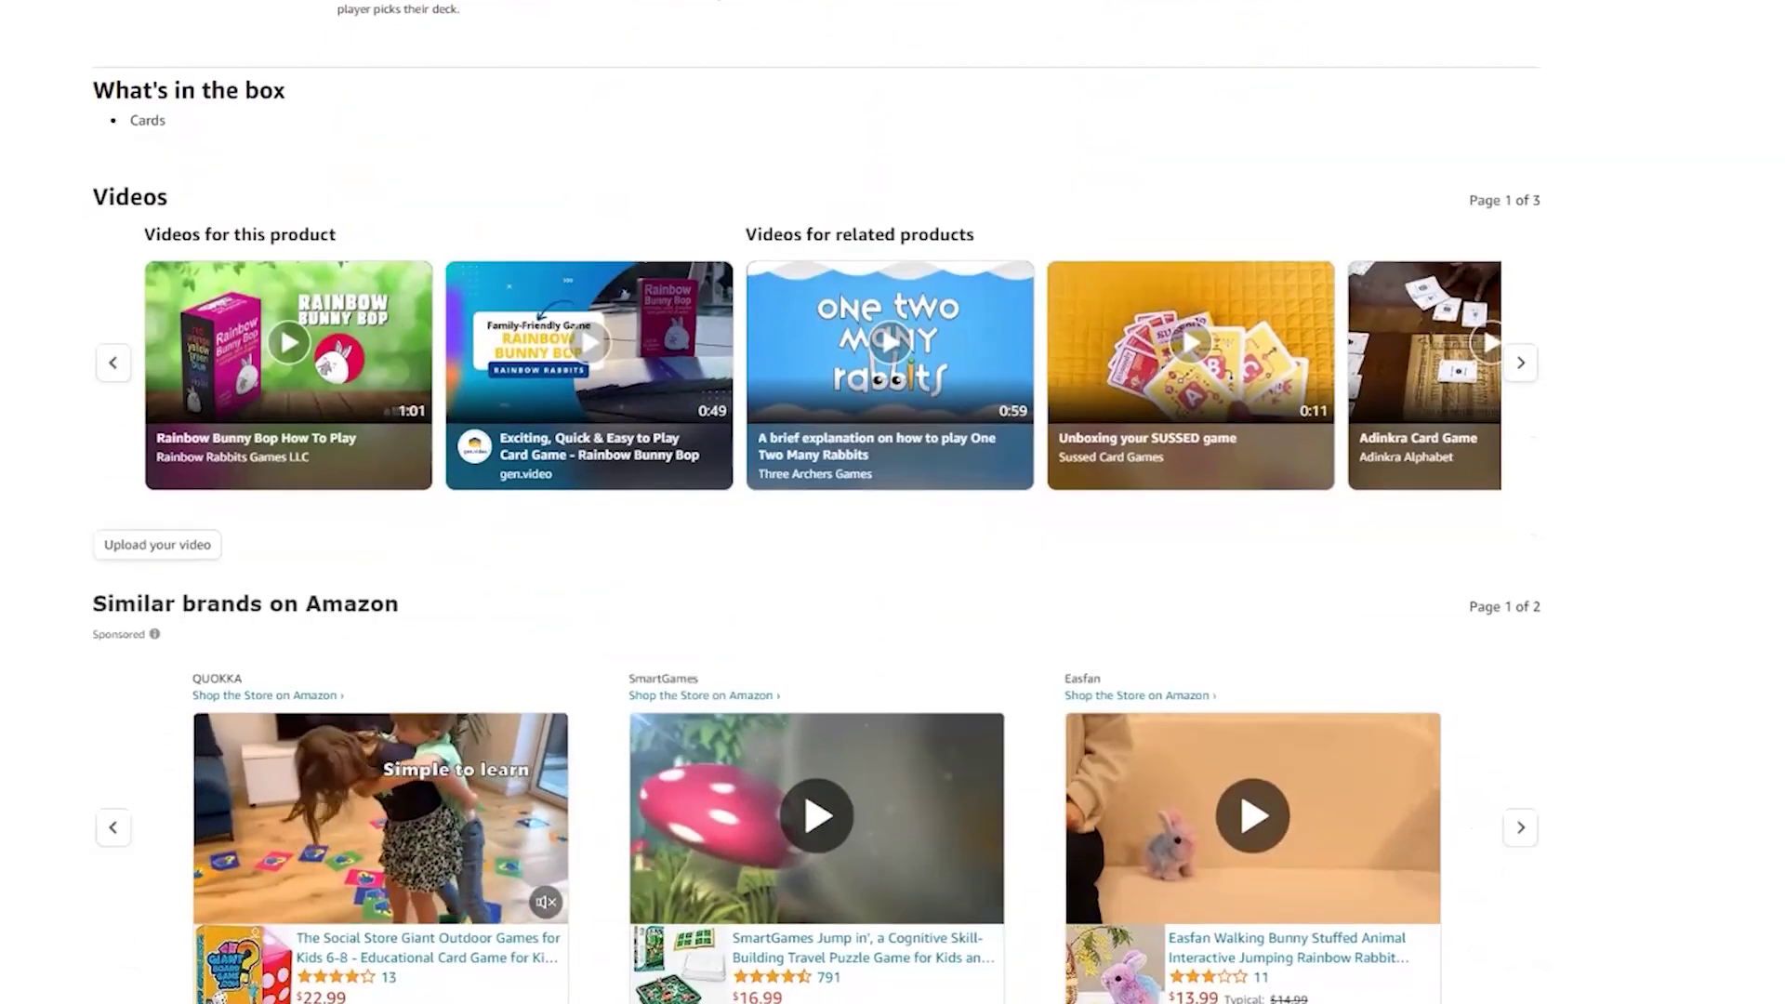
scroll(817, 502, "down", 2)
scroll(817, 502, "up", 5)
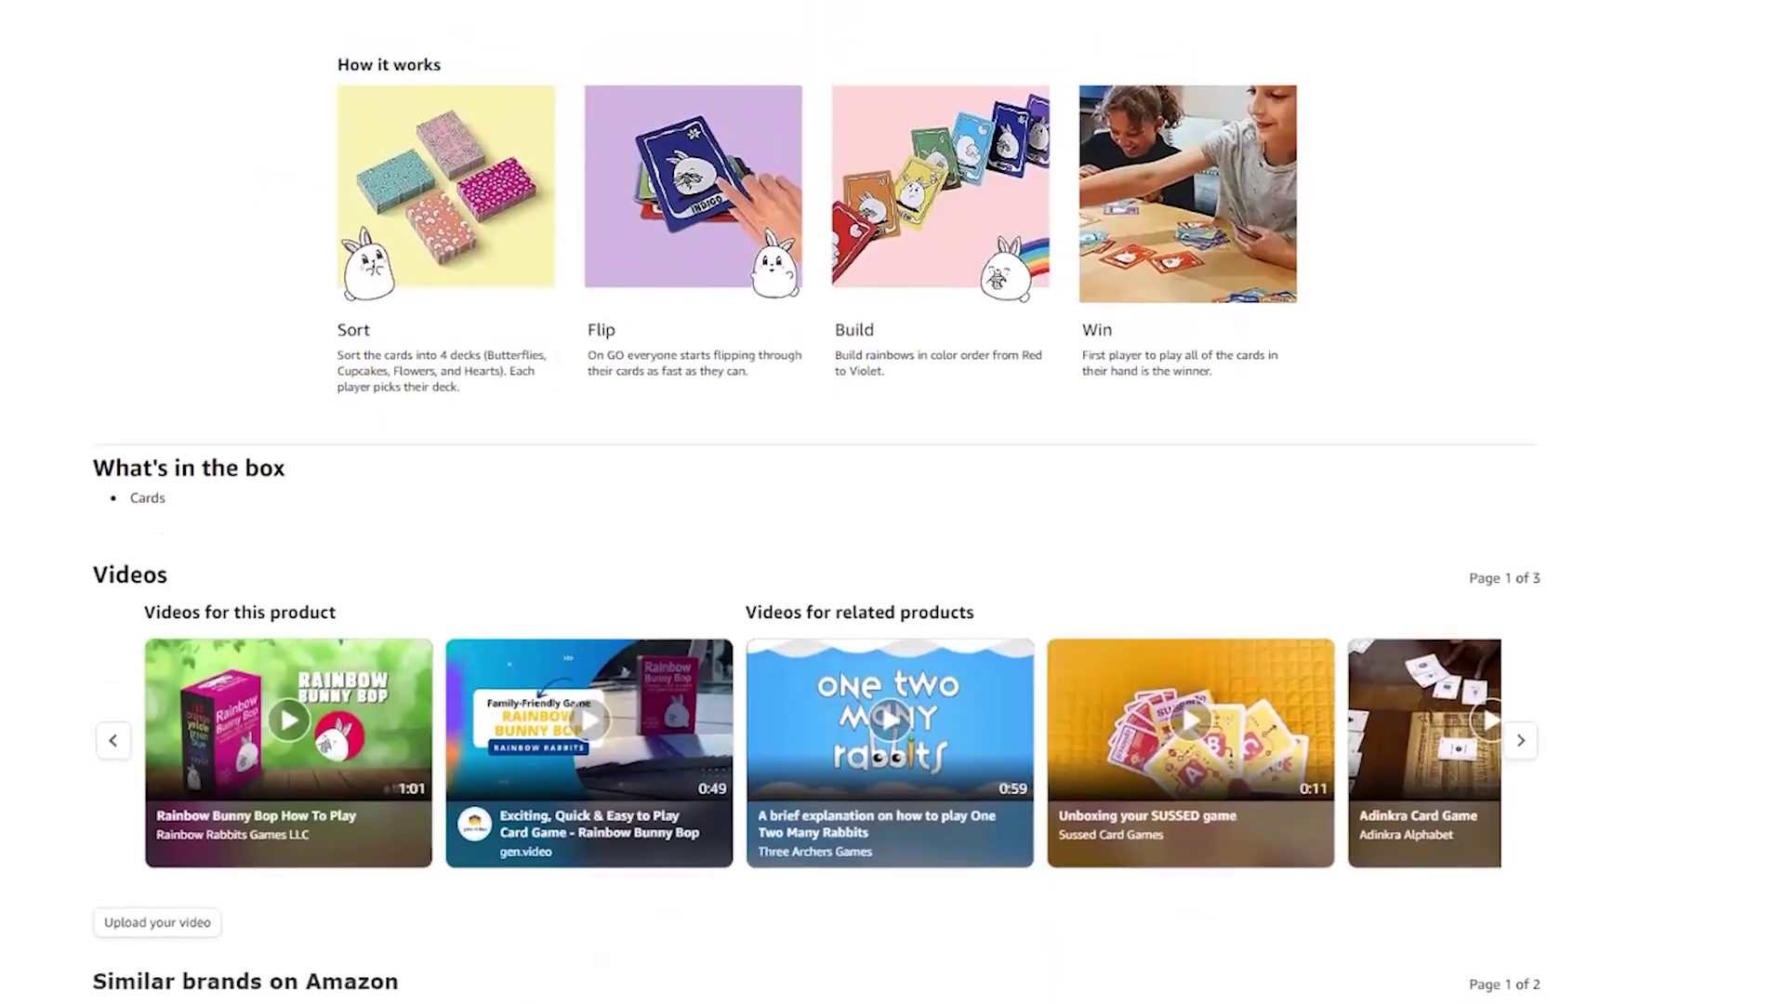
scroll(817, 502, "down", 10)
scroll(273, 409, "up", 20)
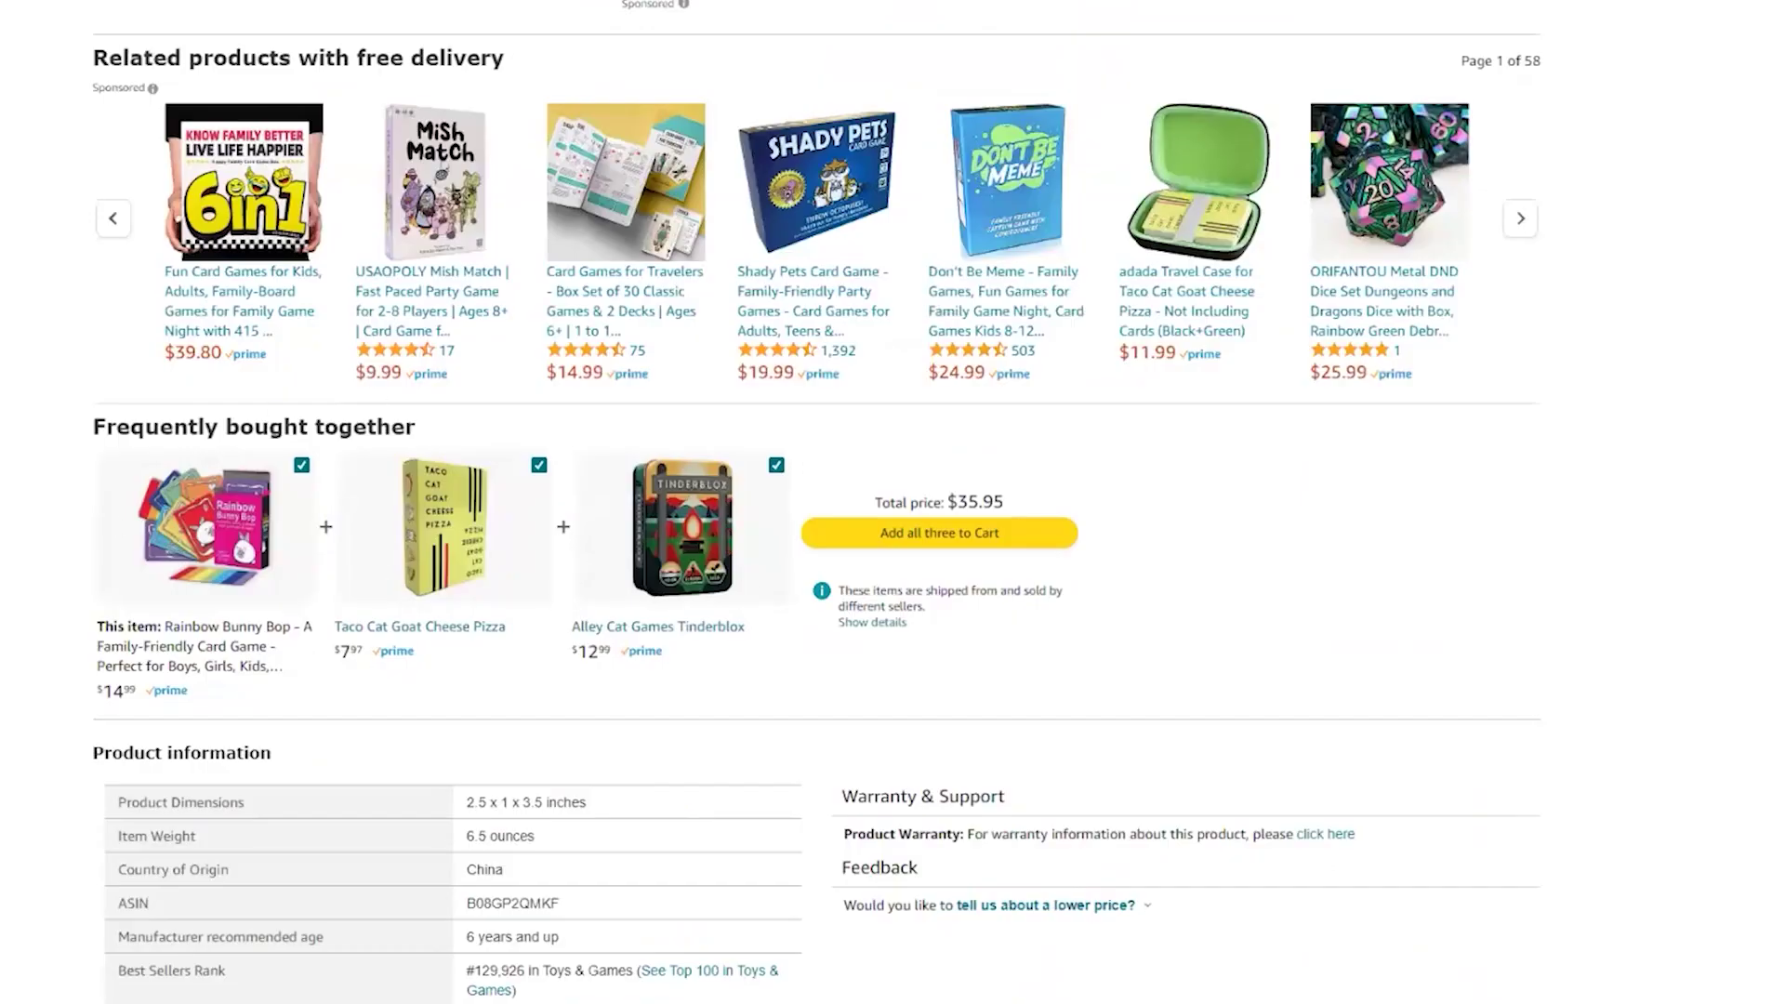
Step: Examine the customer reviews section, including the star breakdown, review images, review keywords and top United States reviews
scroll(817, 499, "down", 20)
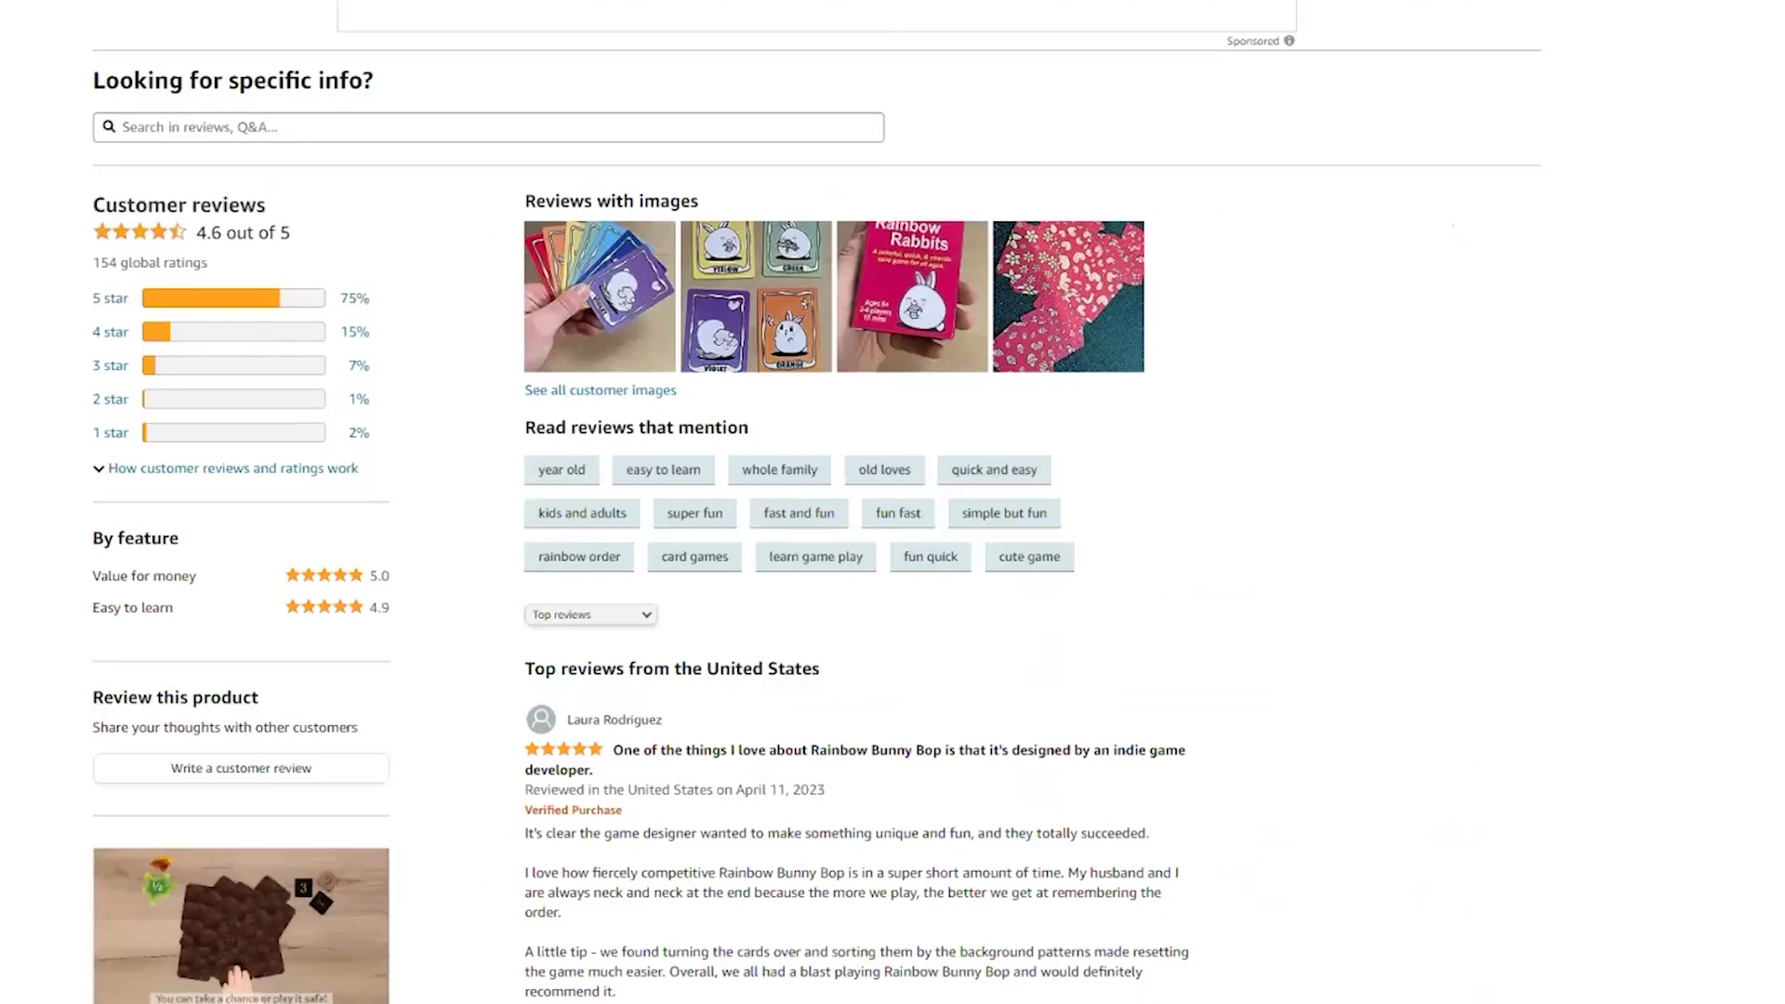
scroll(855, 502, "down", 6)
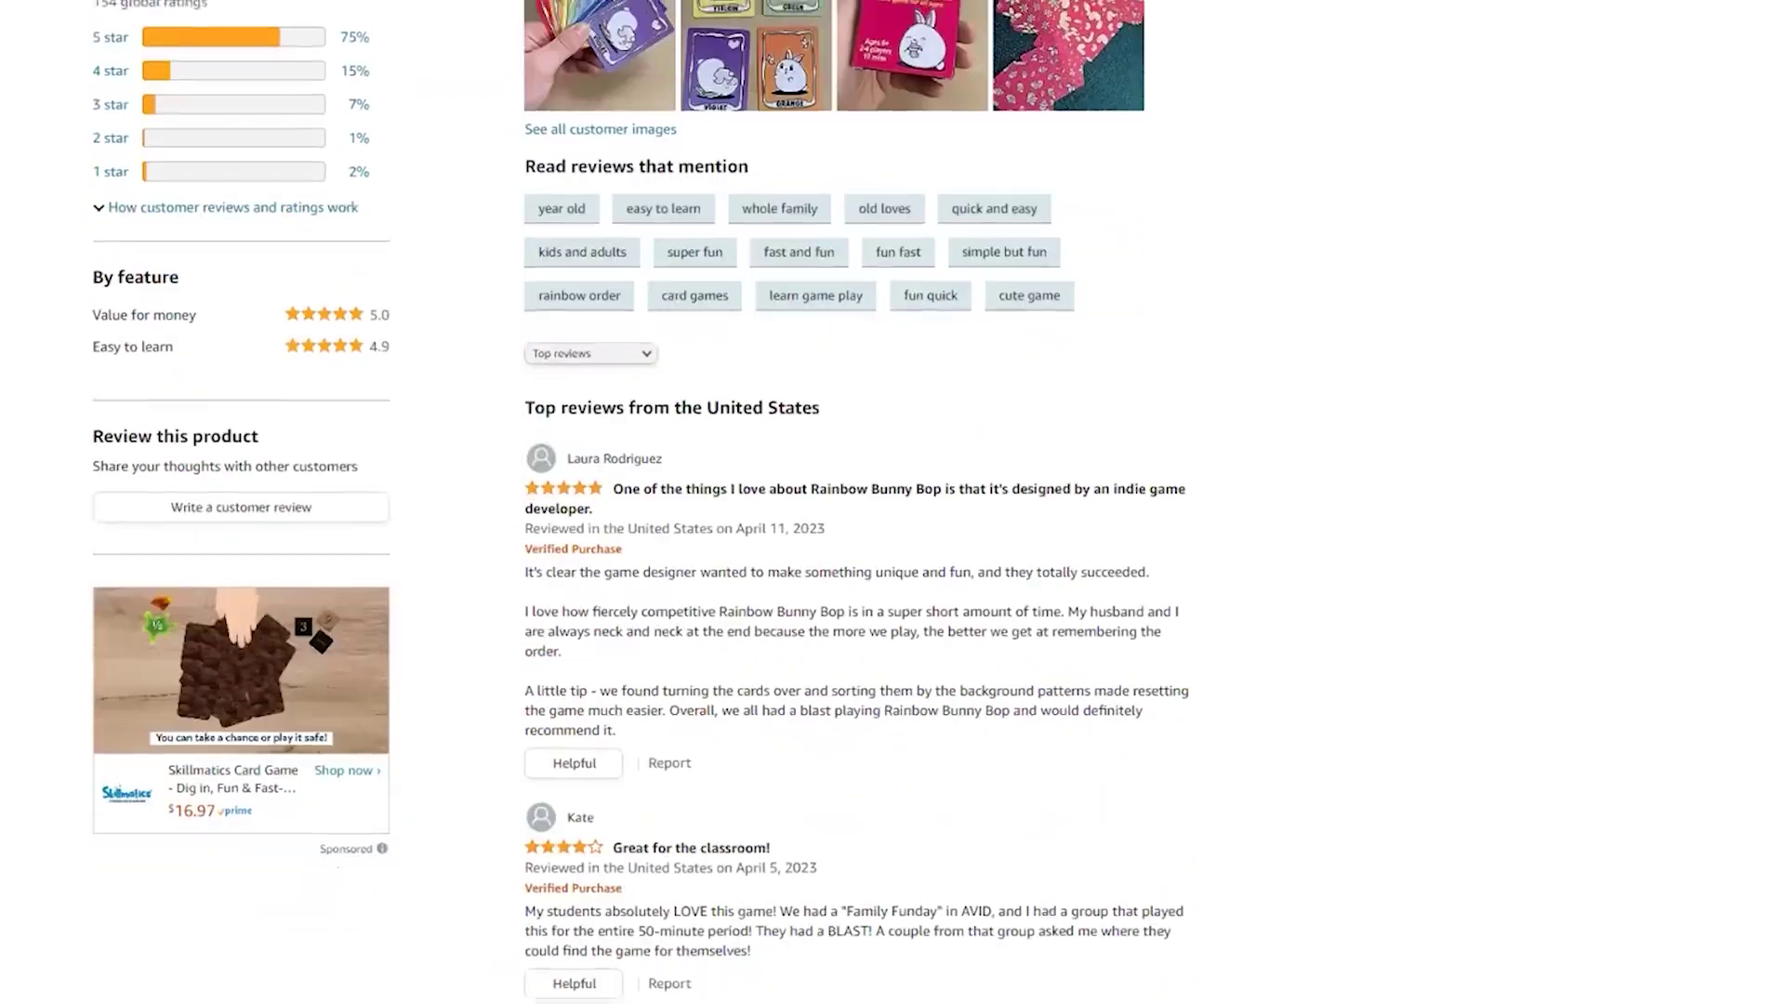
scroll(855, 502, "up", 2)
scroll(856, 502, "up", 2)
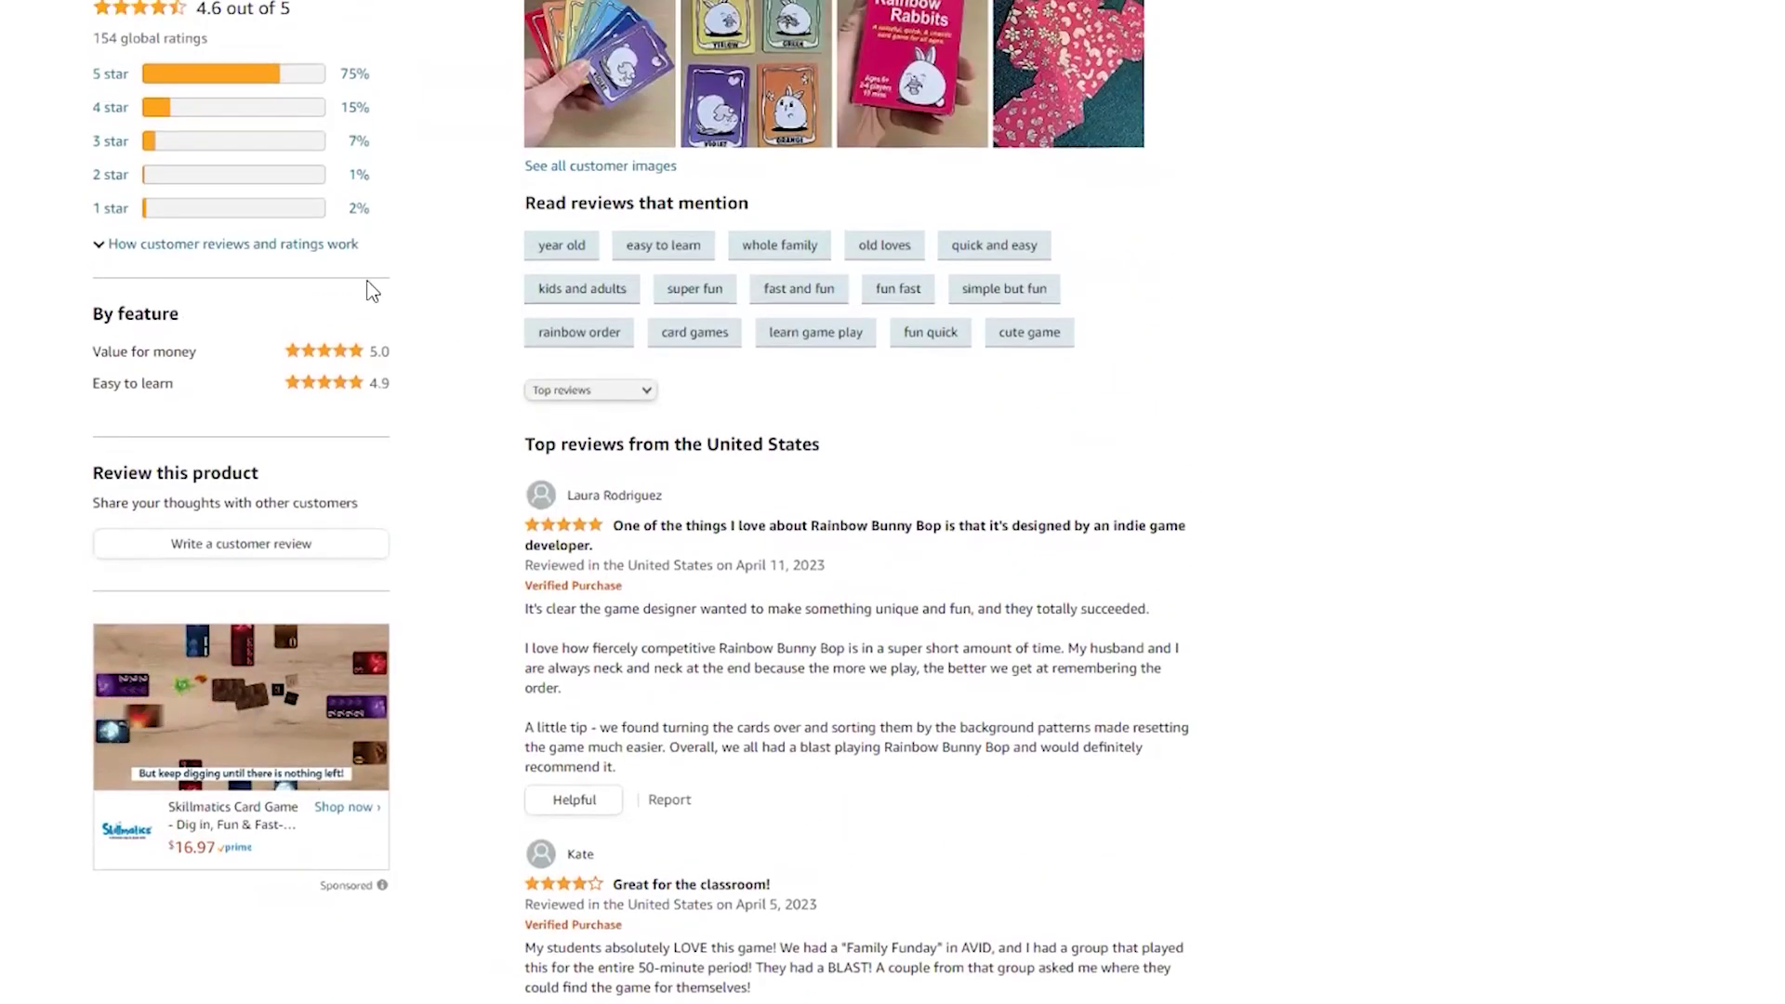
Step: Filter the Rainbow Bunny Bop customer reviews by 1 star, 2 star and finally 3 star ratings
left_click(649, 383)
left_click(720, 407)
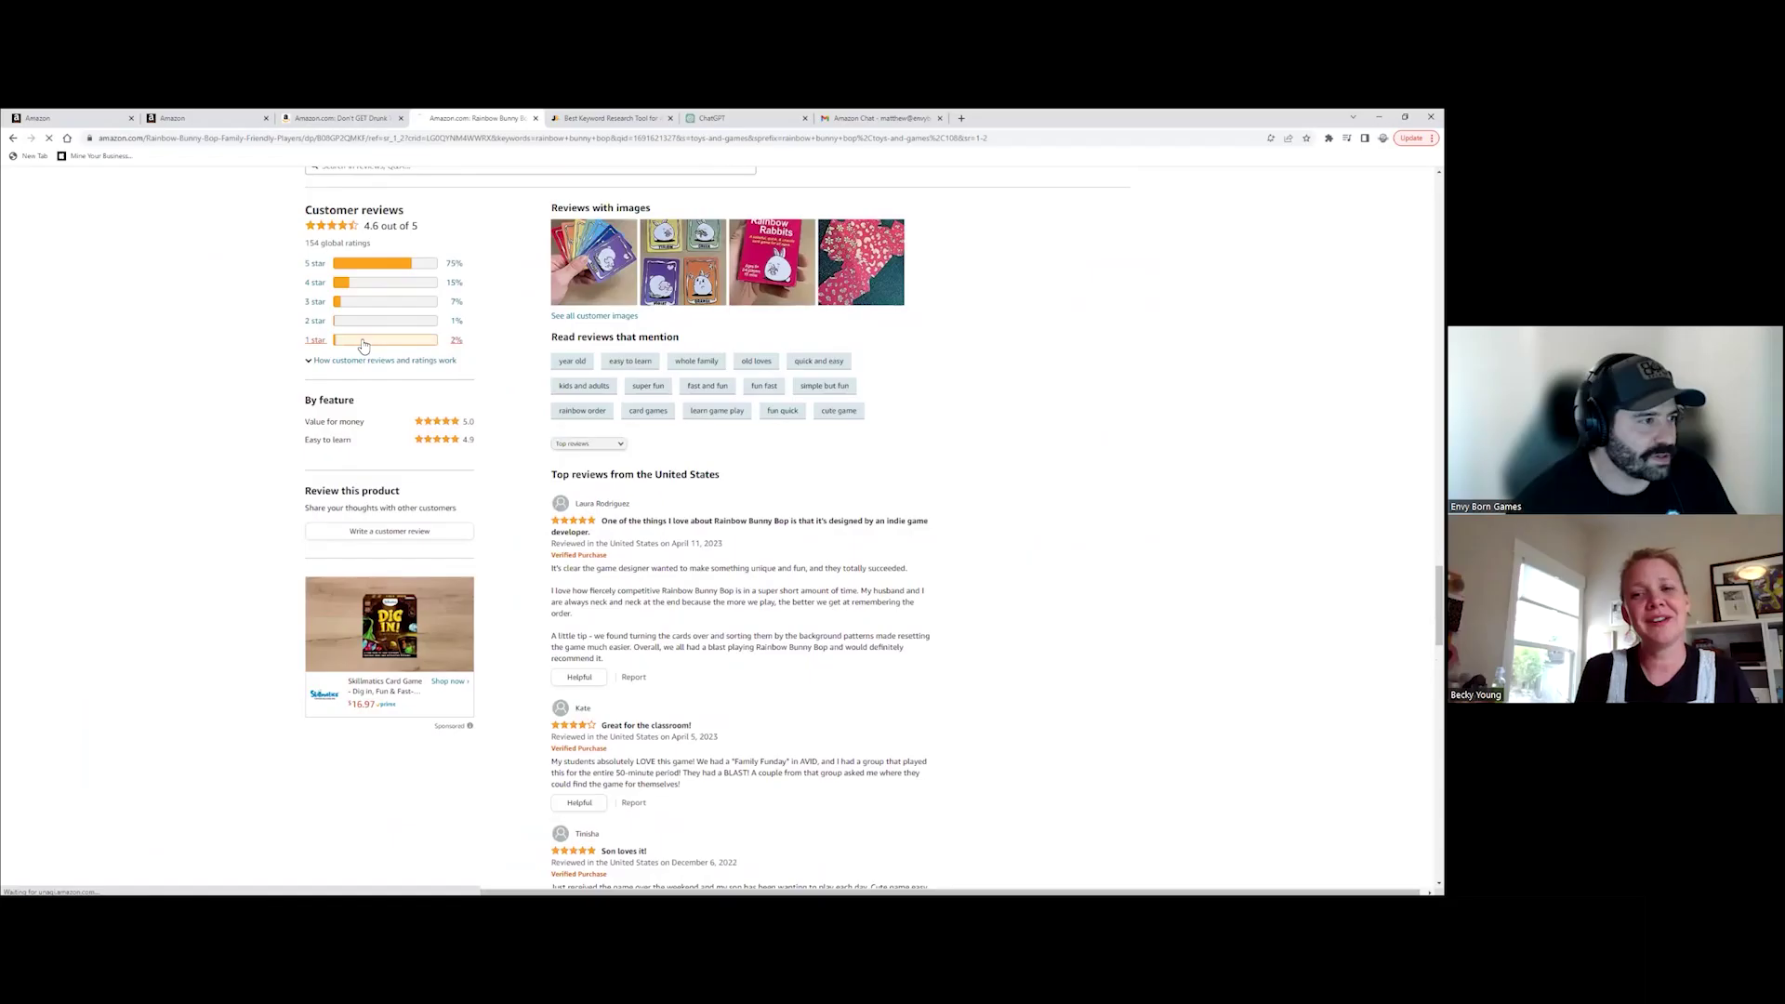
left_click(162, 208)
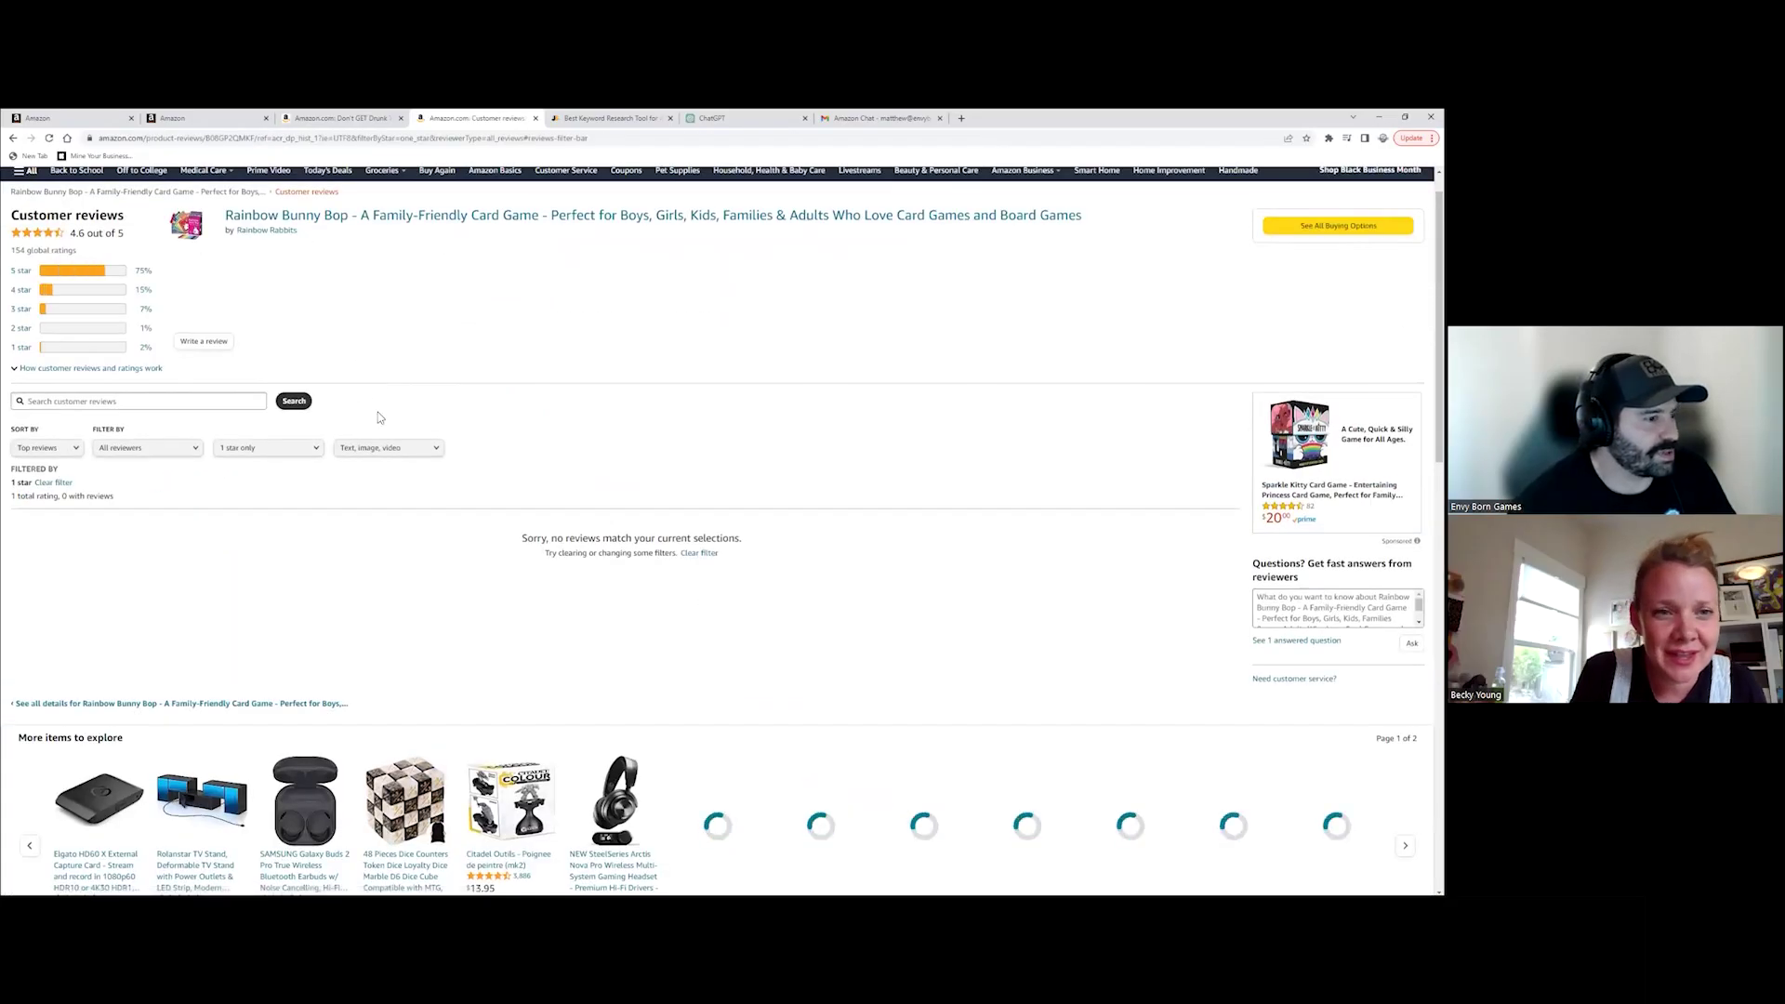
left_click(110, 331)
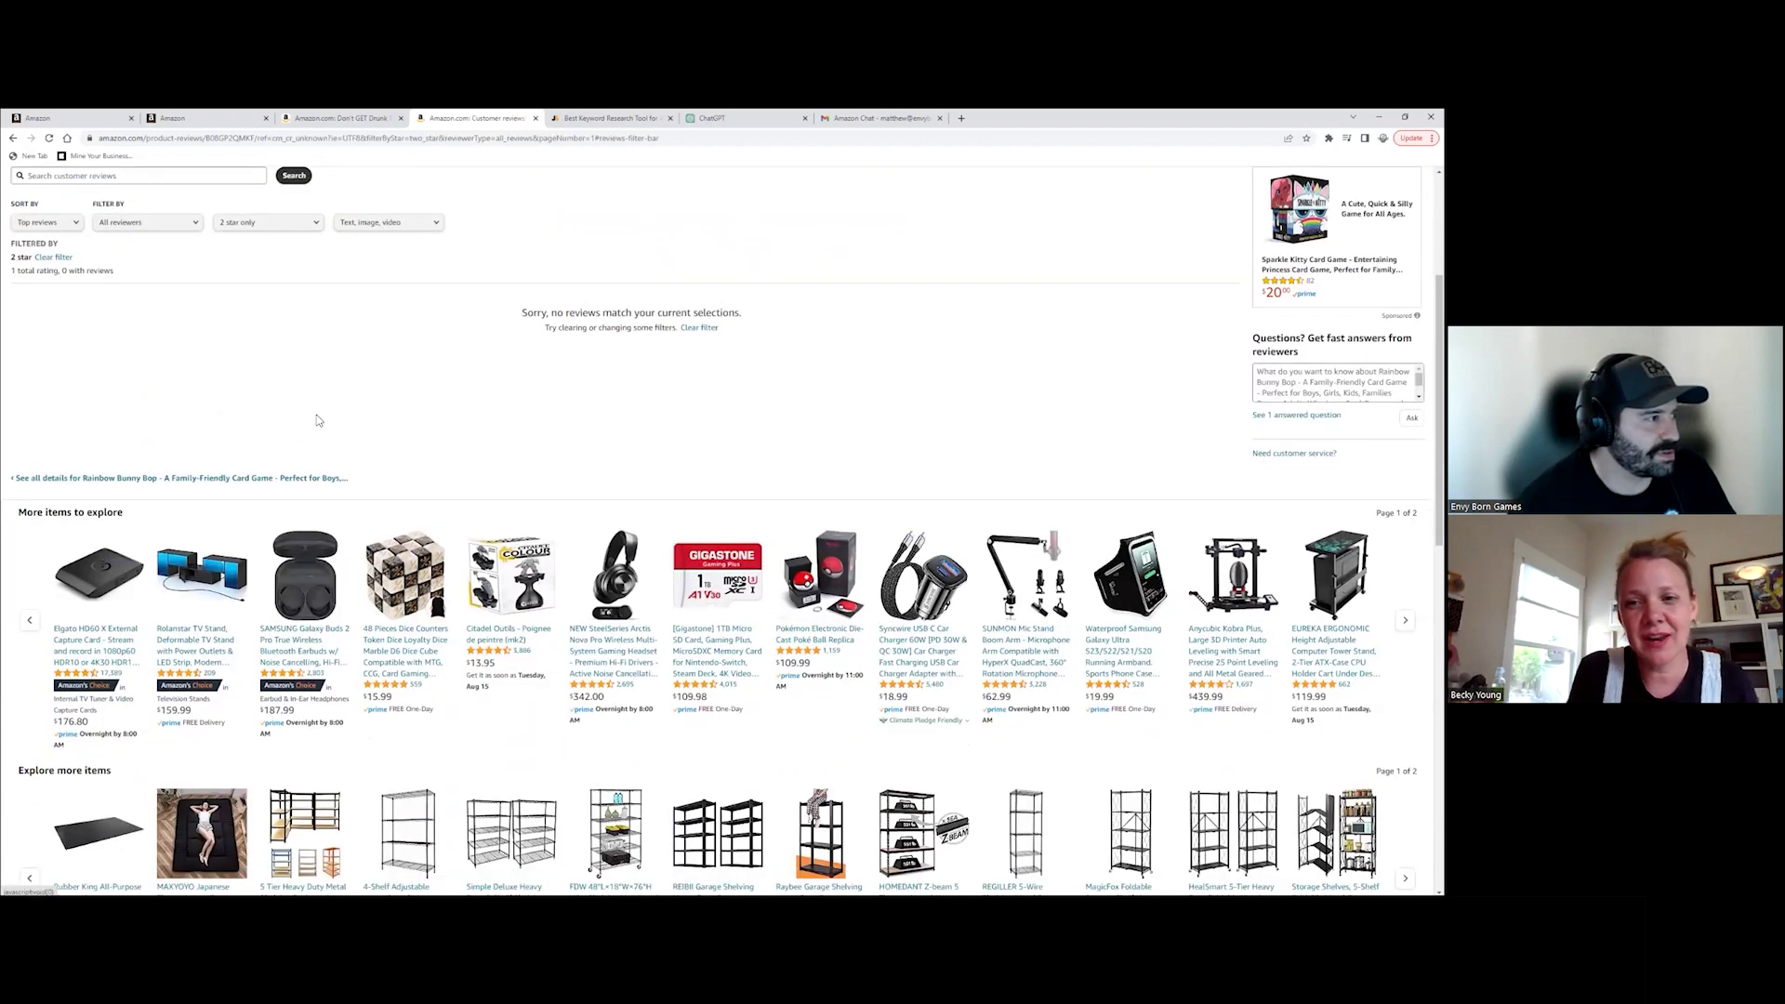
left_click(124, 312)
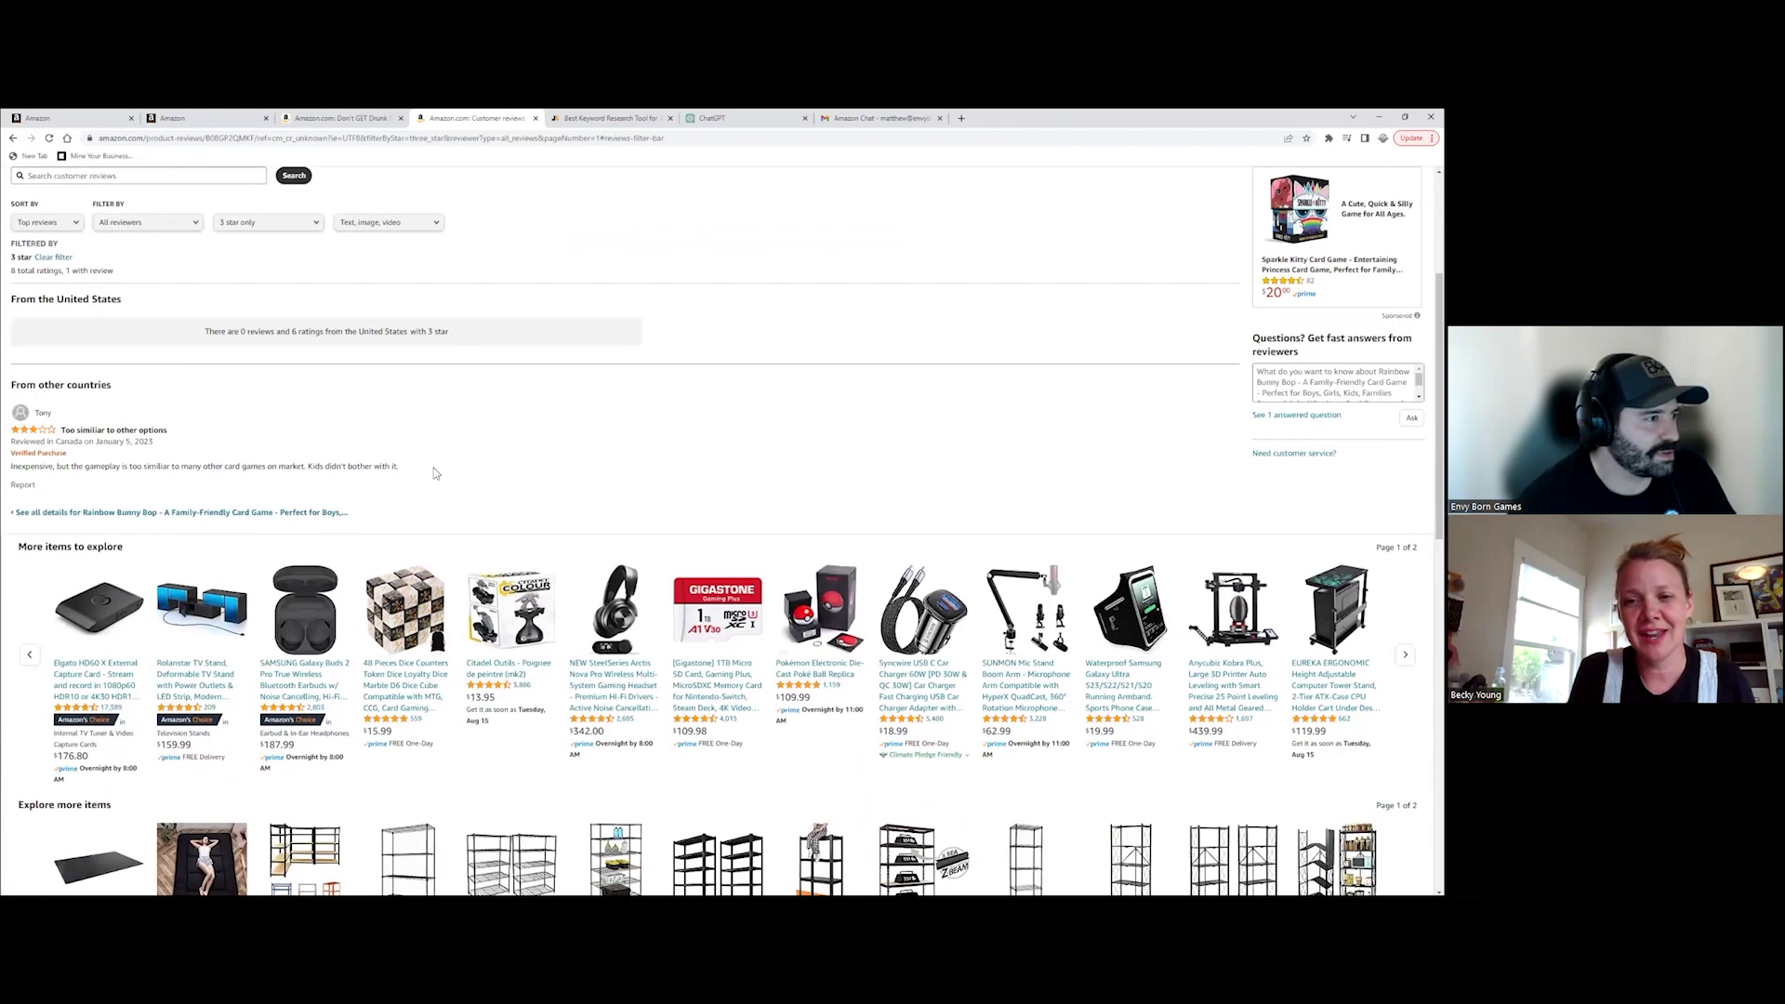
Step: Filter the Rainbow Bunny Bop customer reviews by 5 star ratings and view the top United States reviews
scroll(435, 459, "up", 3)
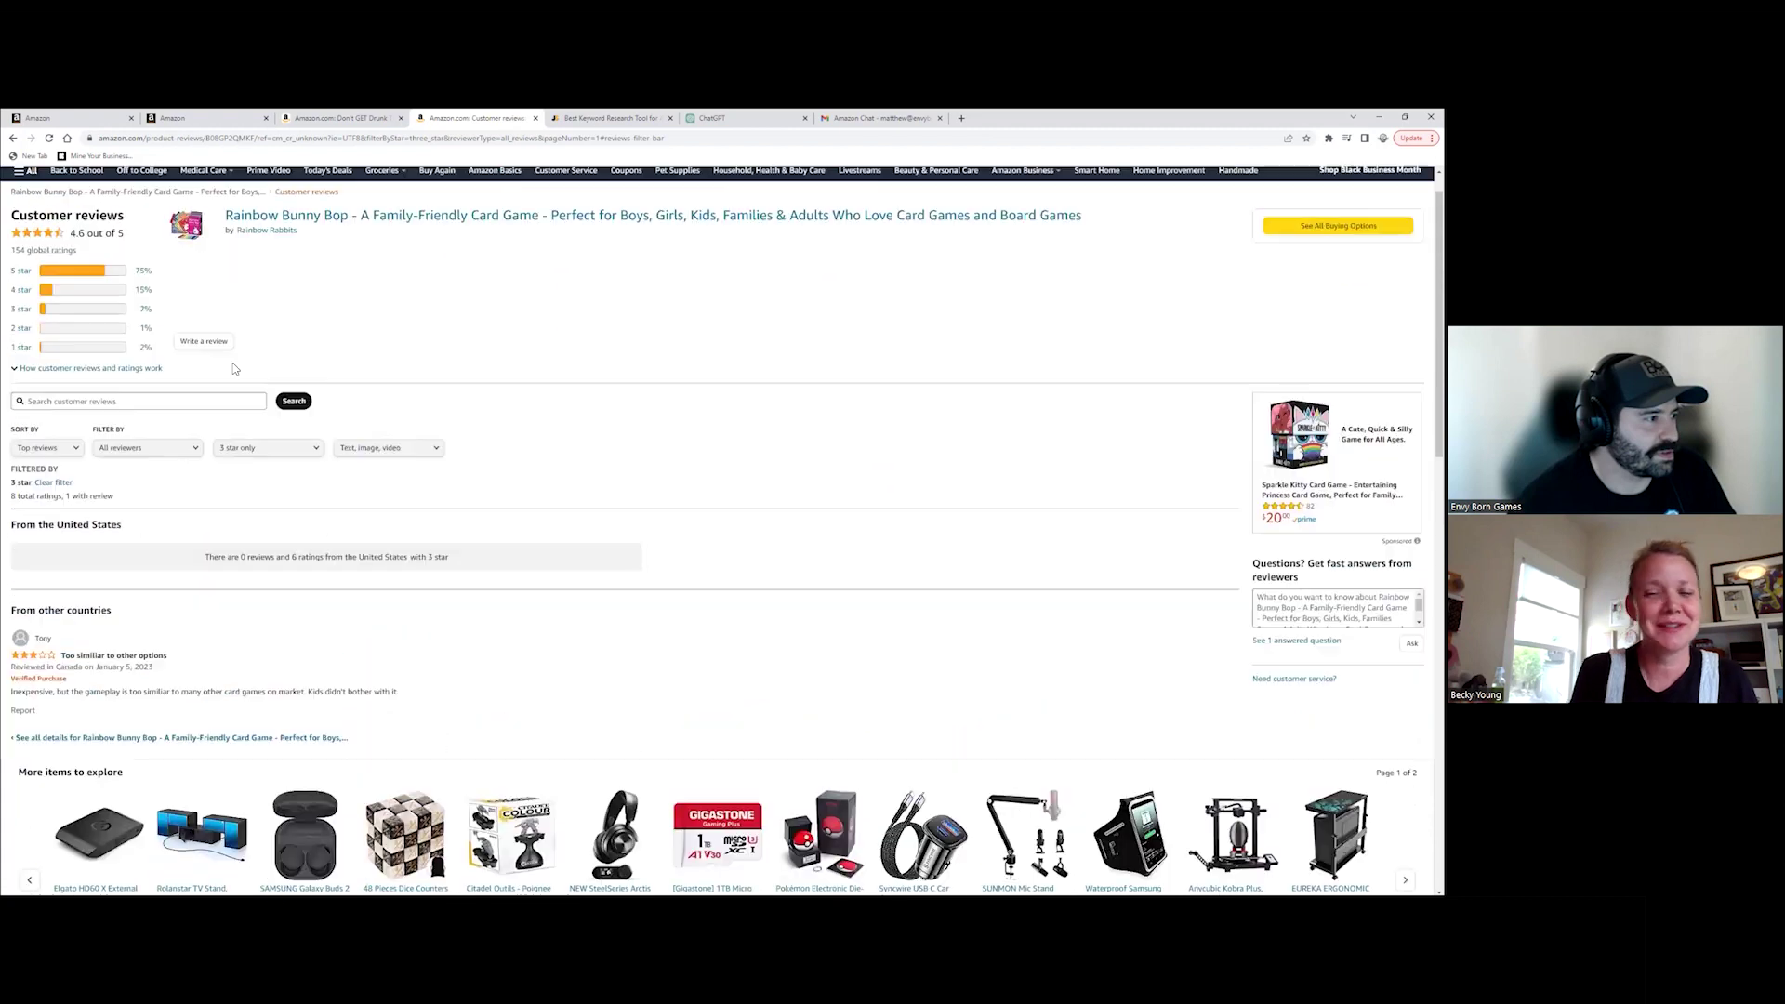
left_click(117, 277)
scroll(471, 459, "up", 3)
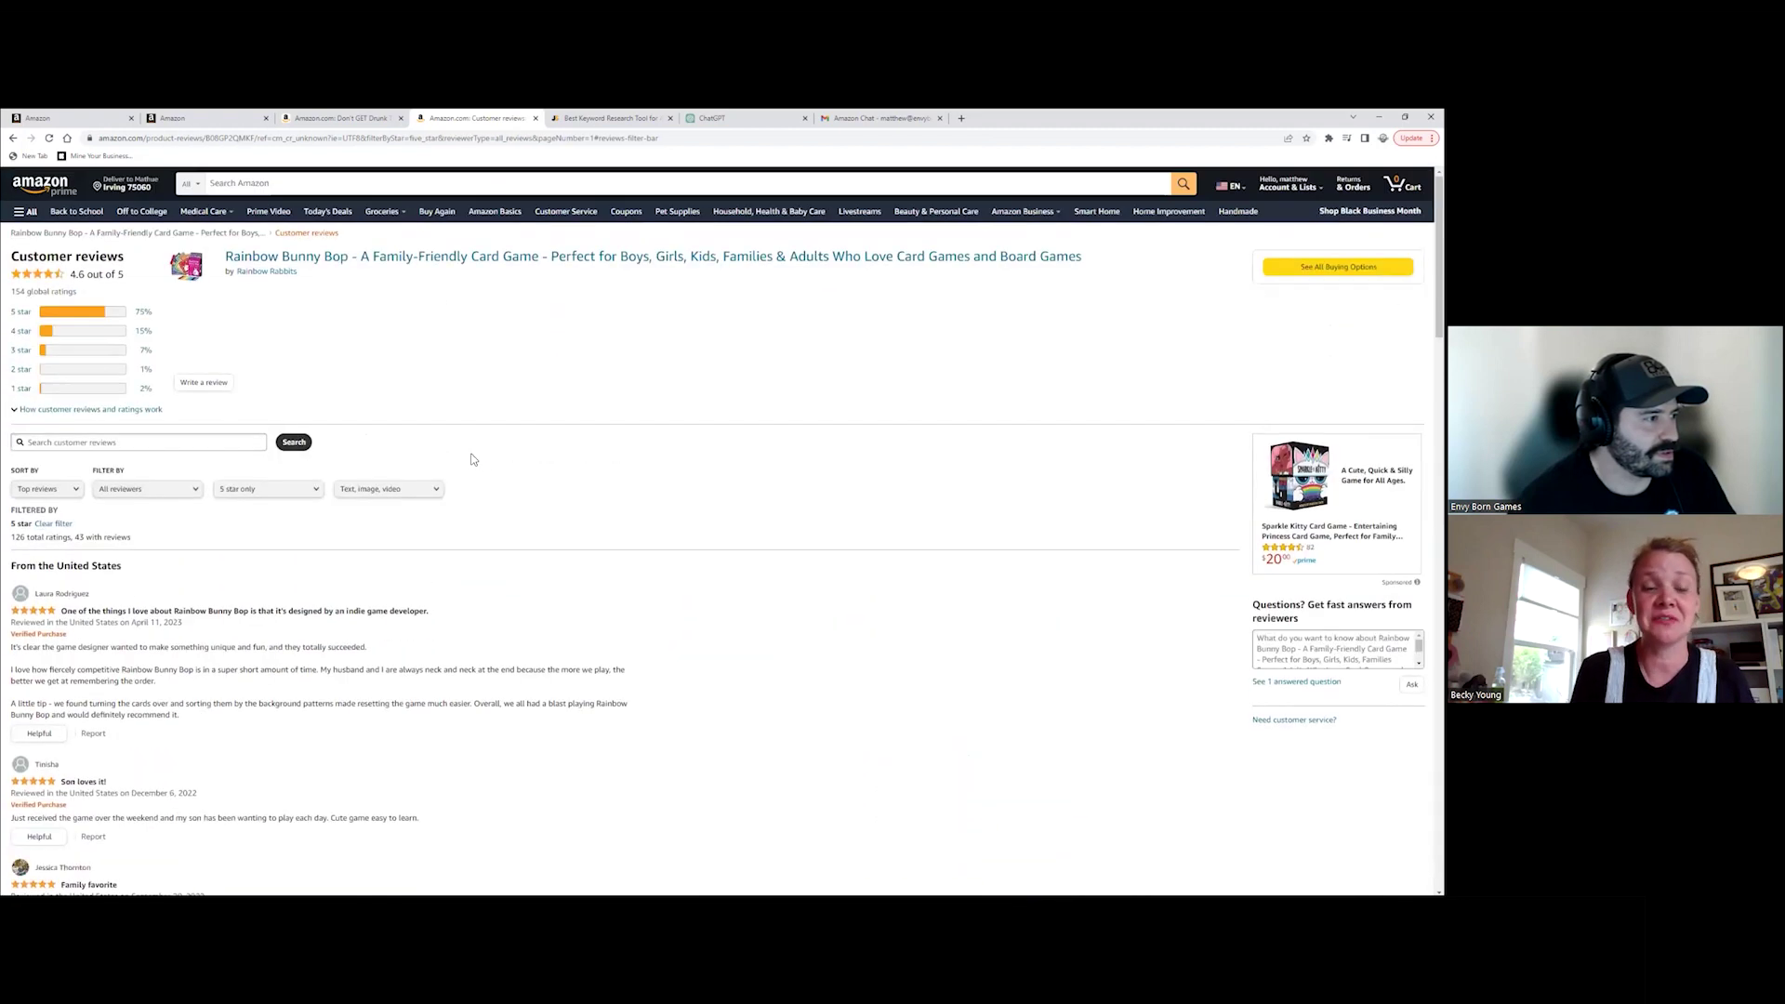
Step: Open the Rainbow Bunny Bop product page from its reviews and examine the title, pricing and About this item bullets
left_click(426, 262)
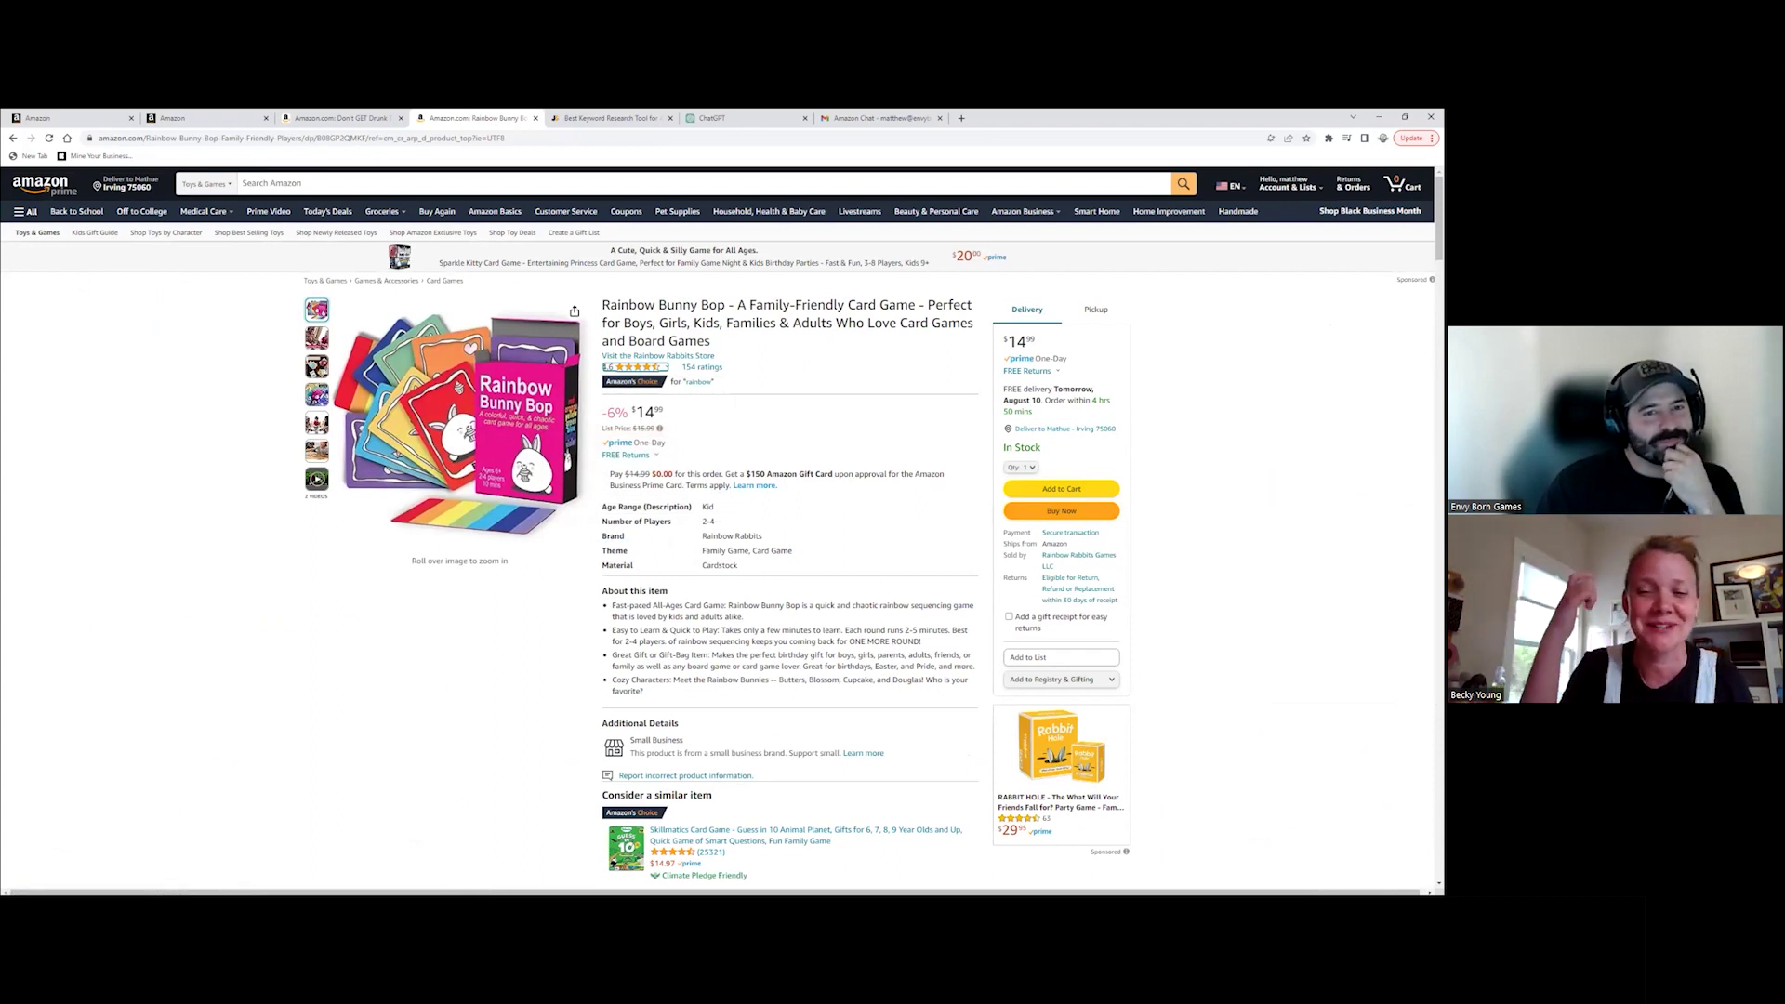
scroll(722, 529, "down", 3)
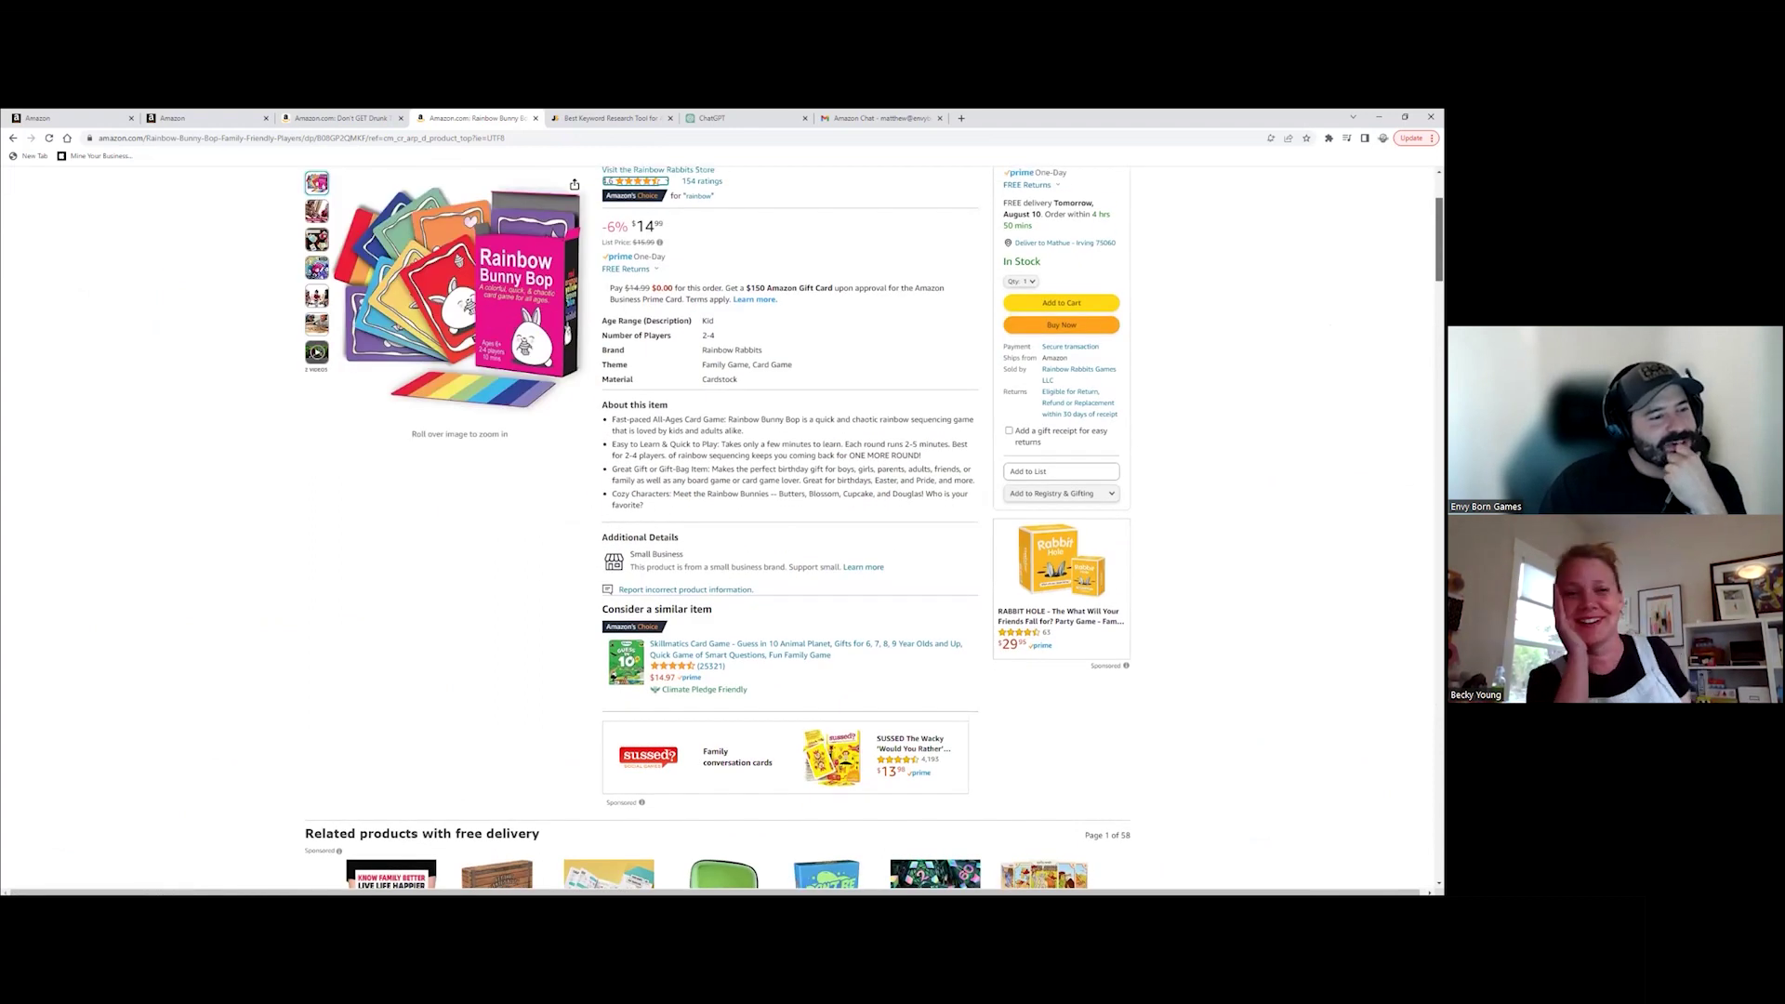
scroll(791, 521, "up", 1)
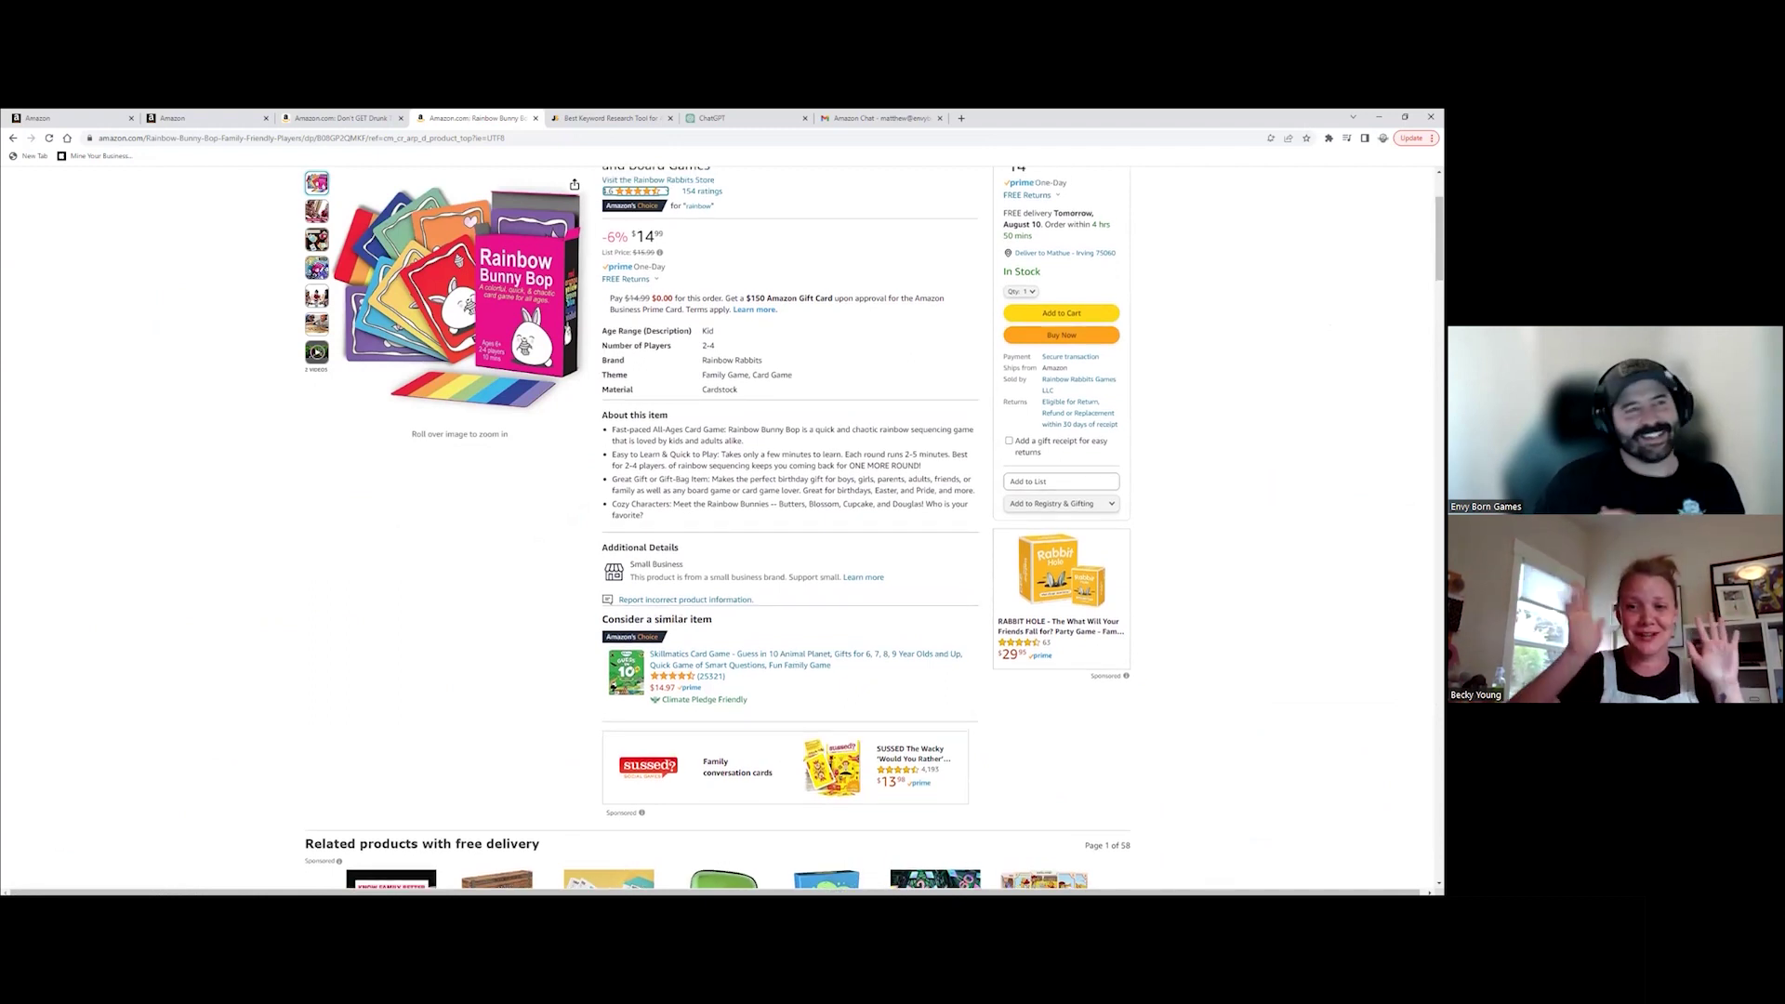
scroll(839, 224, "up", 2)
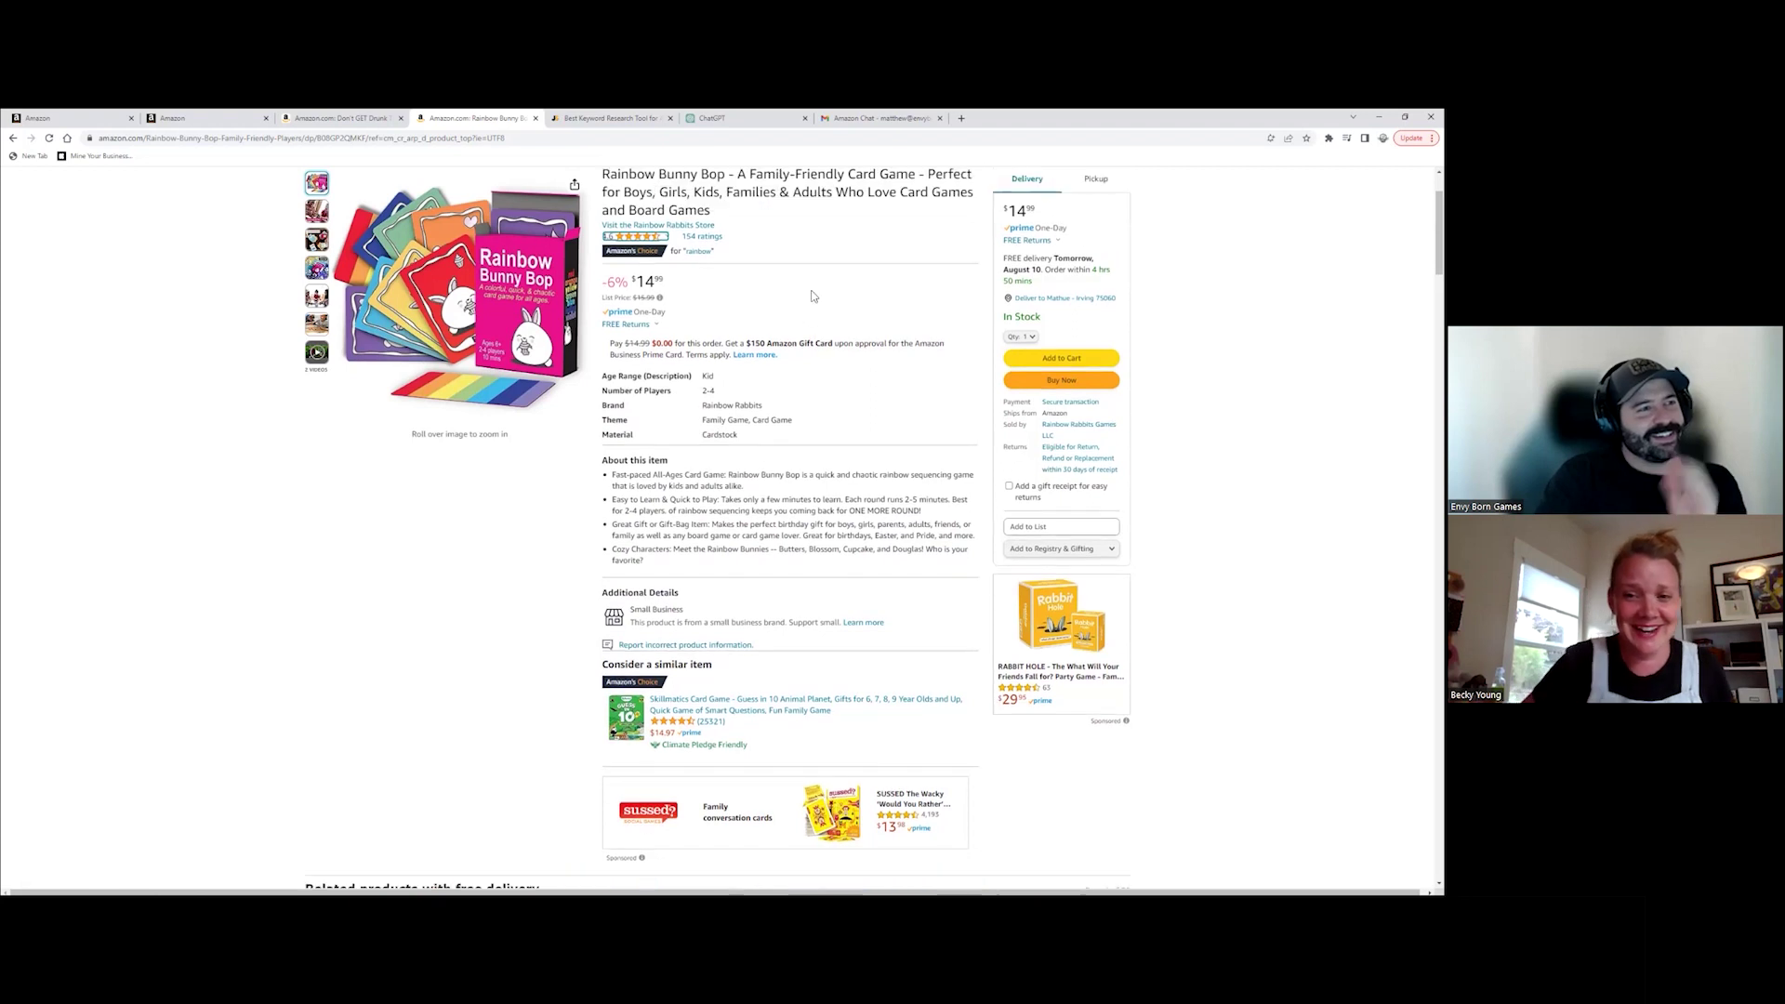
mouse_move(662, 321)
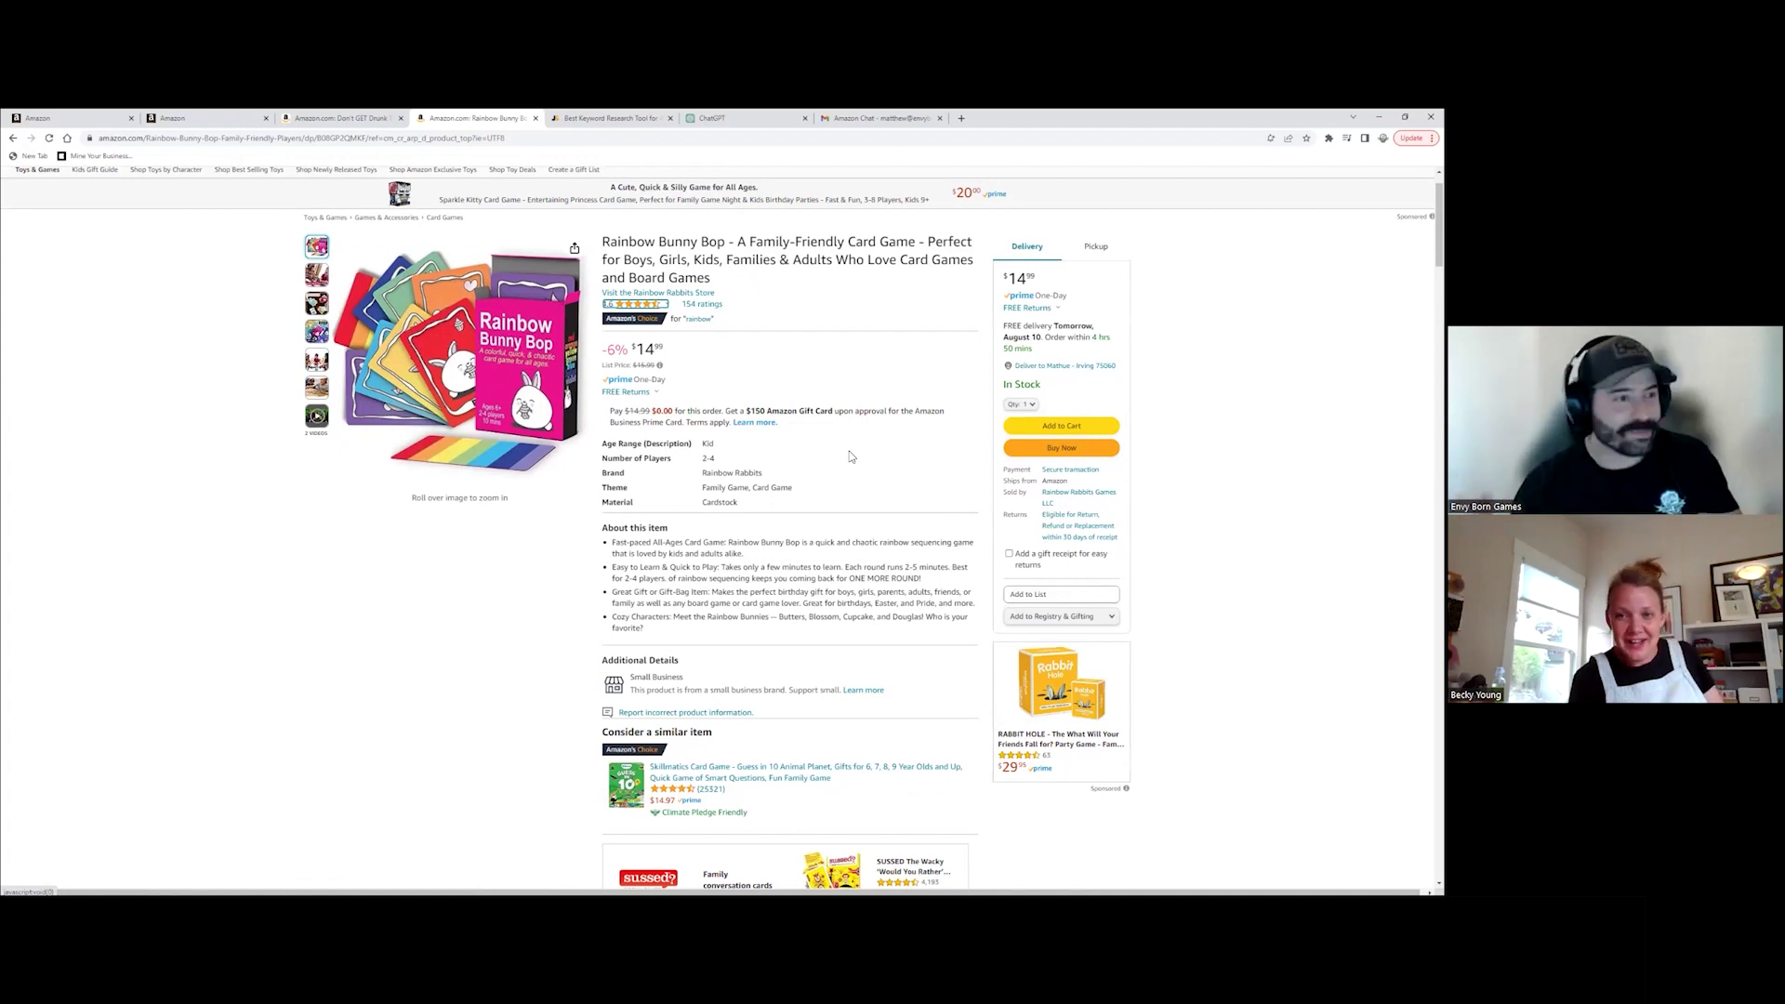
Step: Return to the Mine Your Business listing draft and review the pricing and condition fields under Offer and the Variations options
left_click(235, 115)
left_click(55, 118)
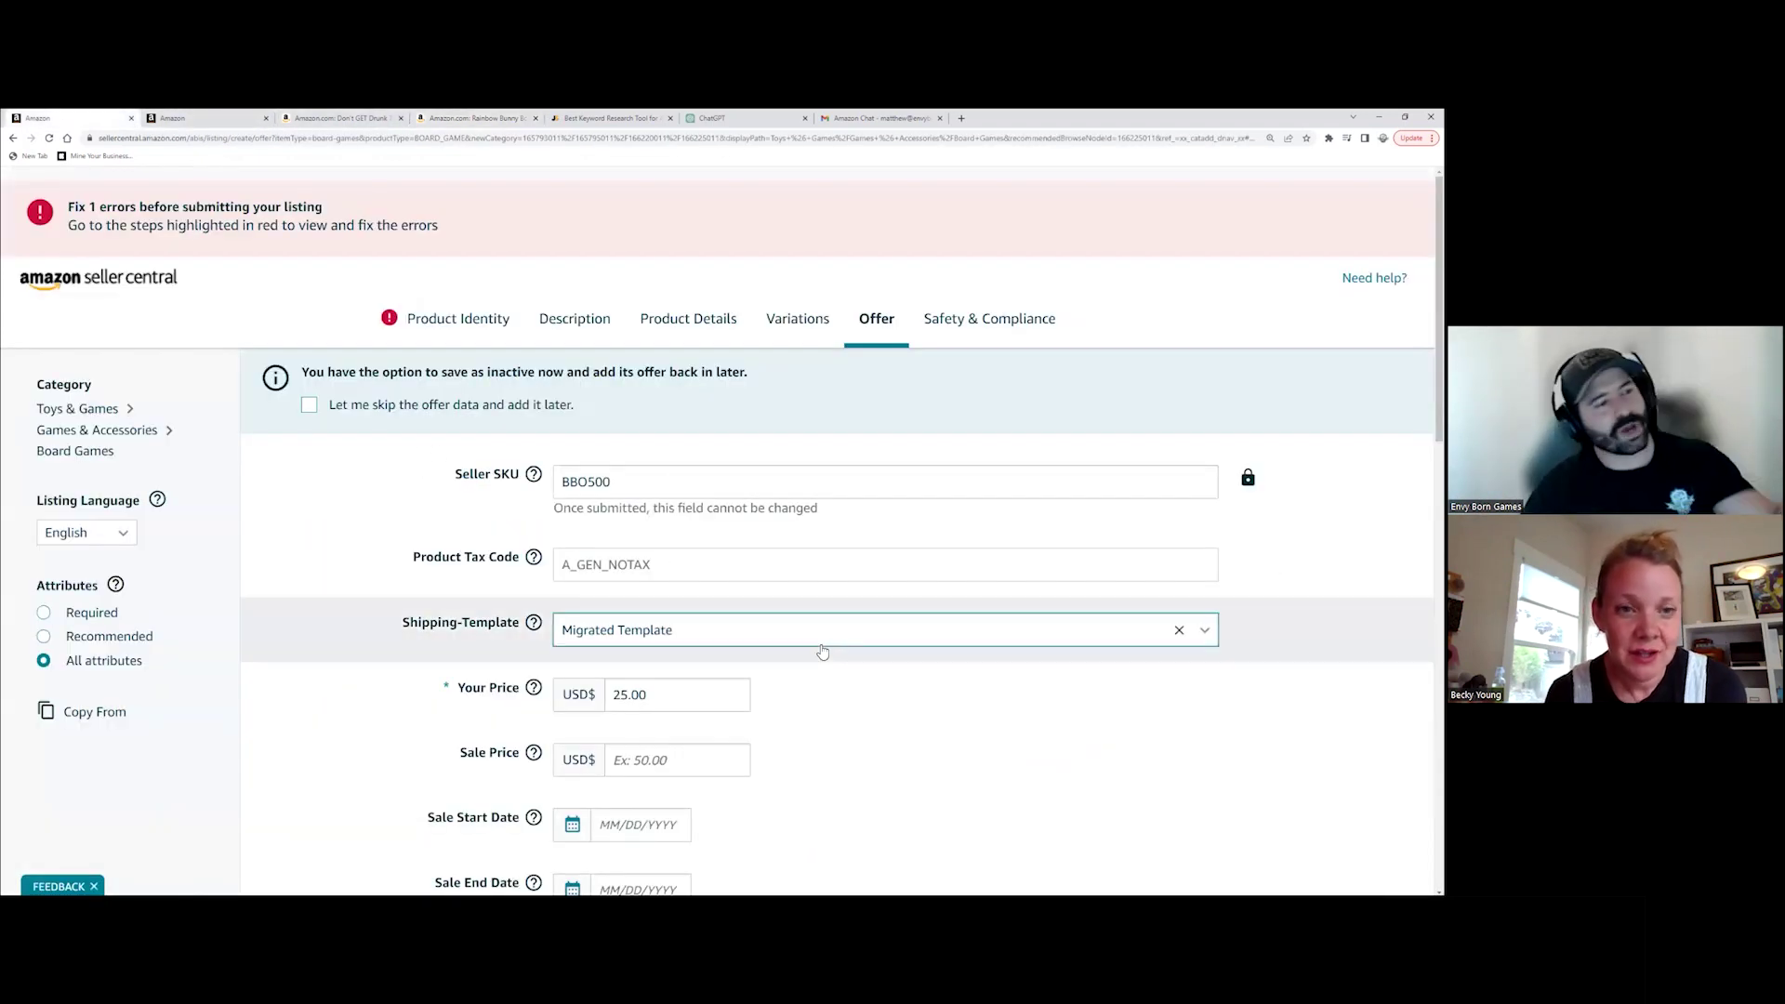
key("ctrl+plus")
key("ctrl+plus")
key("ctrl+plus")
scroll(837, 656, "down", 1)
scroll(838, 638, "down", 3)
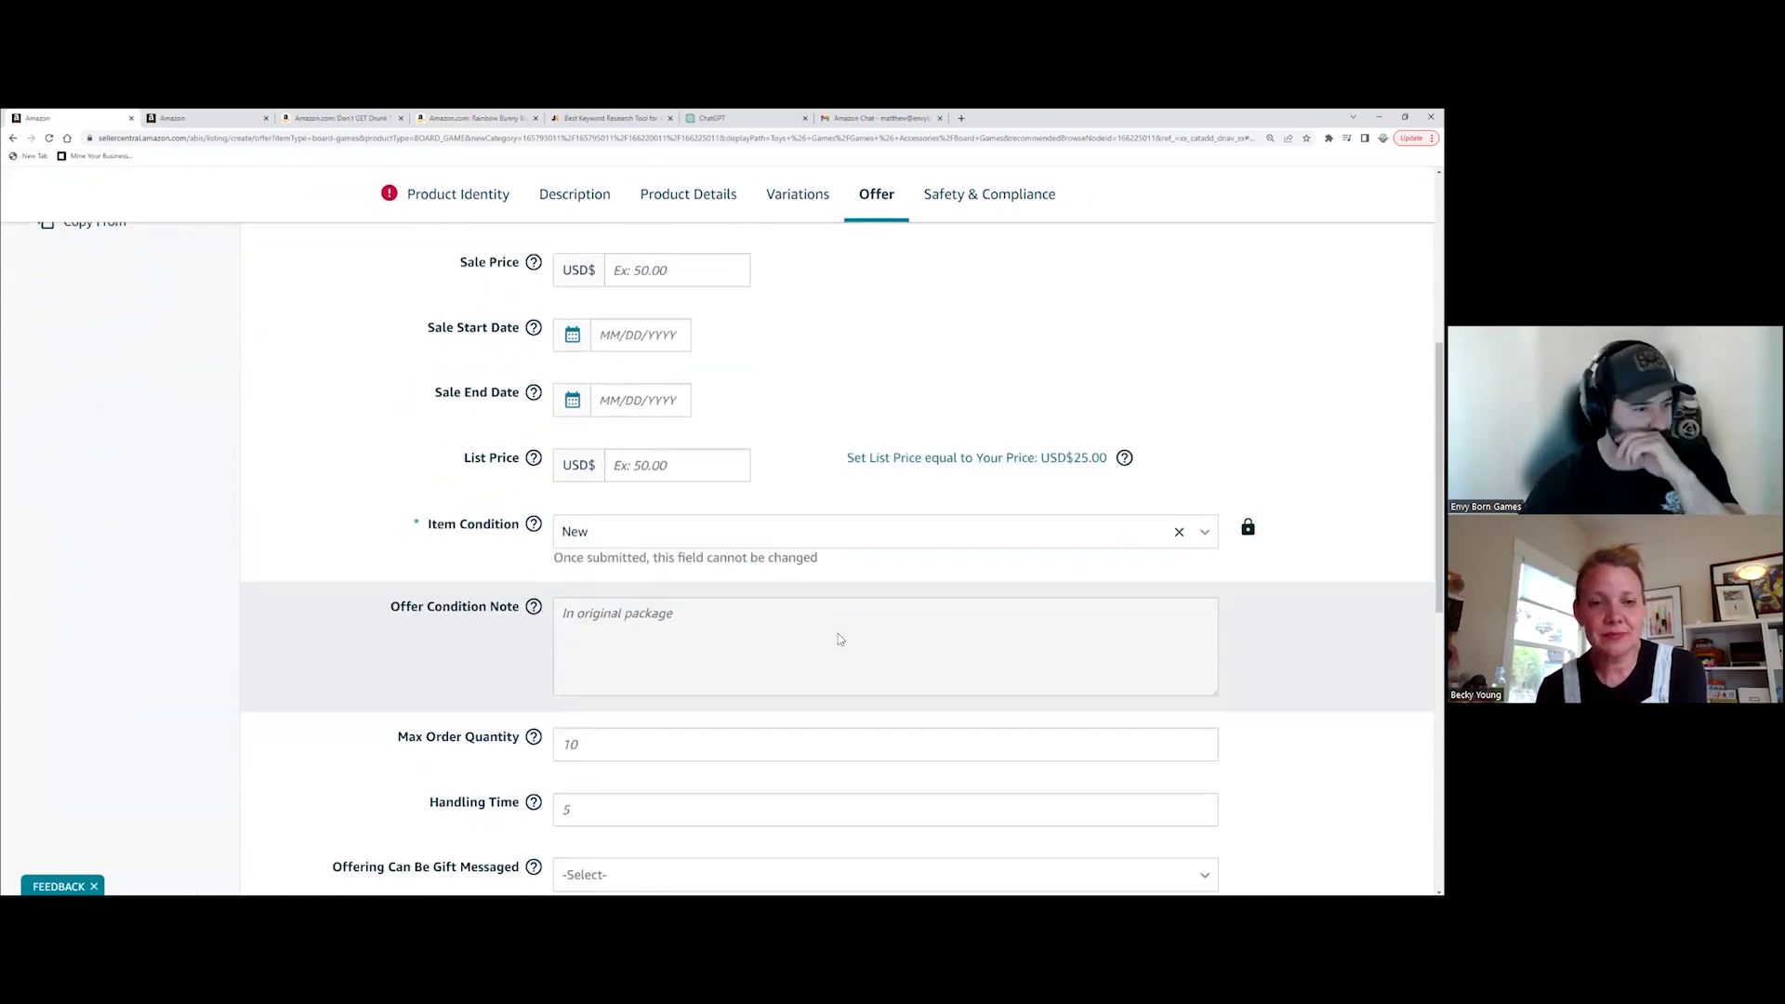
scroll(850, 648, "up", 4)
left_click(823, 195)
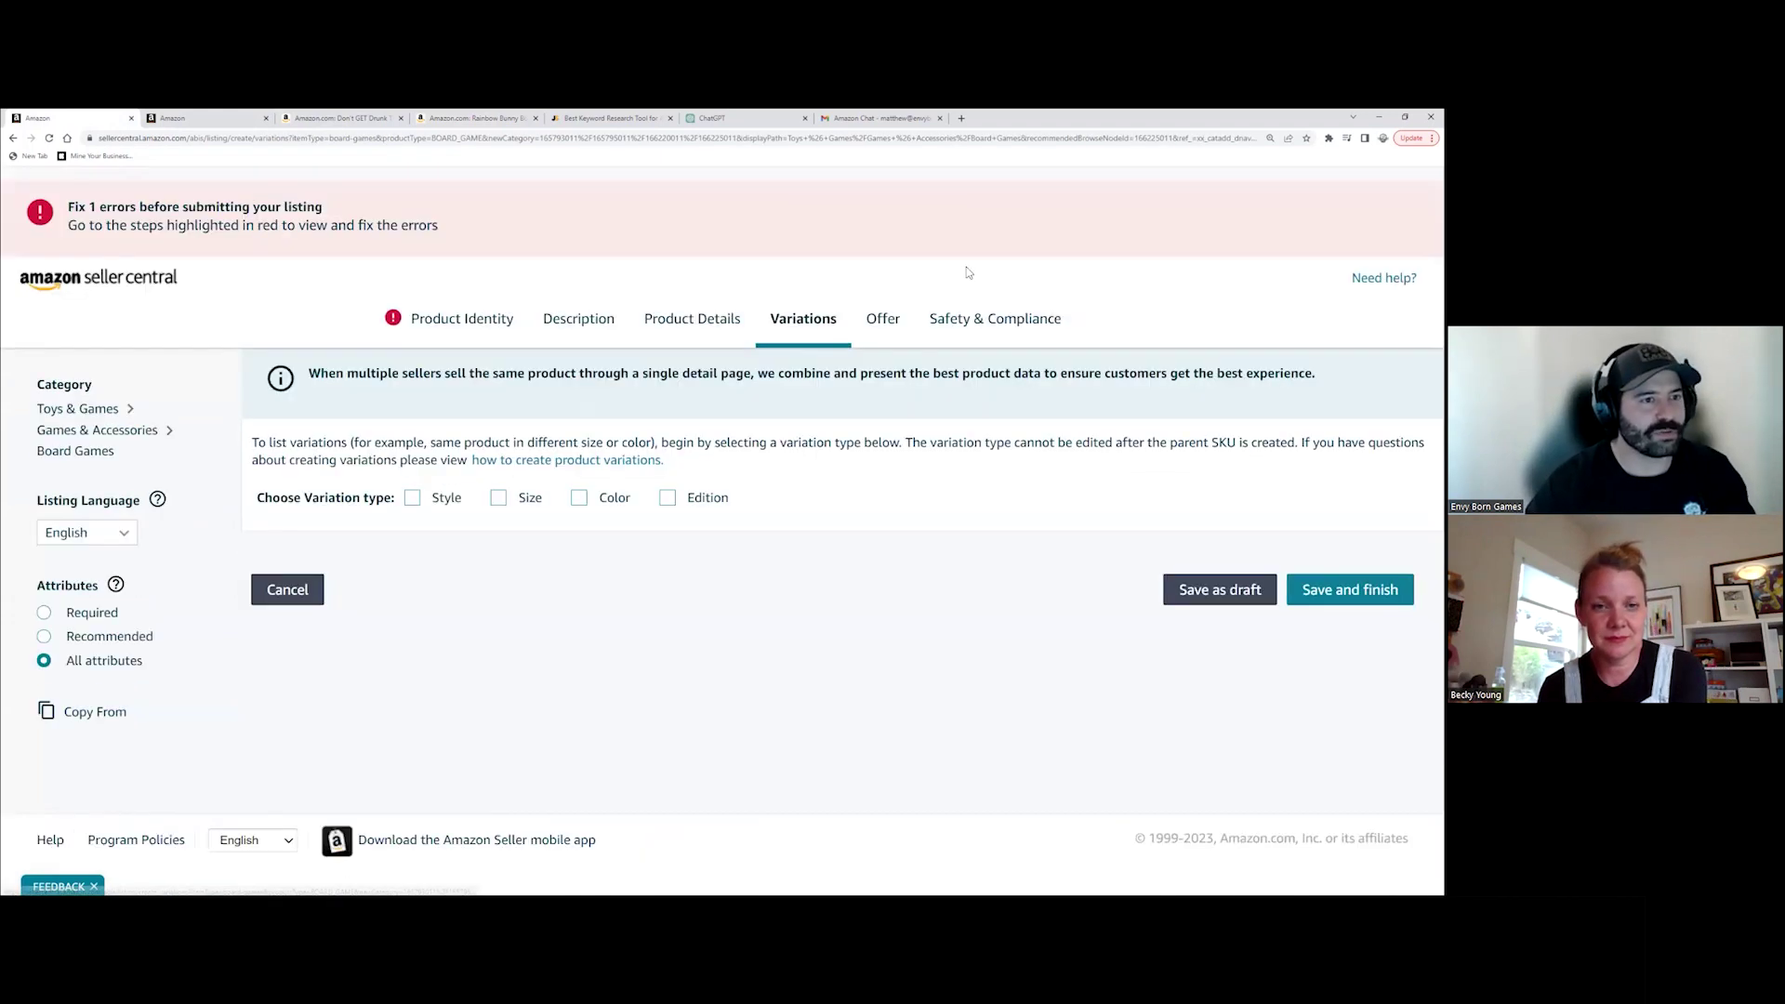
Step: Examine the Safety & Compliance attributes of the listing, from compliance certification and batteries through to pesticide and regulatory identification
left_click(994, 321)
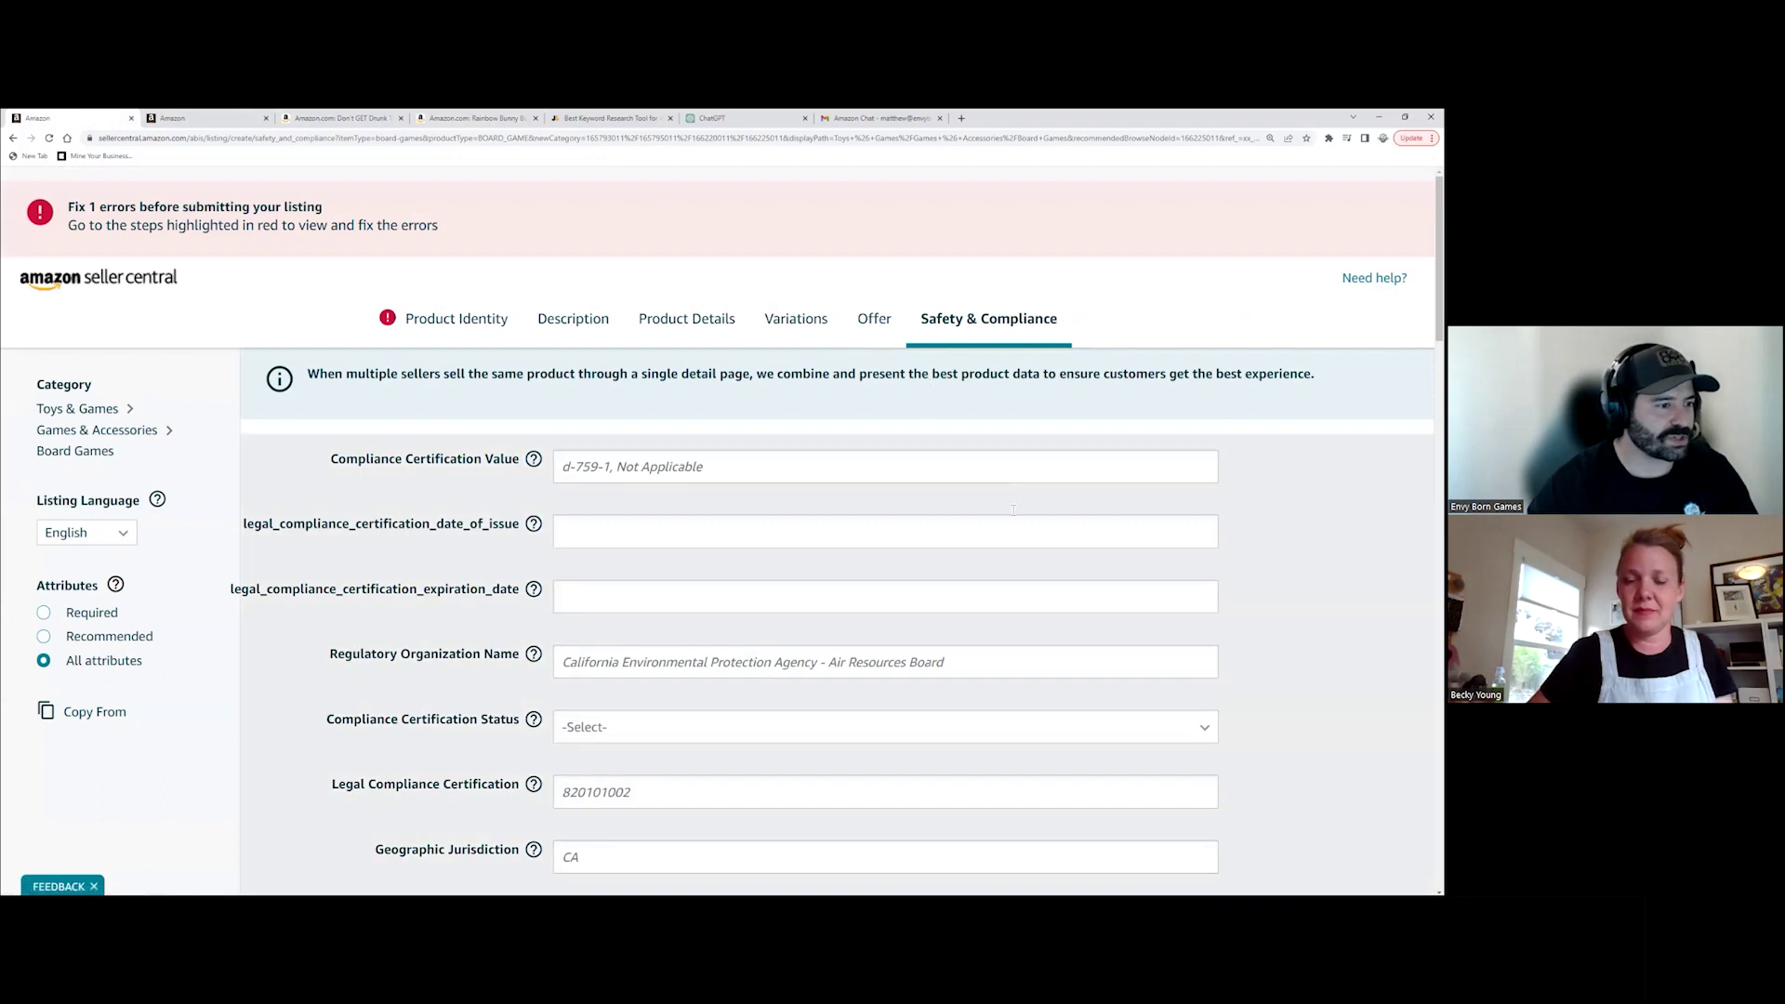
scroll(836, 557, "down", 2)
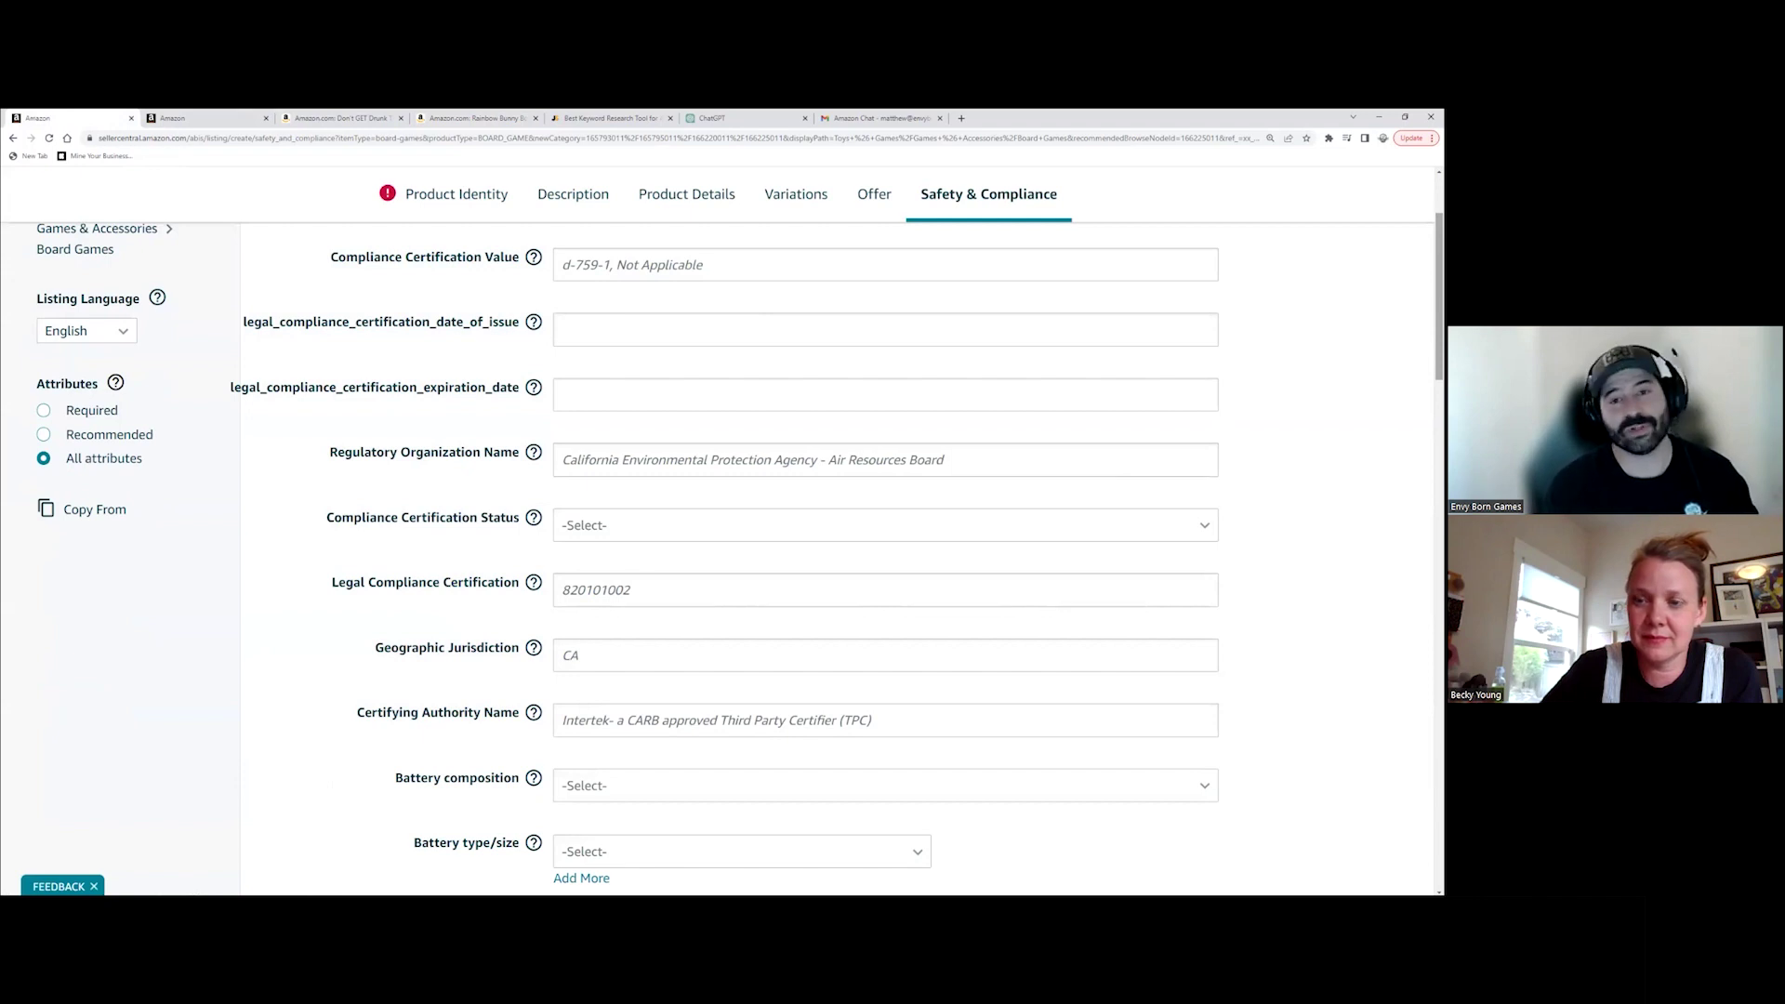
scroll(837, 558, "down", 5)
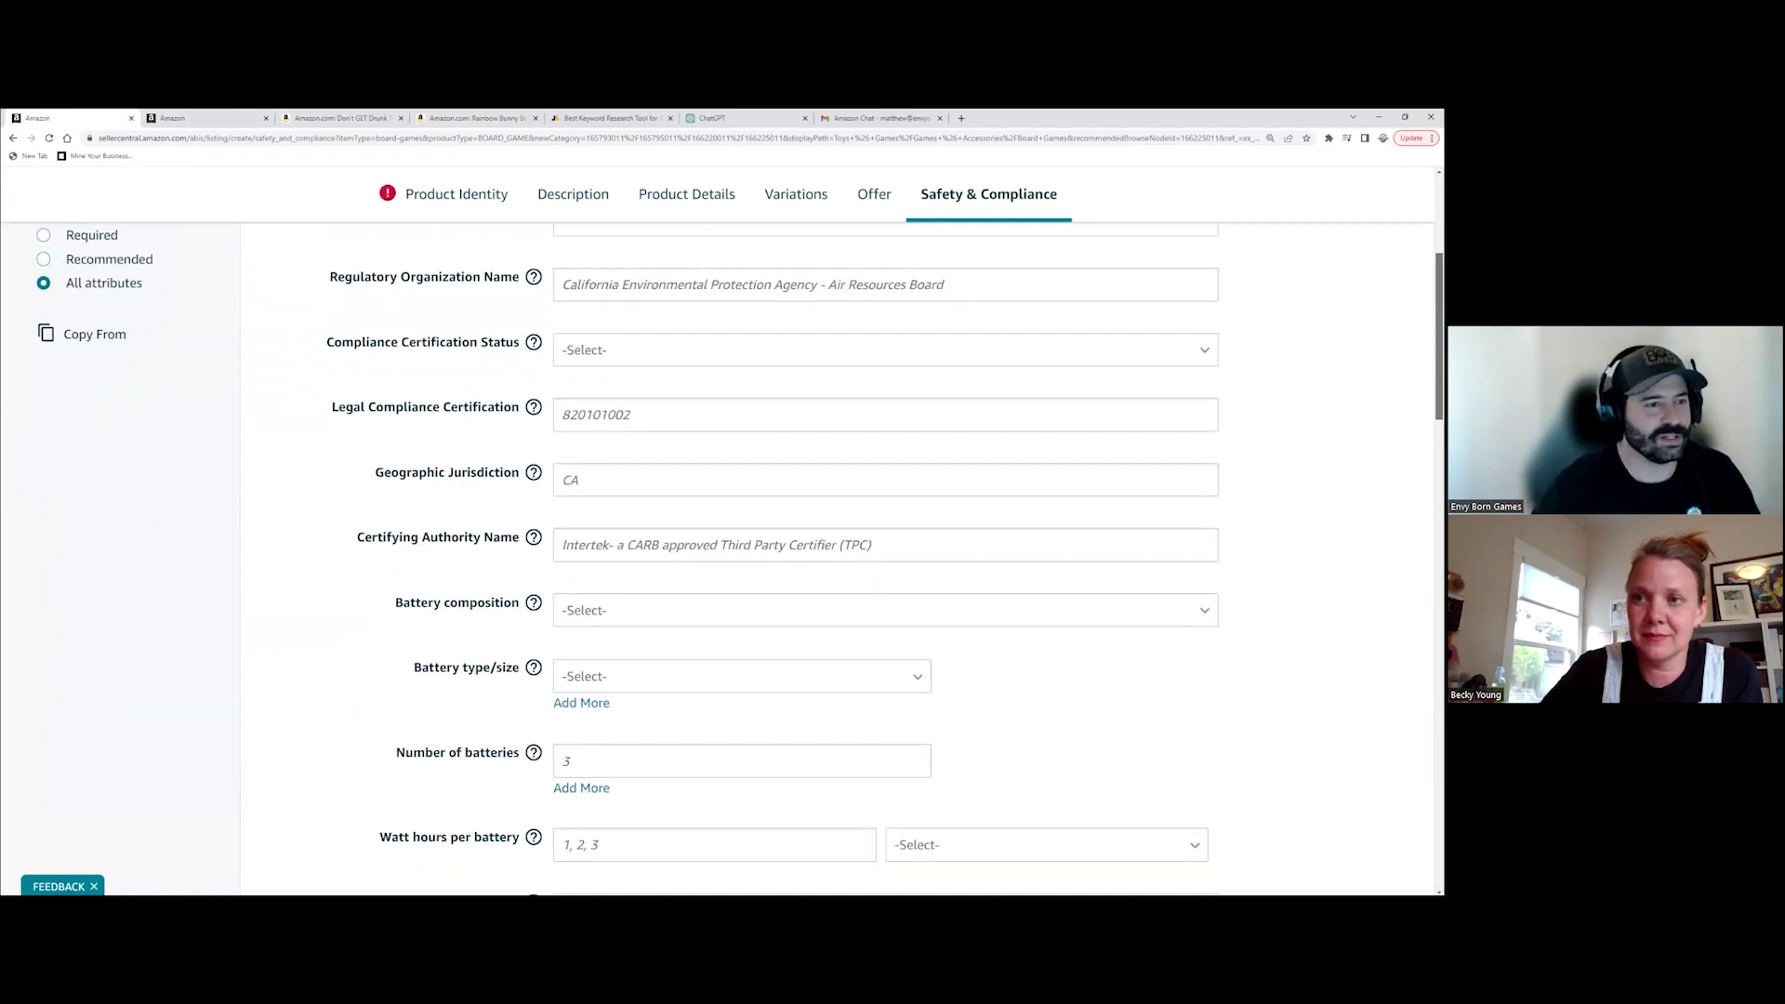
scroll(837, 558, "down", 7)
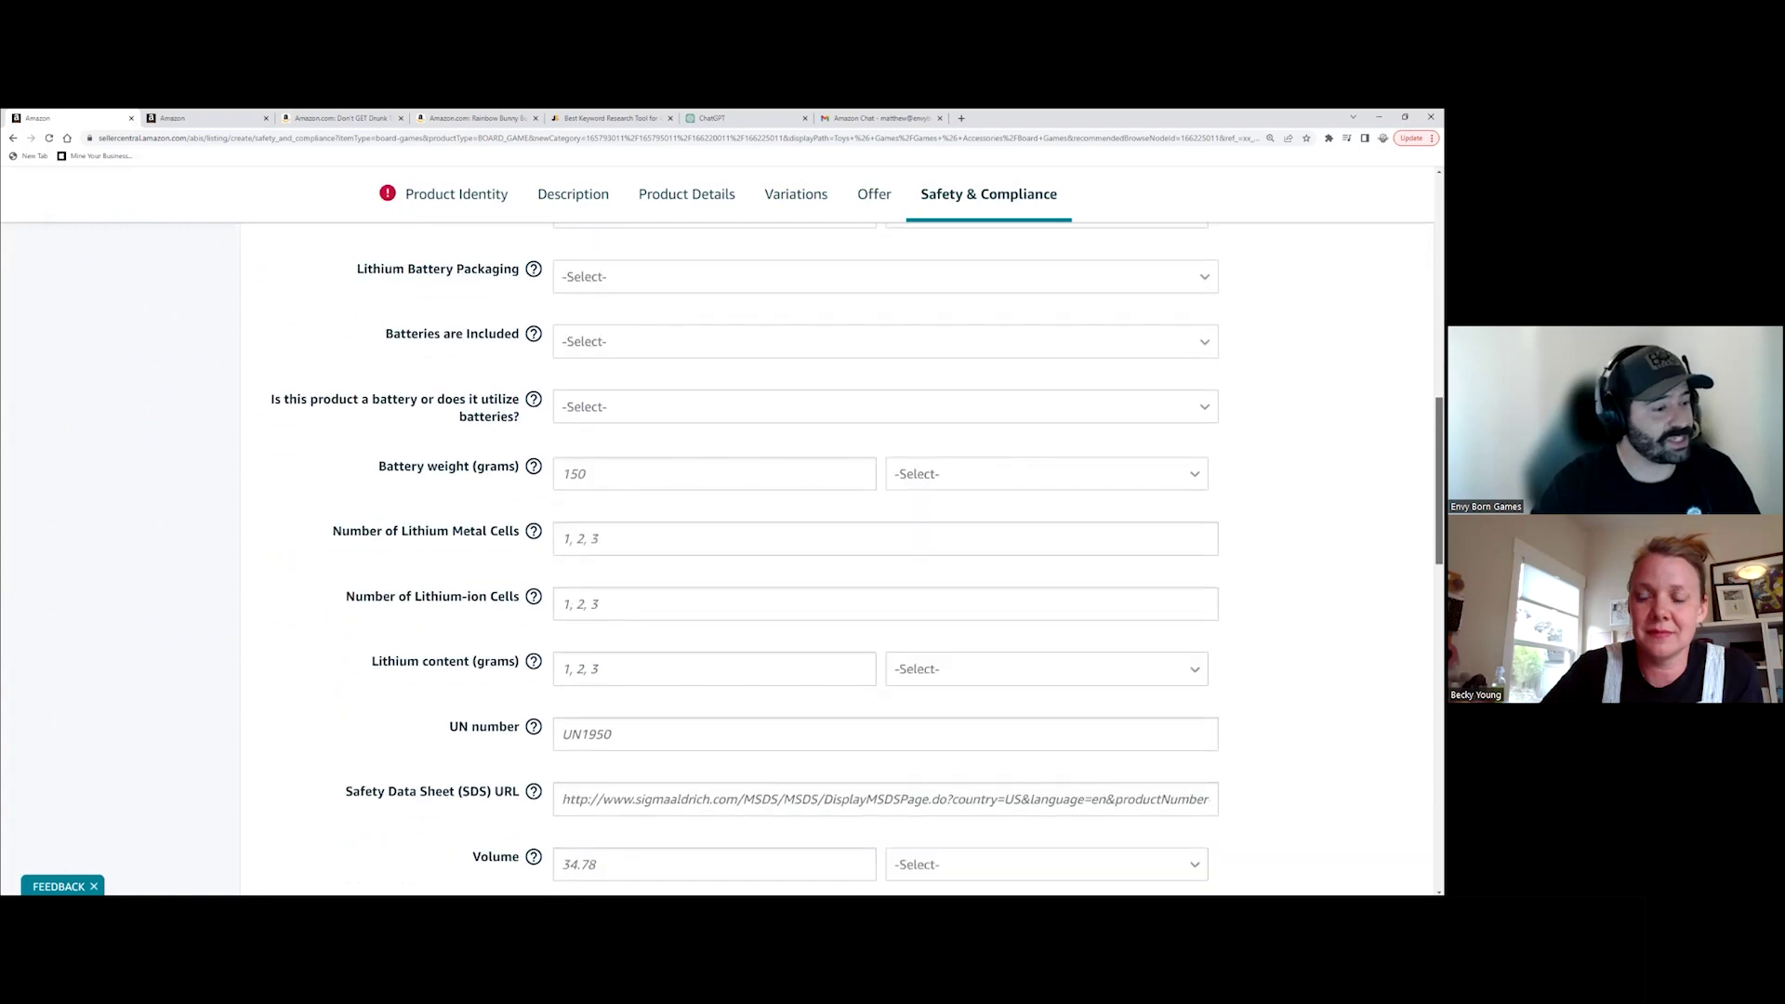
scroll(837, 557, "down", 1)
scroll(837, 558, "up", 10)
scroll(837, 557, "down", 14)
scroll(837, 558, "down", 4)
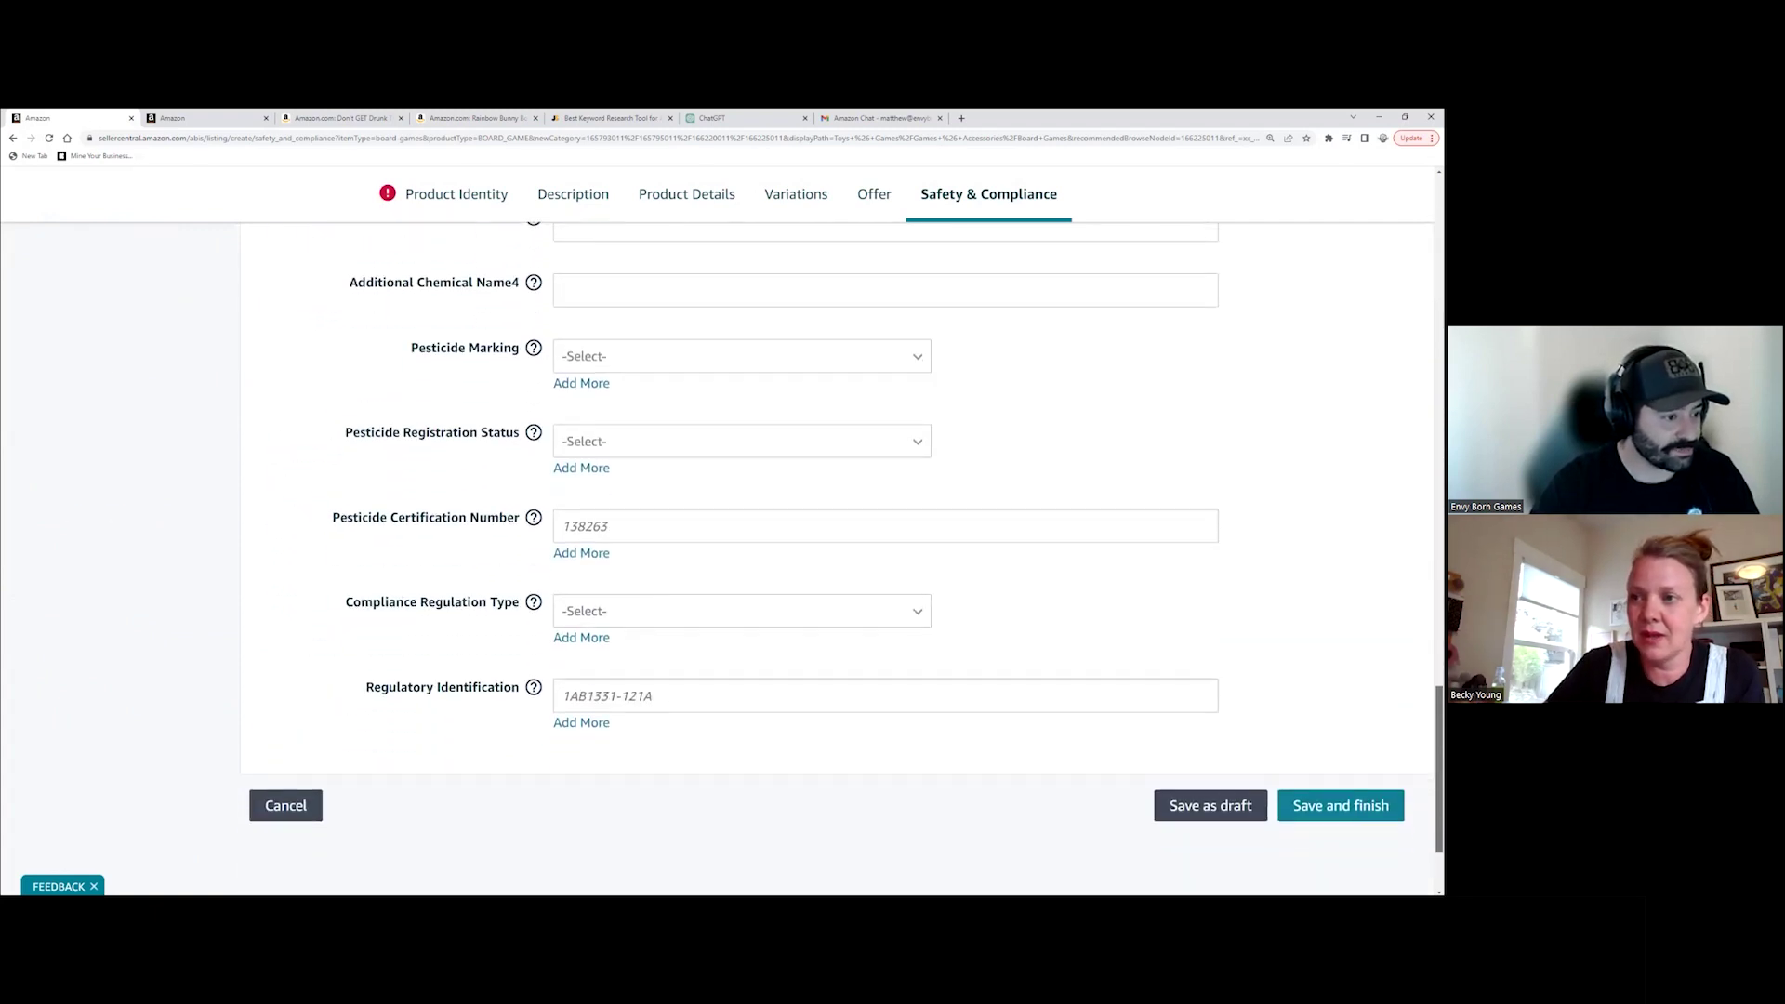
Step: Open the Product Identity section of the listing and check the options for the Product ID type
left_click(456, 193)
left_click(561, 388)
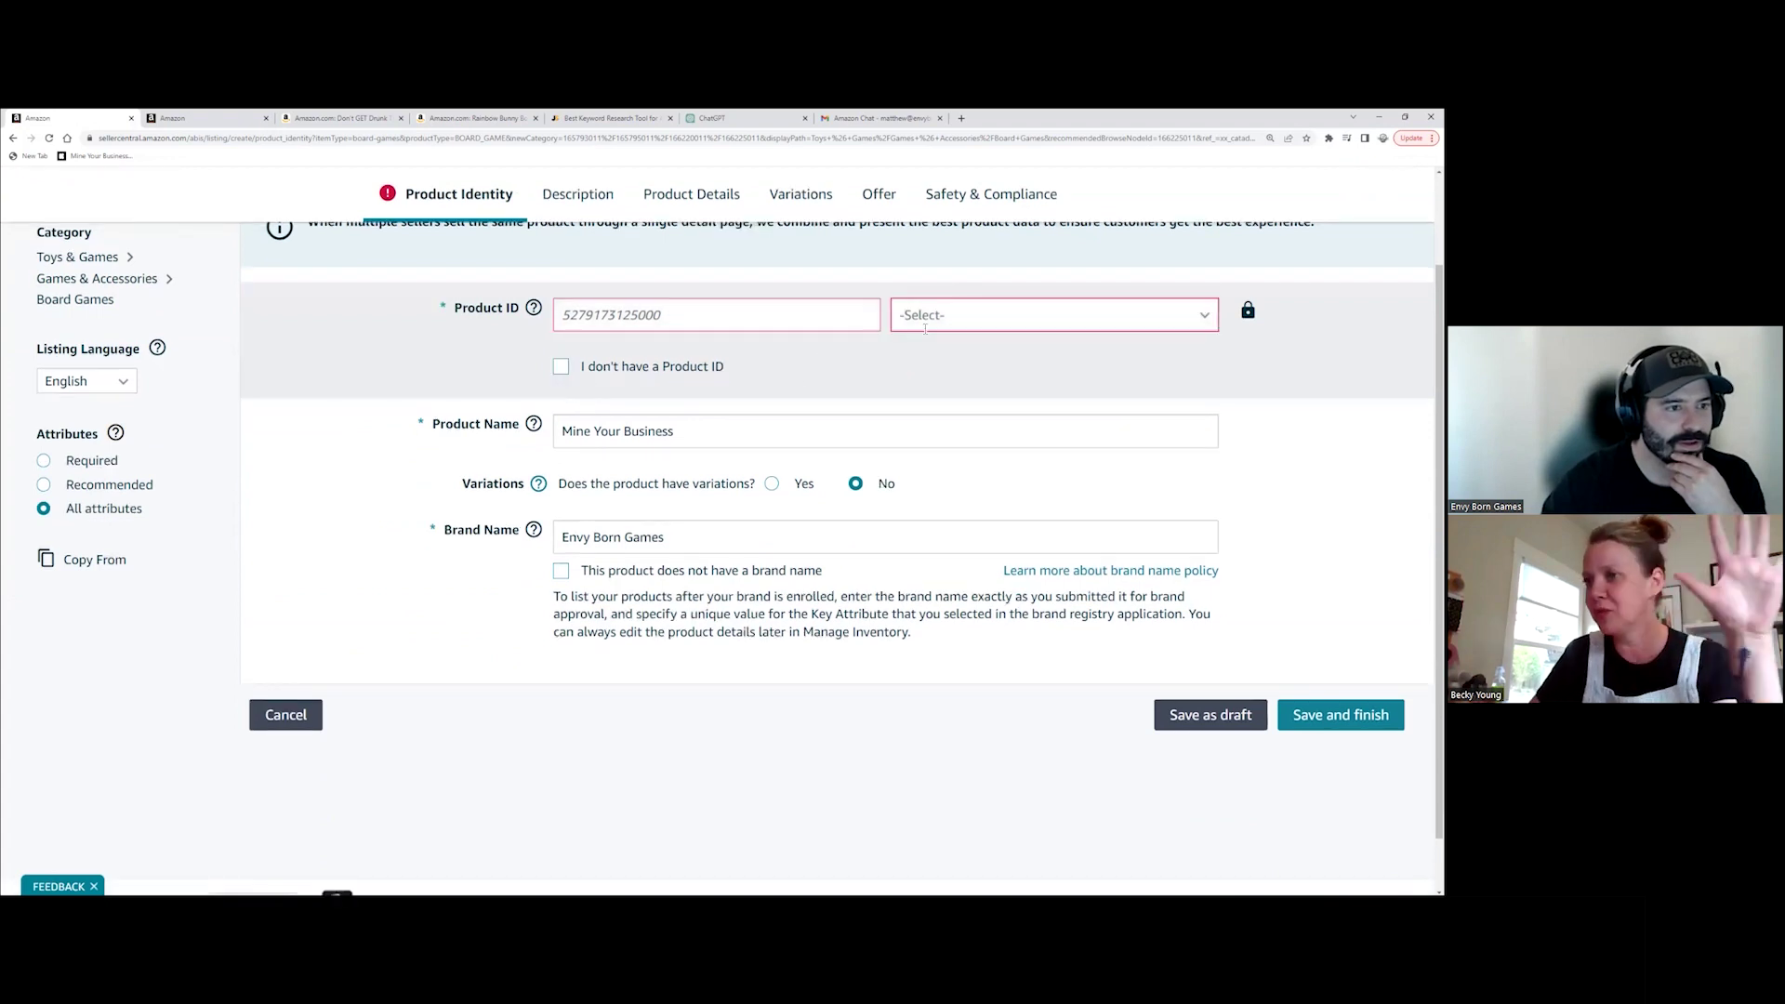
left_click(985, 316)
left_click(1002, 459)
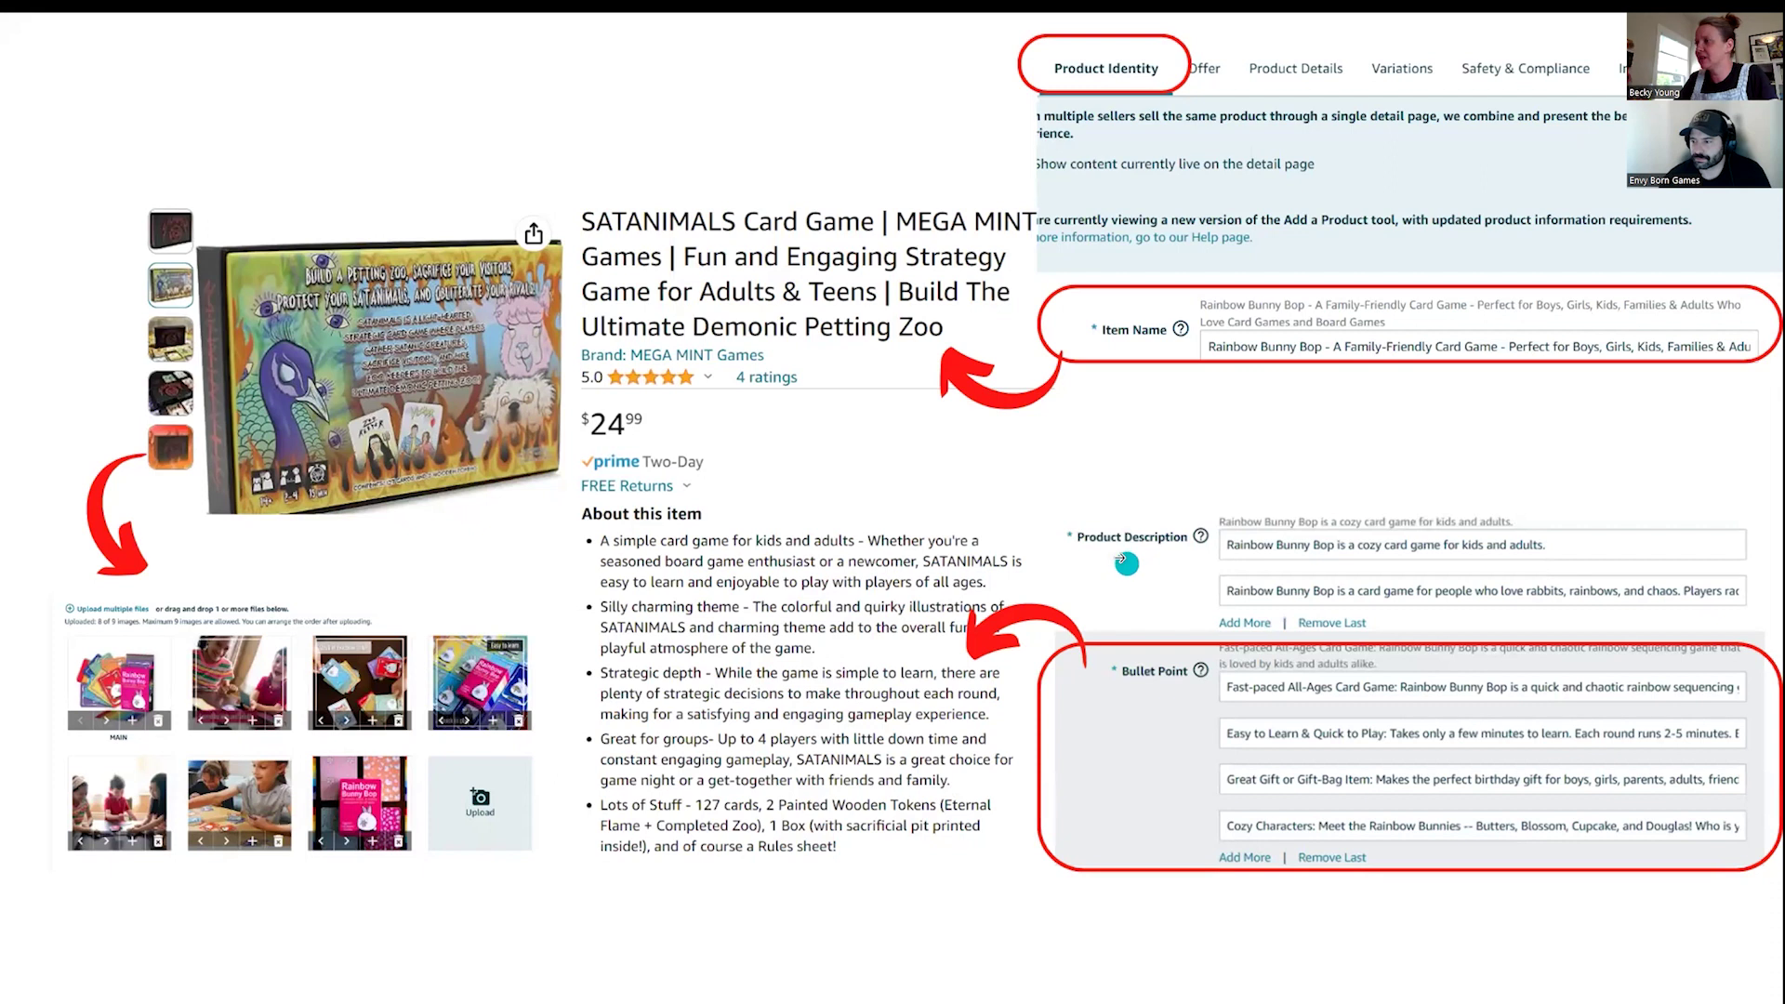
left_click(1132, 548)
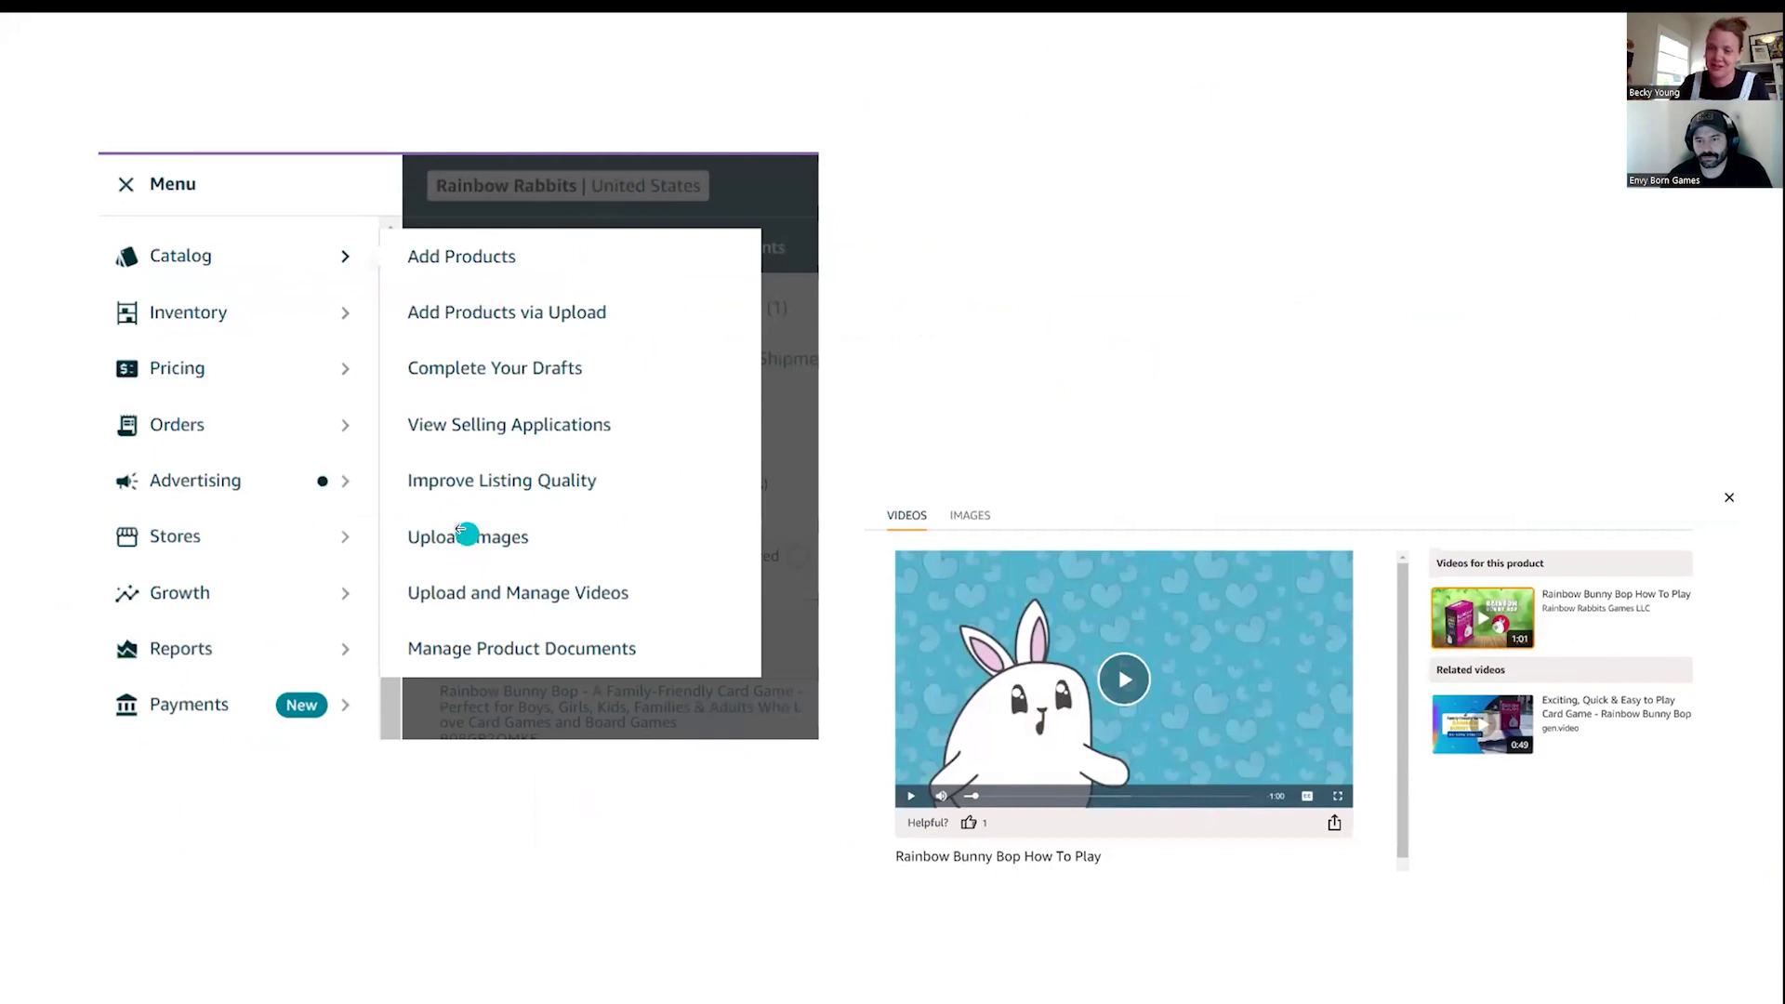
left_click(532, 535)
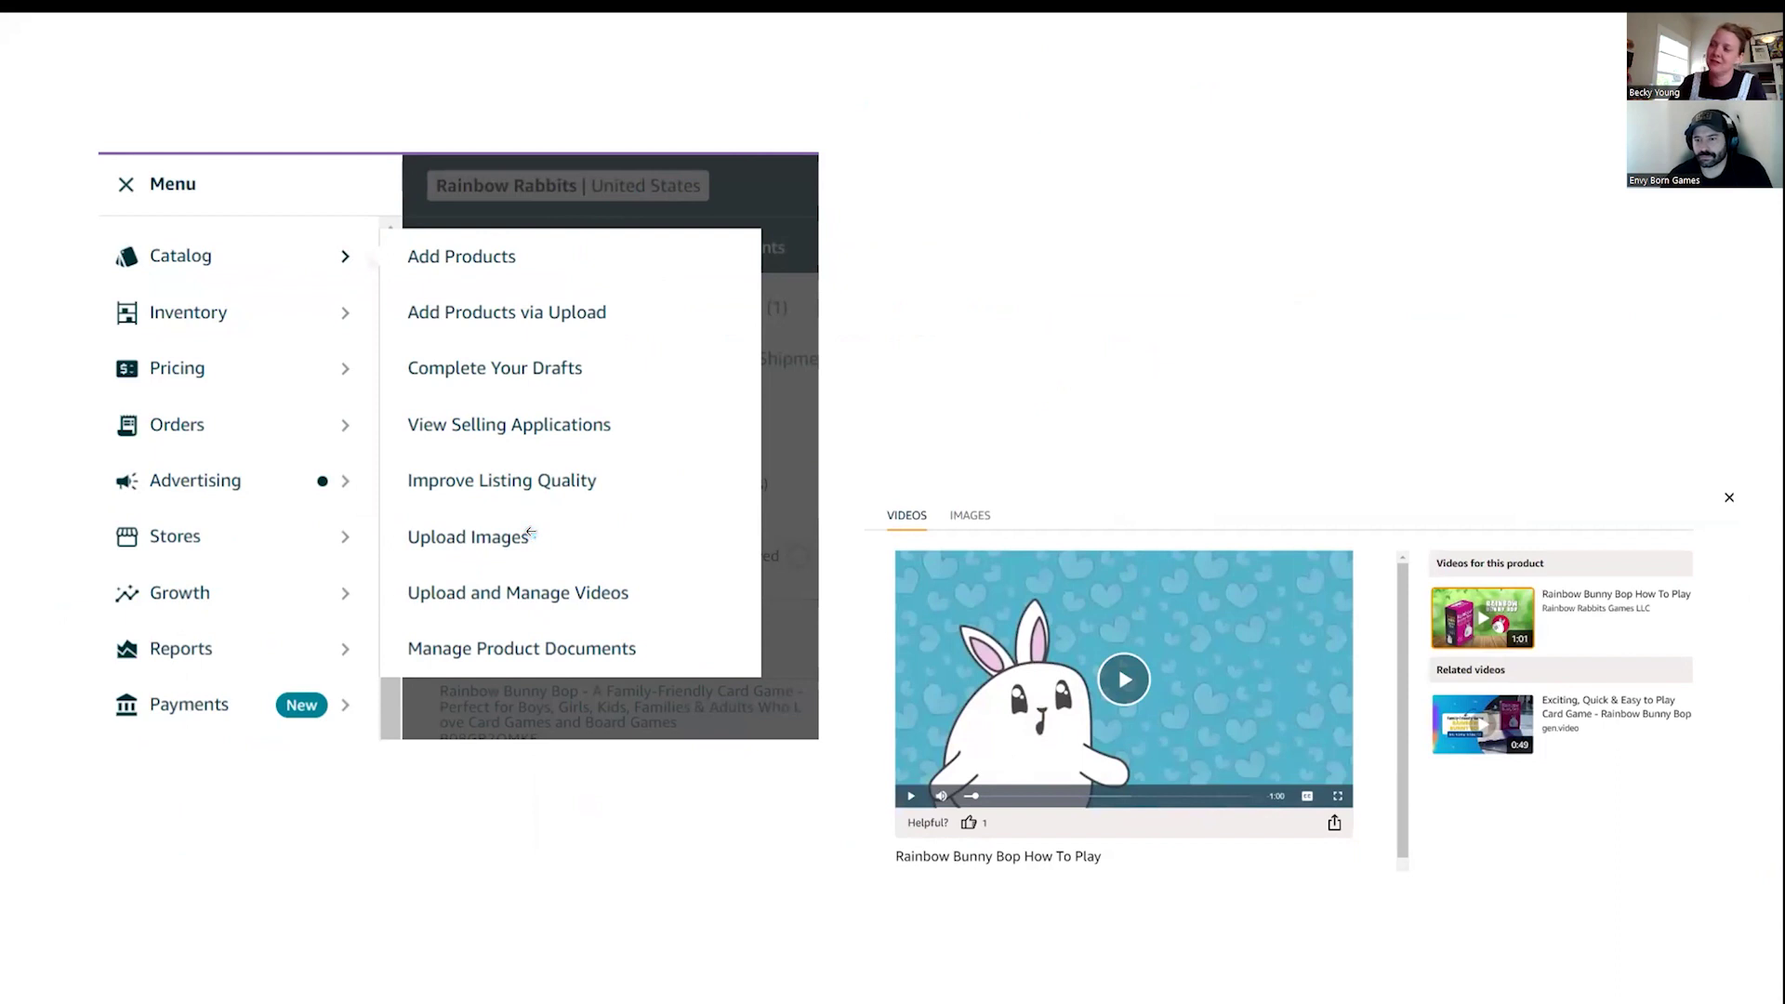
left_click(523, 538)
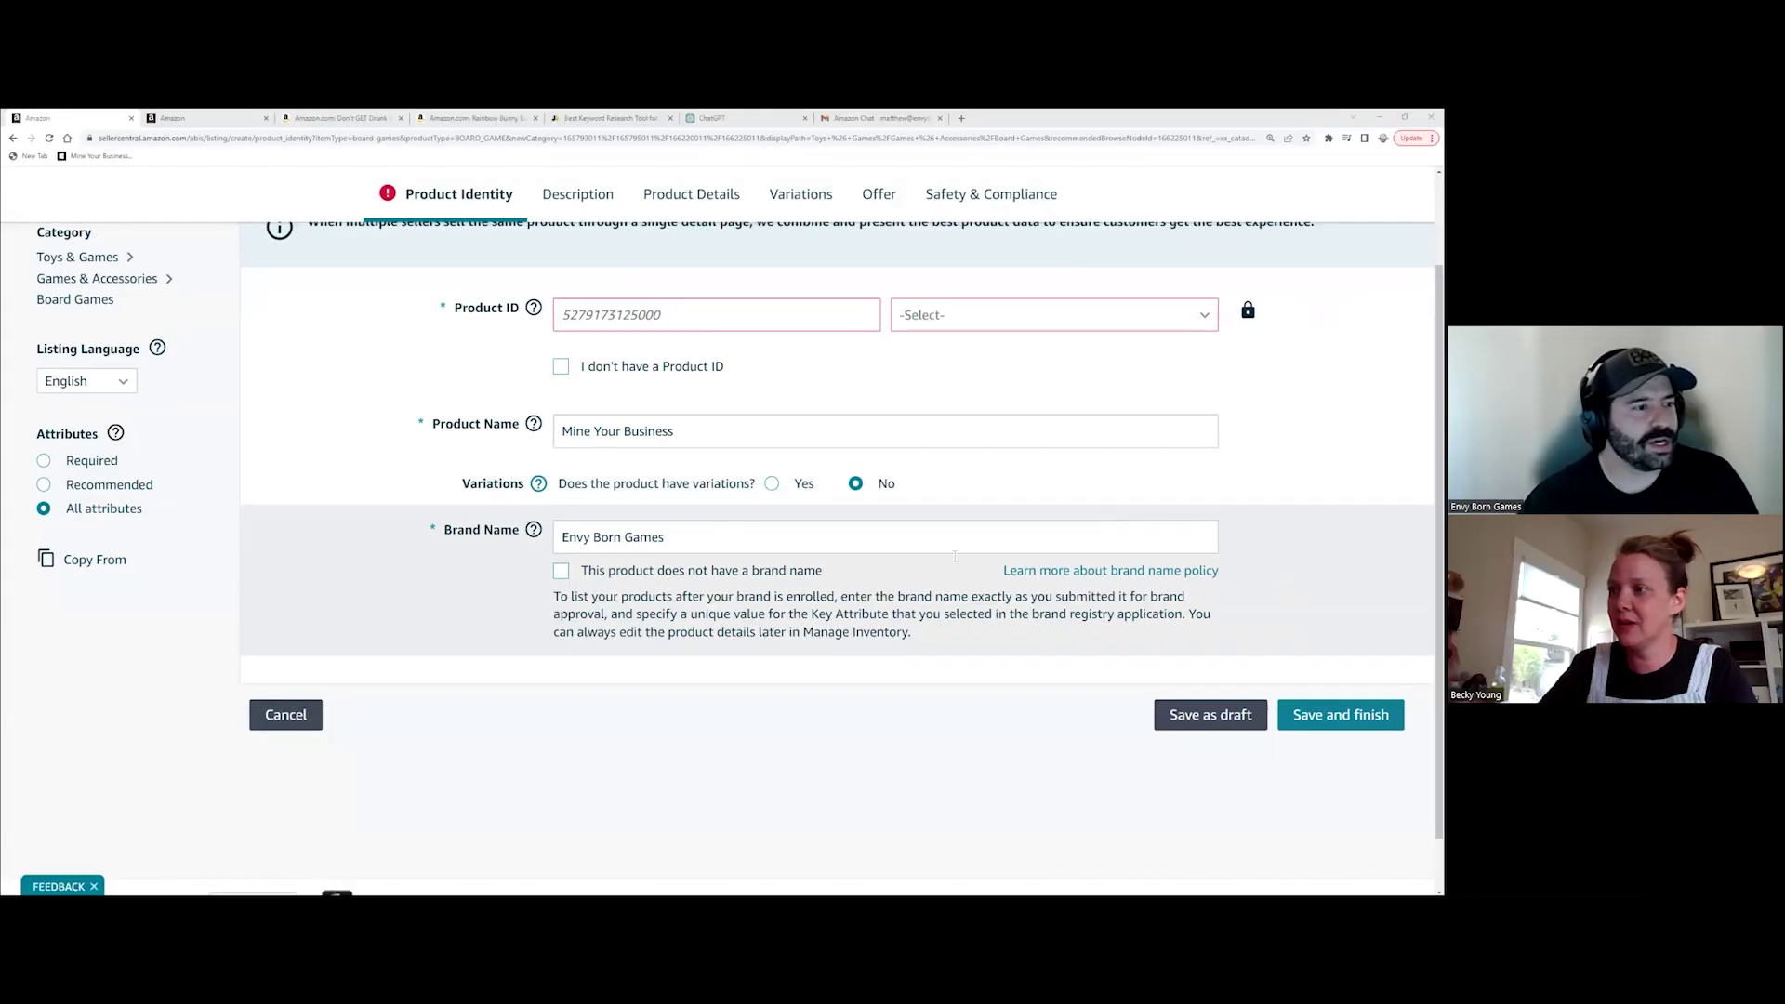
Step: Set the Product ID type to GTIN in the listing's Product Identity section
scroll(748, 453, "up", 2)
left_click(693, 458)
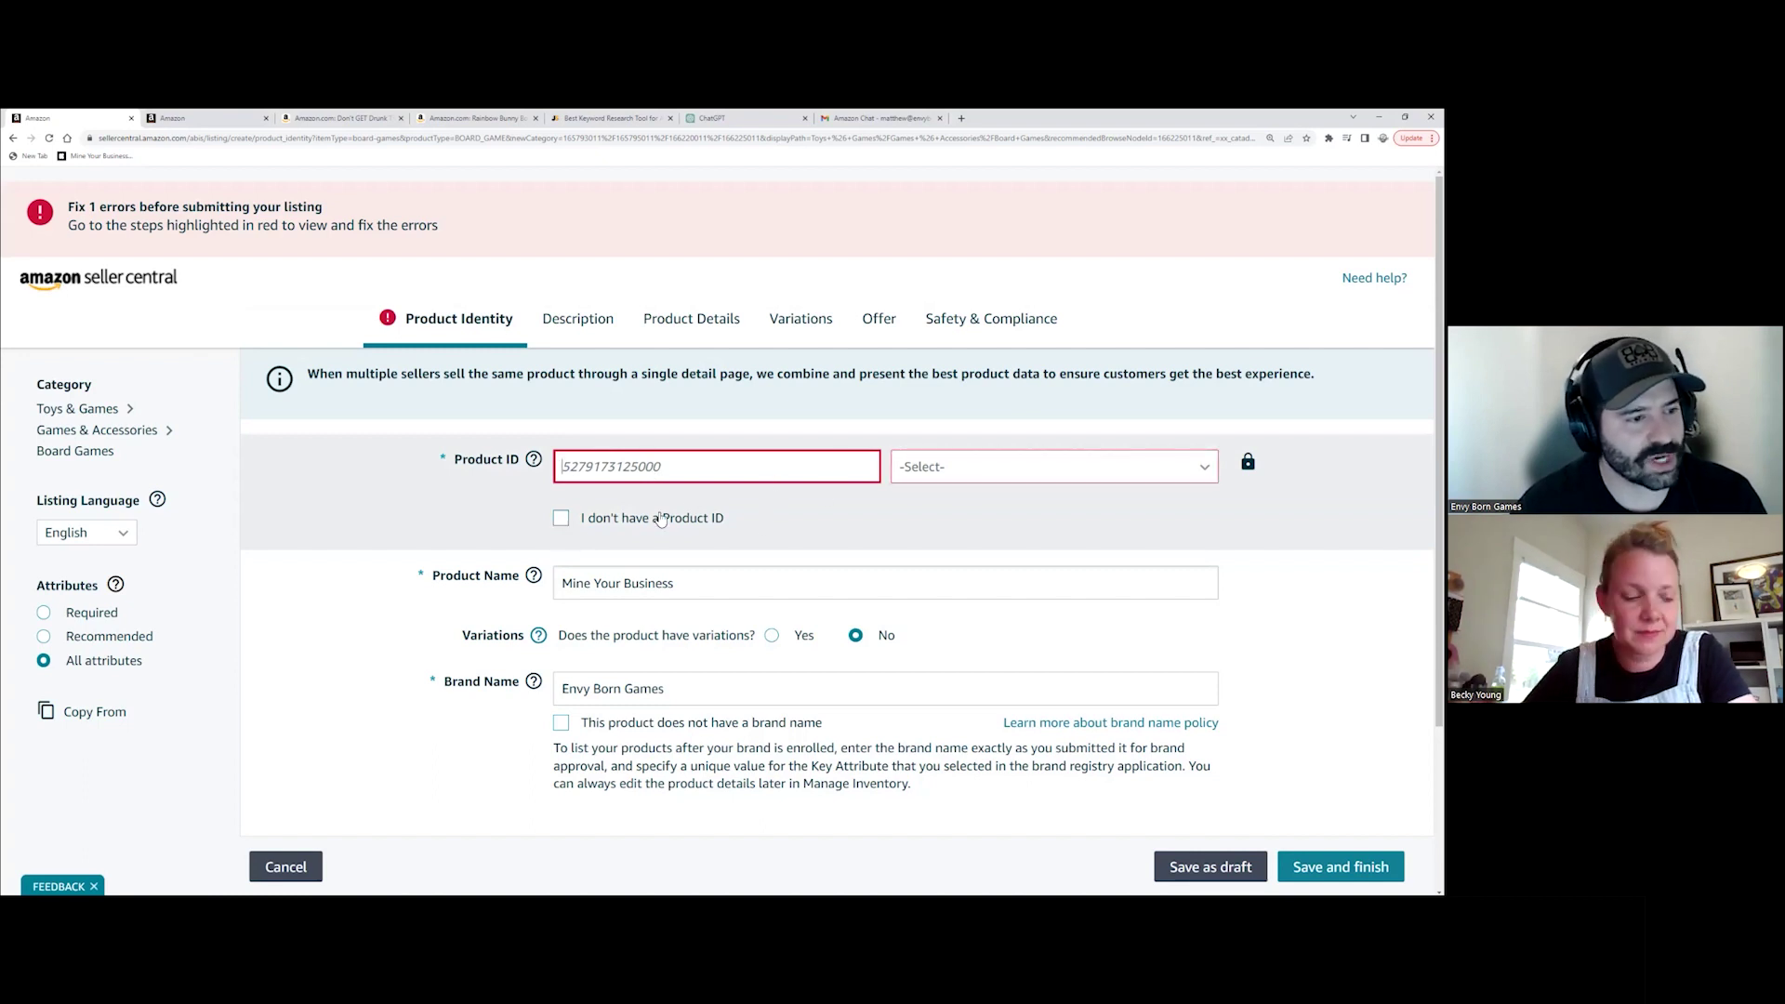
left_click(955, 468)
left_click(964, 516)
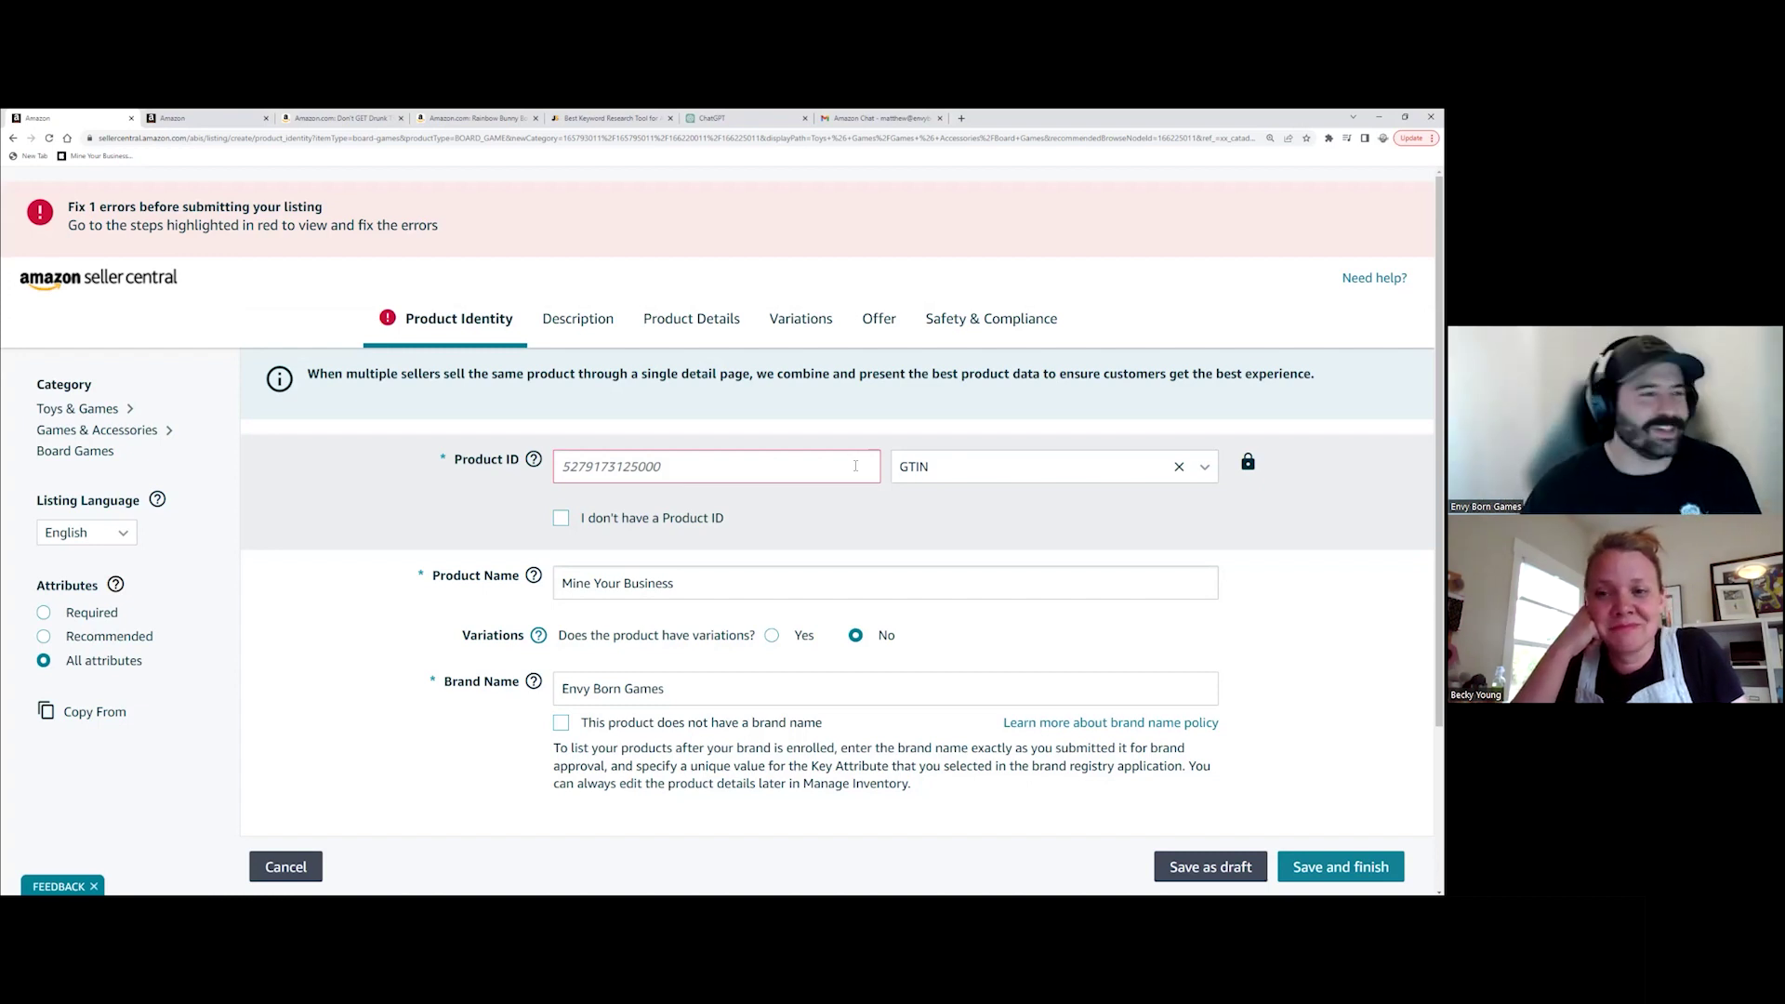
Step: Revisit the Offer and Safety & Compliance sections of the listing, finishing back on Product Identity
left_click(877, 320)
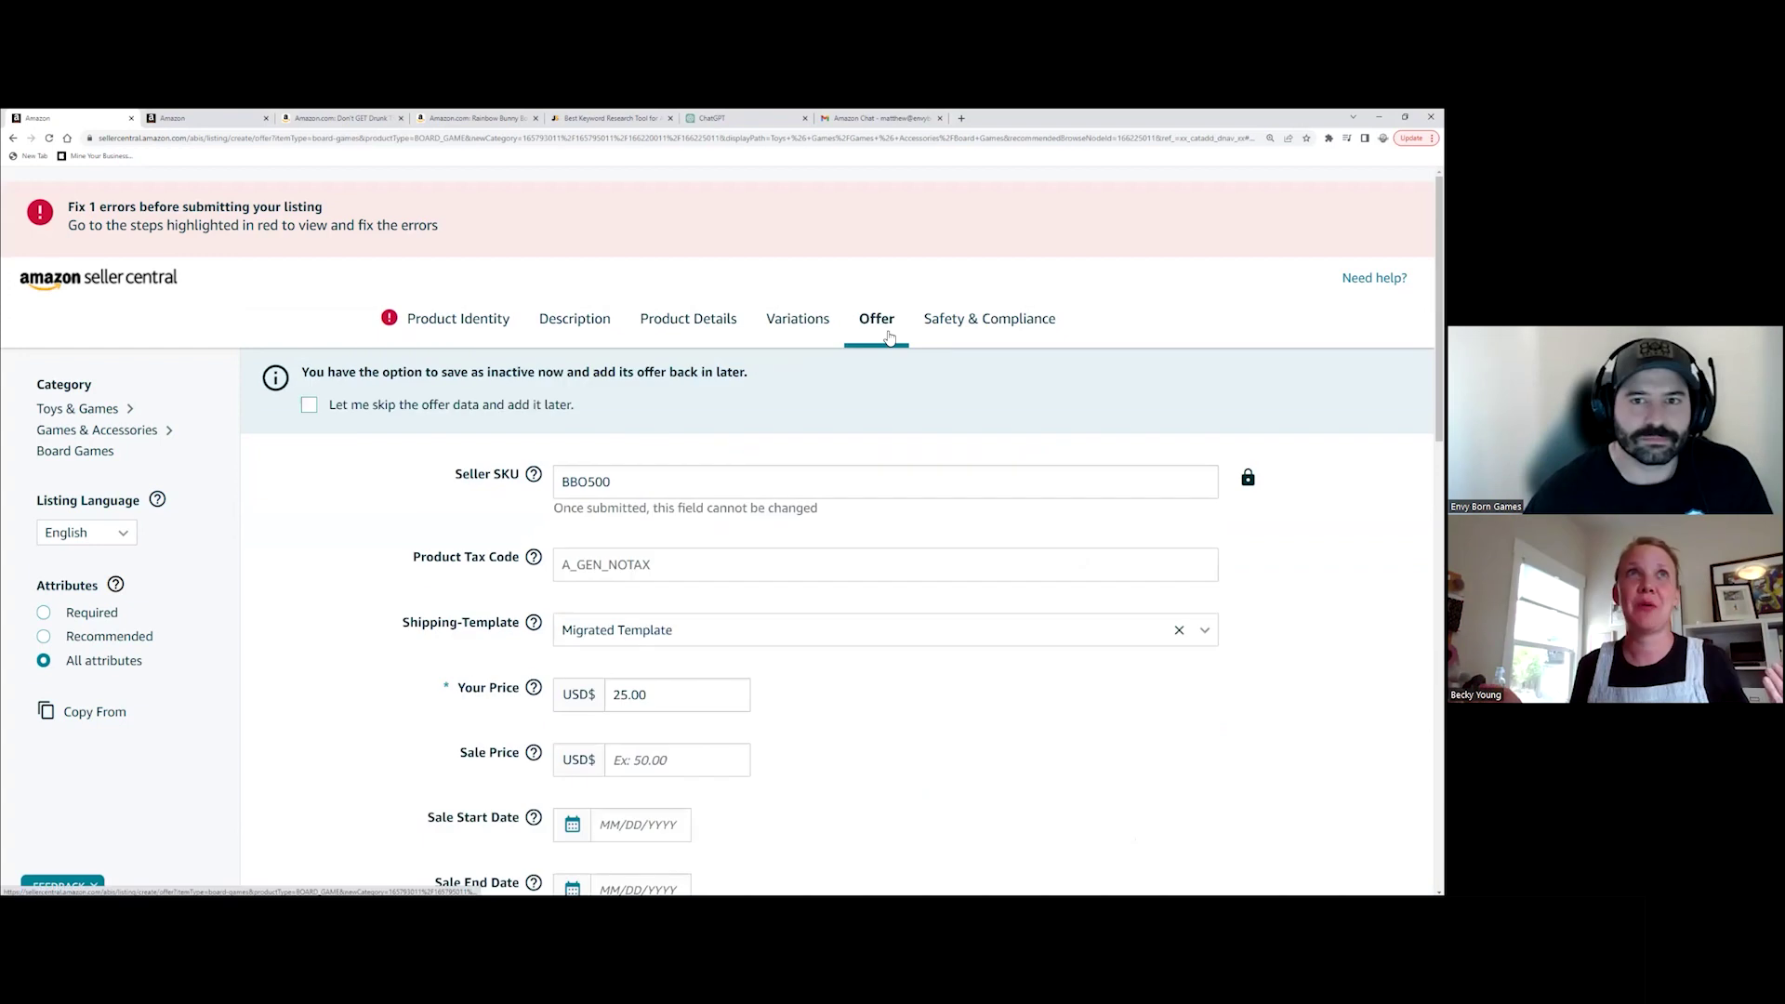
left_click(980, 338)
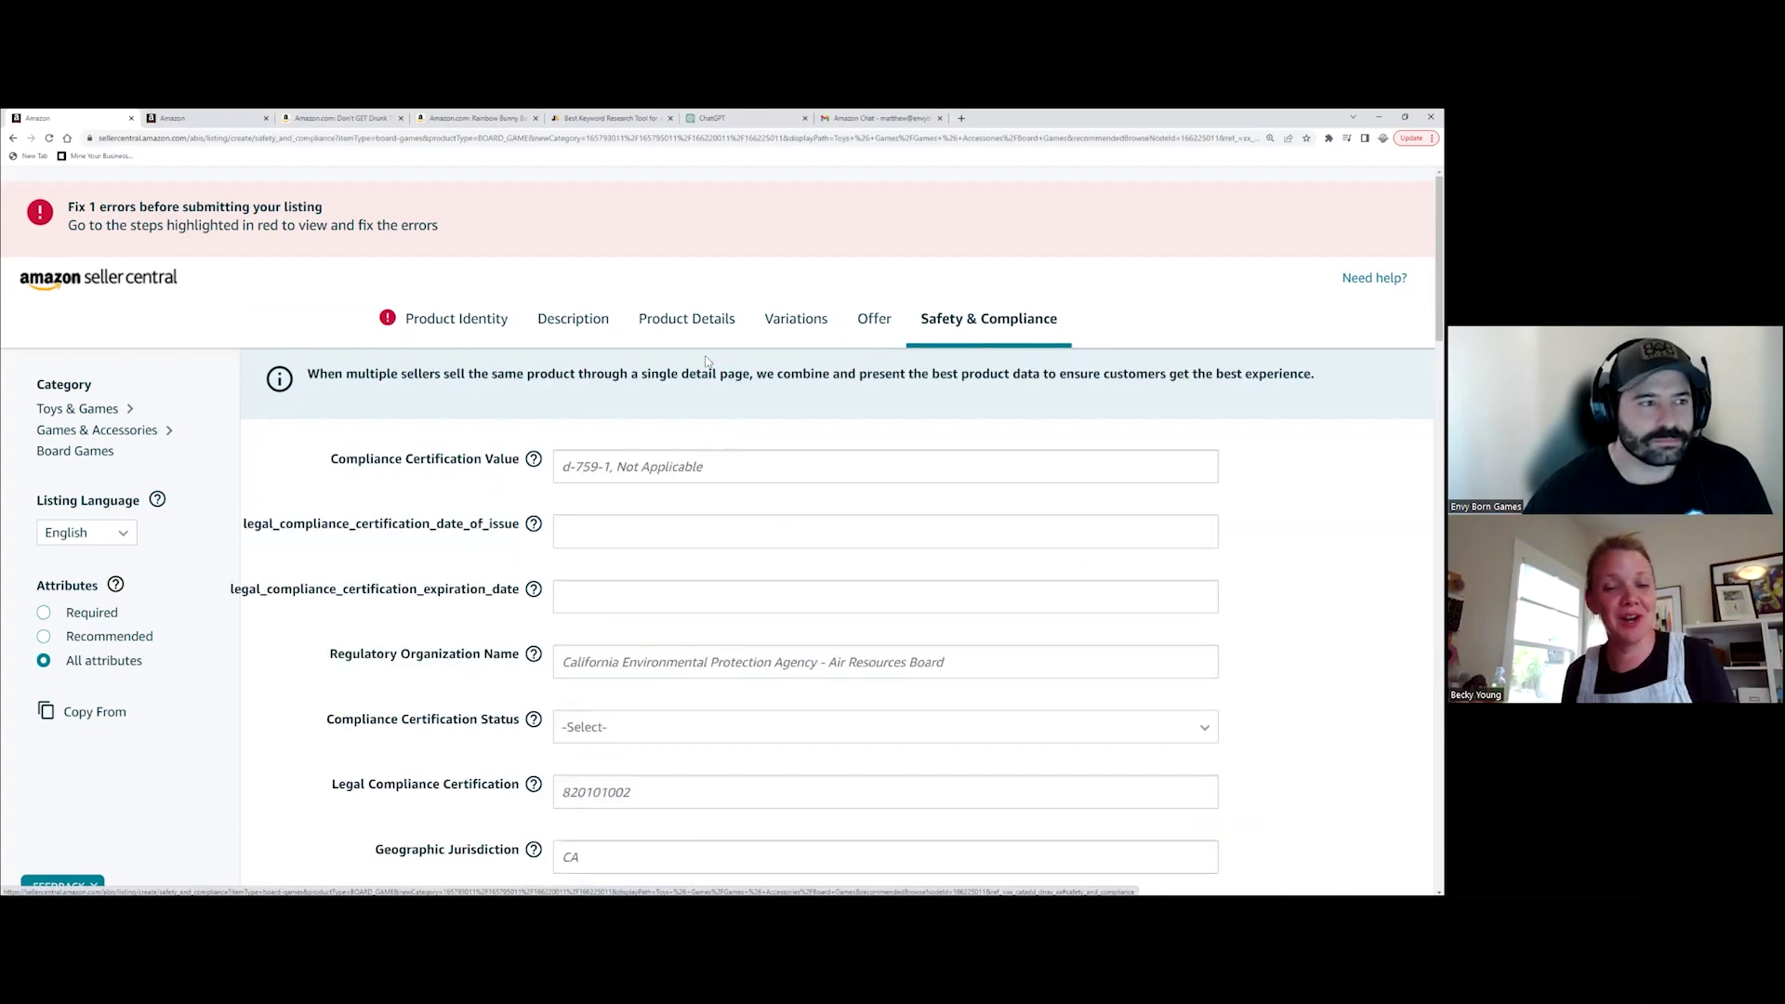
left_click(430, 332)
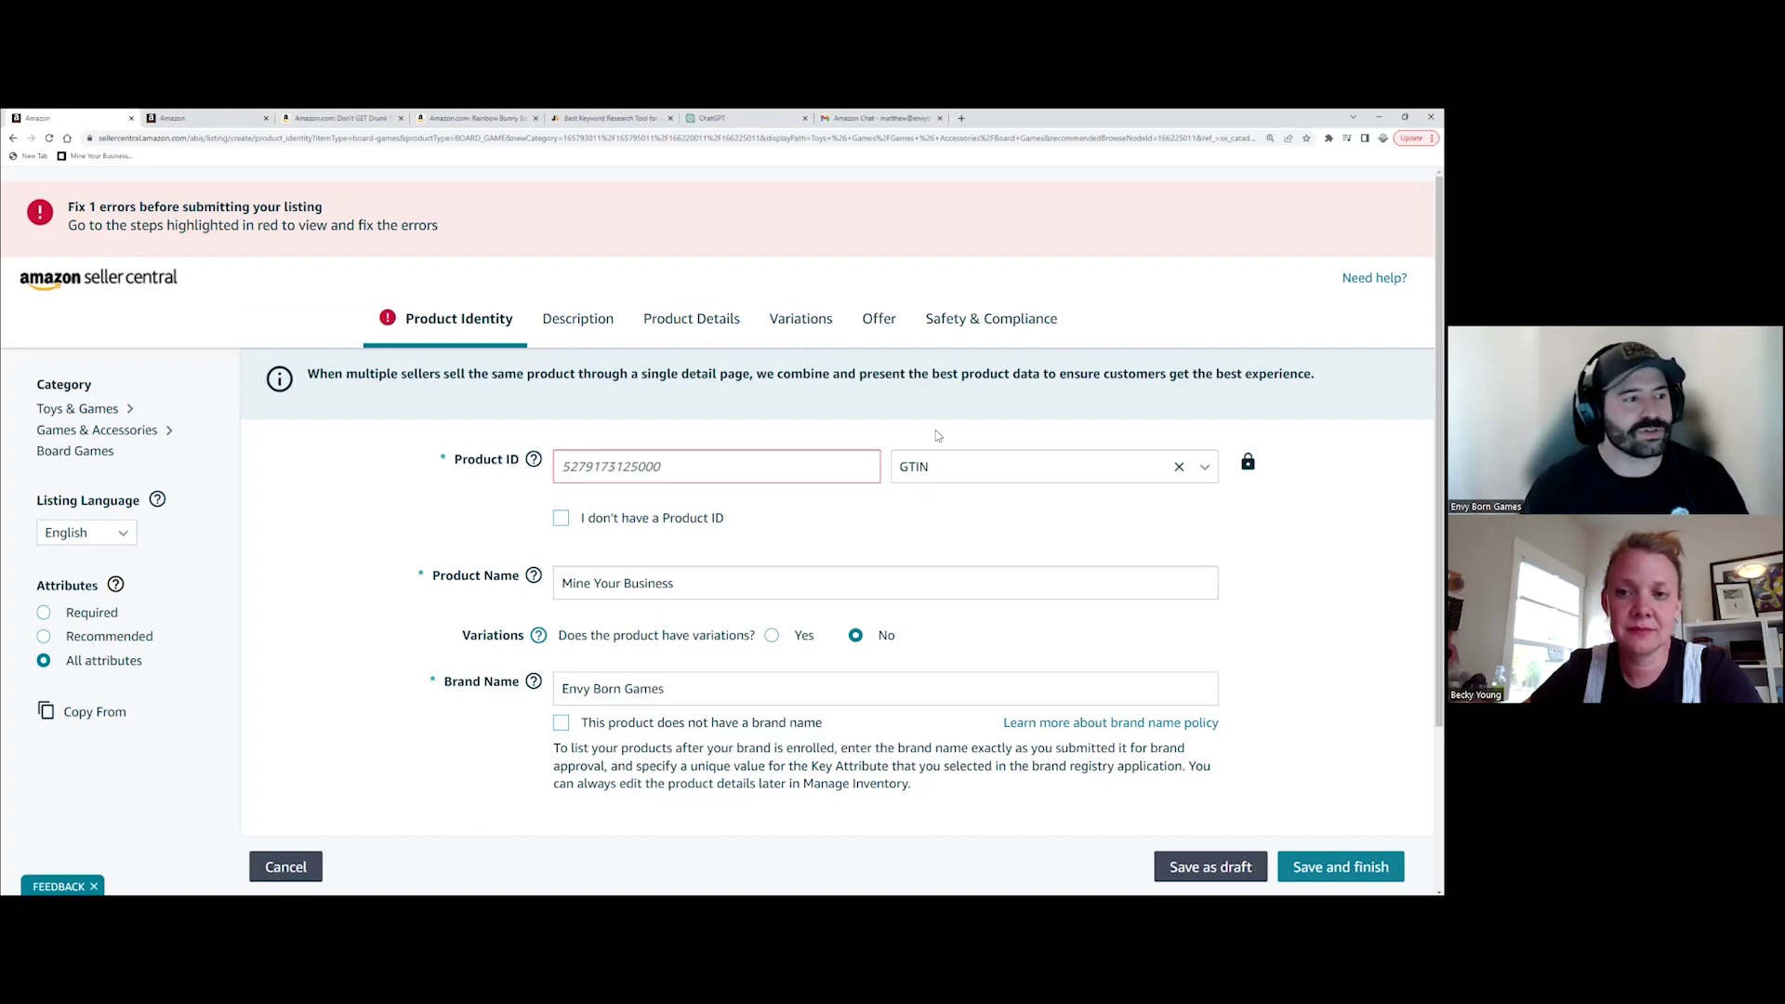
Step: Switch to the Seller Central inventory page that has the main navigation menu open
key("ctrl+Tab")
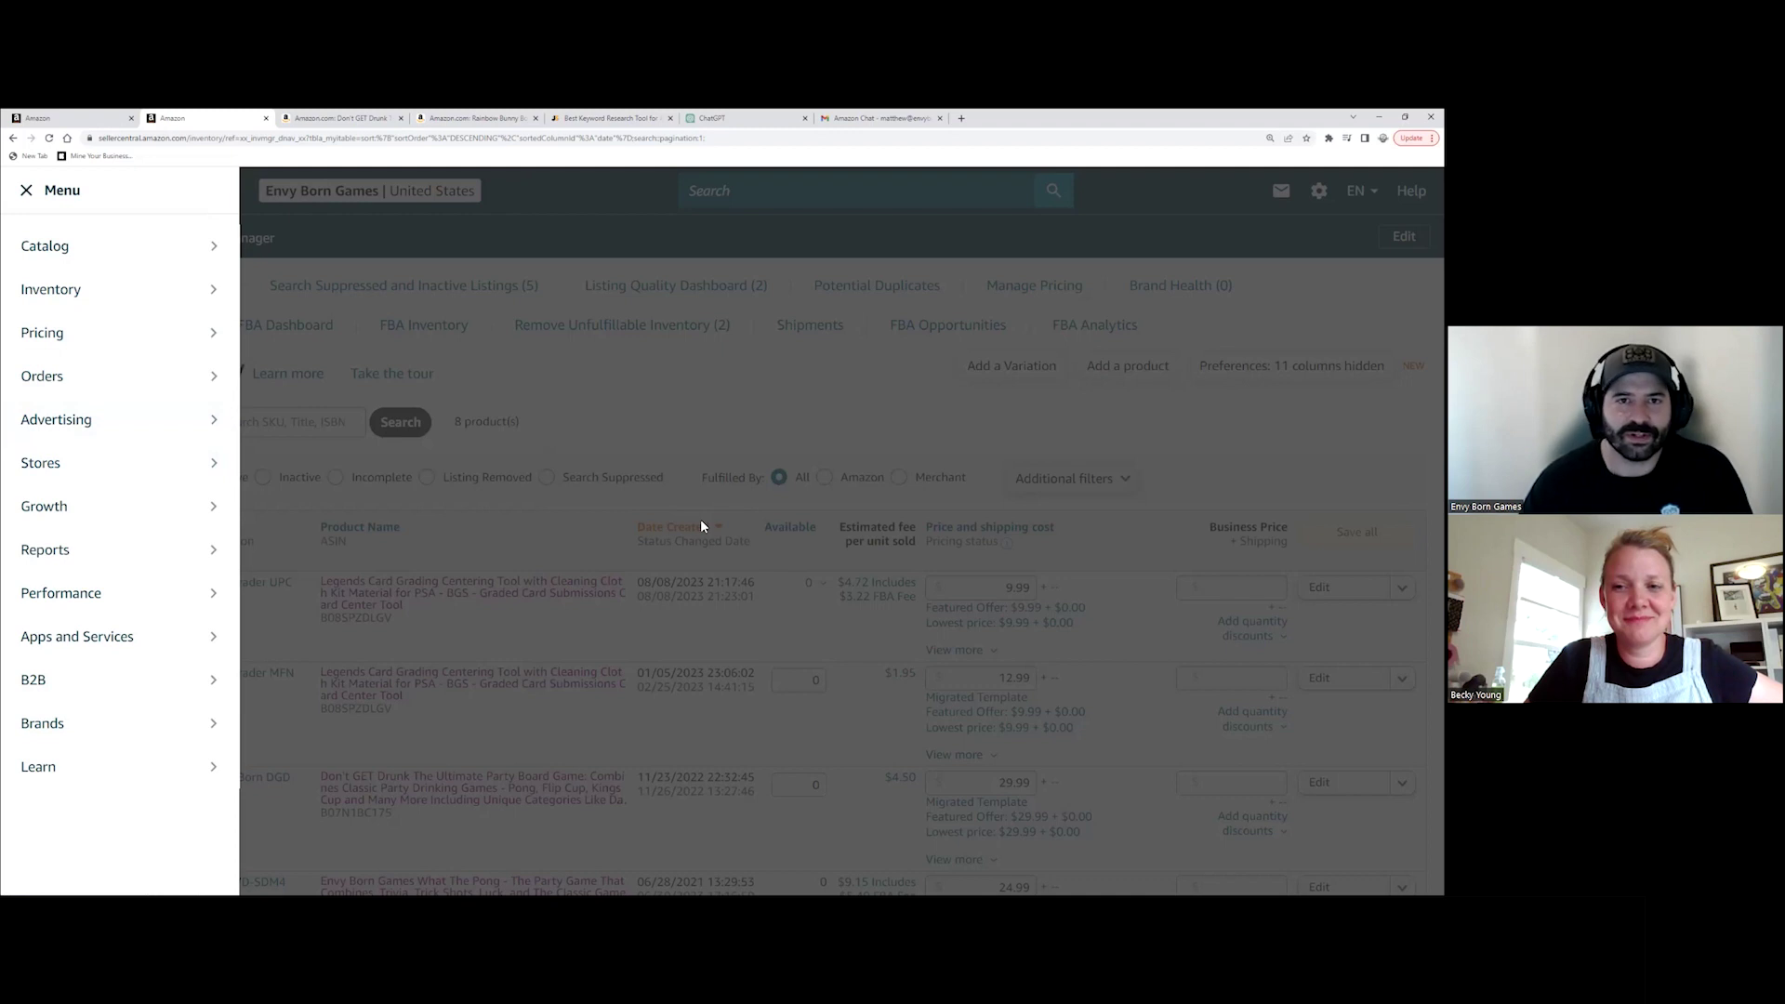